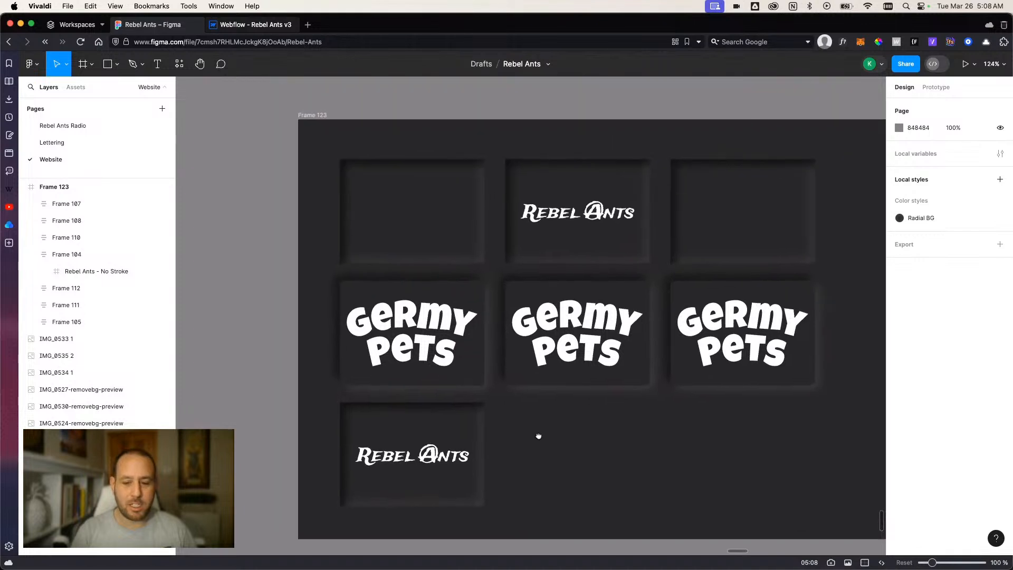
Examine the logo card layout in Frame 123 on the Website page.
scroll(540, 436, down, 2)
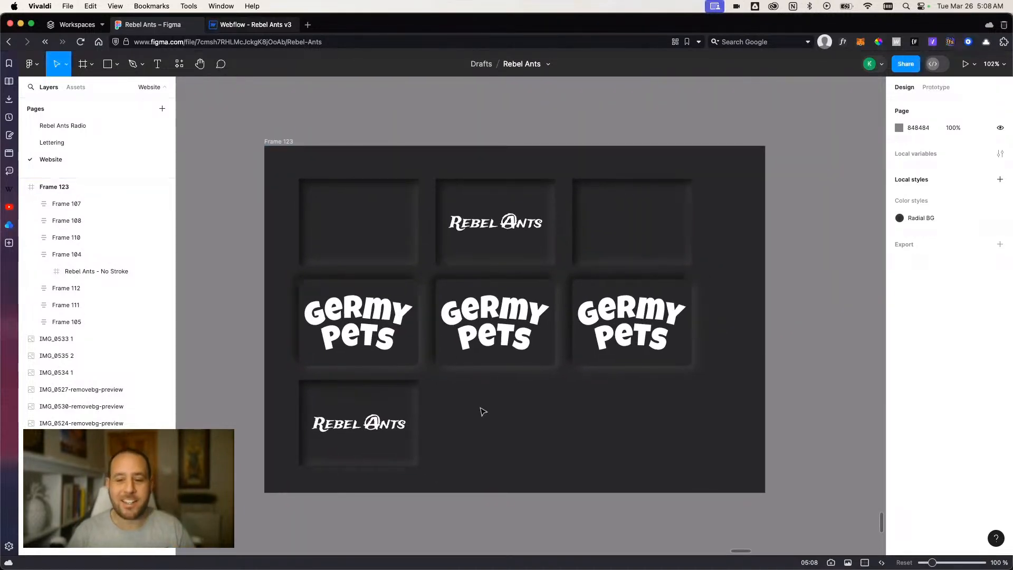
scroll(486, 409, down, 1)
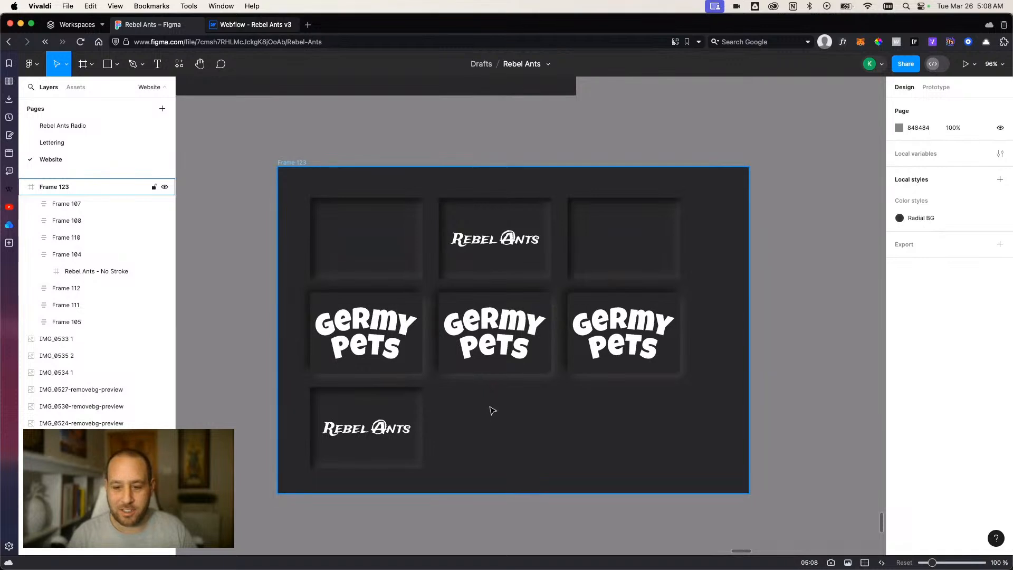
scroll(491, 409, down, 1)
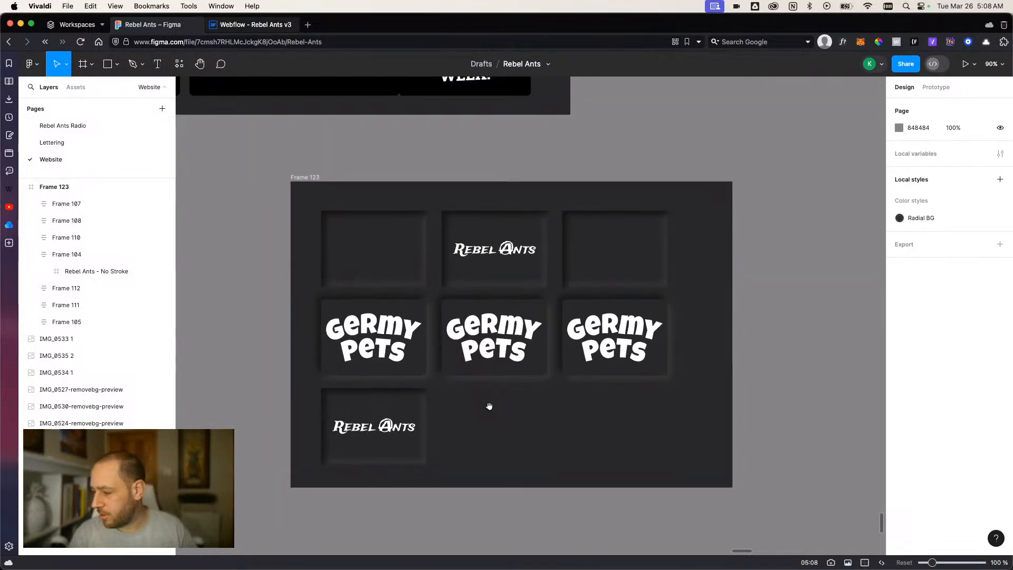
drag(489, 406, 481, 416)
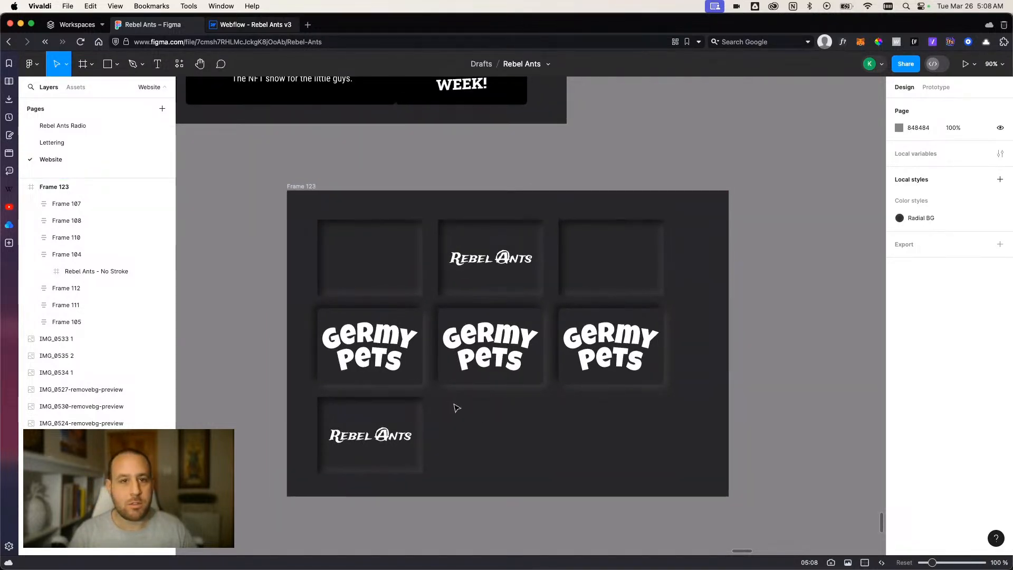
scroll(457, 408, up, 5)
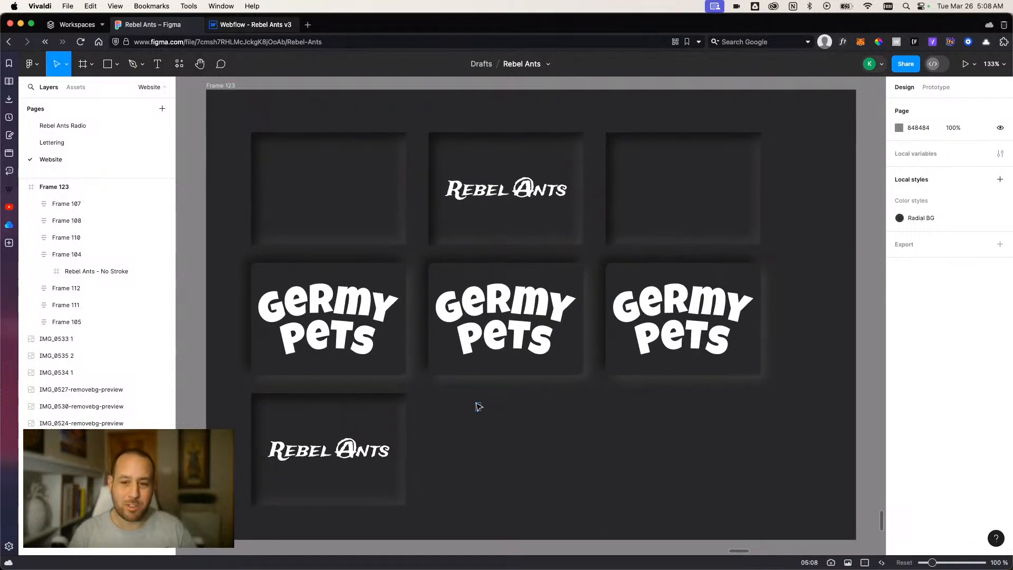
scroll(492, 411, down, 2)
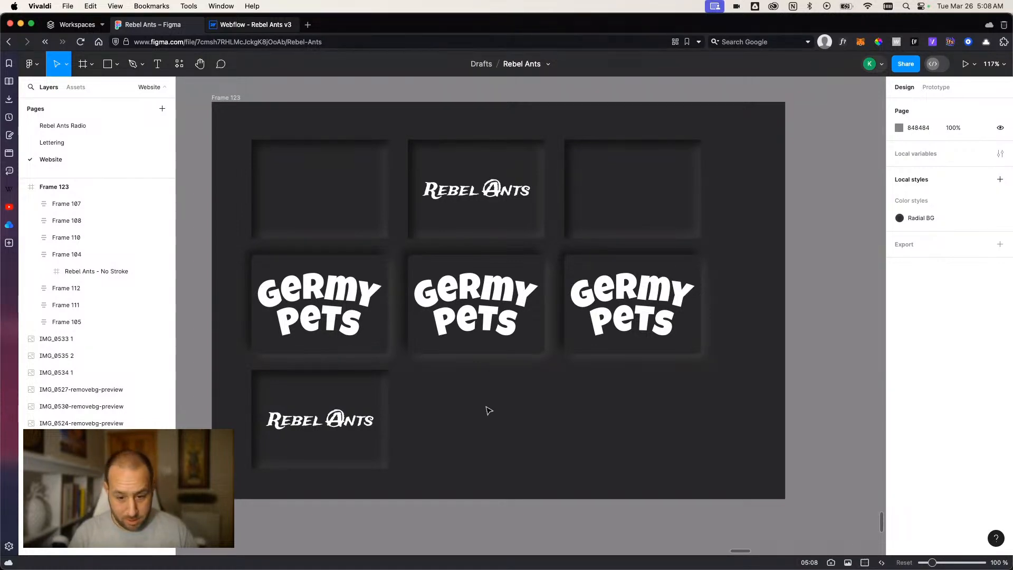
scroll(479, 414, up, 3)
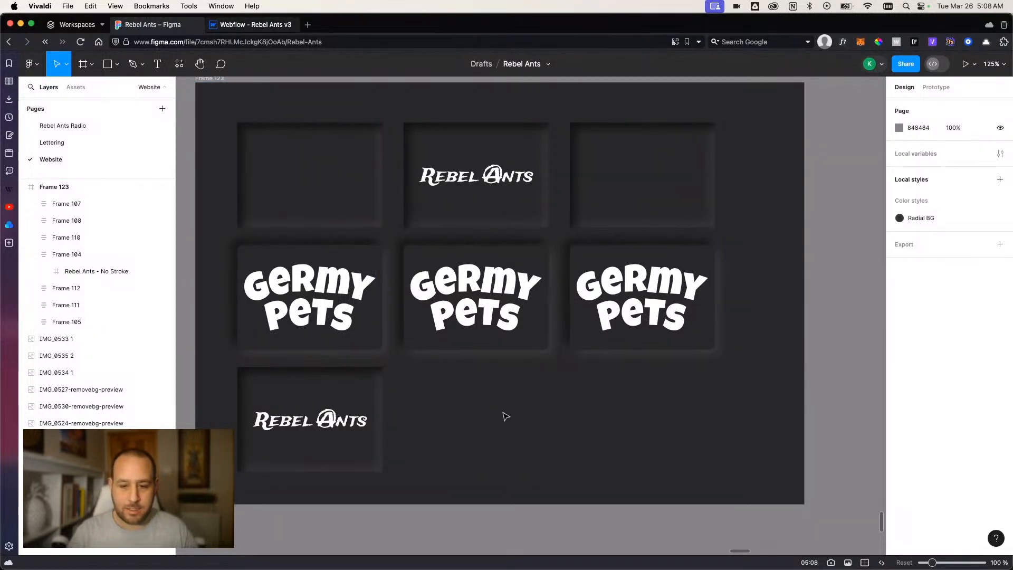
Switch to the Rebel Ants v3 project in Webflow and review the page down to the Battle for the Colony section in preview.
click(248, 24)
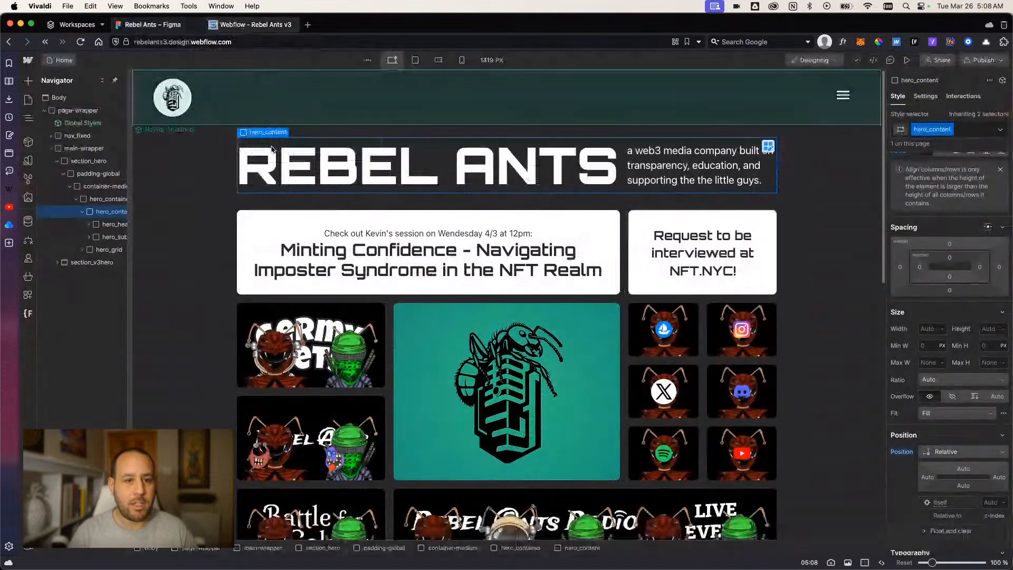
scroll(259, 260, down, 5)
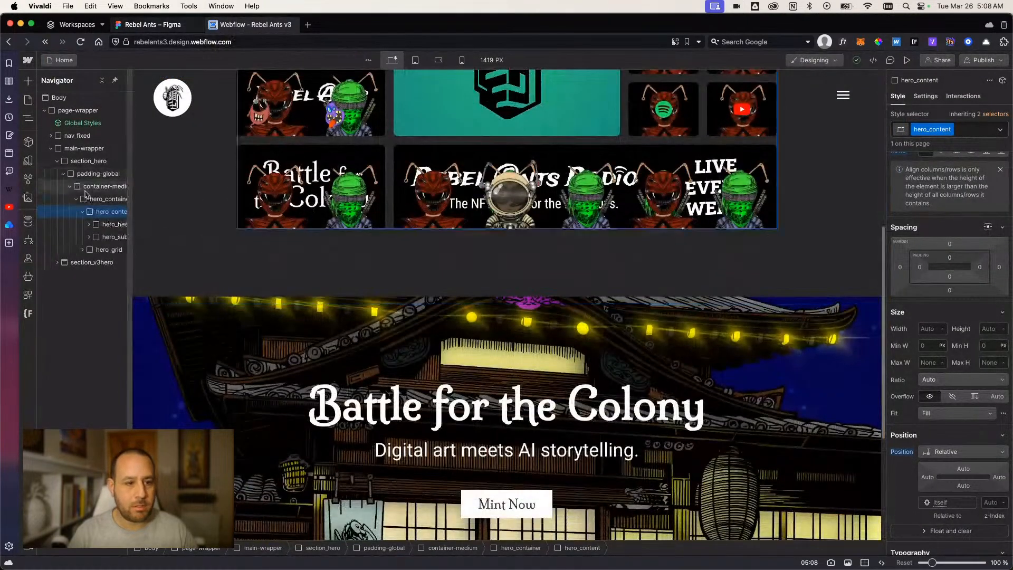
scroll(259, 260, down, 5)
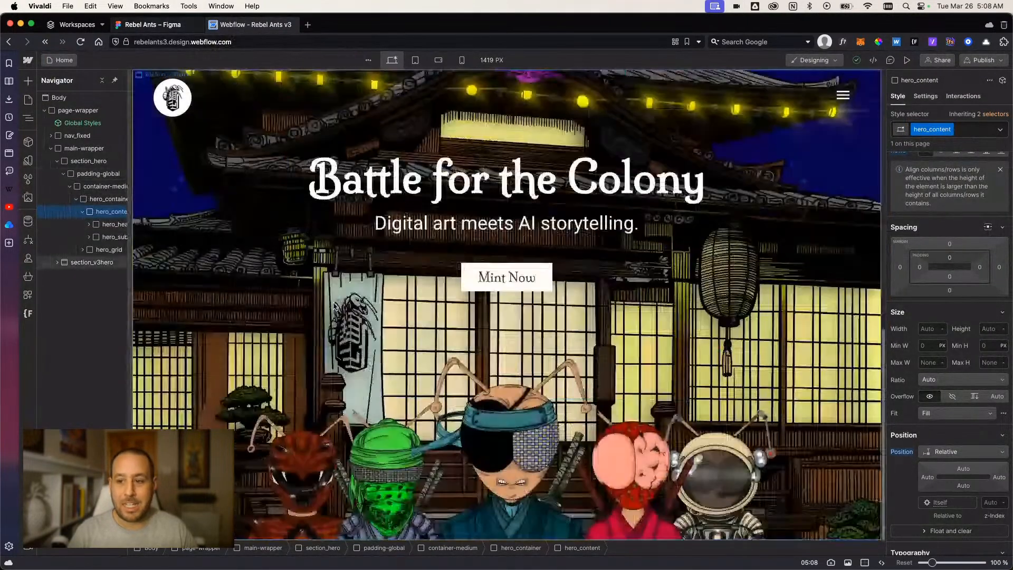
click(907, 60)
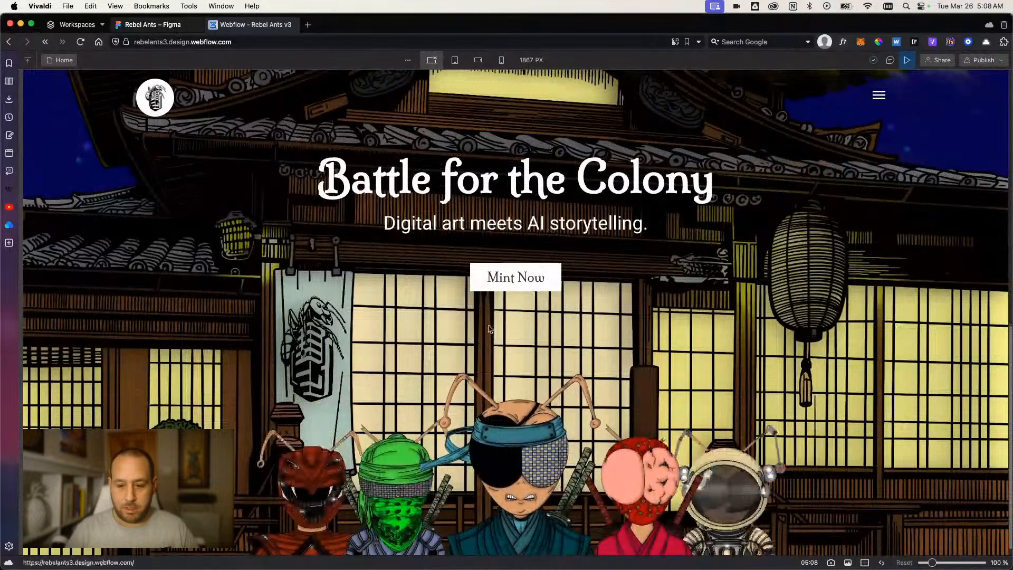
click(907, 59)
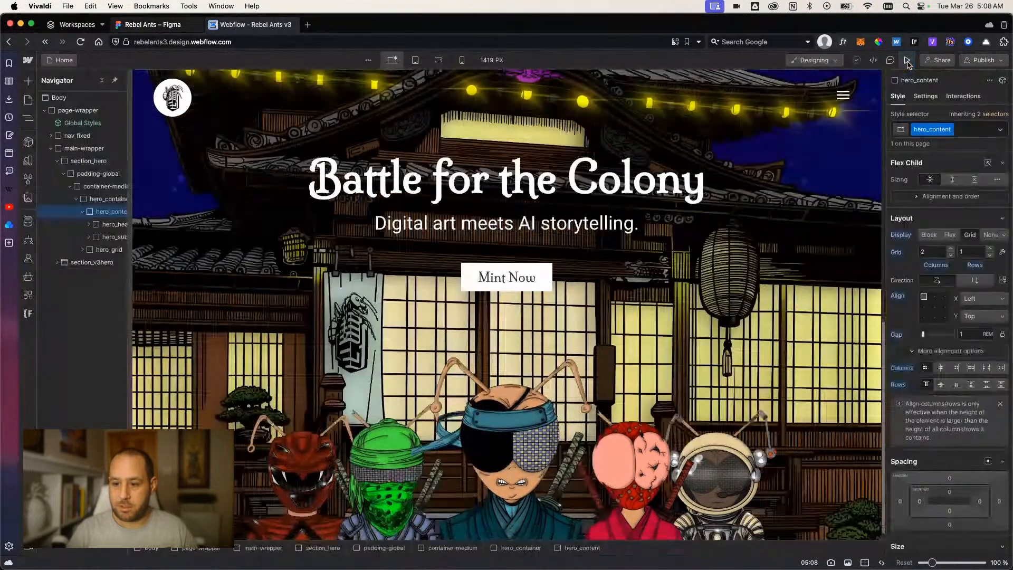
click(906, 60)
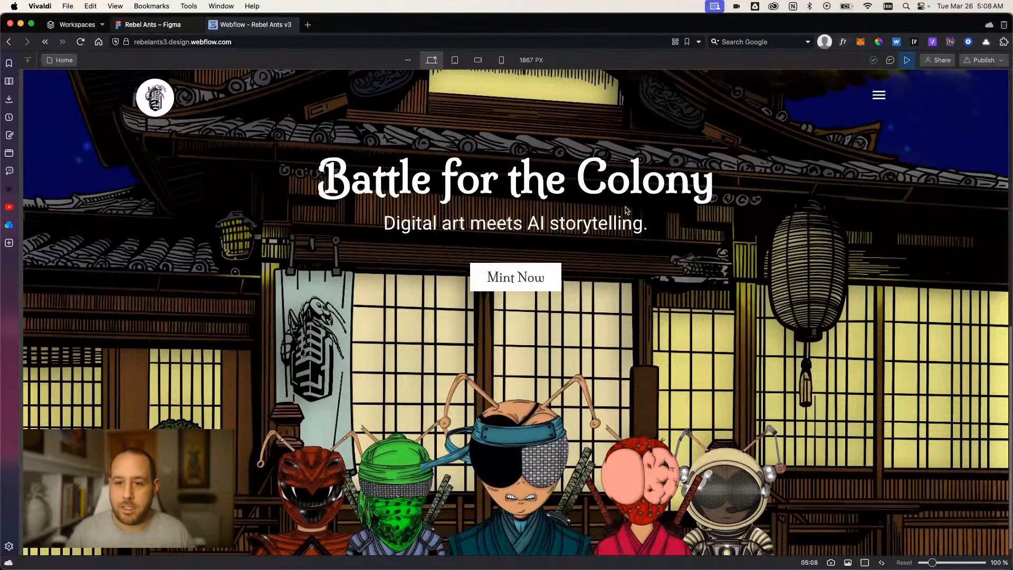
click(908, 61)
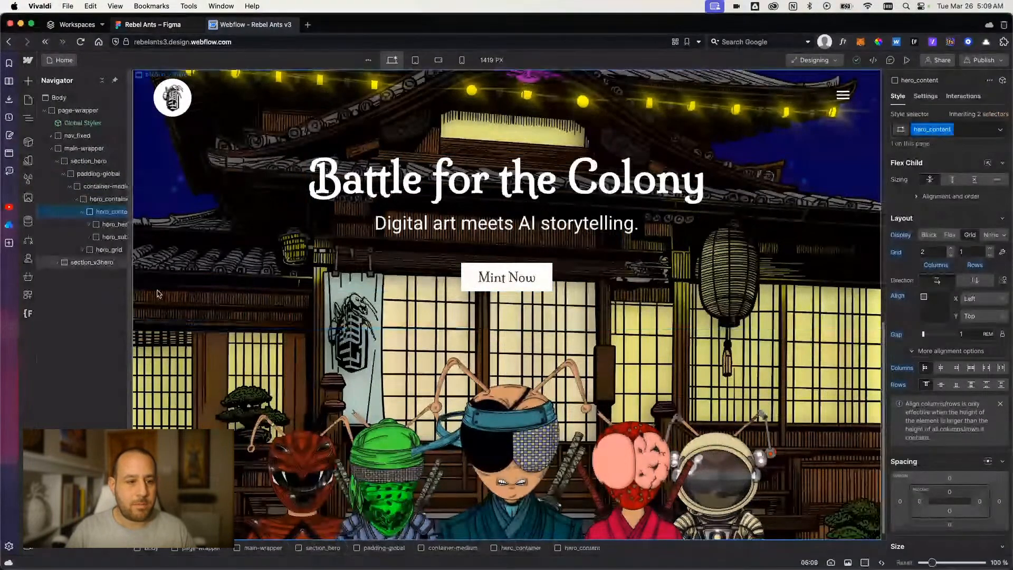
Collapse section_hero and add a new Section element inside main-wrapper, after section_v3hero.
click(81, 262)
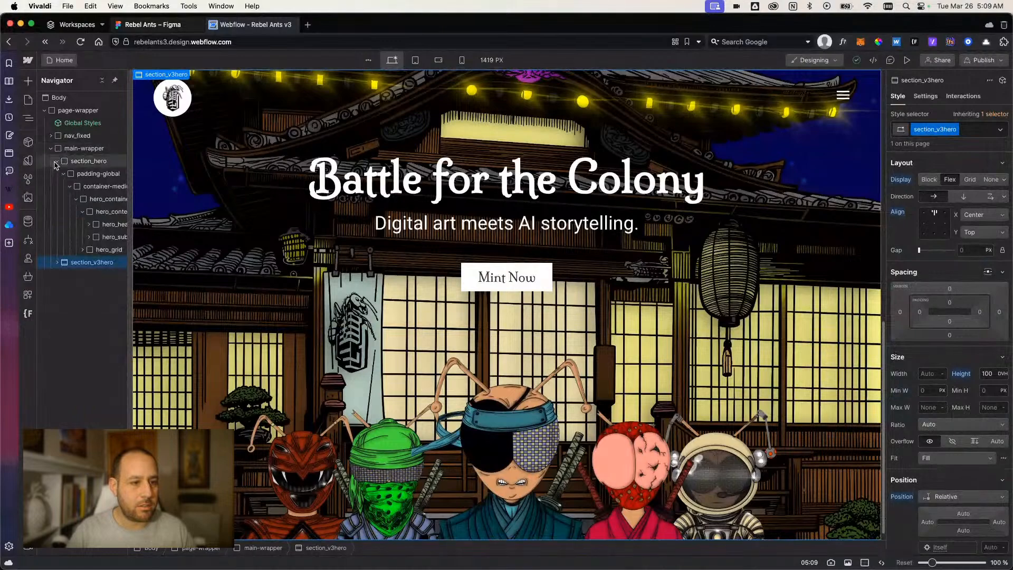
click(55, 162)
click(75, 150)
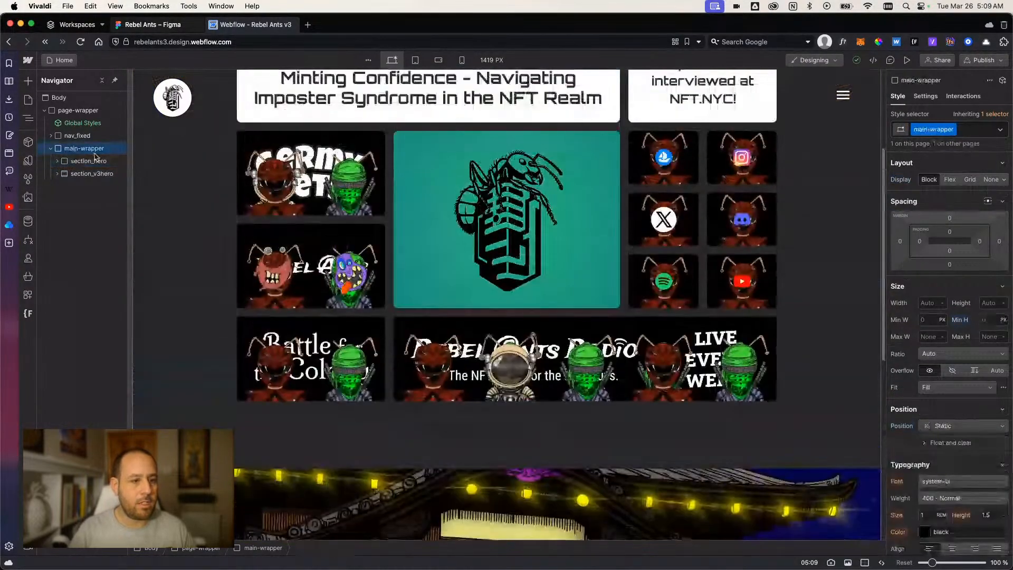
key(super+e)
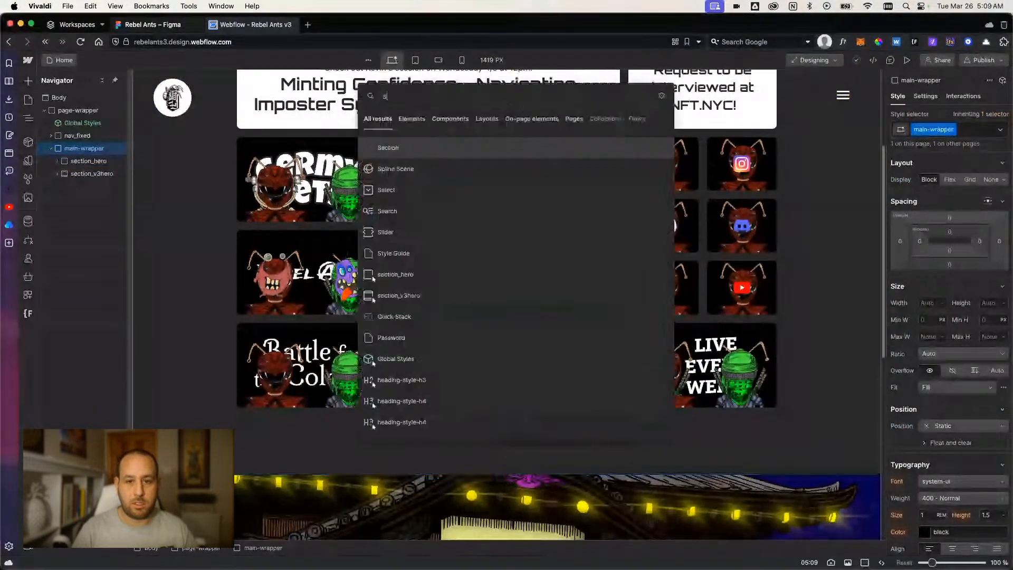
text(sect)
key(Return)
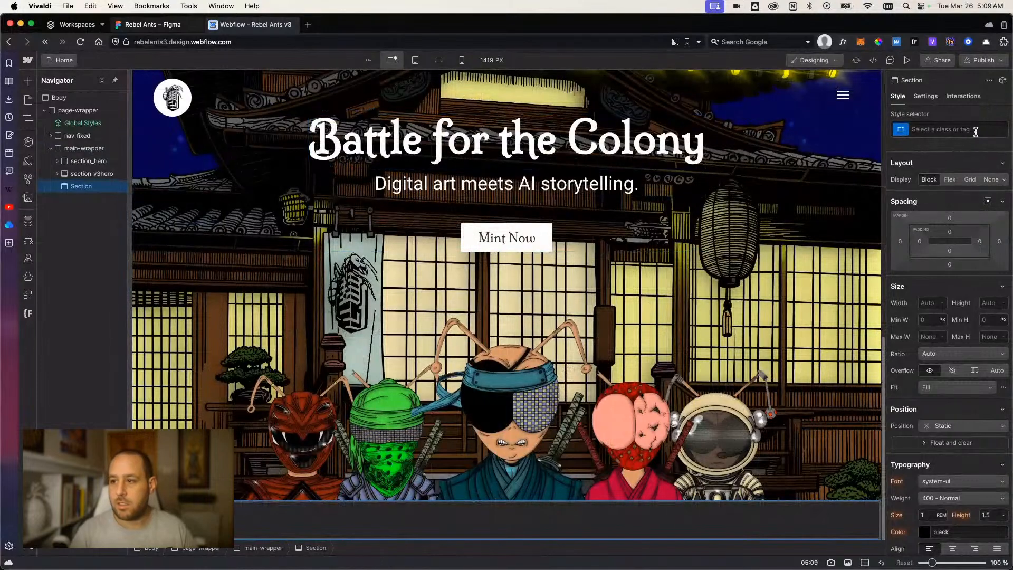
Give the new section the class section_v3about.
click(975, 130)
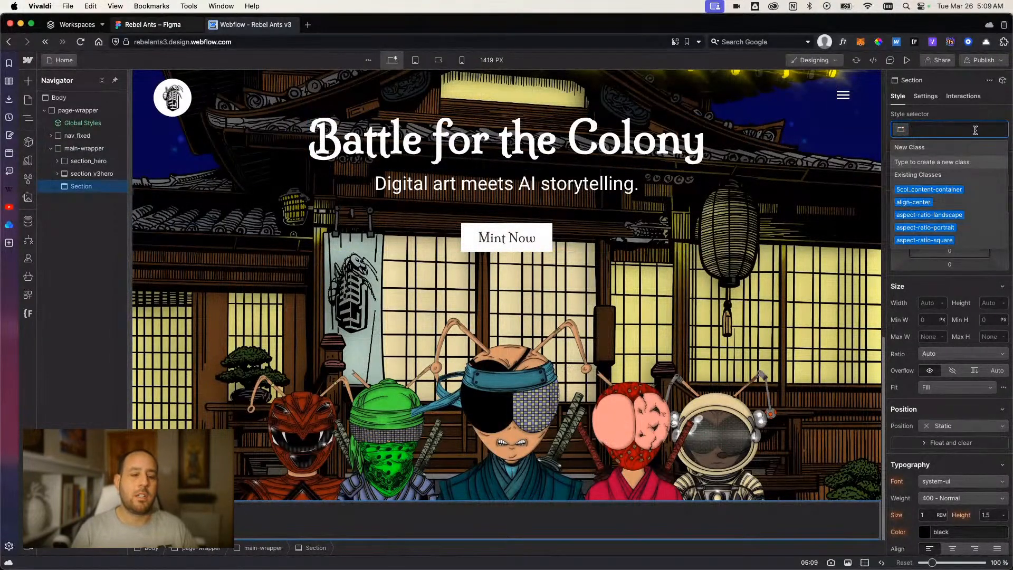
text(section_v2)
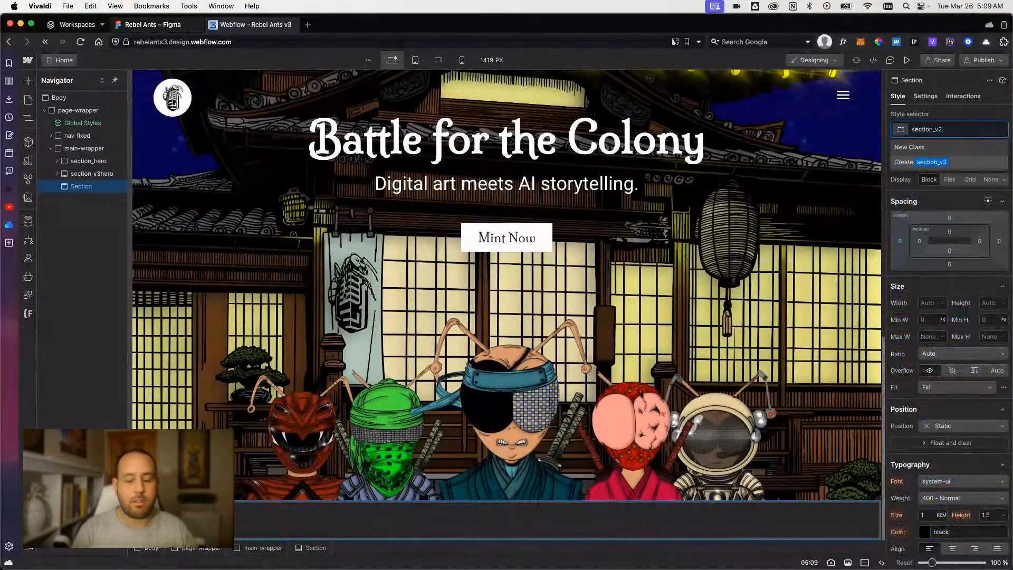
key(BackSpace)
text(3abo)
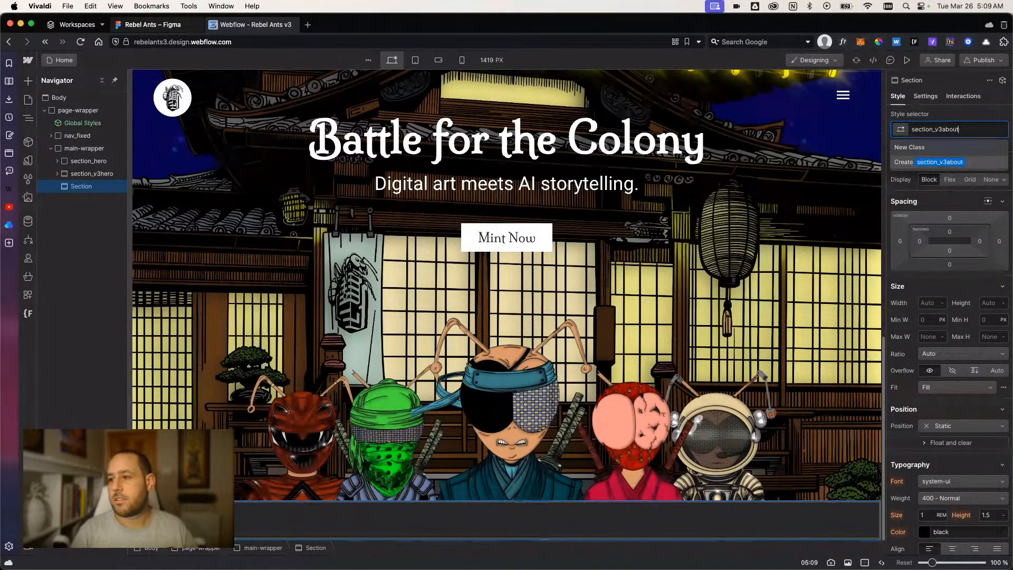
text(ut)
key(Return)
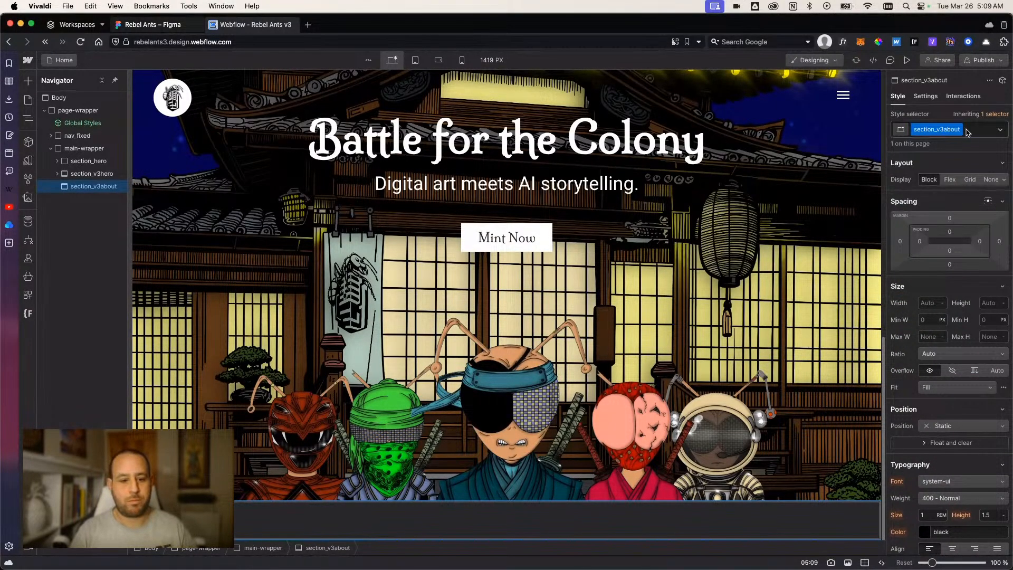
Add a div block inside section_v3about and apply the classes padding-global and padding-section-large to it.
scroll(939, 339, down, 8)
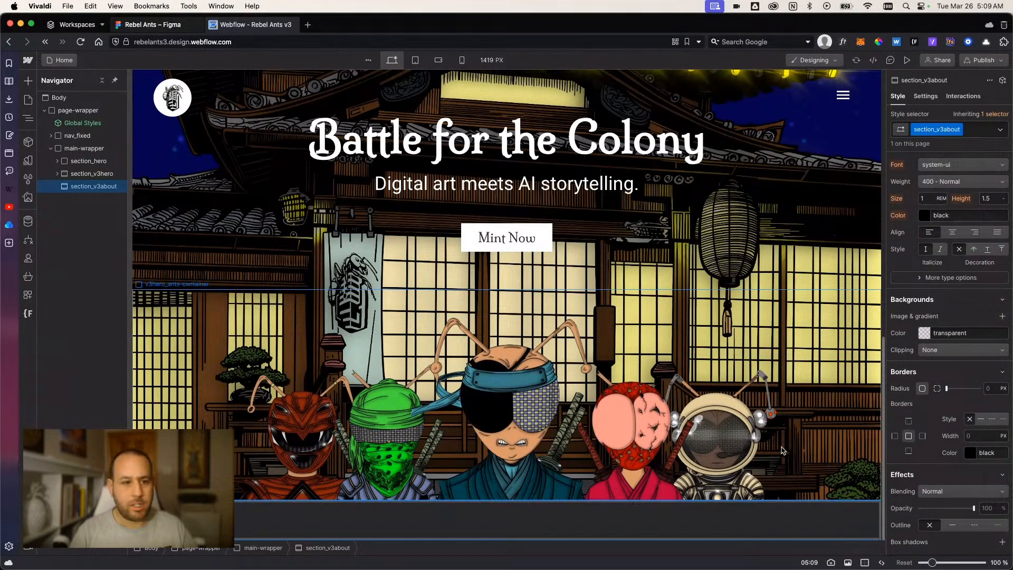
click(57, 174)
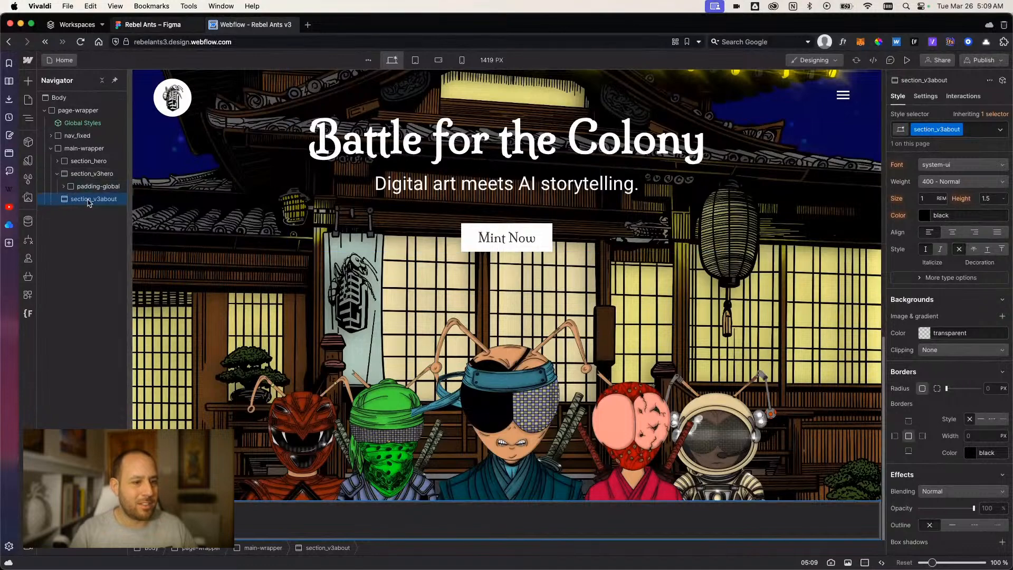
key(cmd+k)
text(div)
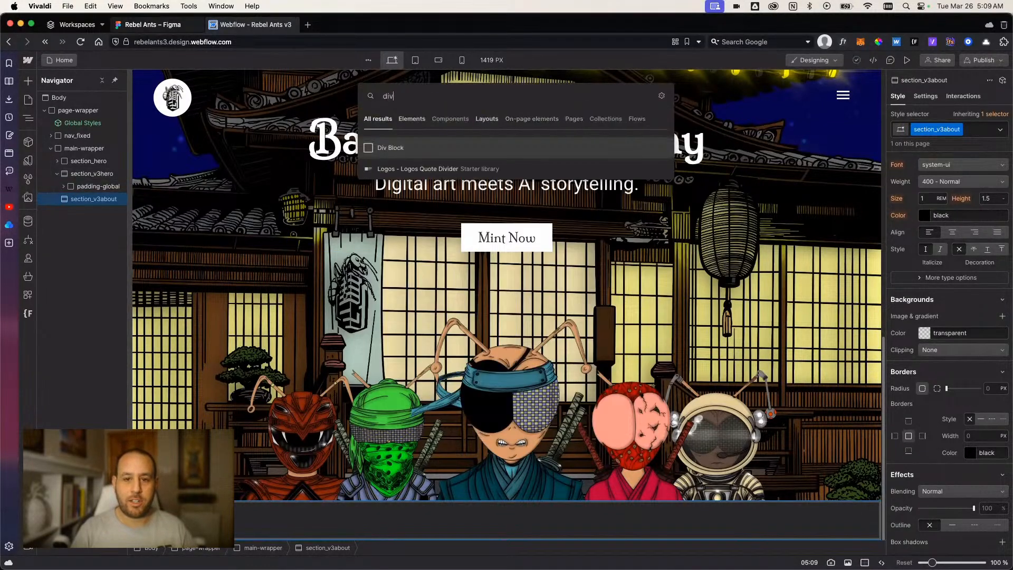
key(Return)
key(cmd+Return)
text(padd)
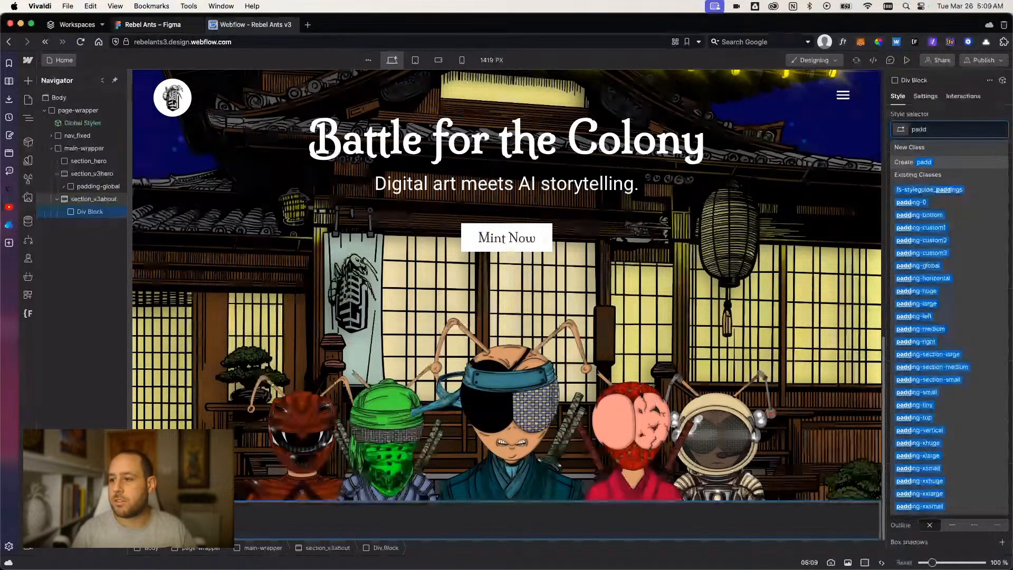
text(ing-gl)
key(Down)
key(Return)
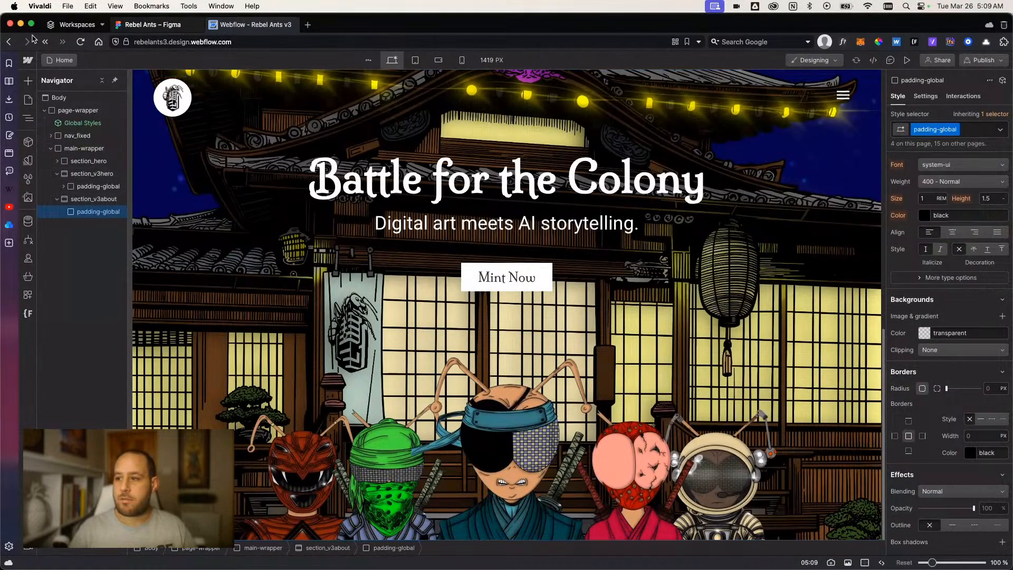
click(978, 134)
click(981, 189)
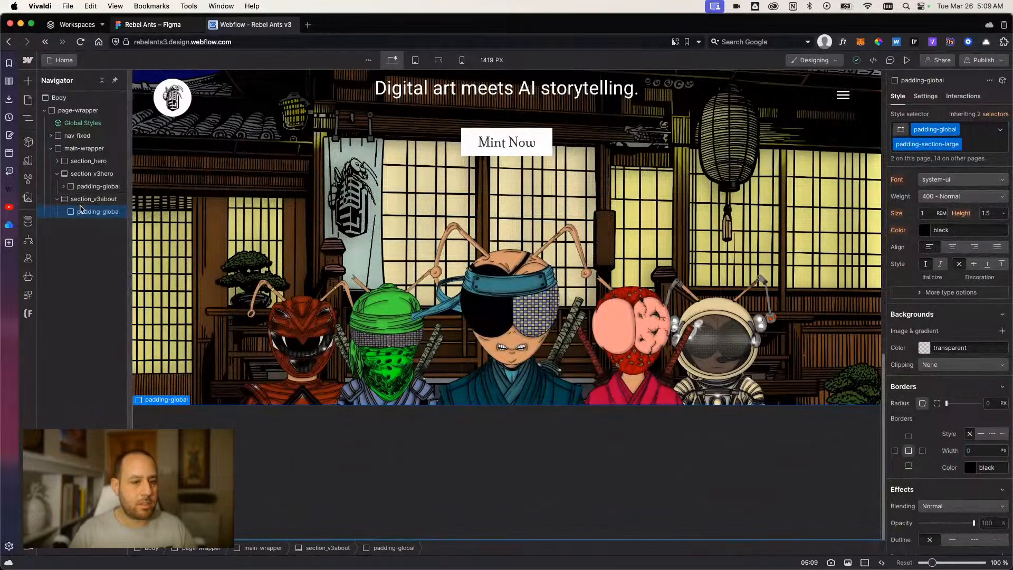
Nest a div block with the class container-large inside the padding-global div of section_v3about.
click(63, 187)
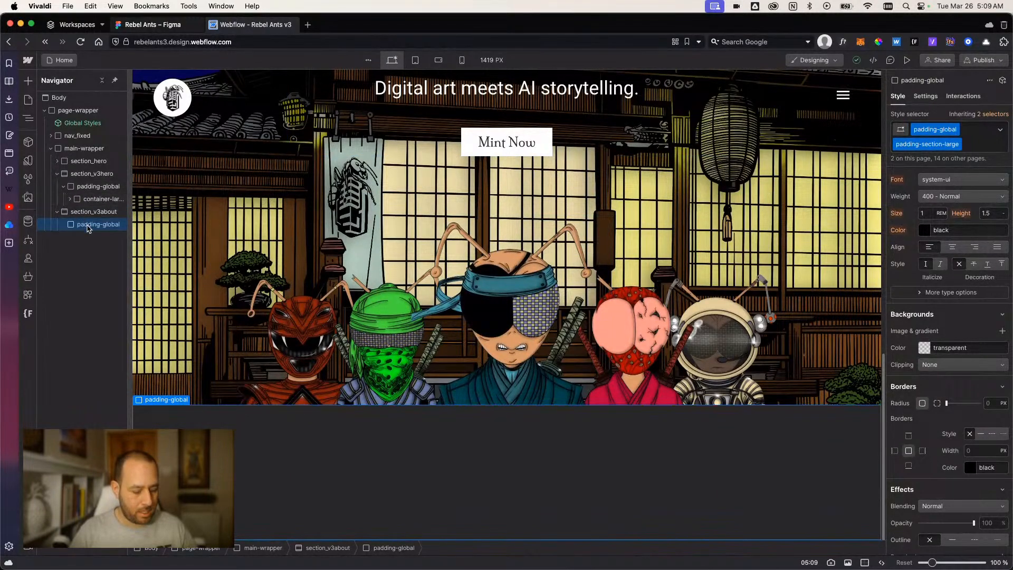
key(super+e)
text(div)
key(Return)
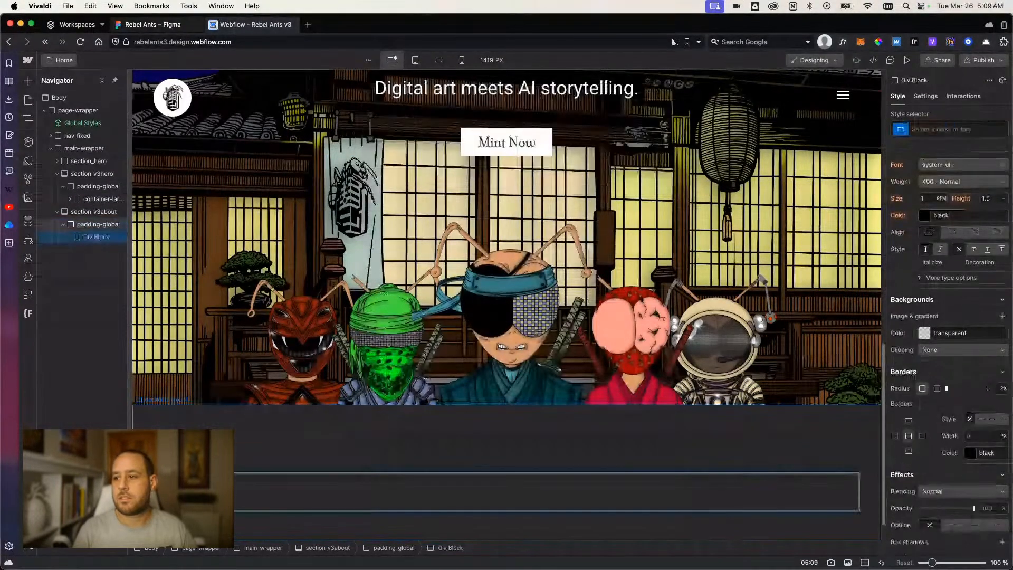
key(super+Return)
text(container)
key(Return)
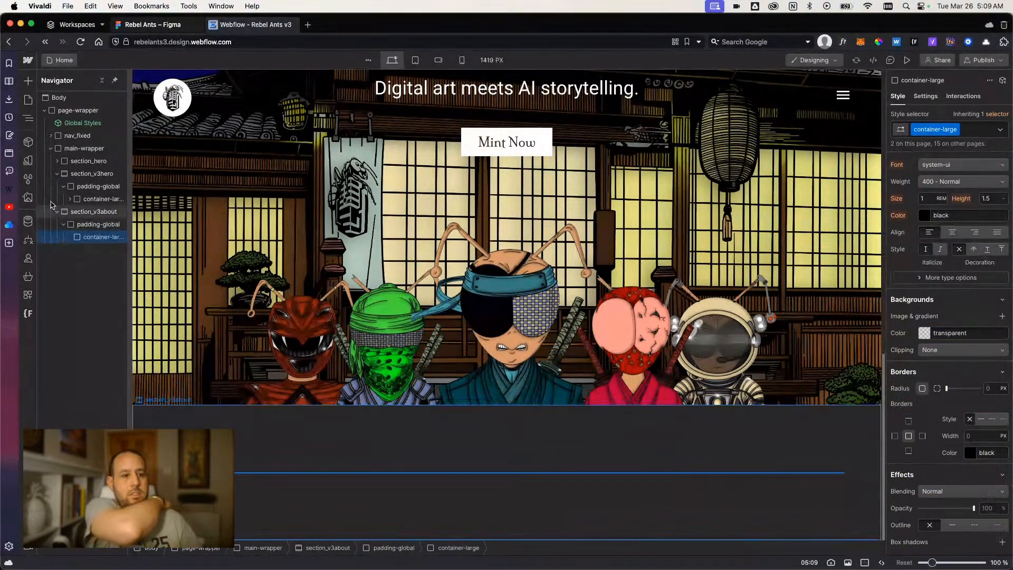
Nest a new div block inside the container-large div of section_v3about.
click(57, 161)
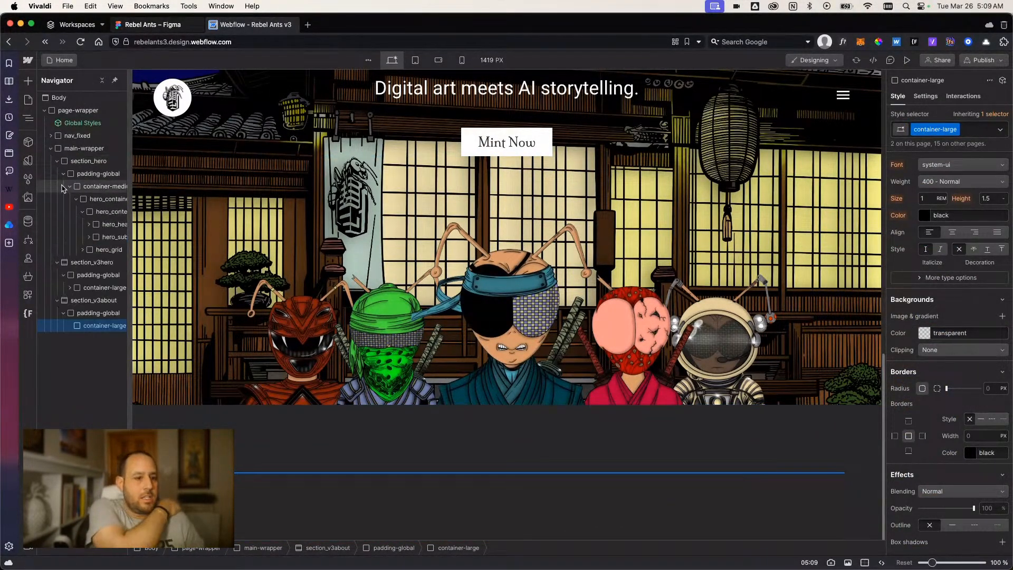
click(57, 161)
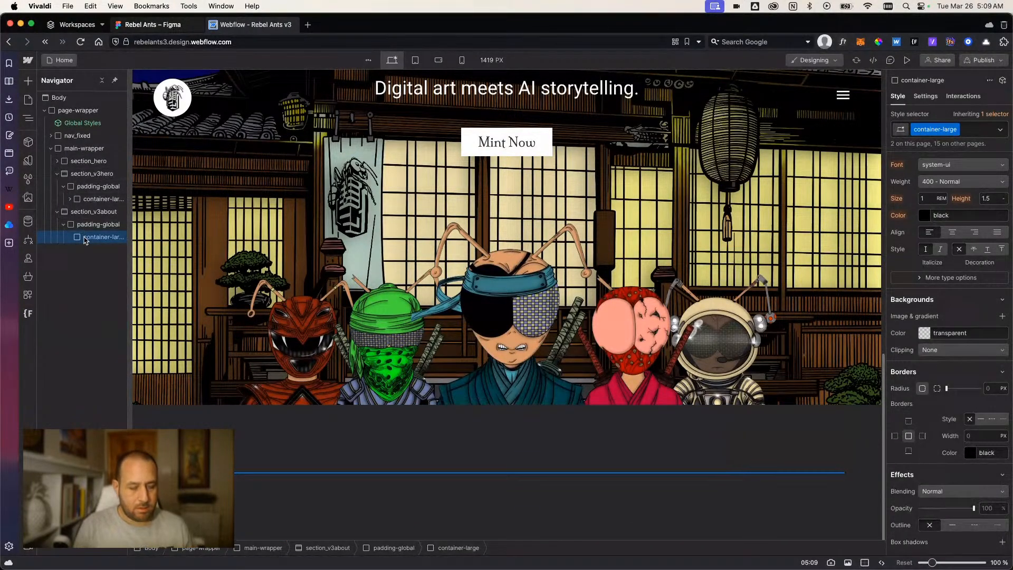
key(super+k)
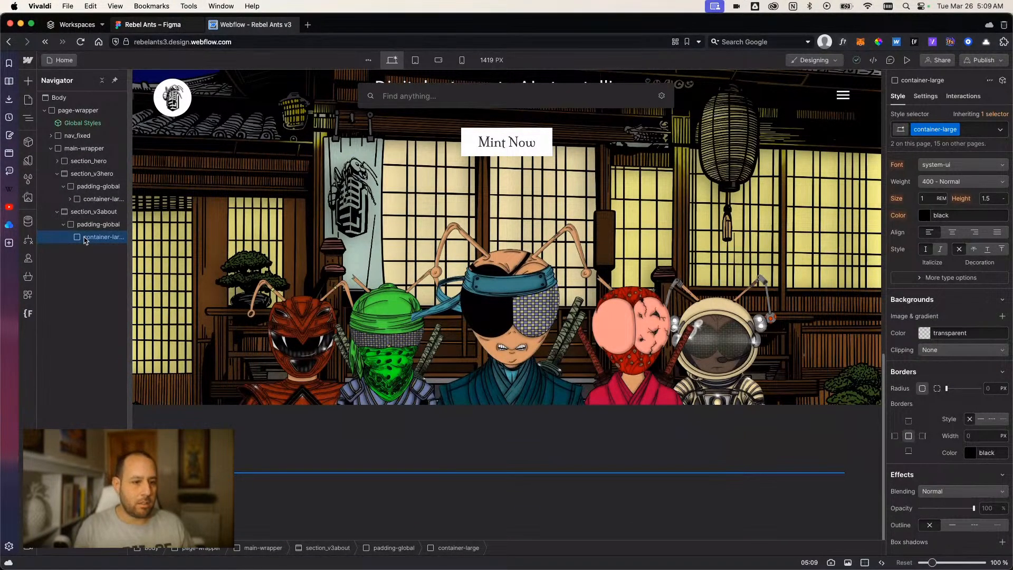
text(v3)
key(BackSpace)
key(BackSpace)
text(div)
key(Return)
key(super+Return)
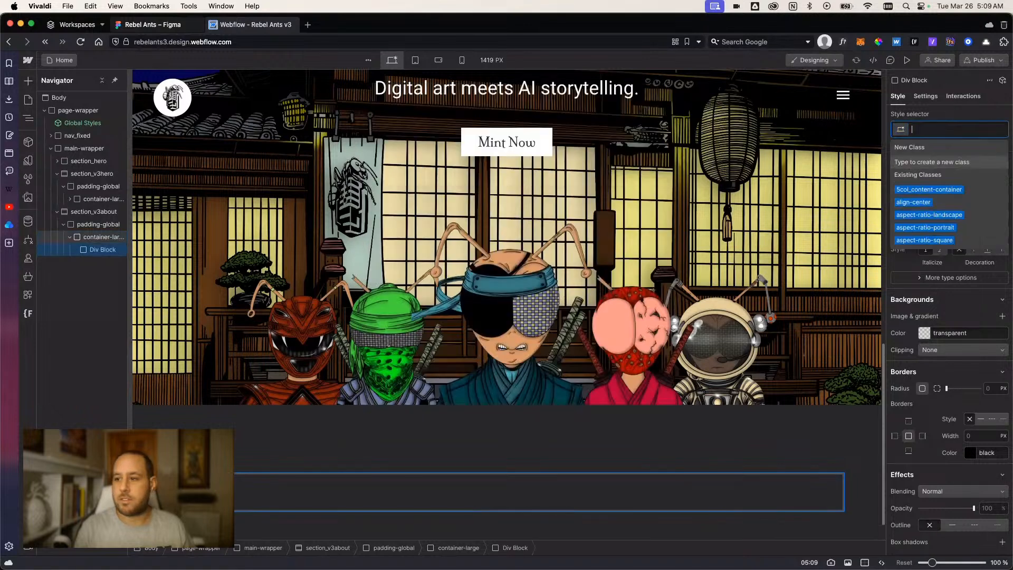
Give the new div block in section_v3about the class v3about_component.
text(v3about+)
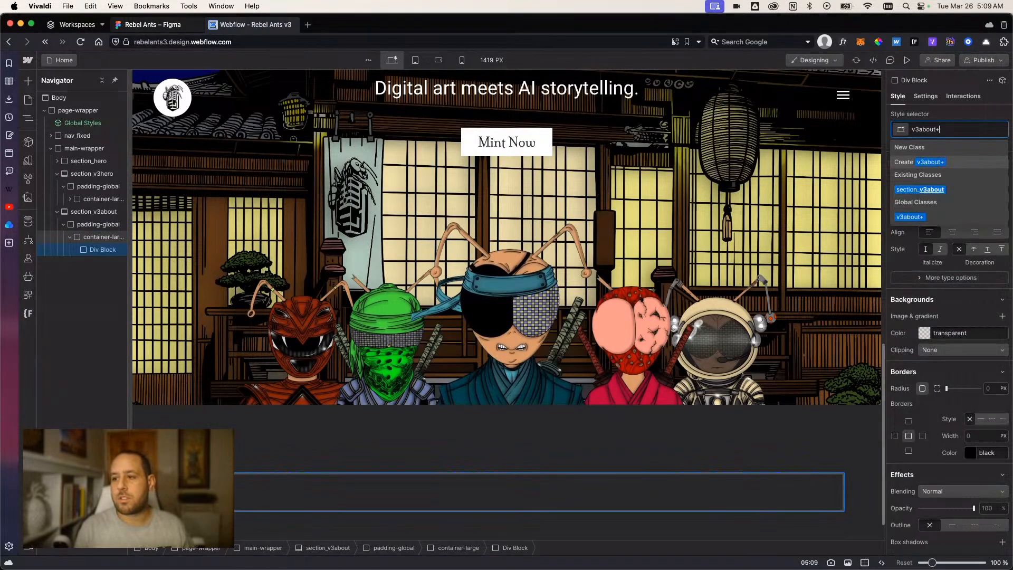
key(BackSpace)
text(_component)
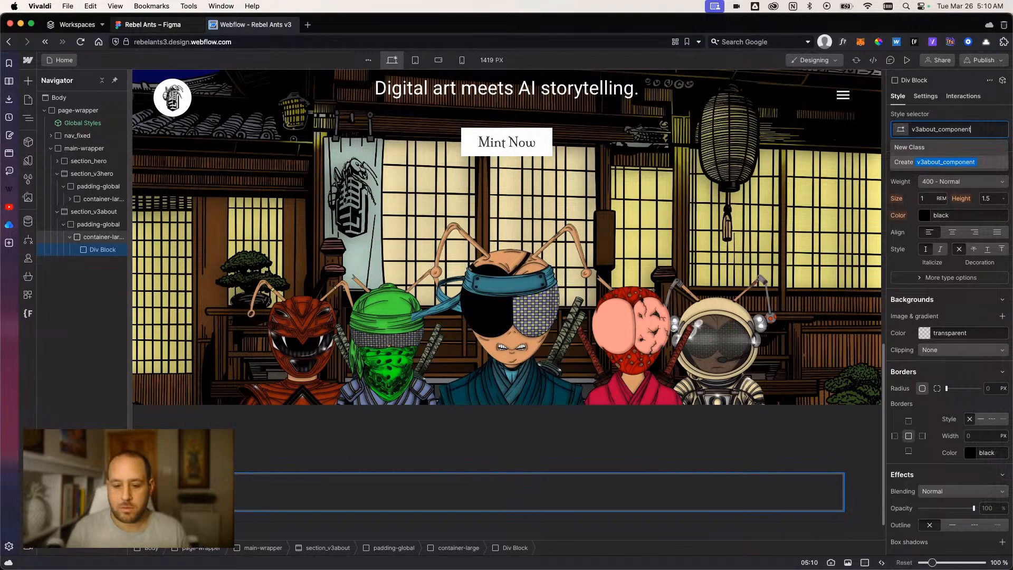
key(Return)
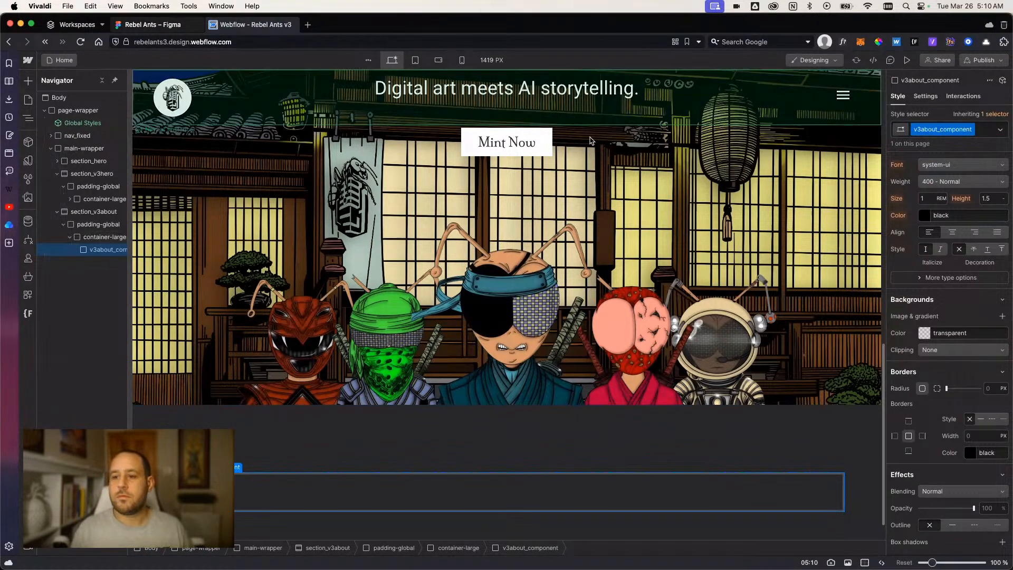
Set the font of the Body (All Pages) tag to Roboto.
scroll(198, 219, up, 10)
scroll(915, 182, up, 5)
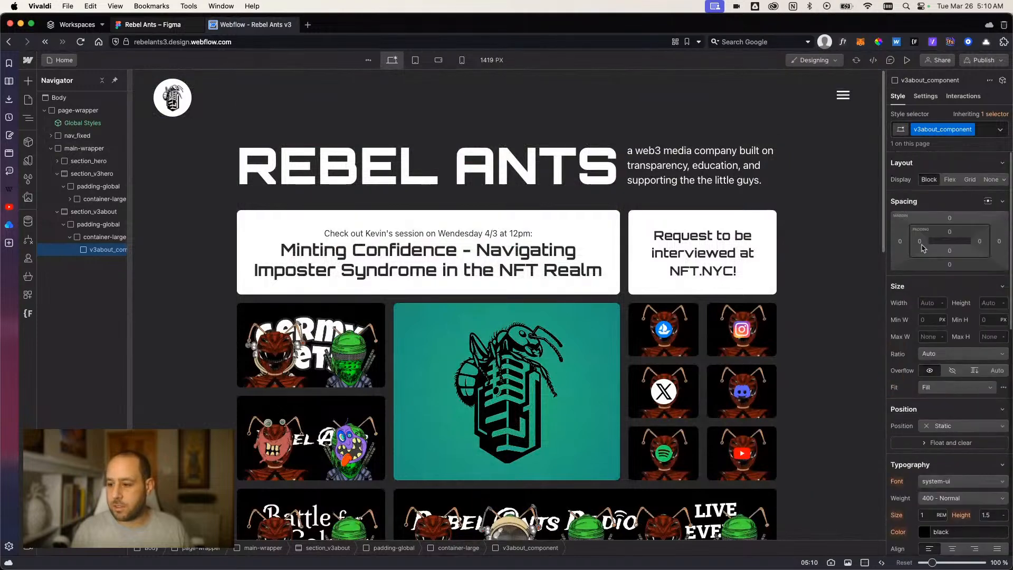
click(59, 98)
click(943, 132)
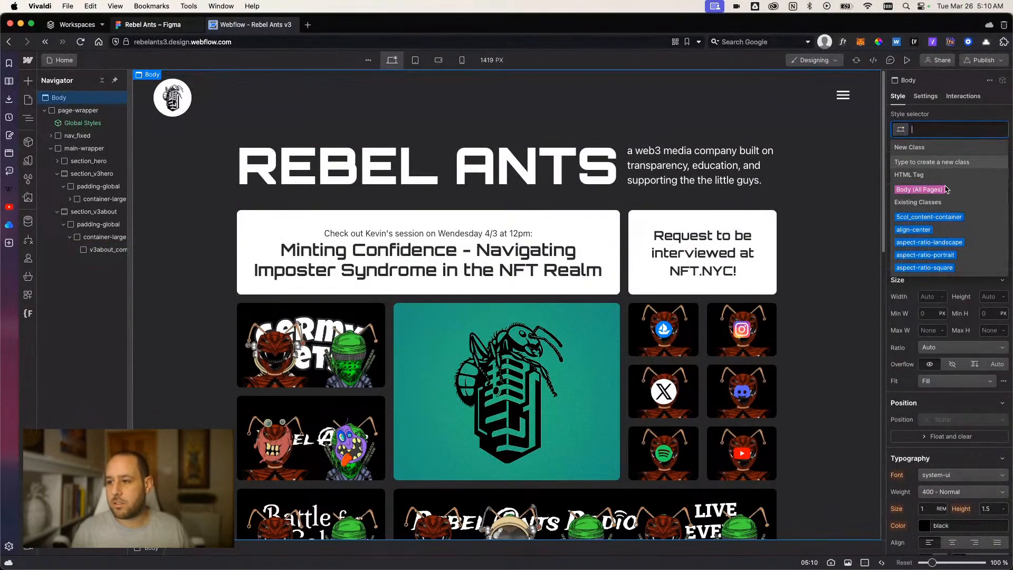
click(944, 189)
scroll(921, 417, down, 3)
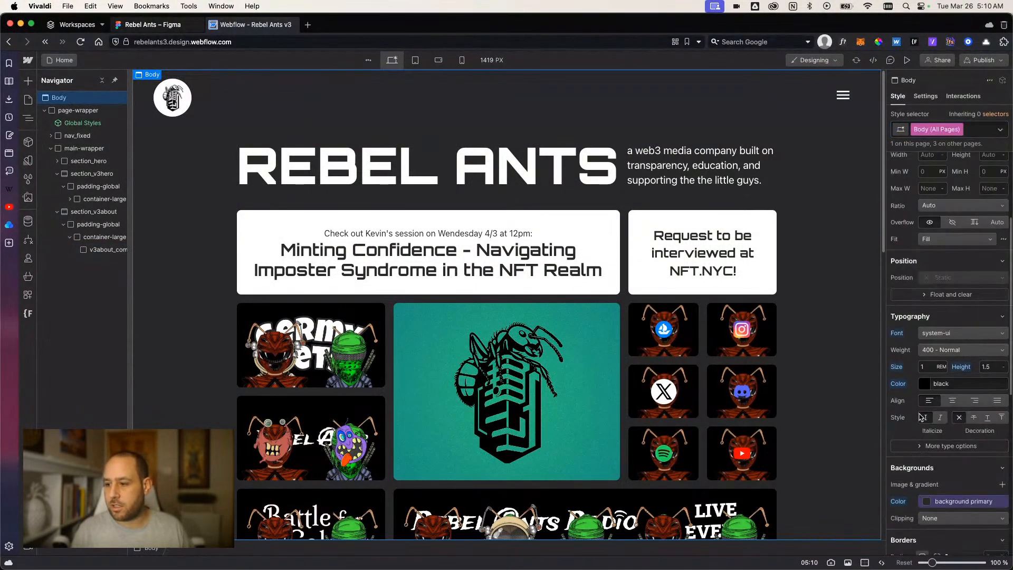
click(935, 334)
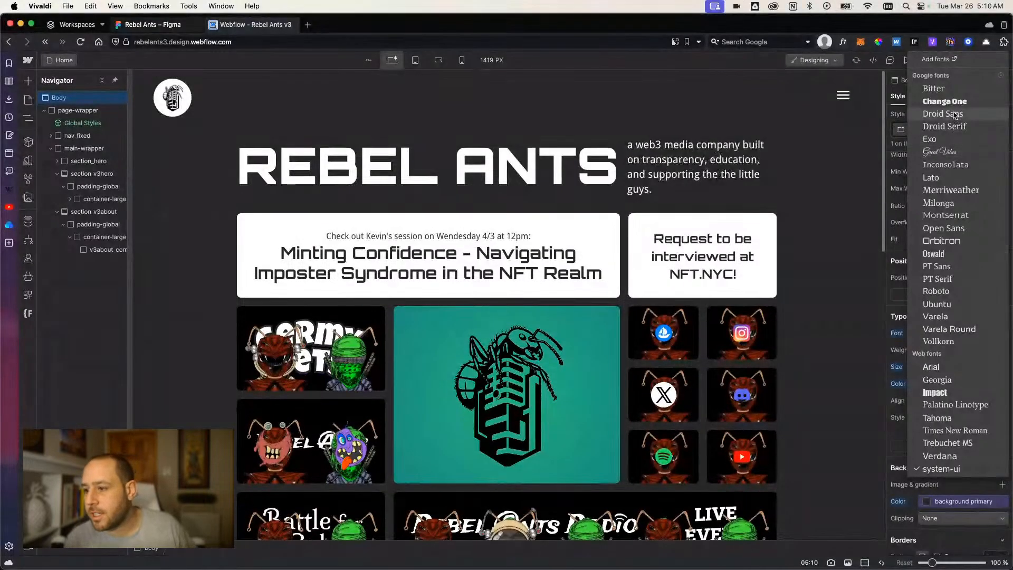
click(936, 290)
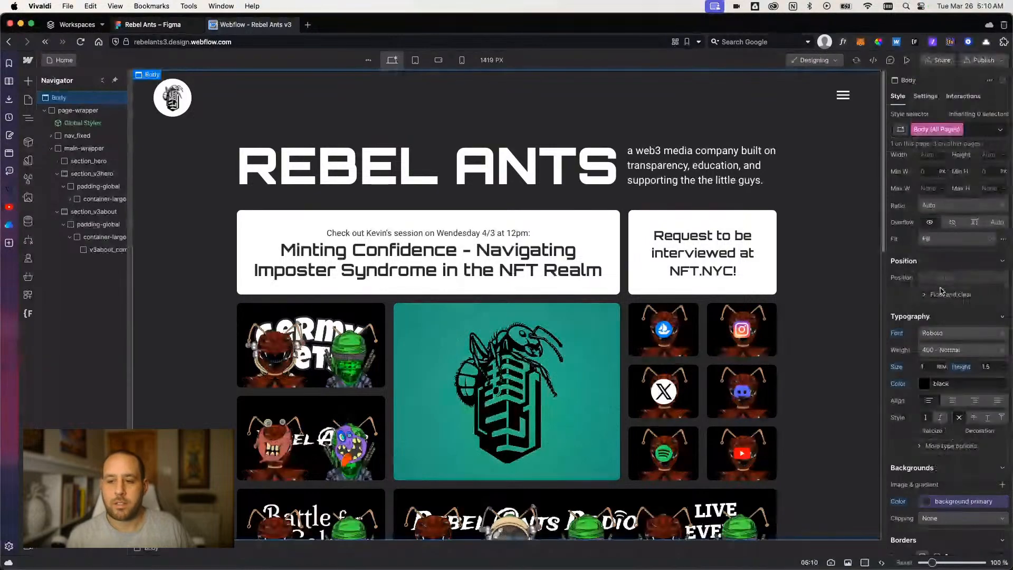
Copy the hero_content block from section_hero and paste it into v3about_component.
click(105, 250)
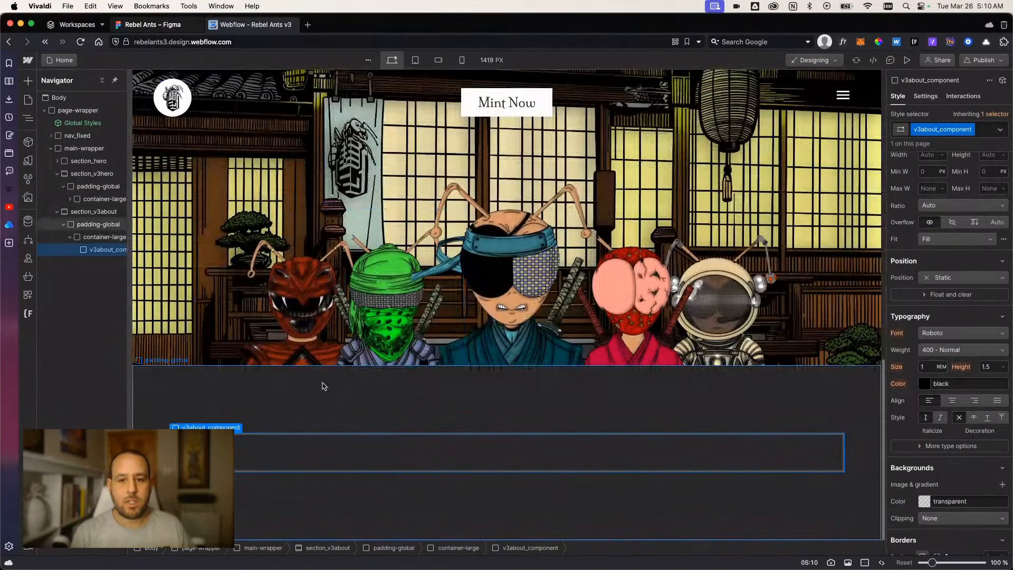
scroll(327, 370, up, 7)
scroll(341, 288, up, 7)
click(341, 287)
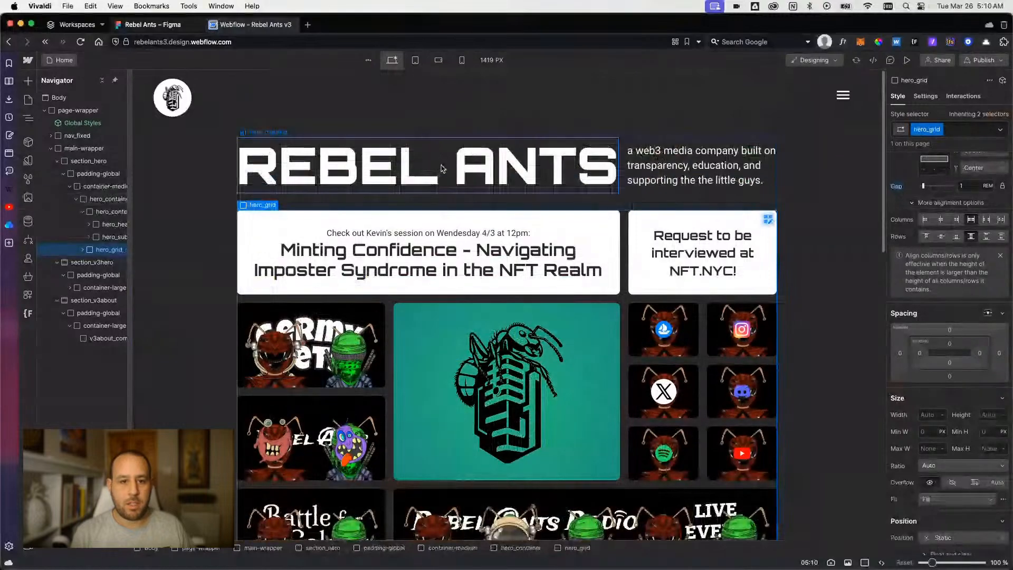
click(449, 178)
click(106, 212)
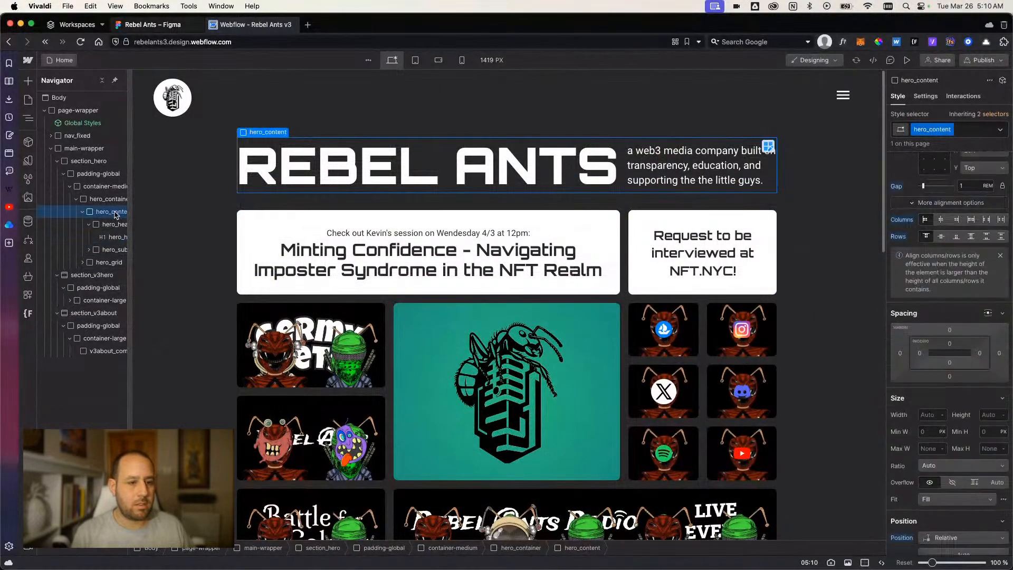
click(110, 201)
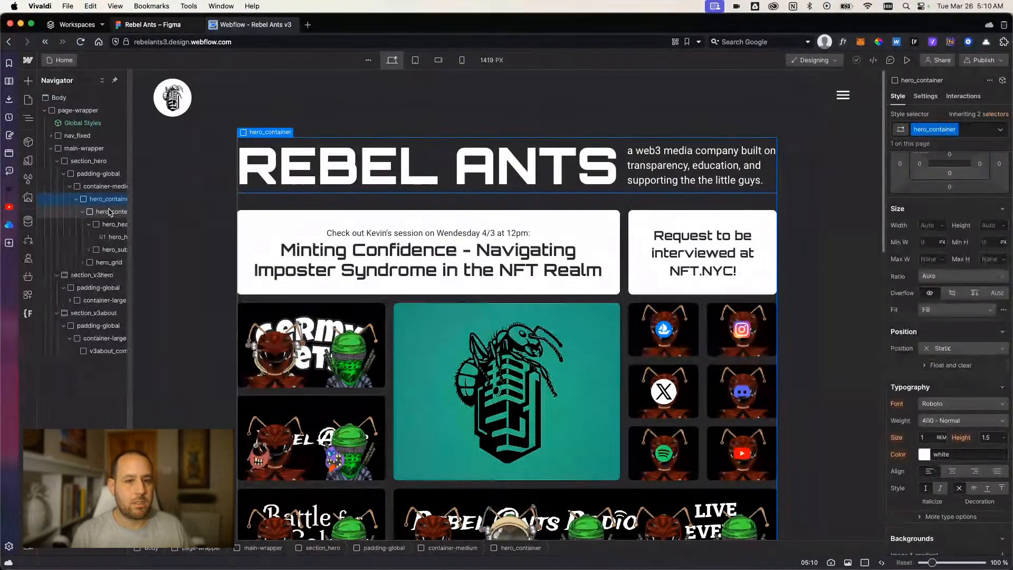
click(109, 209)
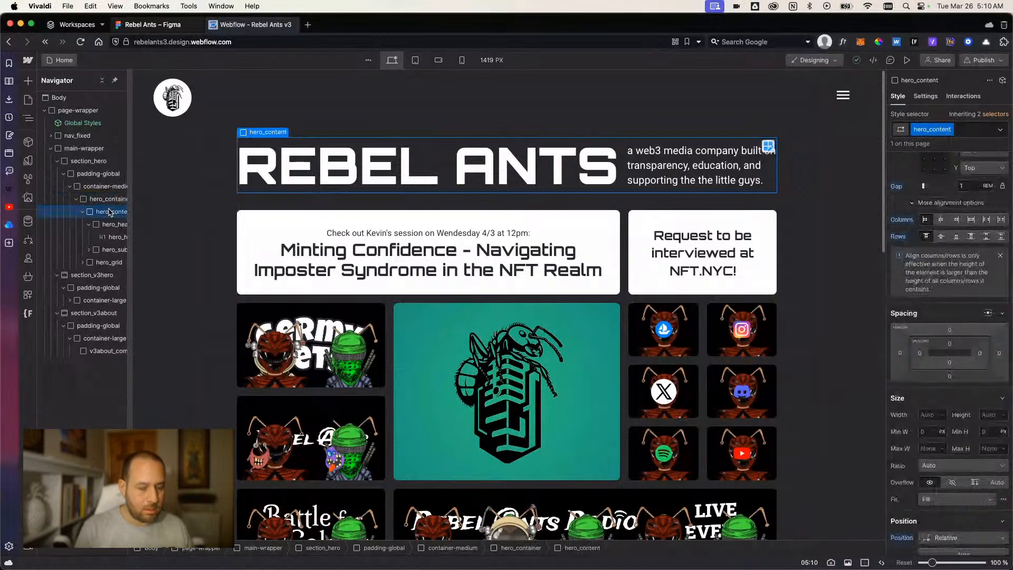
click(95, 353)
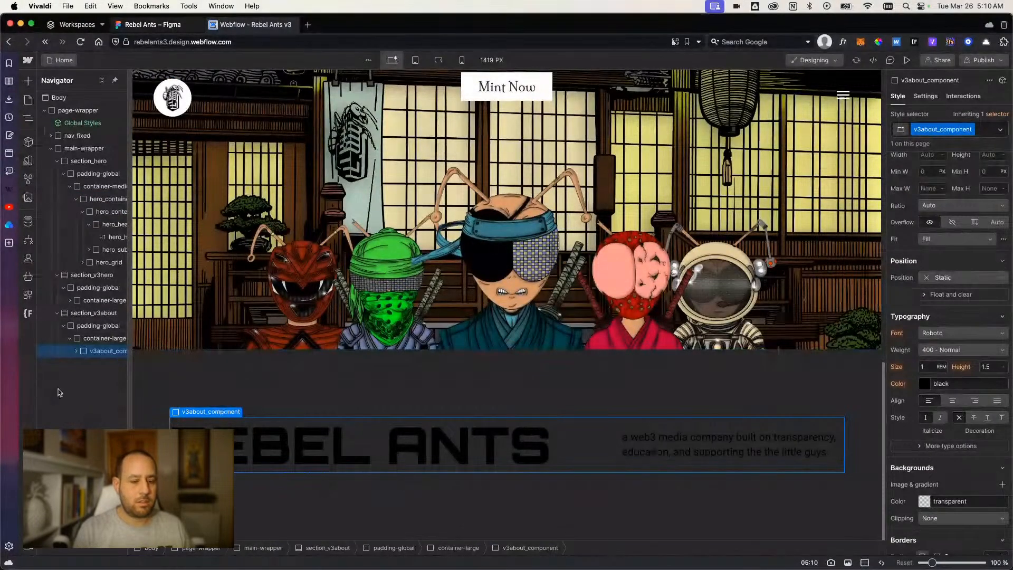
Set the text color of the Body (All Pages) tag to the white color variable.
click(153, 389)
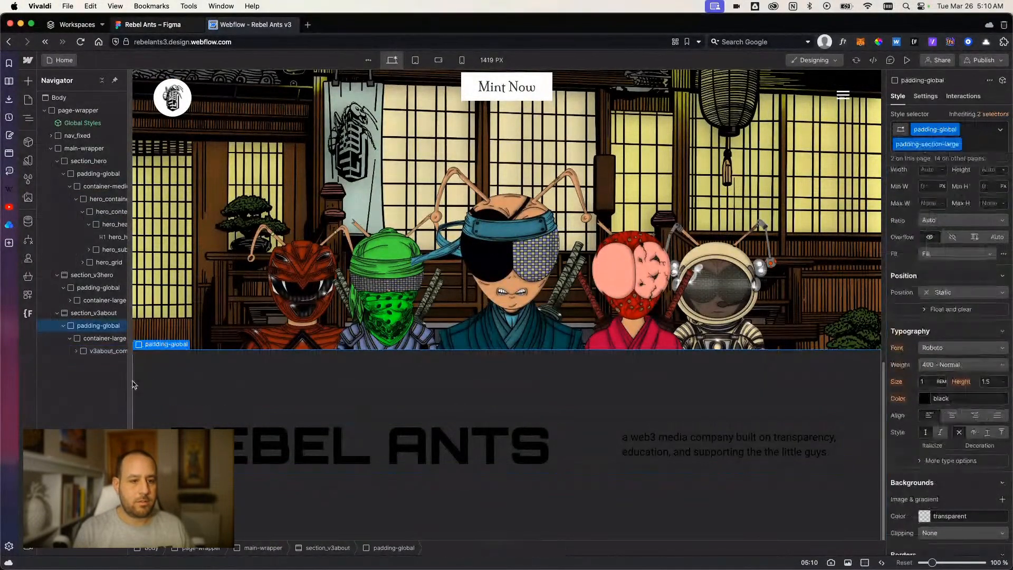
click(59, 98)
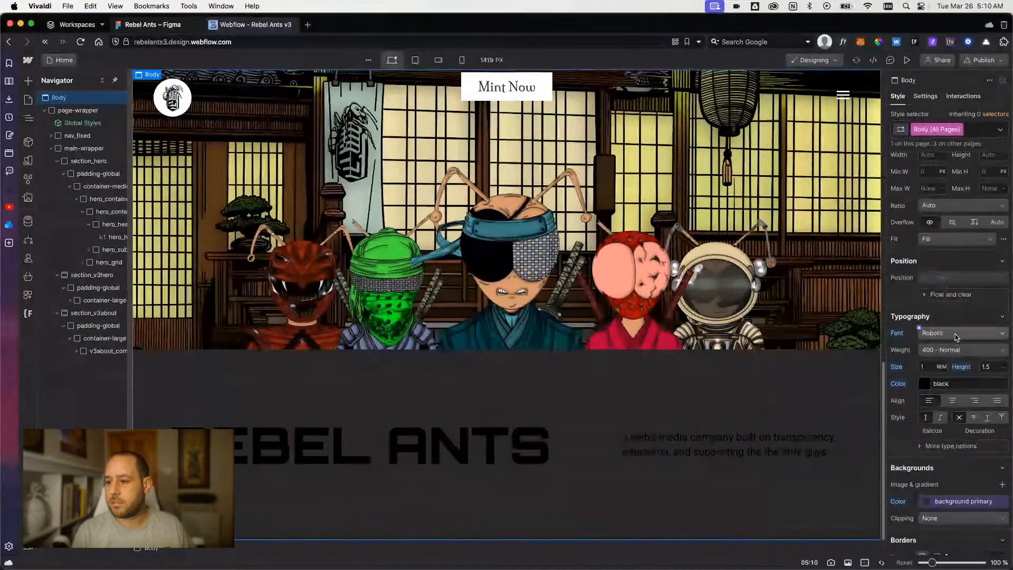
scroll(956, 338, down, 1)
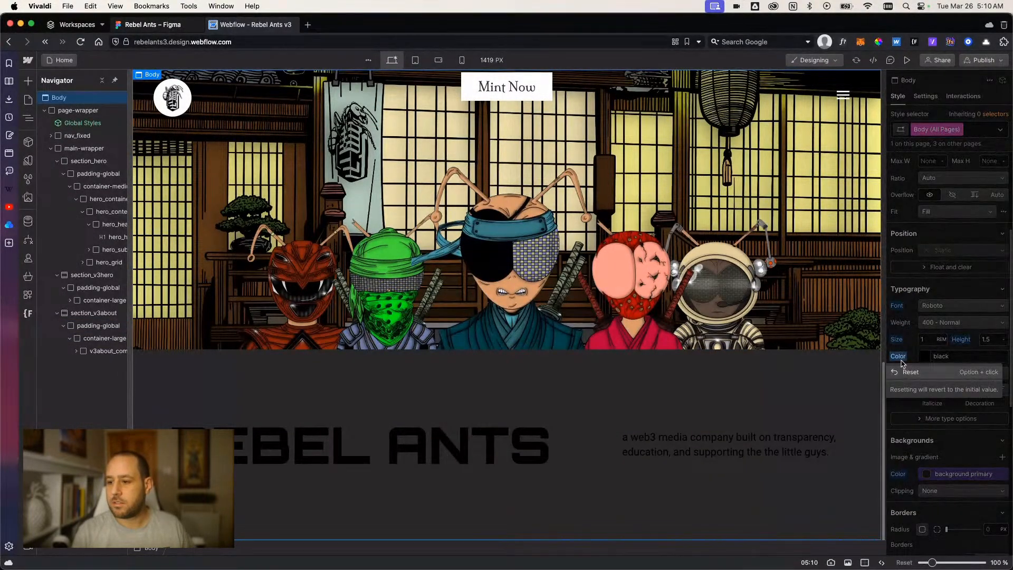
click(924, 359)
click(924, 358)
click(919, 354)
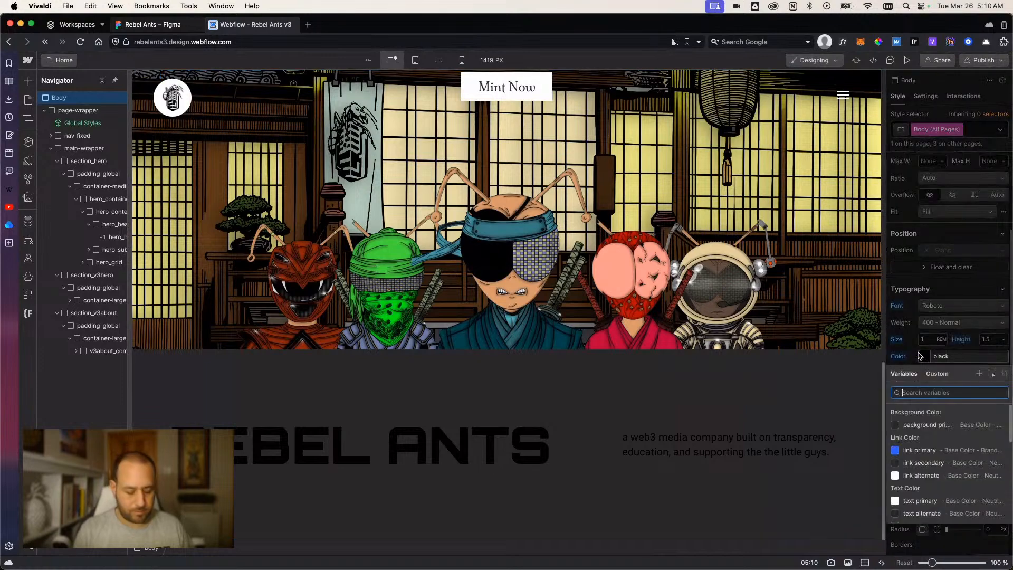
text(white)
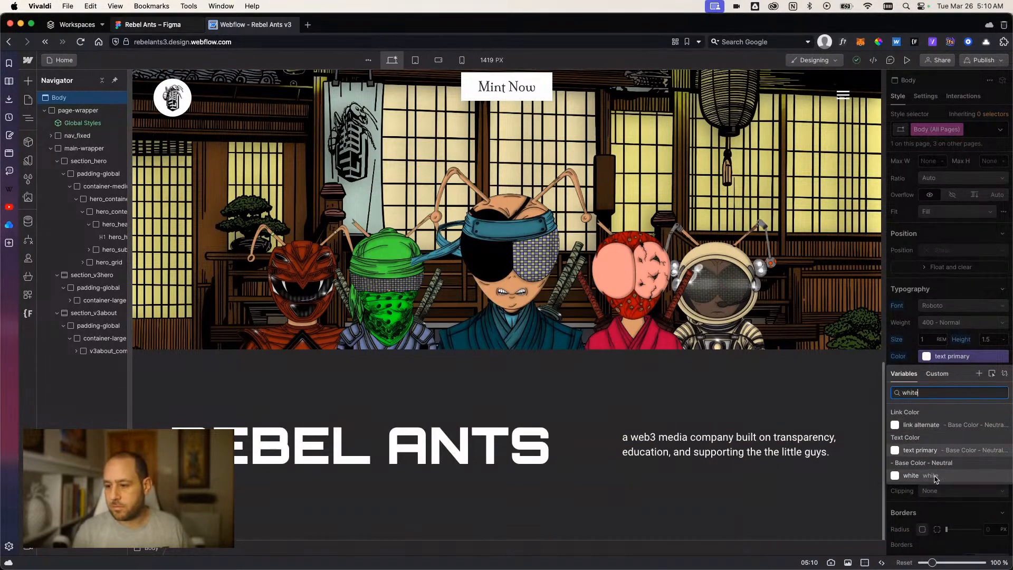
click(935, 478)
click(558, 422)
Compare the copied Rebel Ants heading block with the original in section_hero and check which container class the original uses.
scroll(553, 393, up, 6)
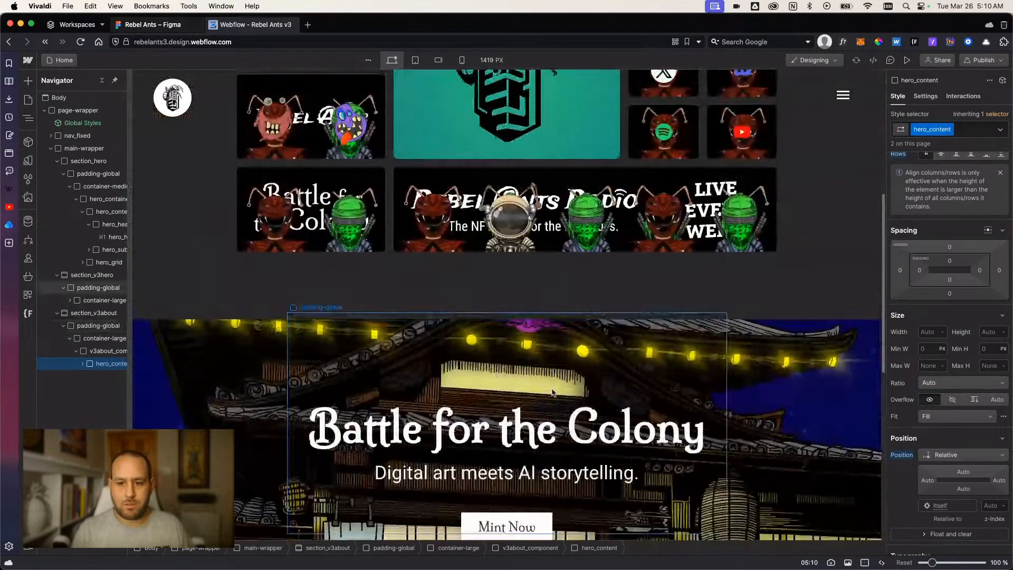
scroll(555, 388, down, 3)
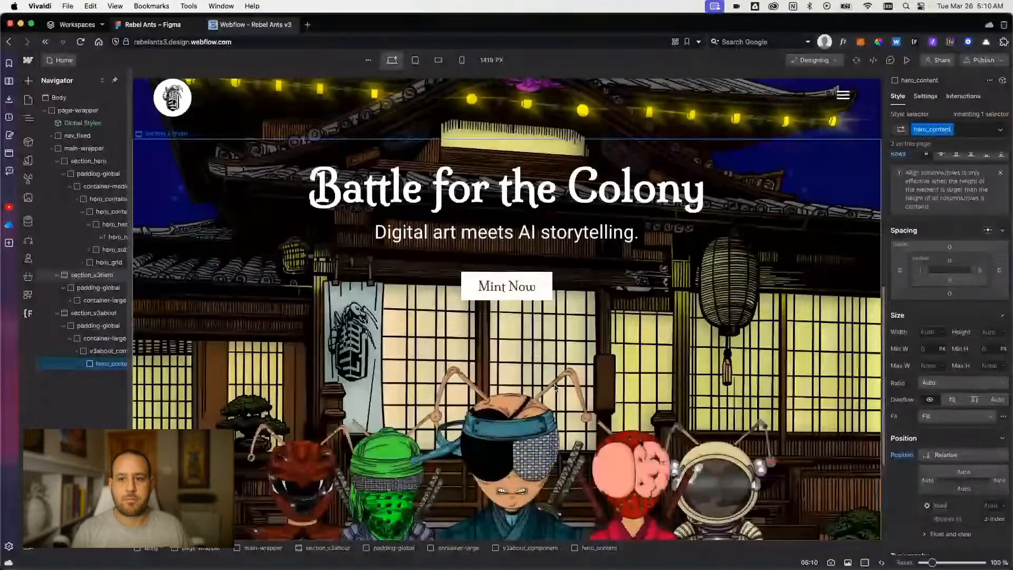
scroll(555, 388, up, 8)
scroll(570, 412, down, 10)
click(633, 492)
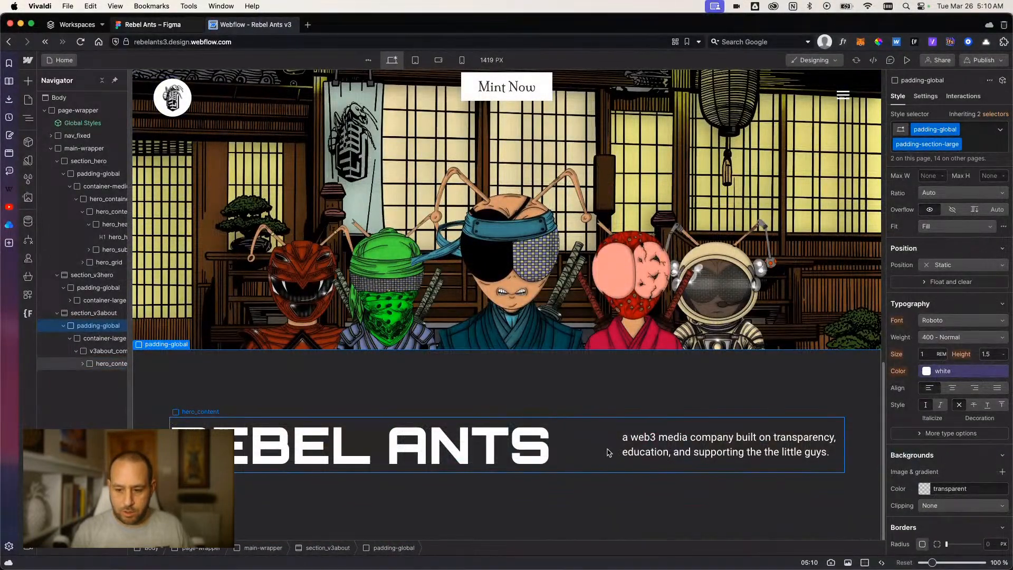
scroll(608, 455, up, 5)
scroll(603, 429, down, 10)
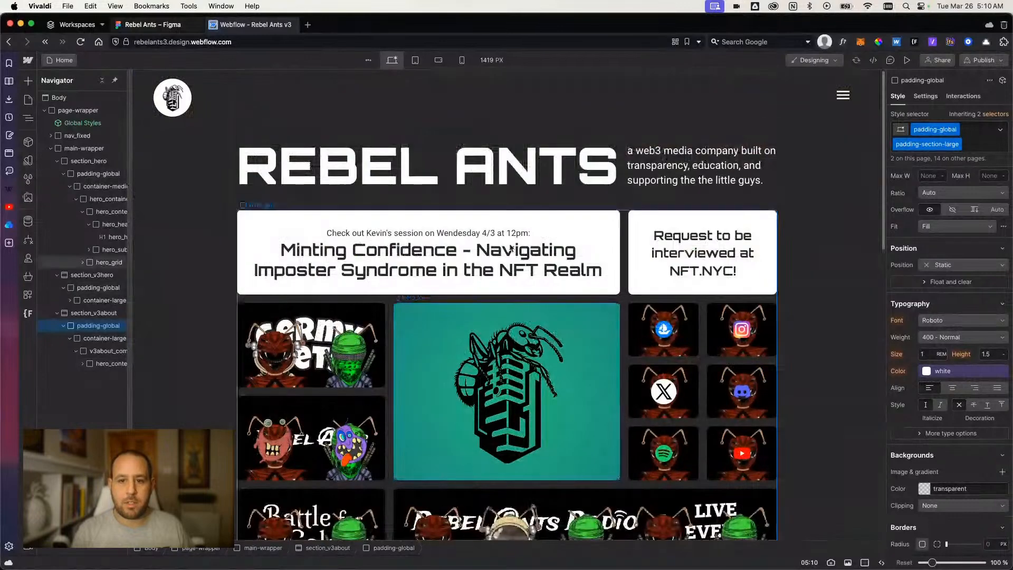
click(443, 169)
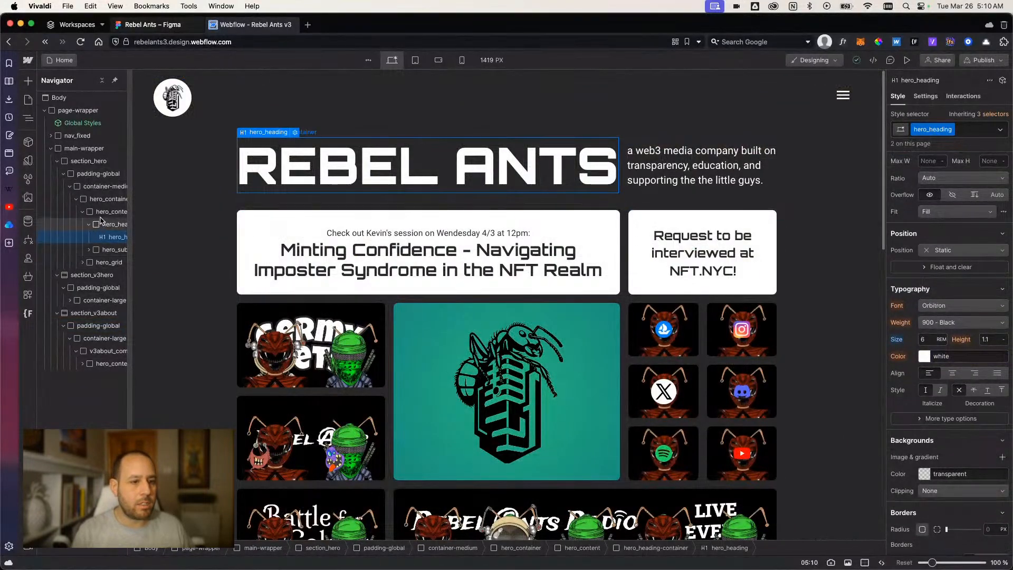
click(104, 188)
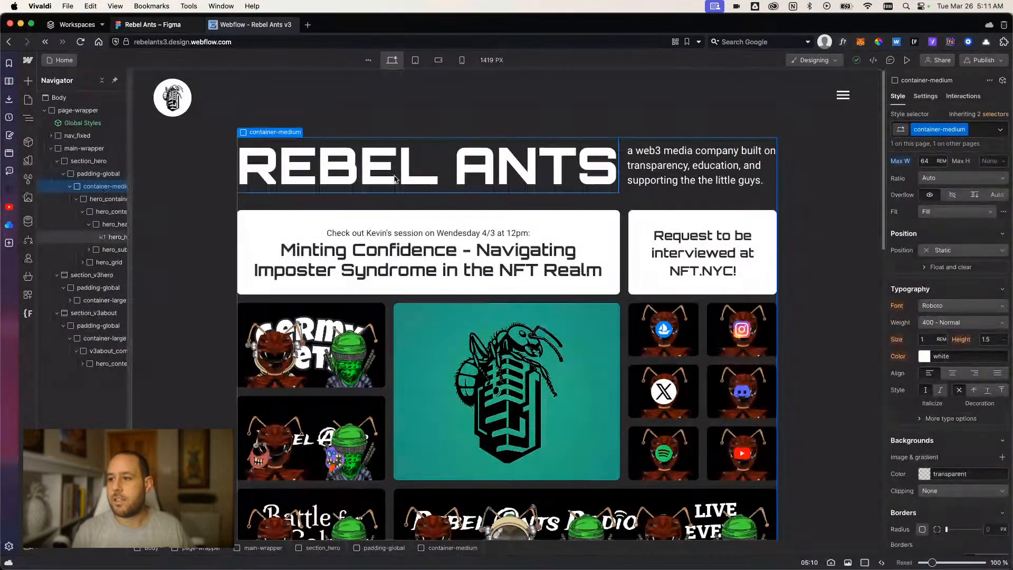
Replace the container-large class on the container in section_v3about with container-medium.
scroll(471, 413, down, 15)
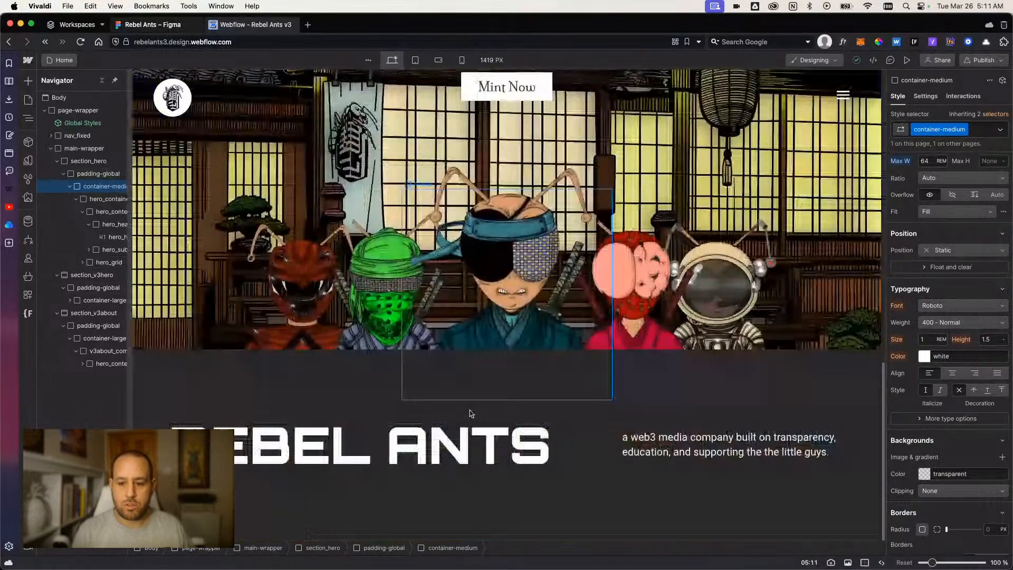
click(577, 450)
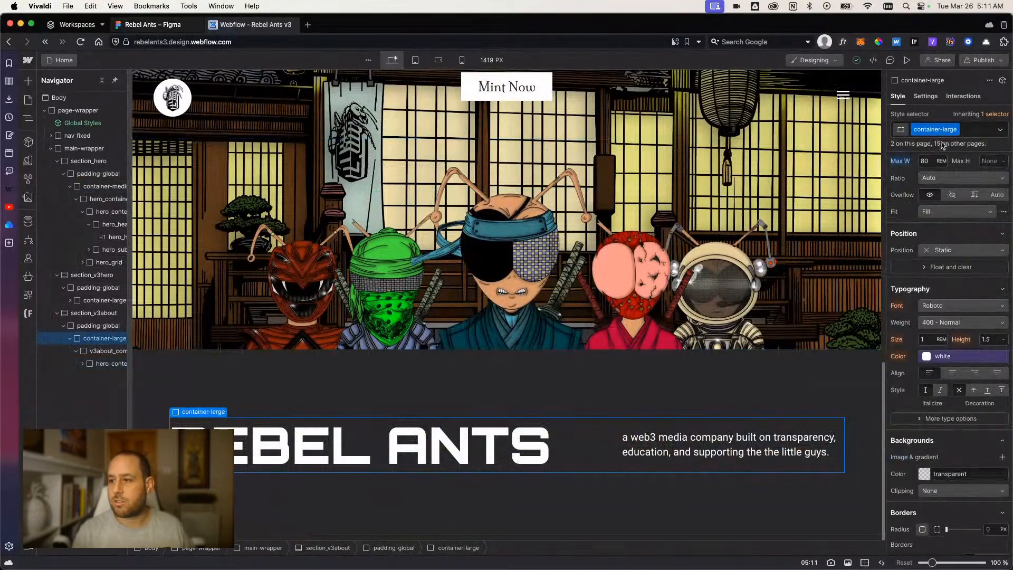
click(977, 129)
key(BackSpace)
text(con)
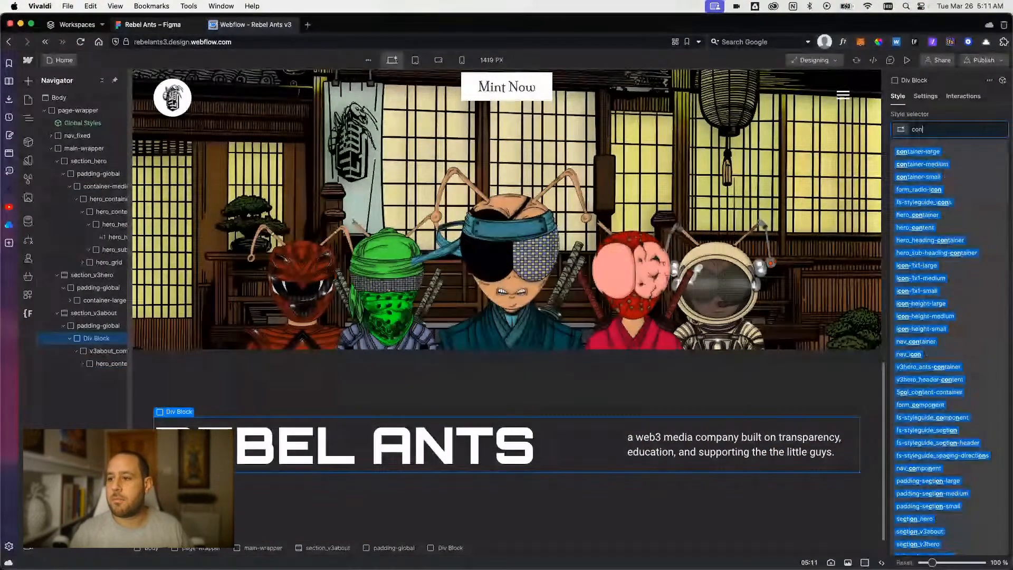
key(Down)
key(Down)
key(Return)
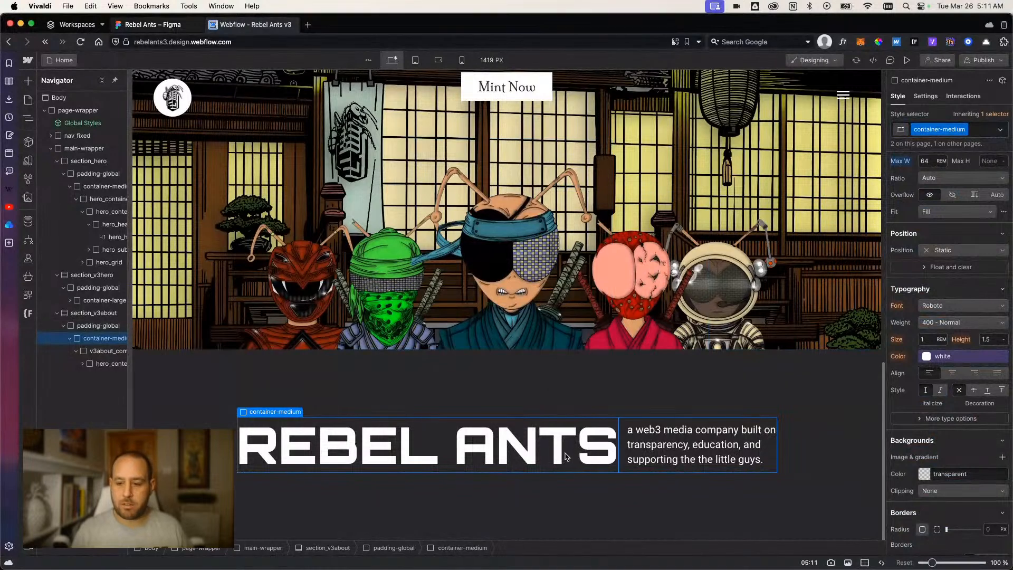
click(567, 509)
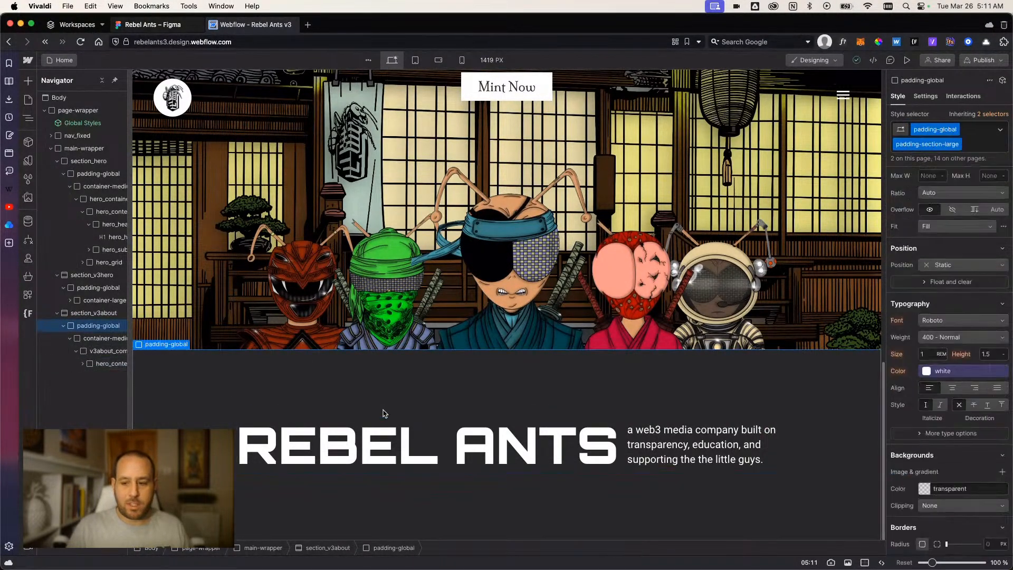
Switch to the Figma design and move the middle Germy Pets card into the bottom row beside the Rebel Ants card.
click(150, 25)
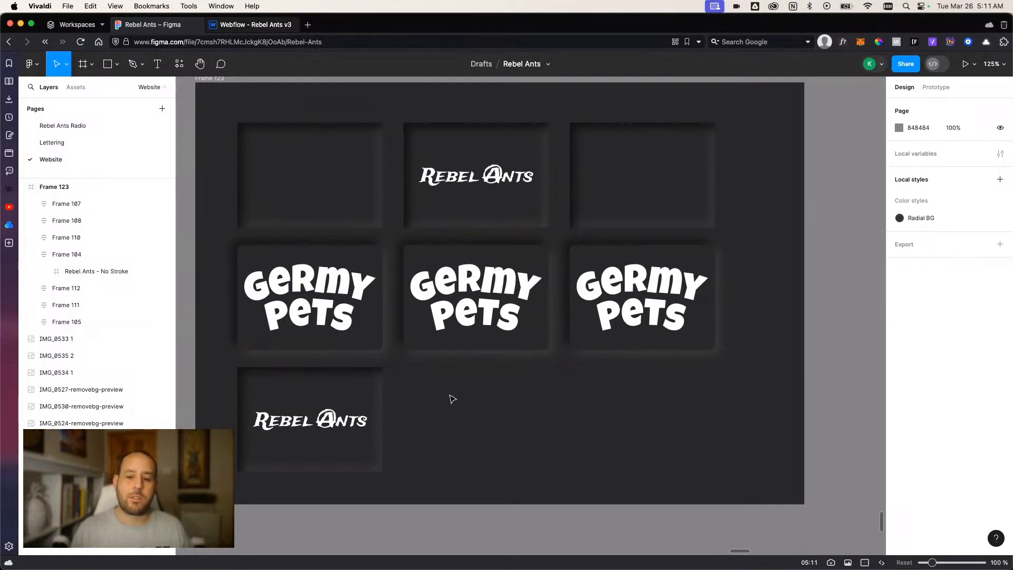
click(462, 347)
drag(462, 348, 458, 470)
Duplicate the top-row Rebel Ants card into the empty middle-row slot and delete the Germy Pets card at that row's right end.
click(432, 205)
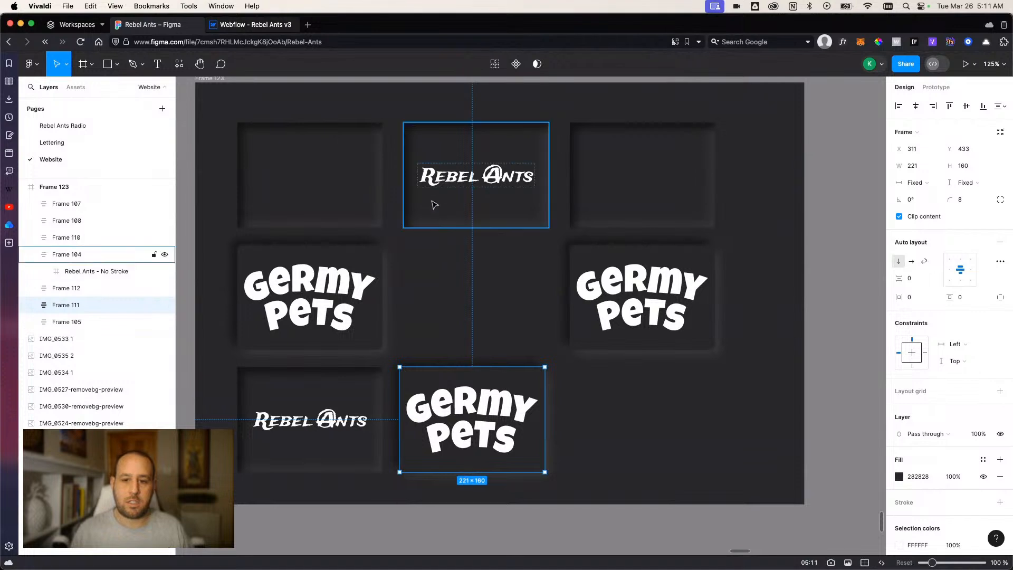
drag(441, 209, 444, 331)
click(579, 350)
key(Delete)
Delete the logo from the duplicated middle-row card and widen the card to align with the third column's right edge.
click(507, 338)
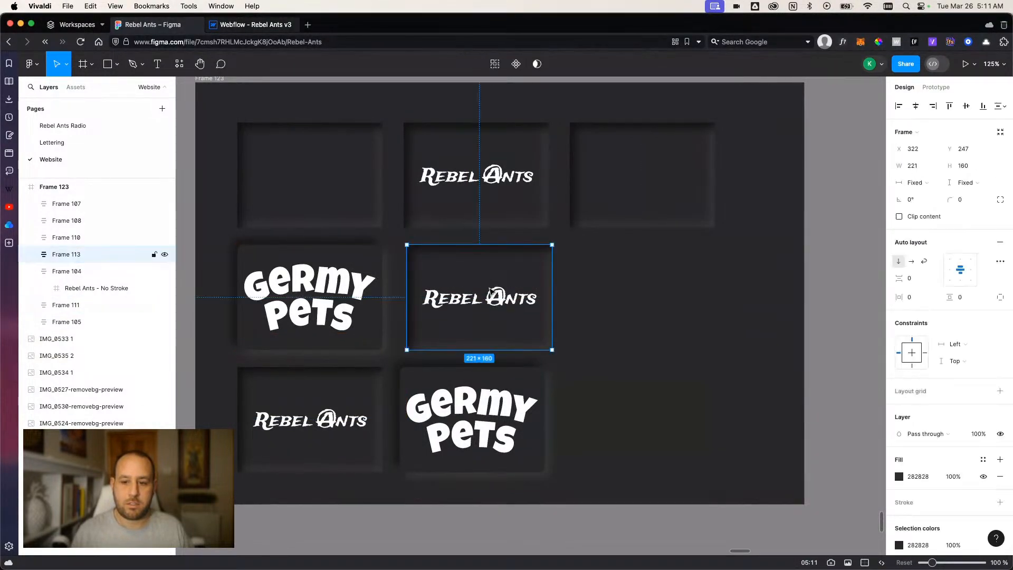
click(492, 294)
key(Delete)
drag(552, 303, 715, 304)
click(747, 357)
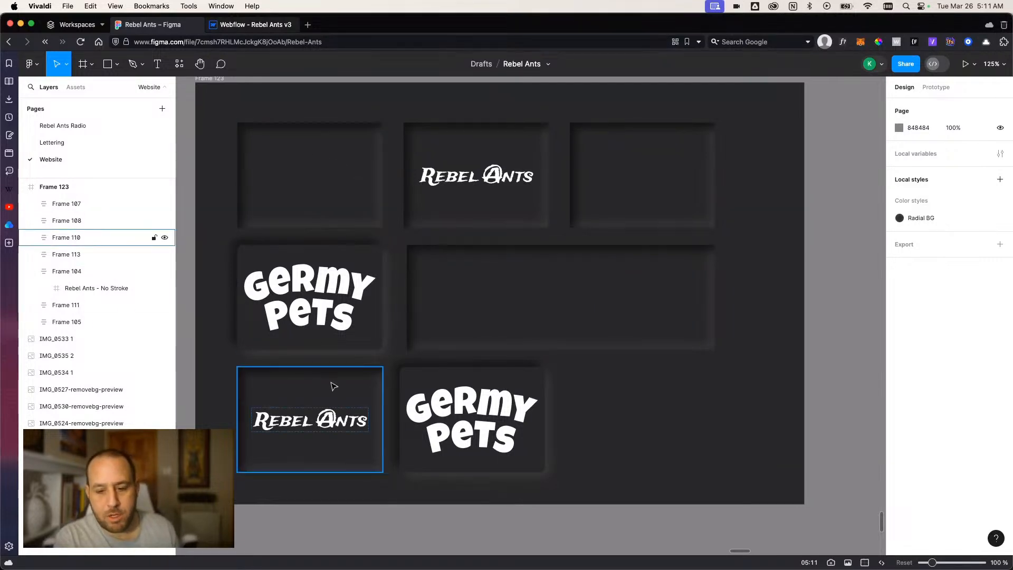
scroll(333, 387, down, 4)
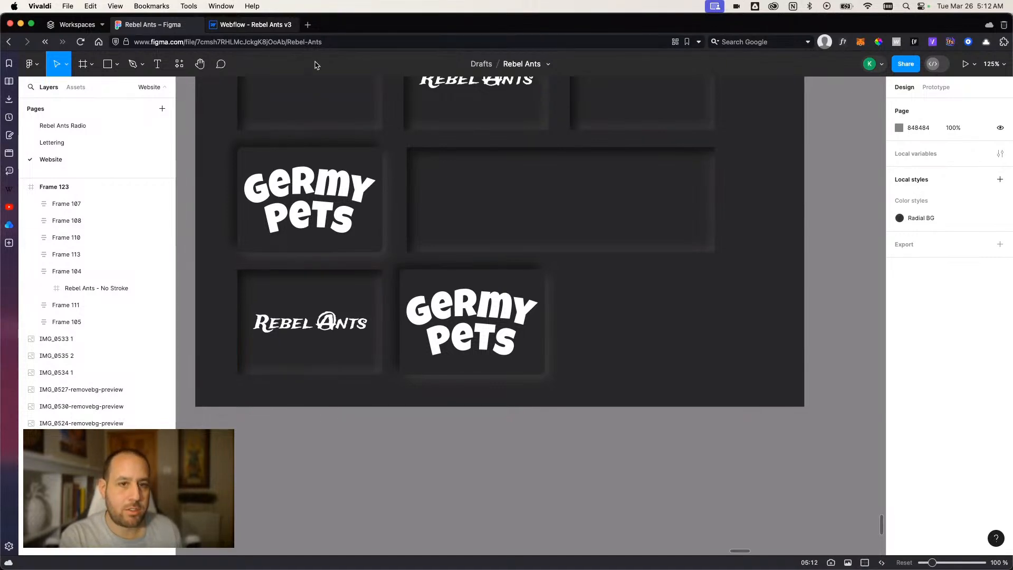
Open rebelants.io in a new browser tab.
click(309, 25)
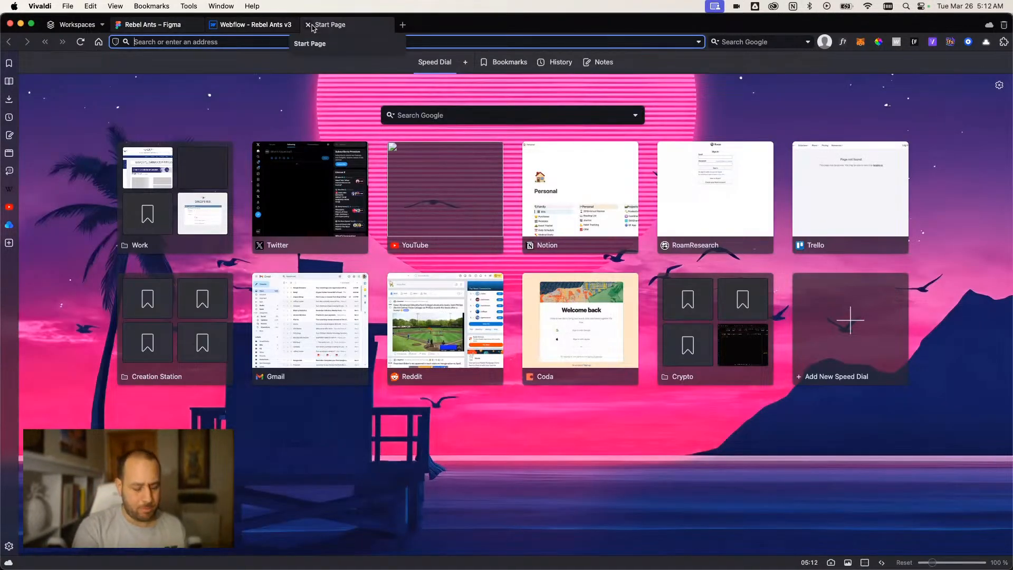
text(rebelants.io)
key(Return)
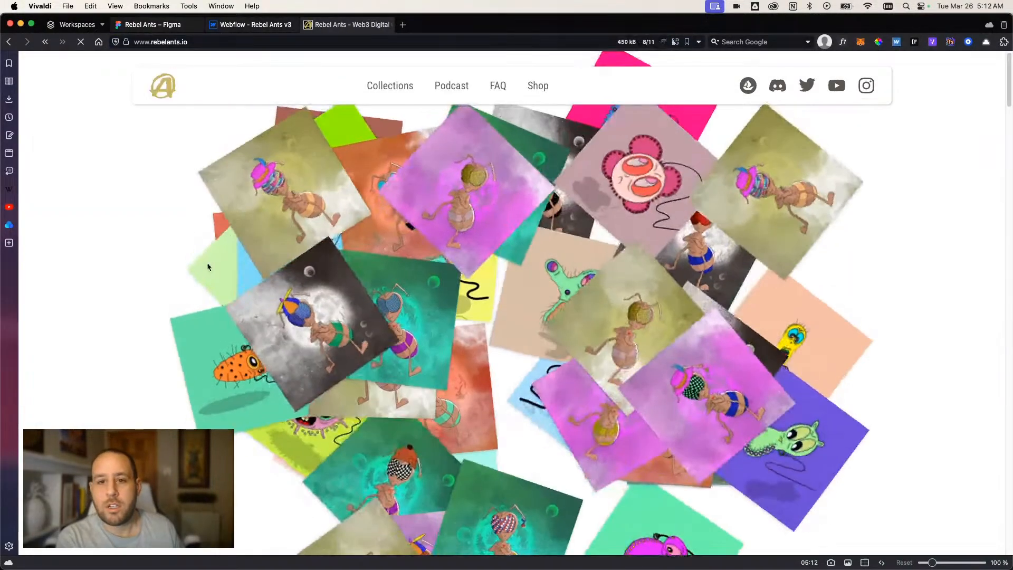
Review the live site's sections, from the welcome text and collections through the podcast and founding team to the manifesto and philanthropy.
scroll(204, 266, down, 15)
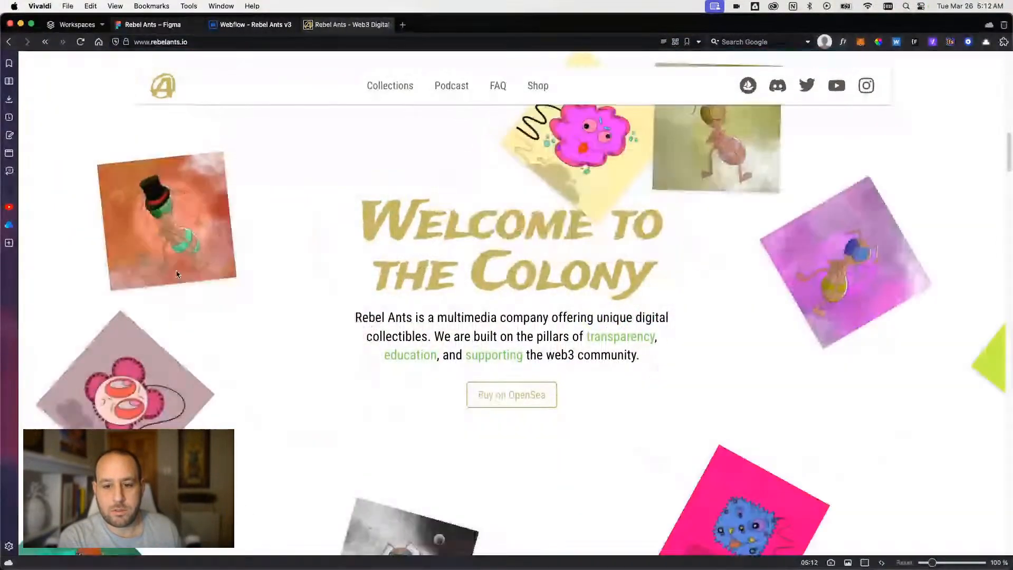
scroll(176, 272, down, 10)
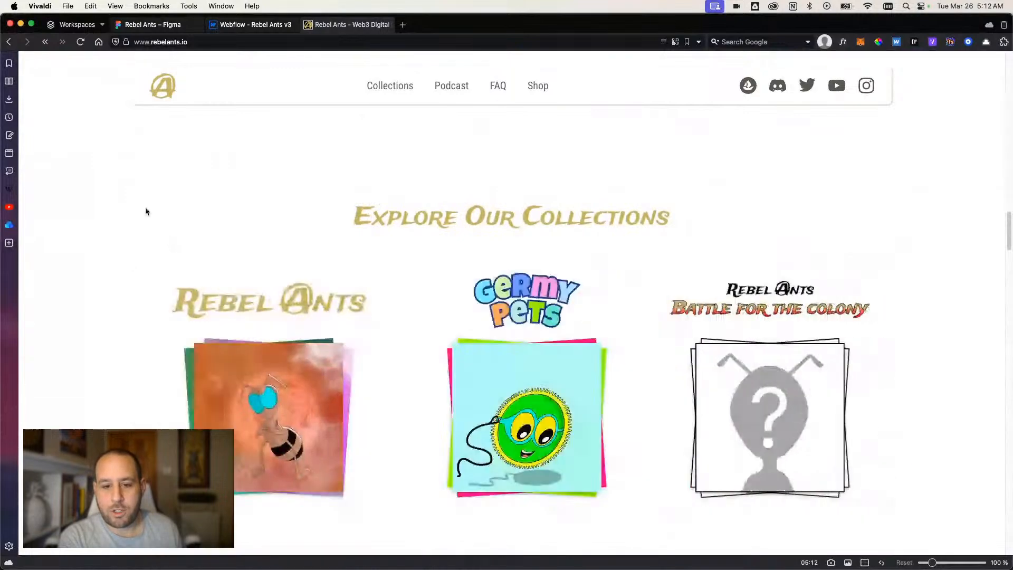
scroll(118, 206, down, 5)
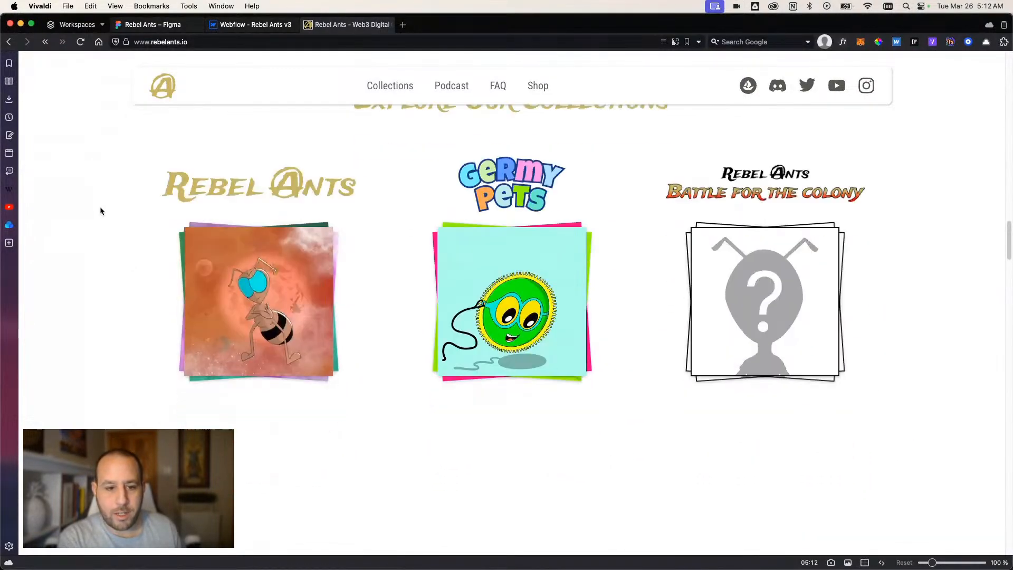
scroll(101, 210, down, 15)
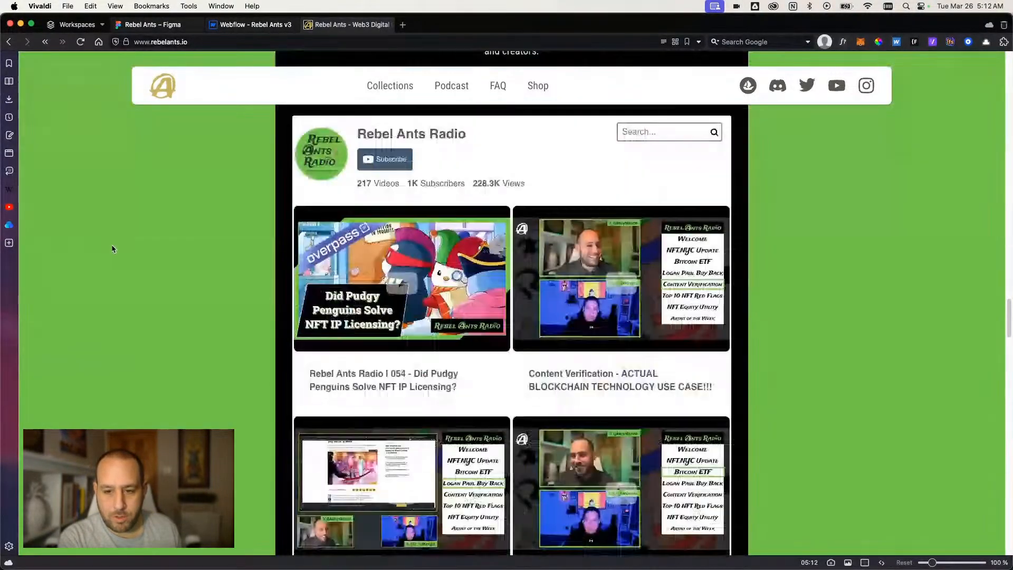
scroll(112, 249, down, 20)
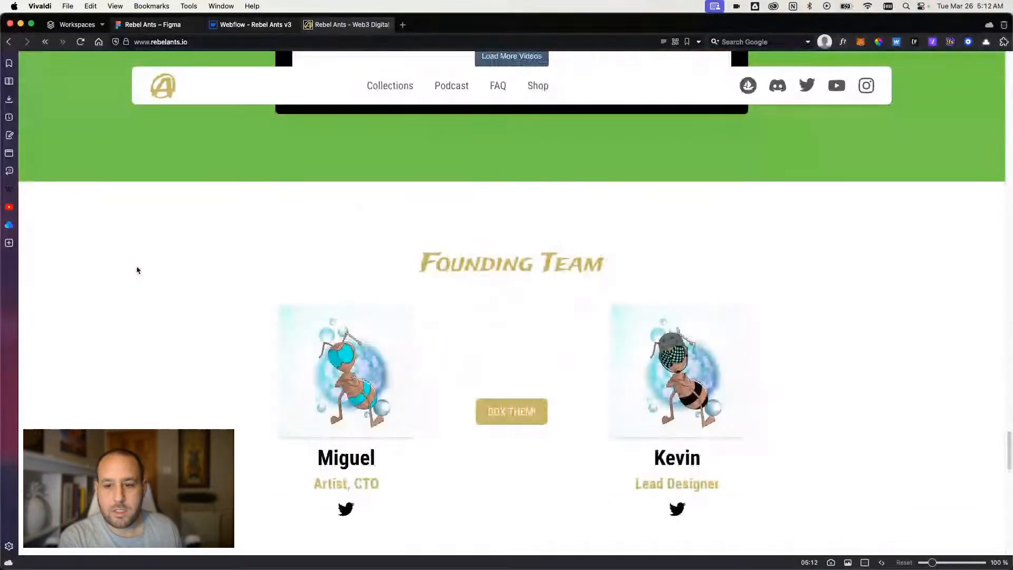
scroll(136, 270, down, 14)
scroll(185, 290, down, 4)
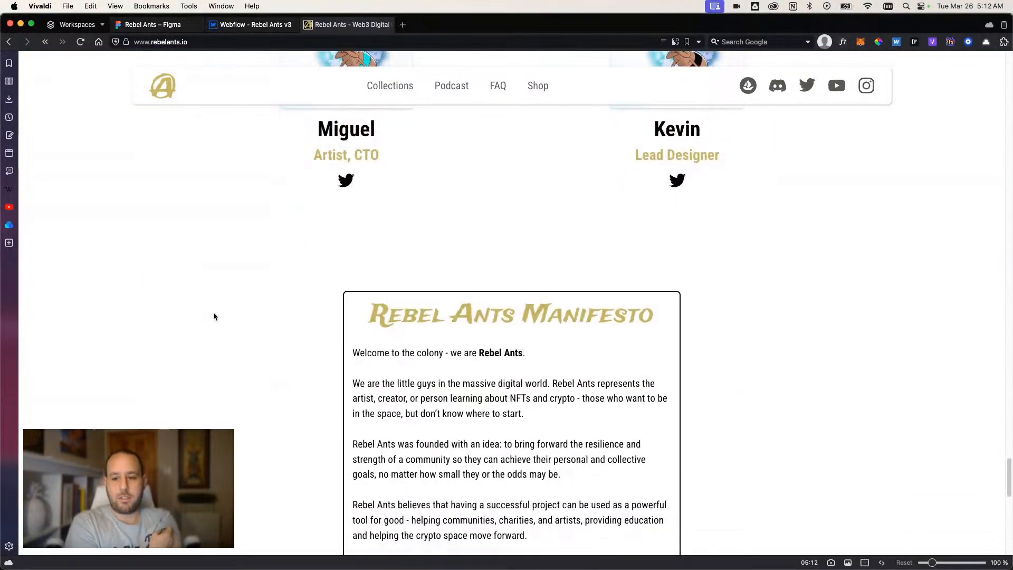
scroll(214, 315, down, 5)
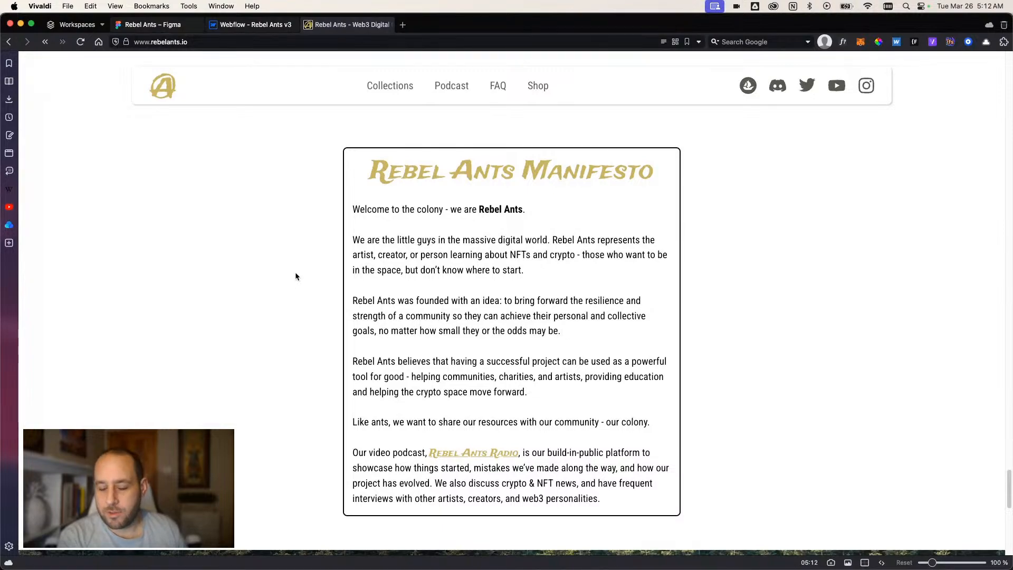
scroll(301, 286, down, 7)
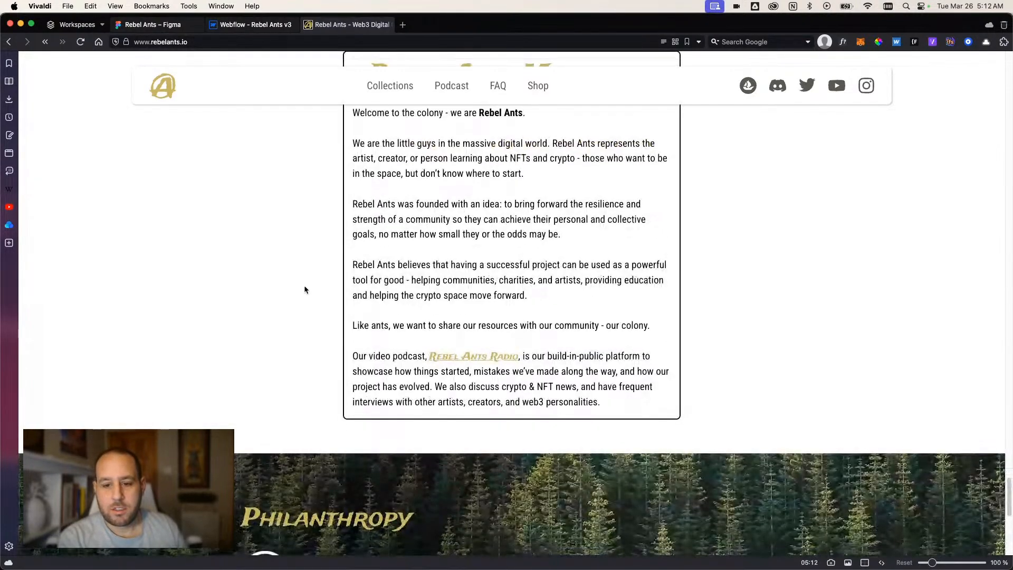
scroll(302, 288, down, 12)
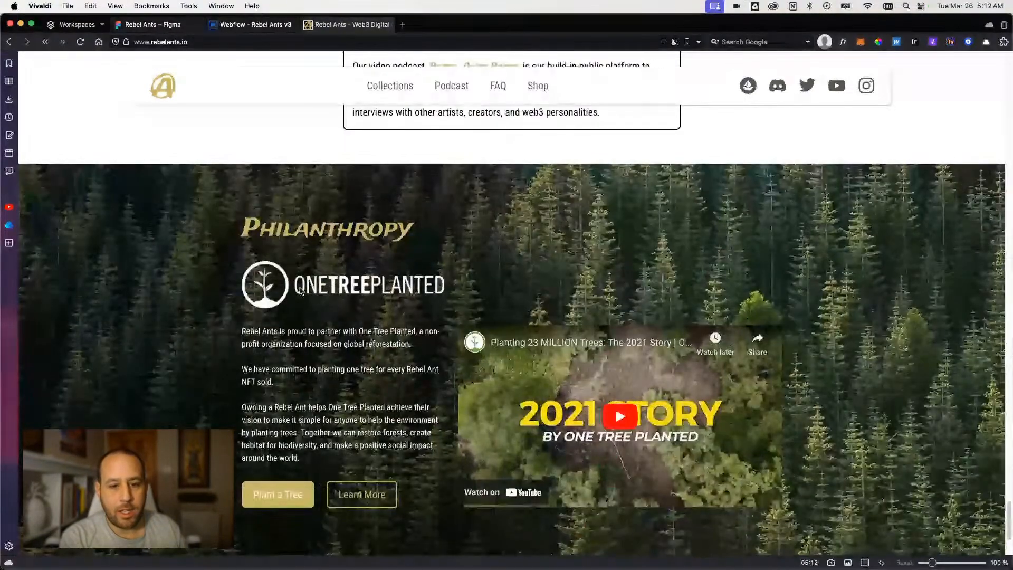
scroll(199, 321, up, 20)
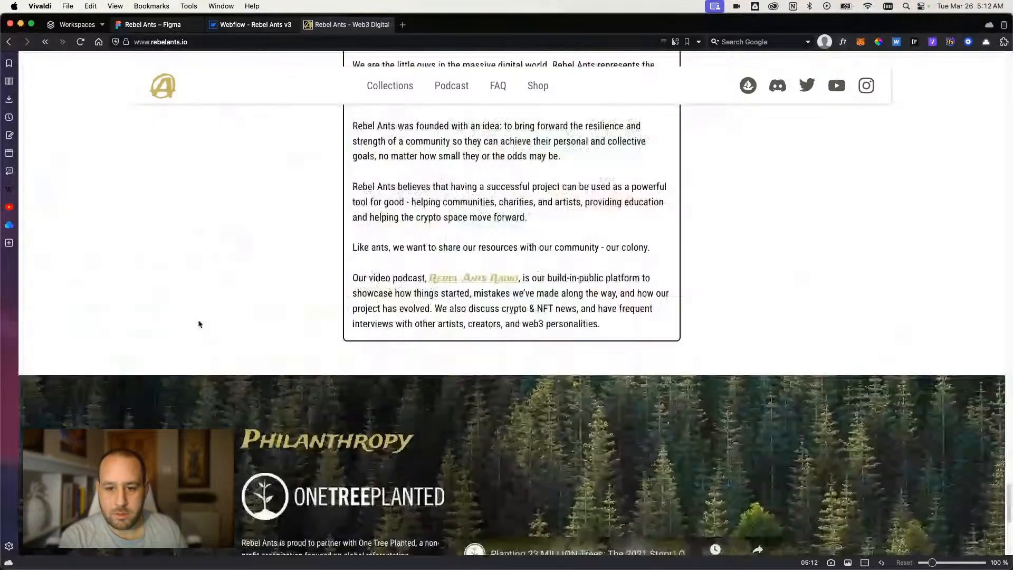
Reload the live site and look again at its opening collage and Welcome to the Colony section.
scroll(294, 312, down, 5)
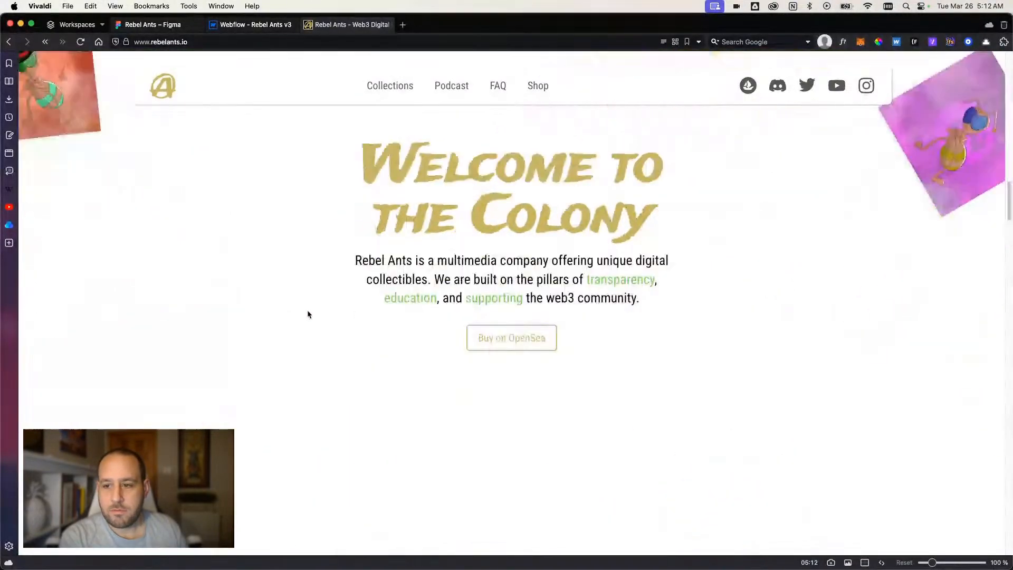
scroll(310, 315, down, 5)
scroll(315, 319, up, 8)
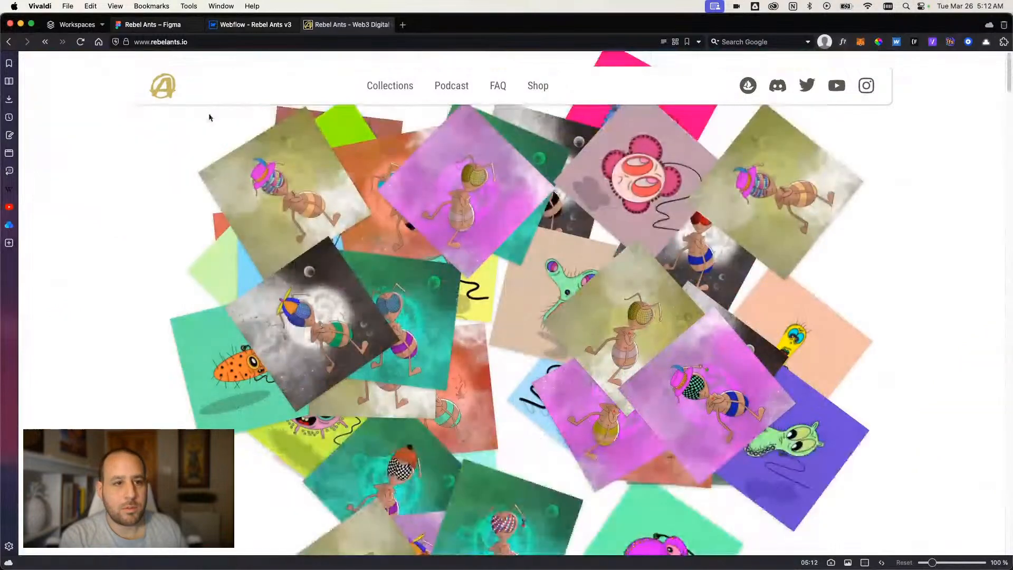
click(80, 41)
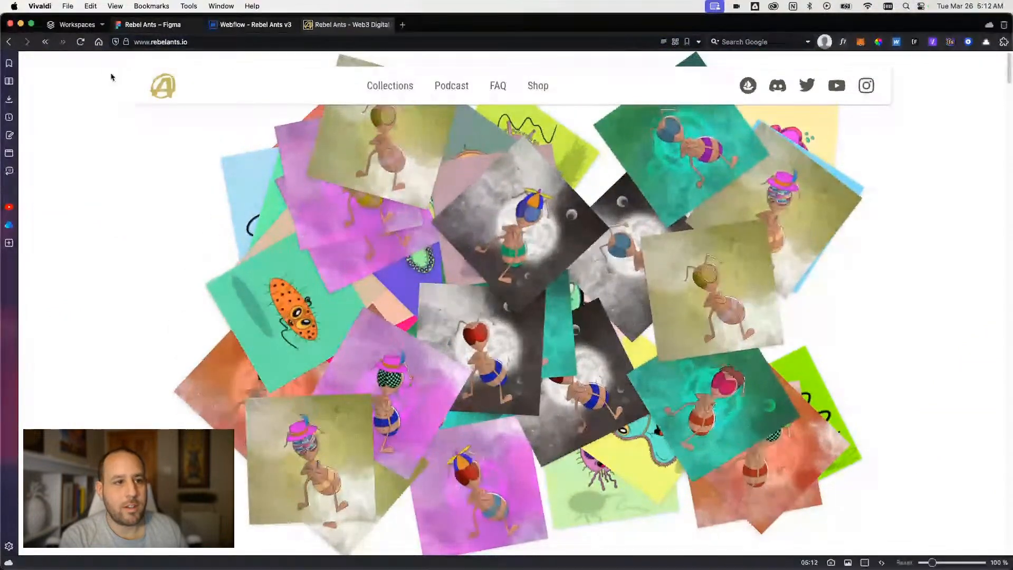
scroll(257, 284, down, 5)
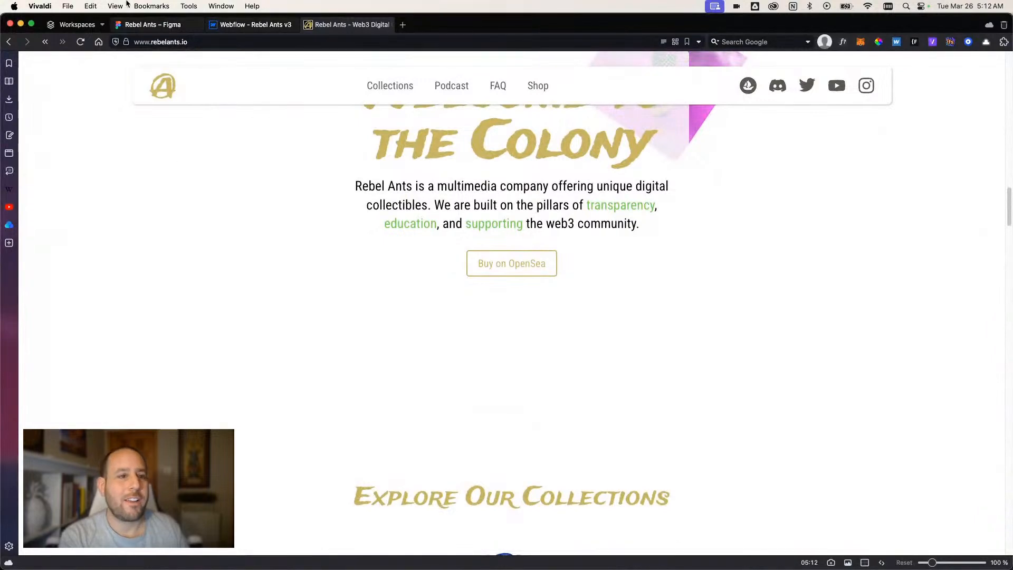
mouse_move(157, 26)
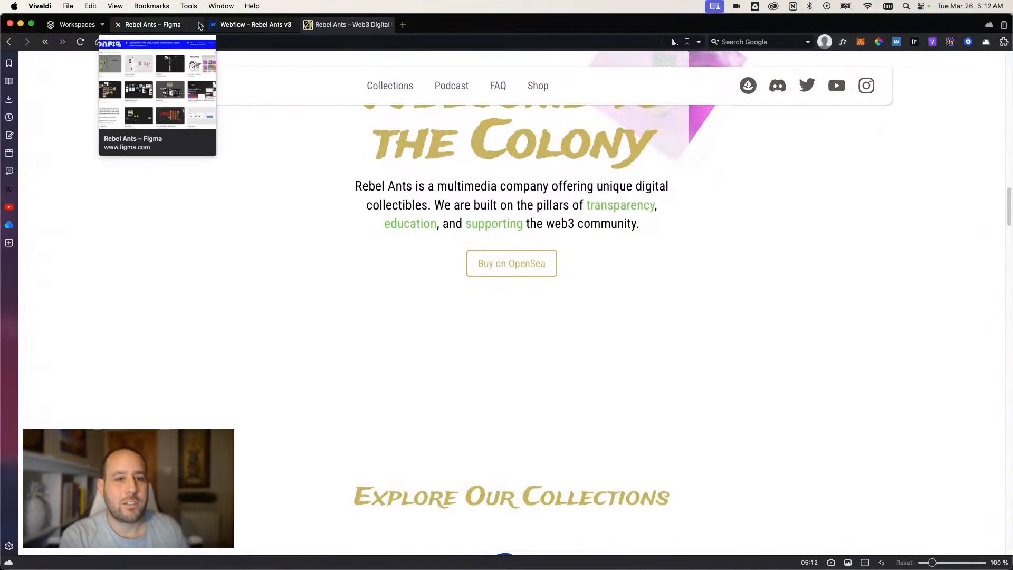
Switch back to the Webflow designer and inspect the child elements of hero_content in section_v3about.
click(241, 25)
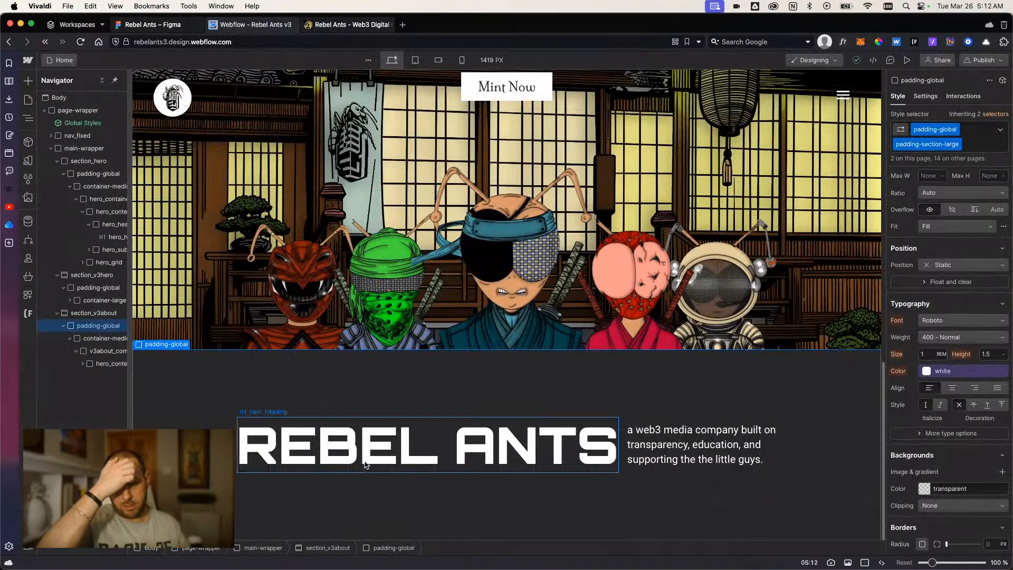
click(359, 469)
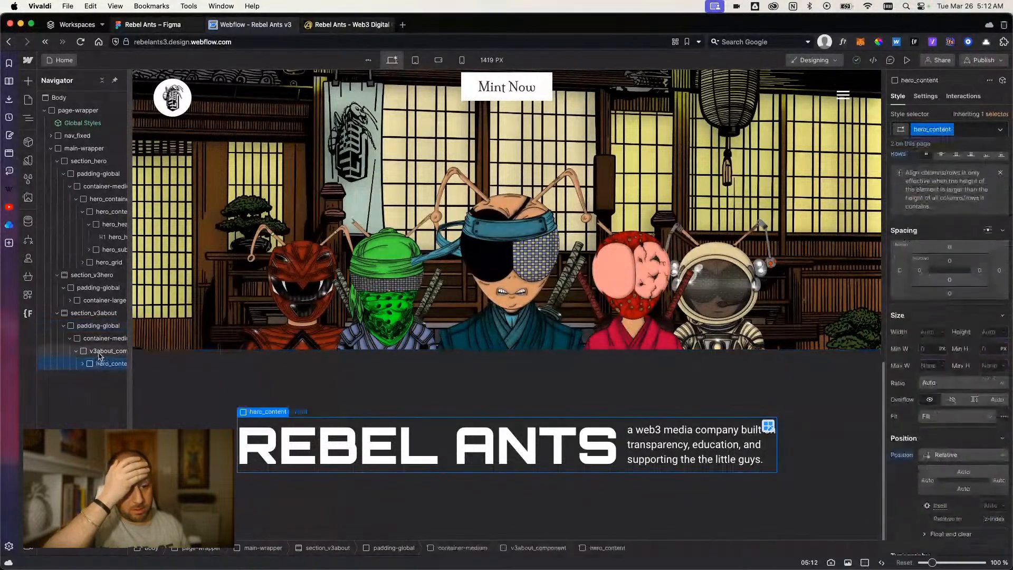
click(108, 363)
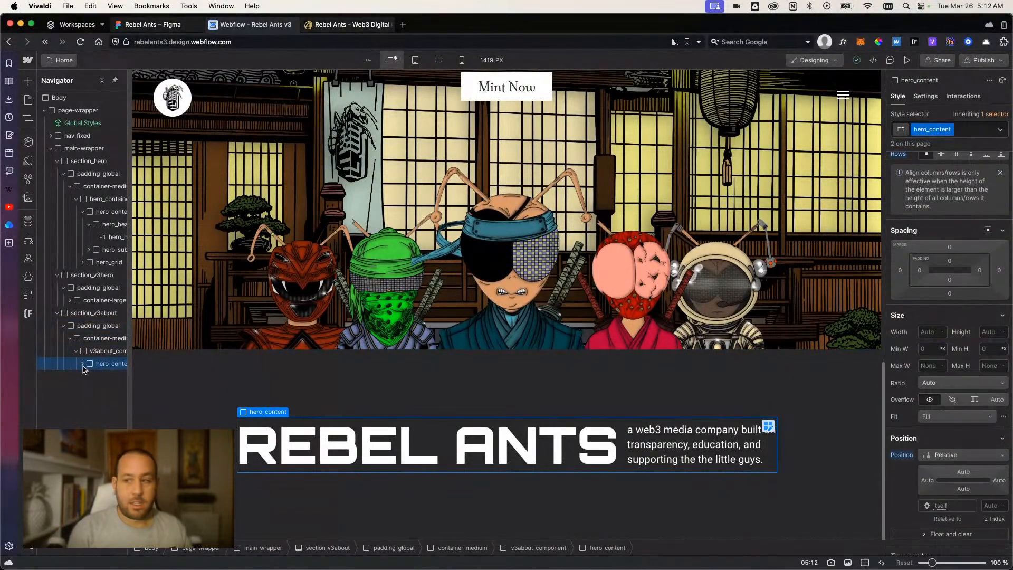
click(83, 365)
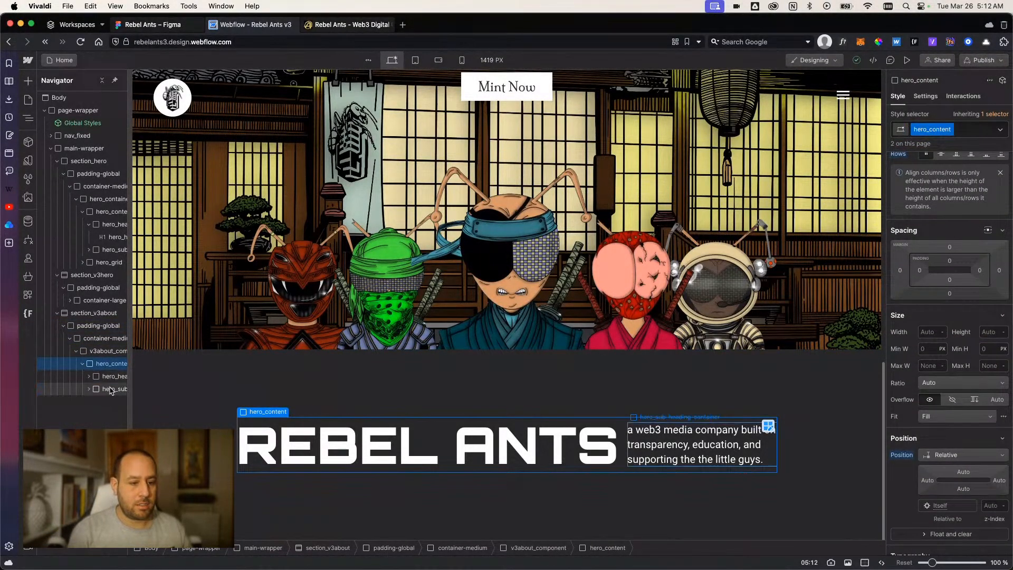
click(83, 364)
Add a div block inside v3about_component and give it the new class v3about_grid.
click(110, 352)
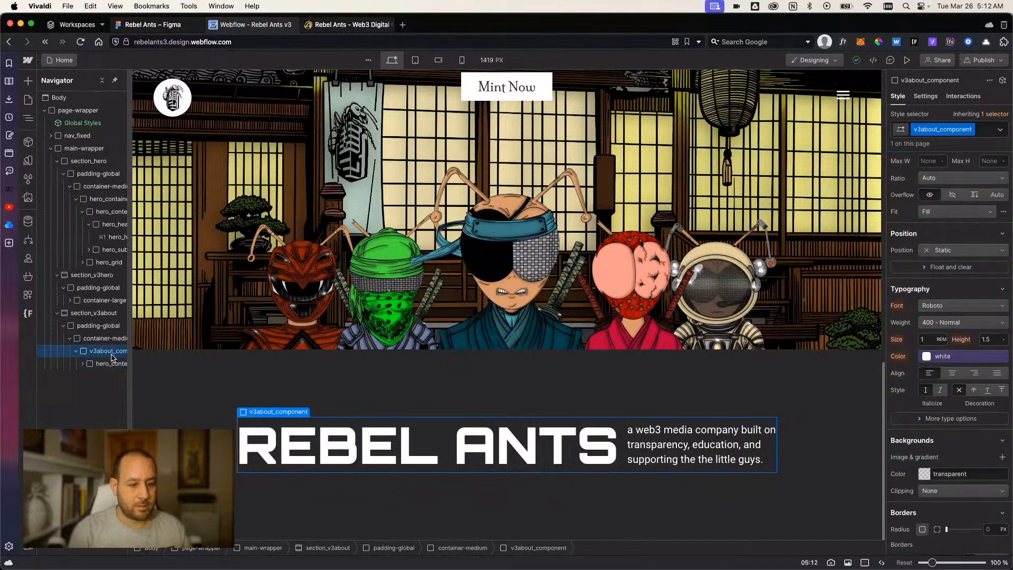
key(super+k)
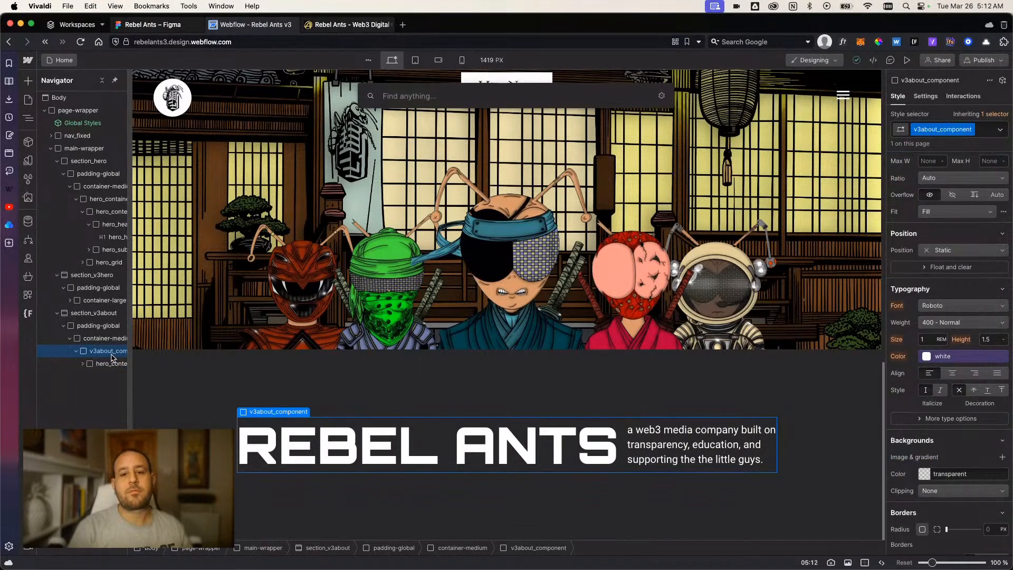
text(div)
key(Return)
key(super+Return)
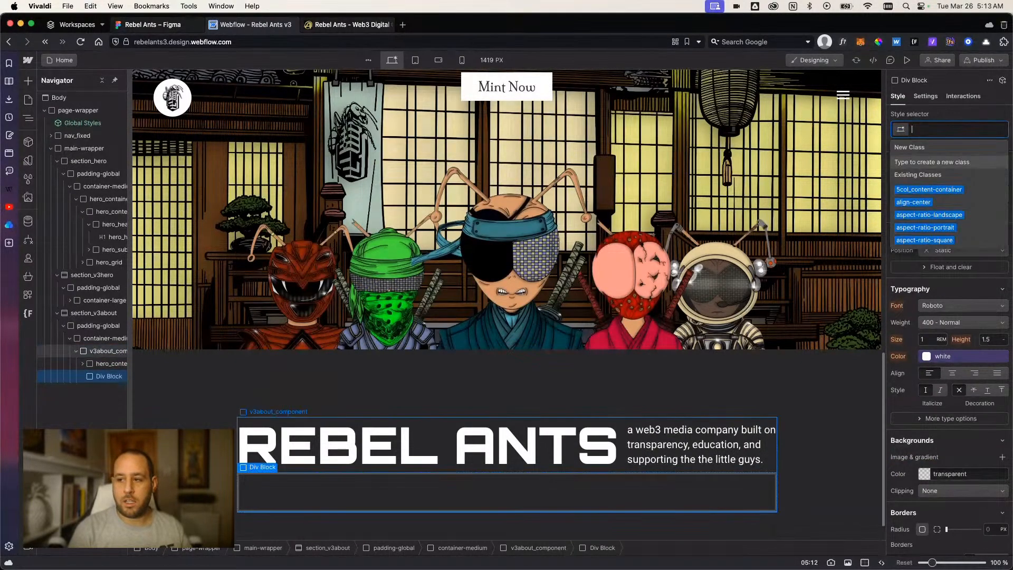
text(v3about_g)
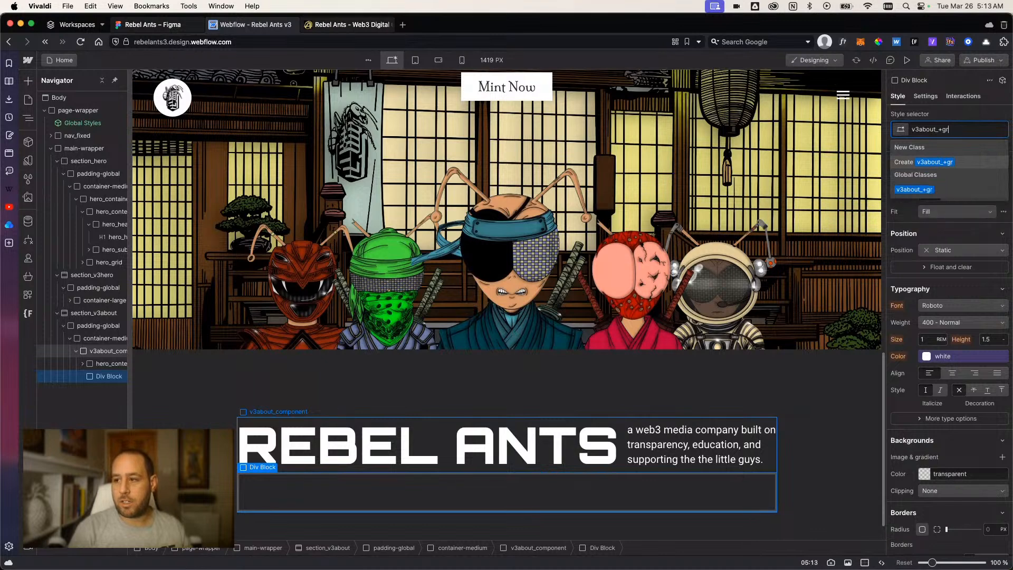
text(rid)
key(Return)
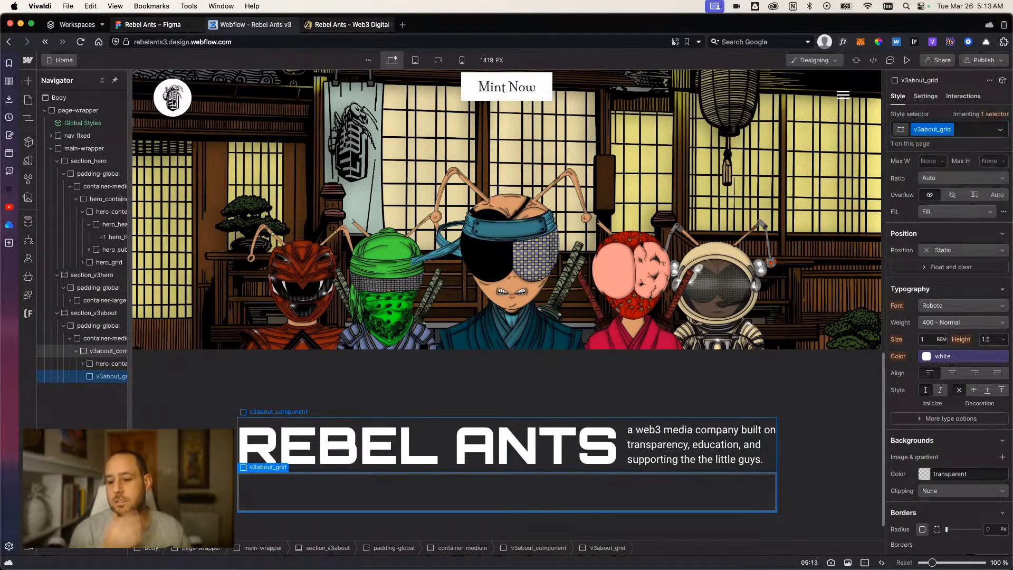
Set the display of v3about_grid to Grid.
scroll(383, 435, down, 1)
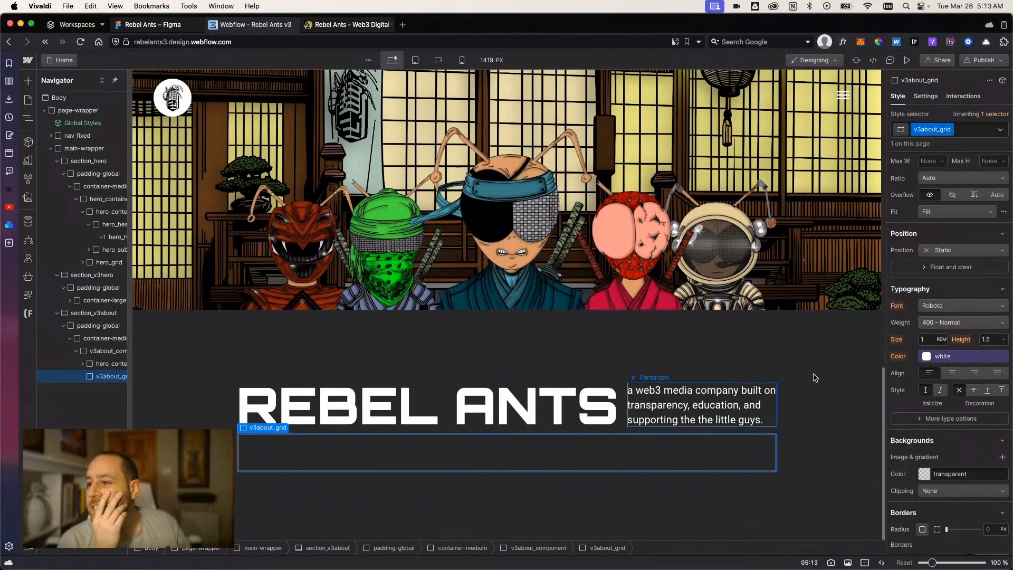
scroll(947, 304, up, 3)
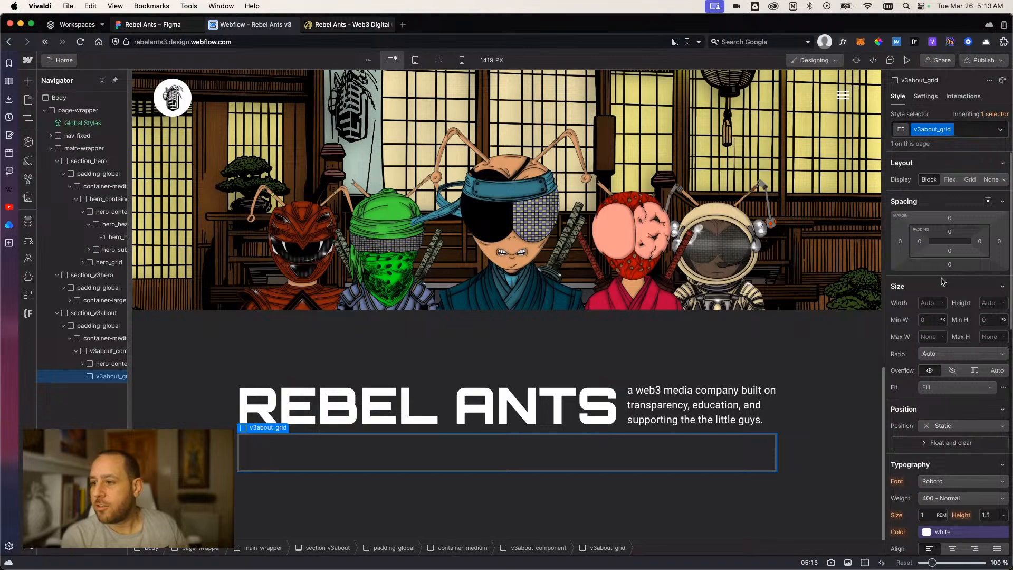
click(970, 179)
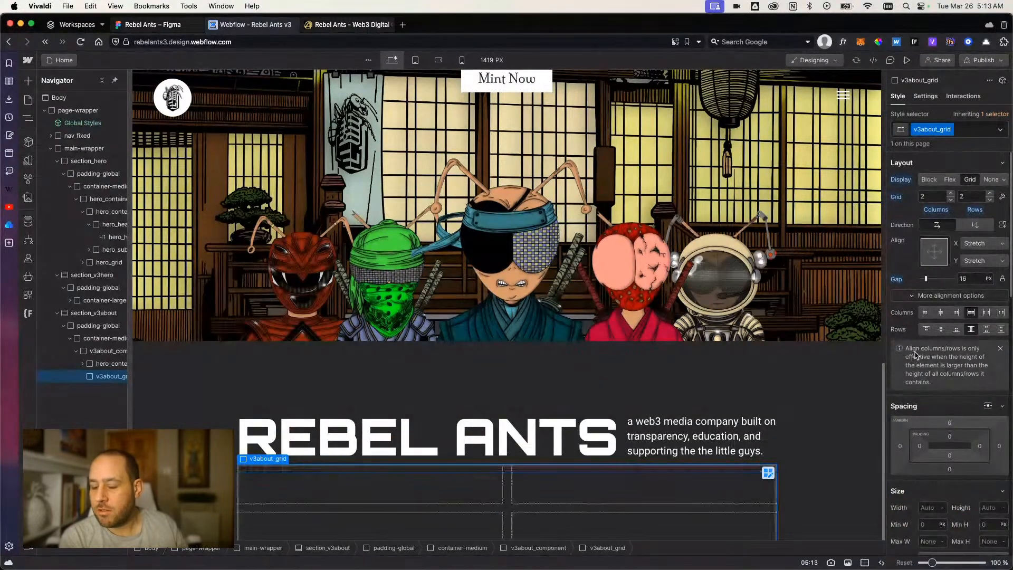
scroll(474, 462, down, 2)
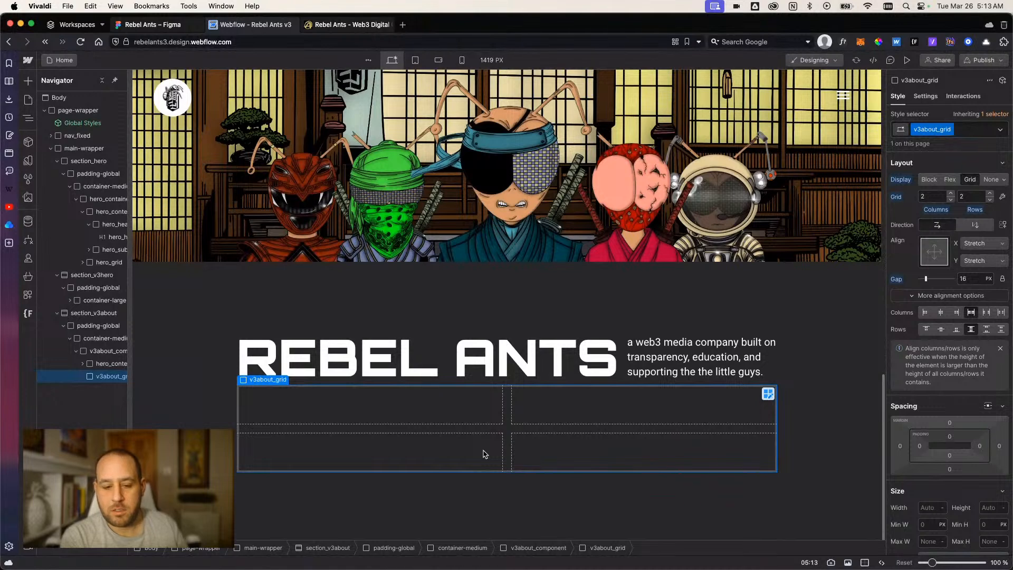
Check the card grid layout in the Figma design and return to the Webflow designer.
scroll(487, 455, up, 1)
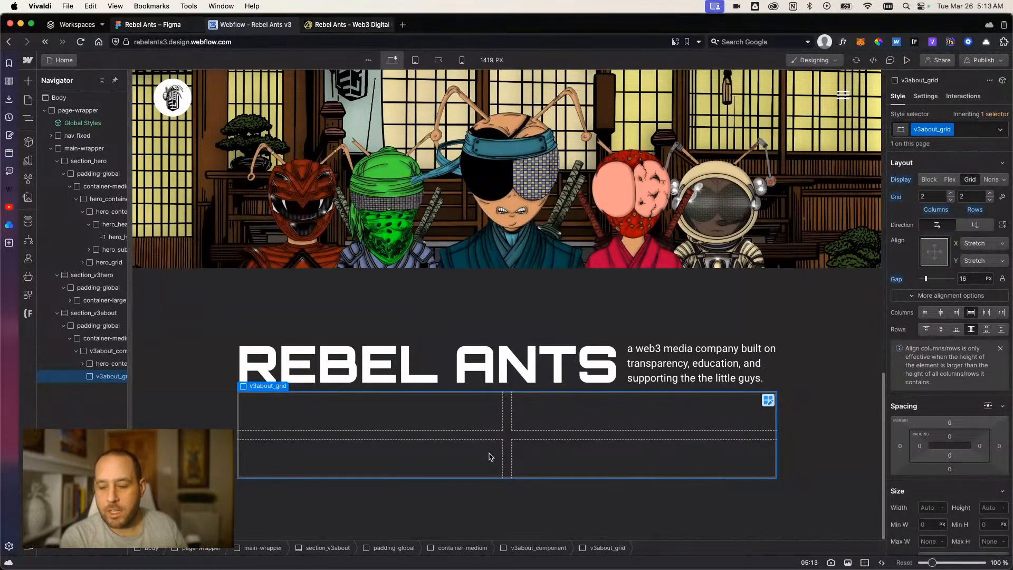
click(148, 24)
scroll(505, 245, up, 5)
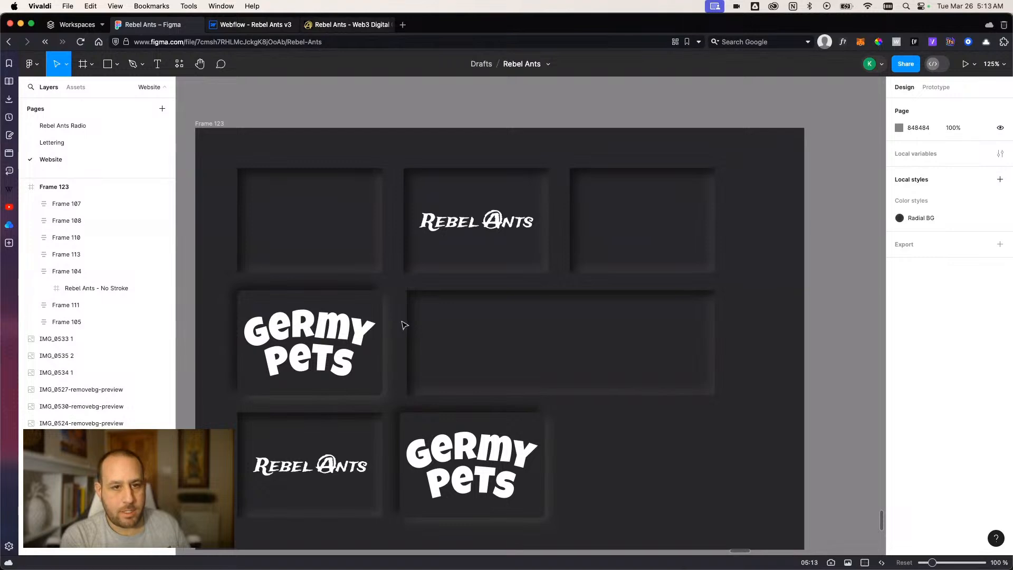
click(249, 25)
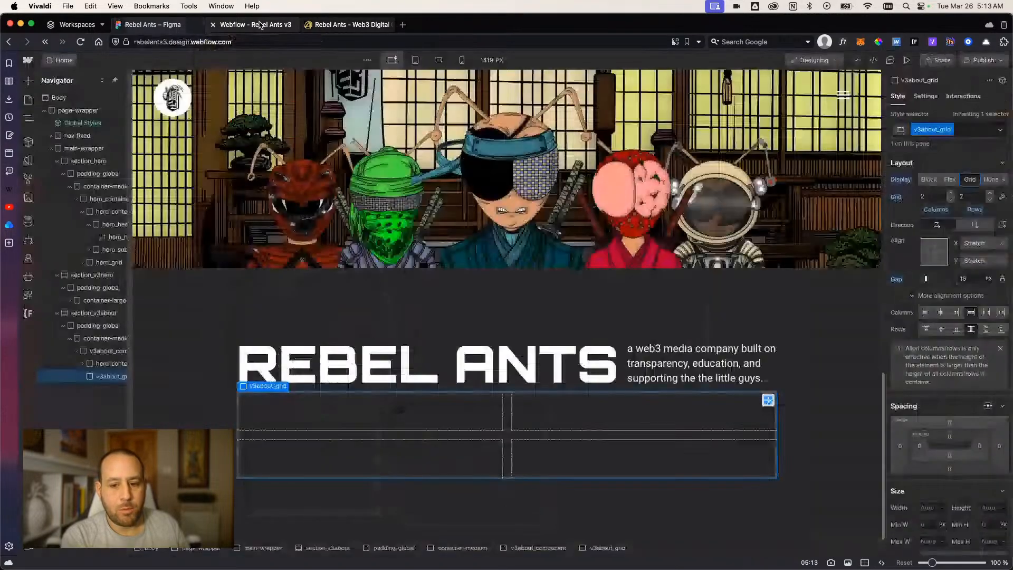
Replace the container-medium class on the container in section_v3about with the existing container-large class.
click(622, 369)
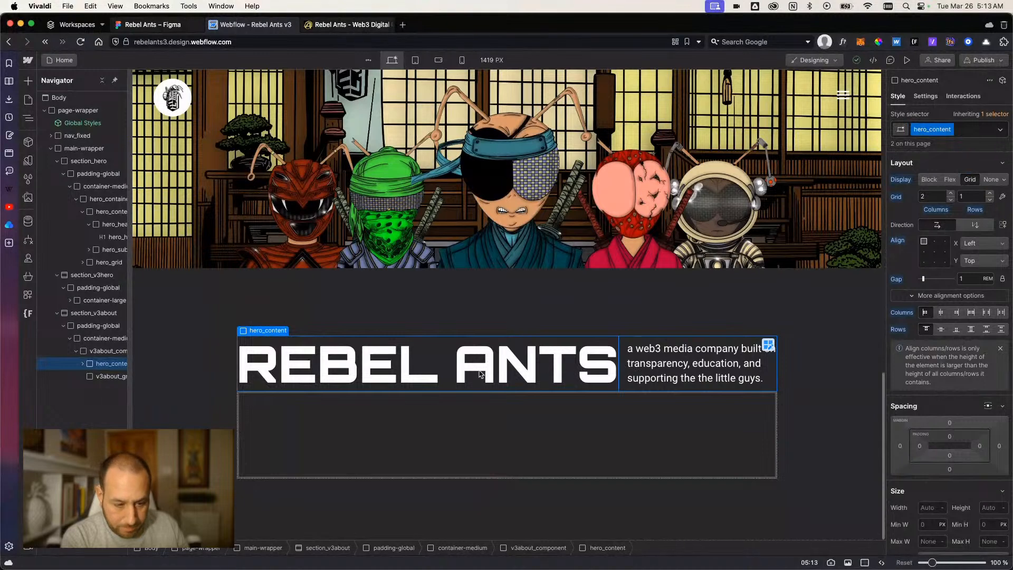
click(98, 340)
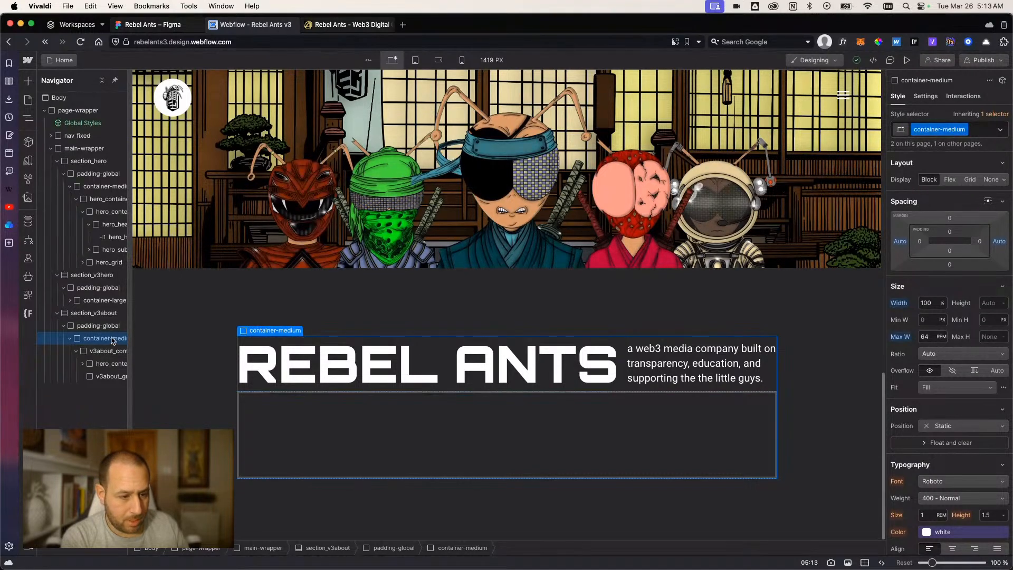
click(979, 128)
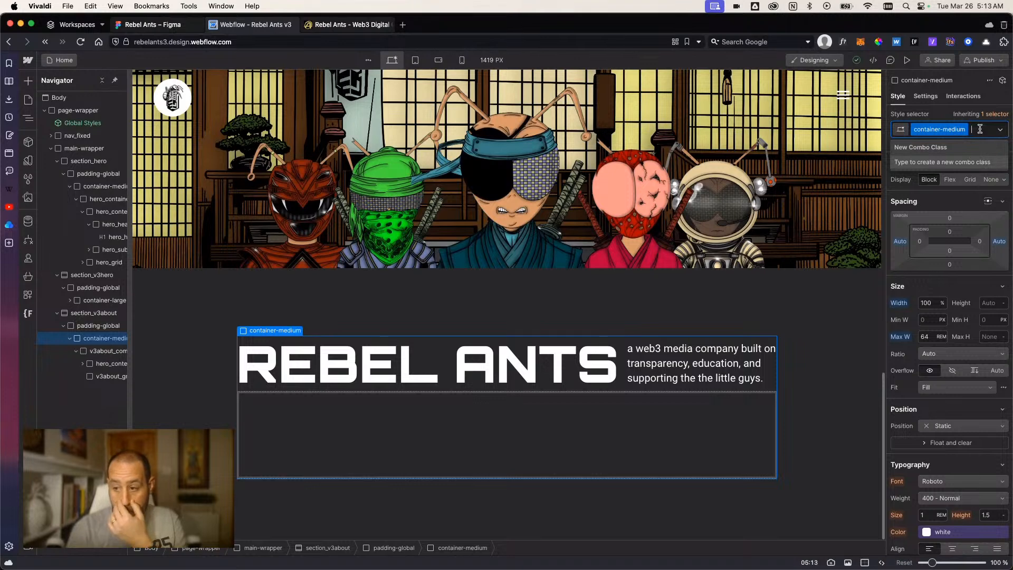
key(BackSpace)
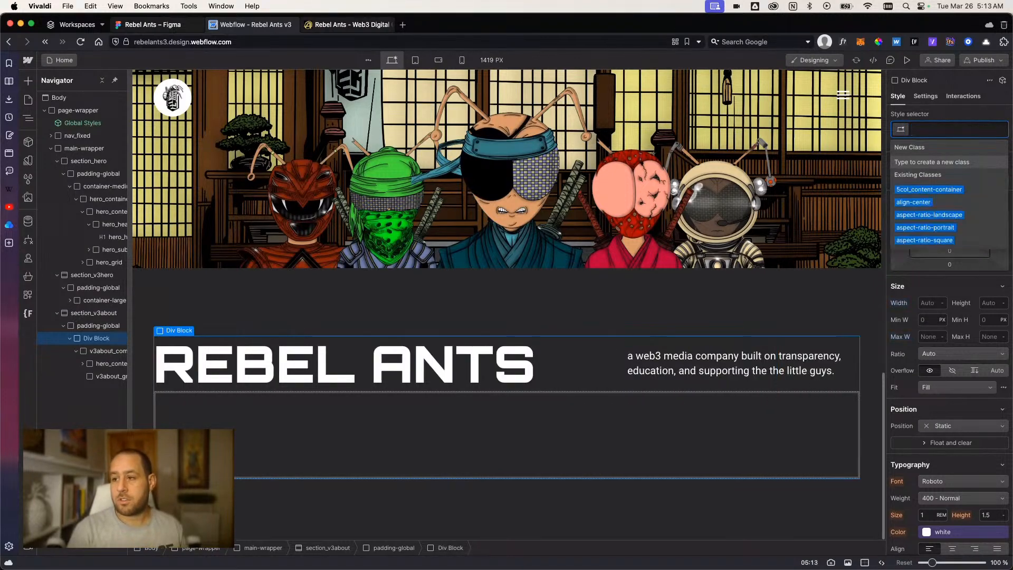
text(conlarg)
key(Down)
key(Return)
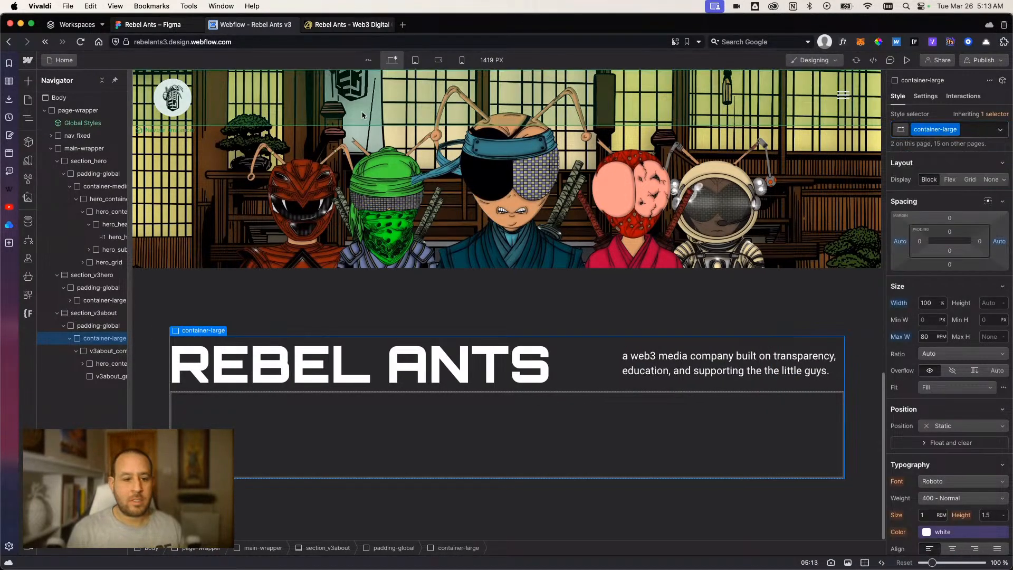
Try a maximum width of 64 rem on v3about_component and reset it.
click(92, 351)
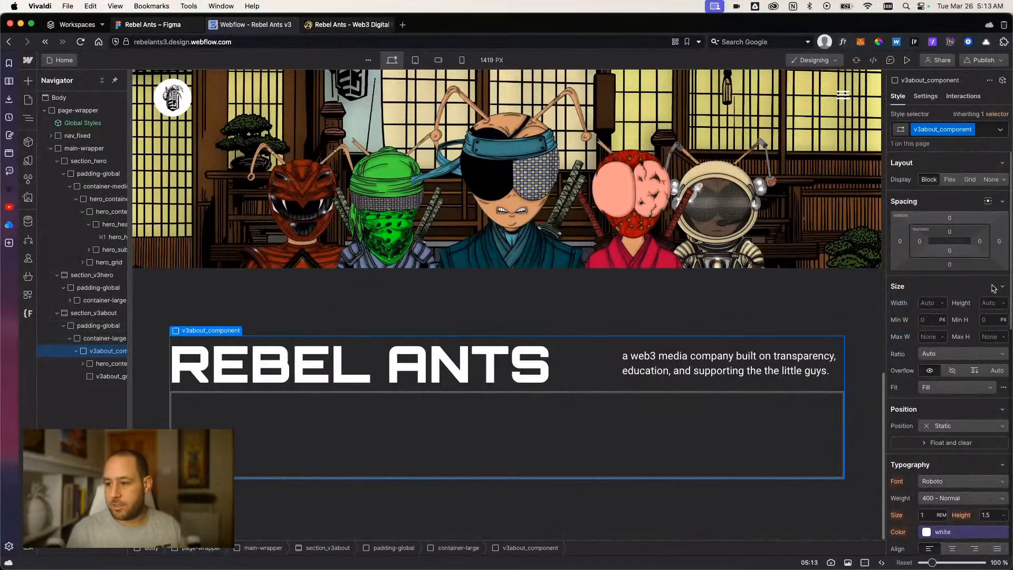
click(934, 338)
text(64rem)
key(Return)
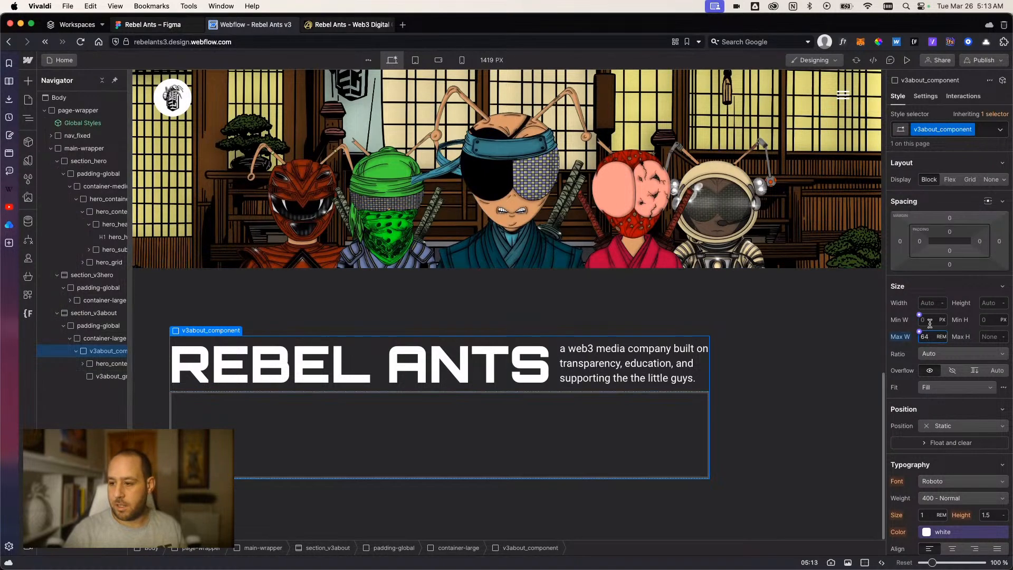
click(903, 337)
click(907, 353)
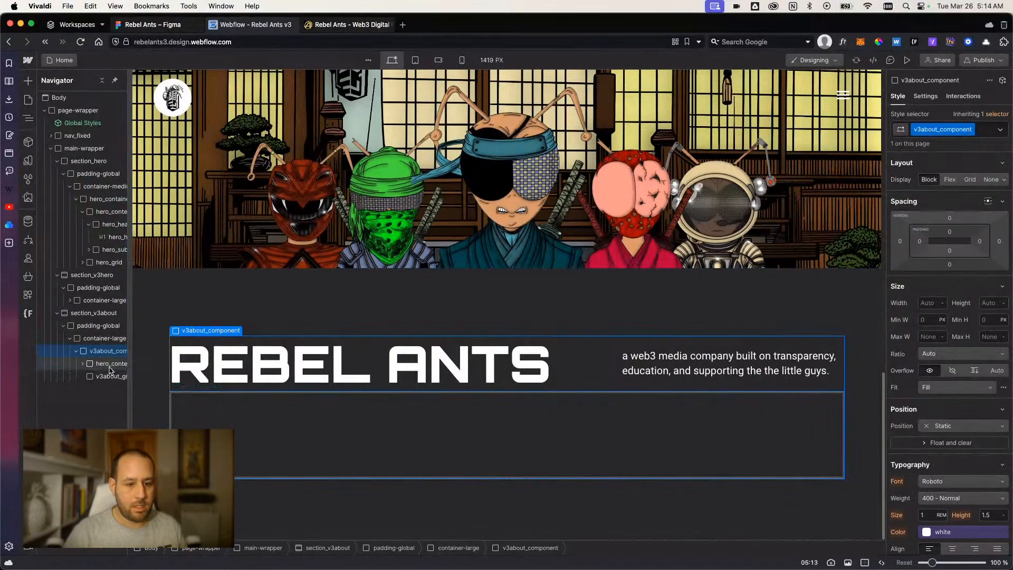
Set the maximum width of hero_content in section_v3about to 64 rem.
click(111, 367)
scroll(931, 448, down, 5)
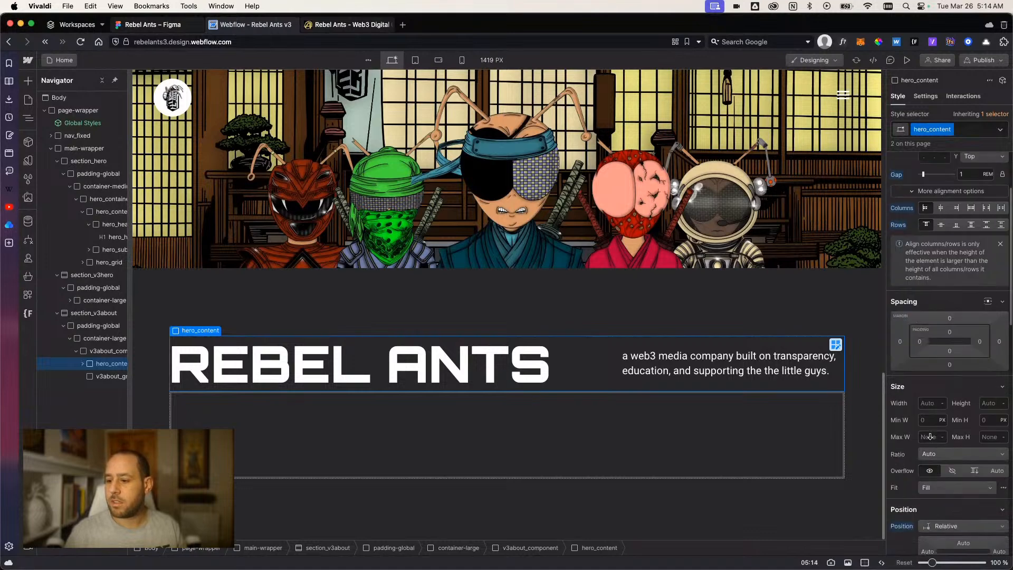
click(928, 371)
text(64rem)
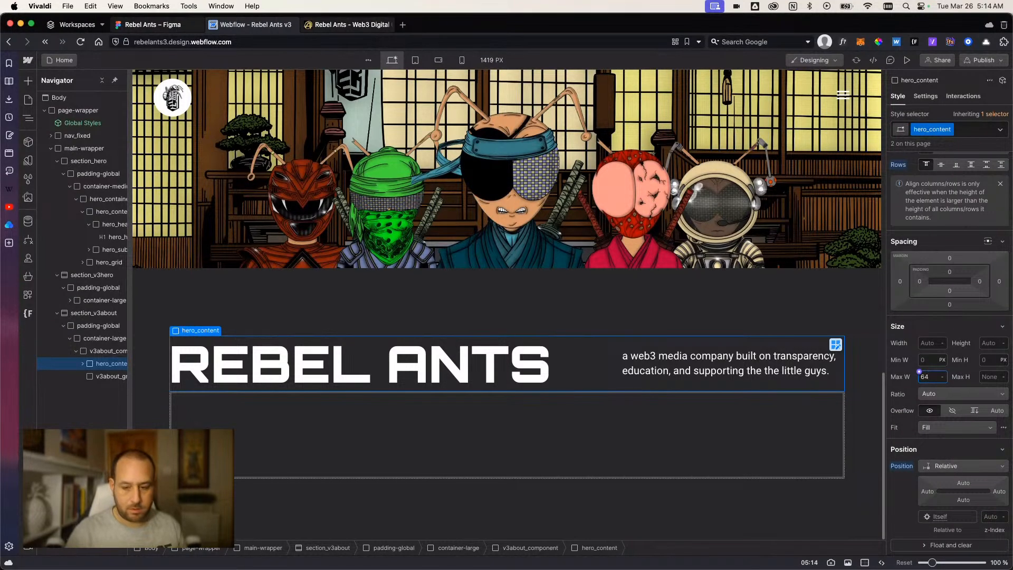
key(Return)
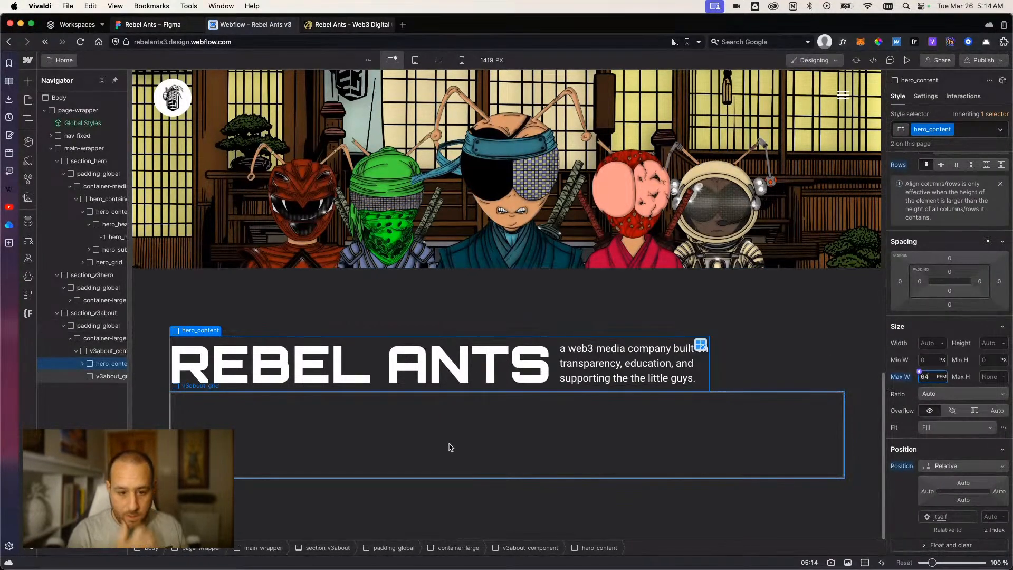
Set v3about_grid to three columns.
click(399, 449)
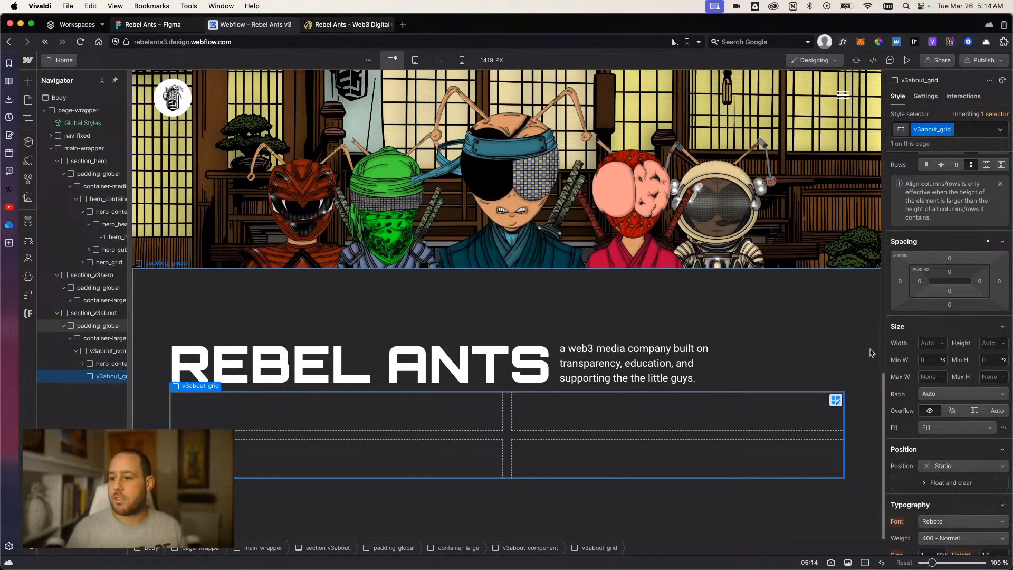
scroll(950, 264, up, 3)
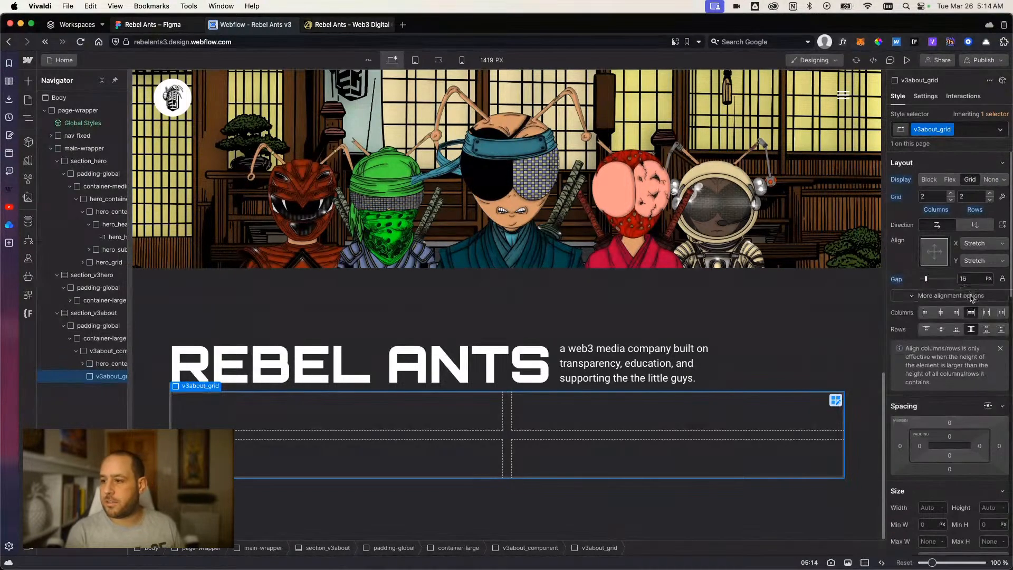
click(951, 195)
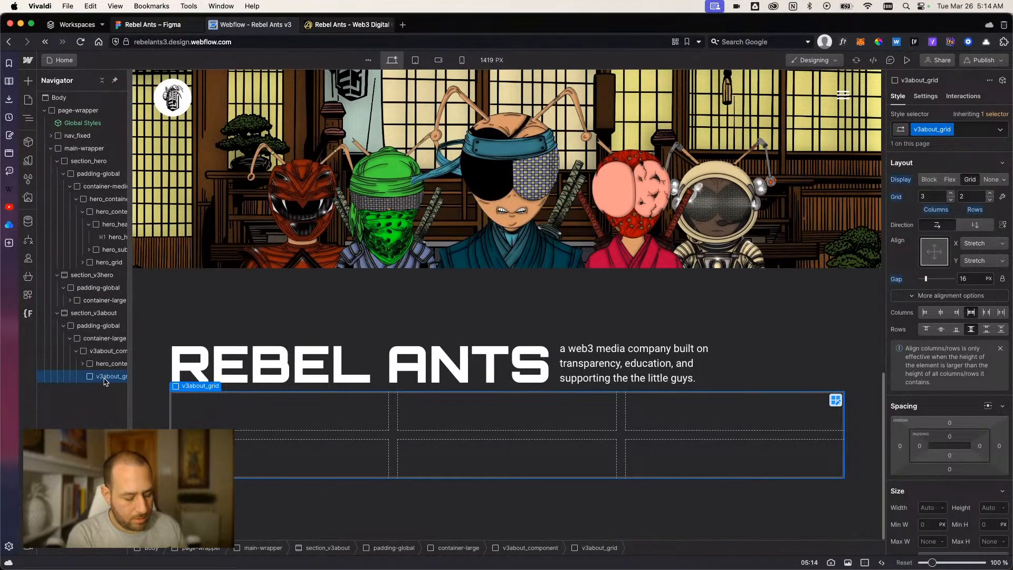
Add a div block inside v3about_grid and give it the new class v3about_grid-cell.
key(super+e)
text(div)
key(Return)
key(super+Return)
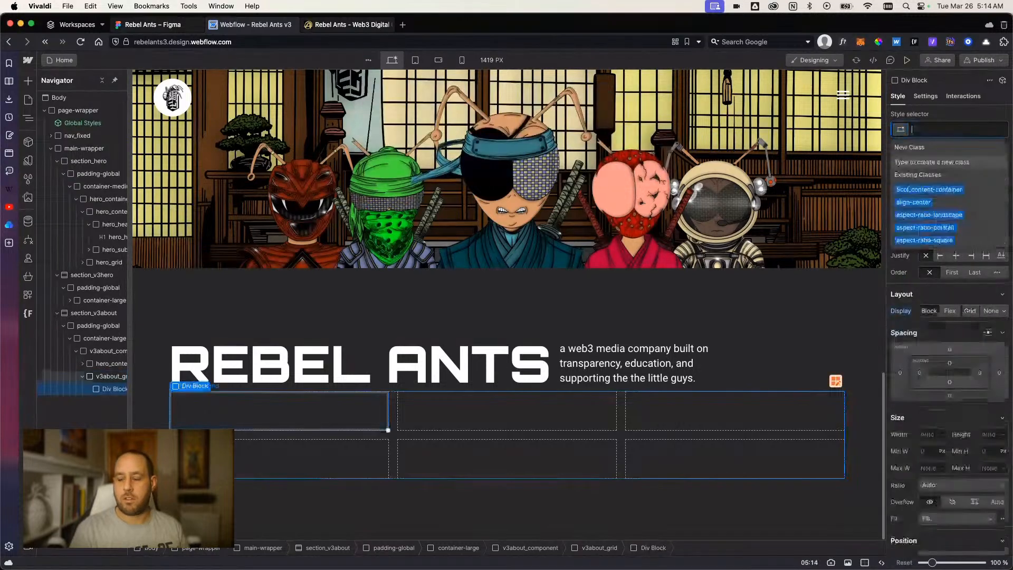
text(v3about_)
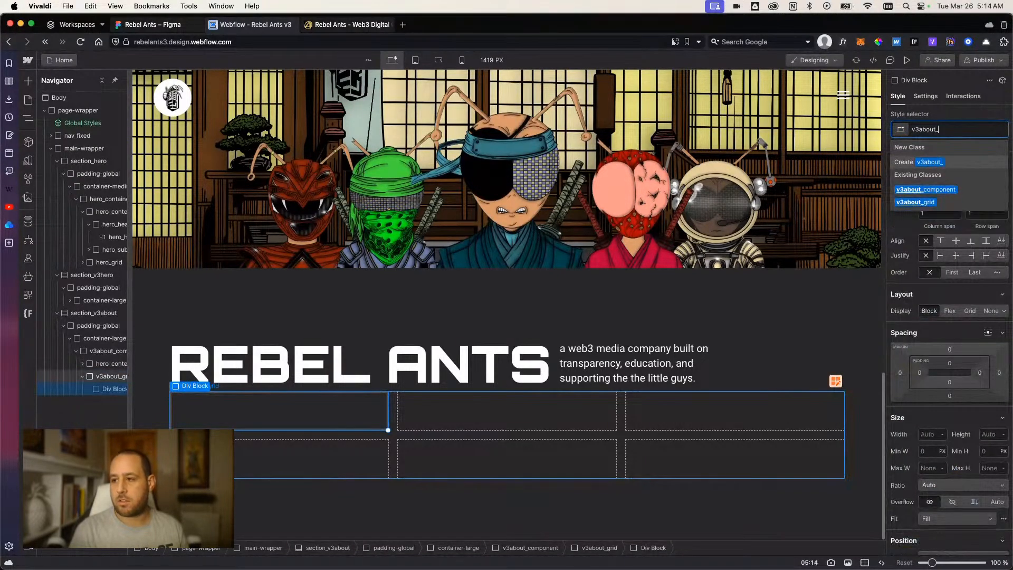
text(grid-cell)
key(Return)
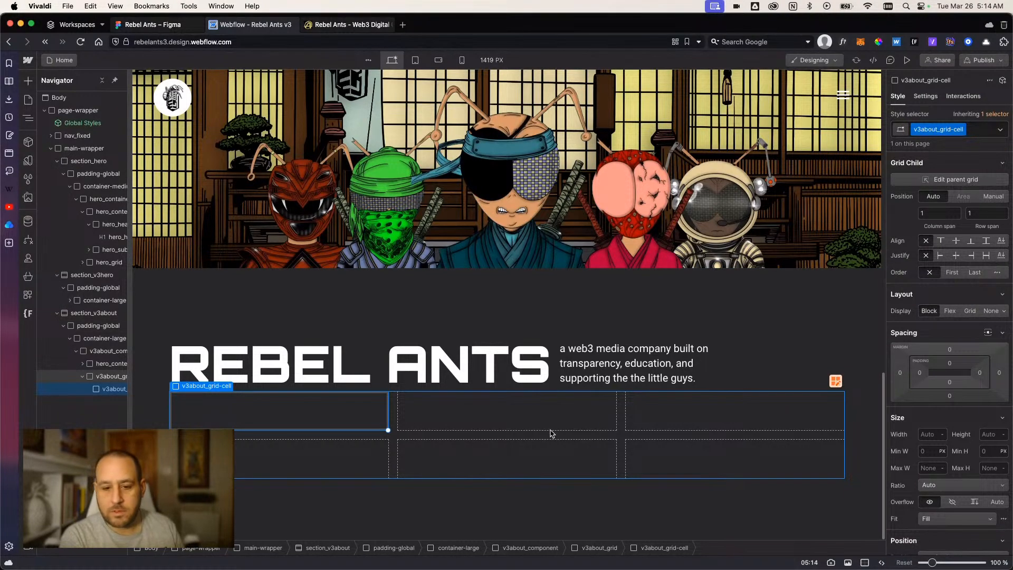
Switch to the Figma design and narrow the wide empty card in the middle row to 338 px from its right edge.
click(147, 25)
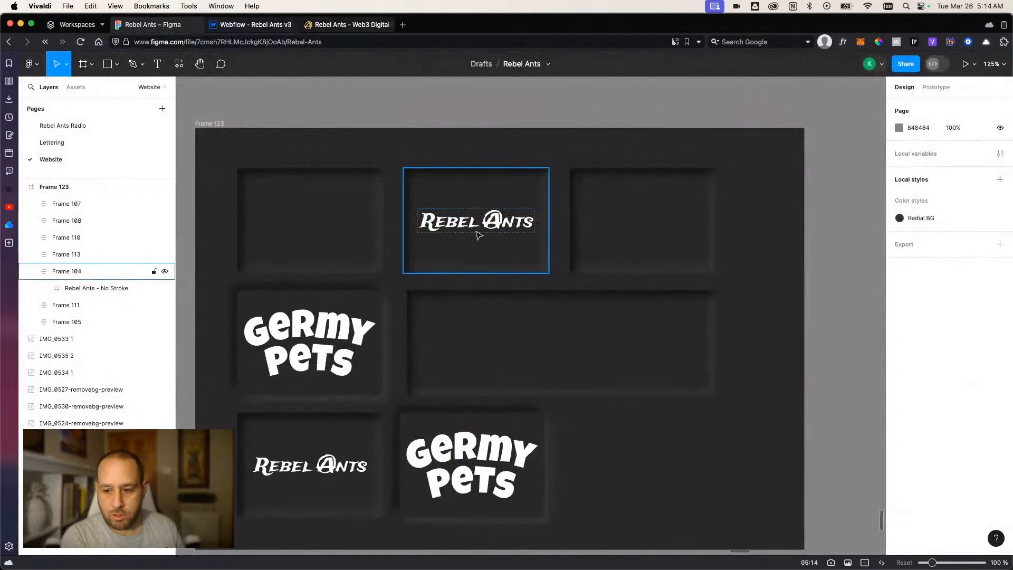
click(628, 357)
click(362, 358)
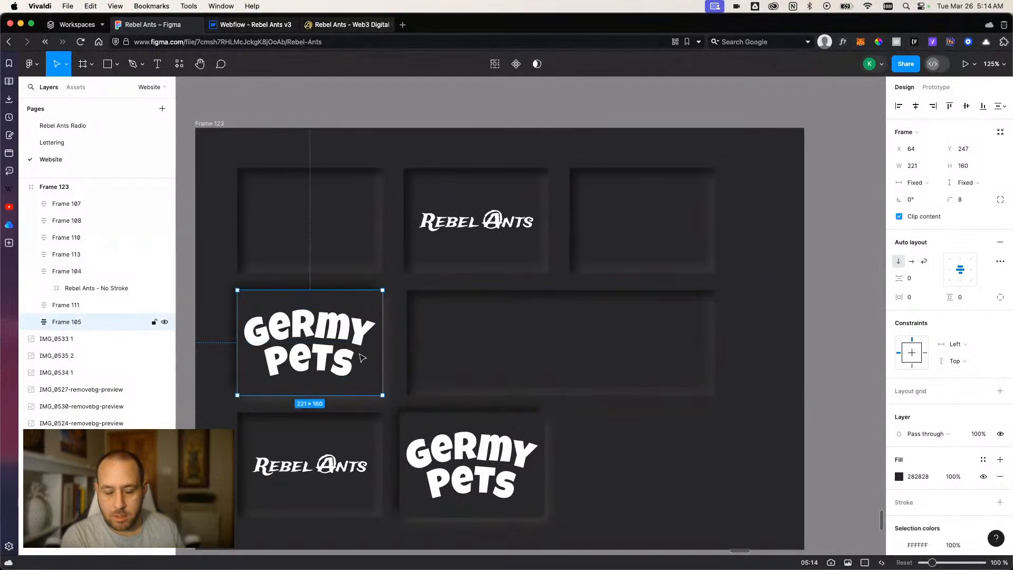
click(470, 345)
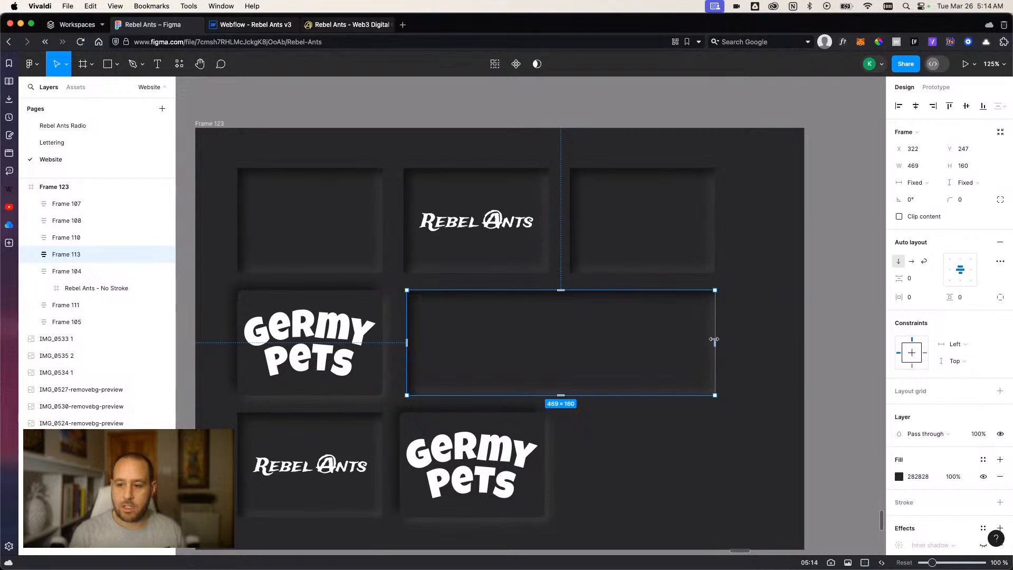
drag(715, 342, 626, 342)
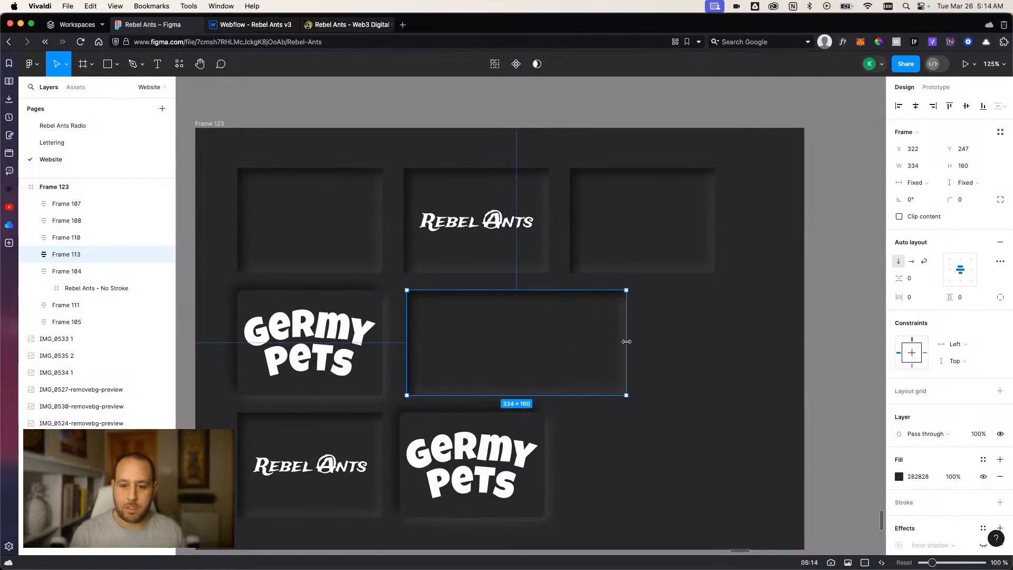
Duplicate the middle-row Germy Pets card to the right of the wide empty card and narrow it to 110 px.
click(364, 382)
drag(365, 395, 728, 391)
click(625, 381)
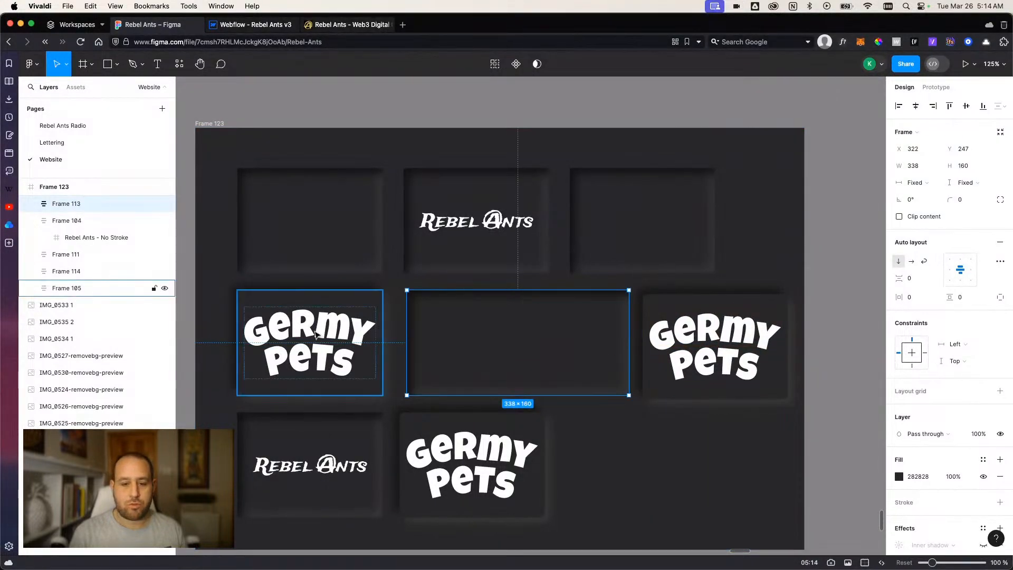
click(749, 343)
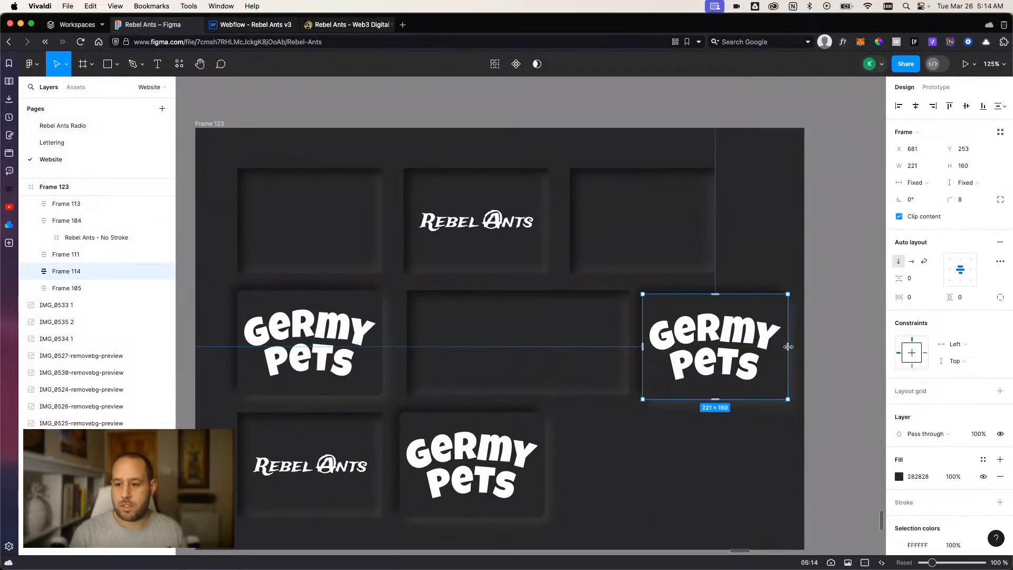
drag(790, 347, 715, 347)
Delete the Germy Pets logo from inside the narrow duplicate card.
double_click(690, 349)
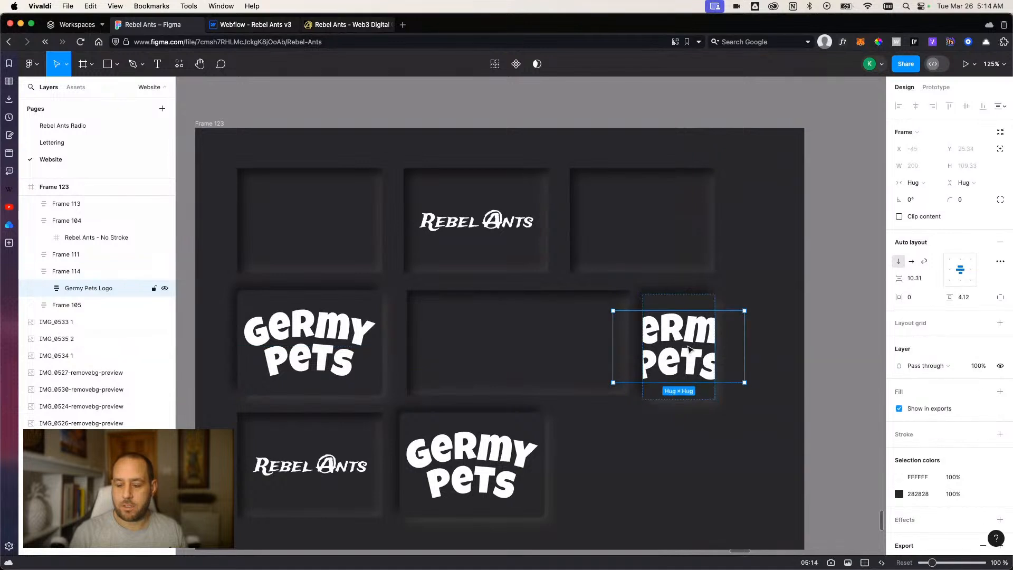
double_click(690, 349)
key(Escape)
key(Escape)
key(Return)
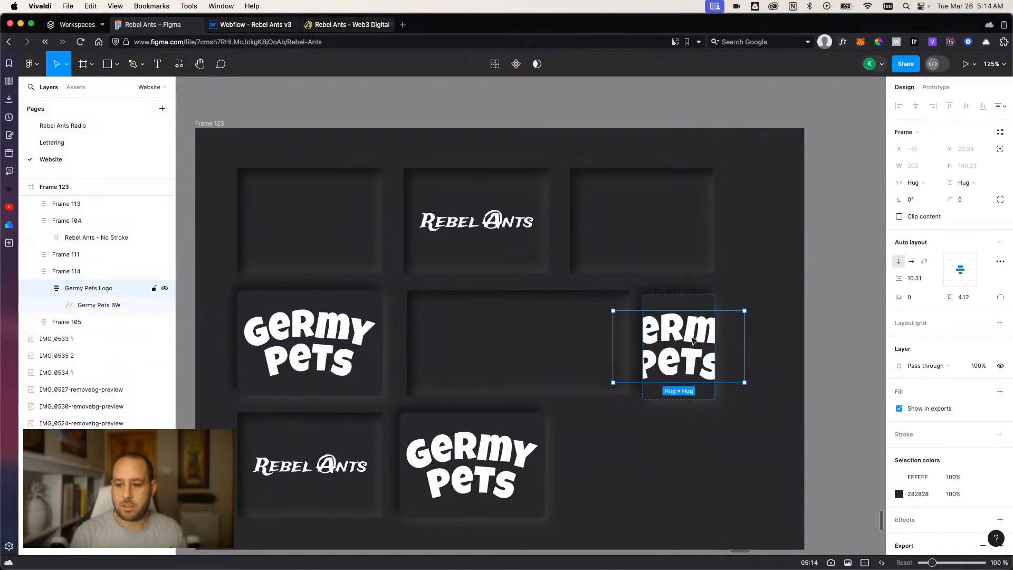
key(Delete)
Align the blank narrow card with the middle row at Y 247, and delete it from the layout.
click(695, 354)
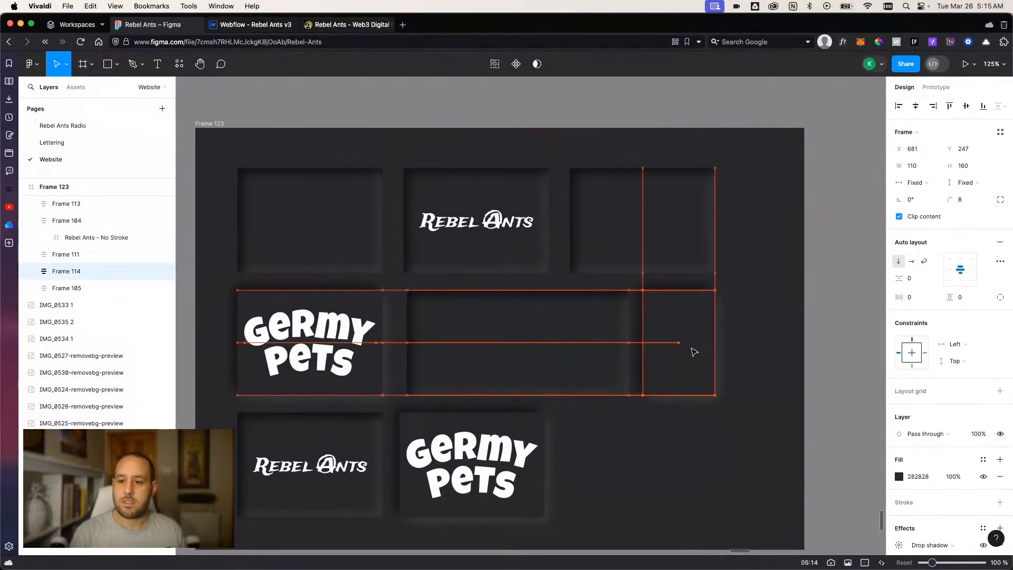
click(746, 355)
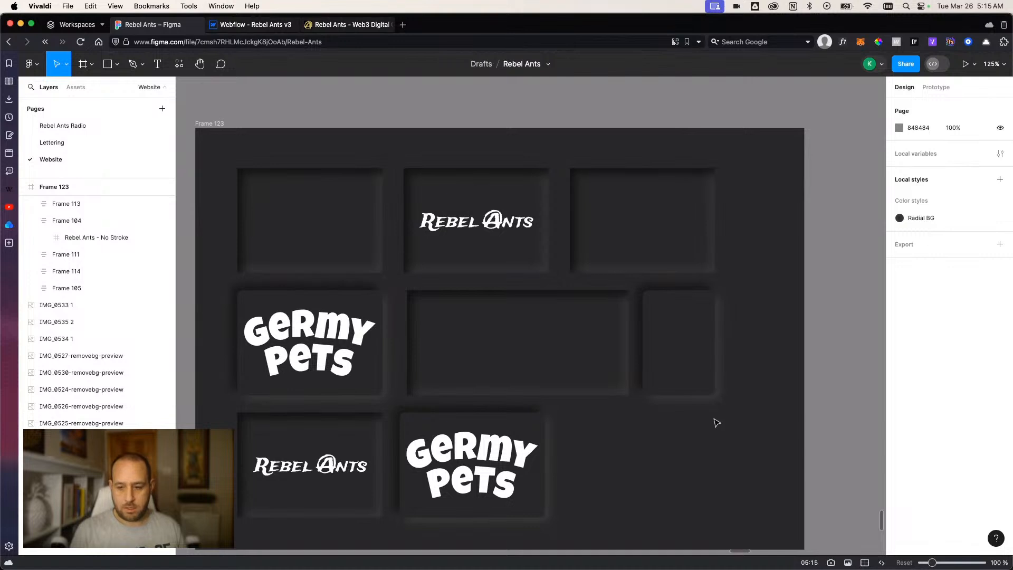
click(701, 350)
key(Delete)
Duplicate the wide empty card to the end of the middle row and narrow the copy to fill the remaining space.
click(600, 360)
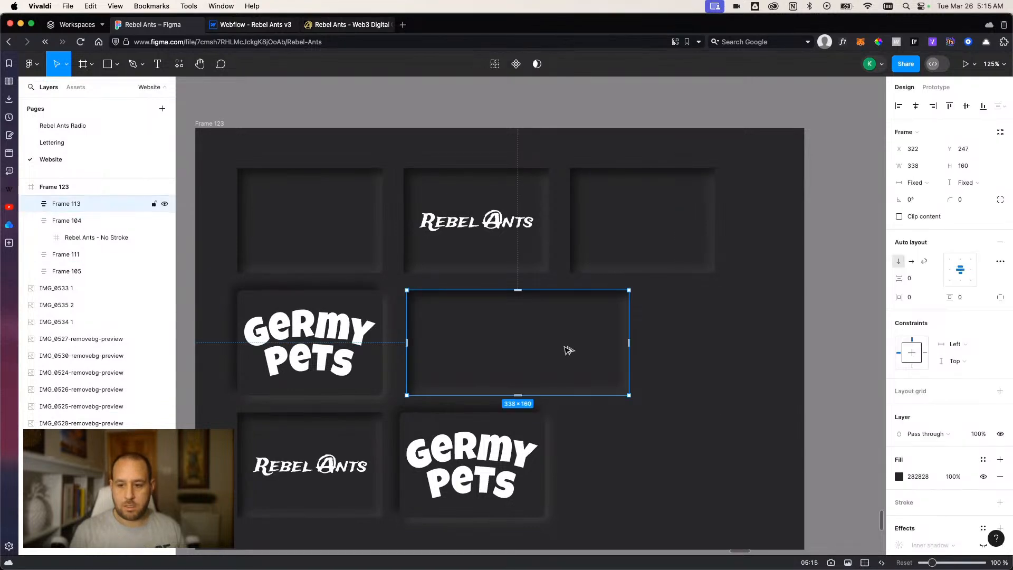
drag(560, 350, 643, 350)
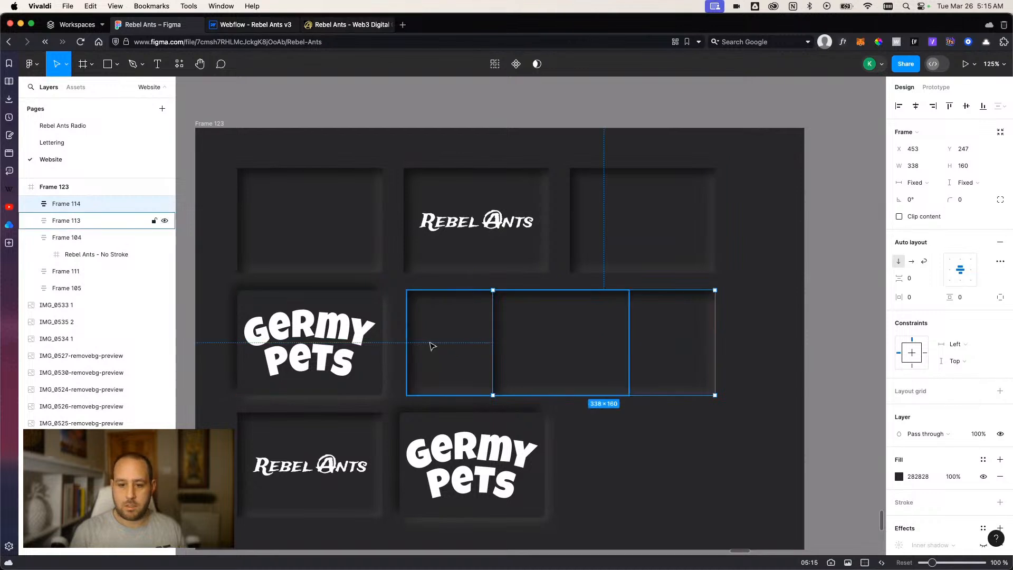
drag(490, 349, 640, 346)
click(683, 431)
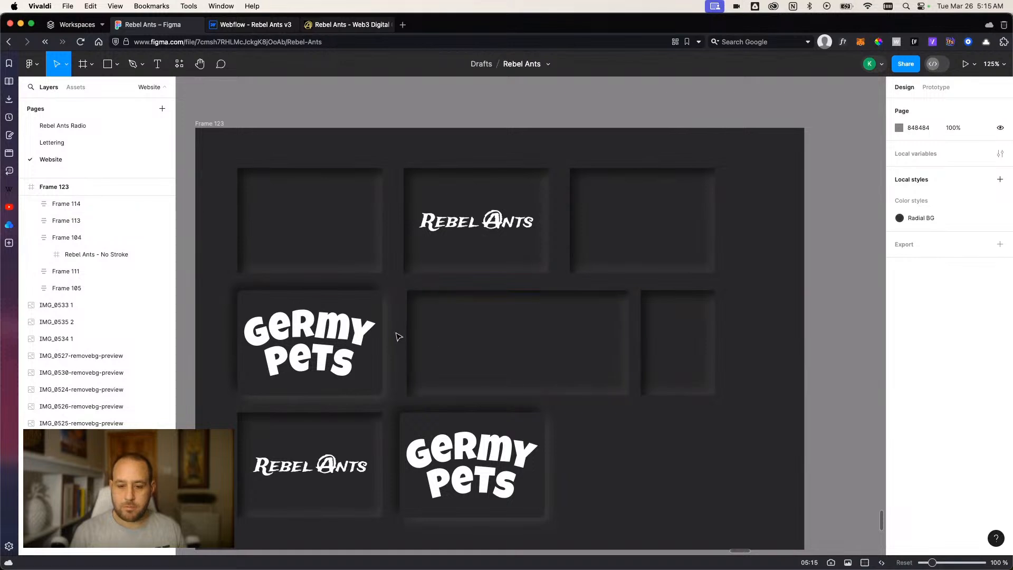
Extend the left edge of the wide empty card toward the Germy Pets card.
click(429, 339)
drag(406, 339, 394, 339)
Distribute the three middle-row cards with equal horizontal spacing.
click(691, 362)
shift+click(410, 359)
shift+click(311, 343)
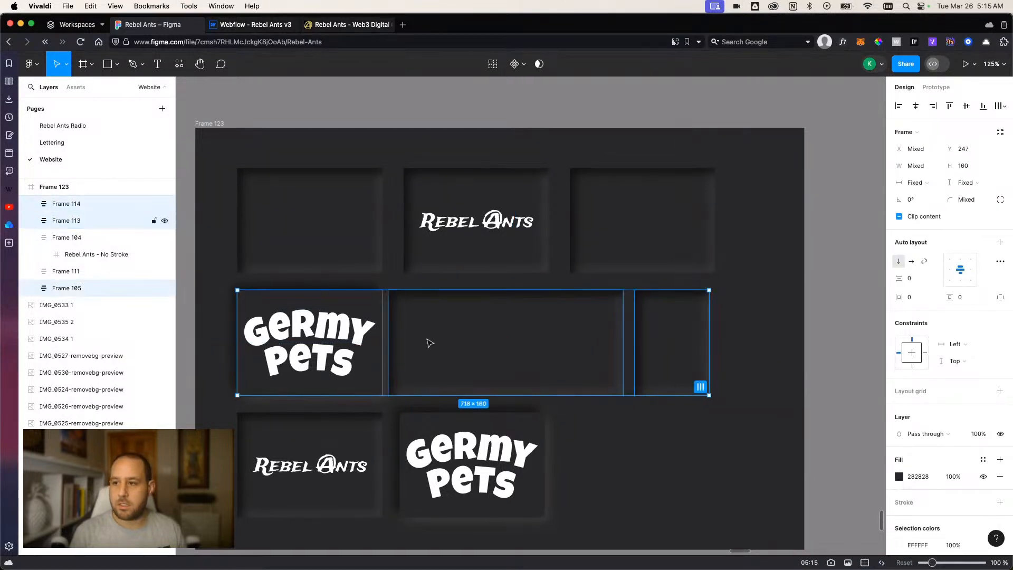
click(1002, 108)
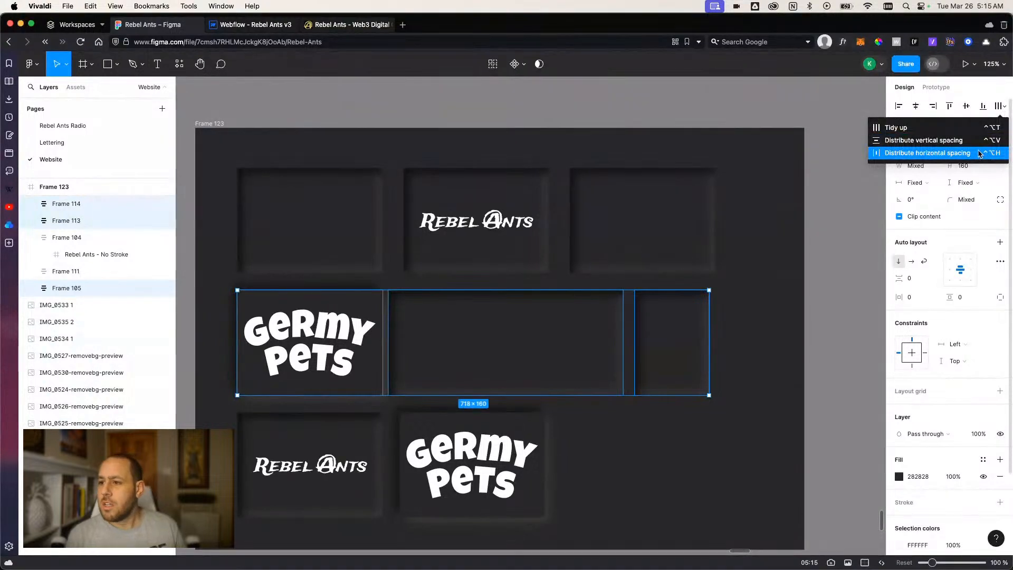
click(950, 90)
click(797, 318)
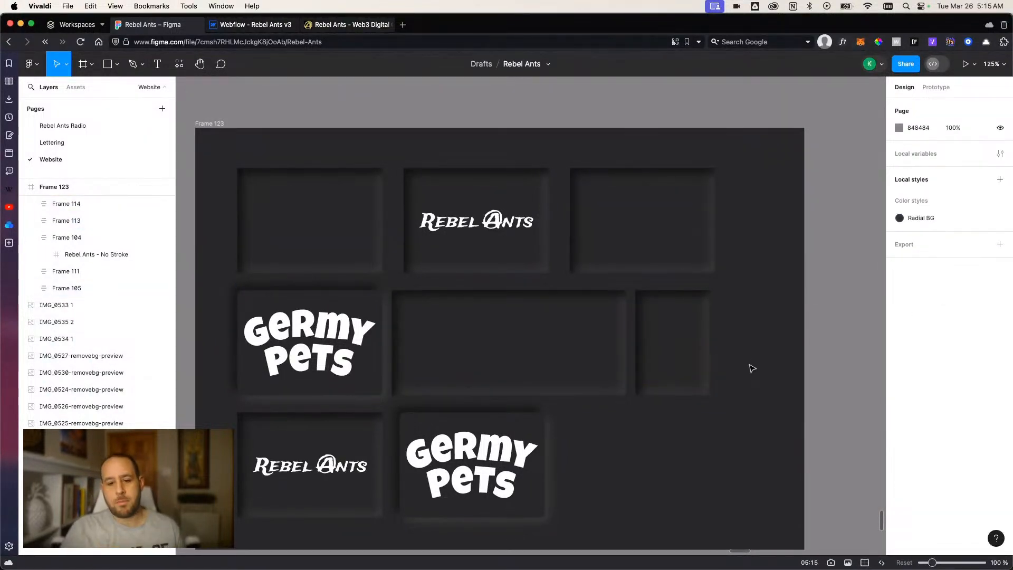
Inspect the dimensions of the Germy Pets card and the wide empty card in the middle row.
click(358, 393)
click(336, 393)
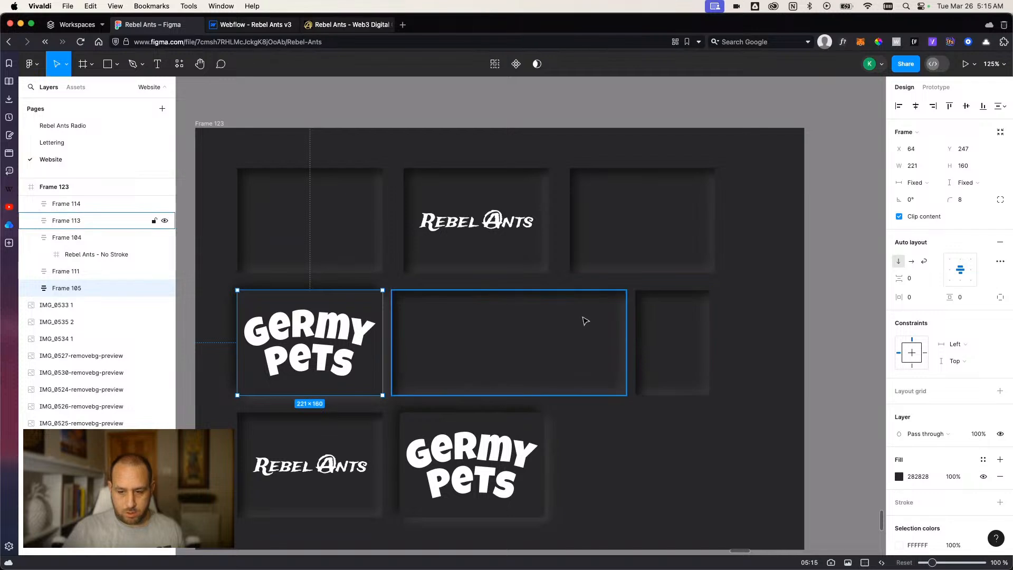
click(472, 382)
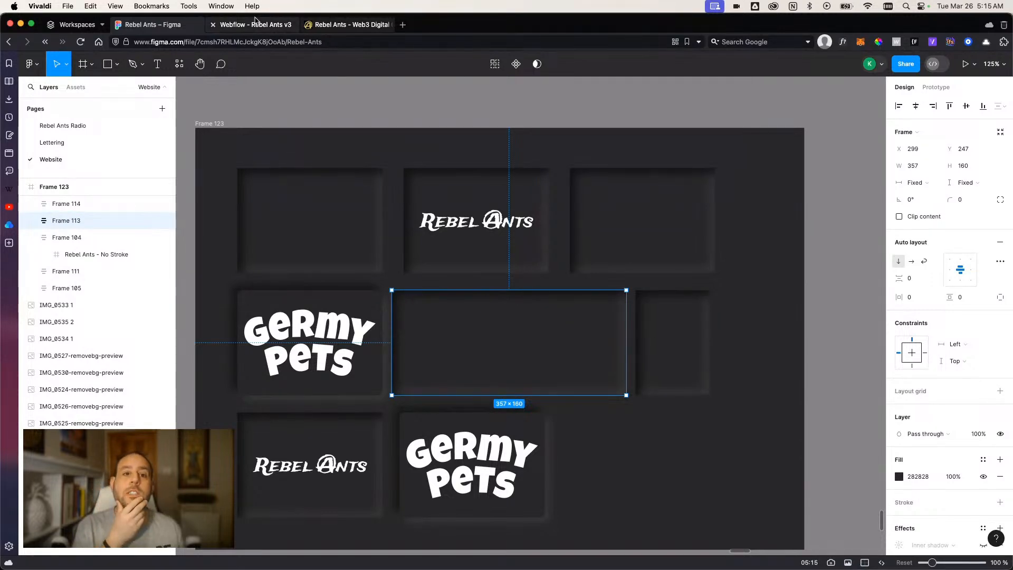
Switch to the Rebel Ants v3 project in Webflow and set v3about_grid to 6 columns and 1 row.
click(253, 24)
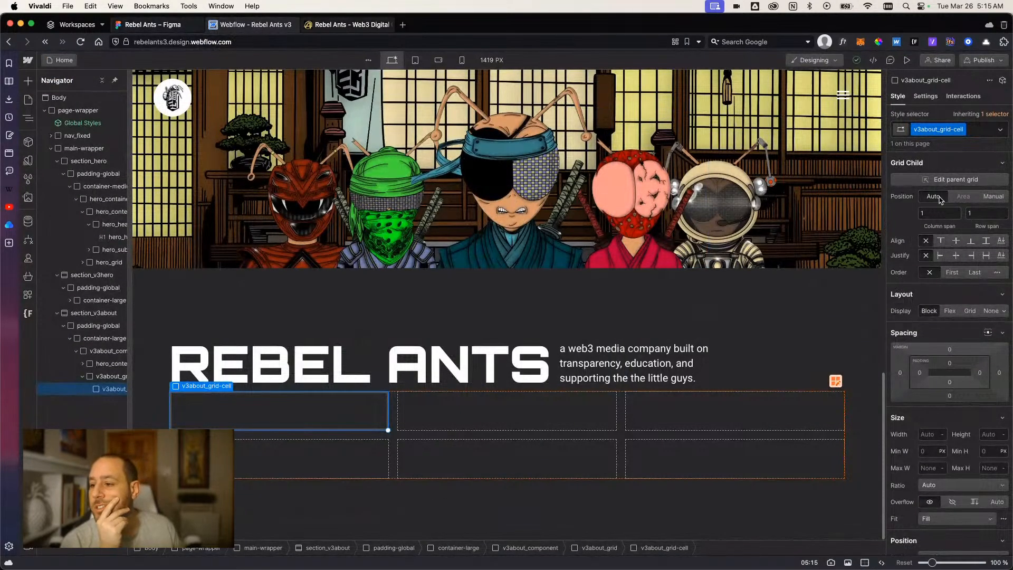
click(111, 378)
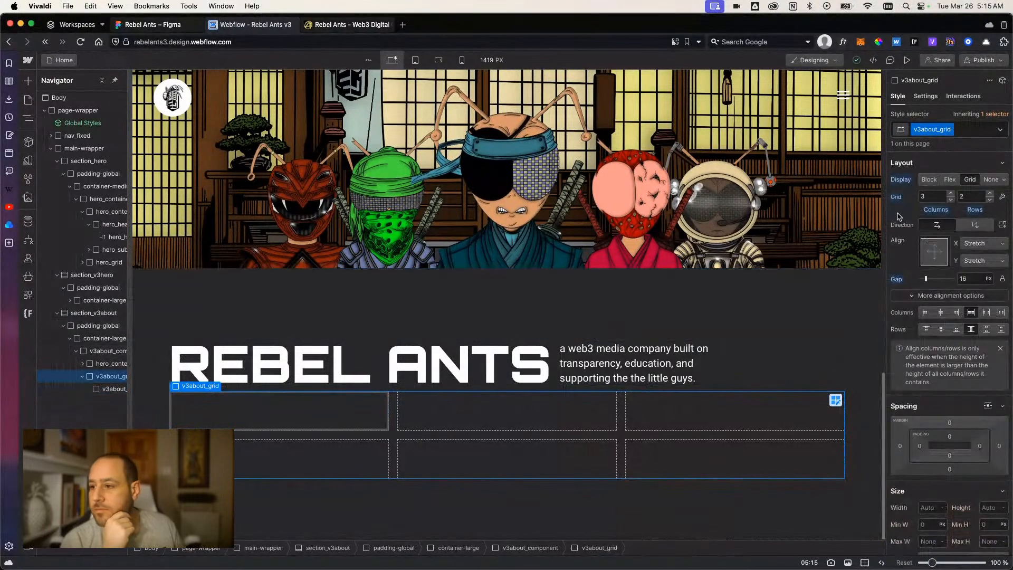
click(950, 194)
click(950, 193)
click(950, 193)
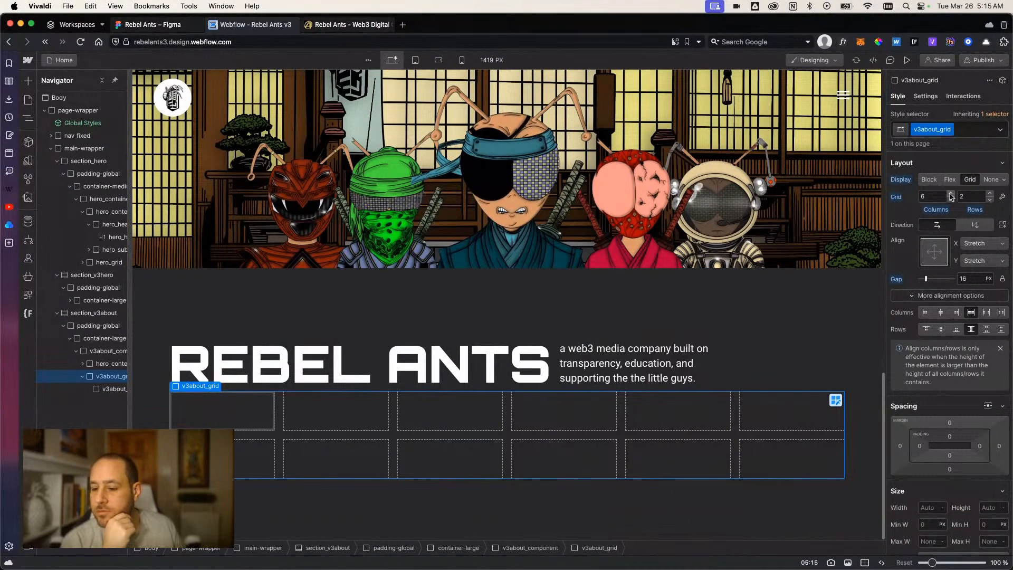
click(990, 201)
Stretch the first v3about_grid-cell across 2 columns, and duplicate it with the copy spanning 3 columns.
click(257, 462)
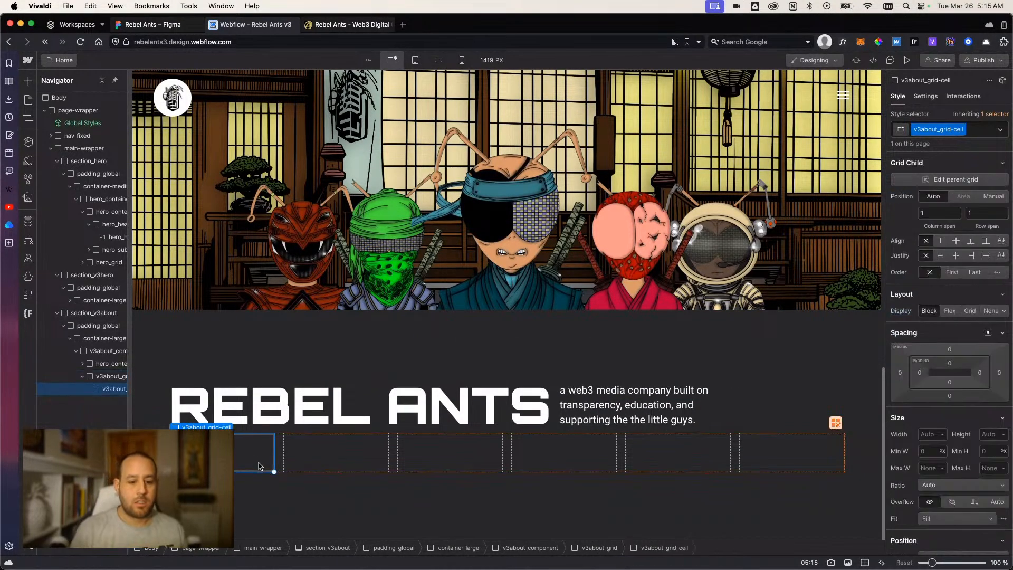
drag(274, 470, 351, 470)
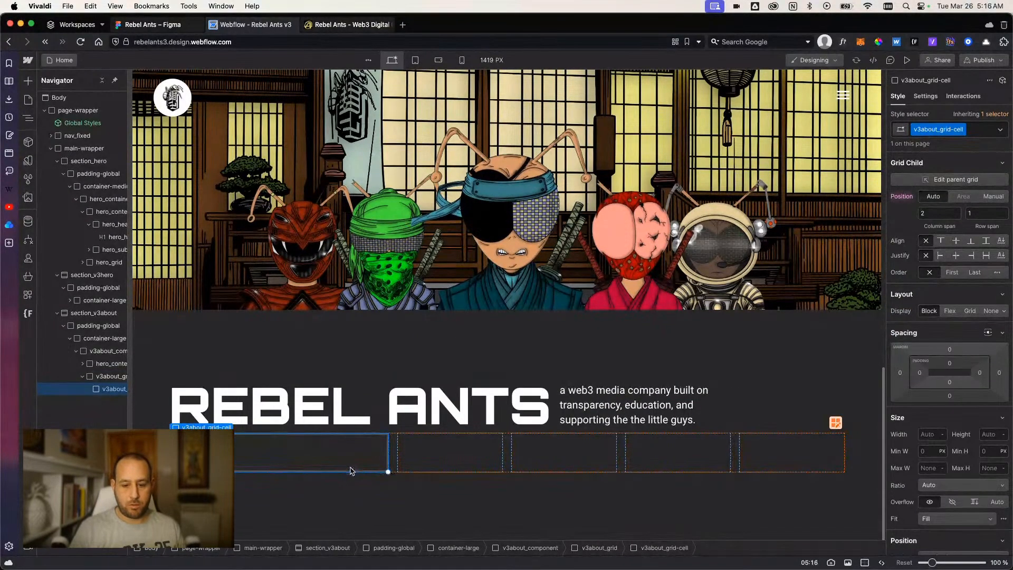
key(super+d)
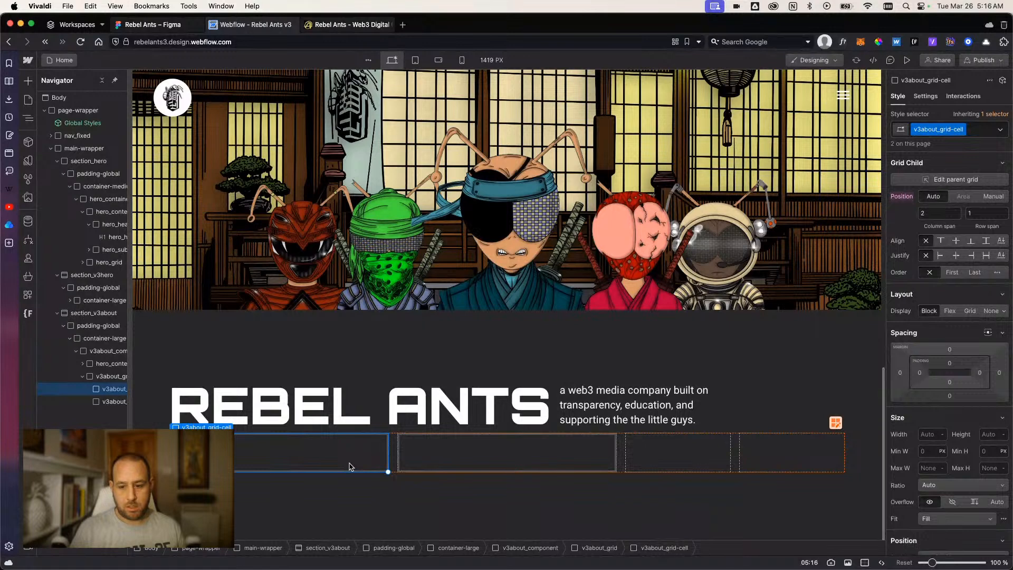
click(490, 452)
drag(617, 472, 729, 472)
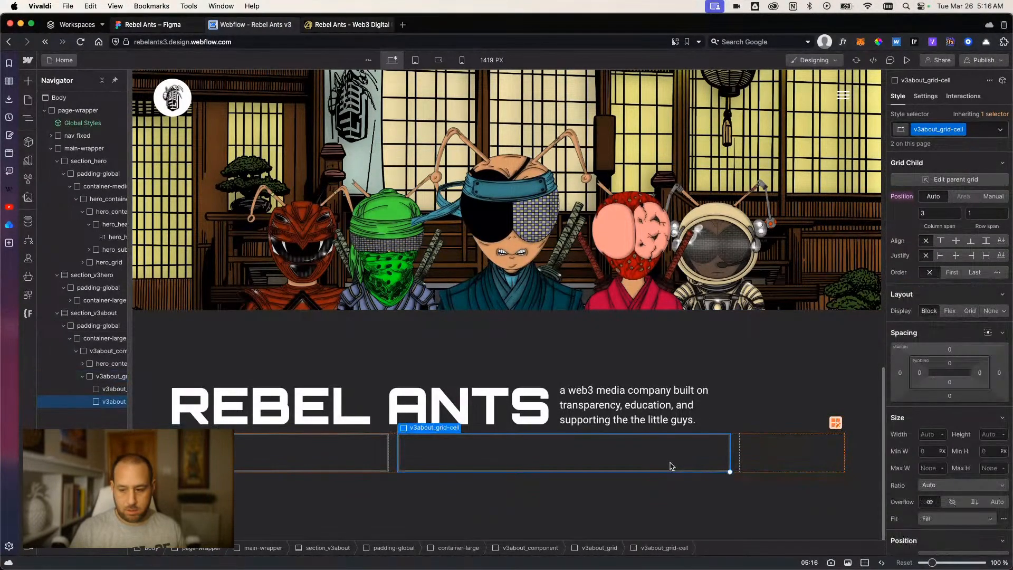
Duplicate the three-column cell and shrink the copy to 1 column so it fills the end of the row.
key(super+d)
click(486, 472)
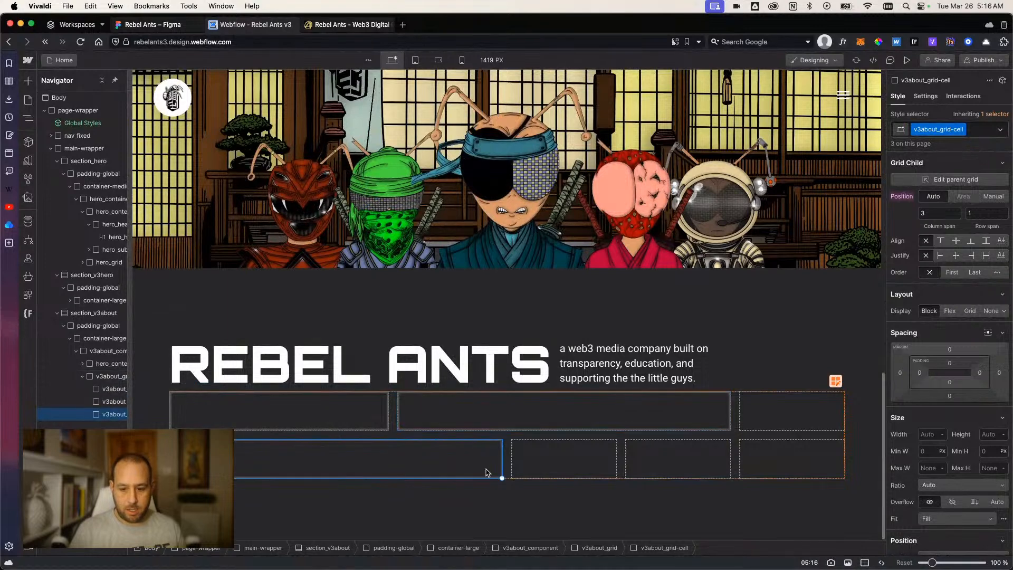
drag(486, 472, 248, 471)
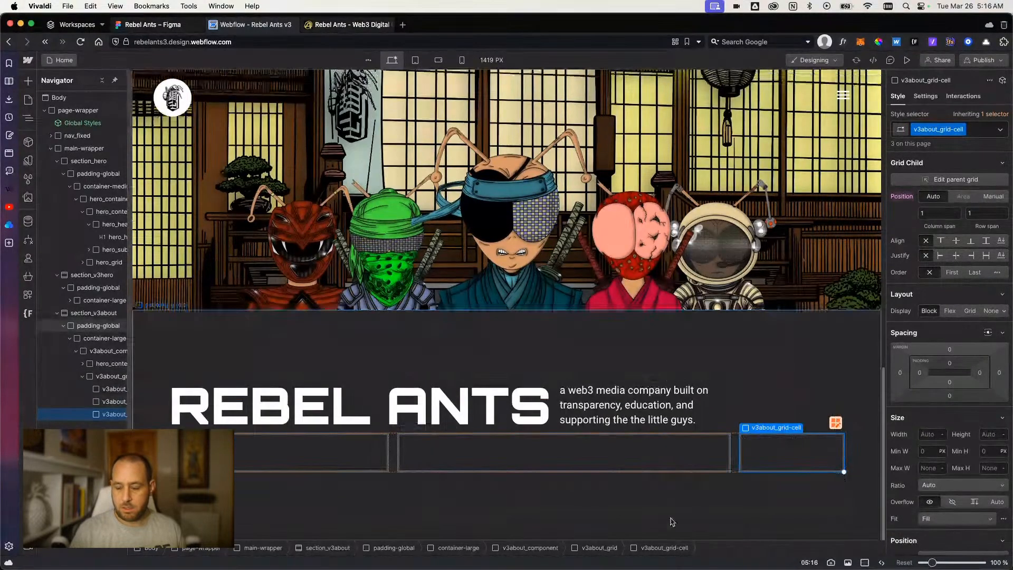
click(673, 521)
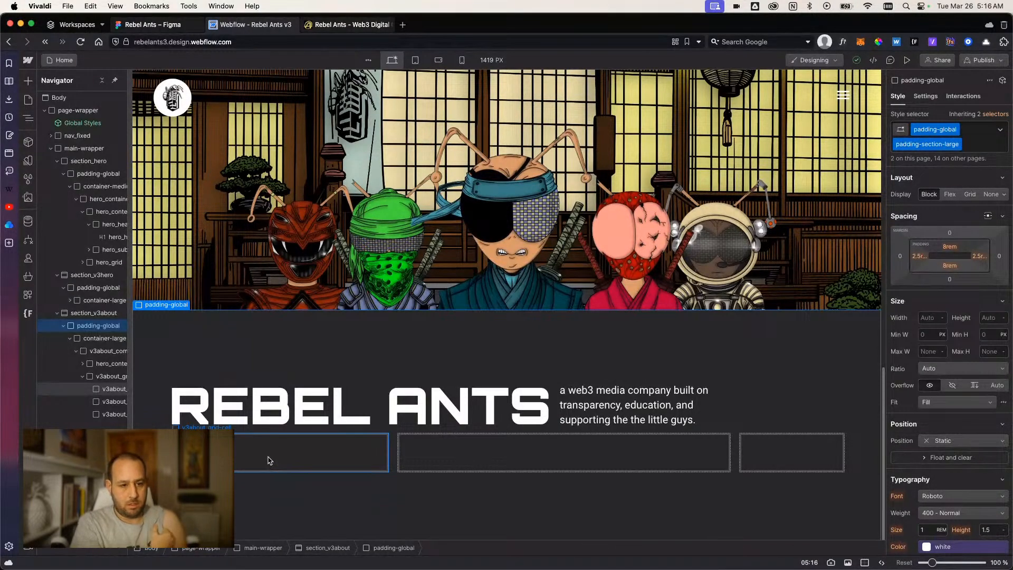
Insert an Image element inside the first cell of v3about_grid.
scroll(269, 459, up, 15)
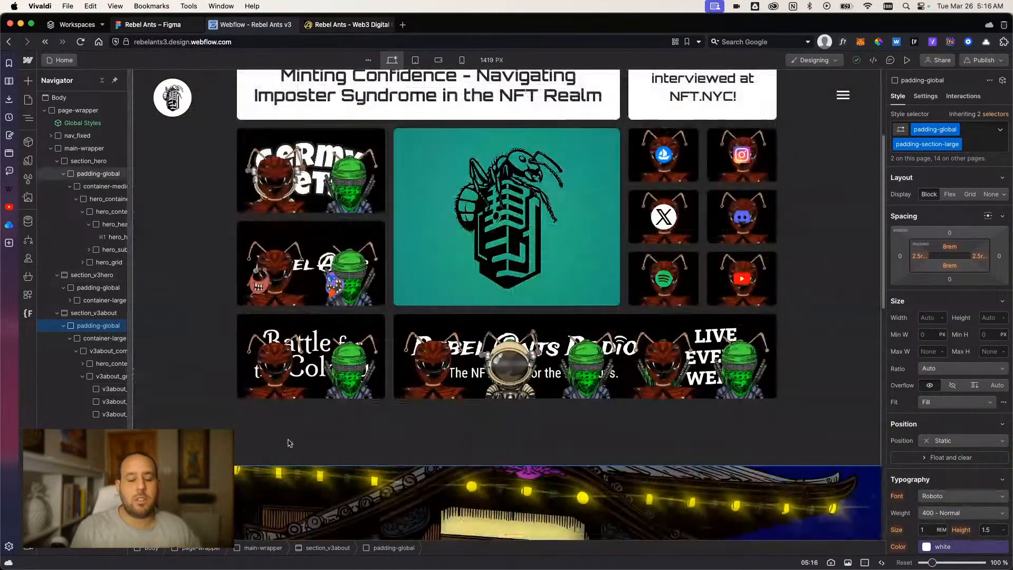
scroll(320, 431, down, 15)
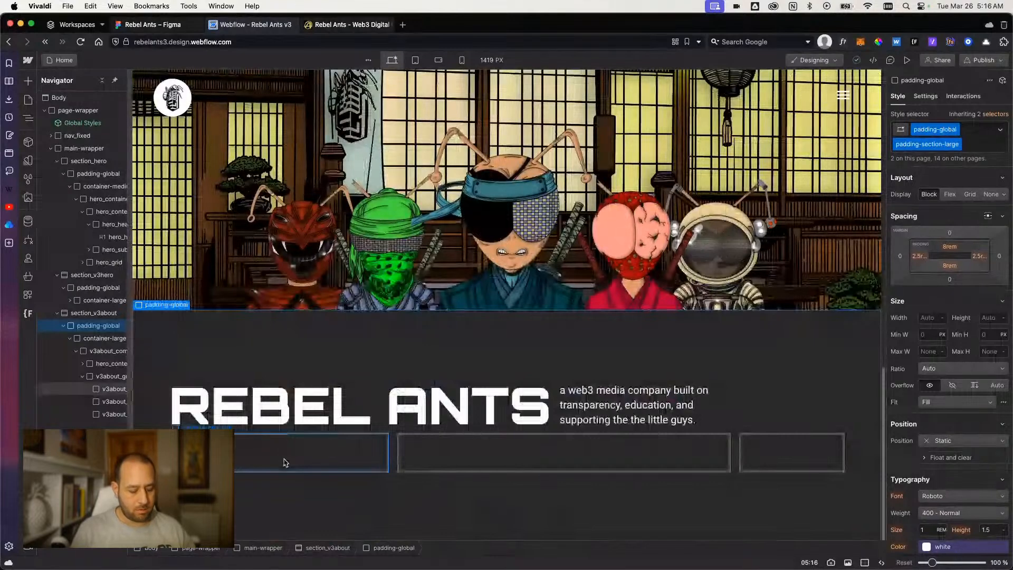
click(285, 463)
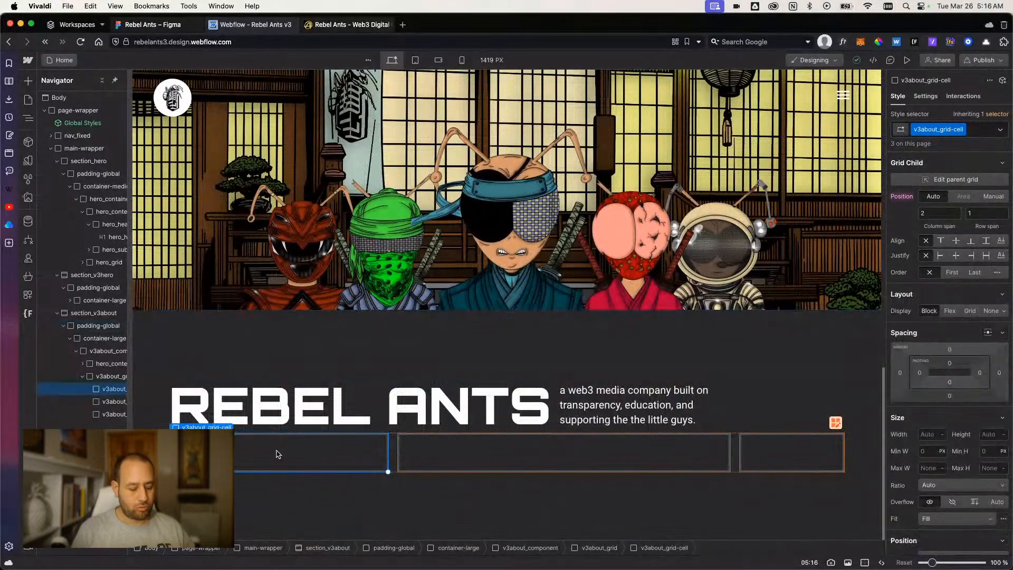
key(super+e)
text(im)
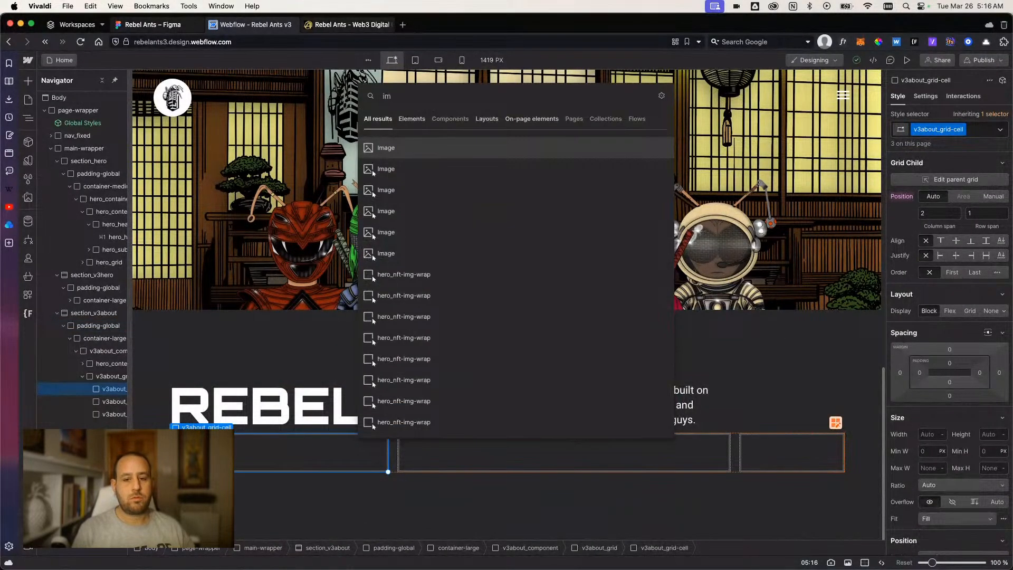
key(Return)
Set the new image's source to the gold Rebel Ants v1 logo from the site assets.
click(246, 288)
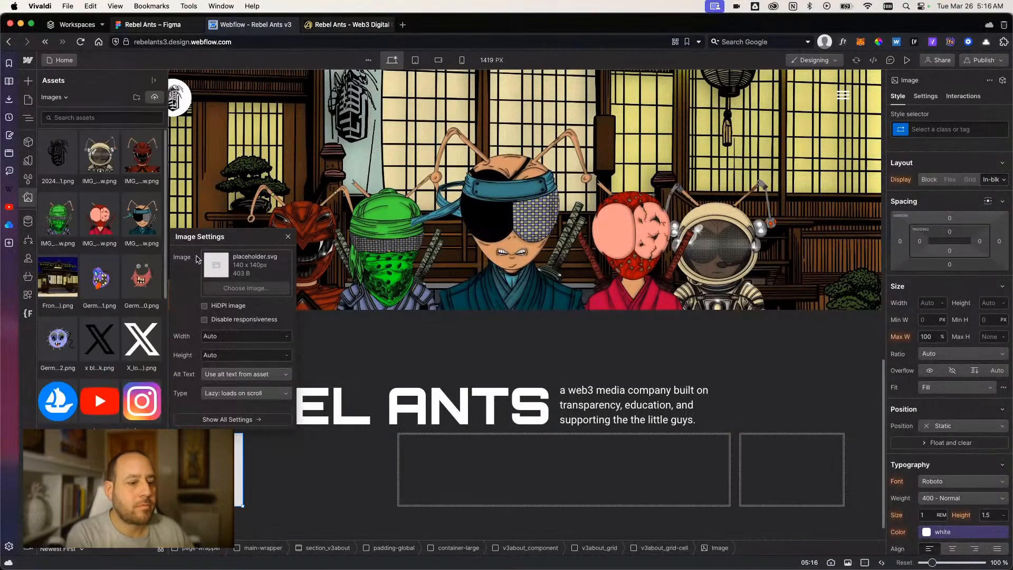
scroll(101, 317, down, 5)
click(96, 417)
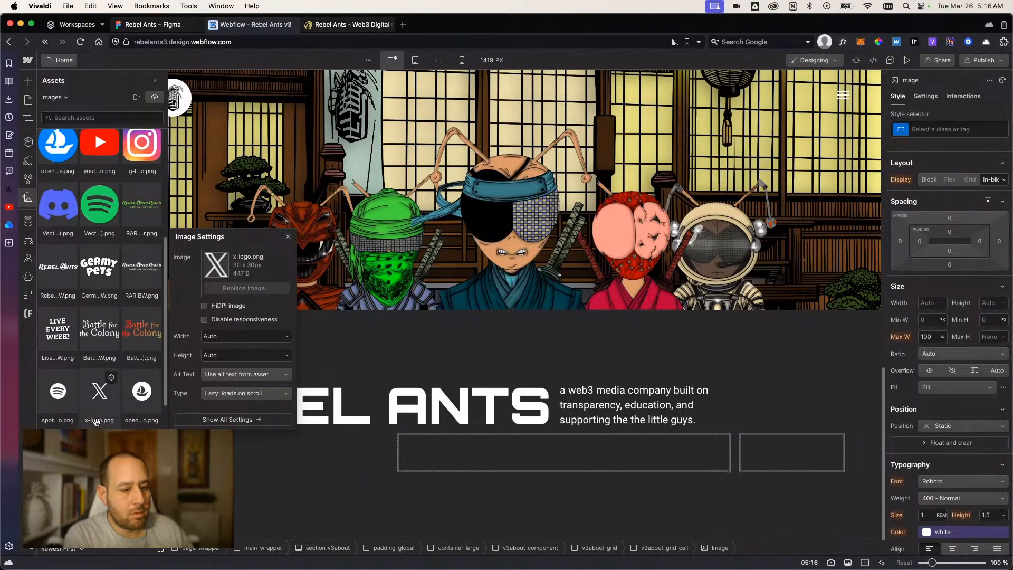
click(104, 395)
scroll(107, 403, down, 2)
click(103, 456)
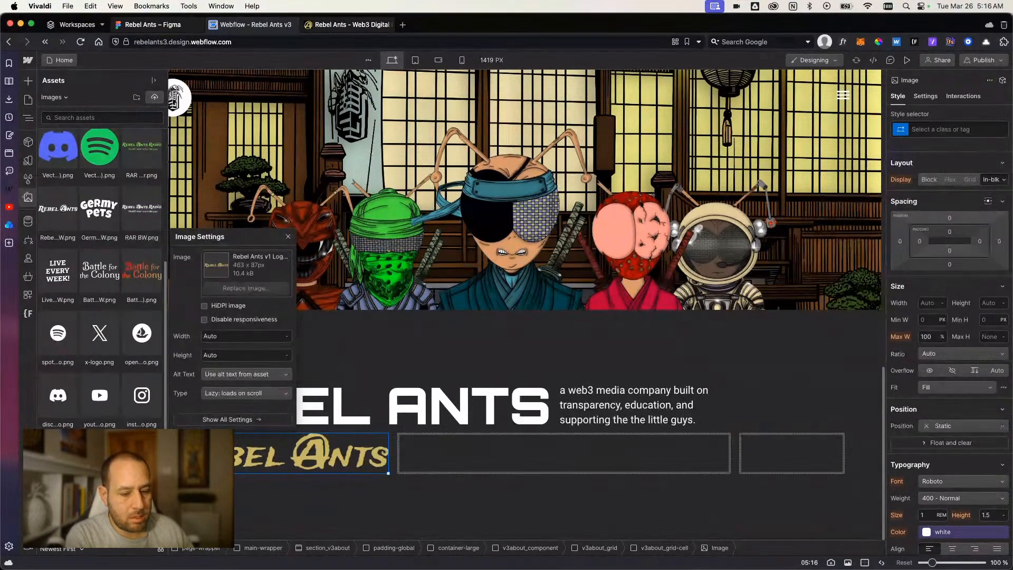
click(301, 500)
click(301, 500)
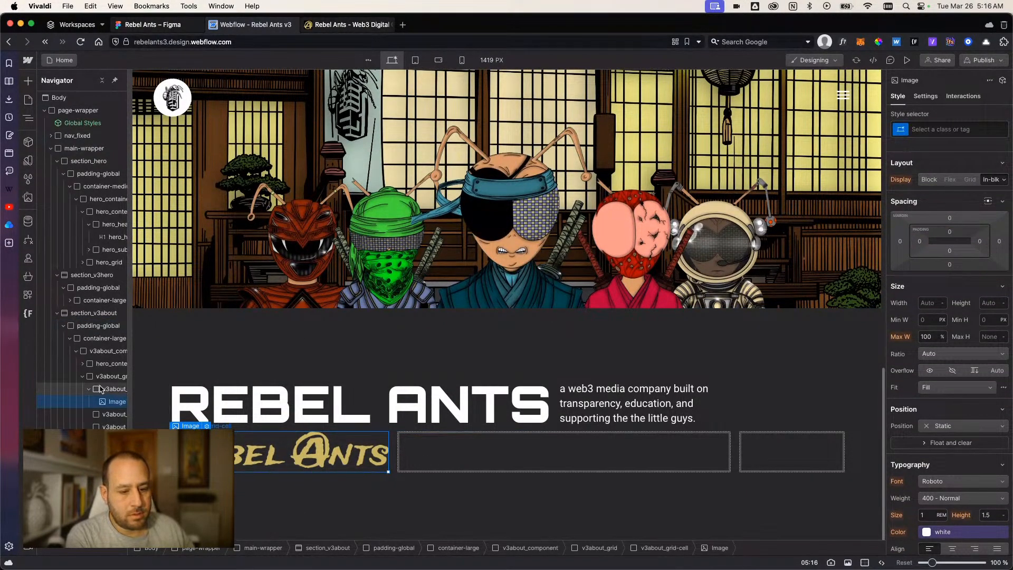
Set the first grid cell's padding to 42 px on every side, and divide the top value by 16.
click(388, 470)
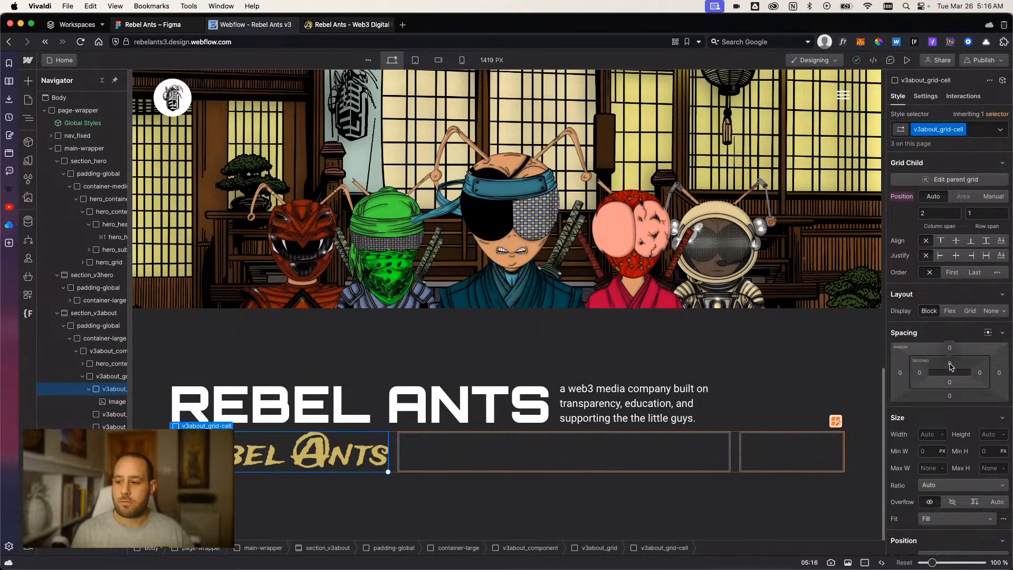
drag(953, 365, 960, 388)
click(950, 365)
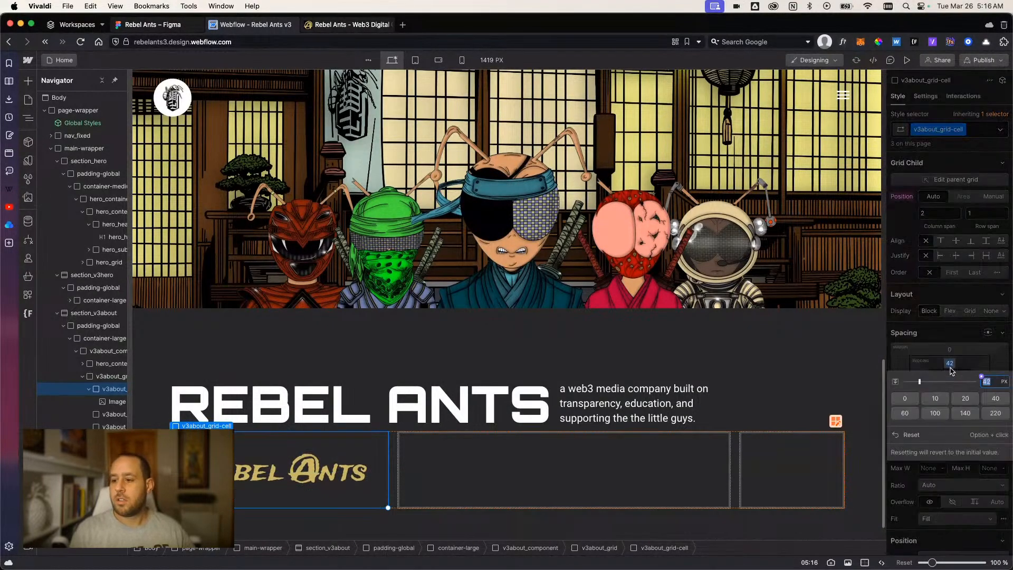
text(/16)
key(Return)
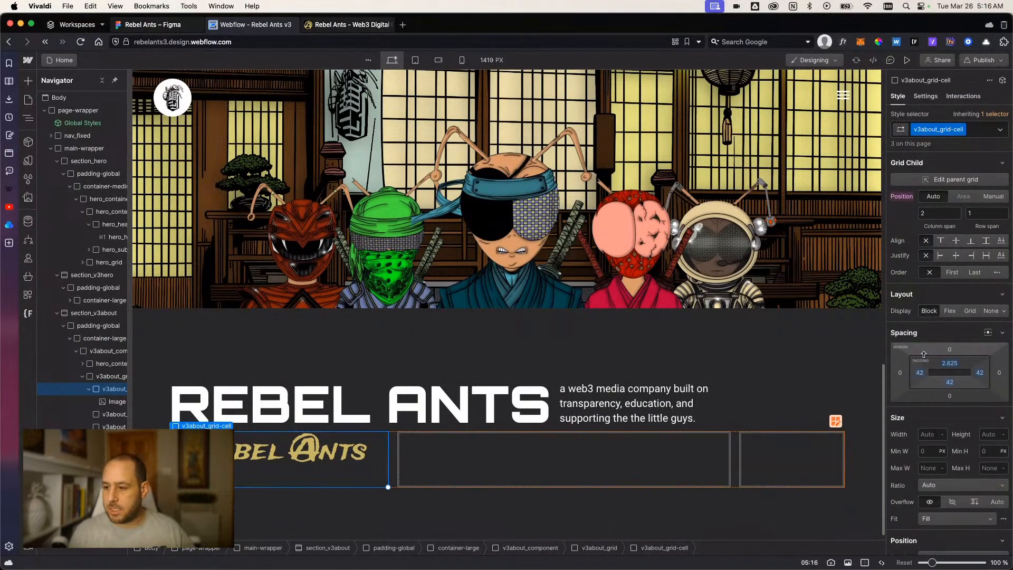
Set the v3about_grid-cell padding to 2.5rem on all four sides.
text(2.5)
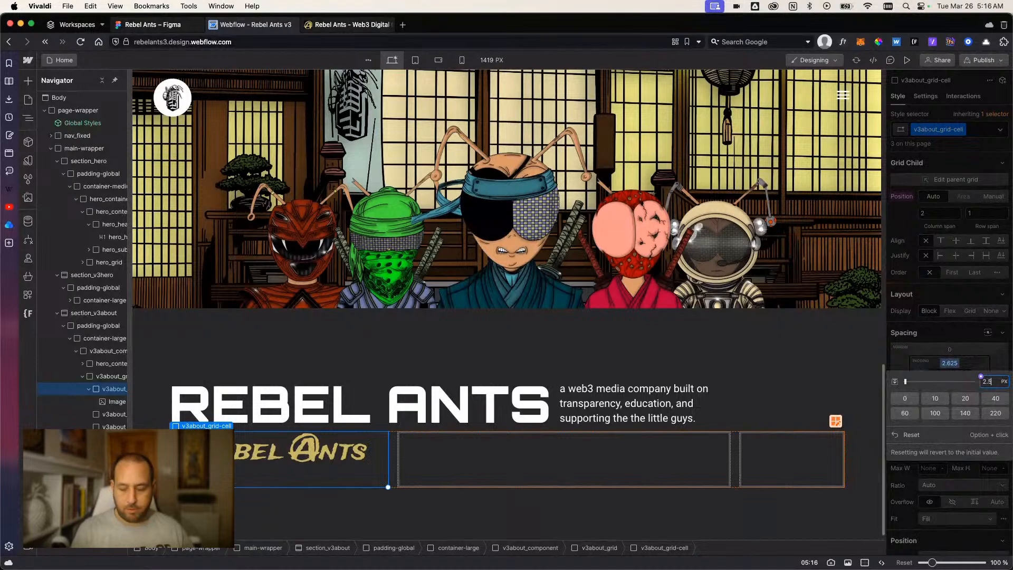
text(rem)
key(Return)
click(920, 372)
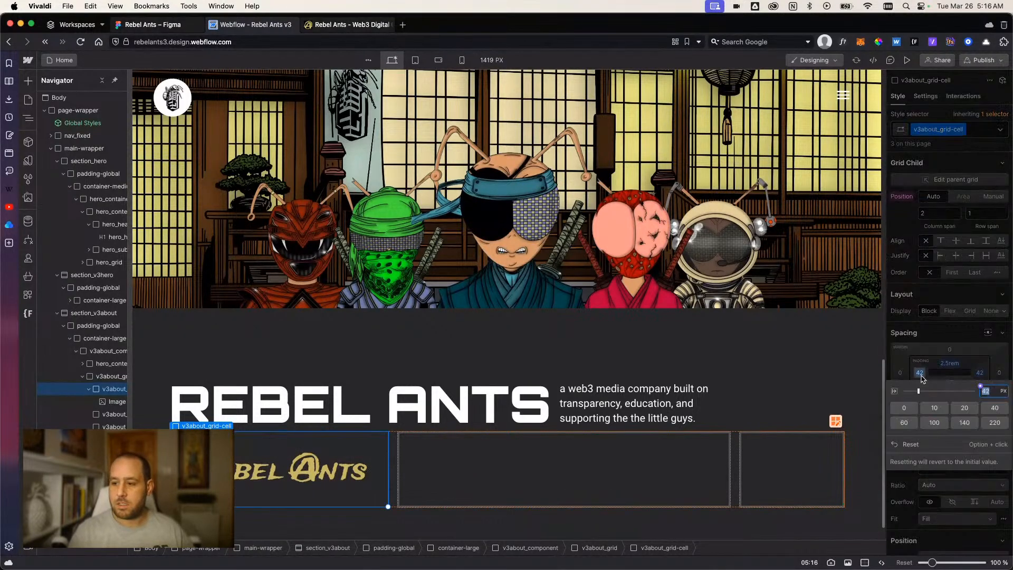
text(2.5rem)
key(Return)
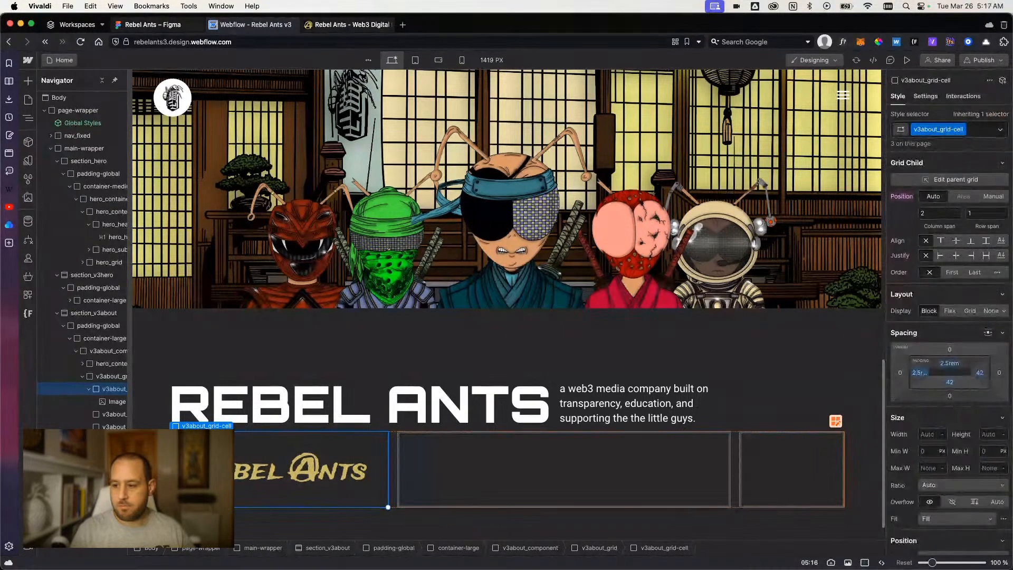
click(949, 382)
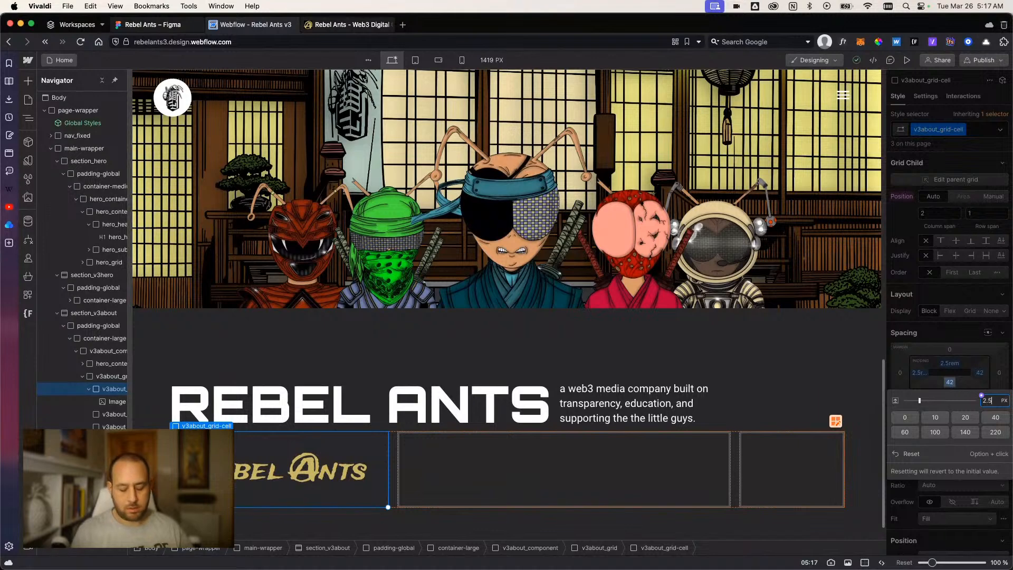
key(Return)
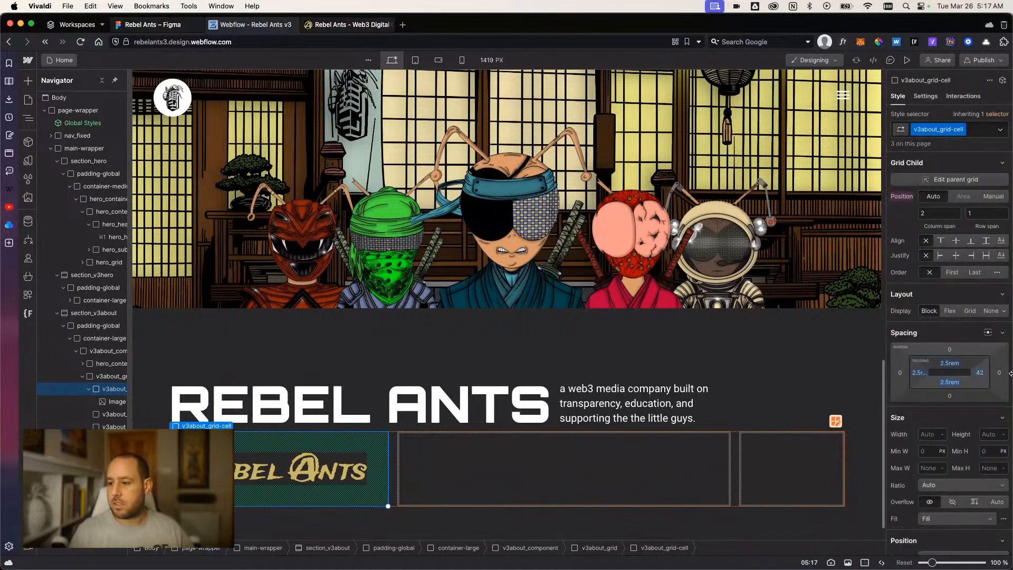
click(979, 373)
text(2.5rem)
key(Return)
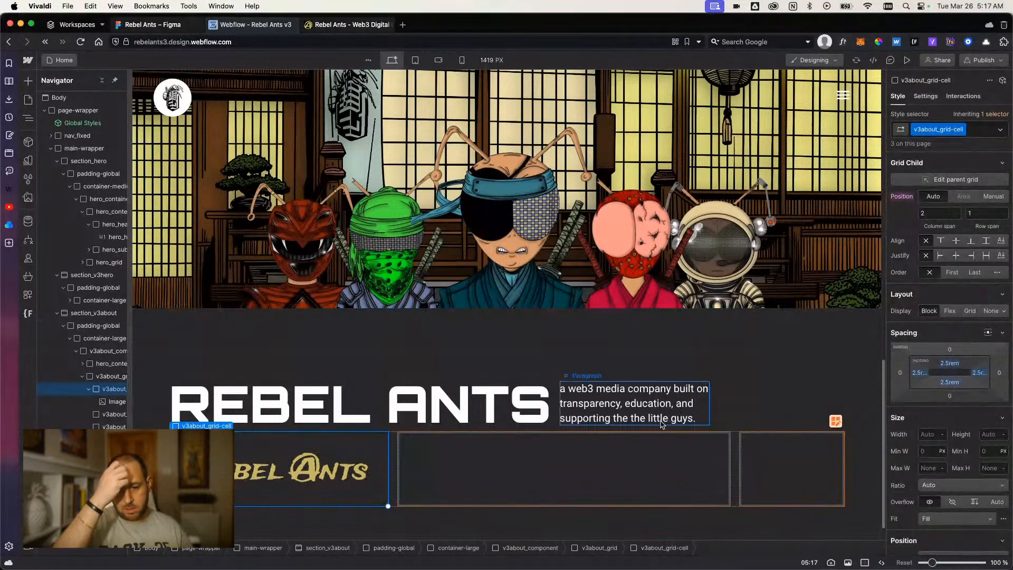
Set the v3about_grid-cell padding to 3rem on all four sides.
scroll(477, 476, down, 1)
click(429, 515)
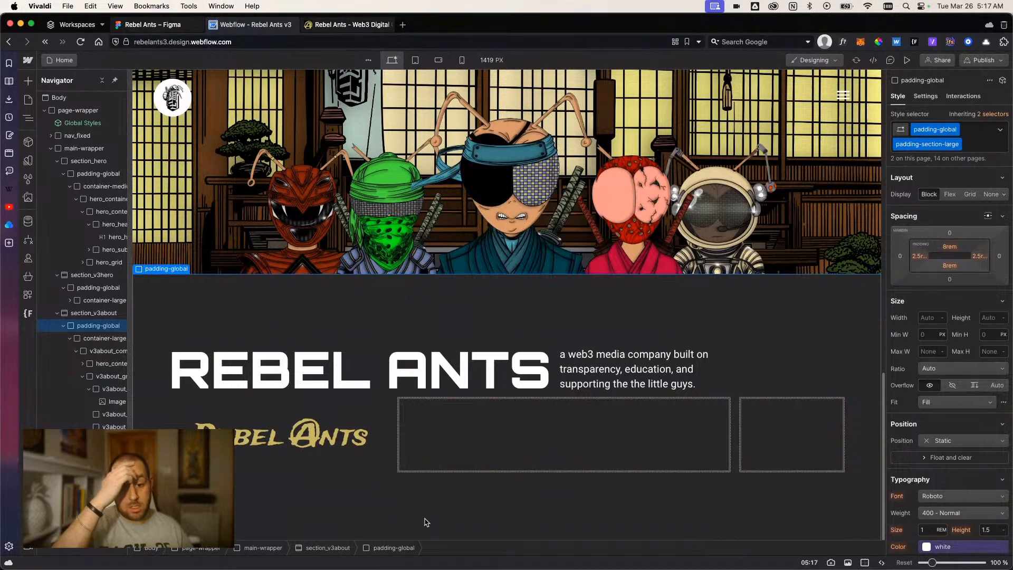
click(328, 462)
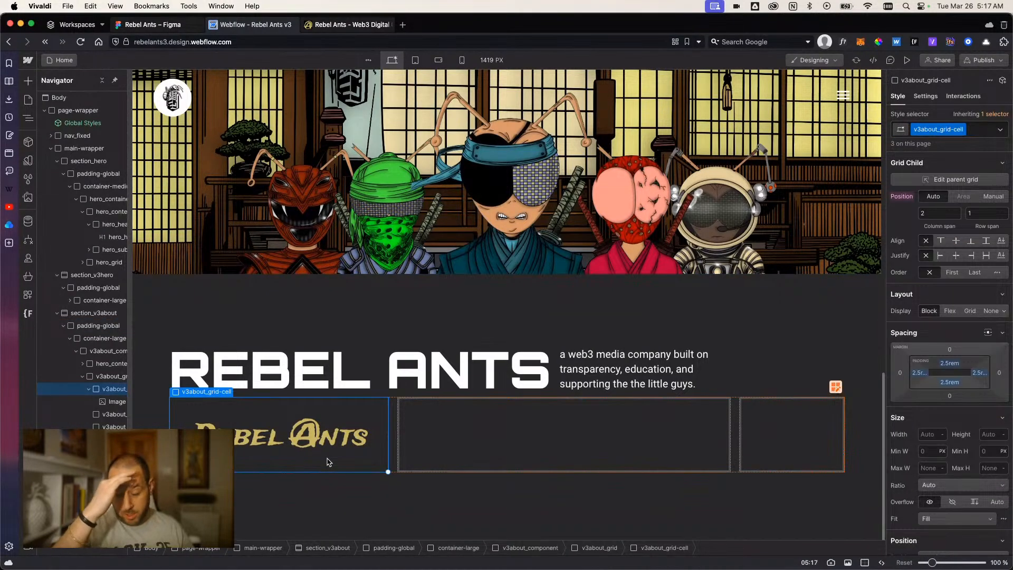
click(919, 372)
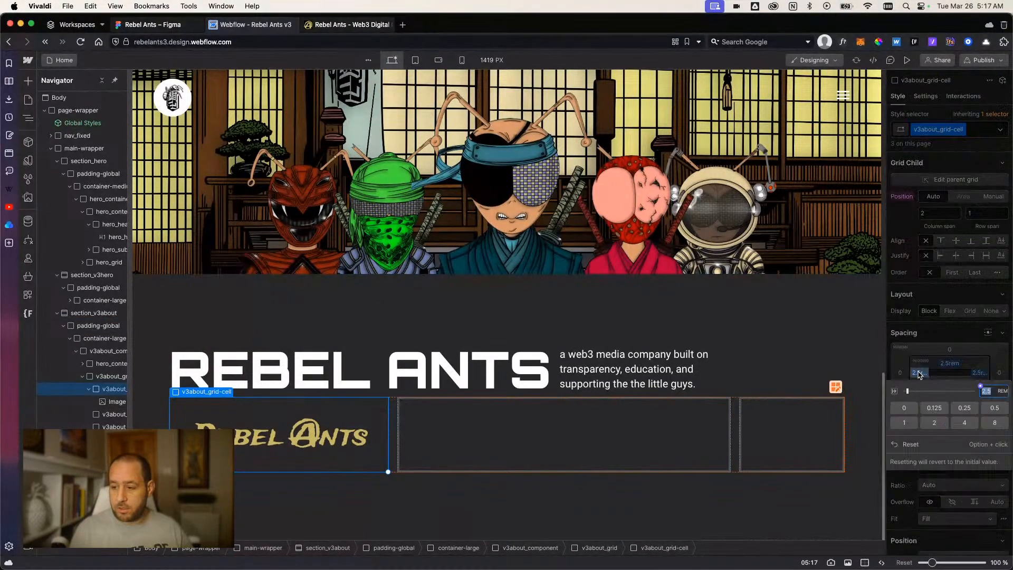
text(3)
key(Return)
click(919, 373)
click(919, 372)
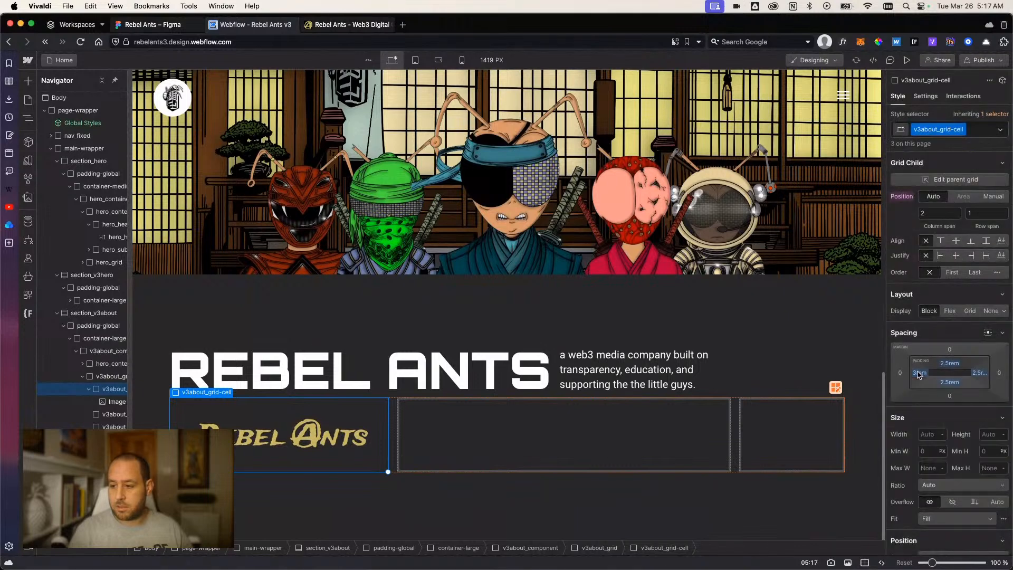
shift+click(919, 372)
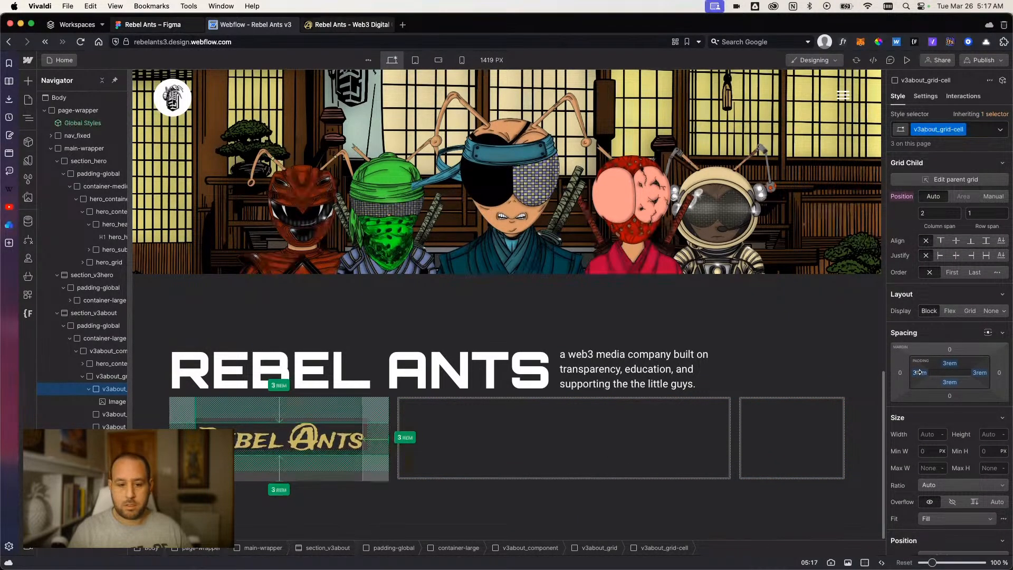
click(383, 511)
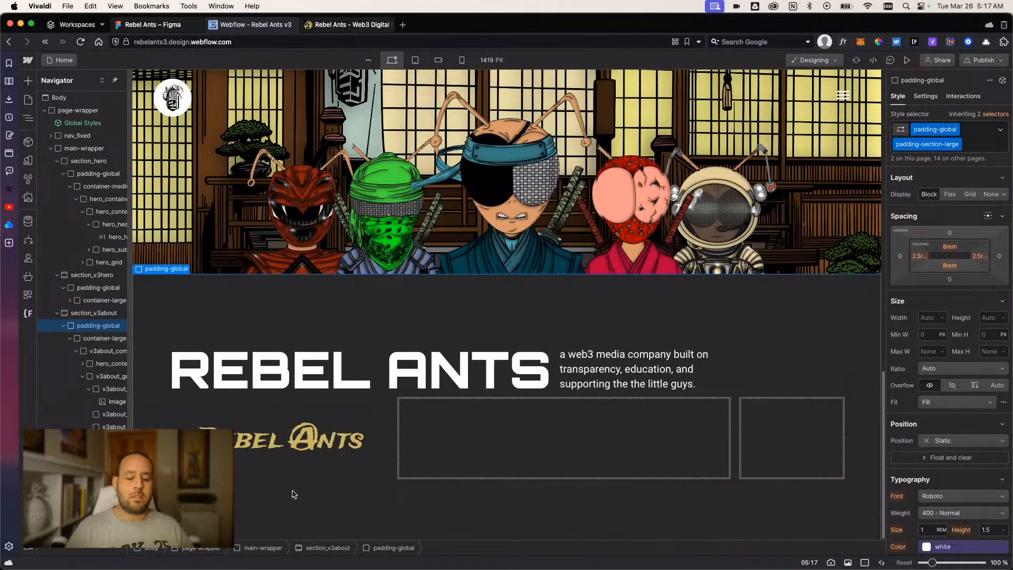
Select the middle cell of v3about_grid, and copy the original Rebel Ants collection description from the rebelants.io site.
click(250, 463)
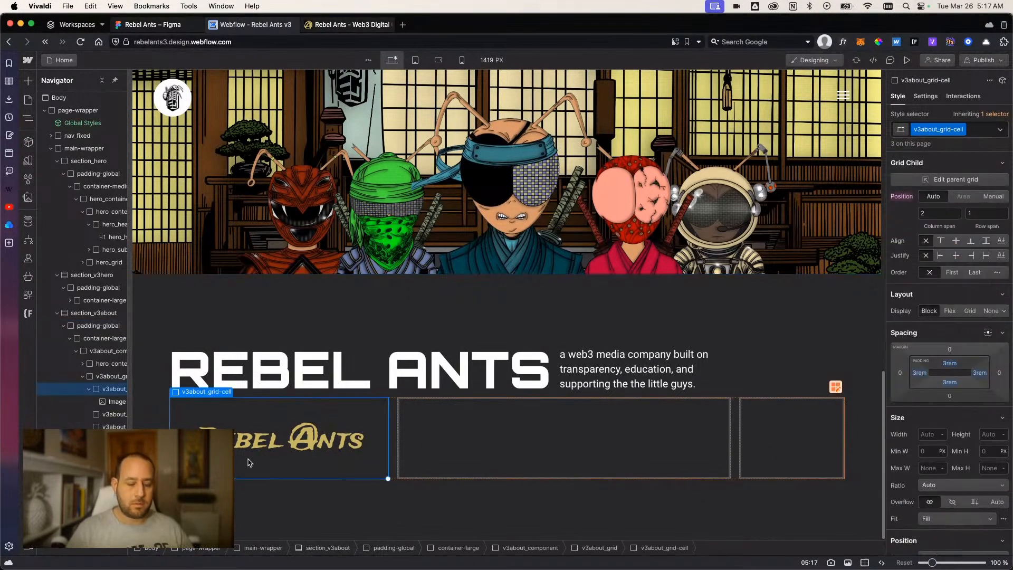
click(451, 457)
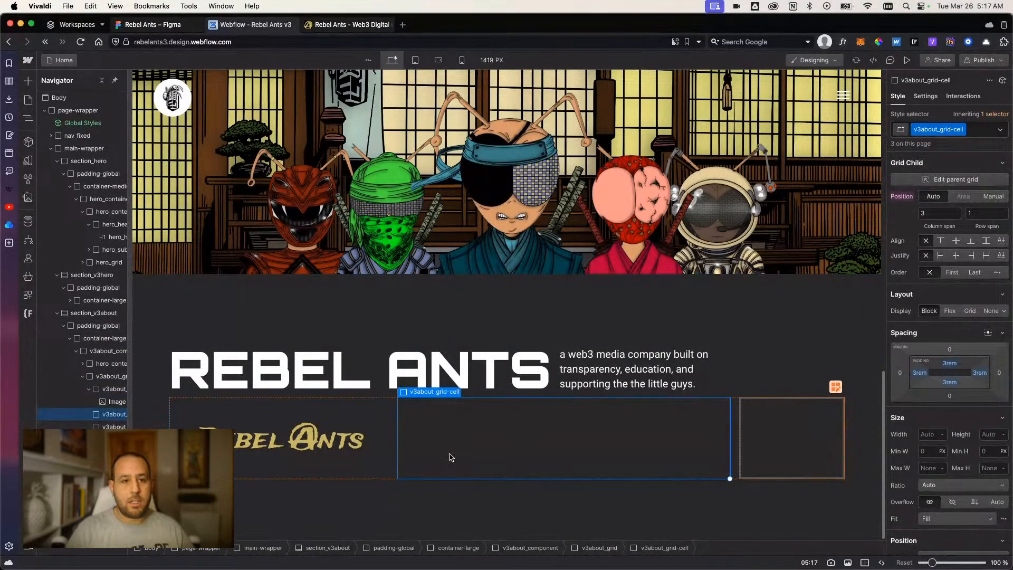
click(332, 25)
scroll(363, 236, down, 10)
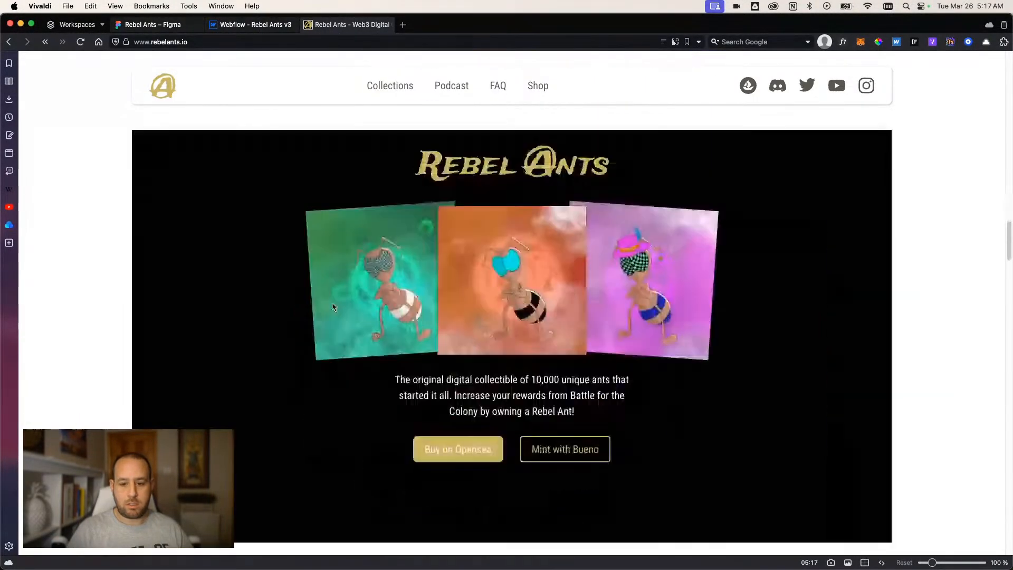
scroll(401, 345, down, 1)
drag(396, 343, 586, 379)
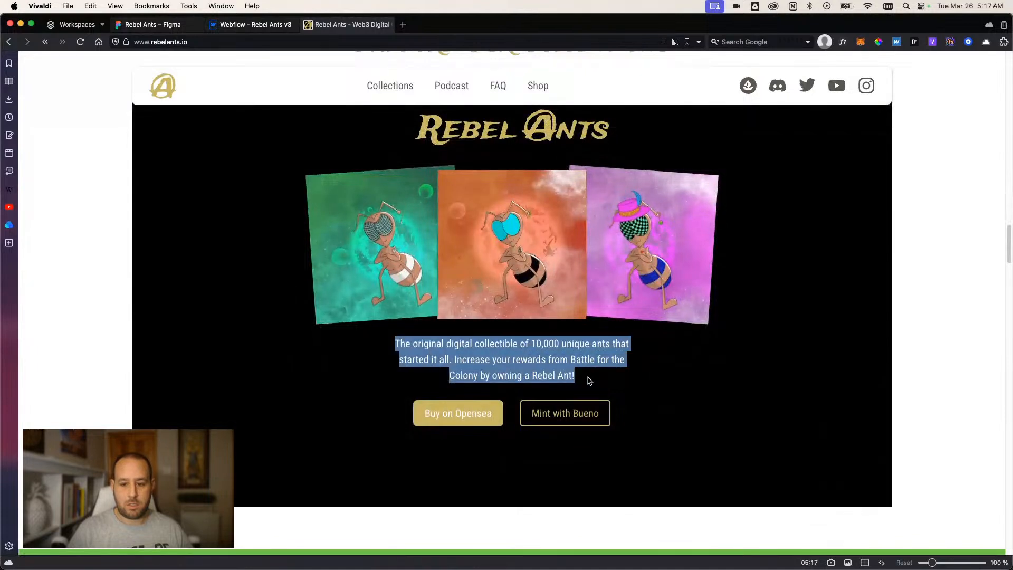
right_click(486, 360)
click(501, 373)
scroll(488, 375, down, 5)
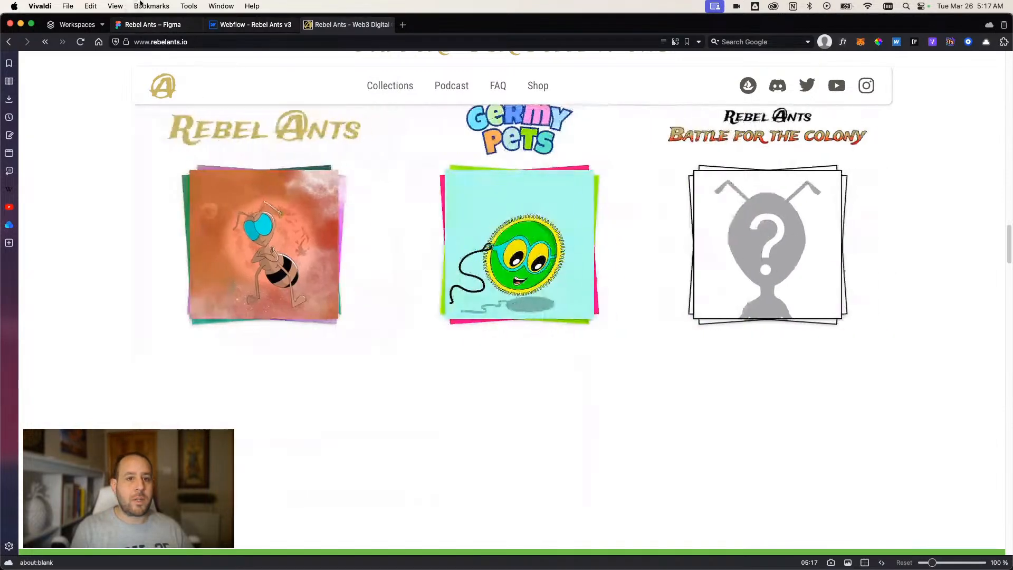
Back in Webflow, insert a Paragraph element inside the middle cell of v3about_grid.
click(250, 24)
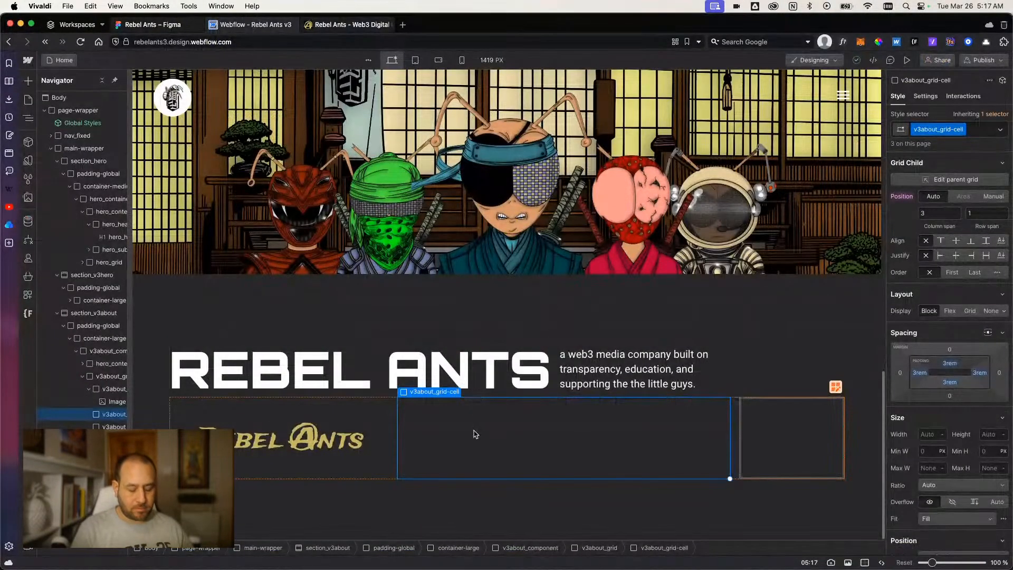
key(super+k)
text(poa)
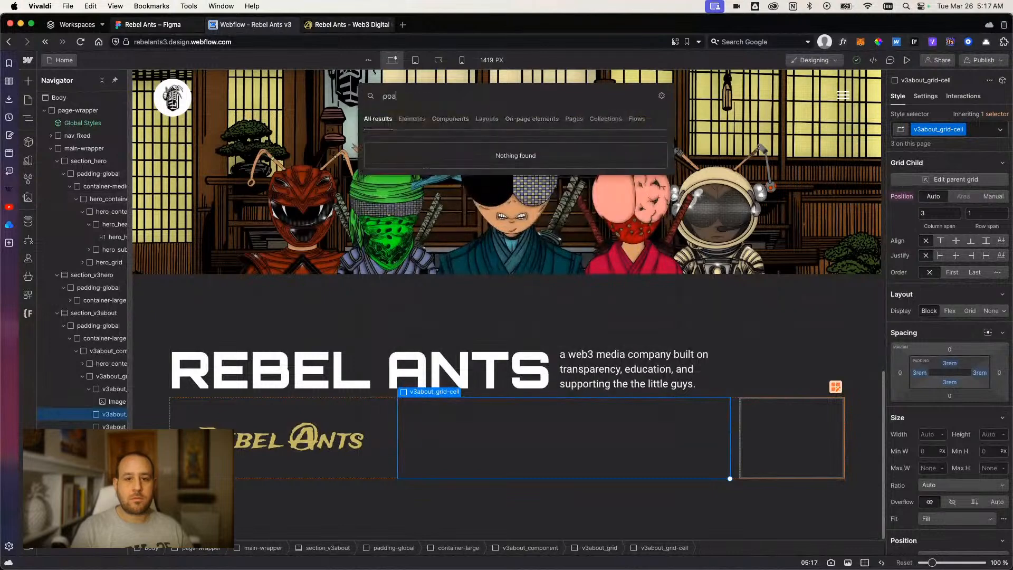
text(r)
key(BackSpace)
key(BackSpace)
key(BackSpace)
text(ara)
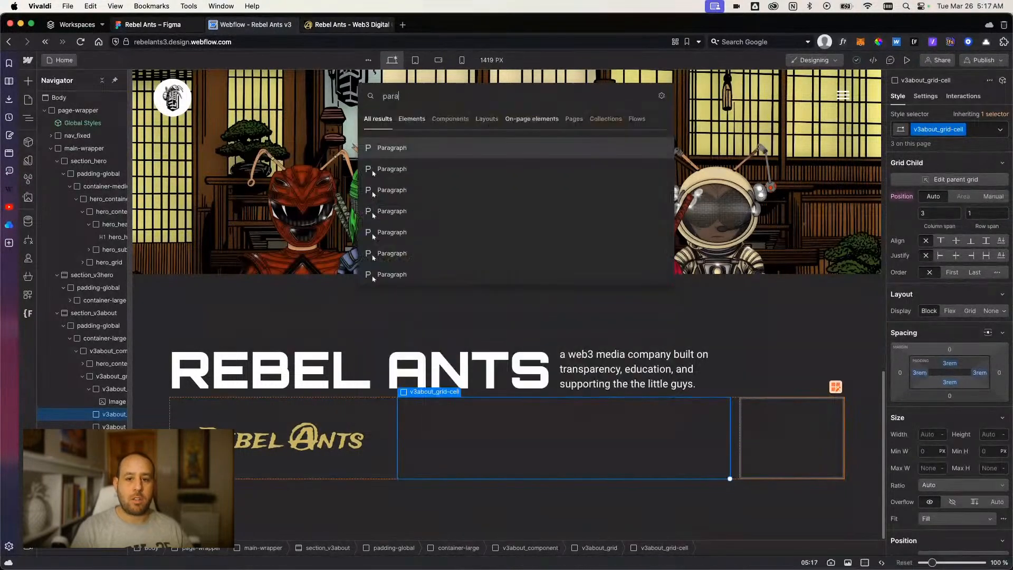
key(Return)
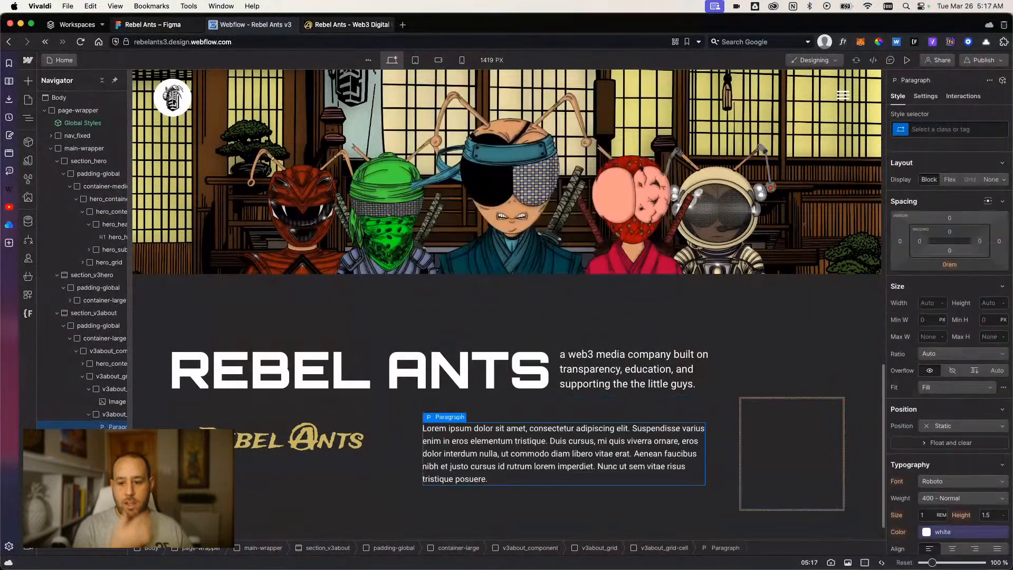
Replace the new paragraph's placeholder text with the copied Rebel Ants collection description.
double_click(455, 464)
key(super+v)
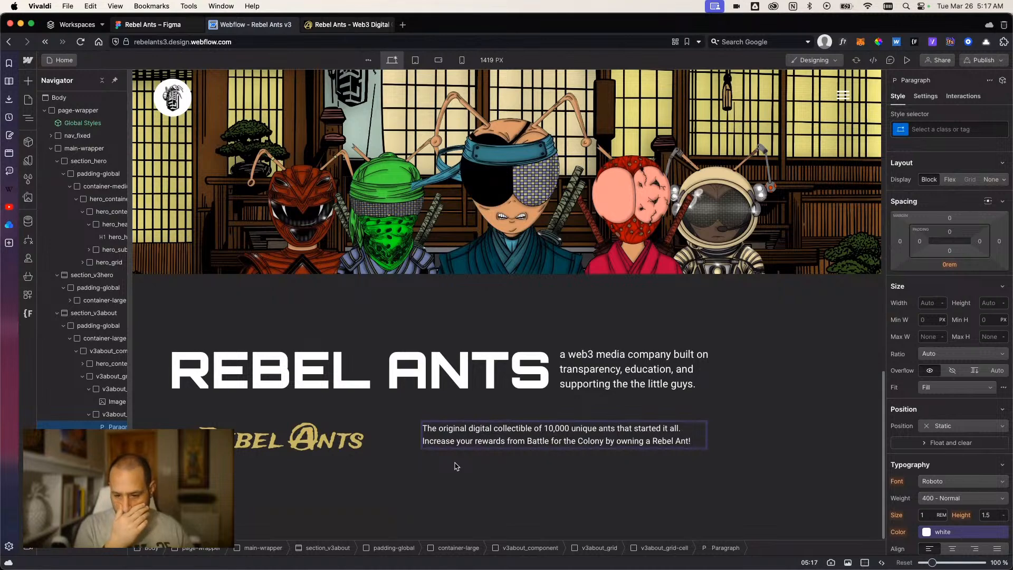
click(455, 467)
click(450, 520)
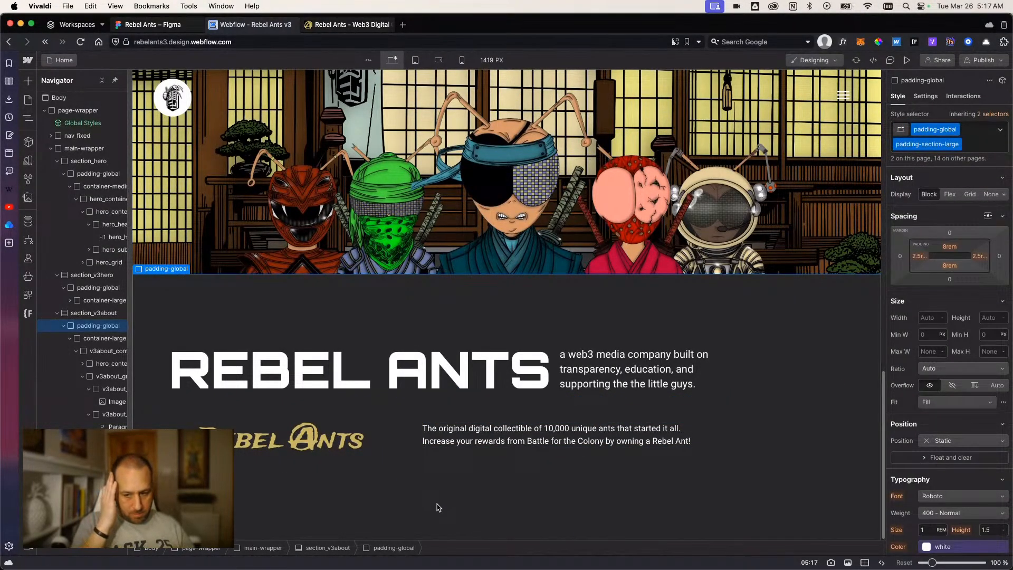
Select the third cell of v3about_grid, and open the Bueno minting and OpenSea collection pages from the rebelants.io Rebel Ants card.
click(760, 446)
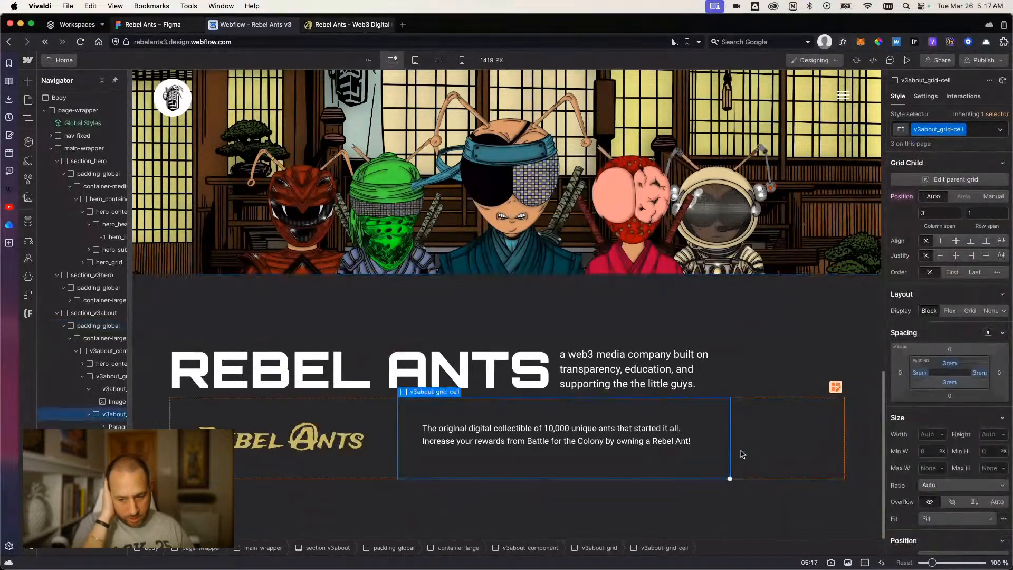
click(761, 451)
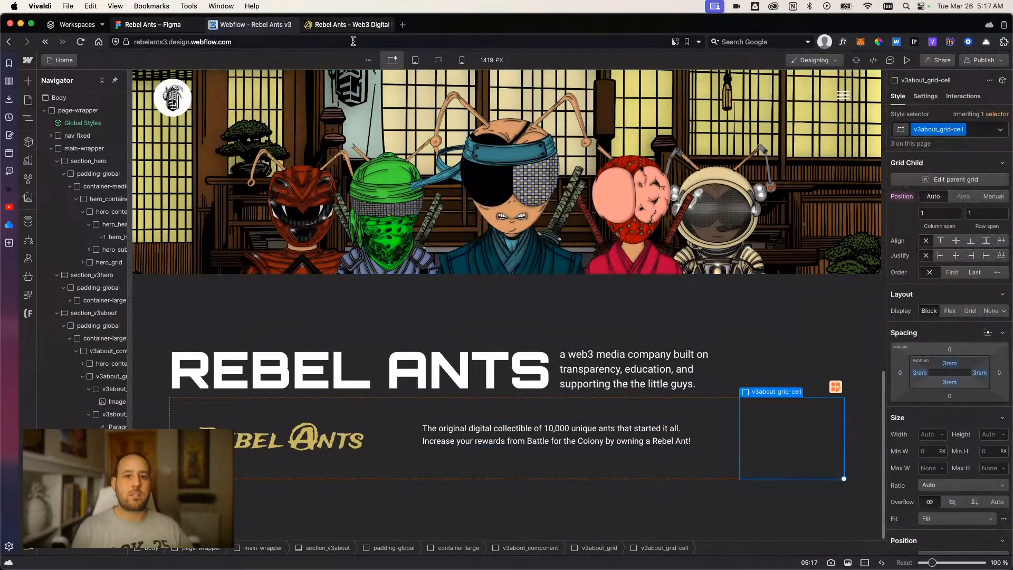
click(387, 28)
click(296, 265)
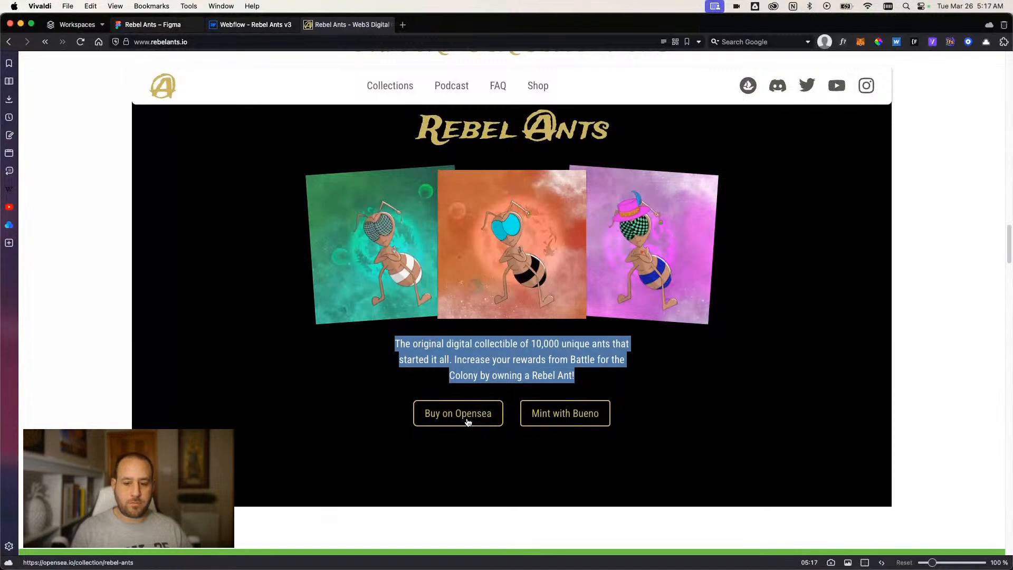
click(544, 416)
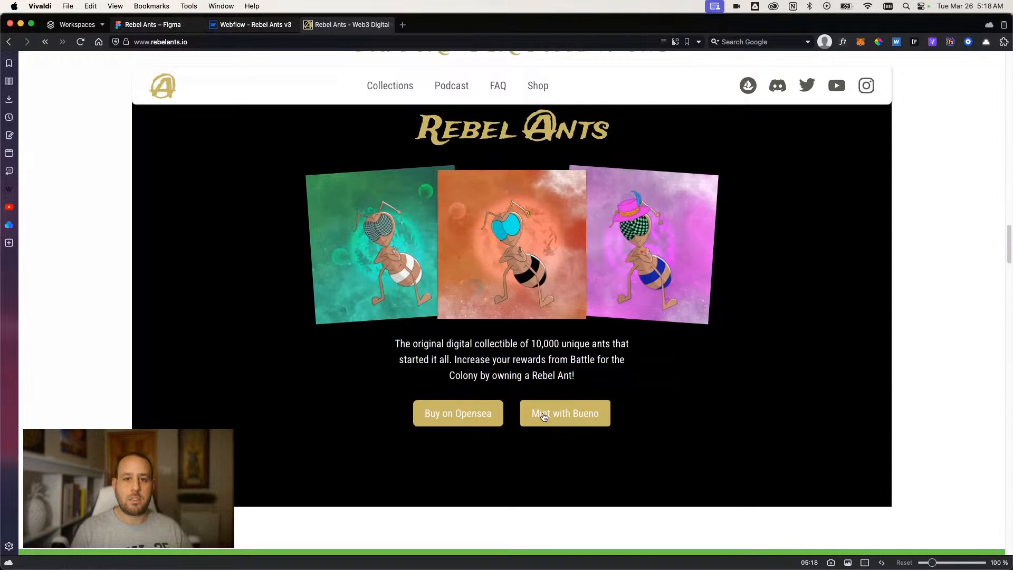
click(539, 415)
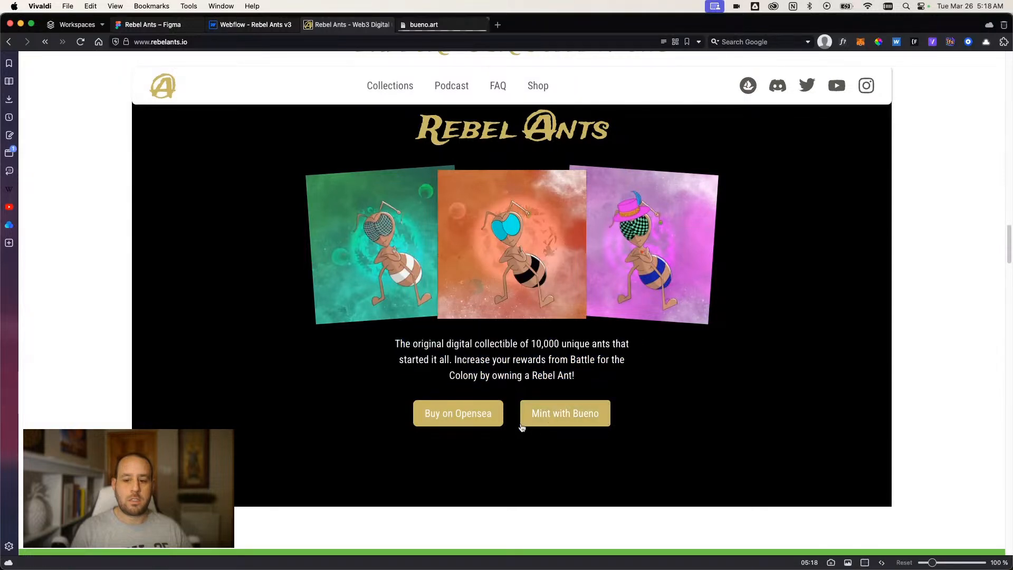
click(463, 416)
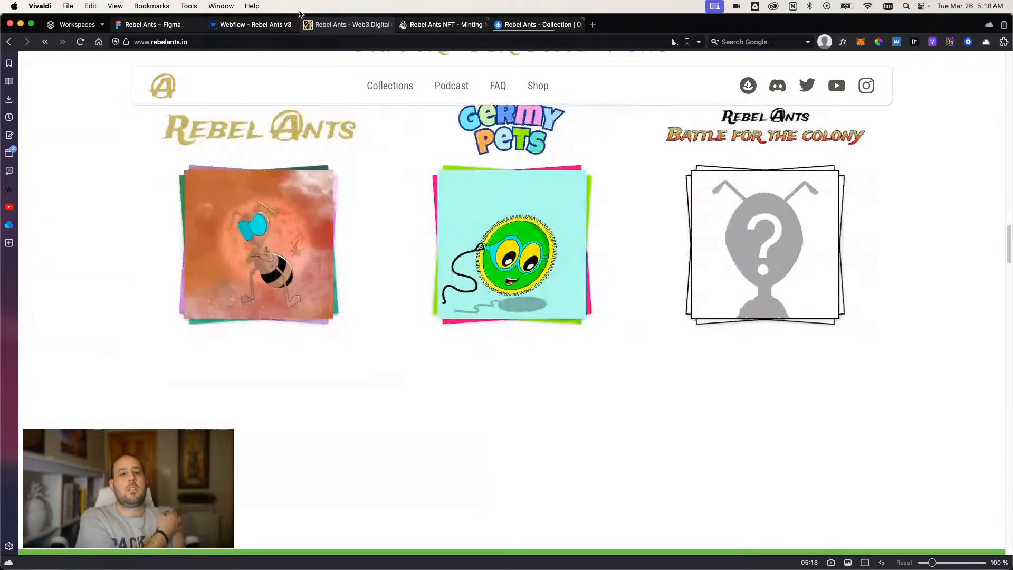
Examine the Figma card layout, the OpenSea collection page and the two buttons on the live Rebel Ants card.
click(251, 24)
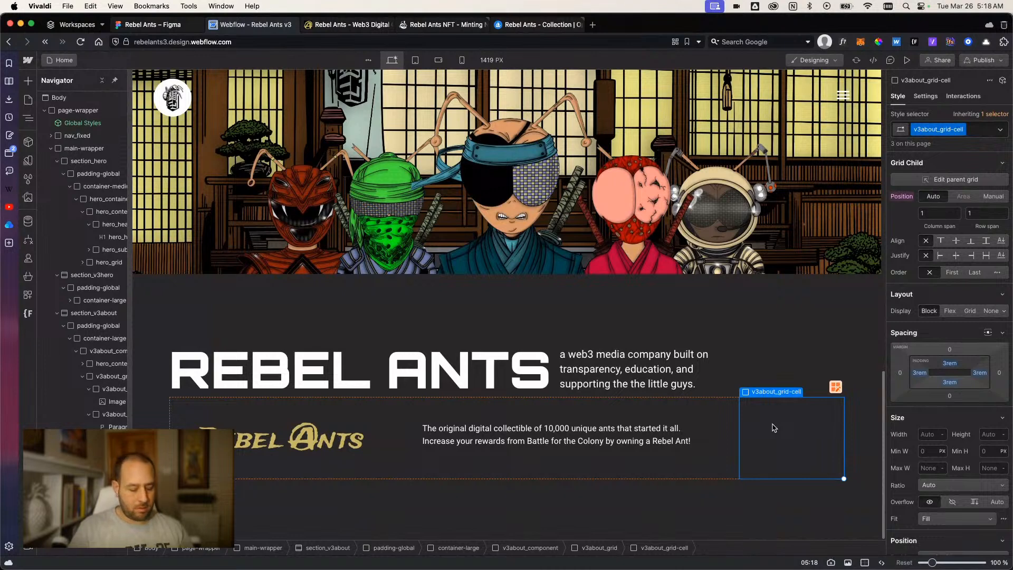
scroll(549, 348, down, 1)
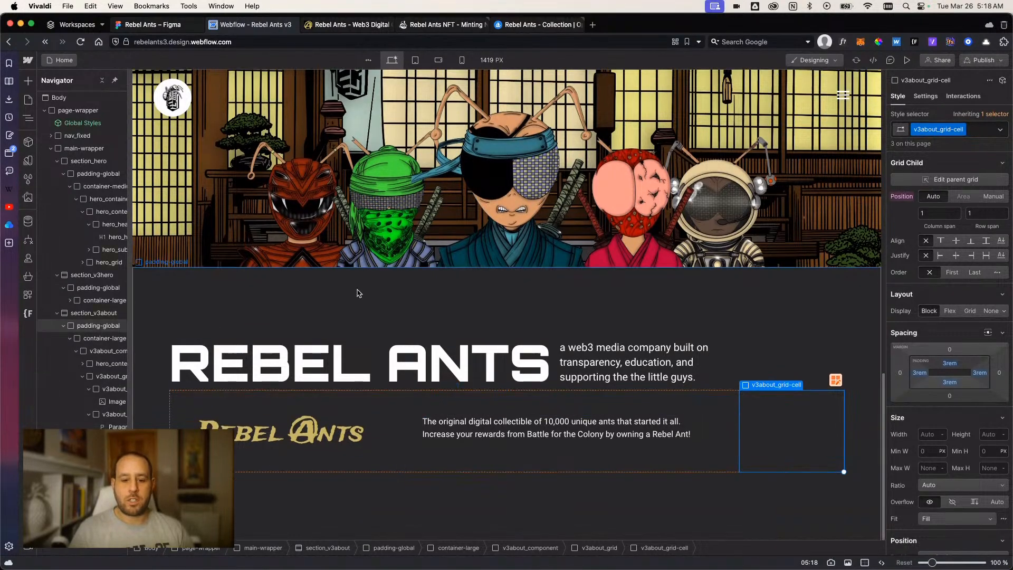
click(153, 25)
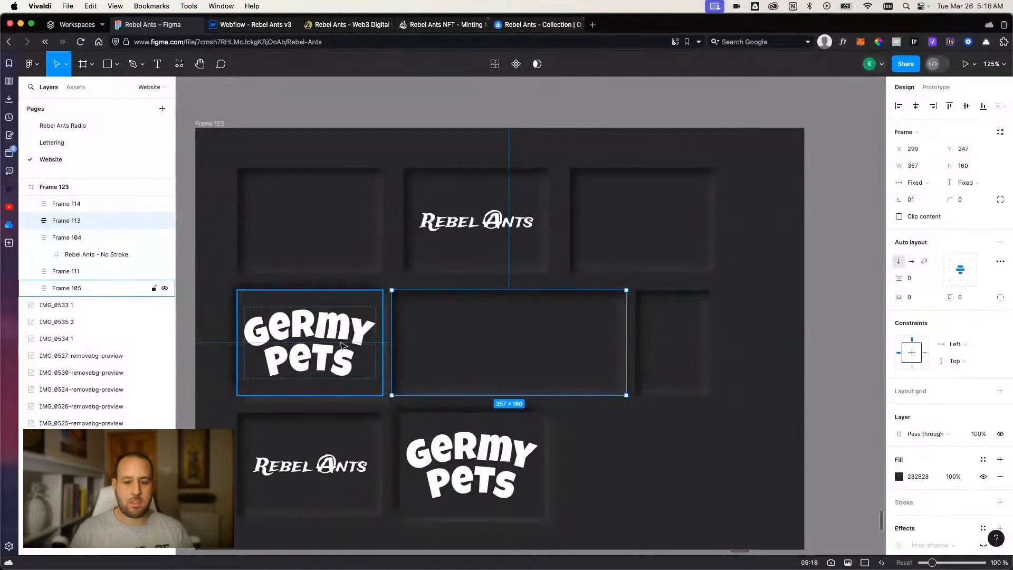
click(508, 26)
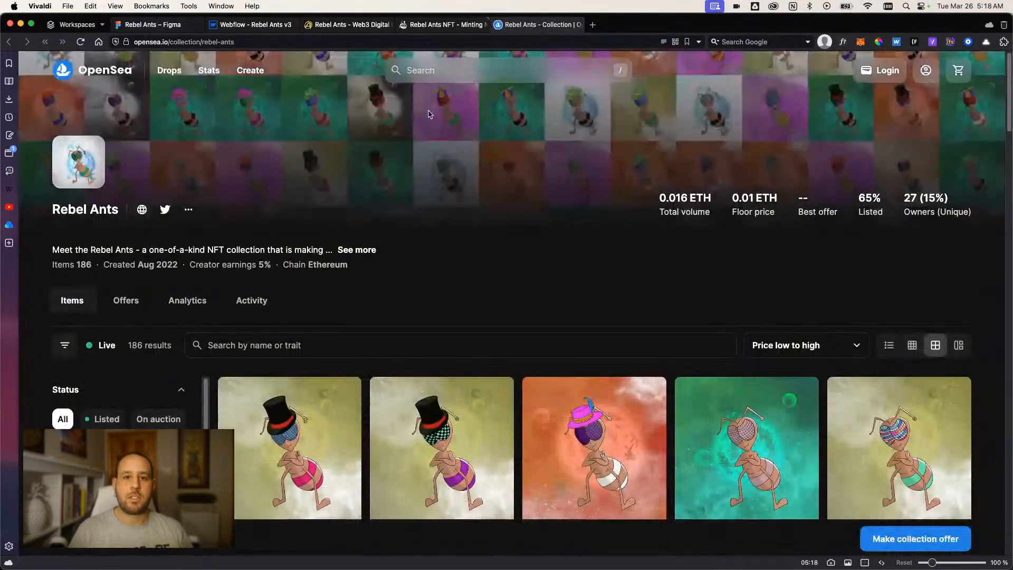
click(259, 25)
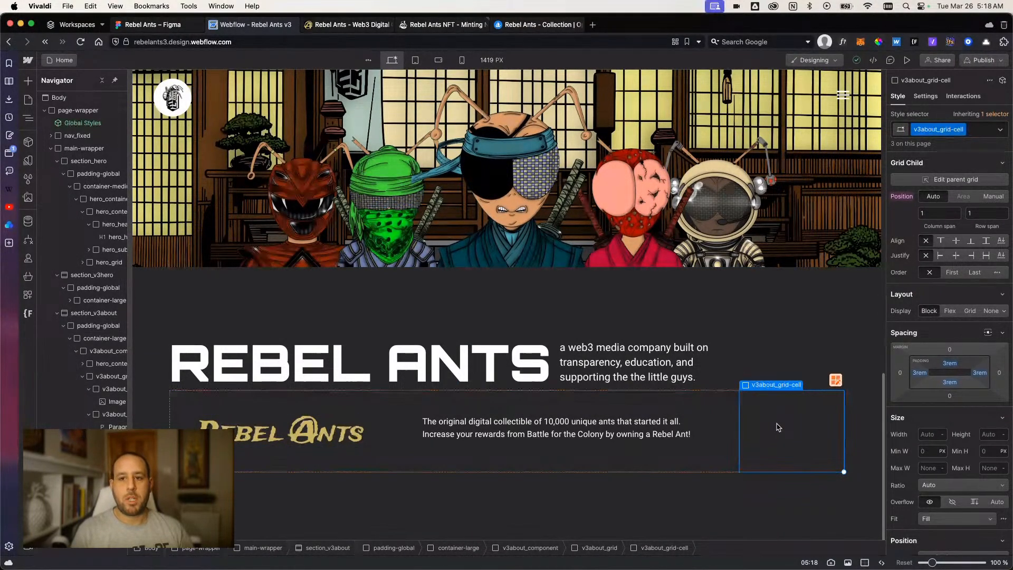
mouse_move(531, 31)
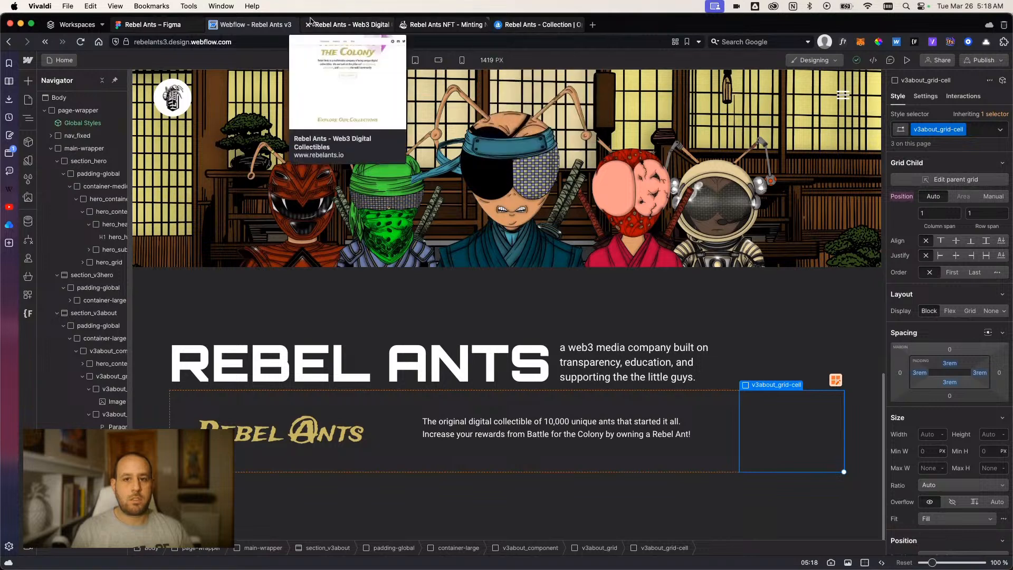
click(359, 25)
mouse_move(384, 405)
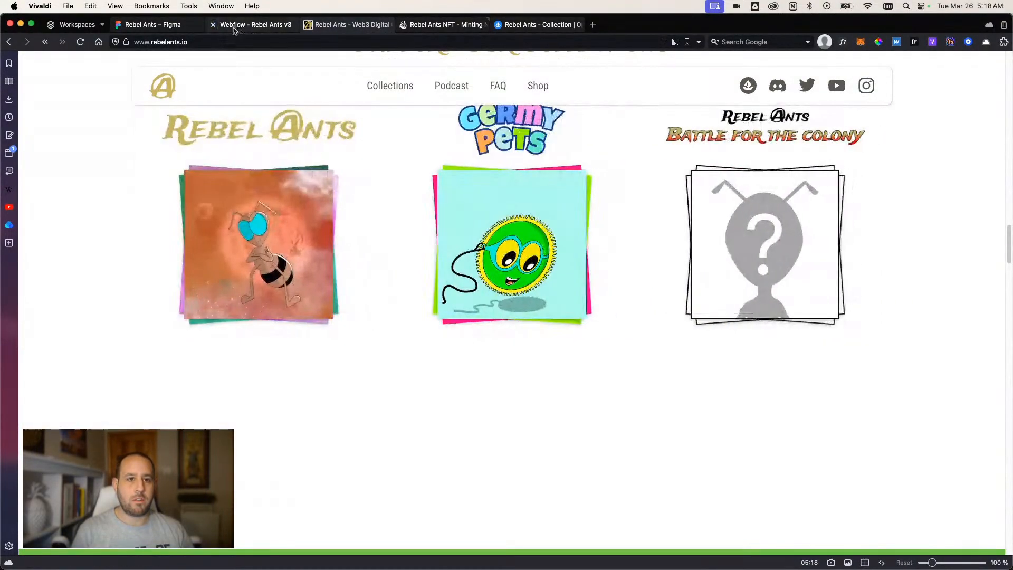
In Webflow, add the combo class v1 to the third grid cell and set its display to a grid with 1 column and 2 rows.
click(241, 24)
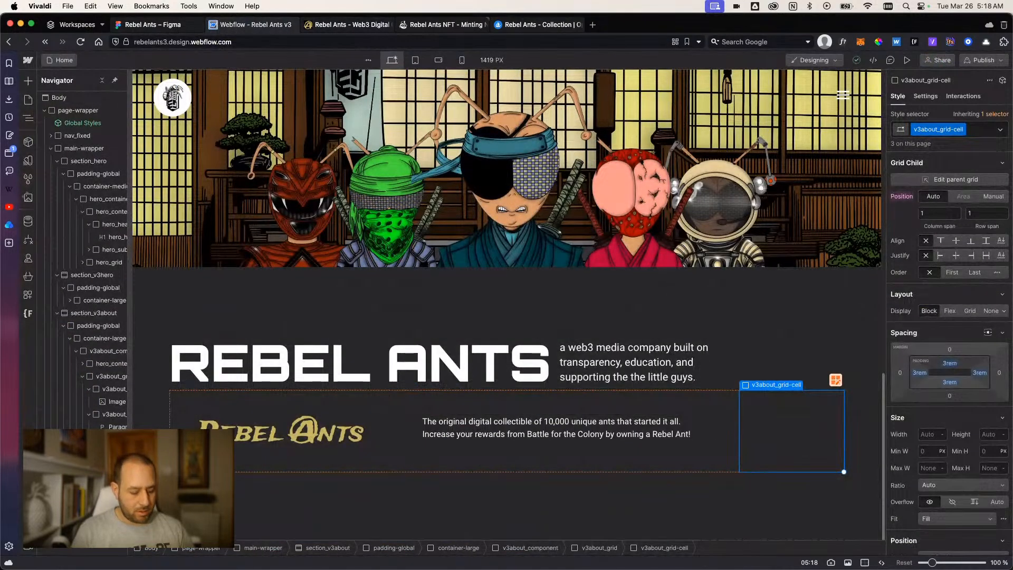
click(975, 132)
text(v1)
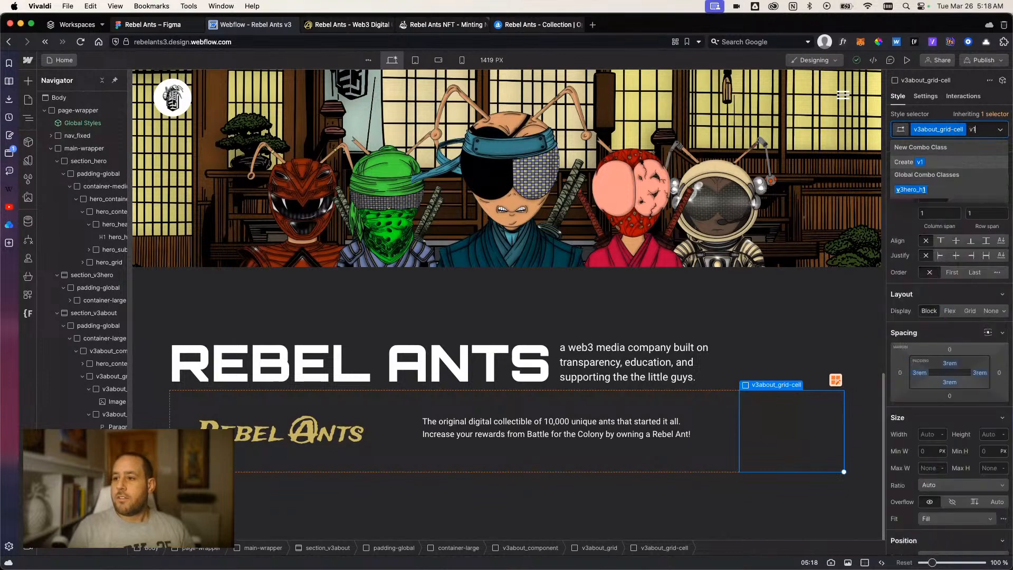
key(Return)
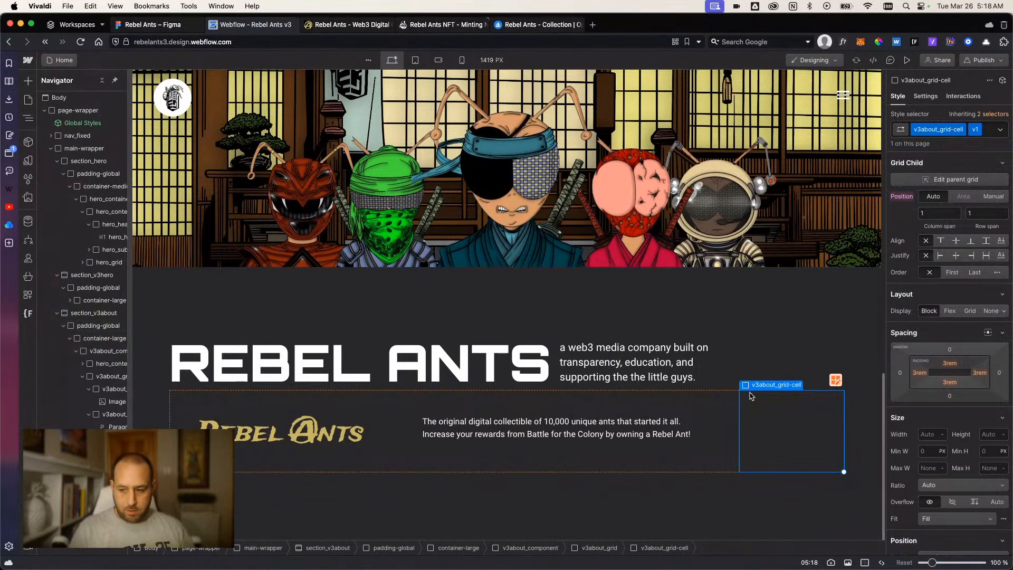
click(974, 312)
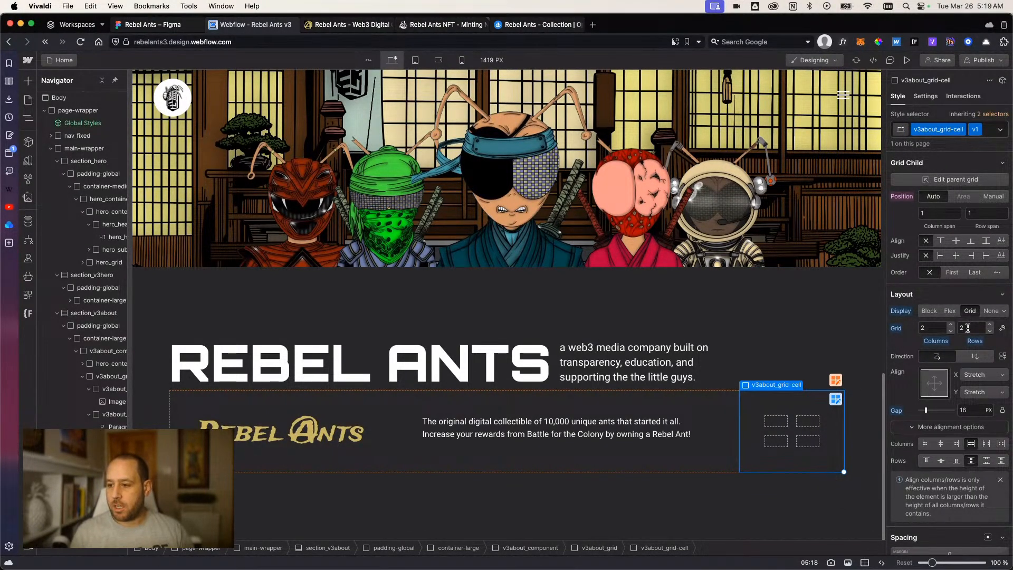
click(950, 330)
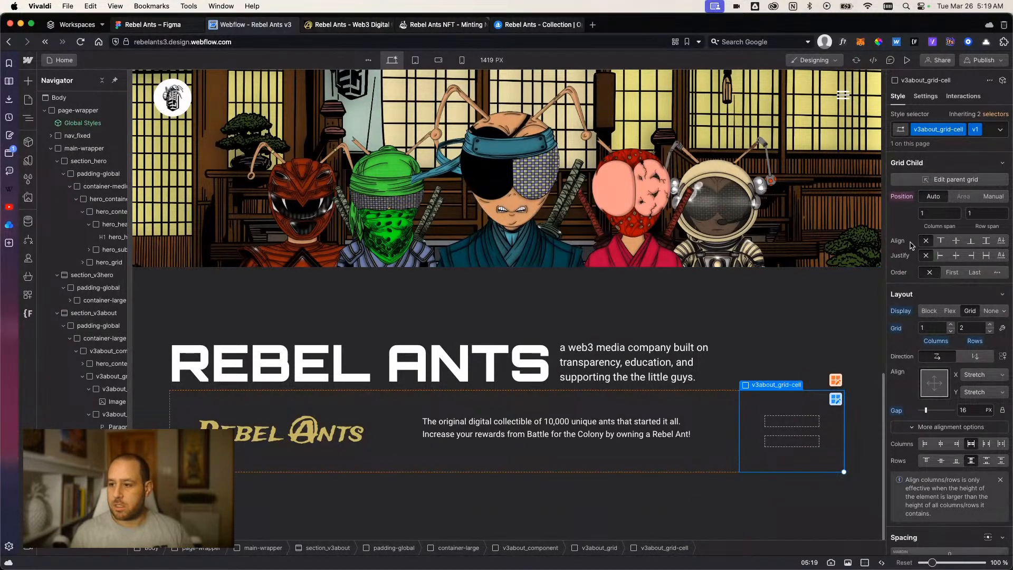
Set the v1 grid cell's padding to 1.5rem on all four sides.
scroll(934, 332, down, 7)
scroll(933, 359, up, 1)
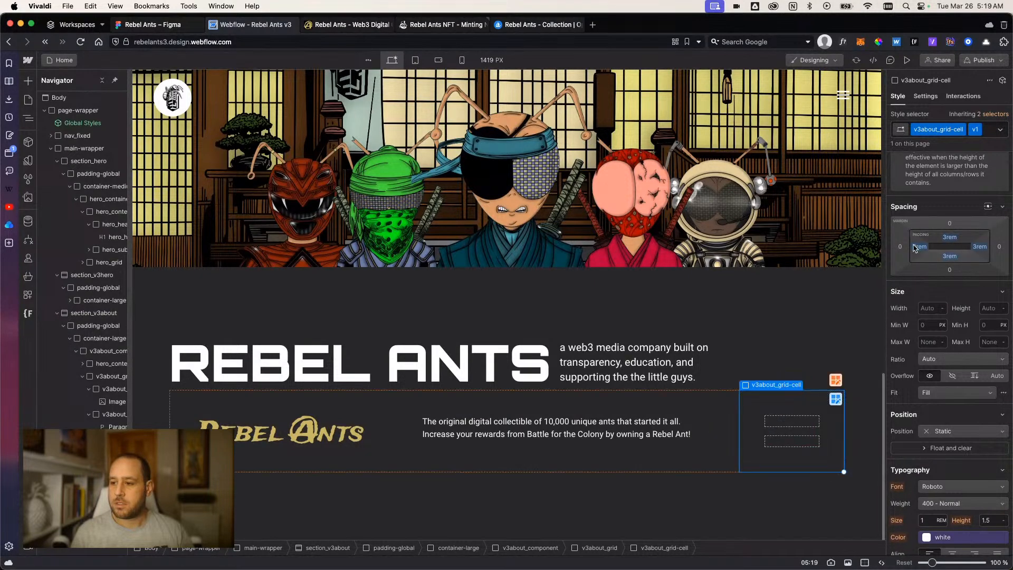
mouse_move(917, 249)
shift+mouse_down()
mouse_move(906, 249)
mouse_move(917, 253)
shift+mouse_up()
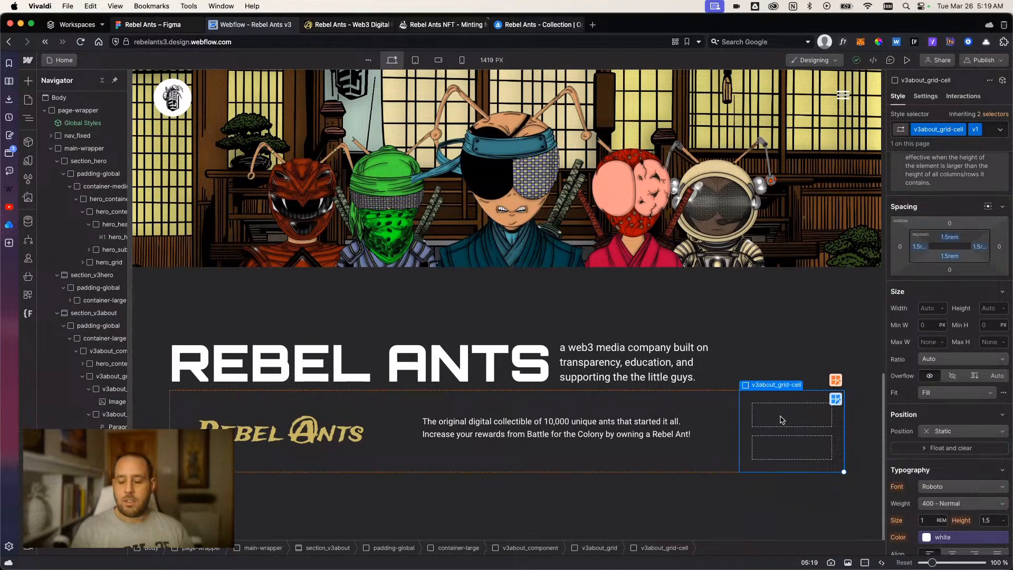
Add two button elements to the v1 grid cell, one in each row.
key(super+k)
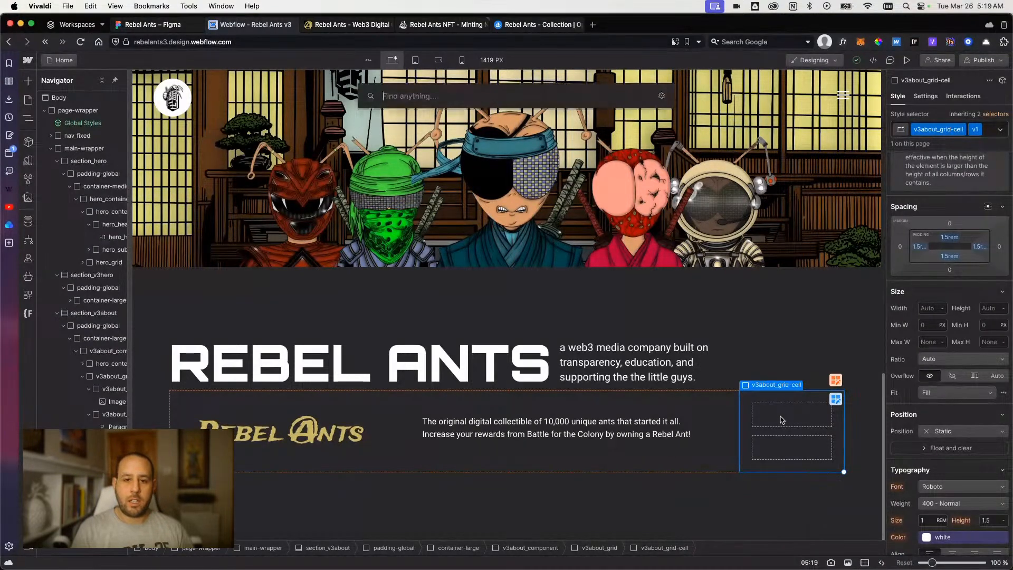
text(but)
key(Return)
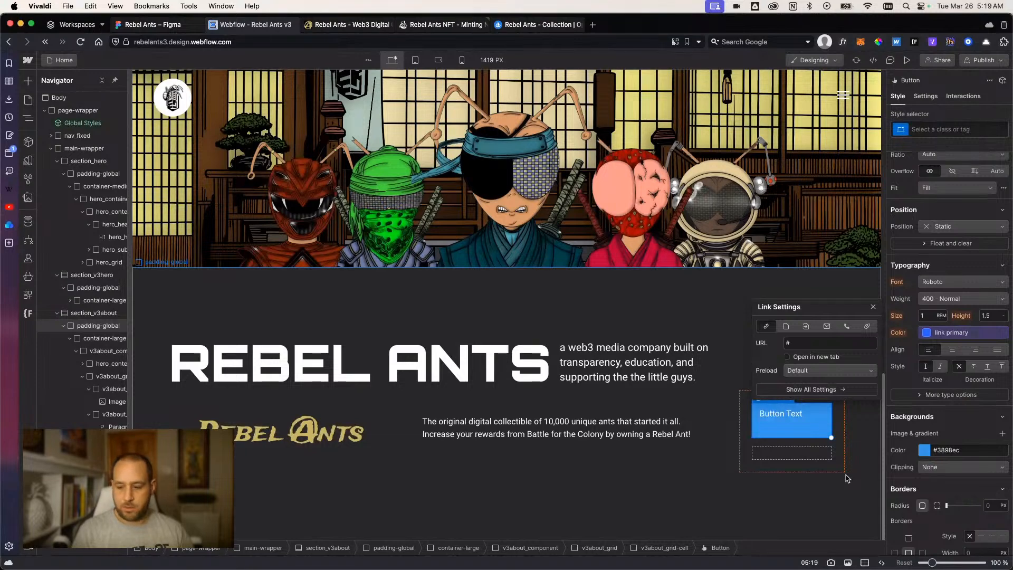
click(873, 439)
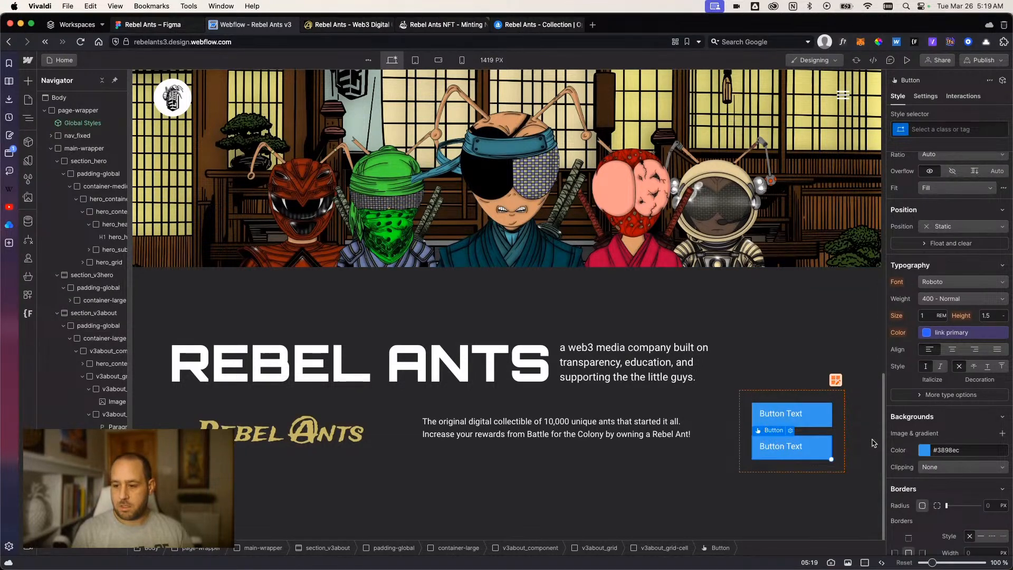
click(863, 454)
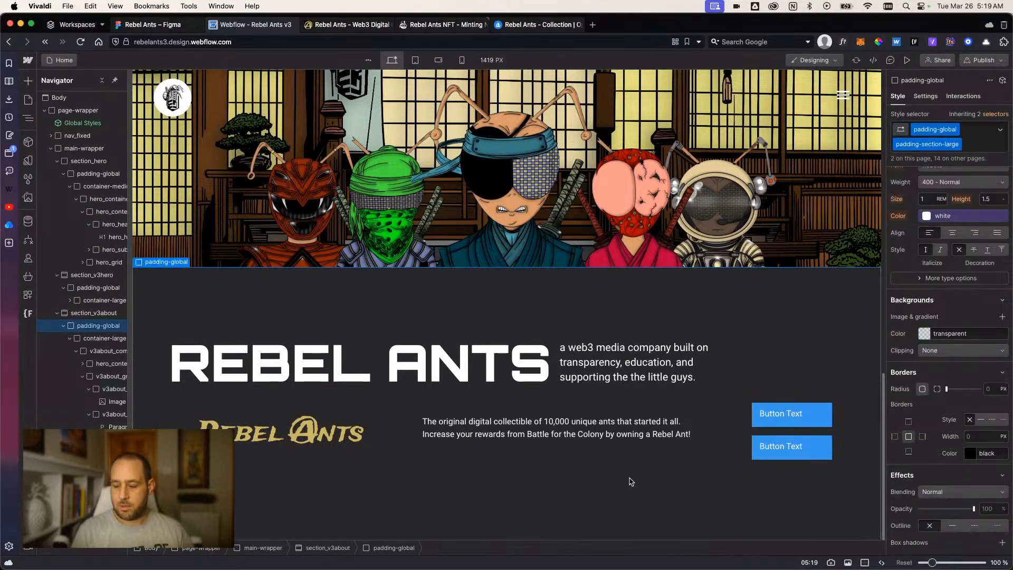
Center the text alignment of the v1 grid cell that holds the two buttons.
click(824, 417)
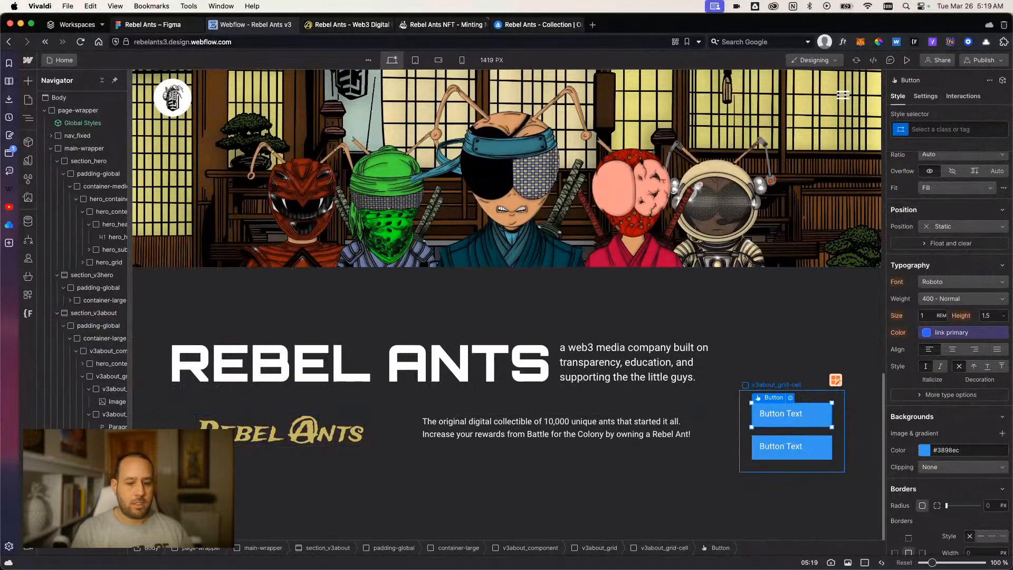
click(838, 431)
scroll(918, 359, down, 3)
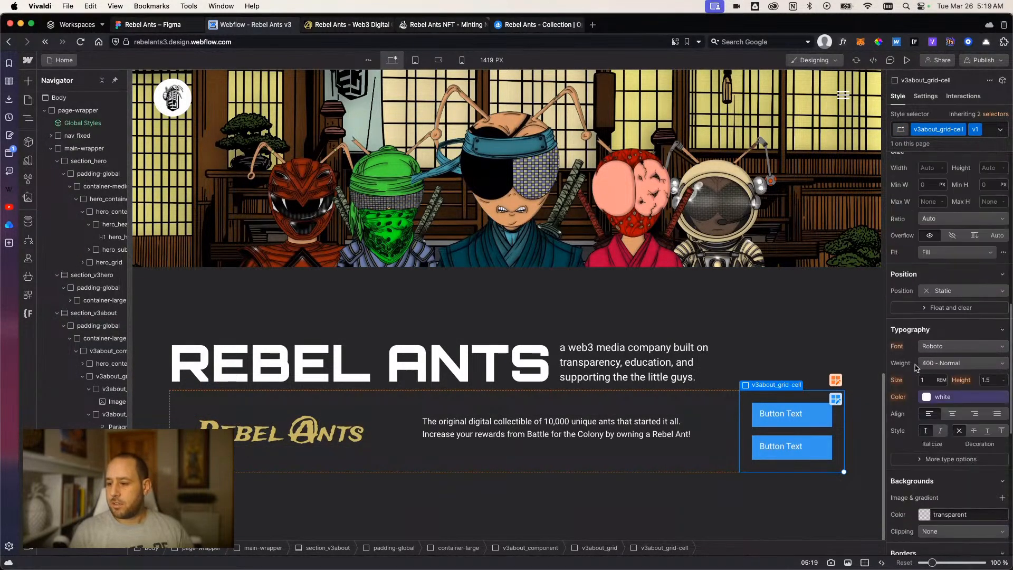
click(953, 415)
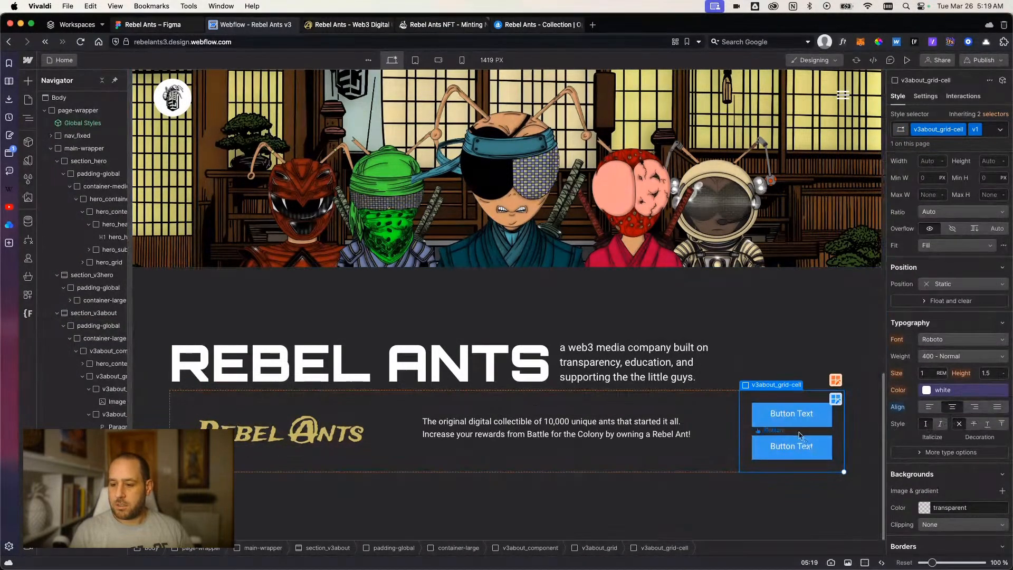
Replace the upper button's placeholder text with "Mint with Bueno".
click(780, 412)
double_click(780, 412)
triple_click(780, 412)
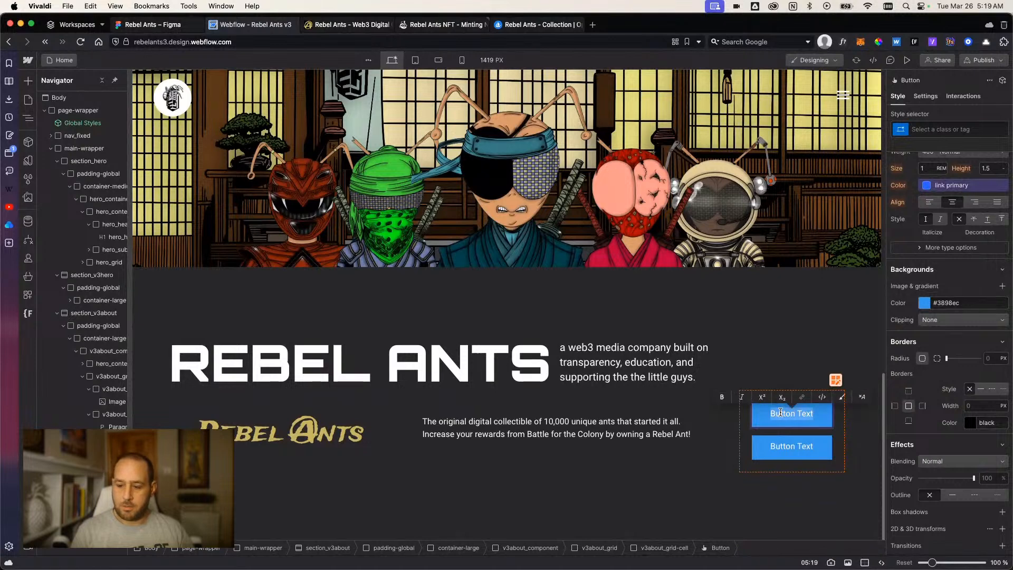
text(Min)
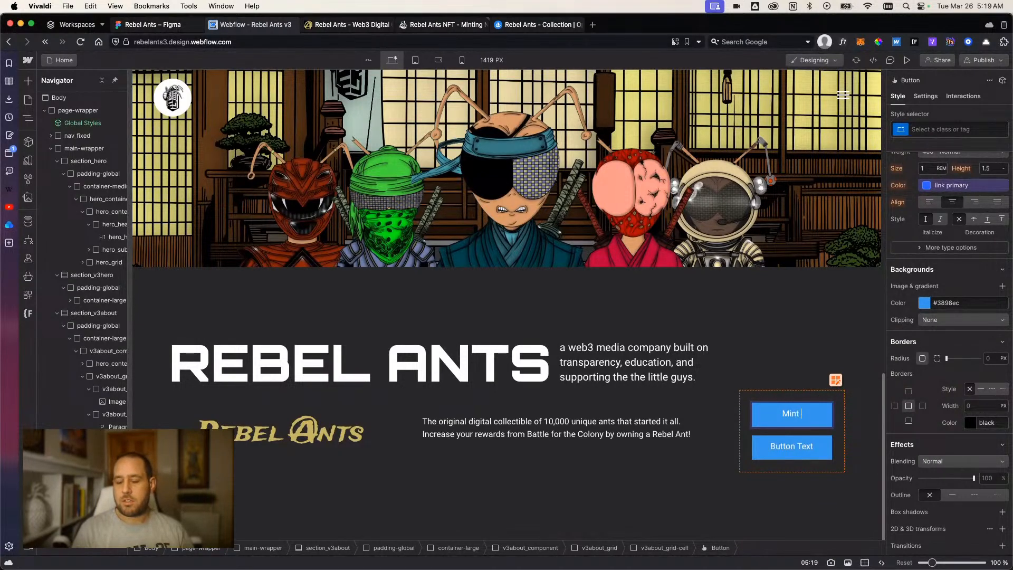
text(t with Bueno)
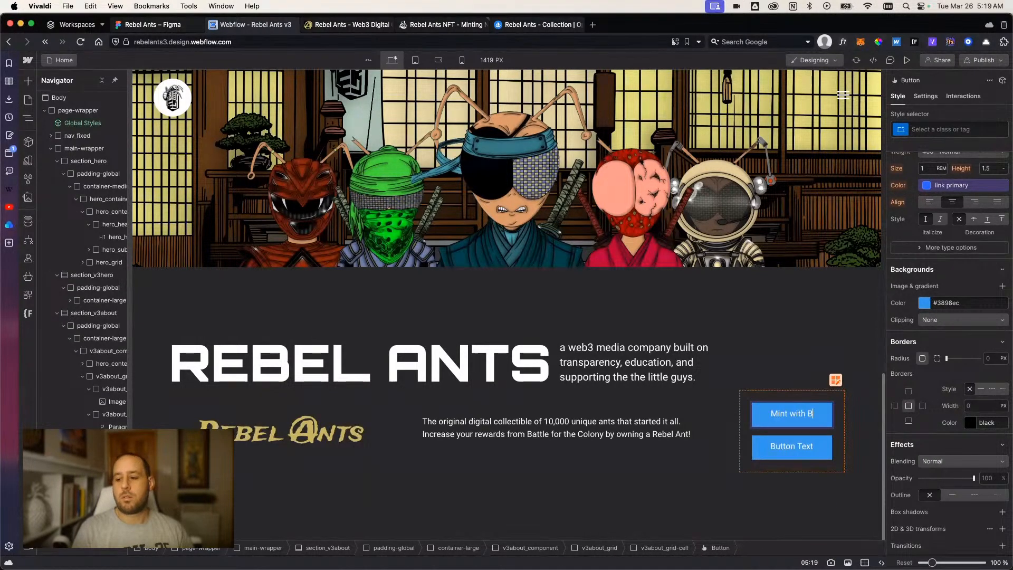
Replace the lower button's placeholder text with "Buy on OpenSea".
triple_click(789, 444)
text(Buy on Op)
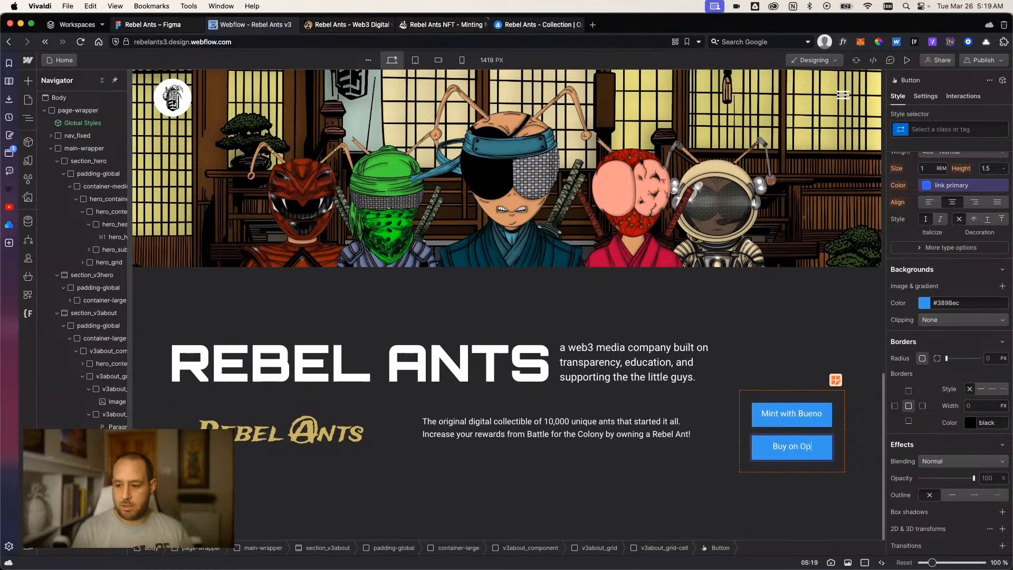
text(enSea)
click(716, 496)
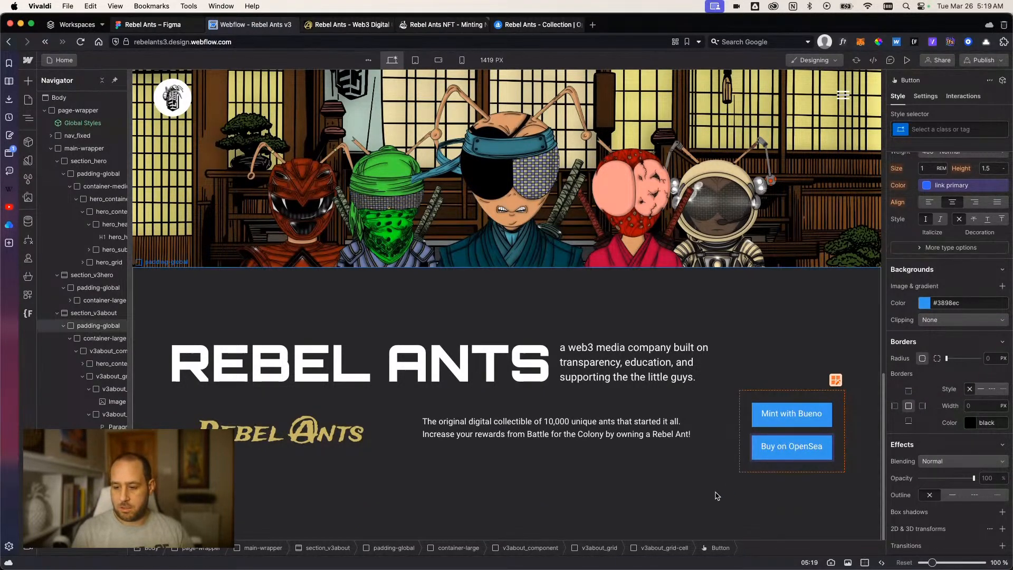
click(761, 426)
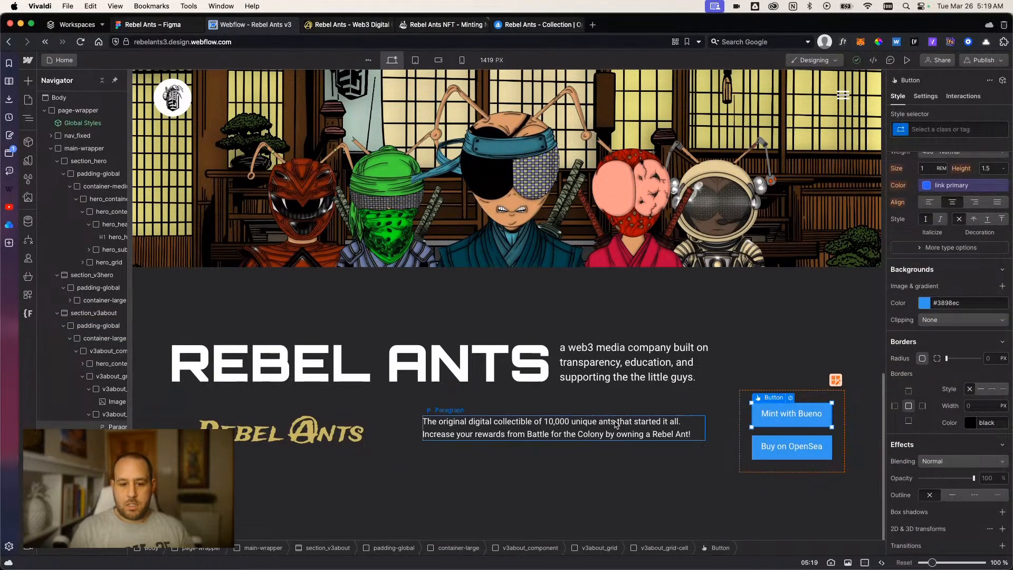
click(851, 431)
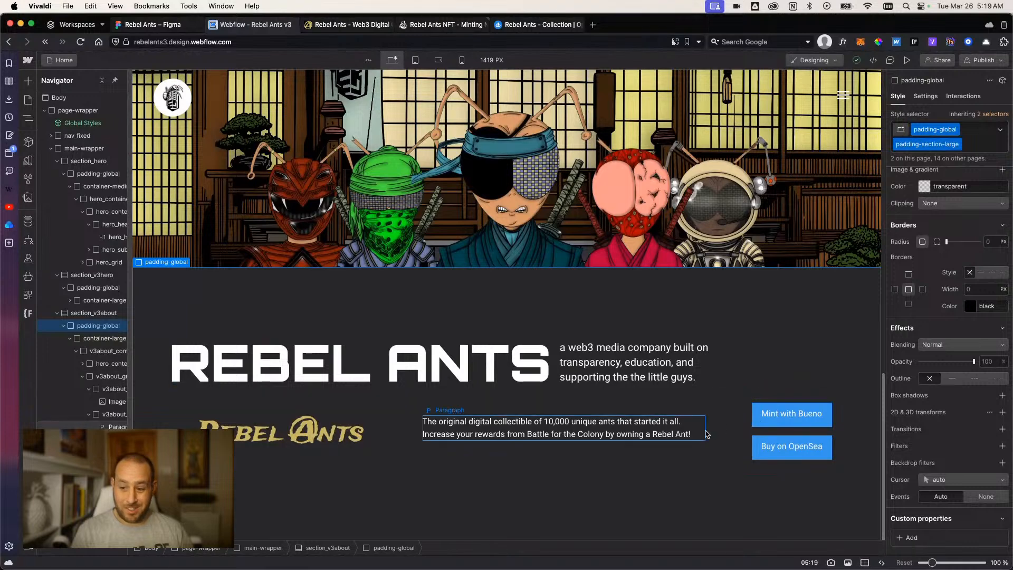
click(760, 425)
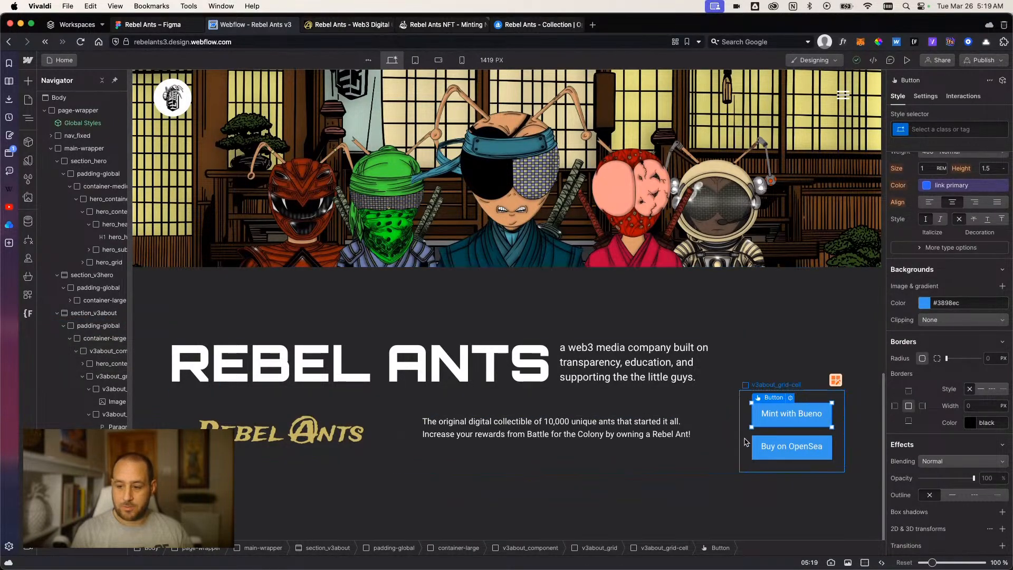
click(745, 441)
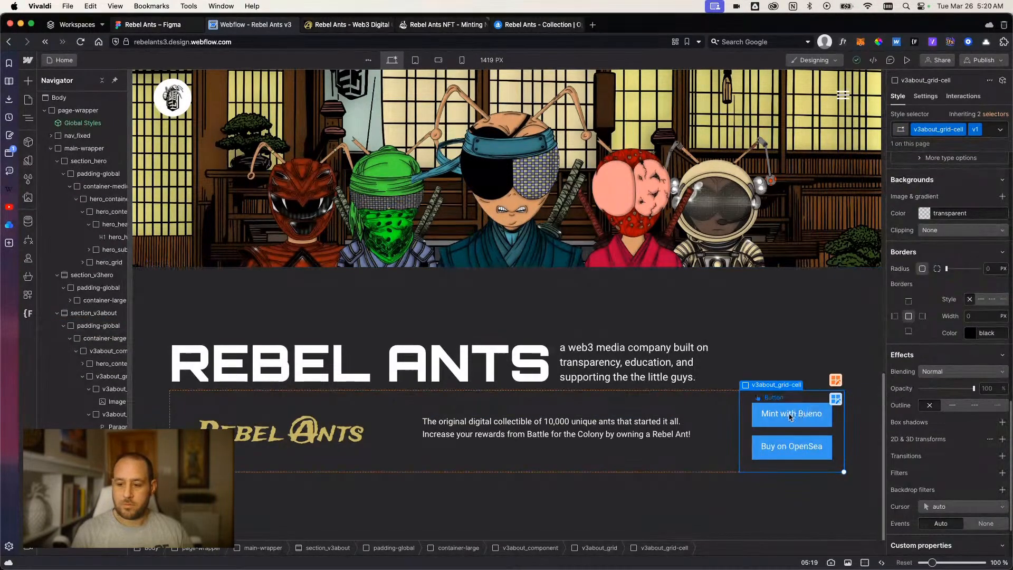
click(763, 425)
click(749, 420)
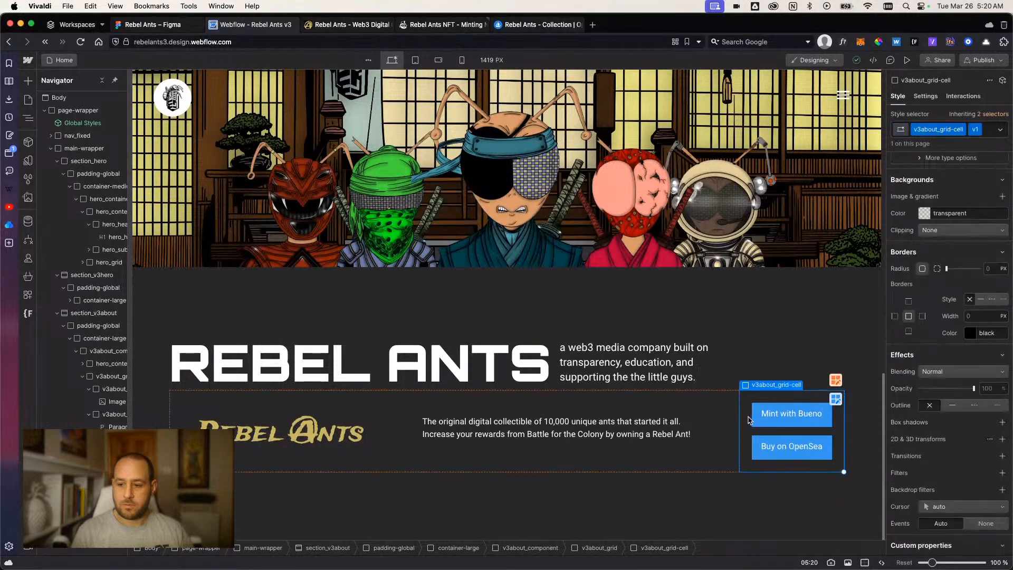
click(761, 425)
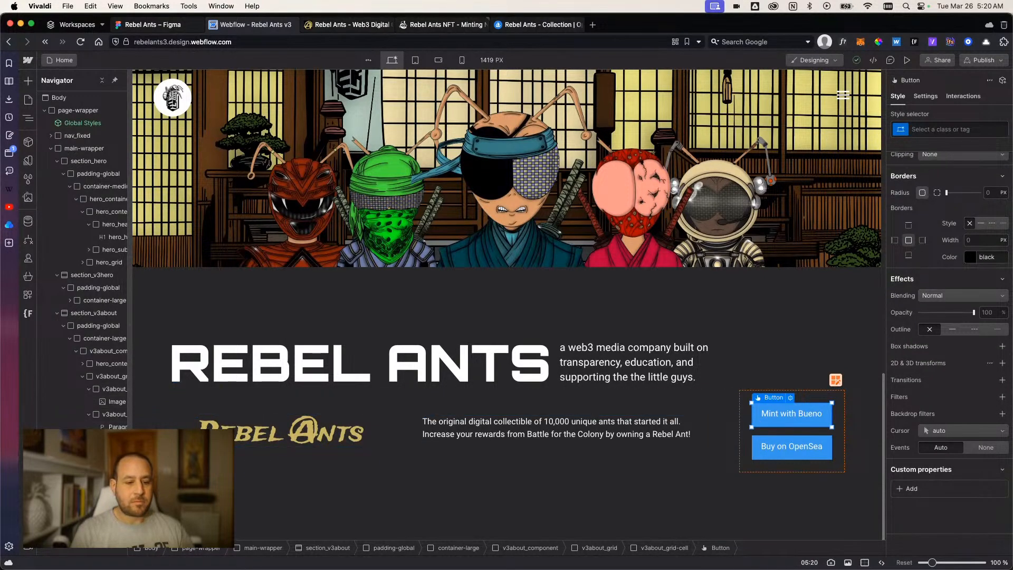
Create the class v3about_button on the Buy on OpenSea button.
click(792, 447)
click(930, 127)
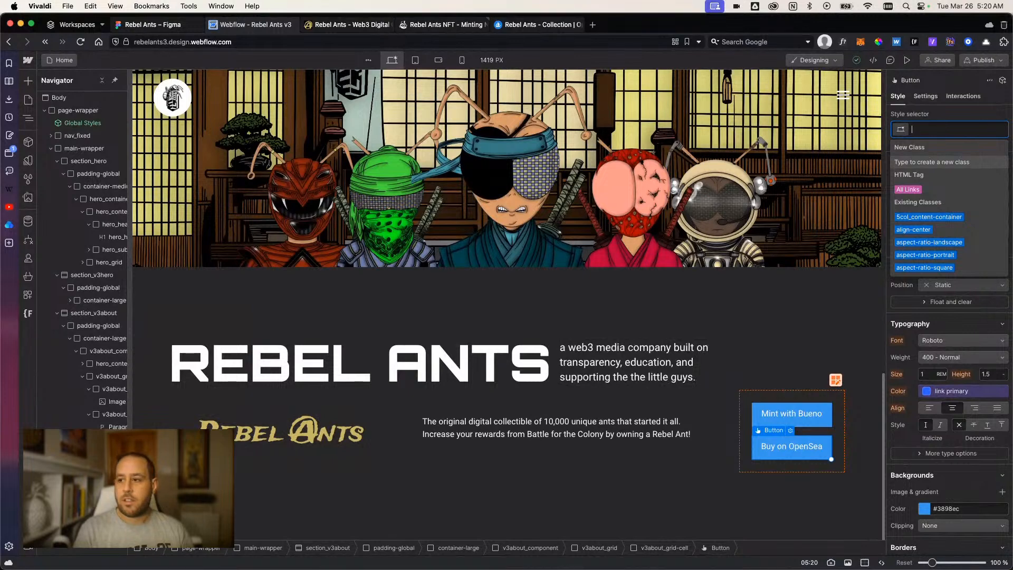
text(v3about_)
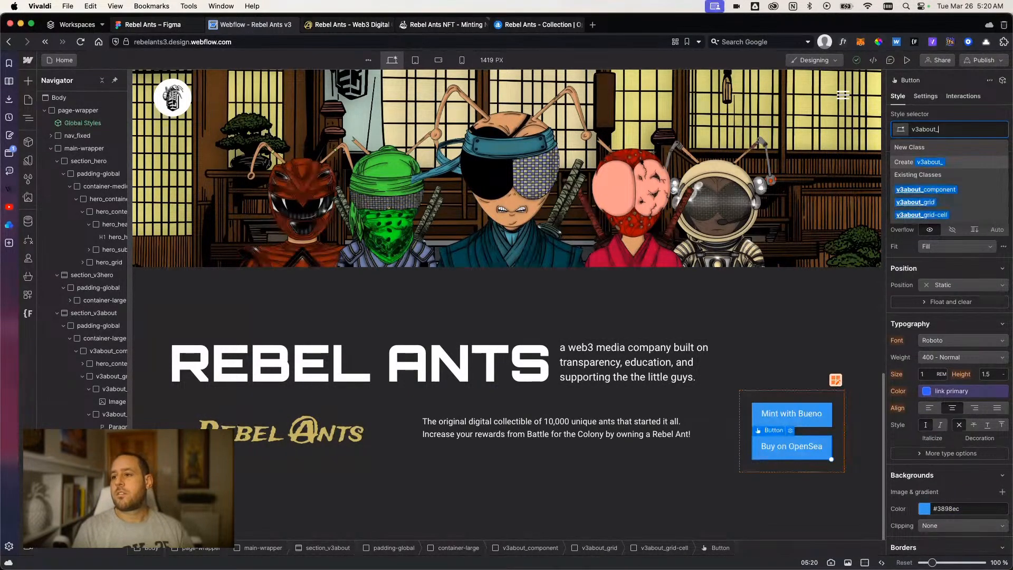
text(button)
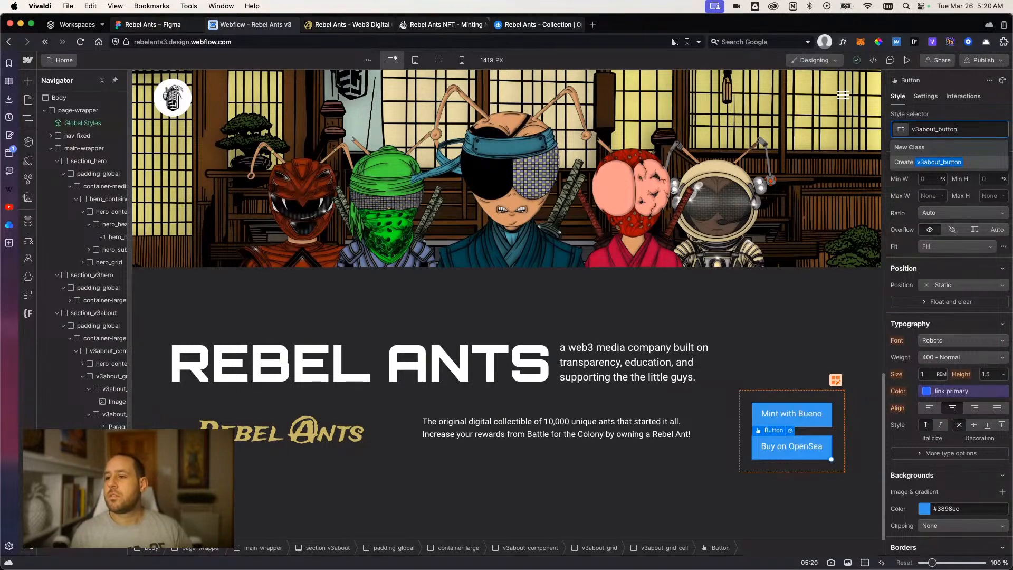
key(Return)
scroll(965, 389, down, 2)
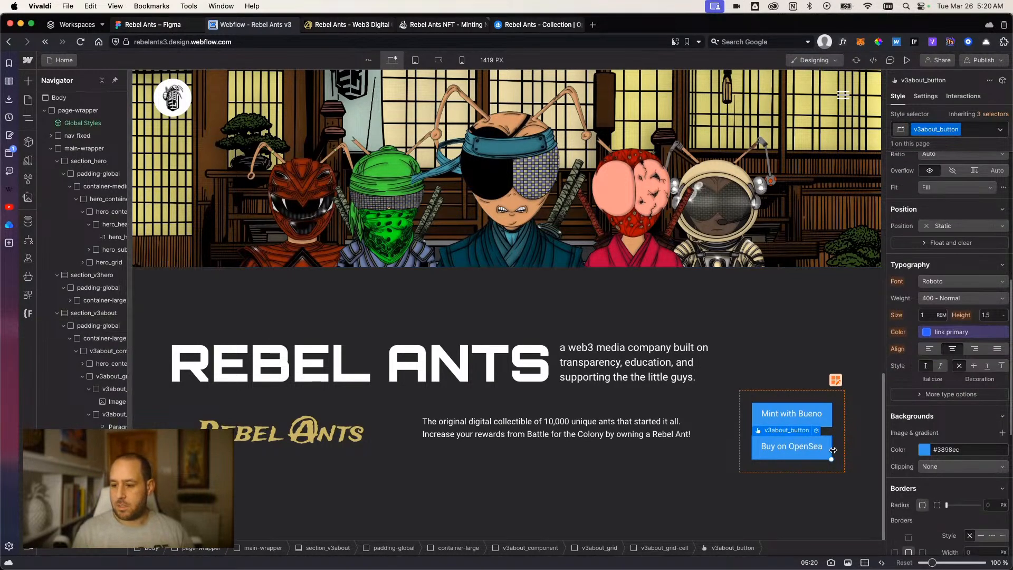
Apply the existing v3about_button class to the Mint with Bueno button.
click(831, 413)
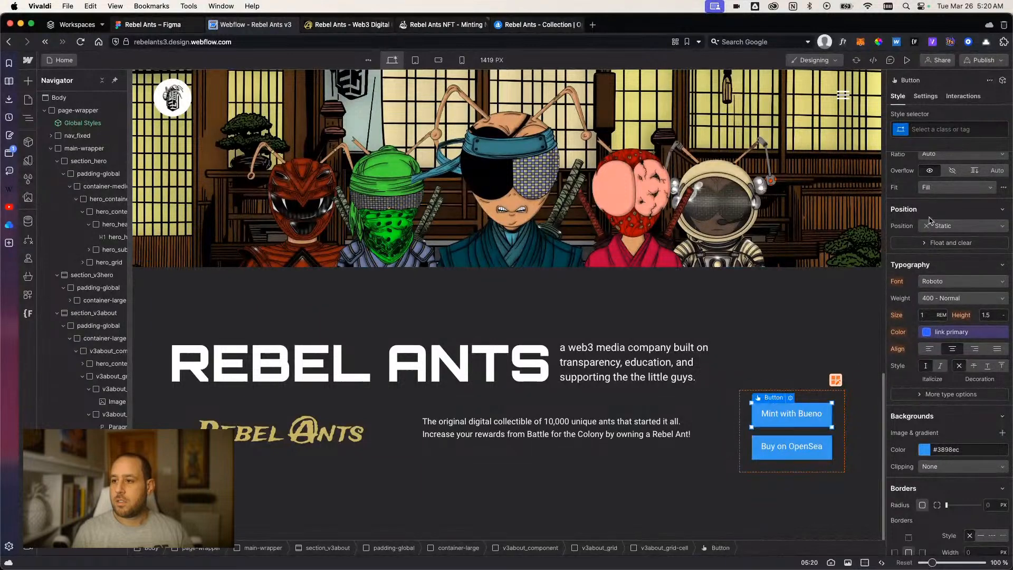
click(942, 130)
text(v3about)
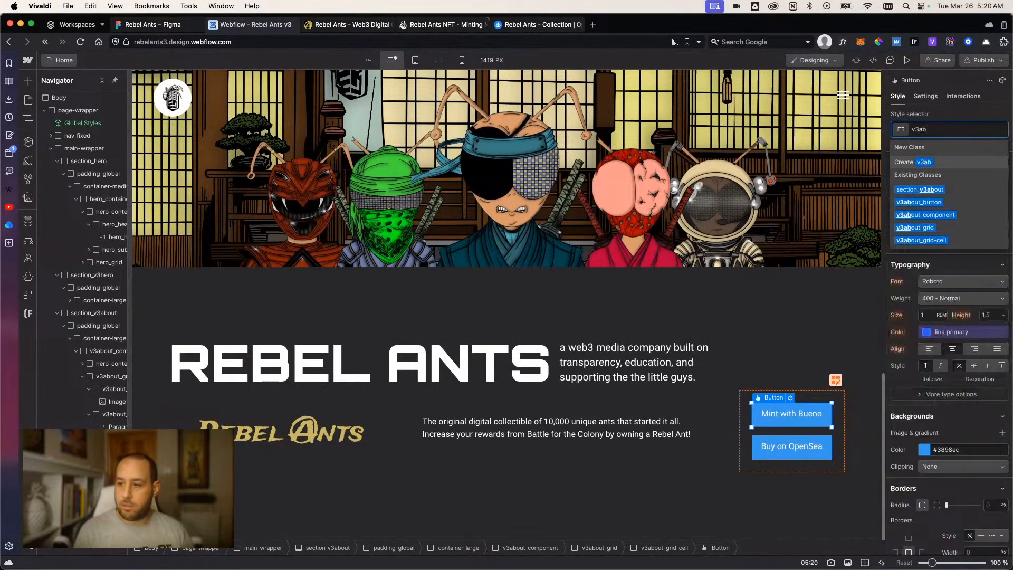
click(944, 203)
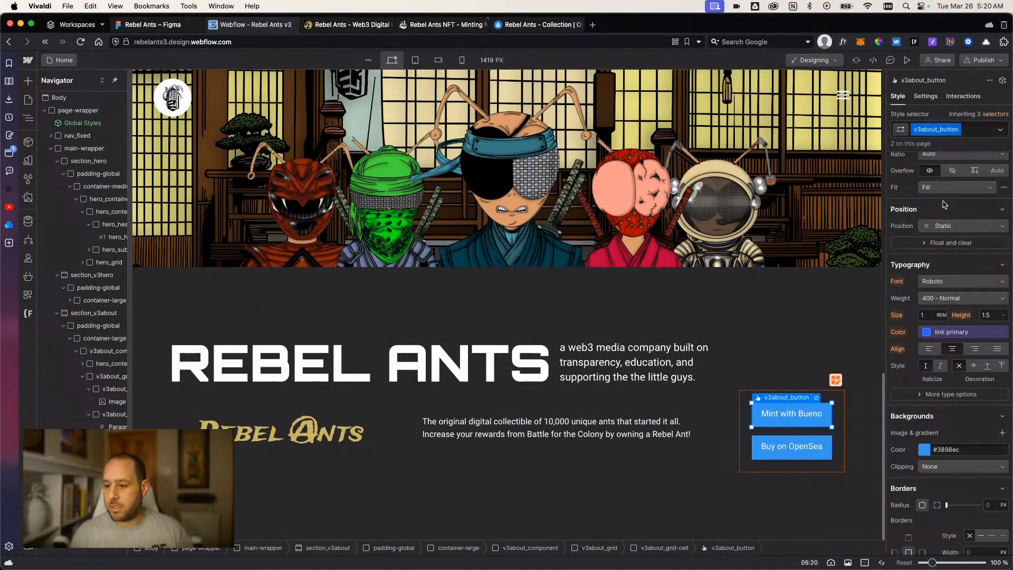
Set the background color of the v3about_button class to the white variable.
click(924, 449)
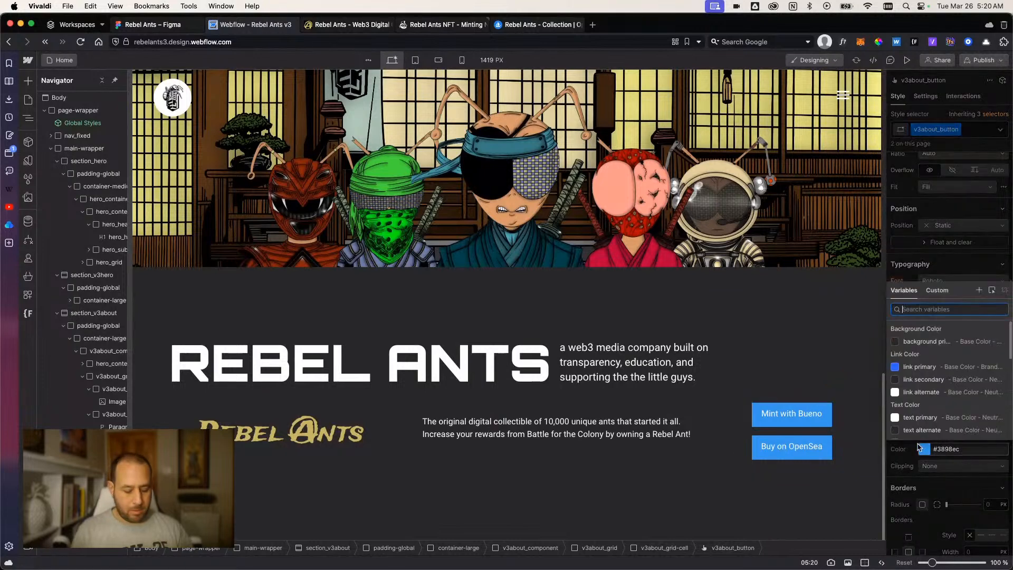
text(whiter)
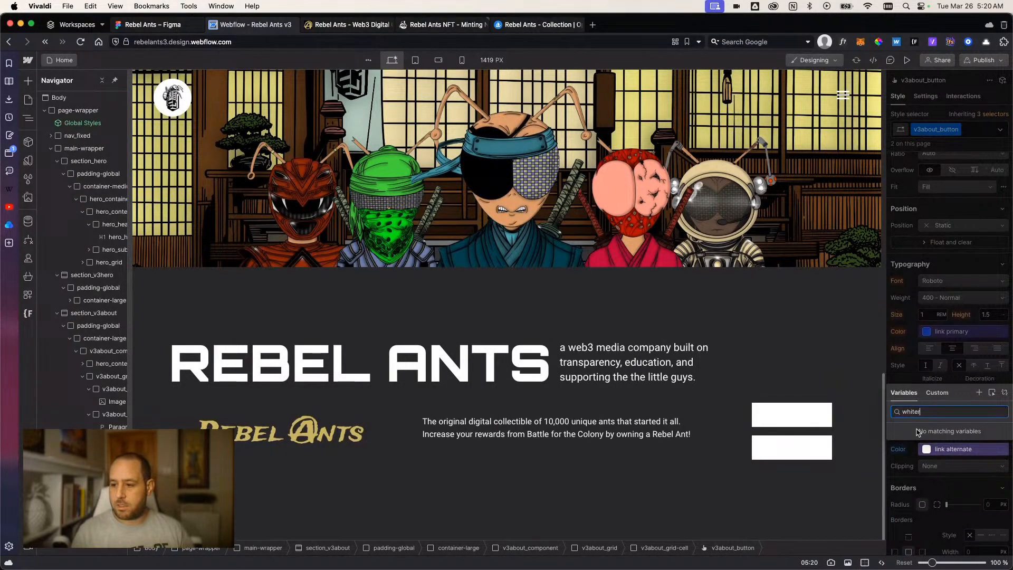
key(BackSpace)
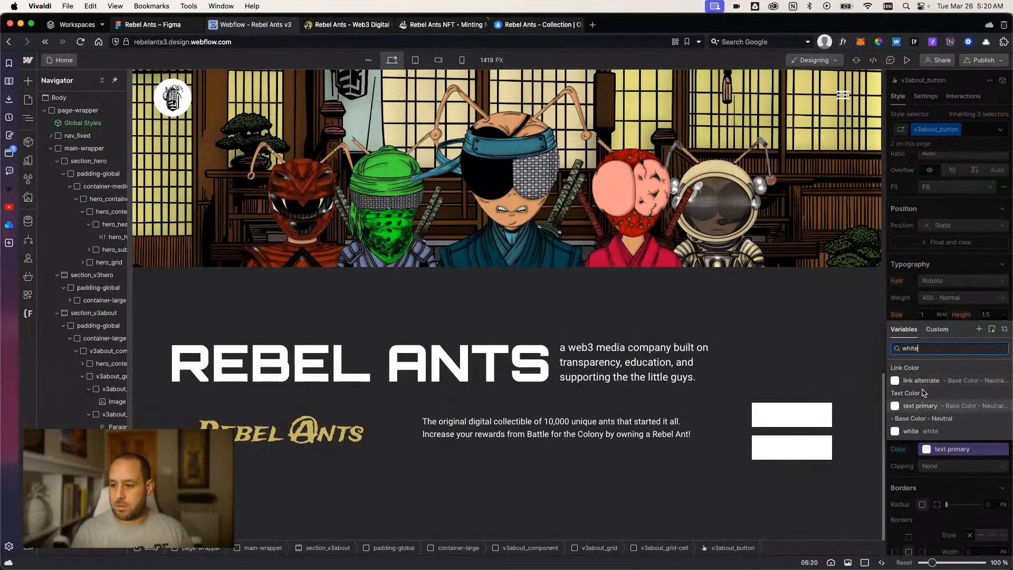
click(911, 431)
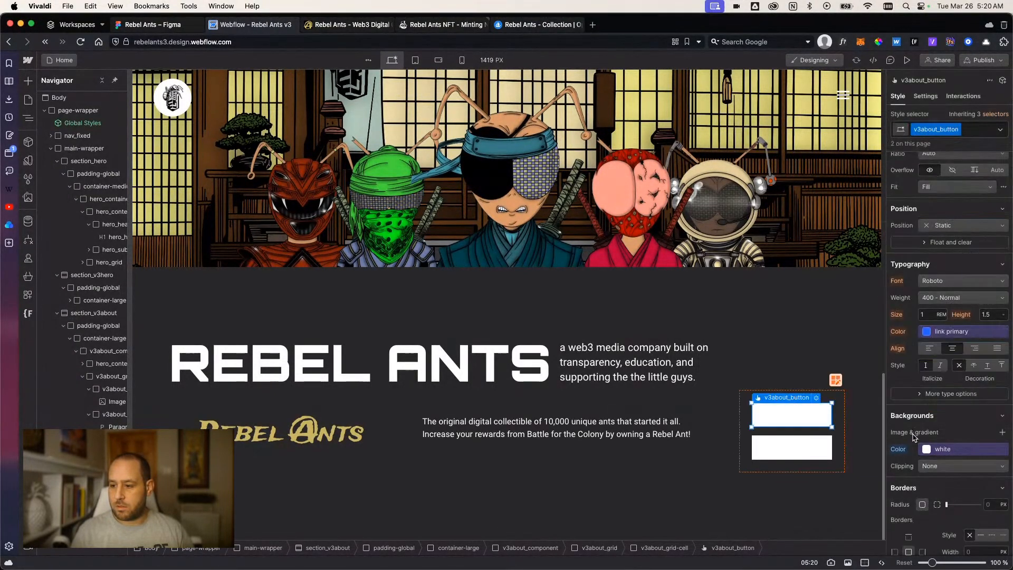
Set the text color of the v3about_button class to the black variable.
click(930, 330)
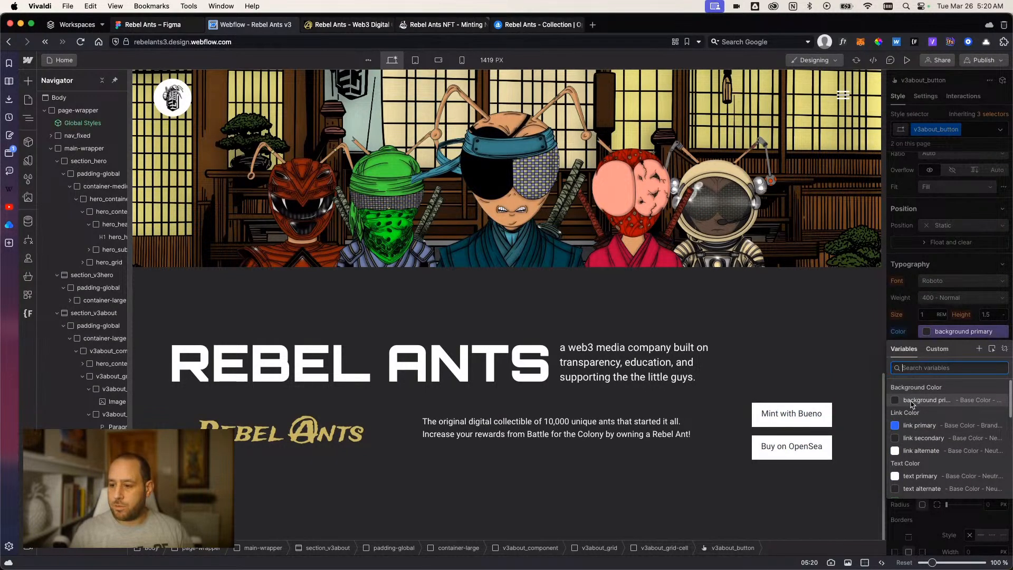
text(black)
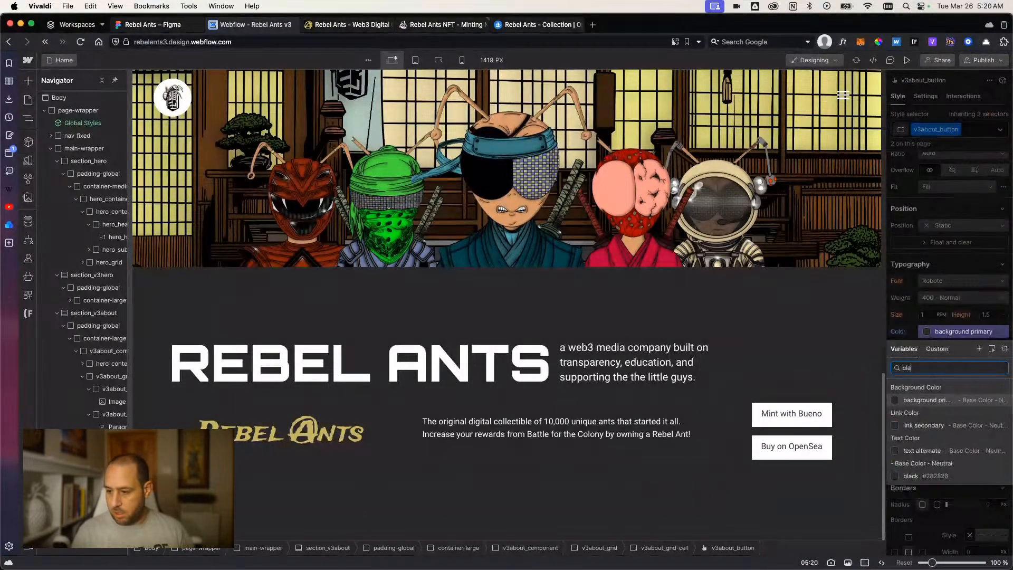
click(920, 475)
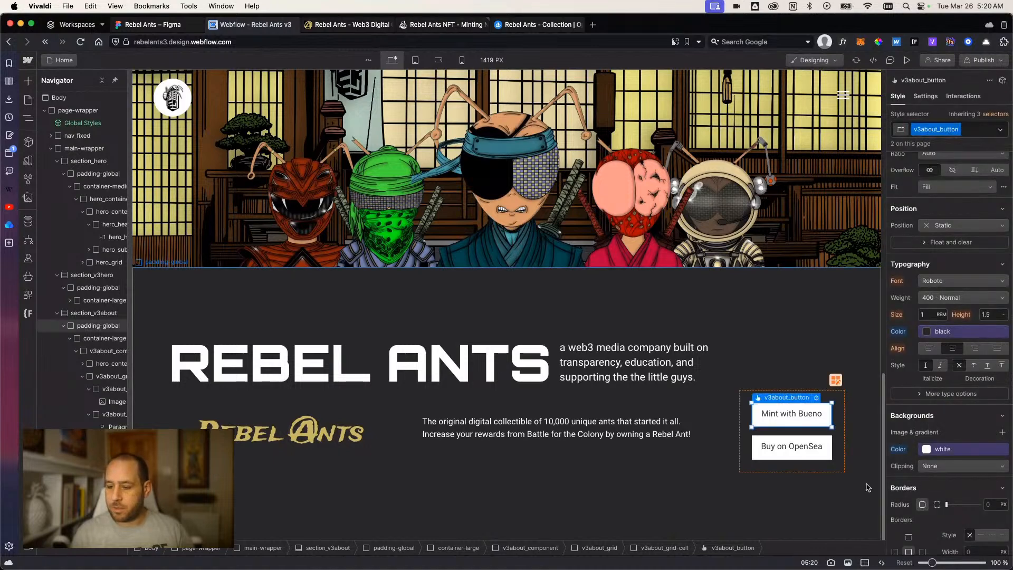
click(808, 507)
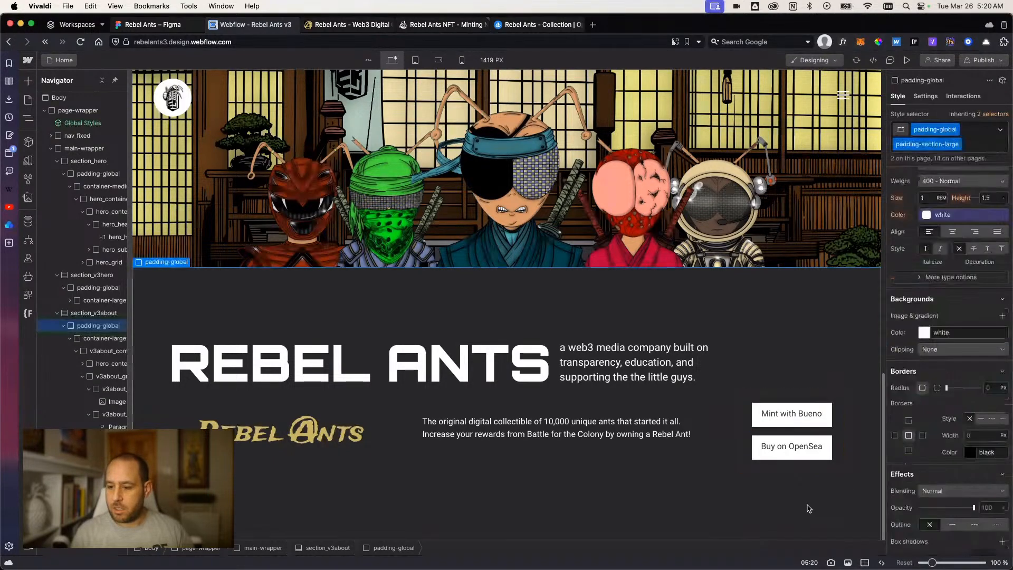
click(796, 456)
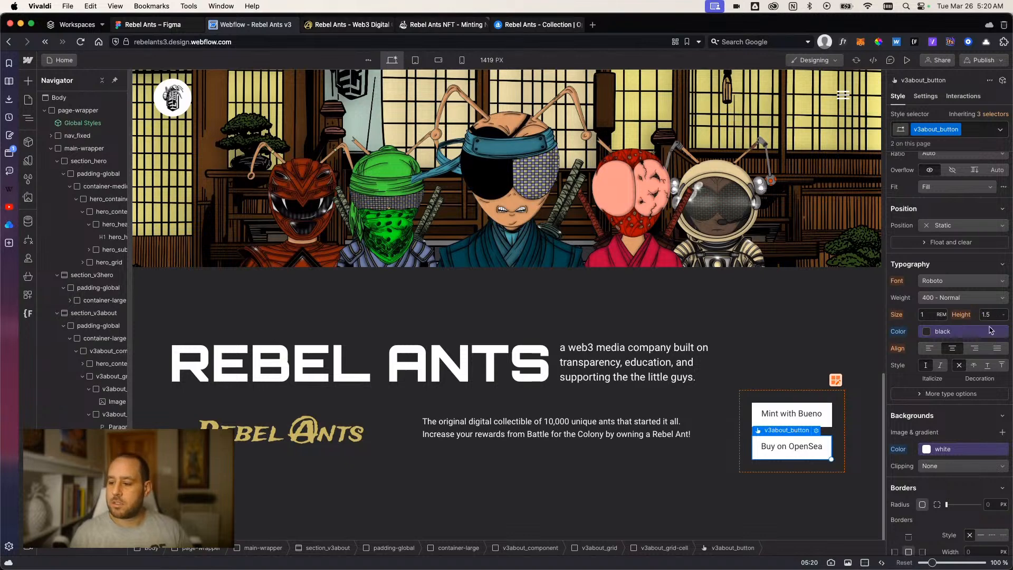
scroll(948, 399, down, 1)
scroll(948, 399, up, 8)
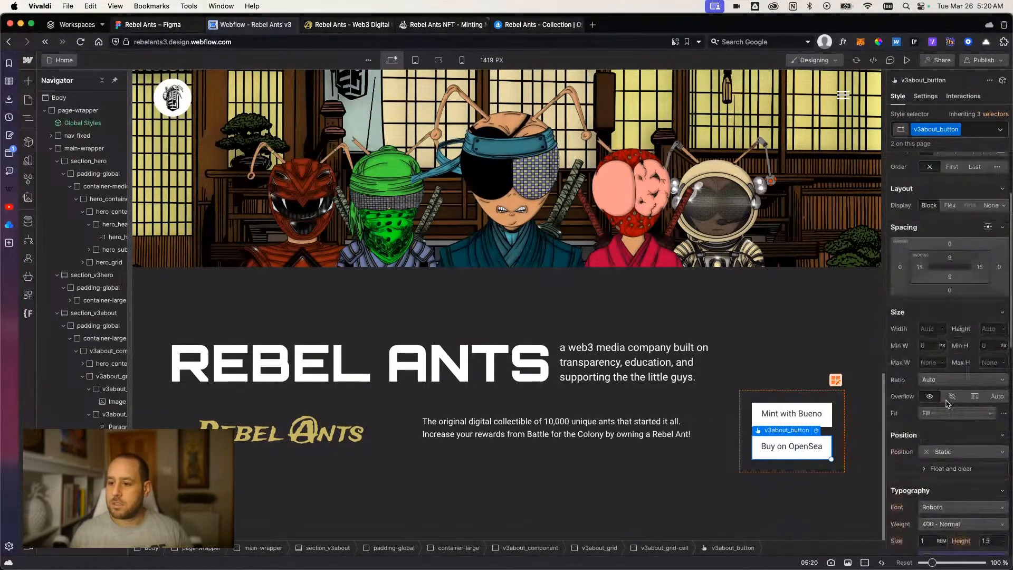
click(765, 493)
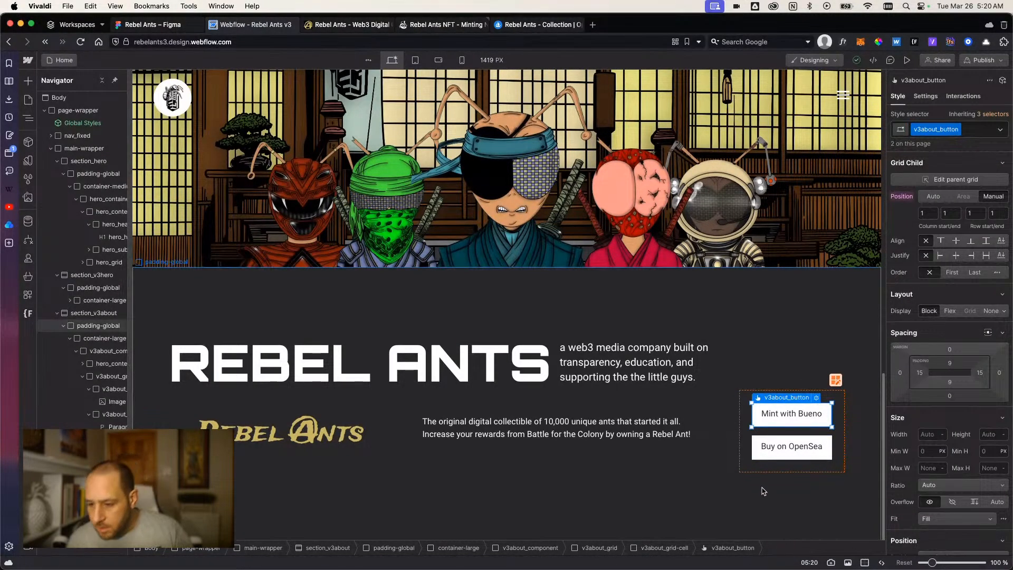
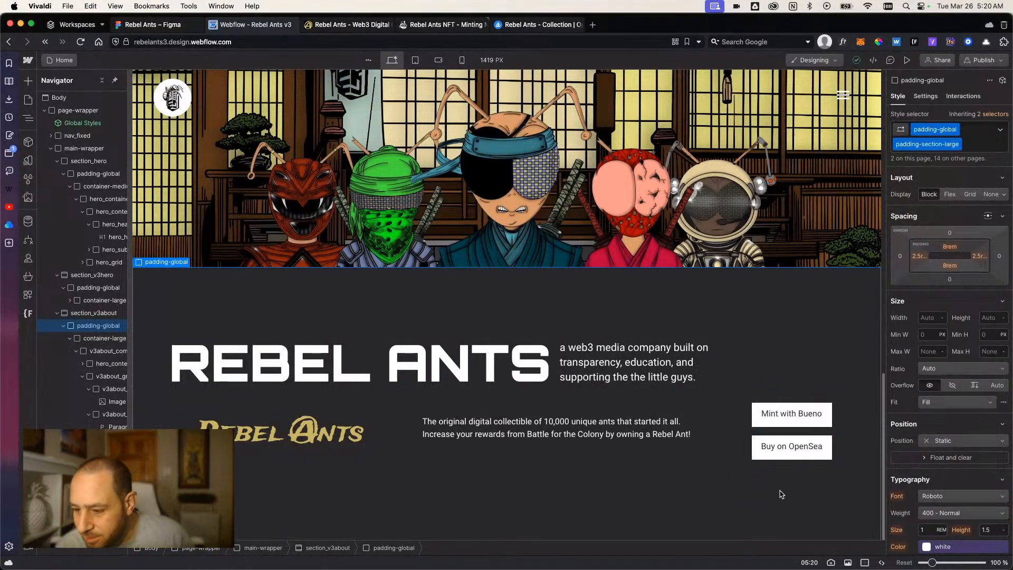
Try a line height of 1 on the v3about_button class, and reset it to the inherited value.
click(783, 452)
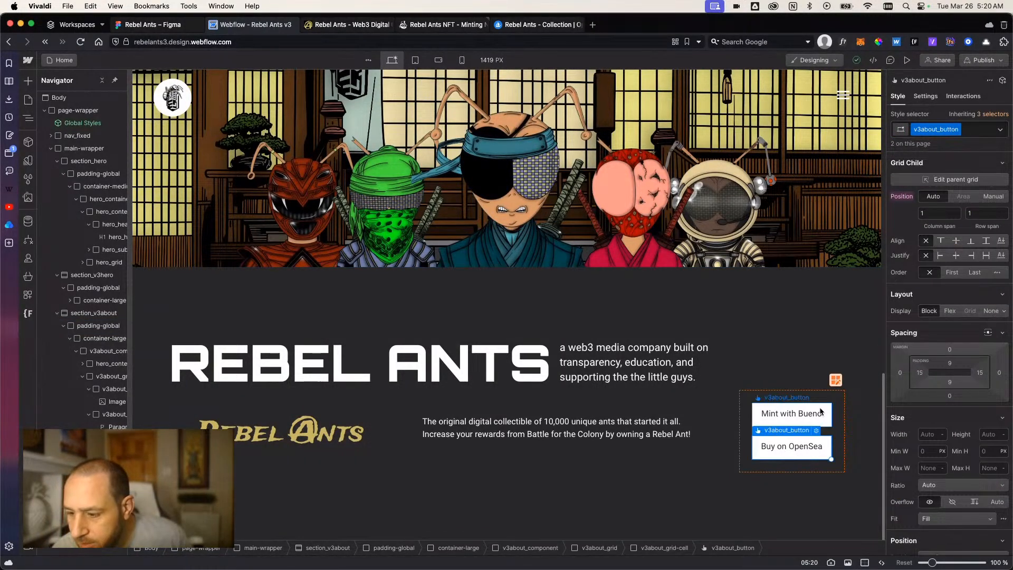
click(792, 415)
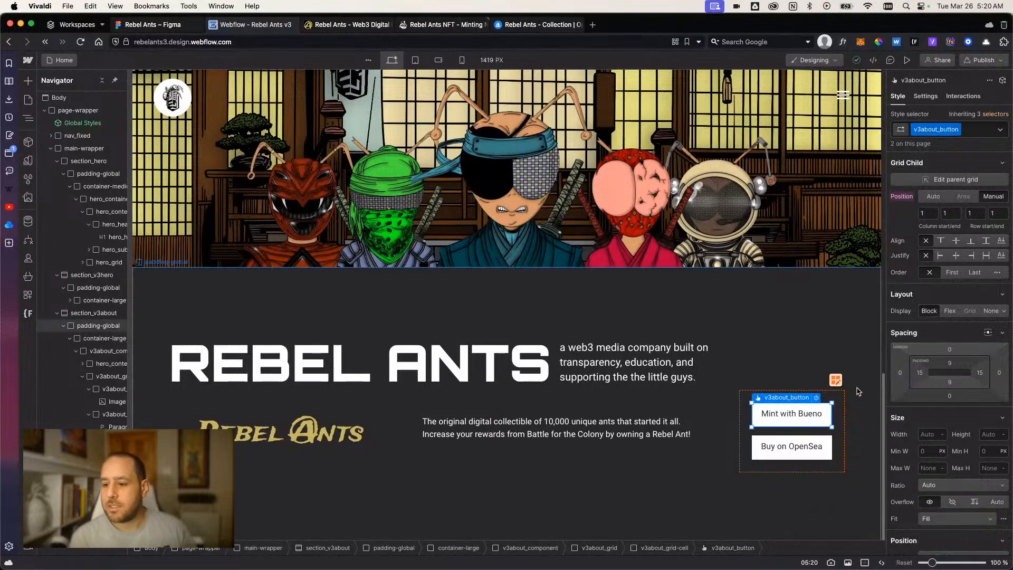
scroll(912, 261, down, 5)
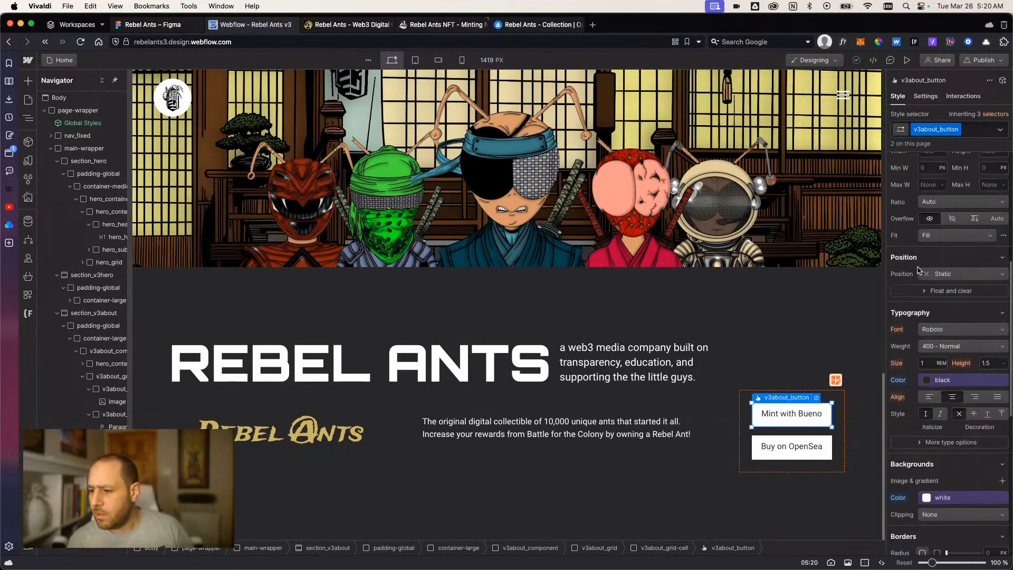
click(989, 363)
text(1)
key(Return)
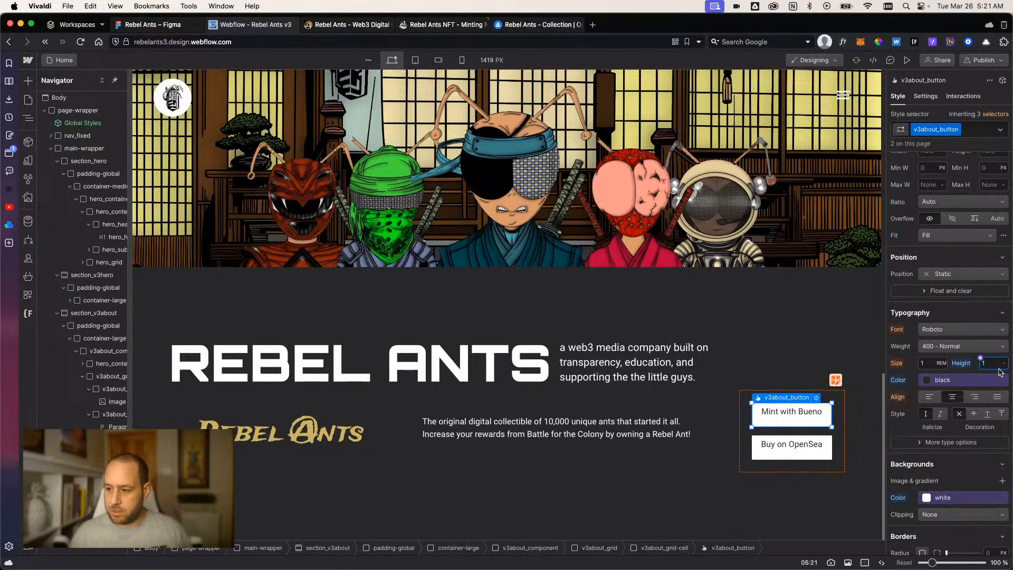
click(961, 364)
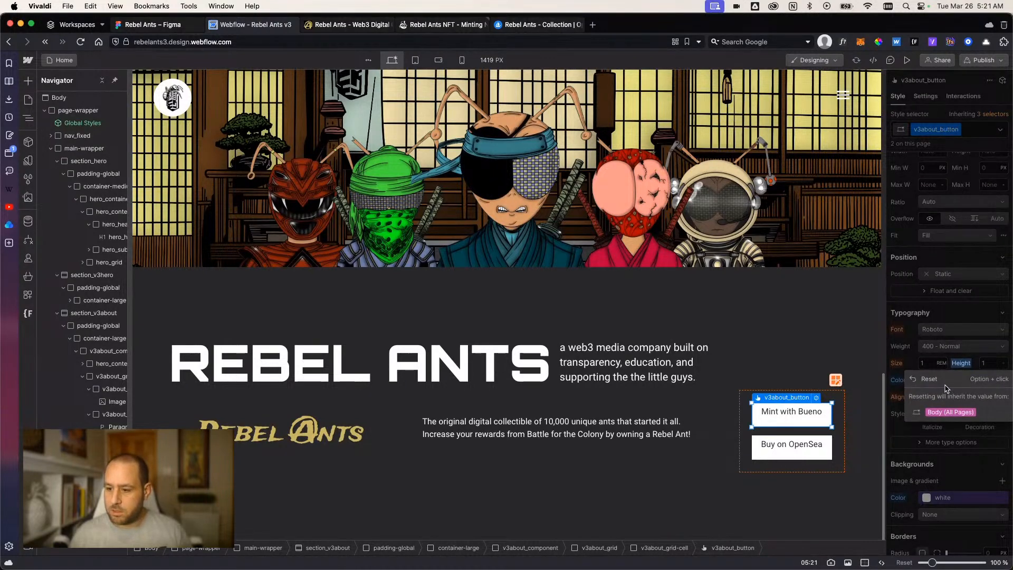
click(945, 381)
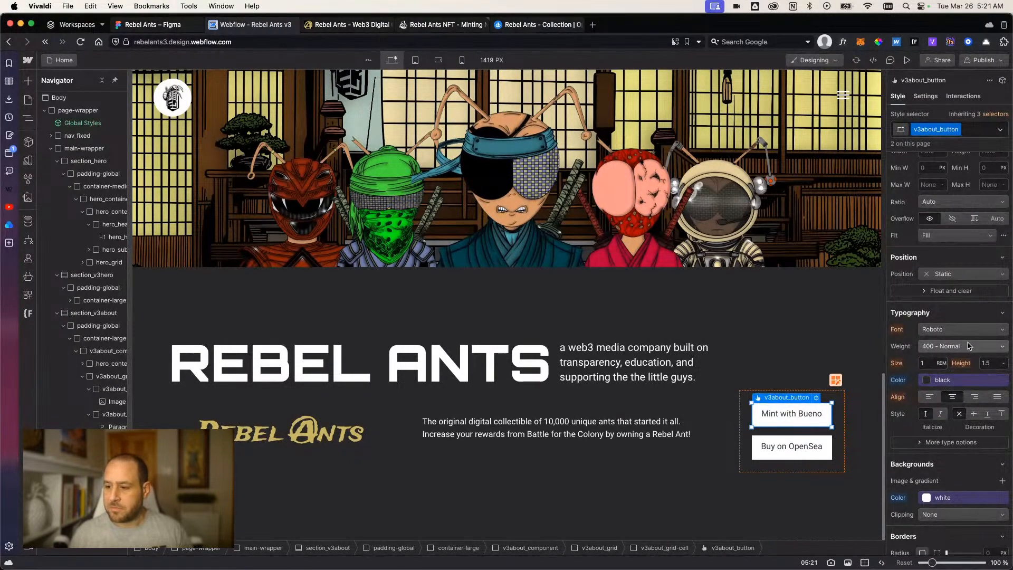
Set the top and bottom padding of the v3about_button class to 0.
click(815, 450)
scroll(950, 327, up, 5)
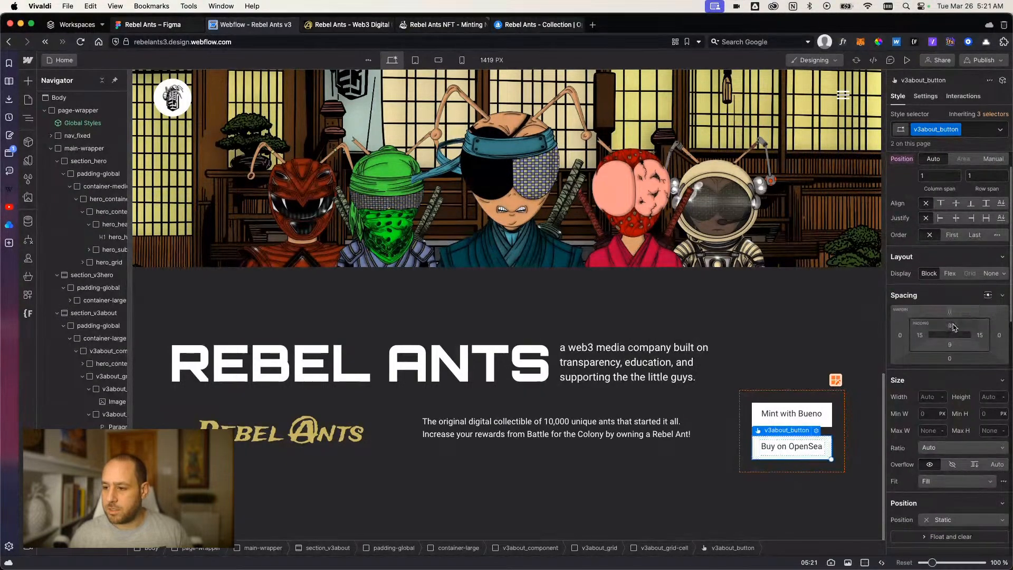
click(953, 327)
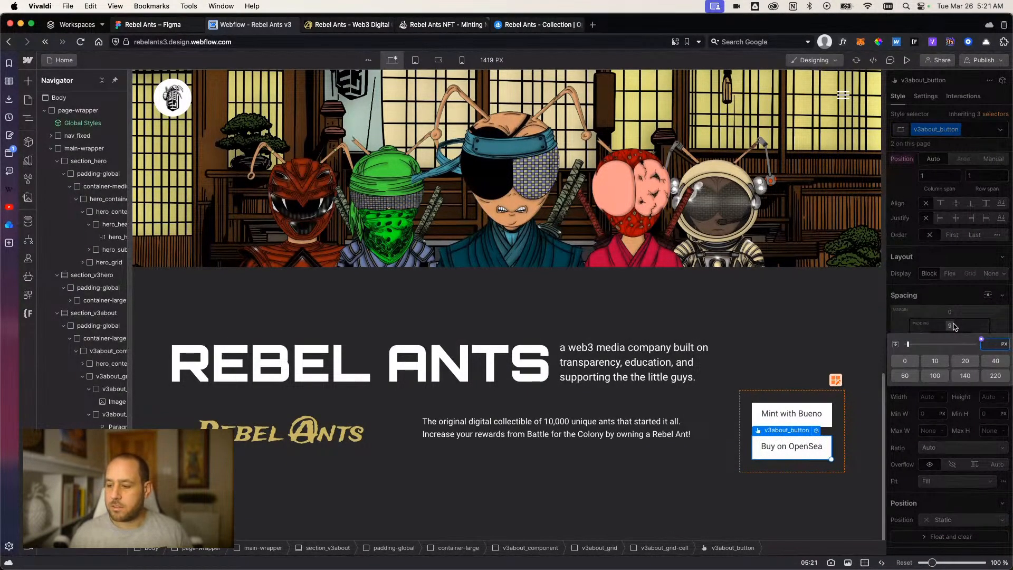
key(Return)
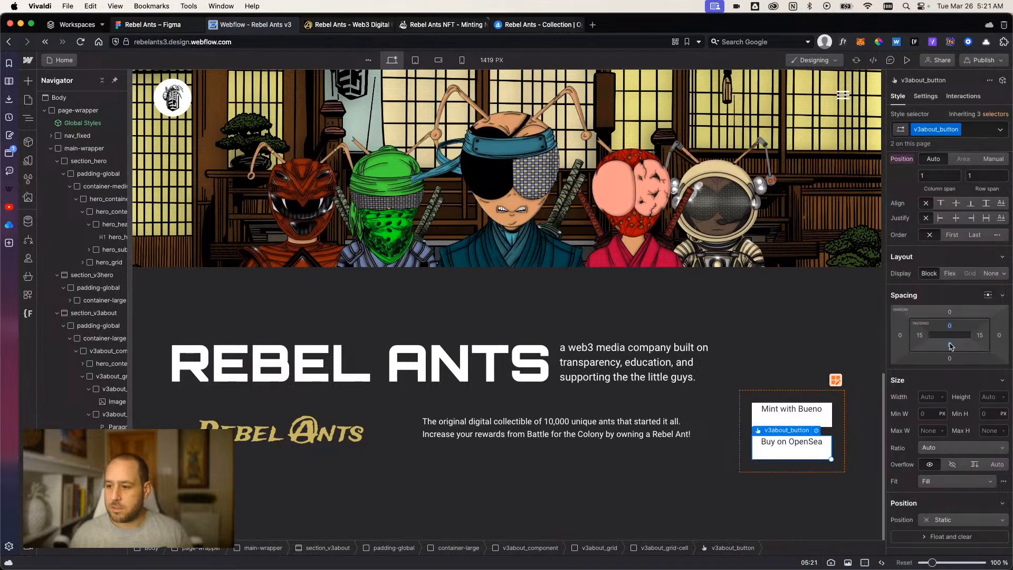
Set the v3about_button class to Flex display with its content centered on both axes.
click(950, 267)
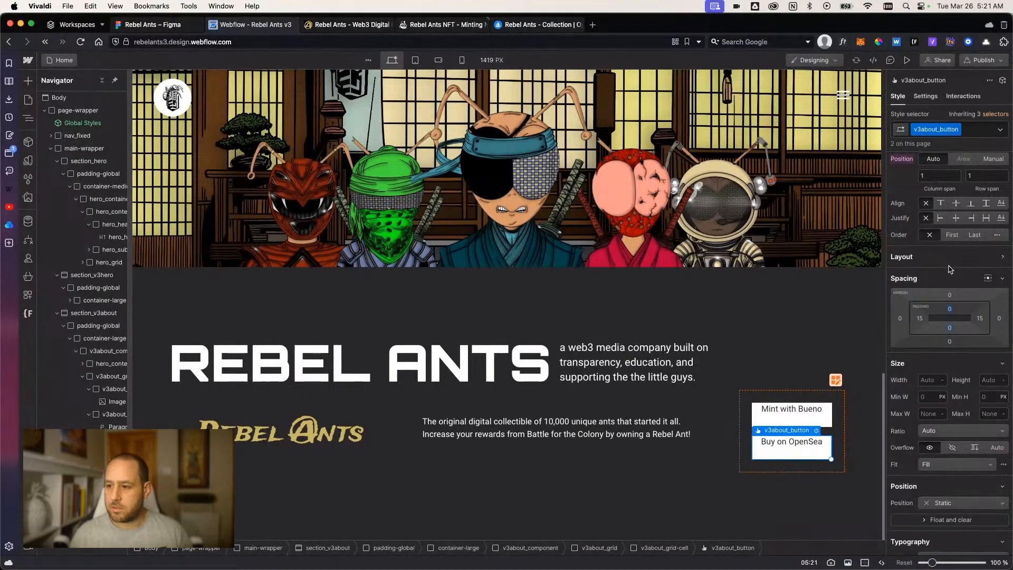
click(940, 260)
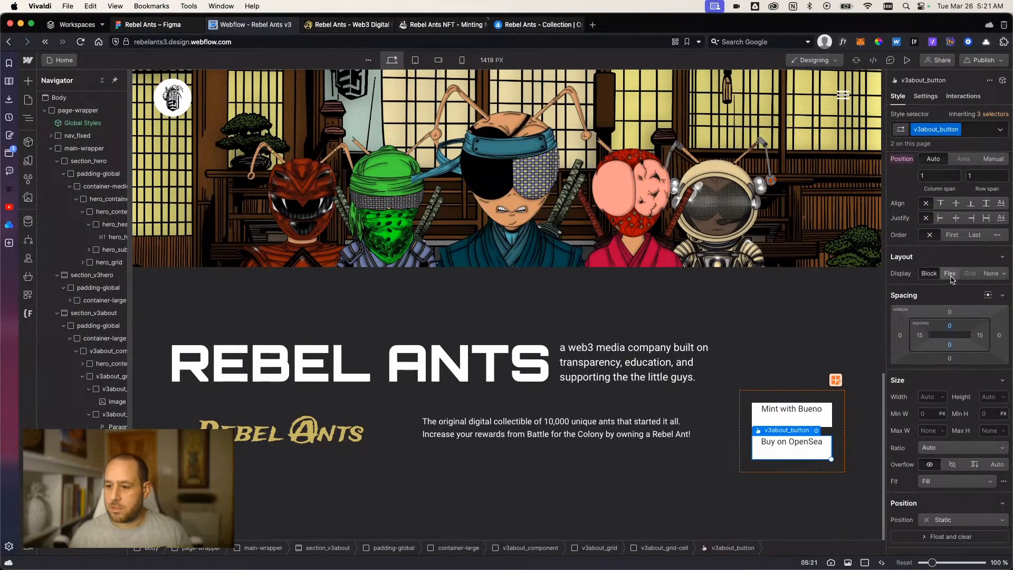
click(951, 275)
click(937, 318)
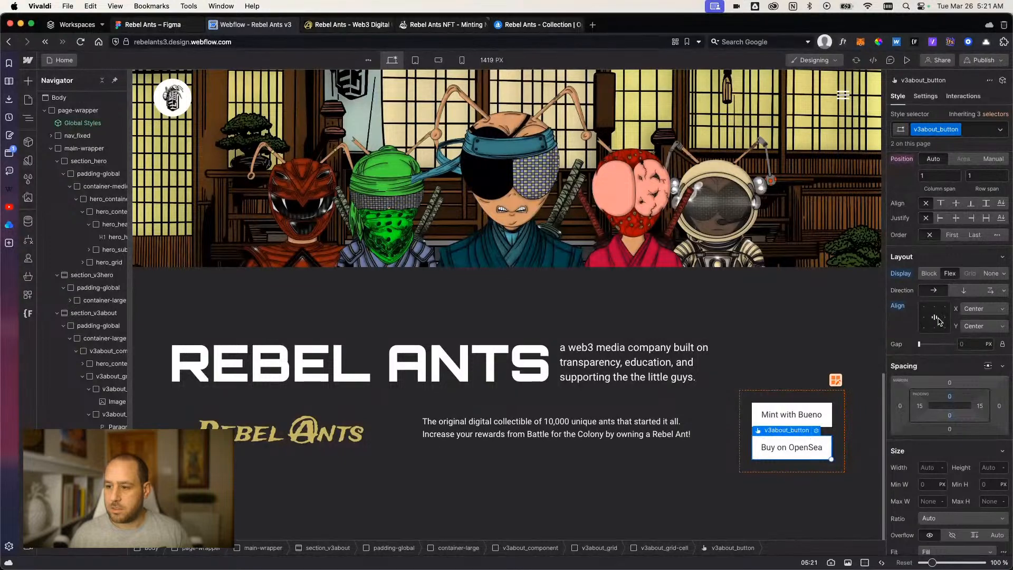
Reset the top and bottom padding overrides on the v3about_button class.
click(949, 396)
click(906, 472)
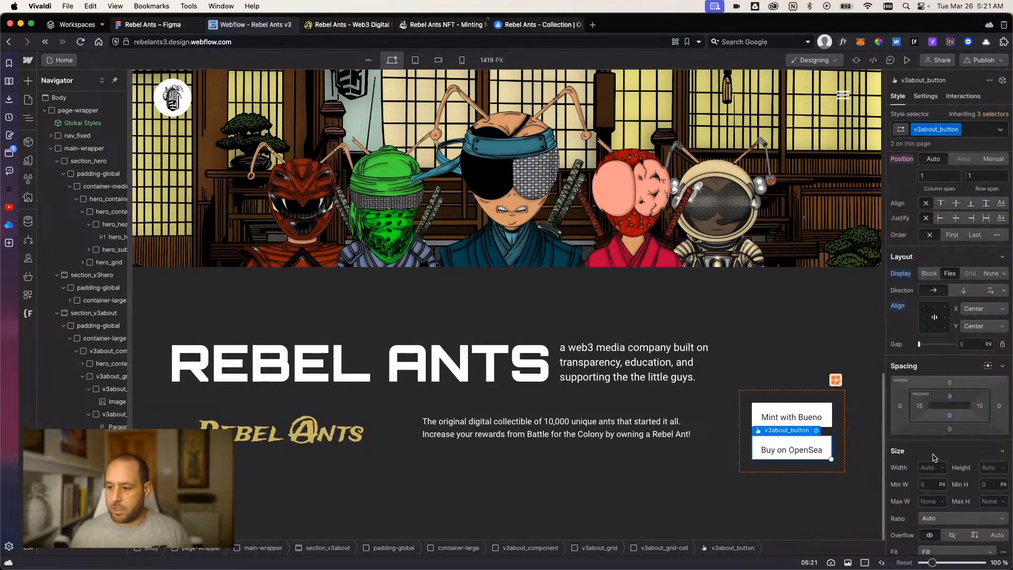
click(950, 416)
click(917, 488)
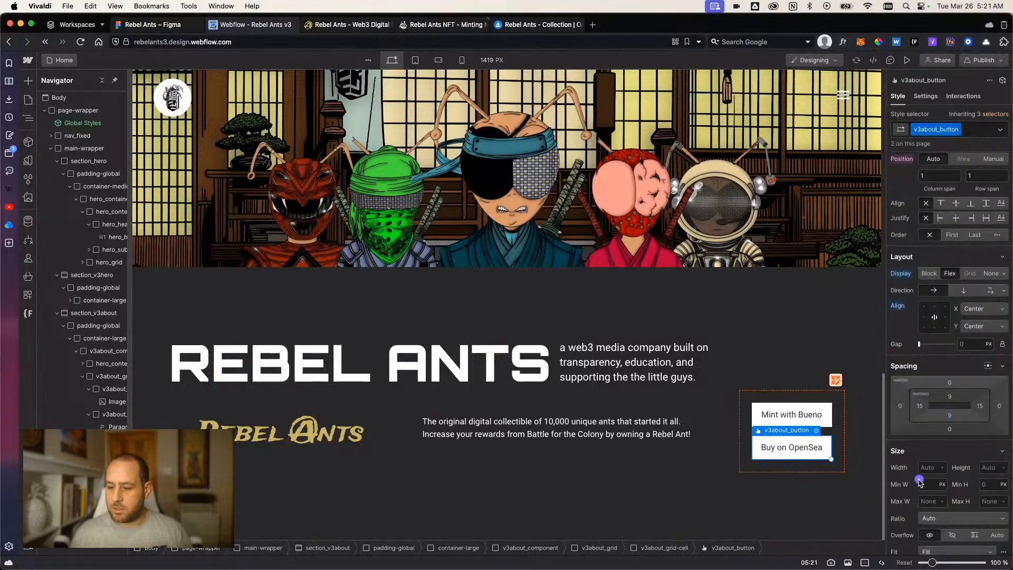
Inspect the layout of the logo, description and button cells in the about section.
click(809, 352)
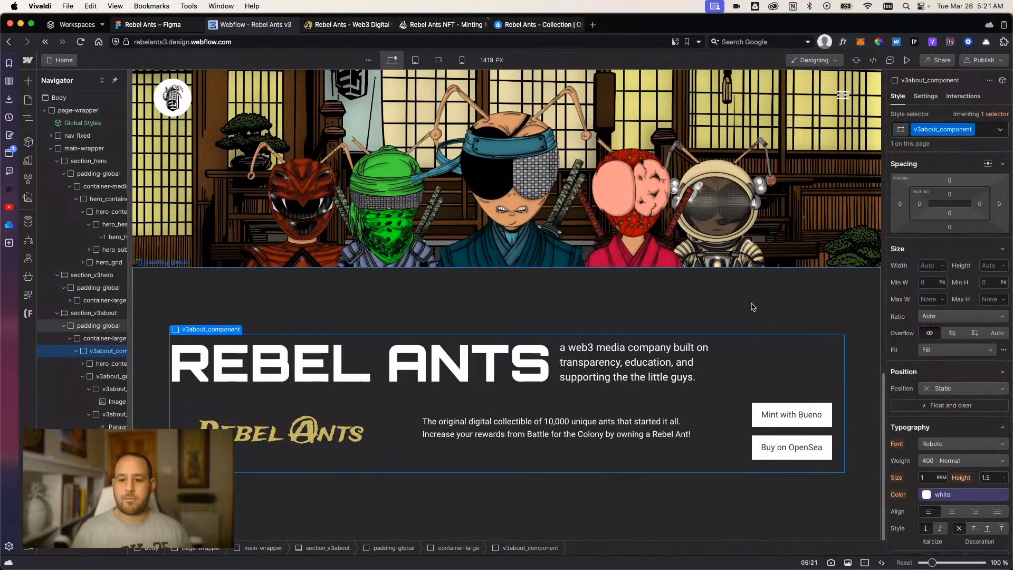
click(587, 299)
scroll(739, 401, up, 1)
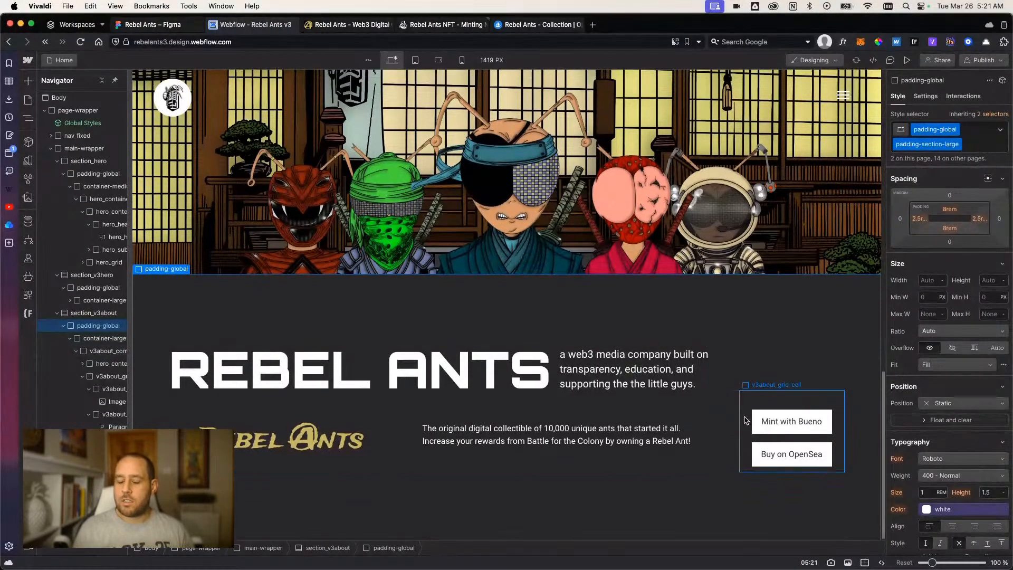
click(749, 455)
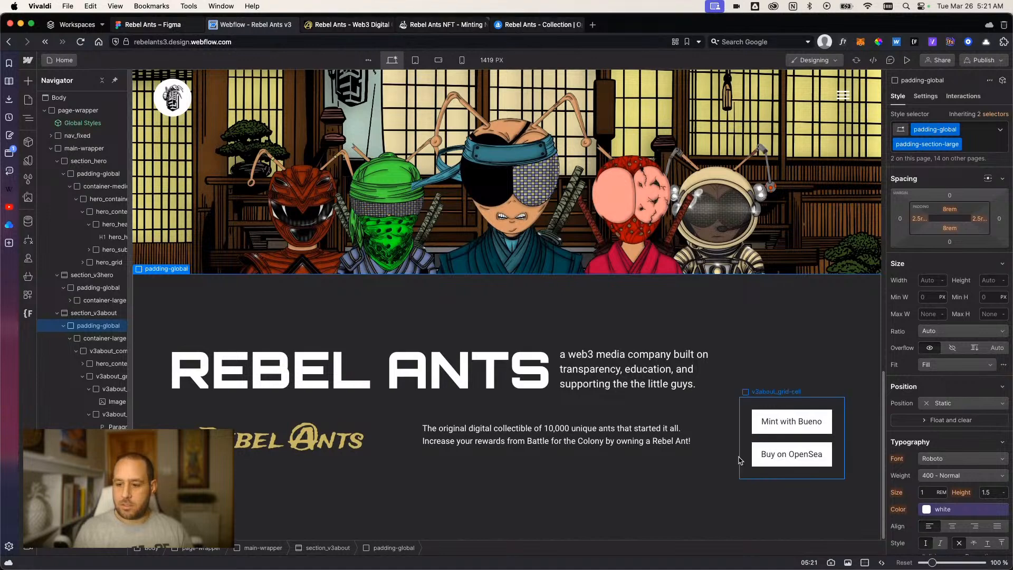
click(694, 487)
scroll(680, 498, down, 1)
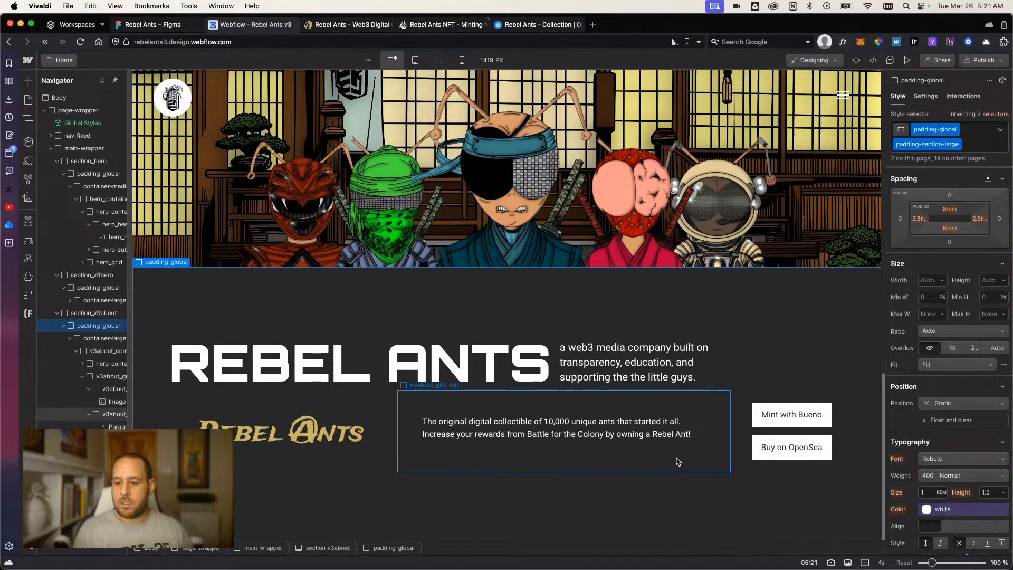
click(748, 446)
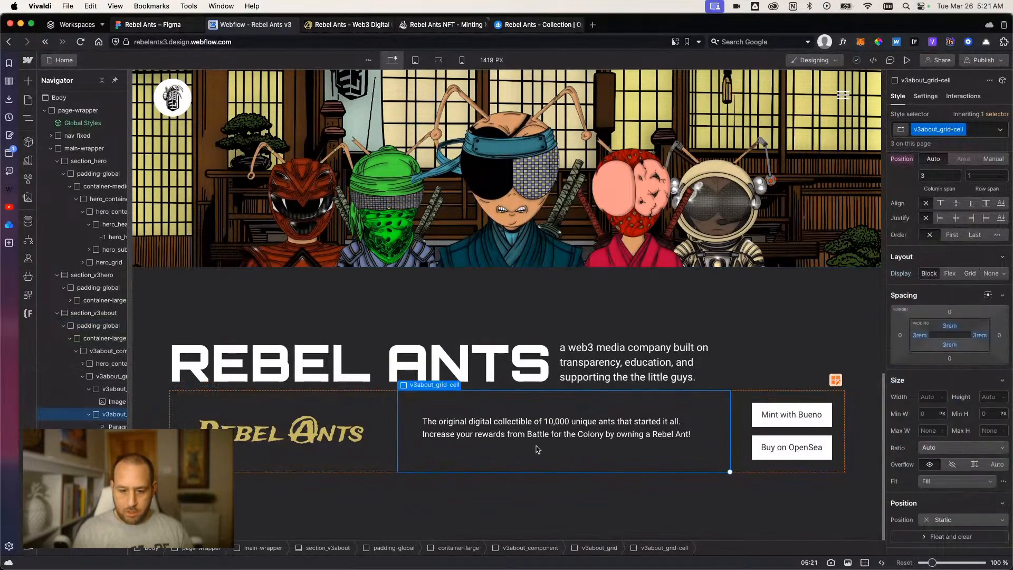
click(373, 468)
click(630, 525)
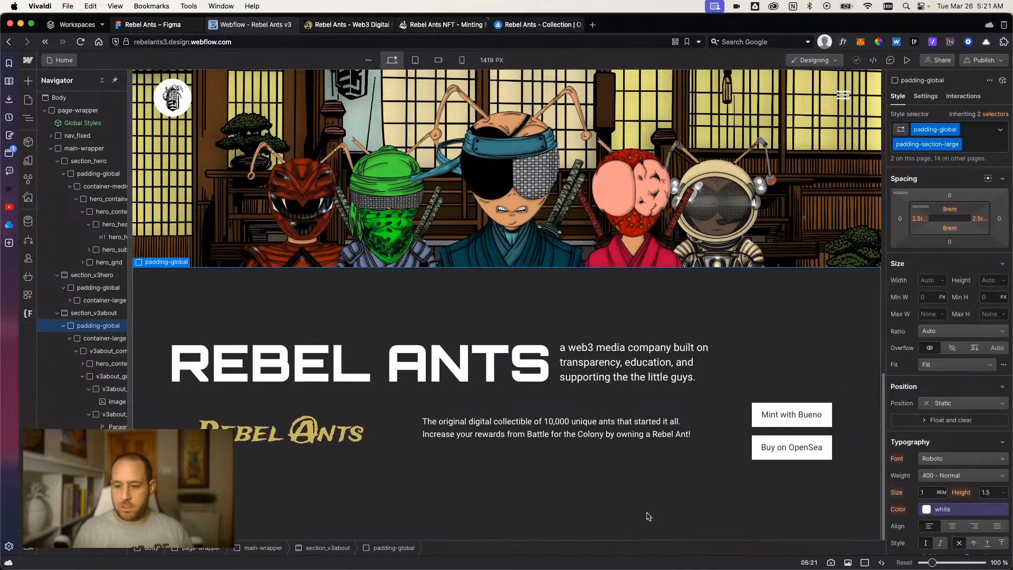
Add the combo class text to the v3about_grid-cell that holds the description paragraph.
click(532, 463)
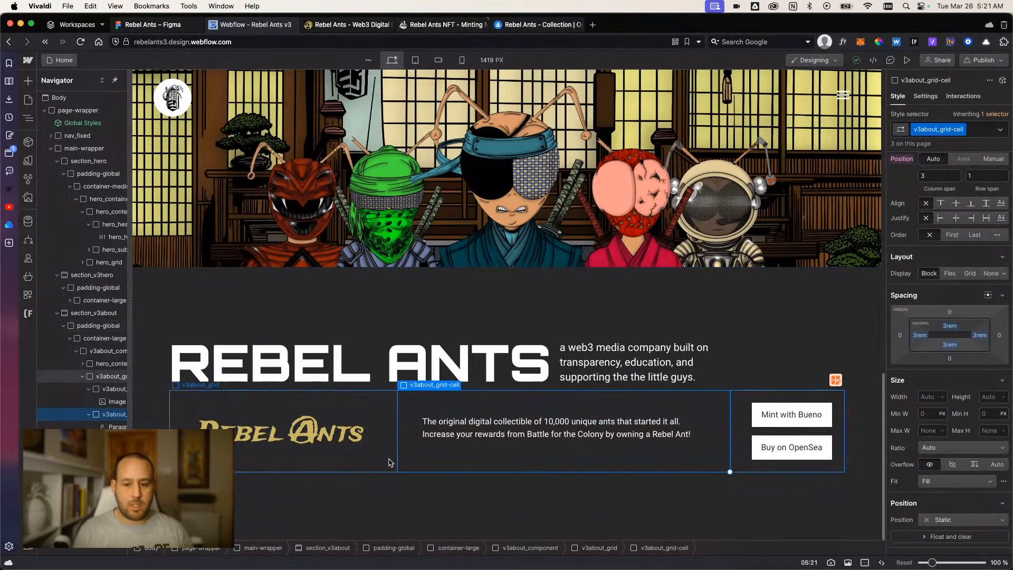
click(974, 130)
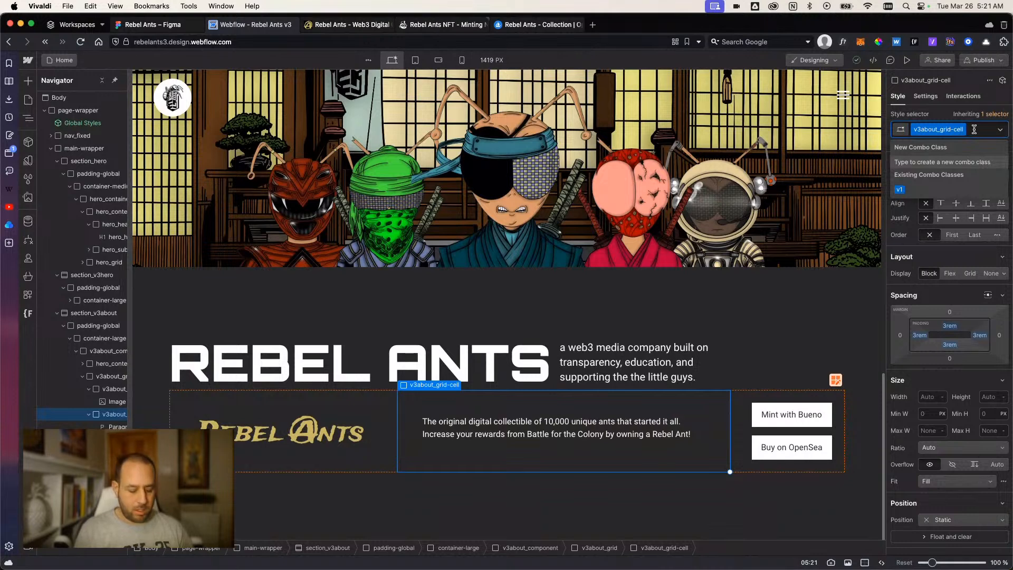
text(t)
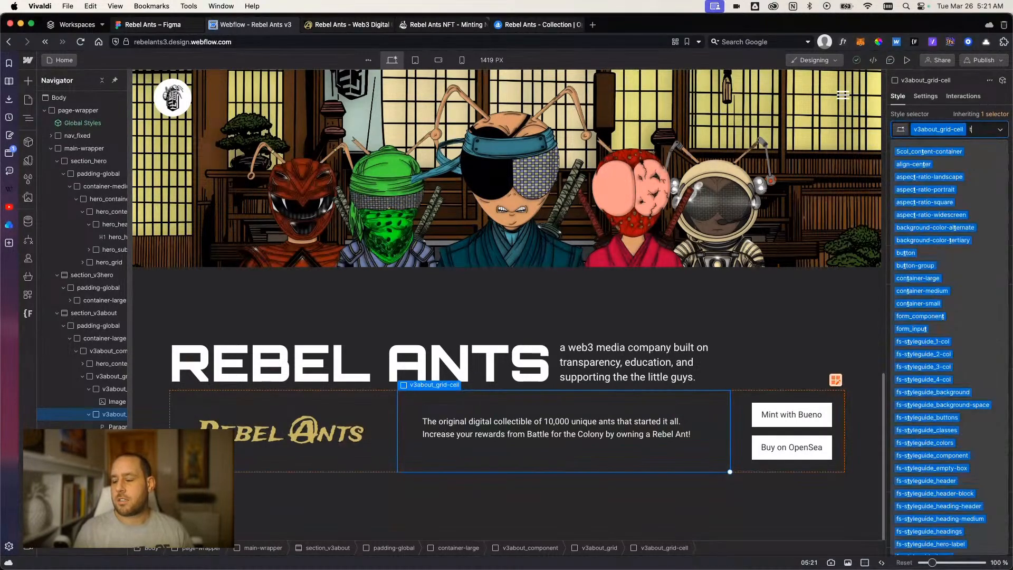
text(ext)
key(Return)
Set the font size of the description cell's text combo class to 1.5 rem.
scroll(933, 451, down, 5)
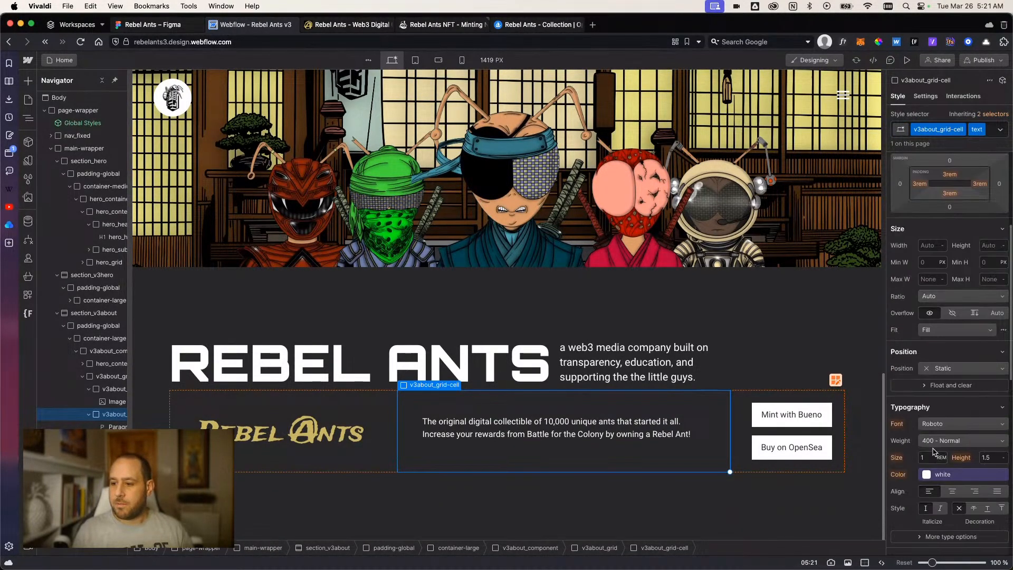
click(930, 460)
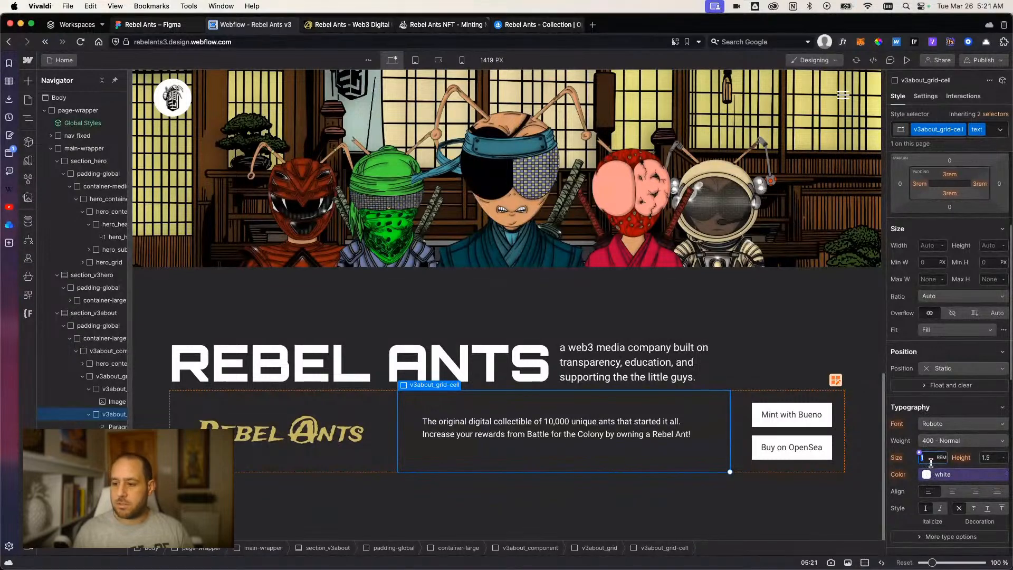
text(1.5)
key(Return)
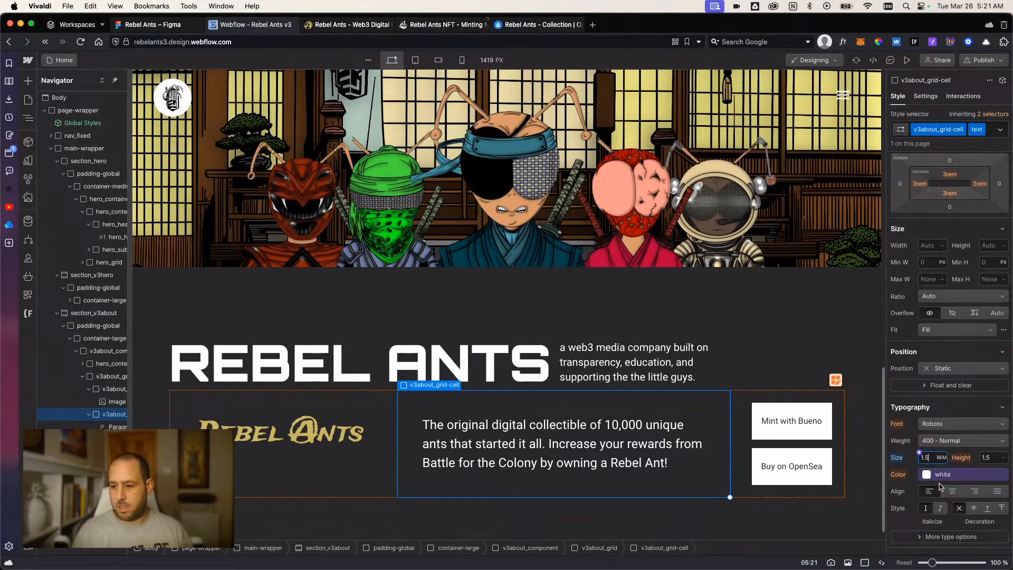
key(Return)
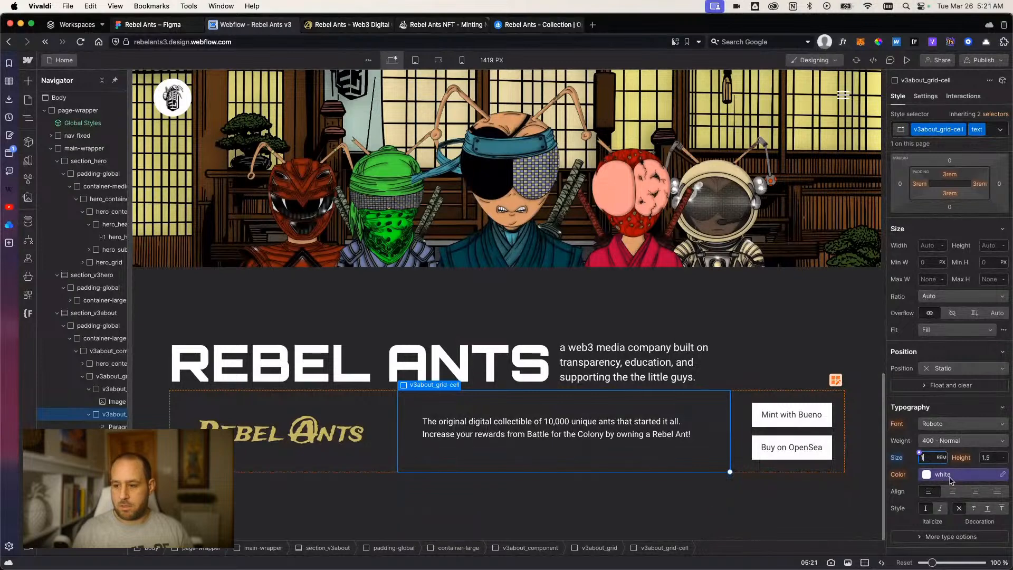
key(Return)
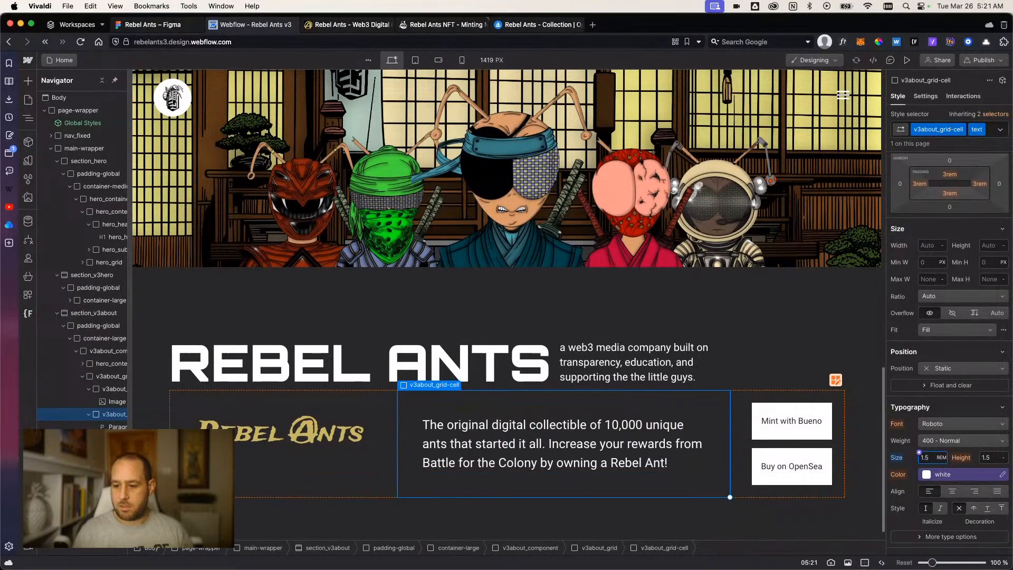
Set the line height of the description cell's text combo class to 1.2.
click(995, 458)
text(1)
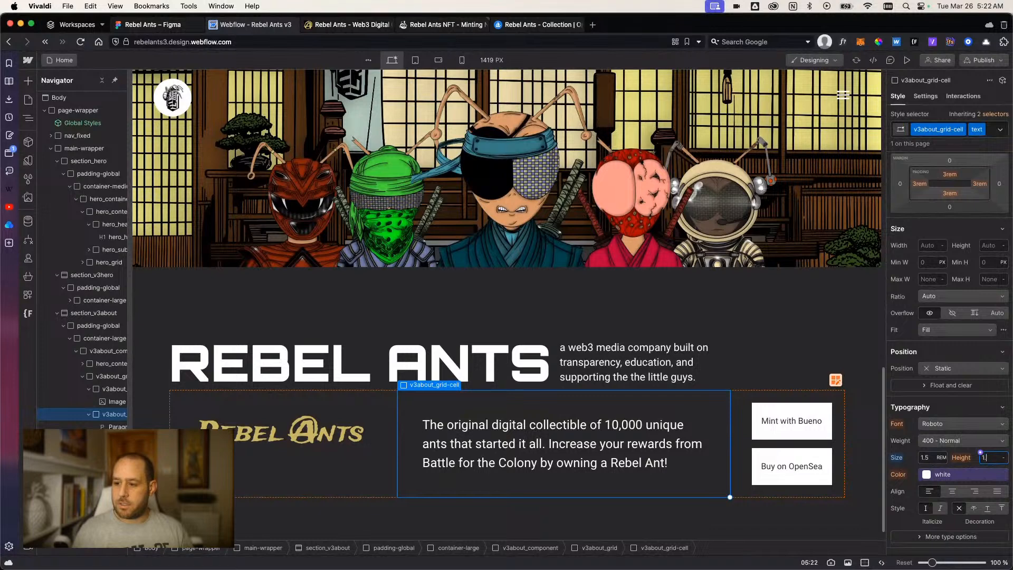
text(.2)
key(Return)
click(669, 507)
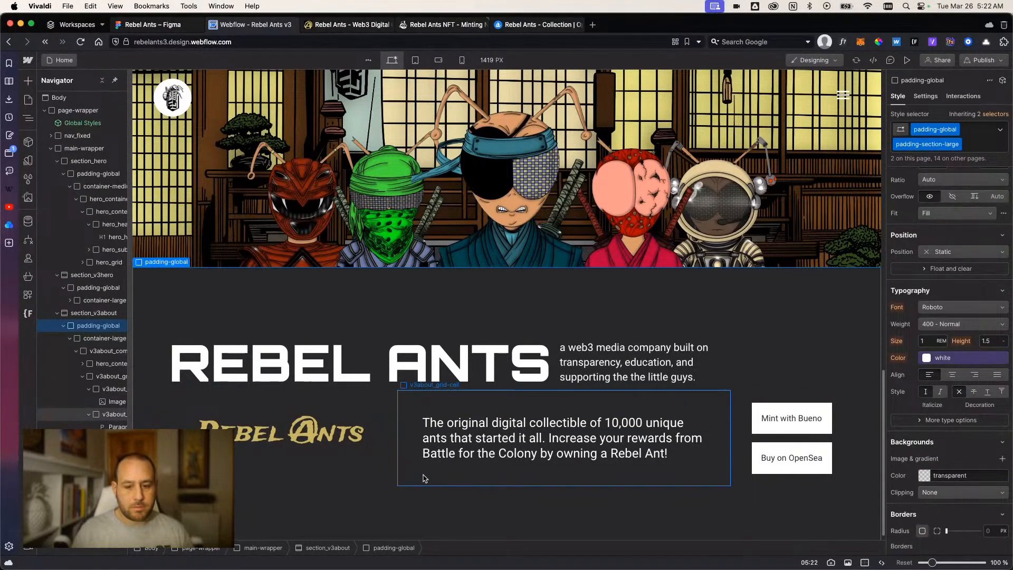
Select the v3about_grid-cell that holds the Rebel Ants logo in the about section.
scroll(425, 477, down, 1)
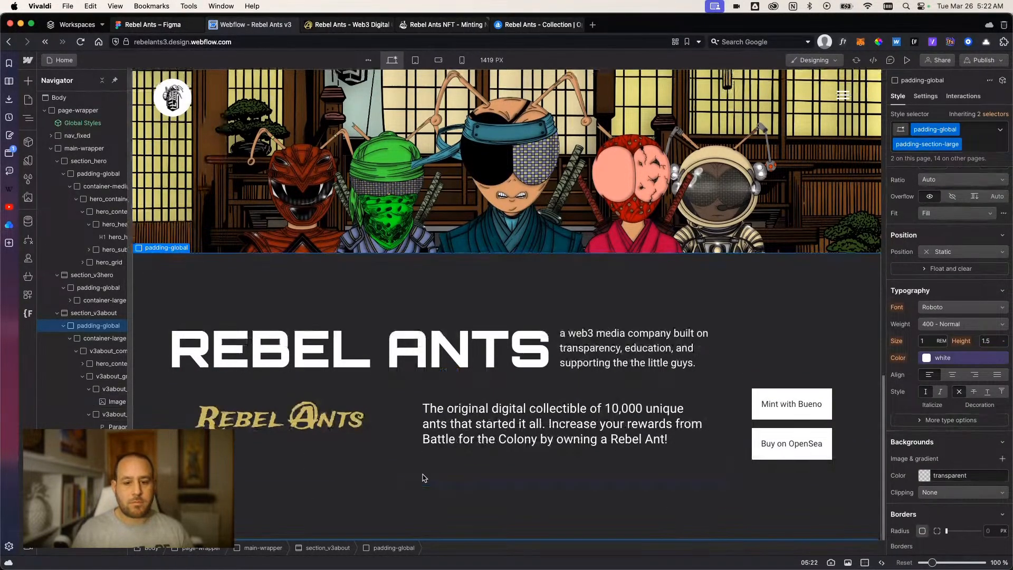
click(310, 454)
click(90, 390)
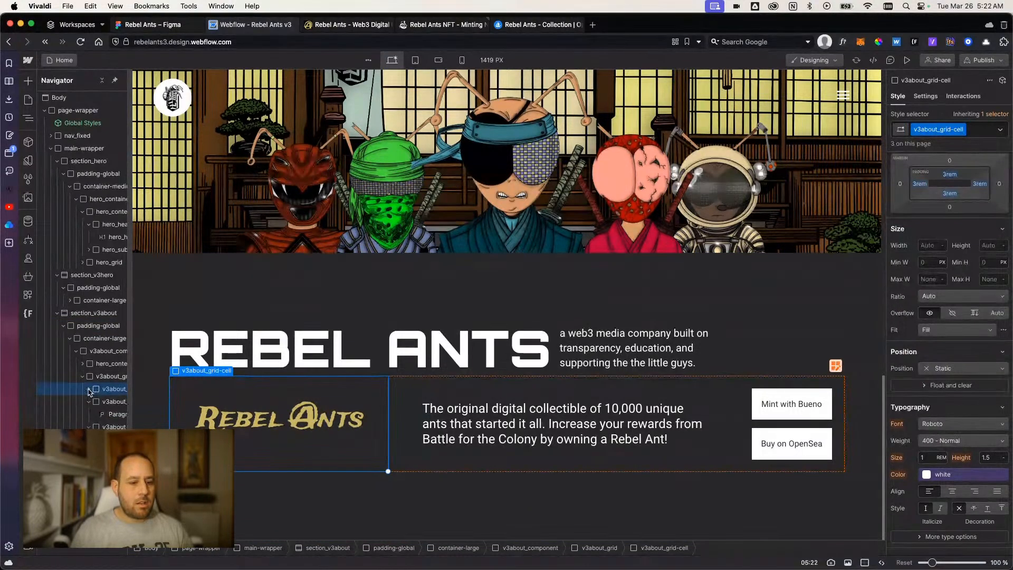
click(83, 377)
click(393, 490)
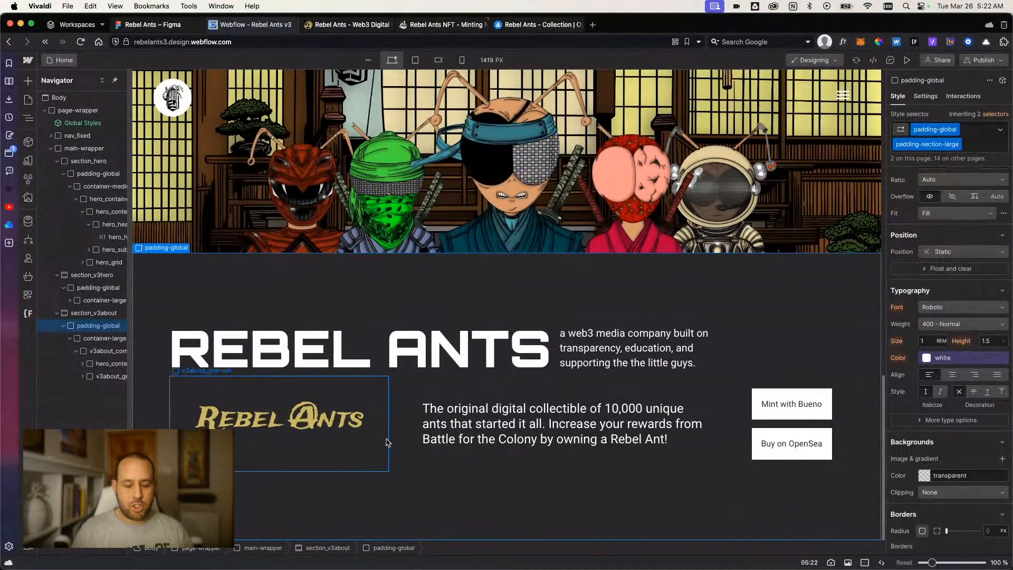
click(411, 443)
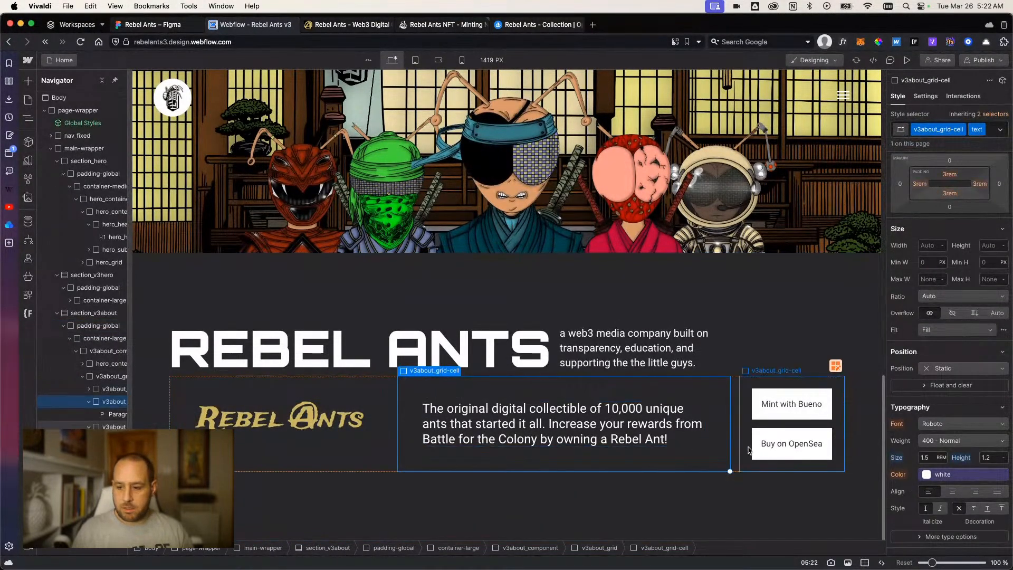
click(278, 475)
click(283, 459)
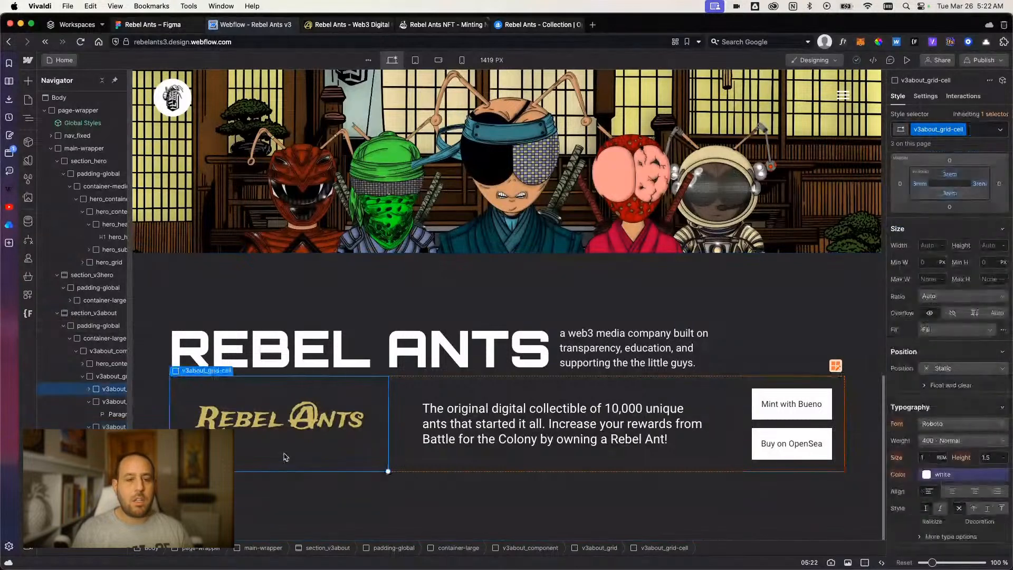
Switch to Figma and open the settings of the Germy Pets frame's first drop shadow.
click(153, 24)
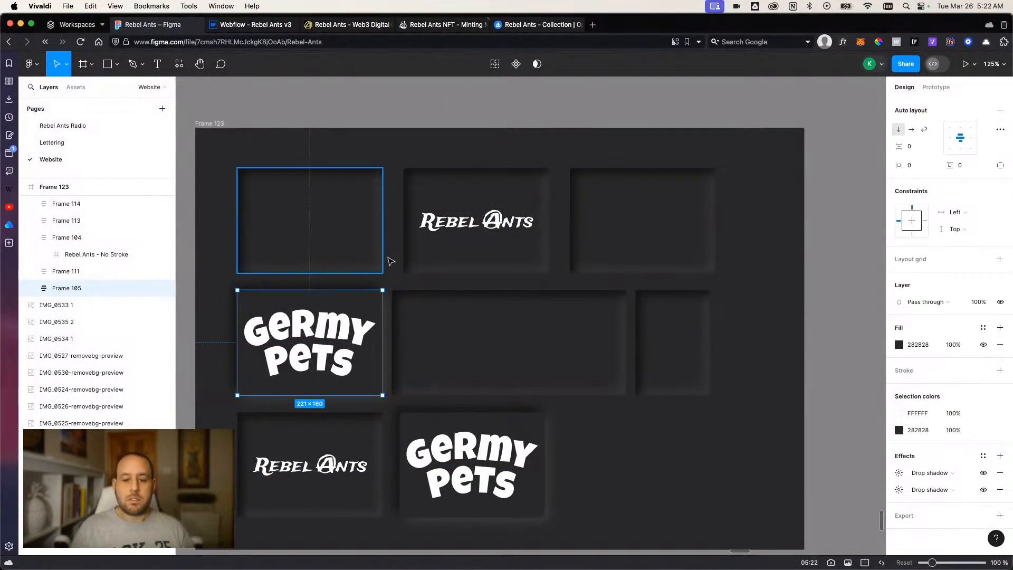
click(899, 473)
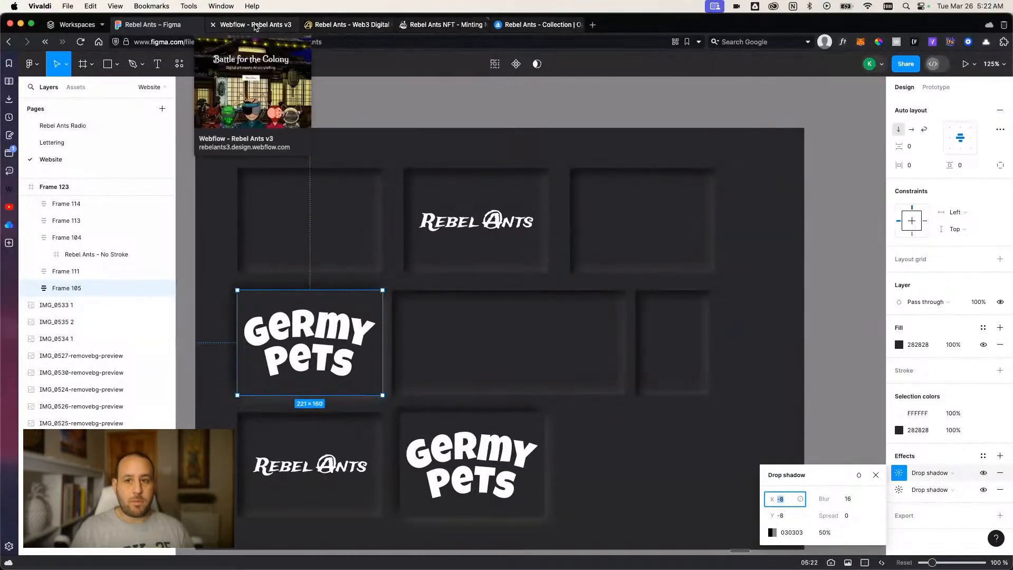
Back in Webflow, add an outside box shadow to v3about_grid-cell with X 8 px, Y 8 px and blur 16 px.
click(252, 25)
scroll(942, 419, down, 10)
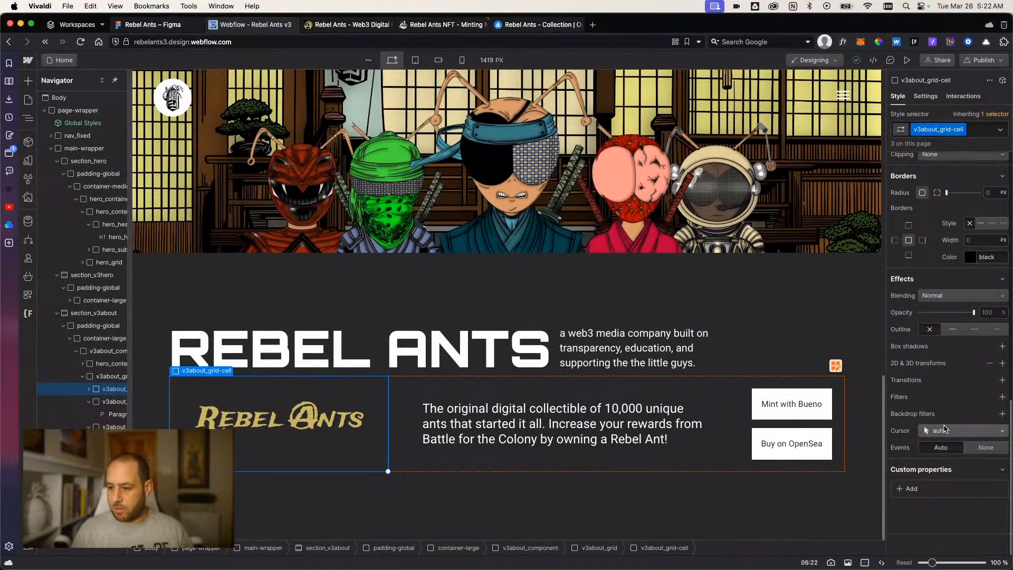
click(1003, 346)
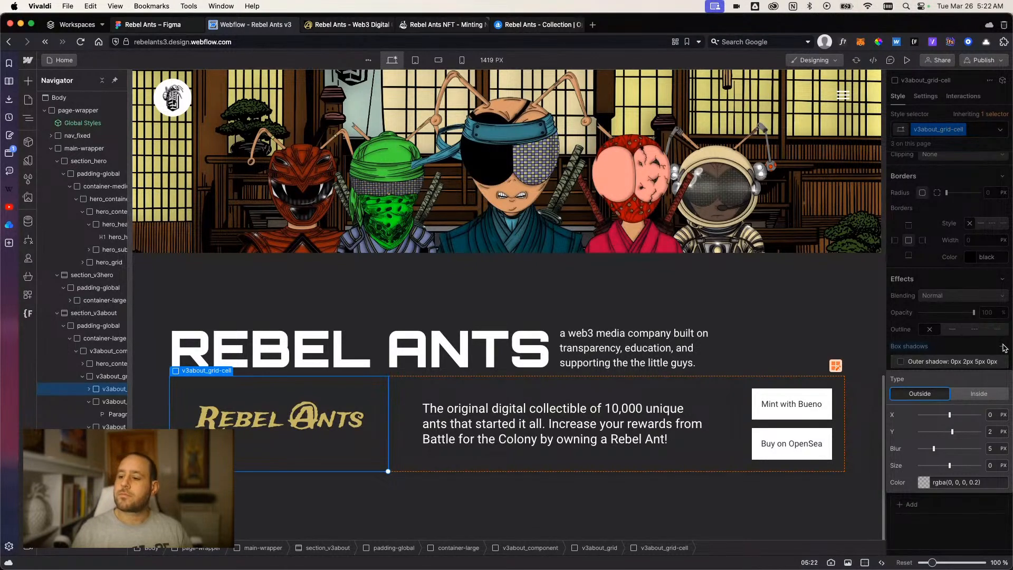
click(995, 417)
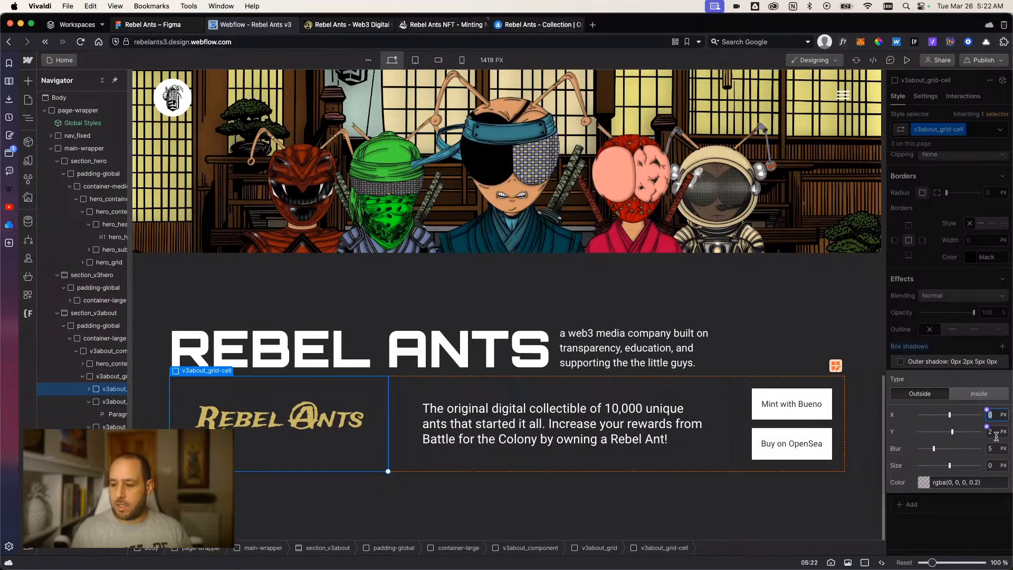
text(88)
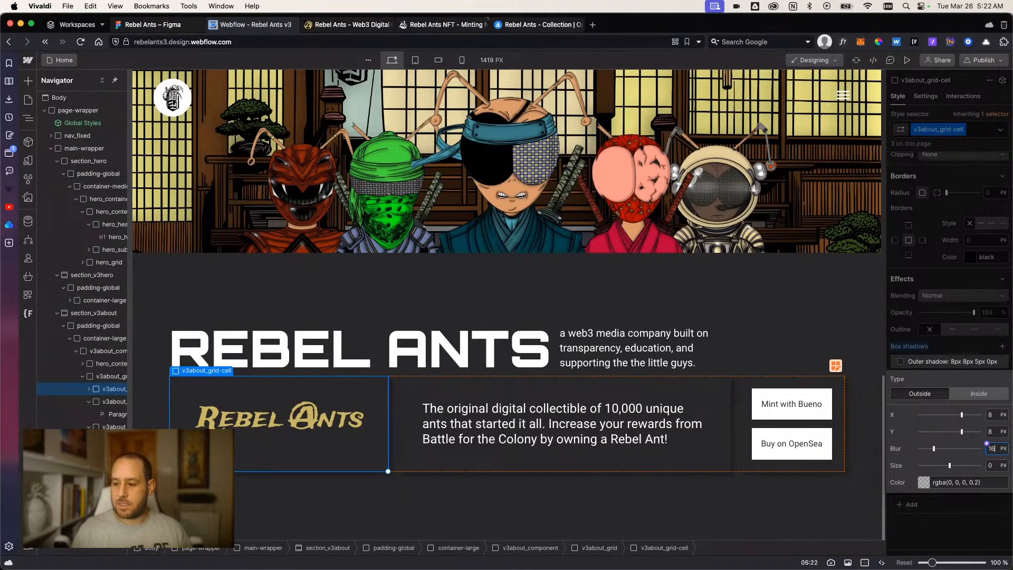
key(Return)
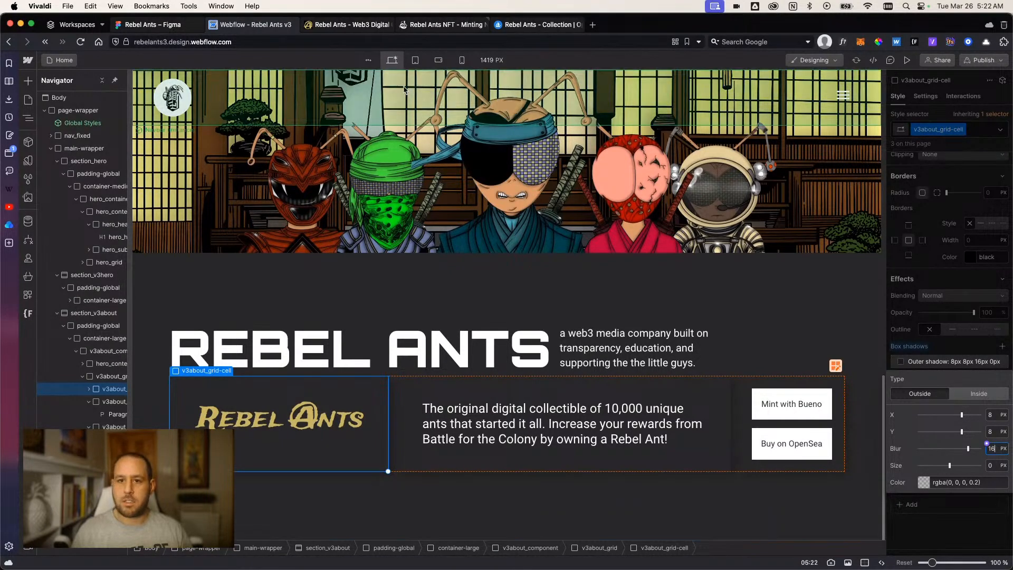
Set the color of the grid cell's box shadow to the outer-bottom variable.
scroll(742, 361, up, 1)
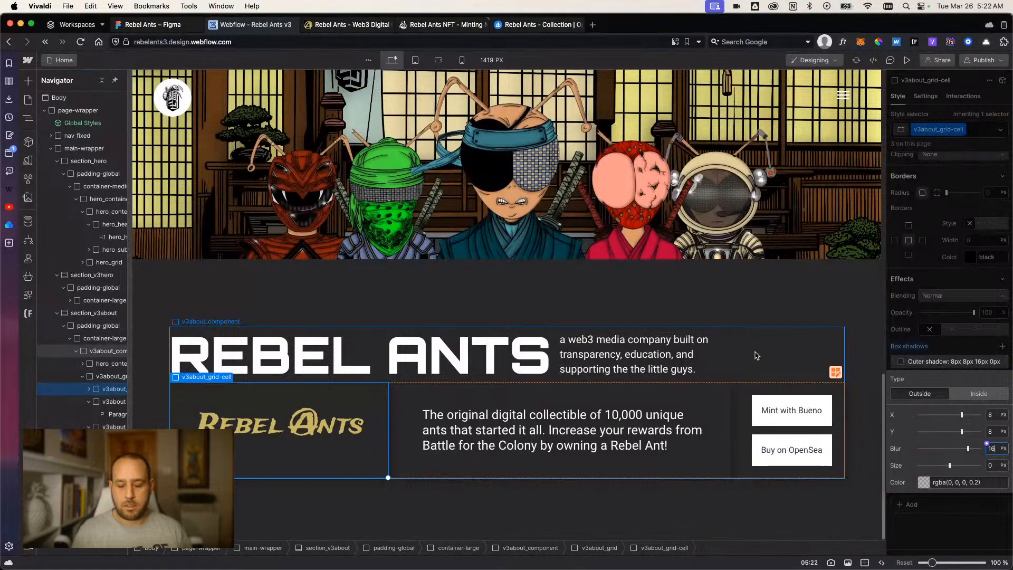
click(926, 484)
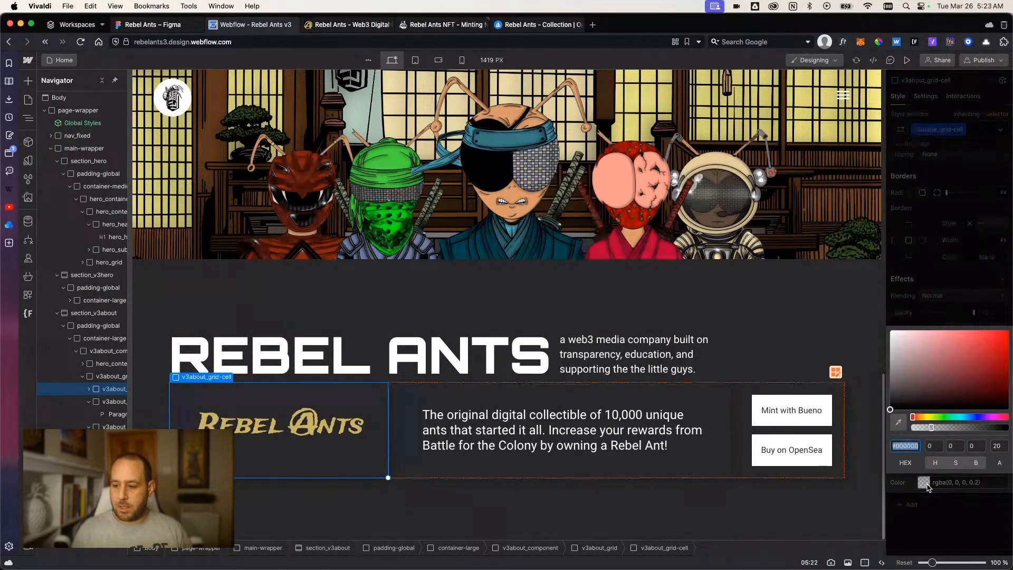
click(927, 486)
click(918, 481)
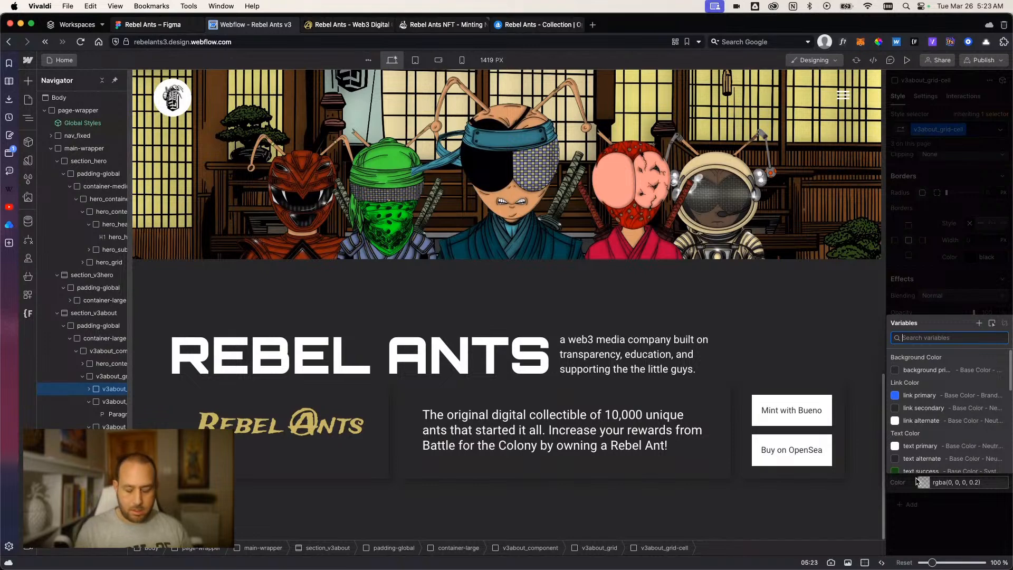
text(outsi)
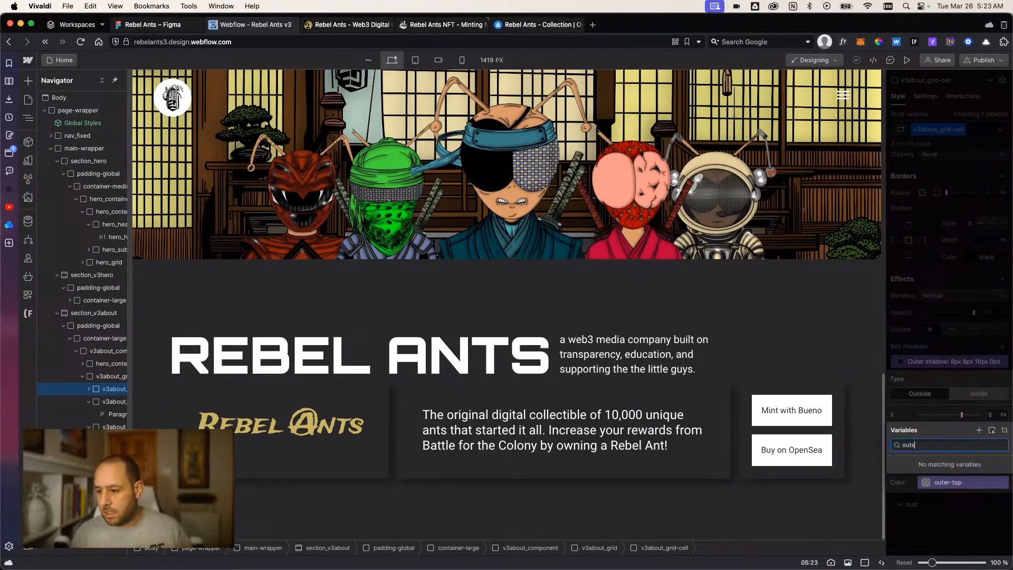
key(BackSpace)
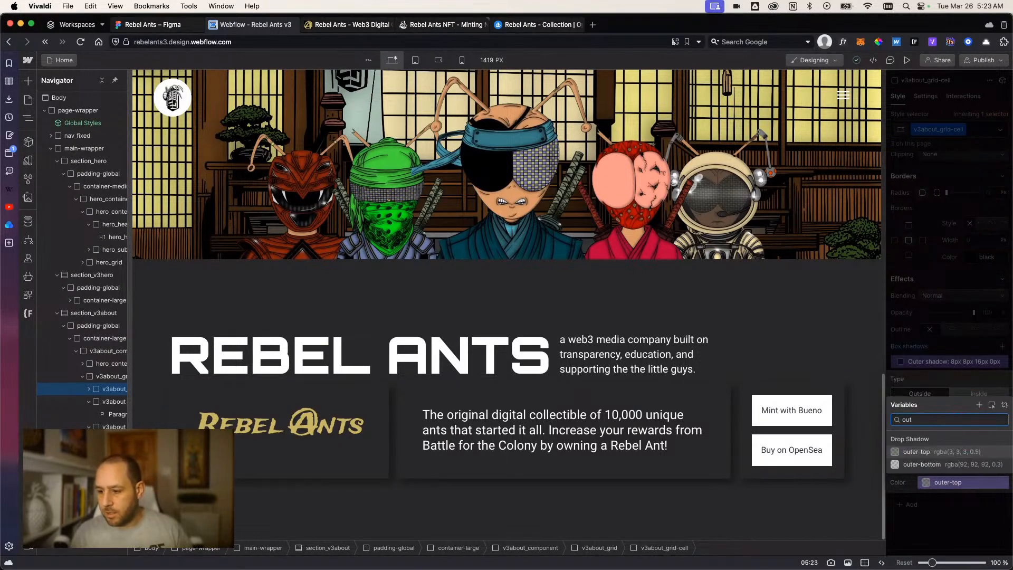
click(908, 467)
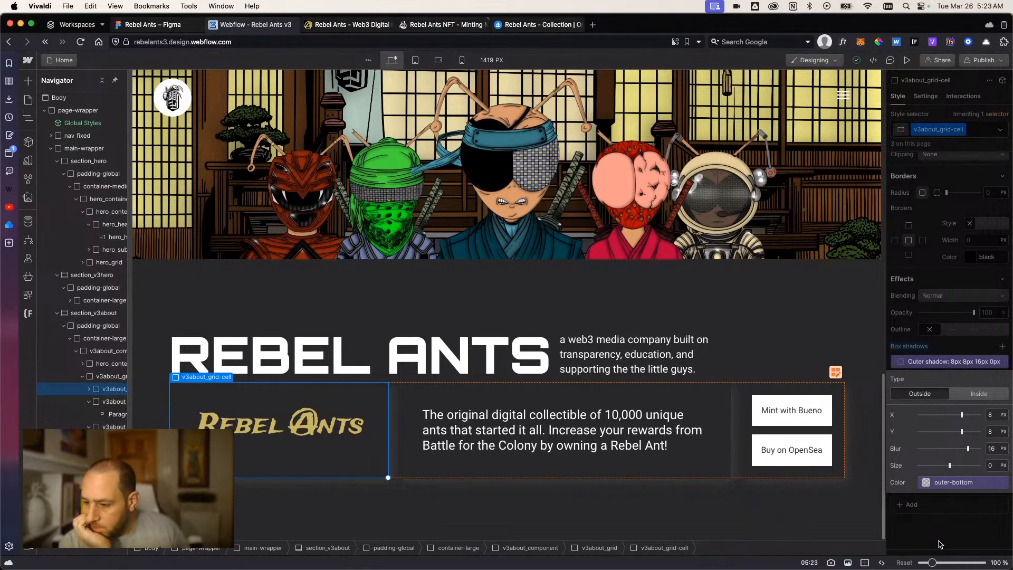
Compare the grid cell's shadow with the Germy Pets frame's drop shadow in Figma, return to Webflow and close the shadow settings.
click(159, 24)
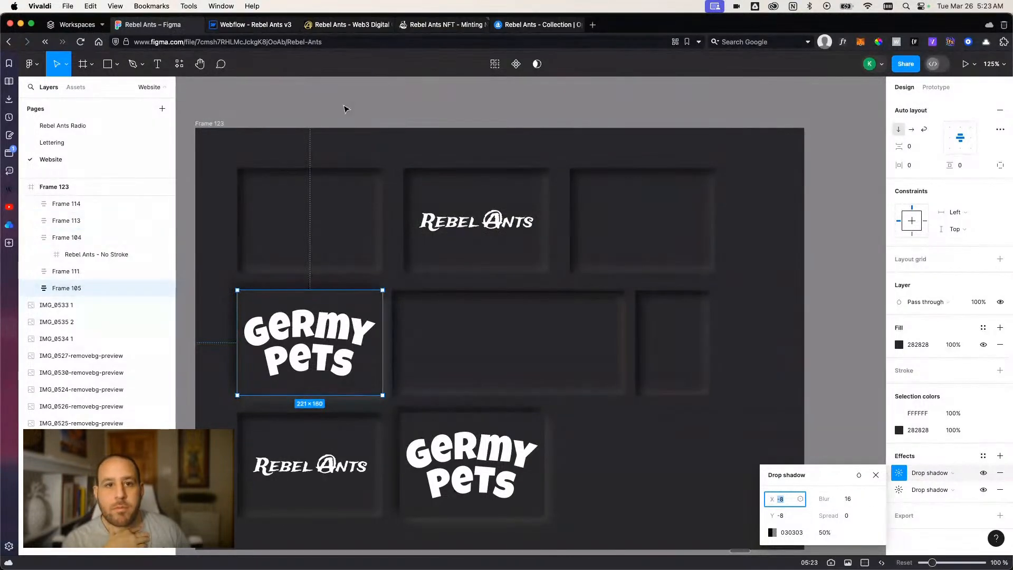
click(275, 27)
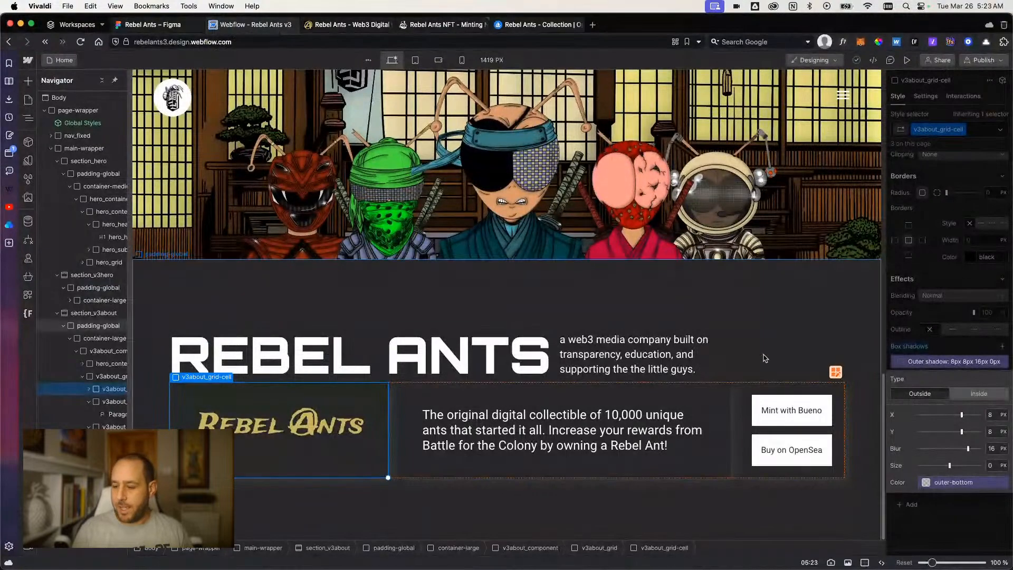
click(956, 519)
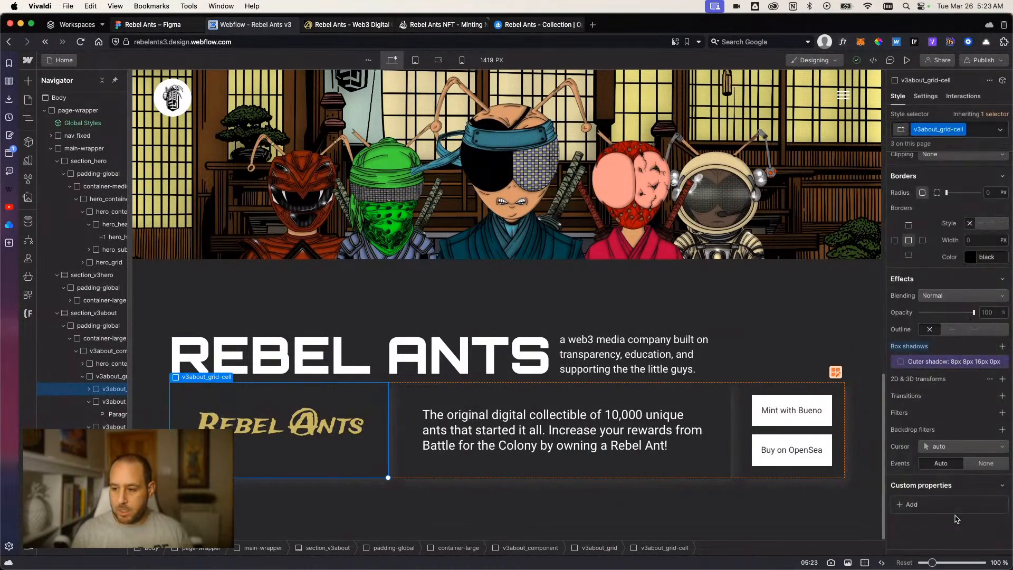
Add a second outside box shadow to v3about_grid-cell with X -8 px, Y -8 px and blur 16 px, checking the Figma values.
click(1002, 346)
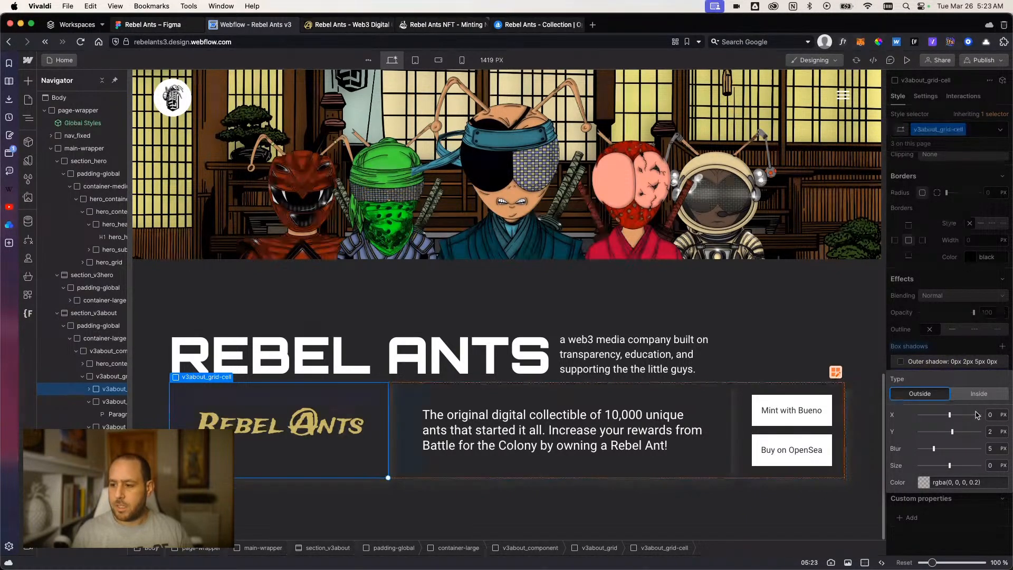
click(991, 416)
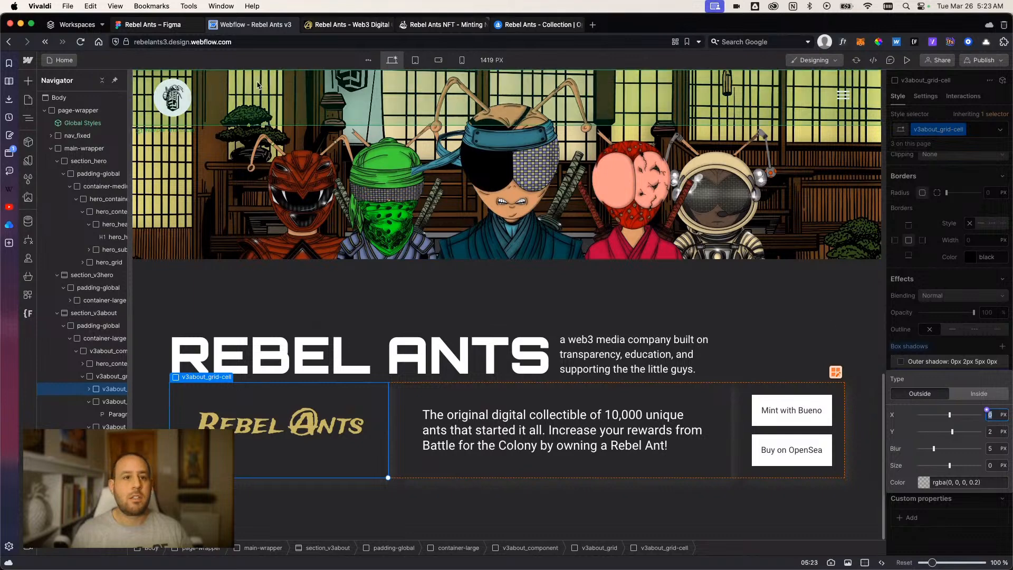
click(174, 24)
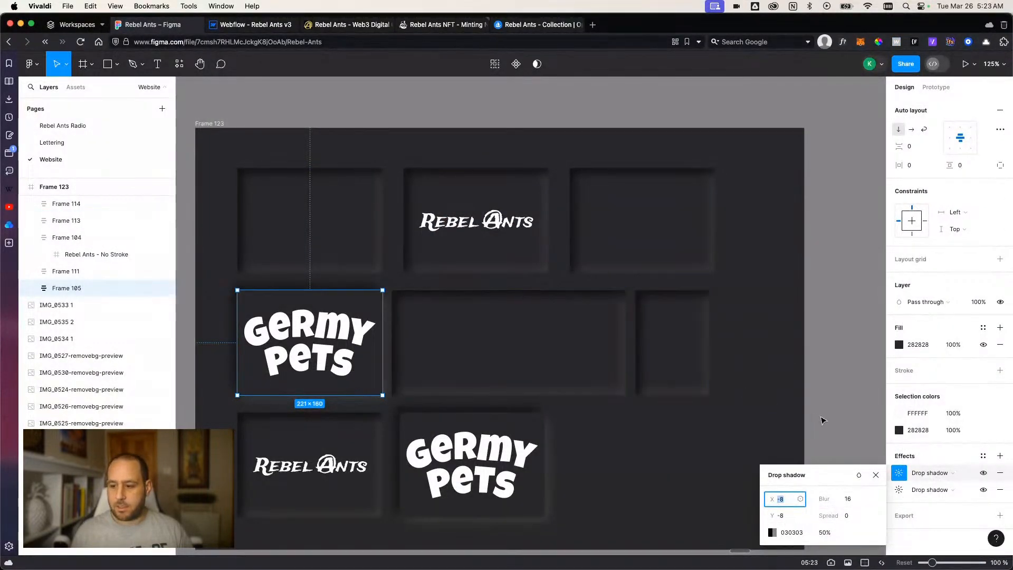
click(252, 25)
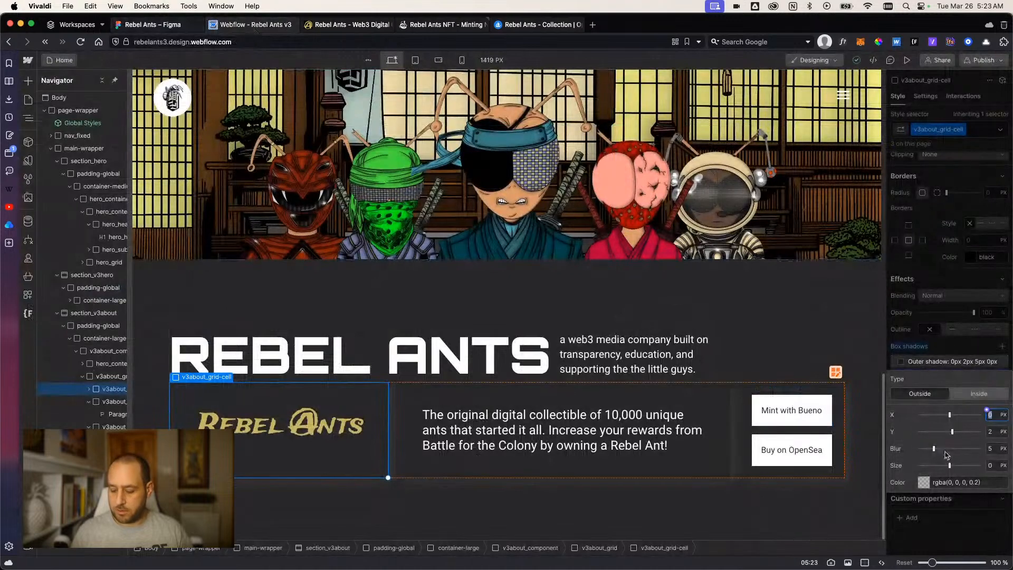
text(-8)
click(992, 432)
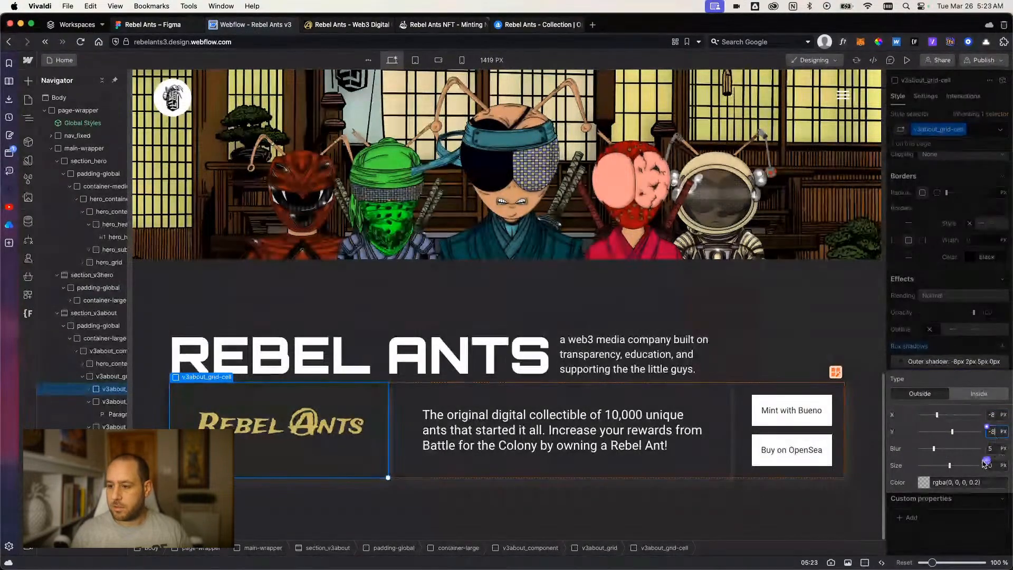
text(-8)
click(995, 449)
text(16)
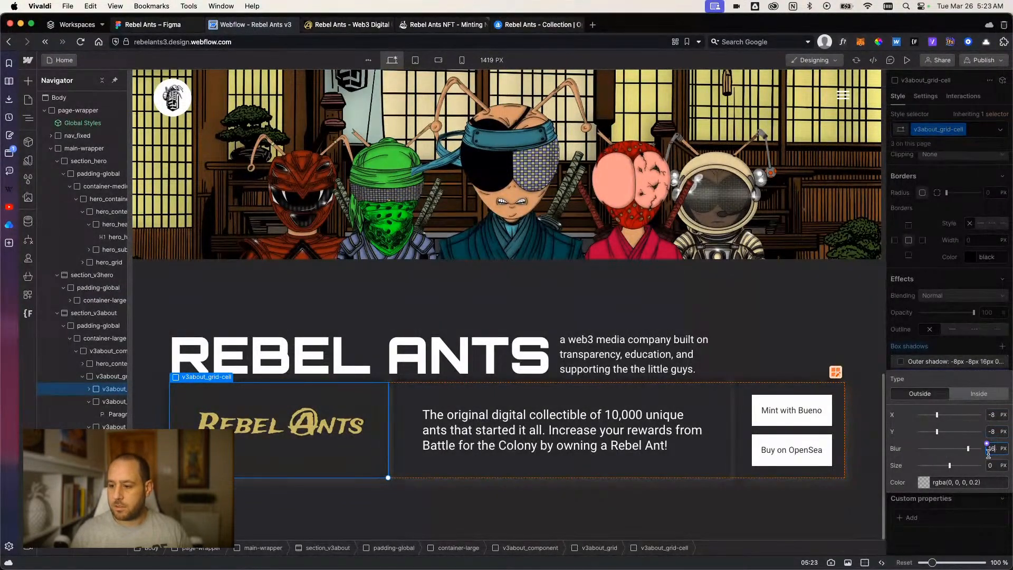
Set the second box shadow's color to the outer-top variable and close its settings.
click(922, 481)
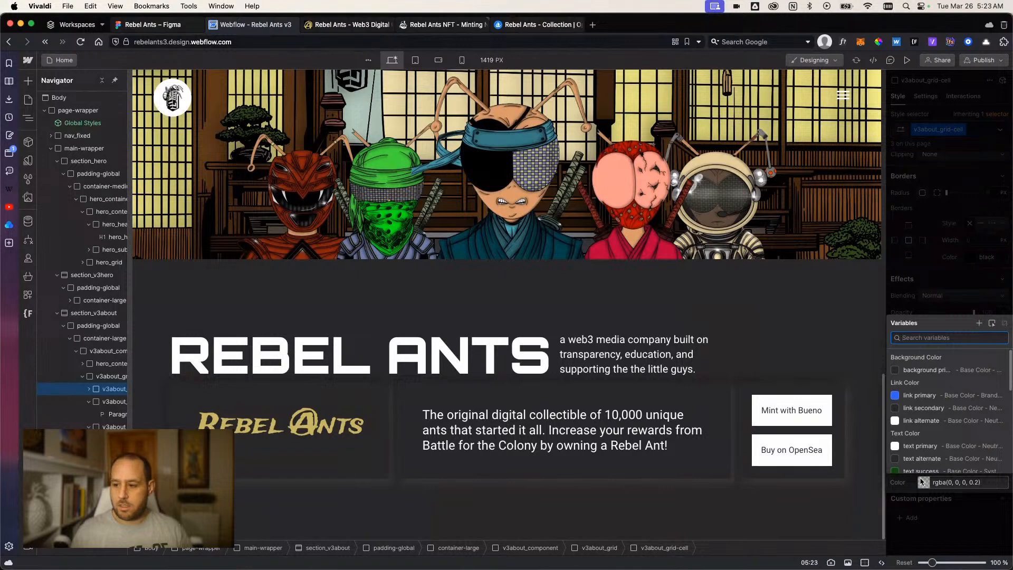
text(out)
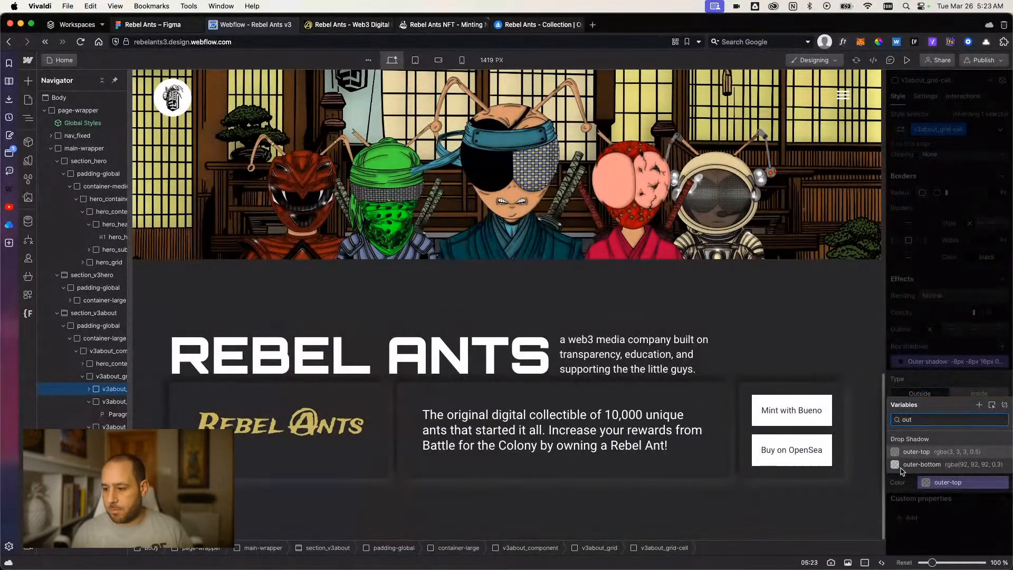
click(914, 454)
click(959, 544)
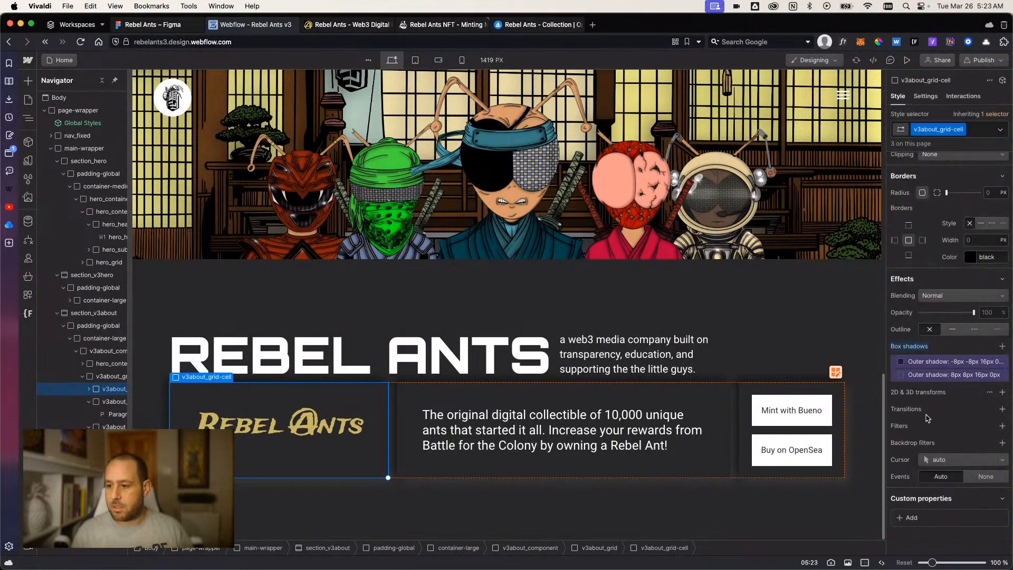
Review the settings of both outer box shadows on v3about_grid-cell.
click(920, 376)
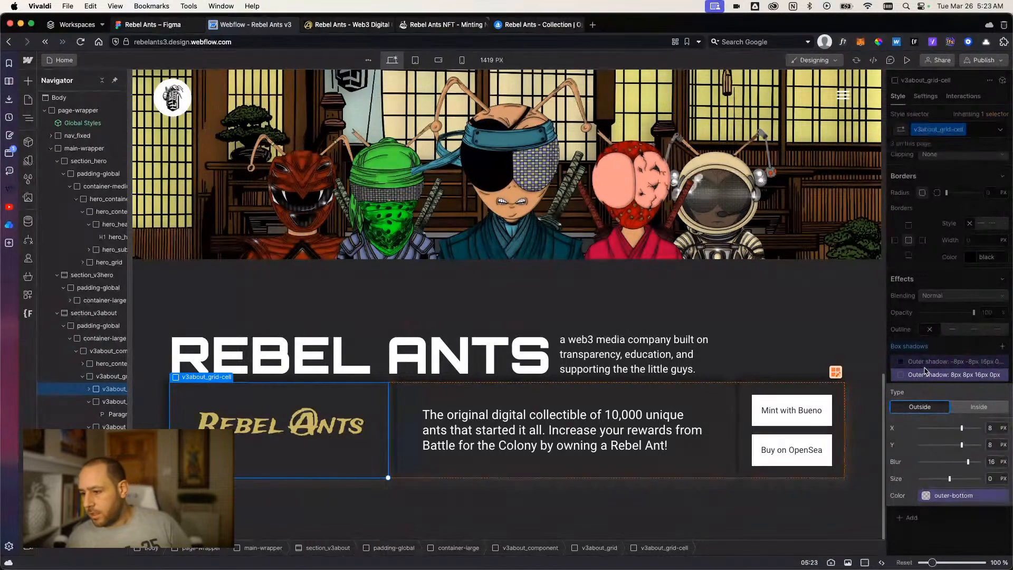
click(927, 362)
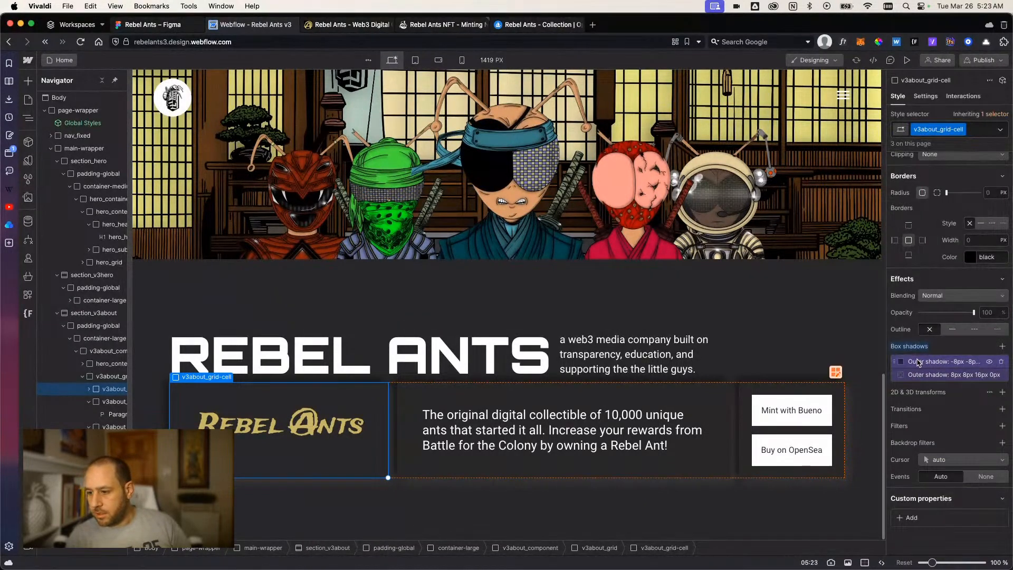
click(918, 362)
Select the about section's padding-global wrapper instead of the cell and preview the page with the new card shadows.
click(830, 316)
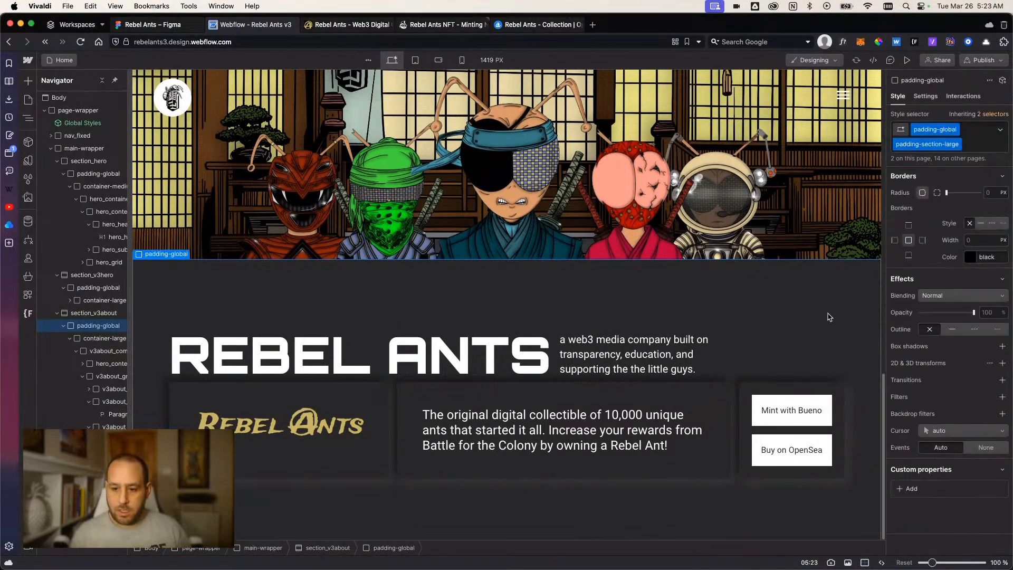
scroll(787, 388, down, 1)
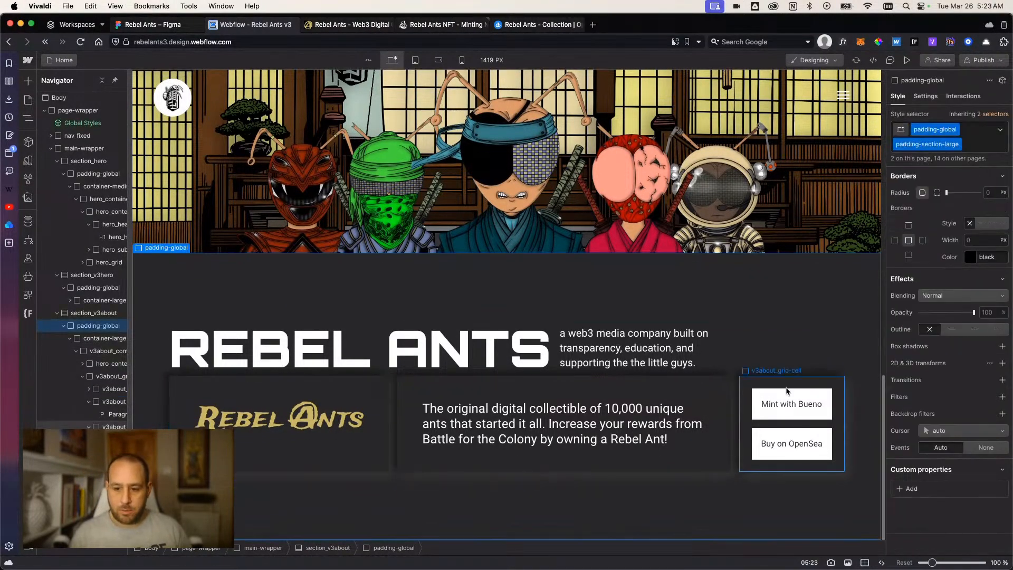
click(907, 60)
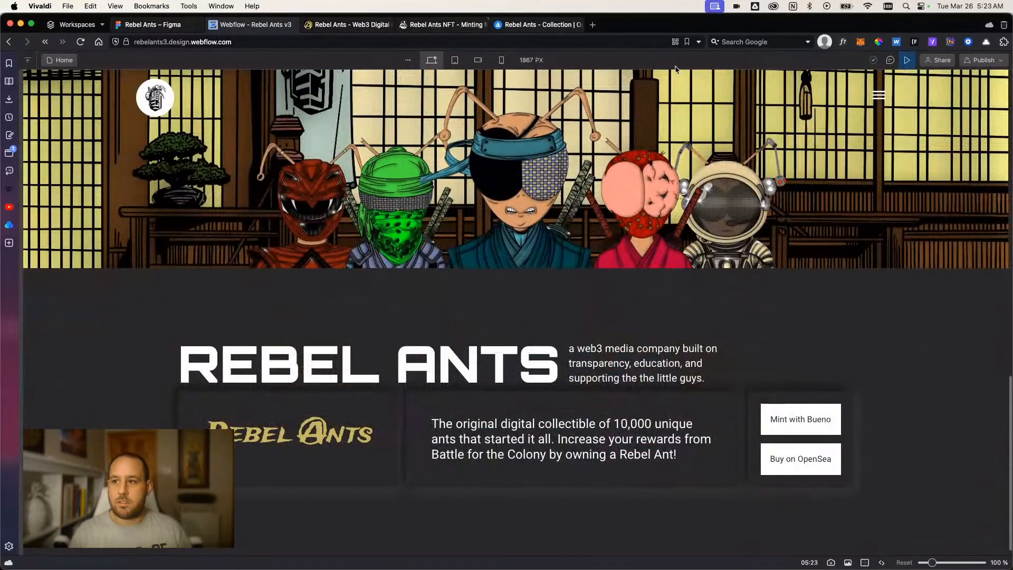
Replay the page preview, set the overflow of v3hero_ants-container to hidden, and check the result in preview.
click(908, 61)
click(907, 61)
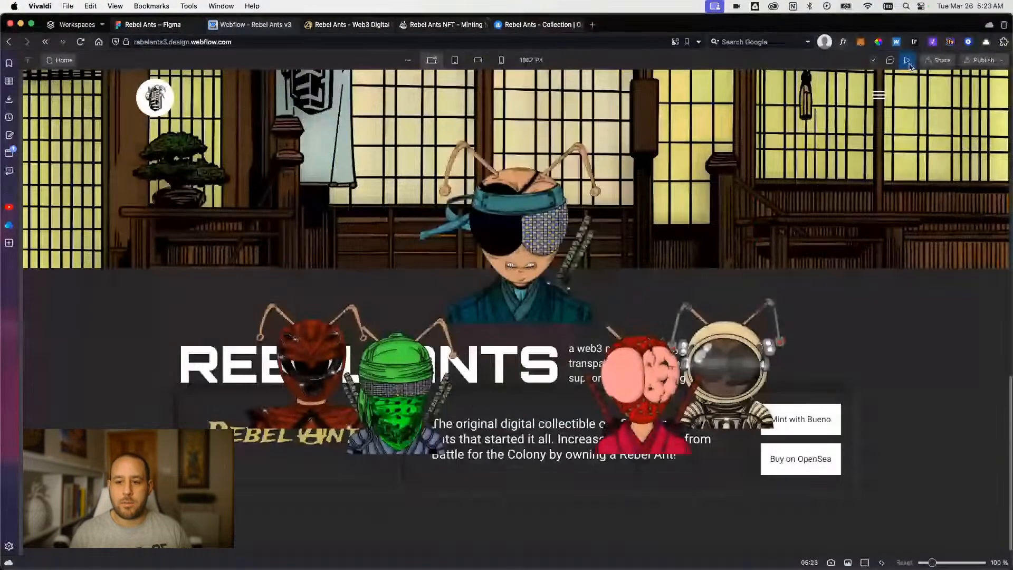
click(908, 61)
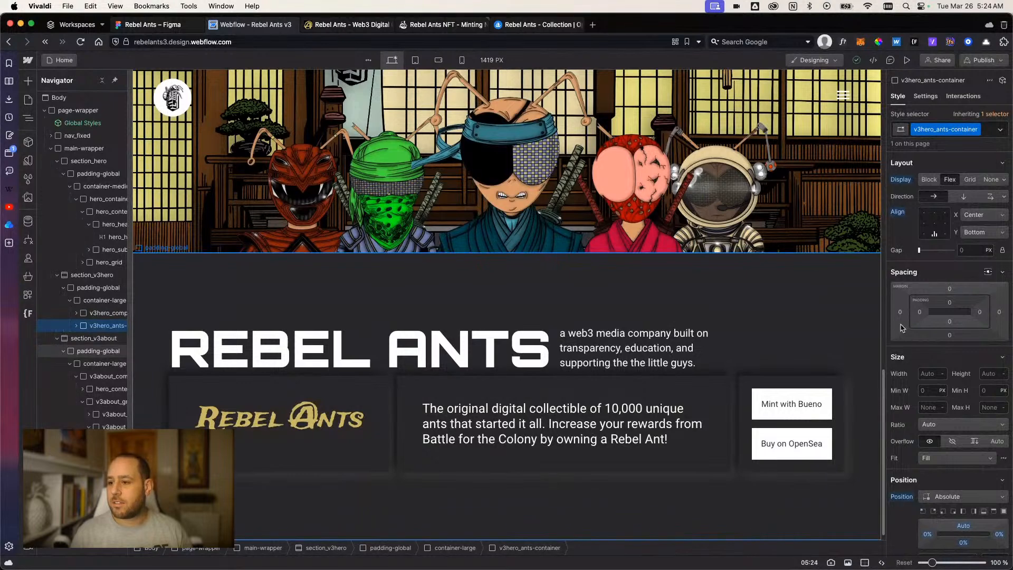
scroll(954, 475, down, 3)
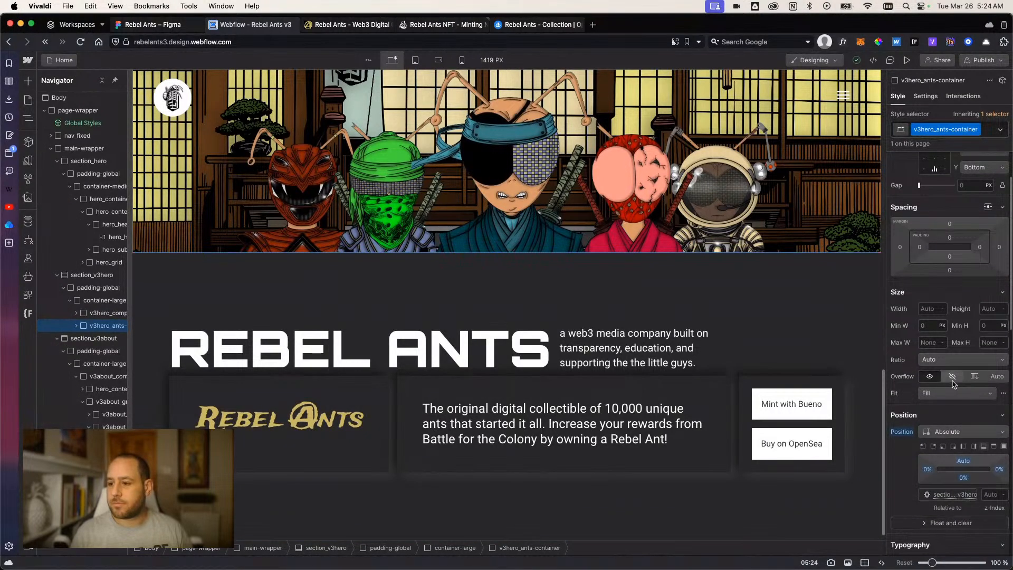
click(907, 61)
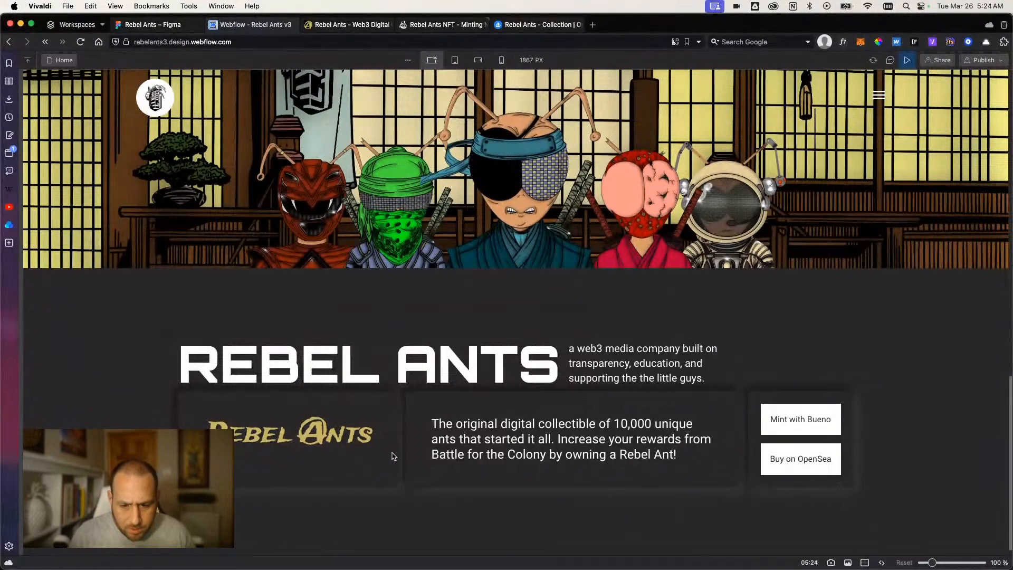
click(908, 60)
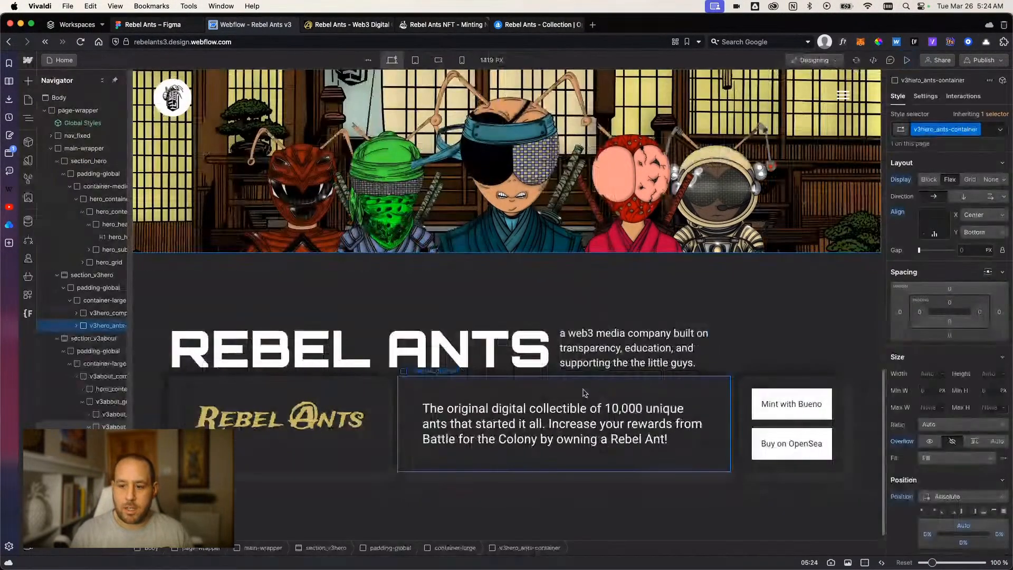
Make v3about_component a vertical flex layout with a 3 rem gap between the heading and the card grid.
click(768, 355)
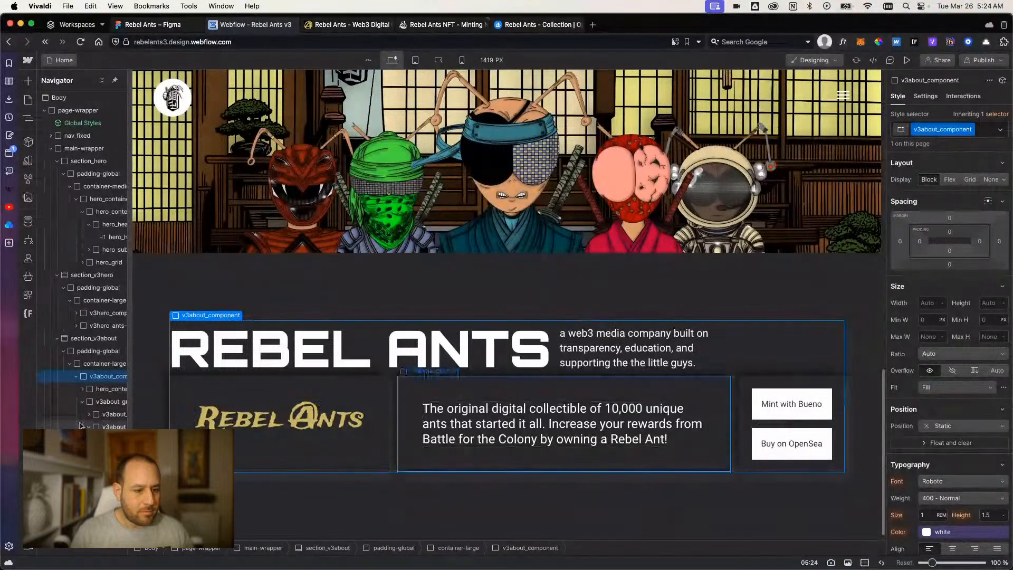
click(83, 402)
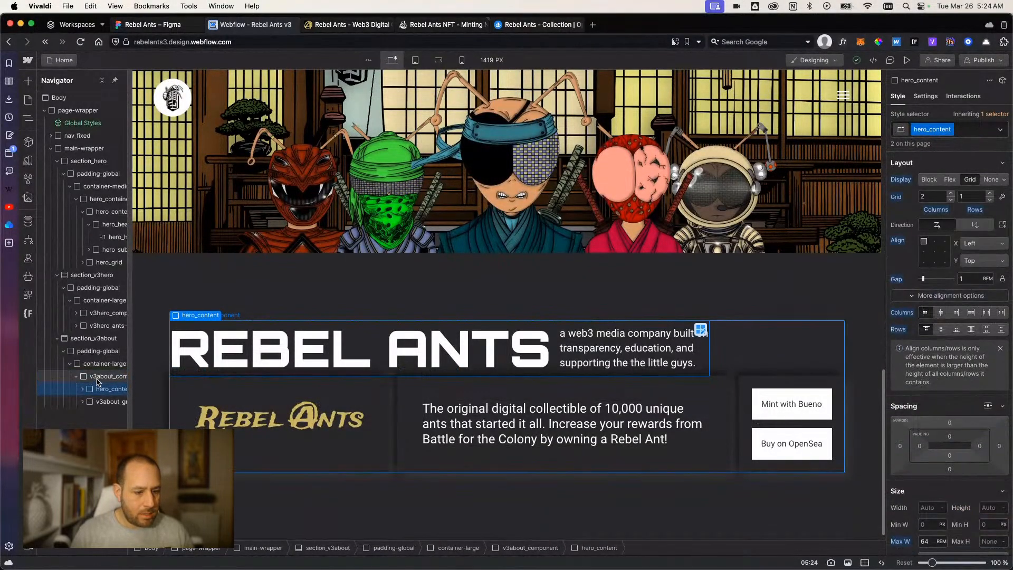
click(950, 179)
click(962, 197)
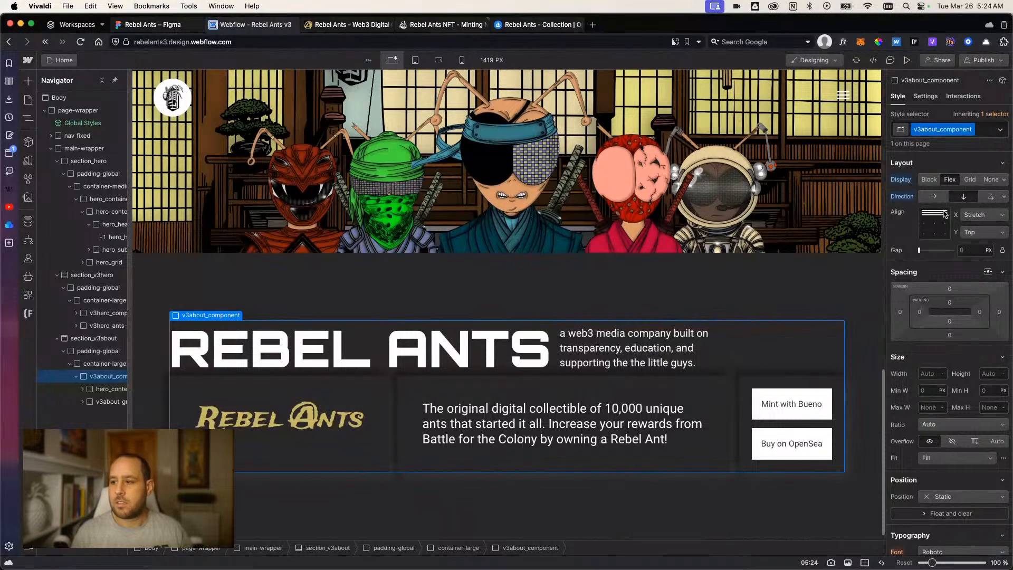
click(973, 251)
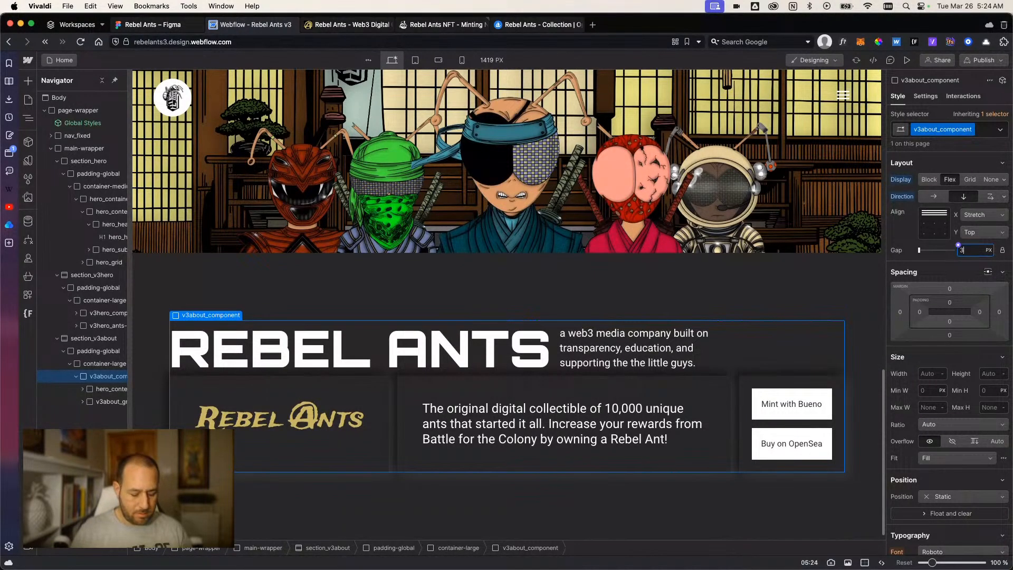
key(Return)
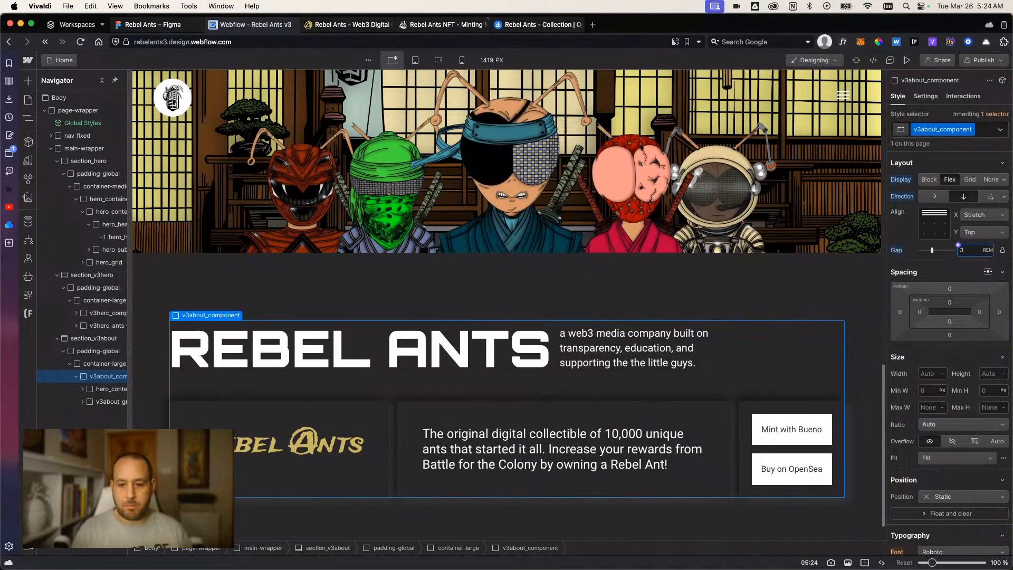
Preview the page to check the ants' entrance animation and the spacing of the about section.
click(908, 60)
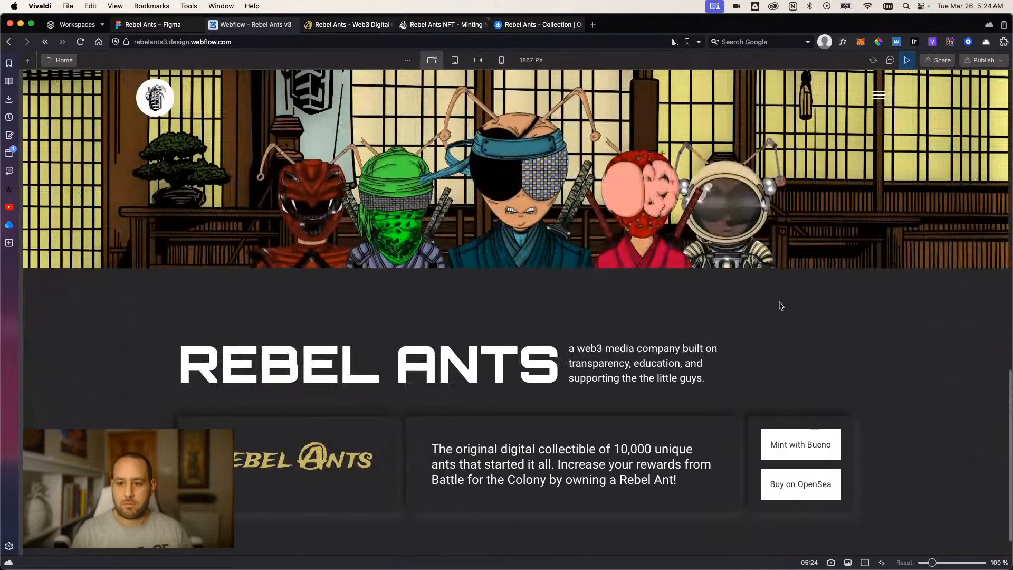
scroll(805, 310, up, 5)
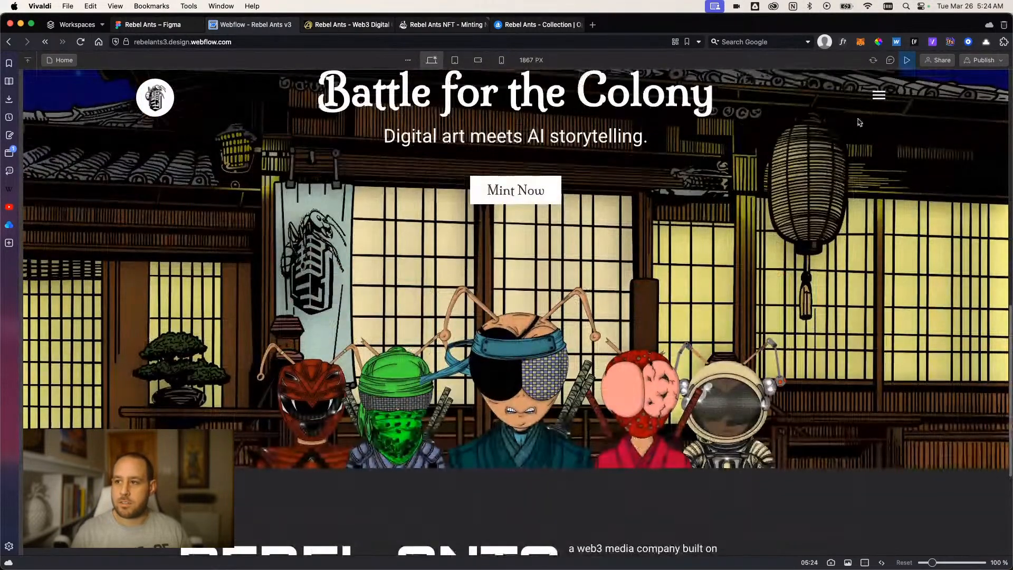
click(907, 60)
click(907, 60)
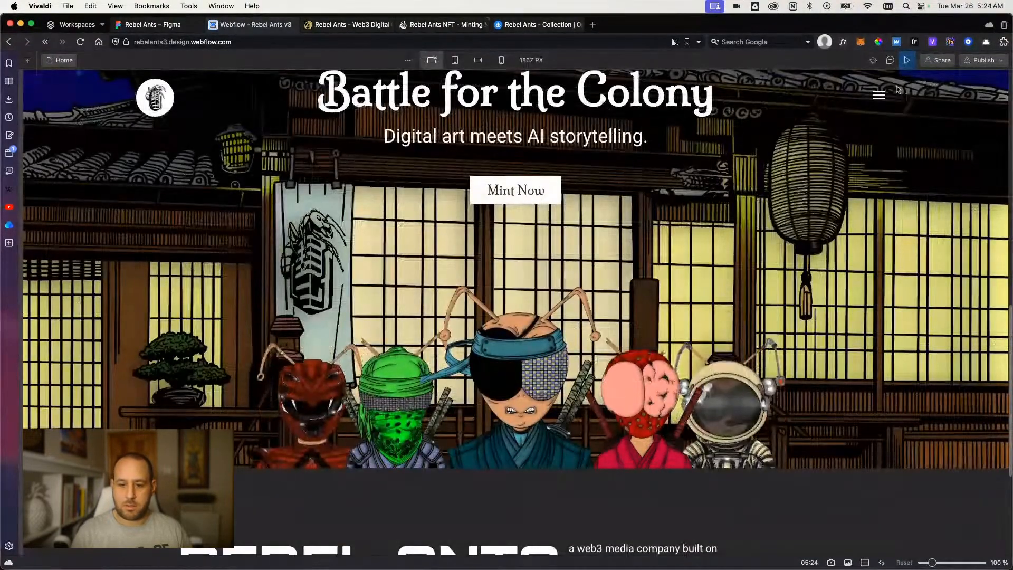
scroll(691, 312, down, 4)
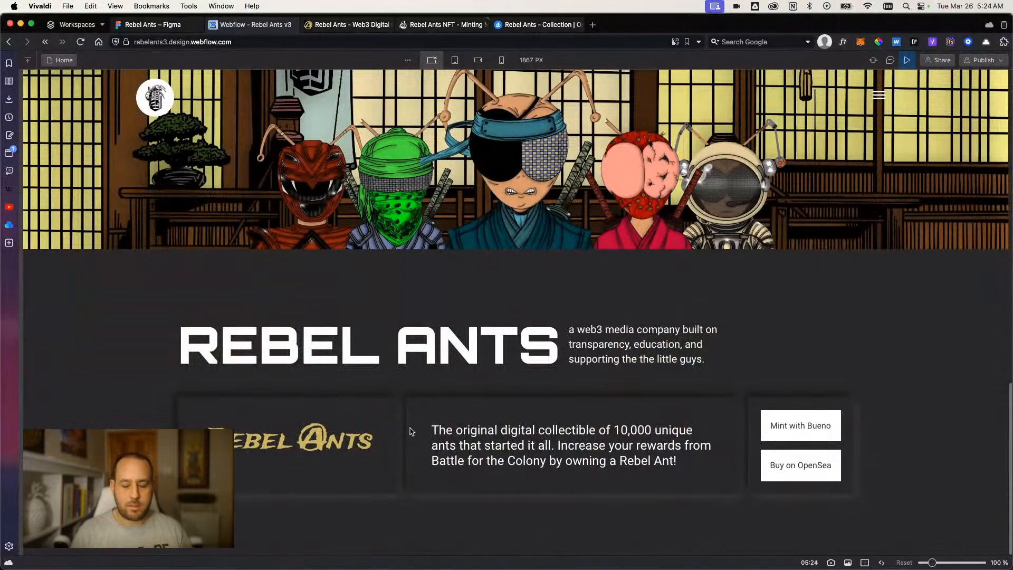
scroll(412, 431, down, 1)
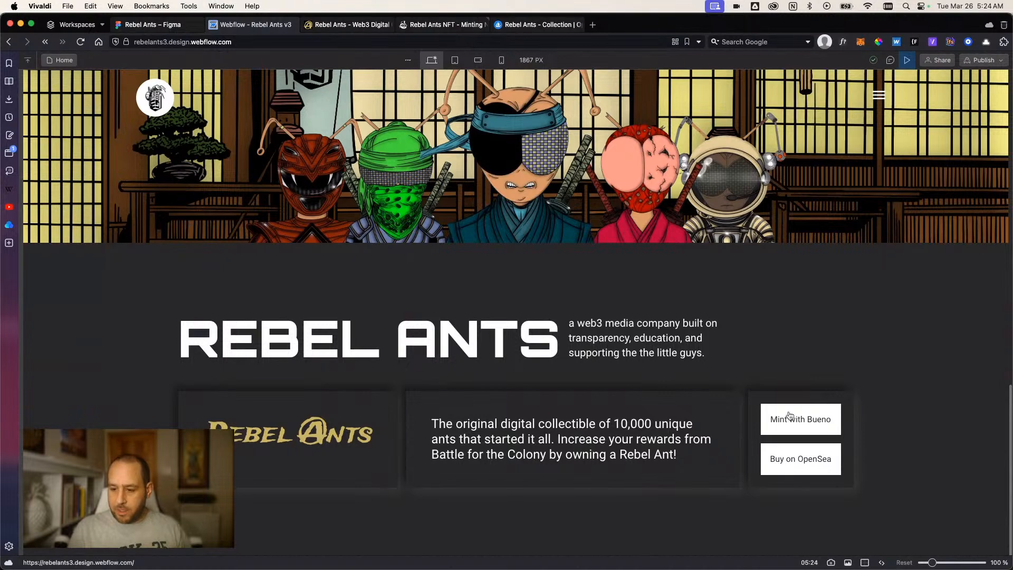
Try 2 rem padding on all sides of the buttons' grid cell in preview, and restore it to 1.5 rem.
click(913, 62)
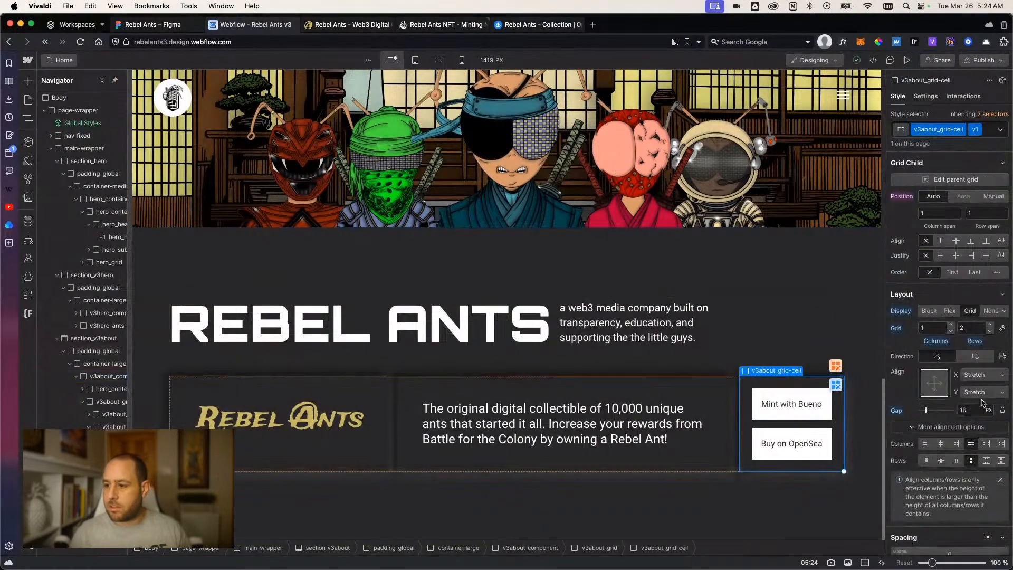
scroll(939, 333, down, 3)
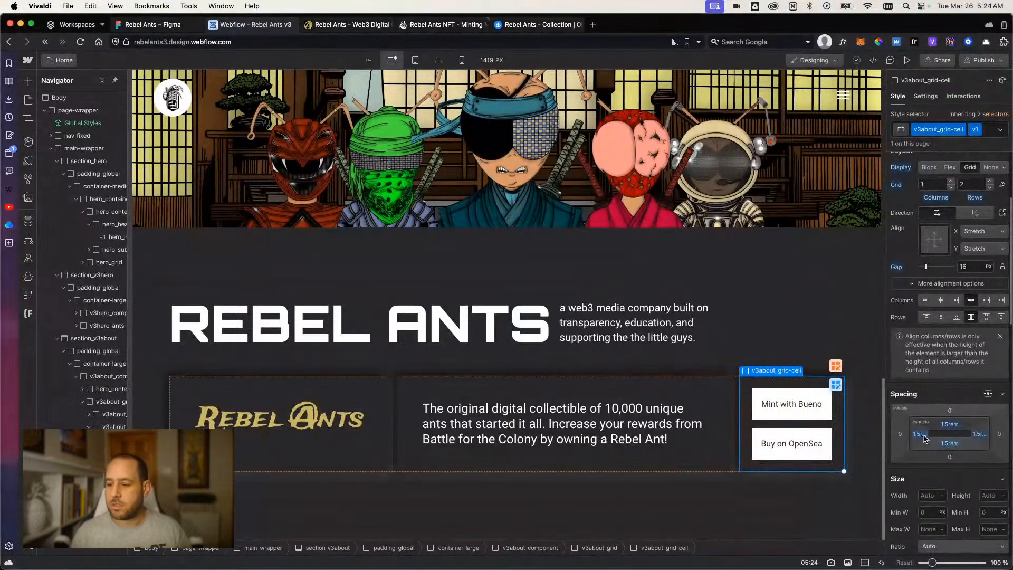
drag(923, 436, 925, 438)
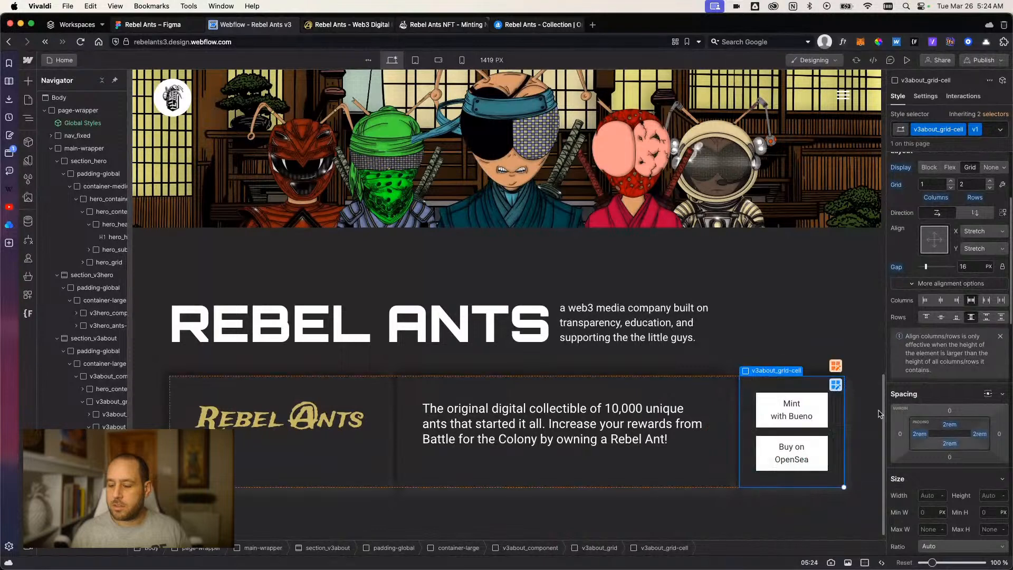
key(super+shift+p)
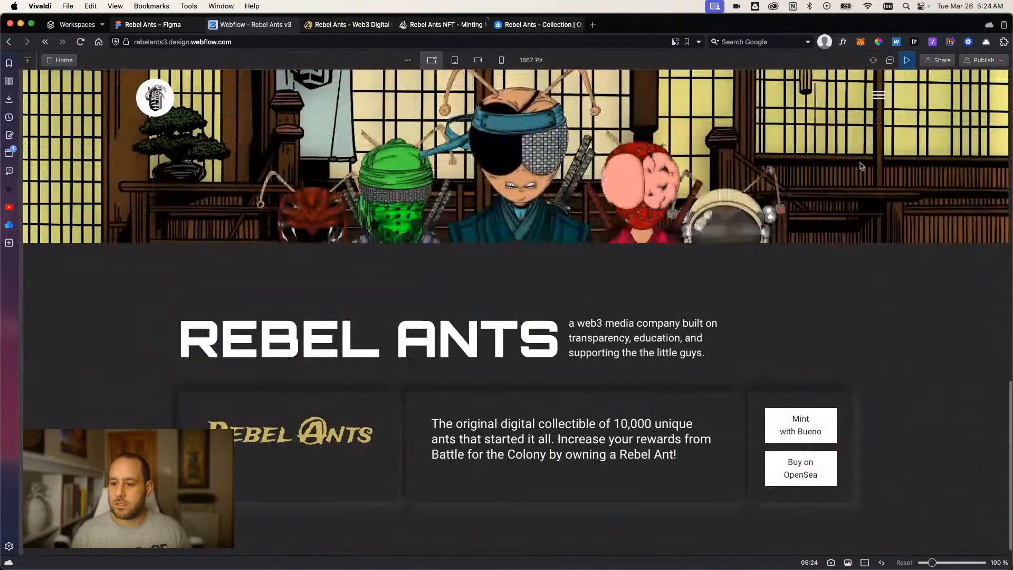
click(907, 60)
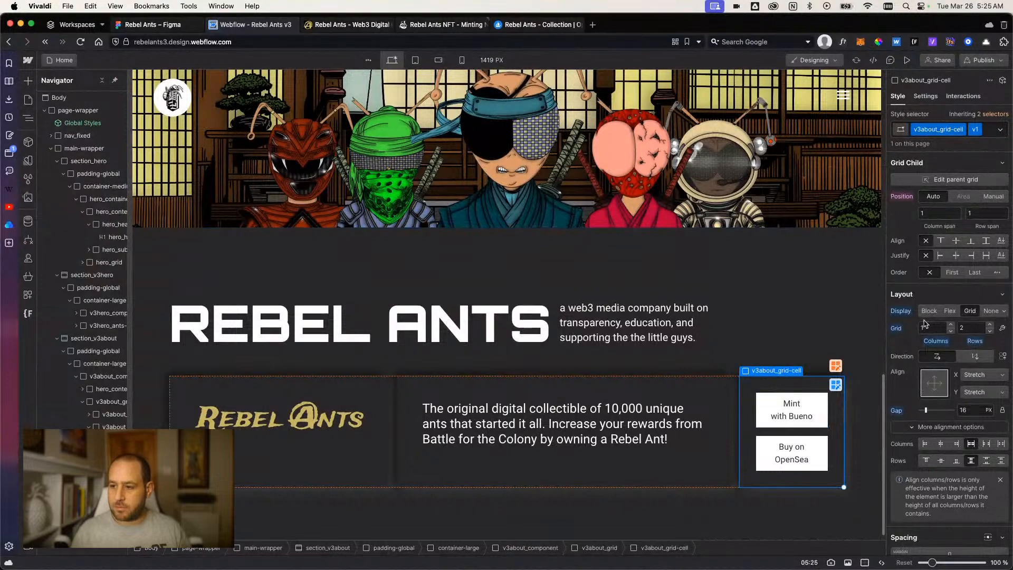
scroll(911, 301, down, 5)
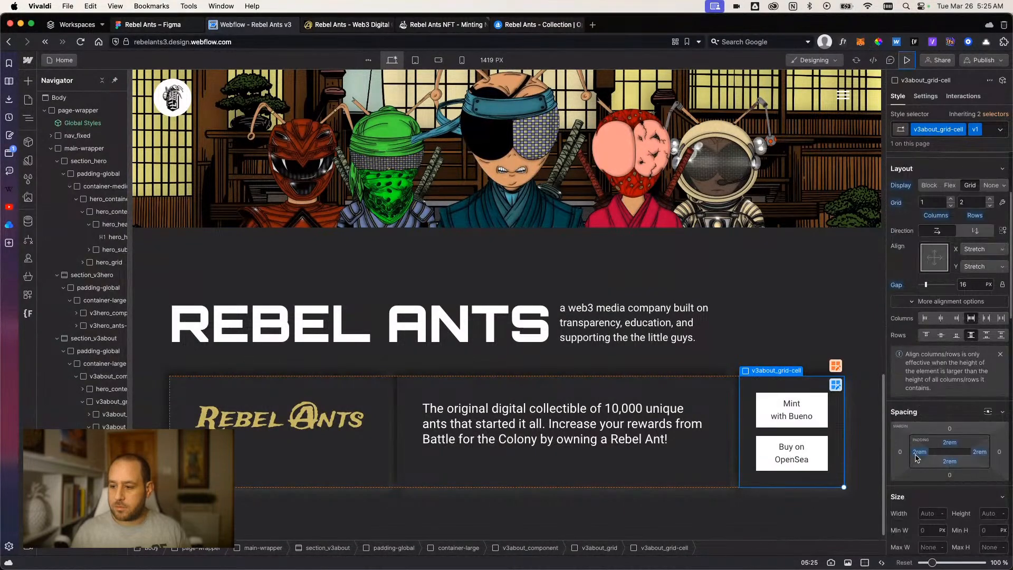
drag(911, 452, 914, 456)
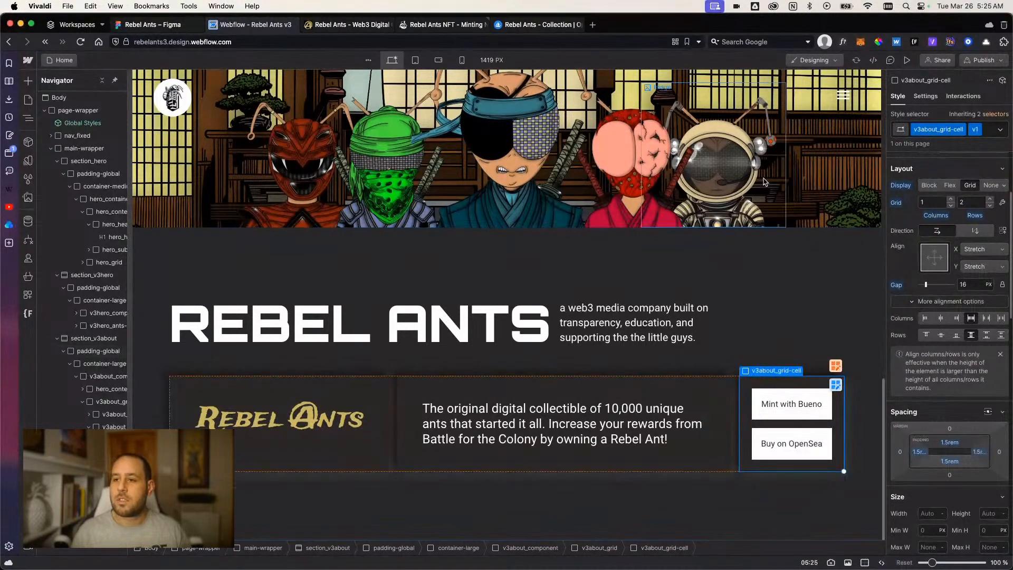
Set the top and bottom padding of v3about_button to 0.
click(821, 405)
scroll(927, 392, down, 1)
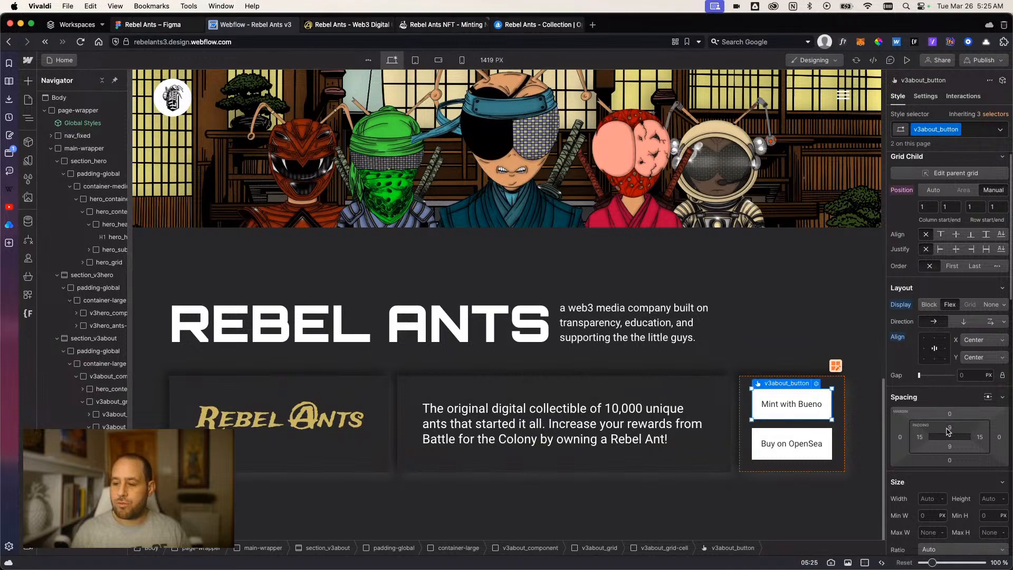
click(946, 426)
text(0)
key(Return)
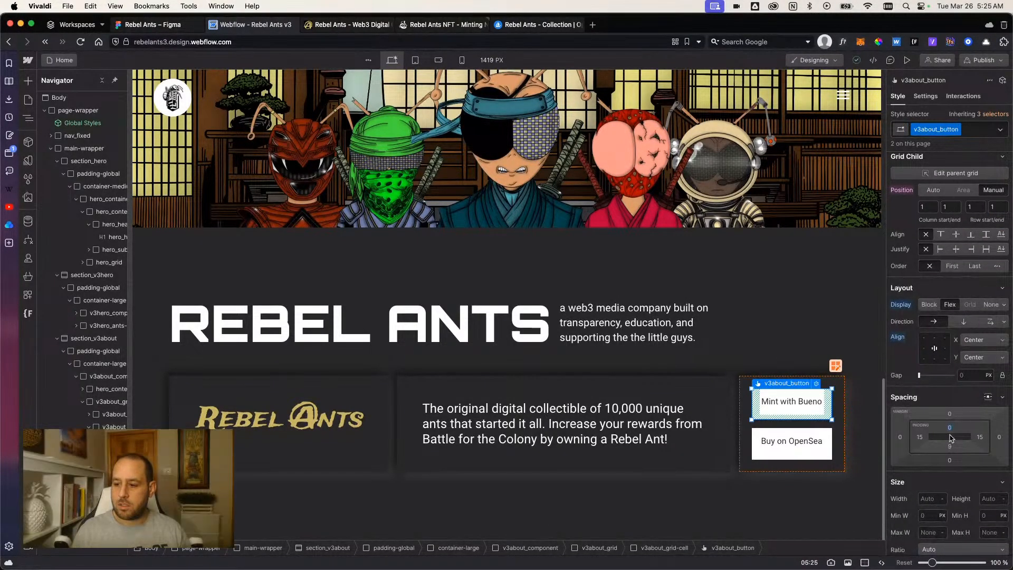
click(950, 445)
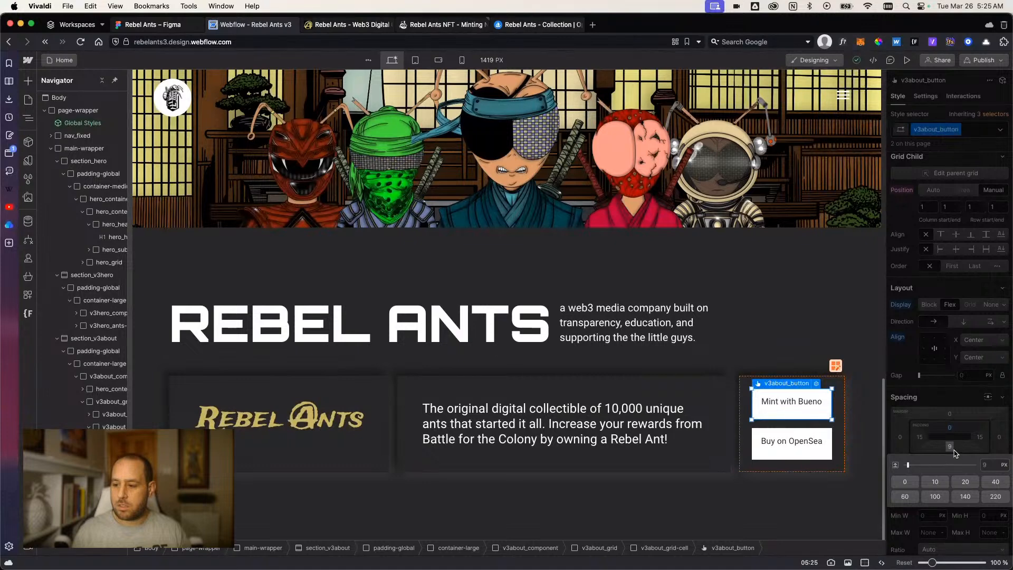
text(0)
key(Return)
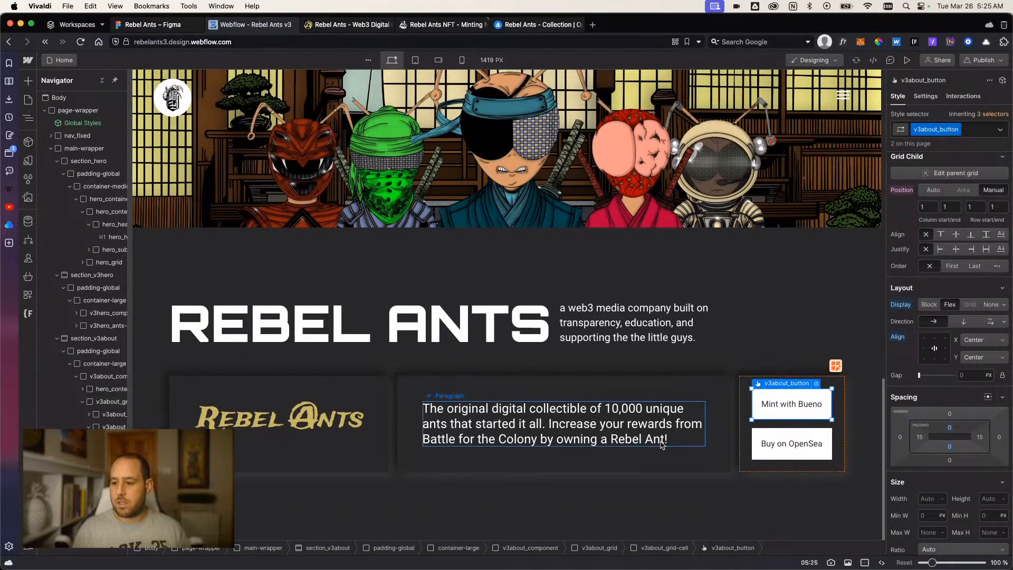
Restore the top and bottom padding of v3about_button to 9 px.
click(950, 428)
text(9)
key(Return)
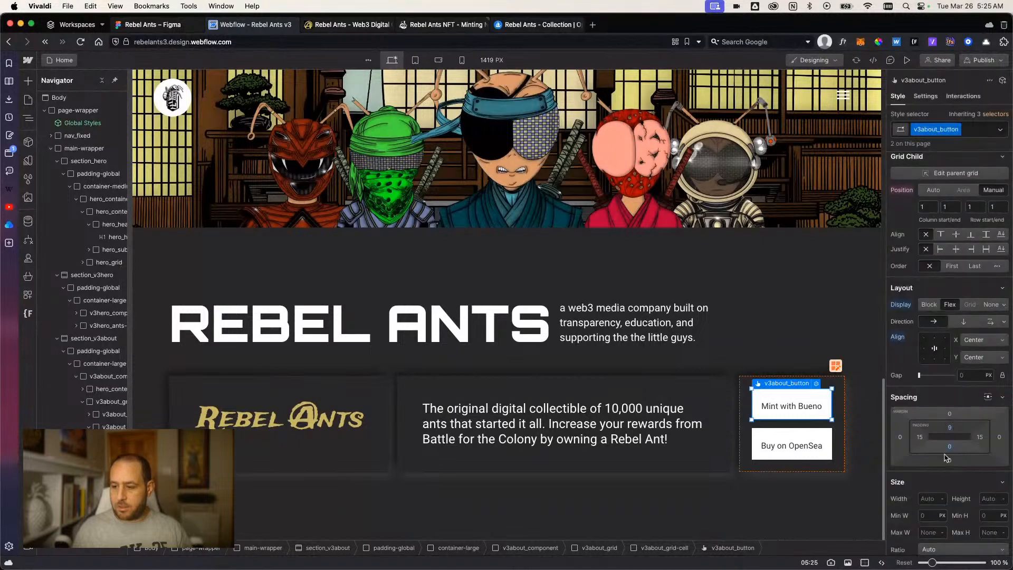
click(951, 447)
text(9)
key(Return)
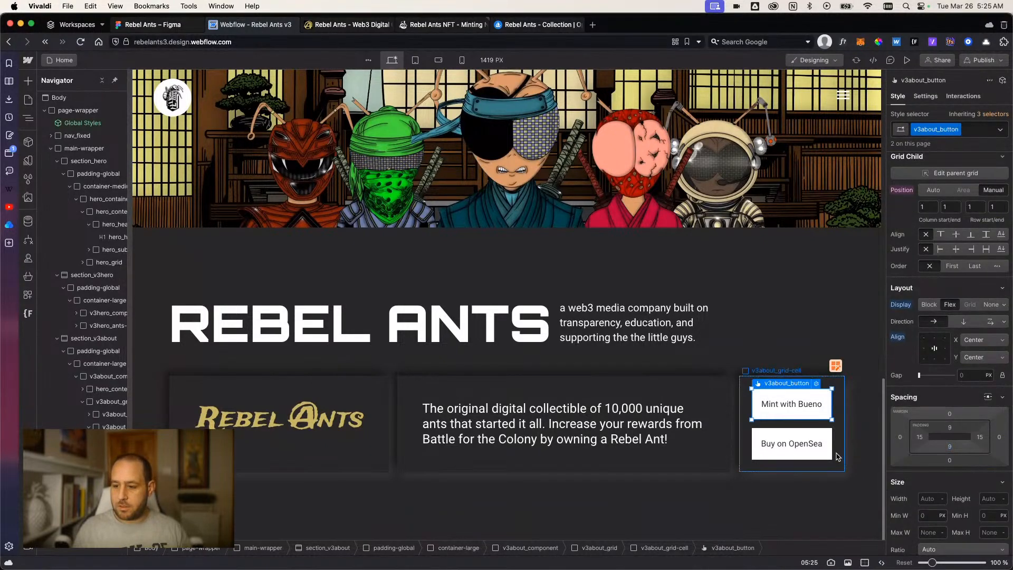
Check the layout and spacing settings of v3about_button and preview the about section.
click(834, 457)
click(825, 418)
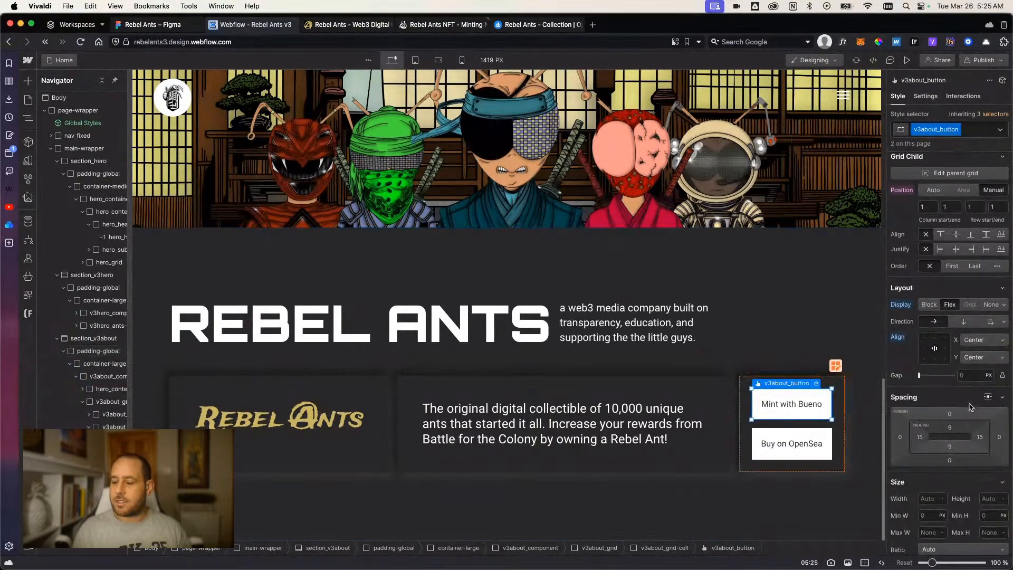
scroll(968, 437, down, 3)
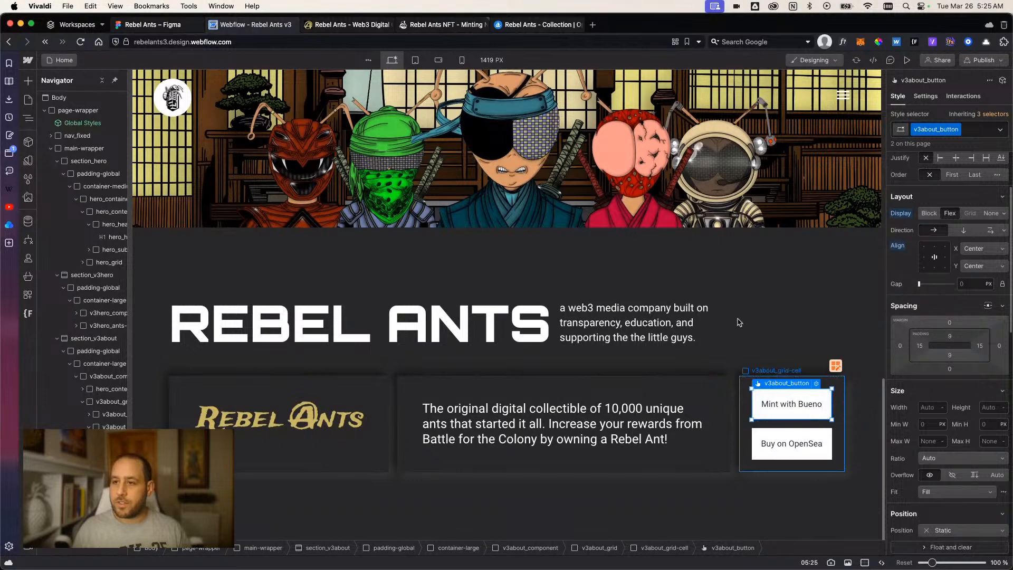
click(907, 59)
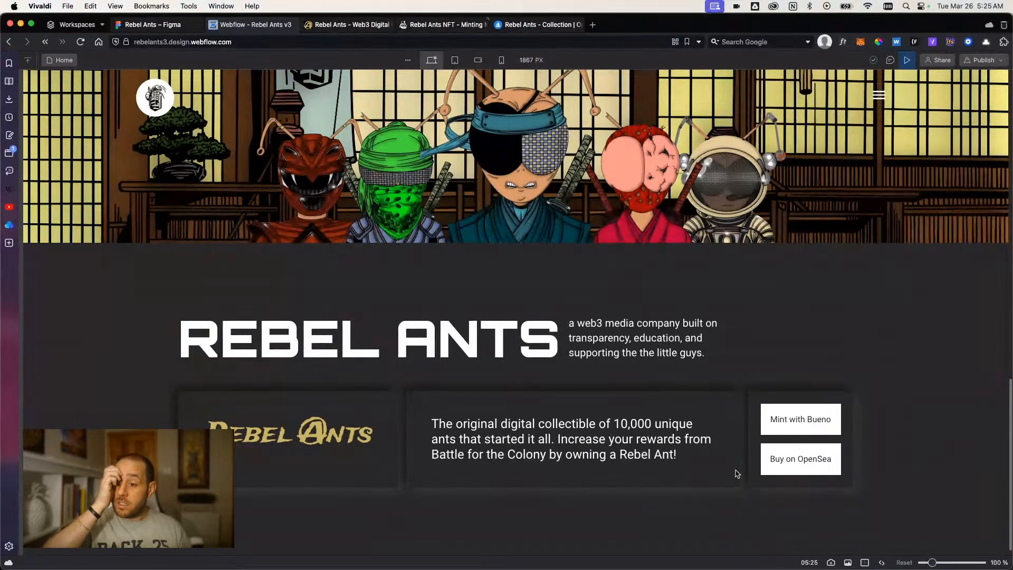
click(908, 62)
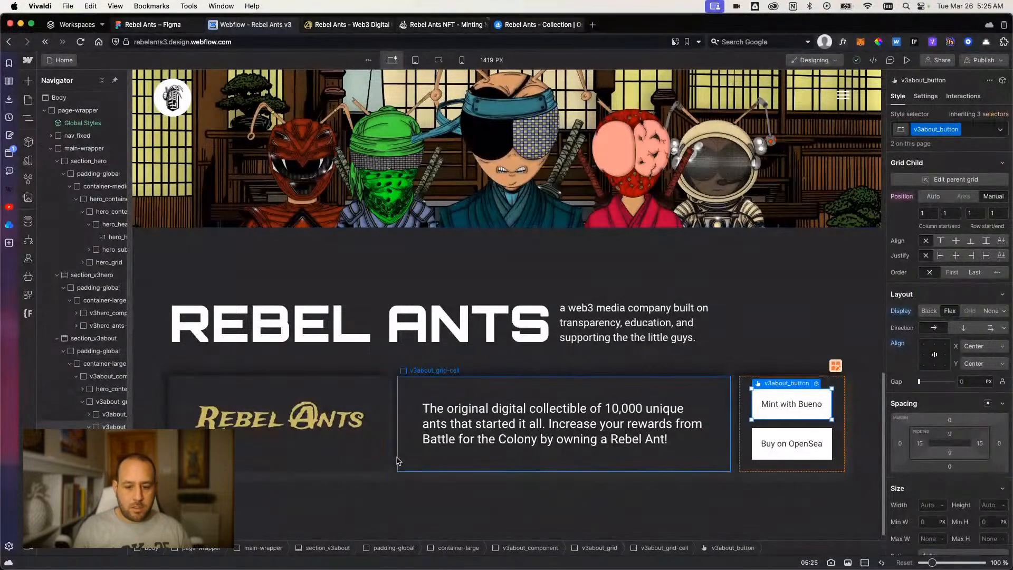
Inspect the style settings of v3about_grid and the box shadows on the logo's grid cell.
click(396, 460)
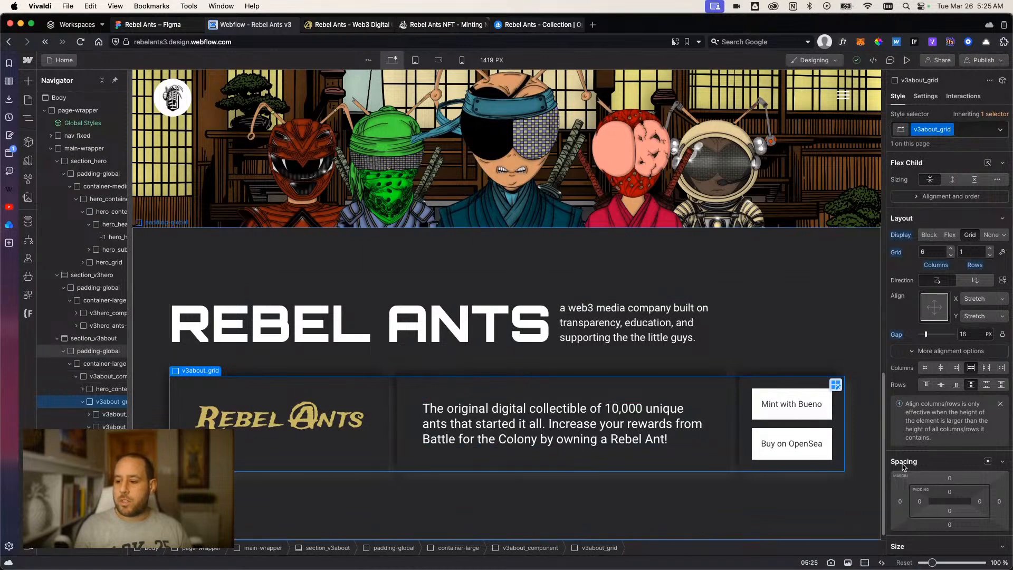
scroll(957, 473, down, 4)
scroll(958, 474, down, 10)
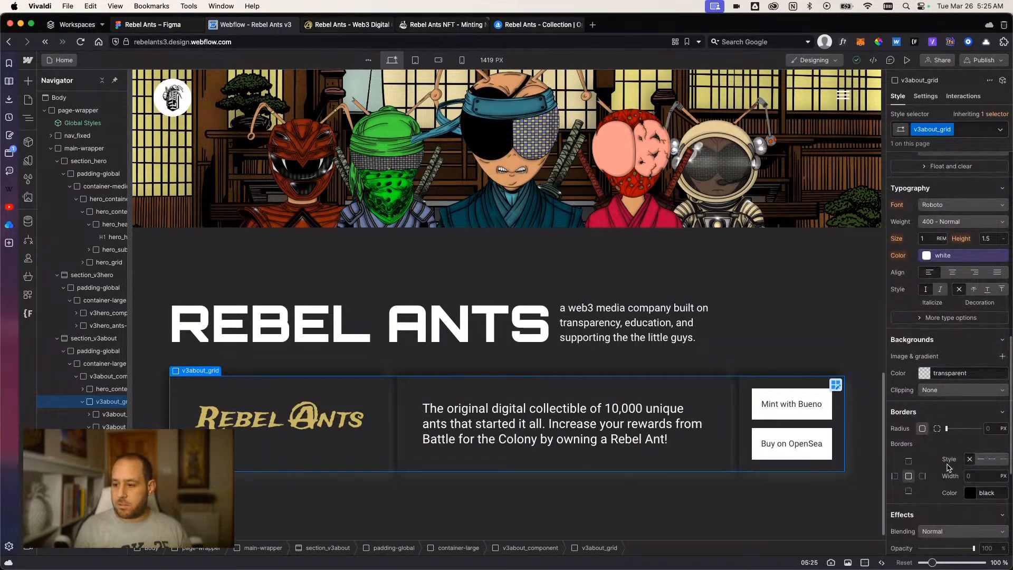
click(384, 467)
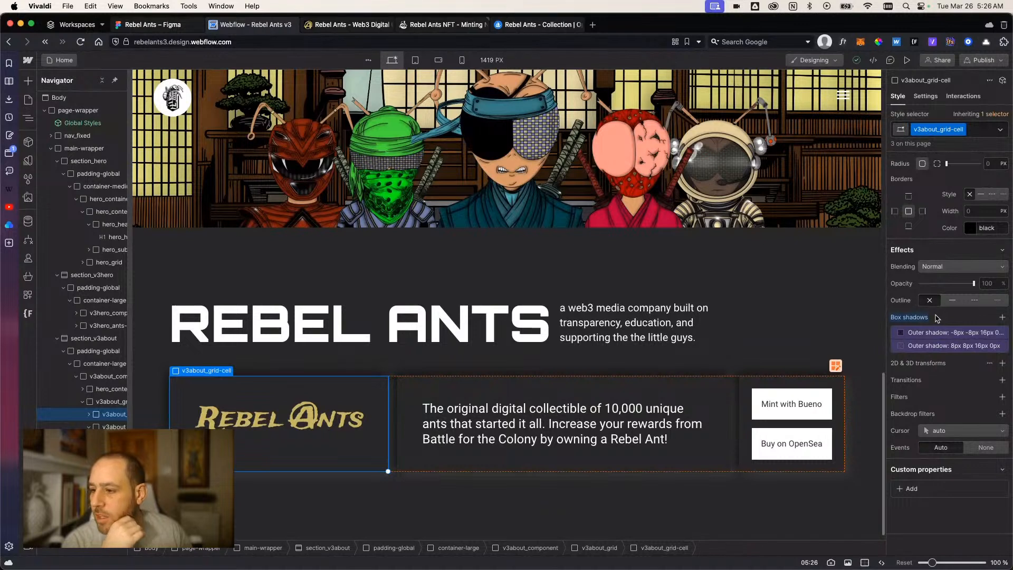
Remove both outer box shadows from the base v3about_grid-cell class.
scroll(938, 321, up, 1)
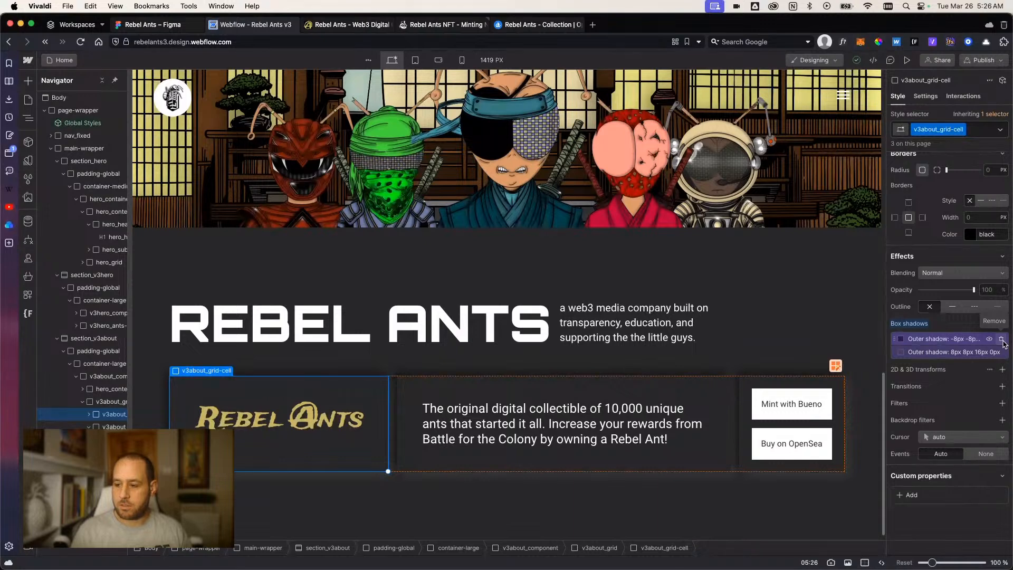
click(1002, 339)
click(1002, 345)
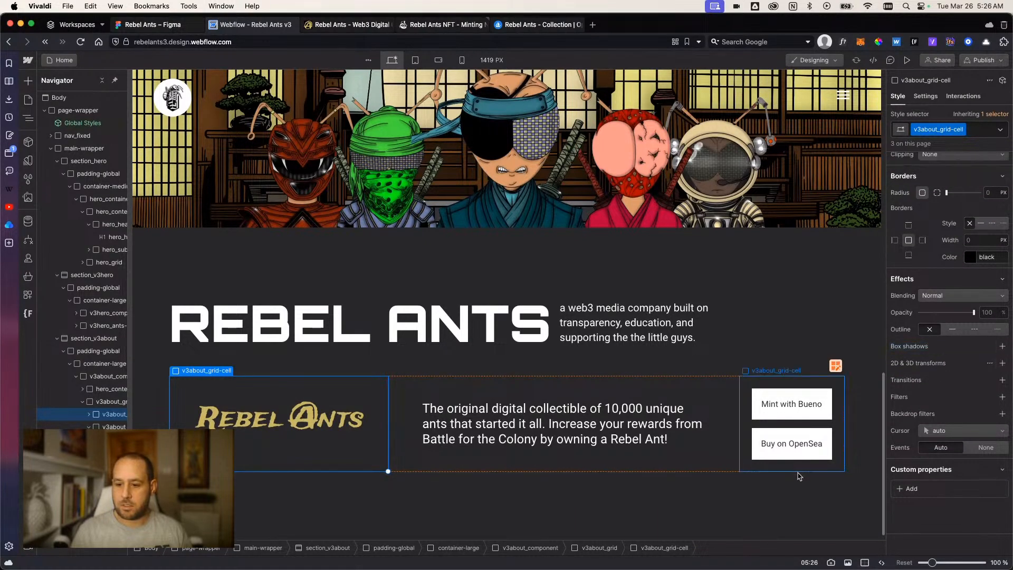
Add a new combo class named outer-shadow to the logo's v3about_grid-cell.
click(702, 514)
click(344, 466)
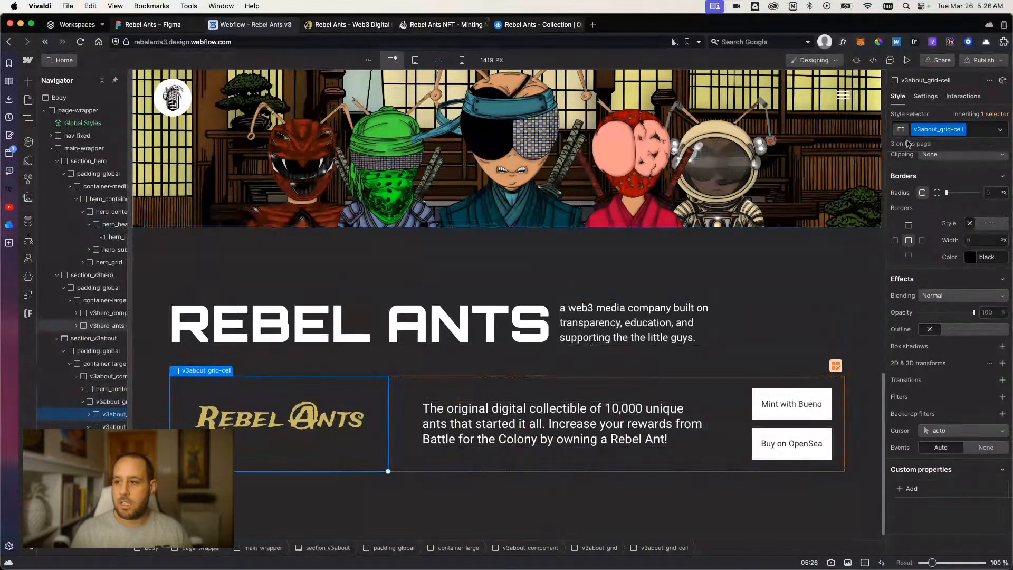
click(973, 129)
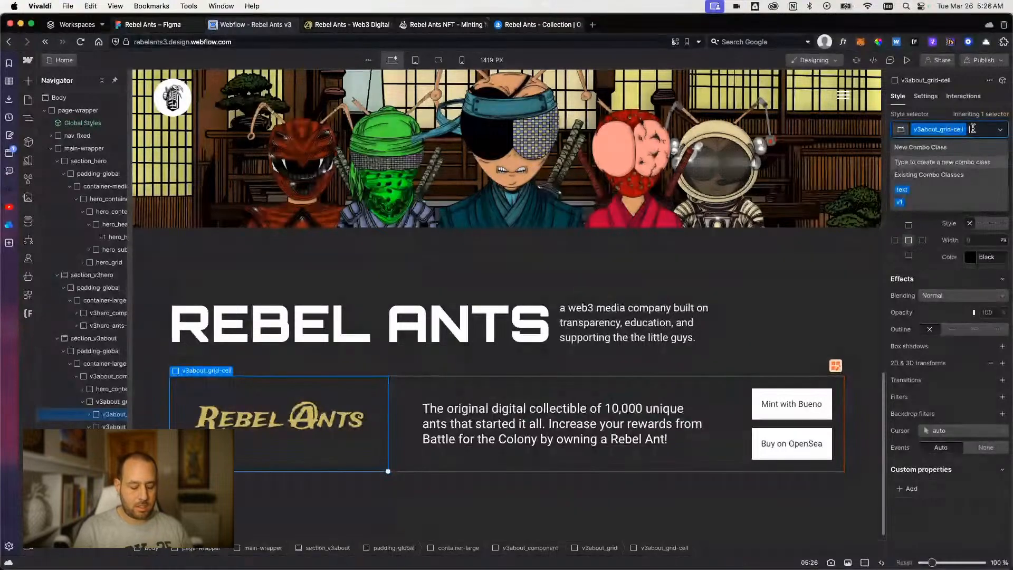
text(outer-shadow)
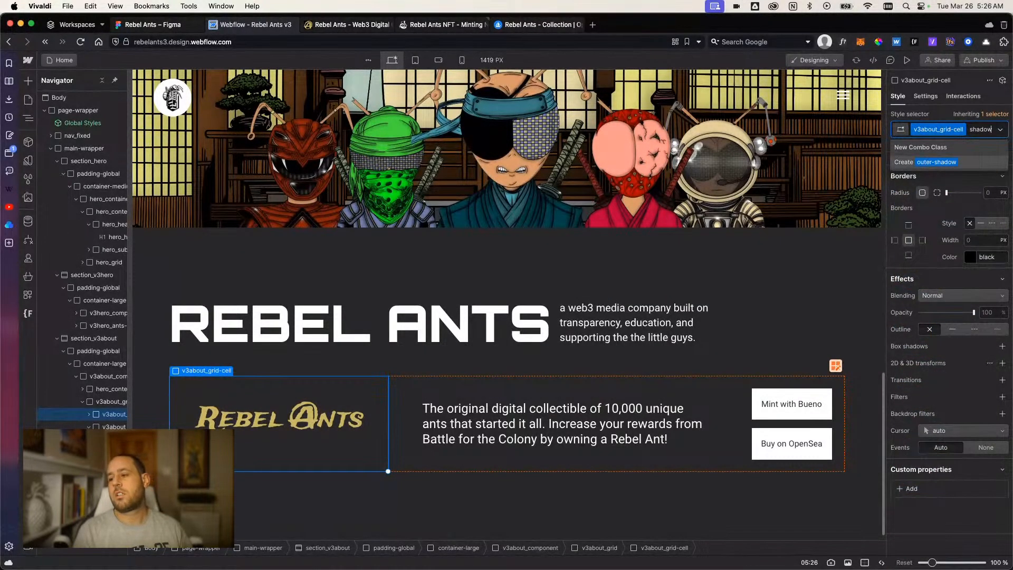
key(BackSpace)
key(BackSpace)
key(BackSpace)
key(BackSpace)
key(BackSpace)
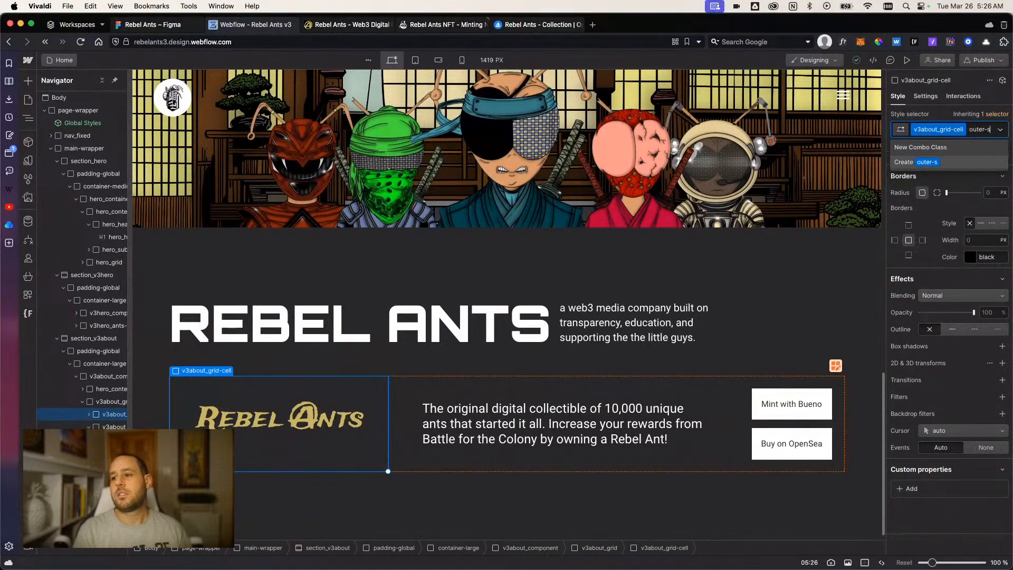
text(had)
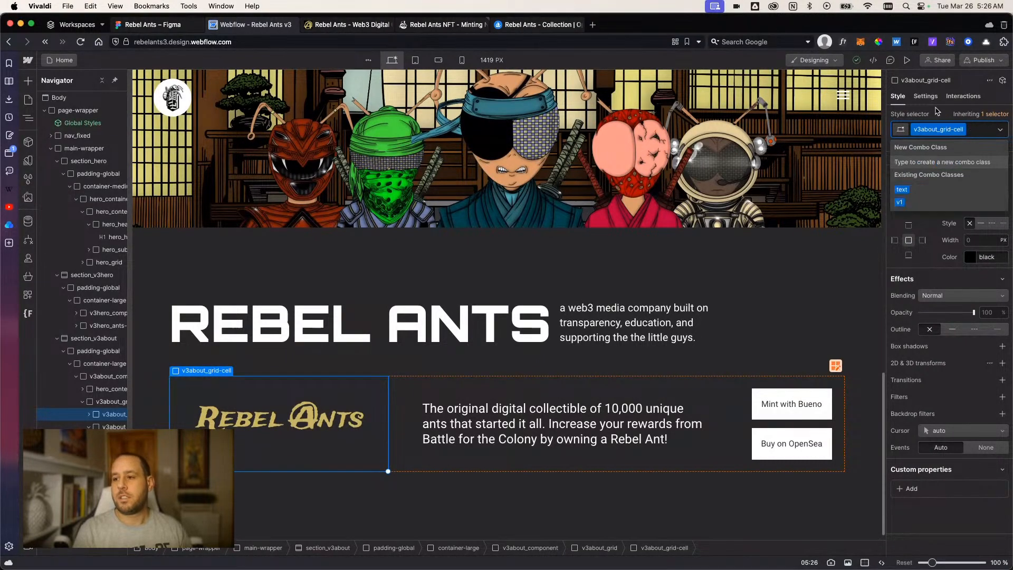
key(Return)
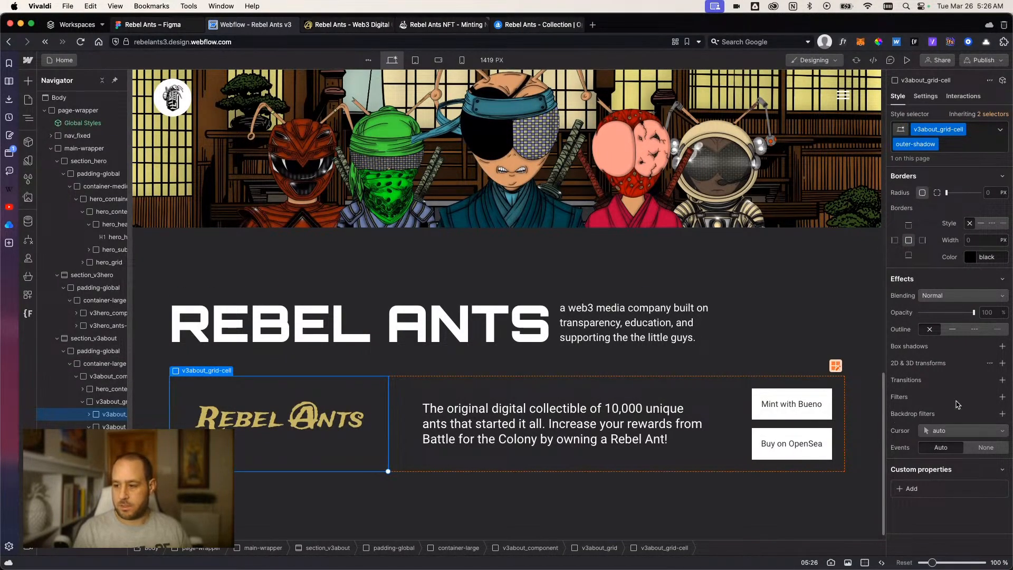
Add an outside box shadow to the outer-shadow combo class with X 8, Y 8 and blur 16 px.
click(1002, 346)
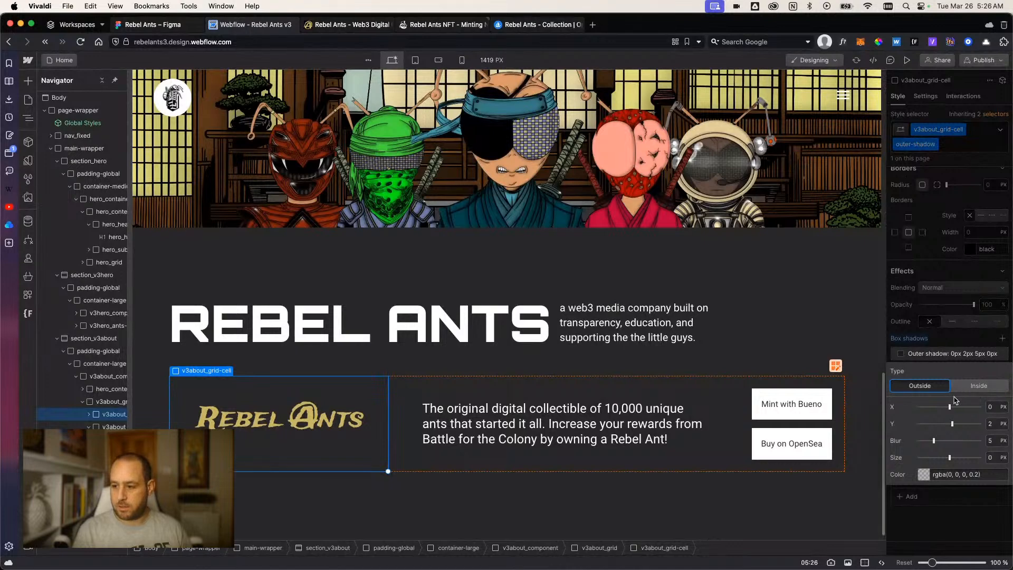
click(991, 408)
text(8)
click(996, 425)
text(8)
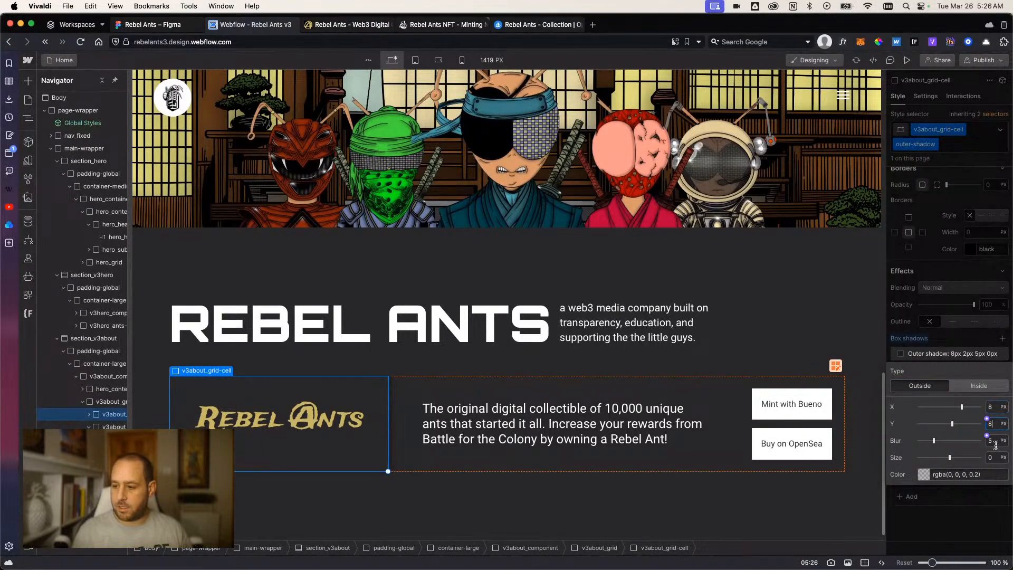
click(993, 441)
text(16)
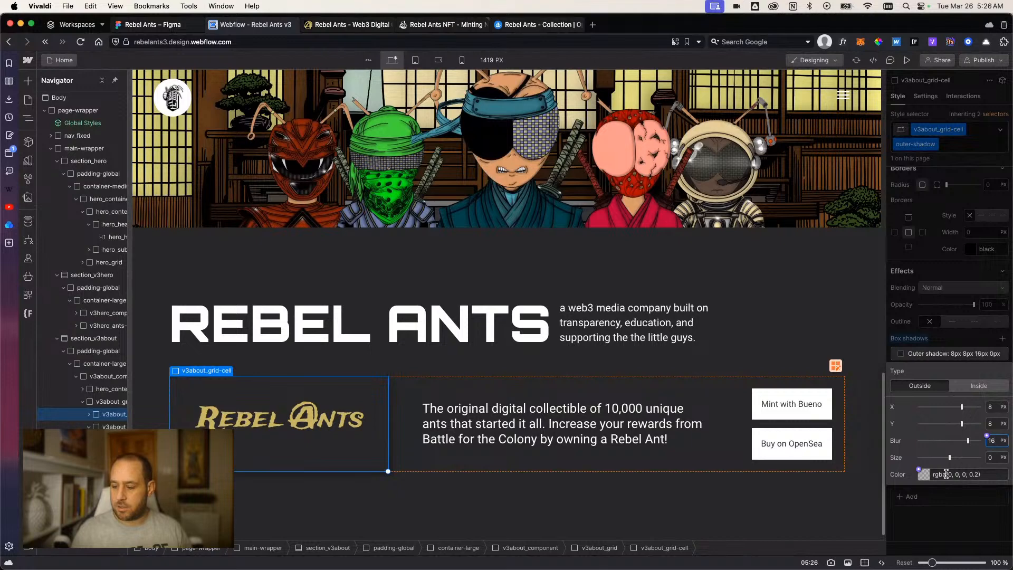
Set the color of the 8 px offset shadow to the outer-bottom variable.
click(923, 475)
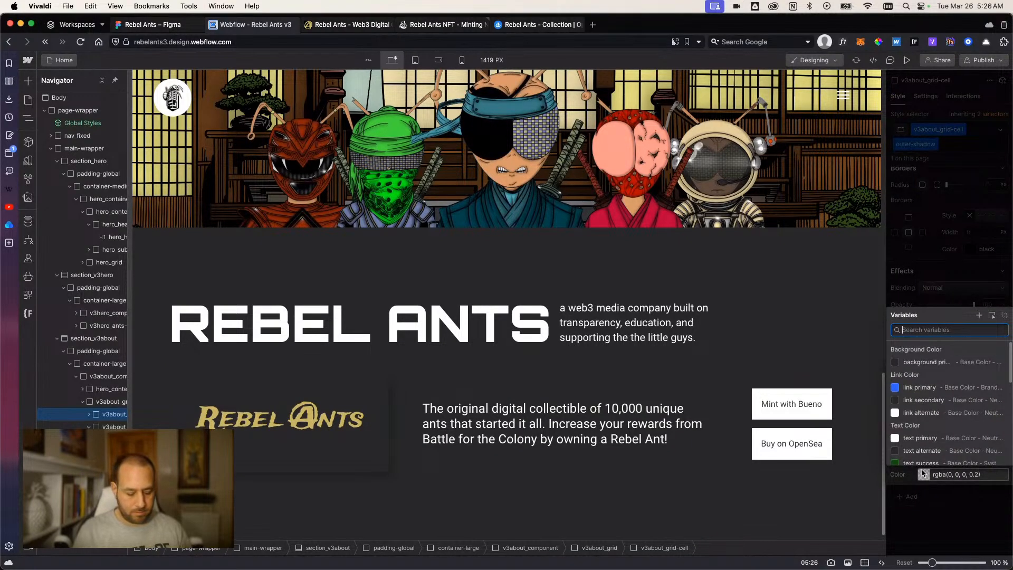
text(bot)
click(921, 443)
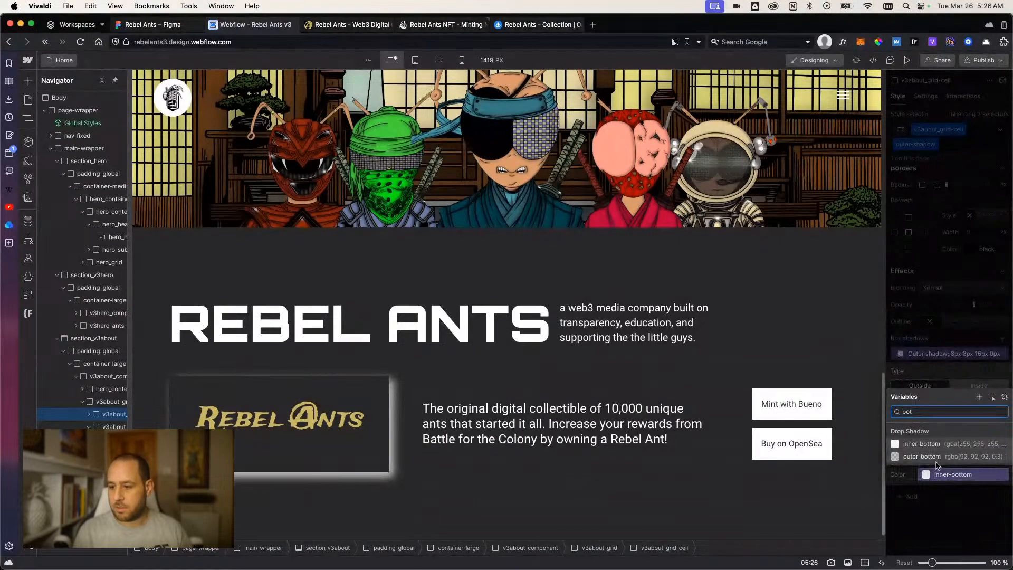
click(936, 457)
key(Escape)
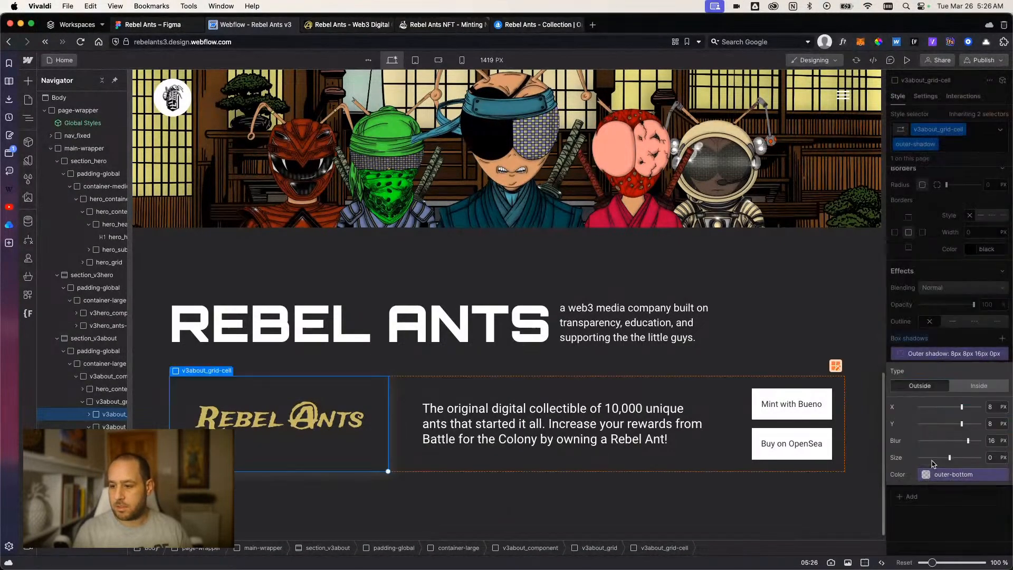
click(952, 520)
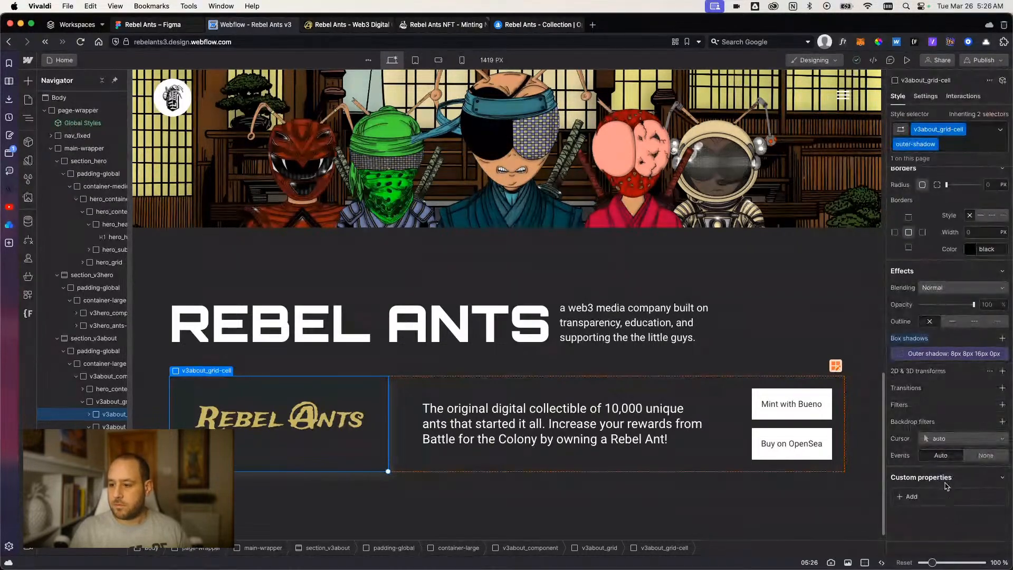
Add a second outside box shadow to the logo cell with X -8, Y -8 and blur 16 px.
click(1003, 339)
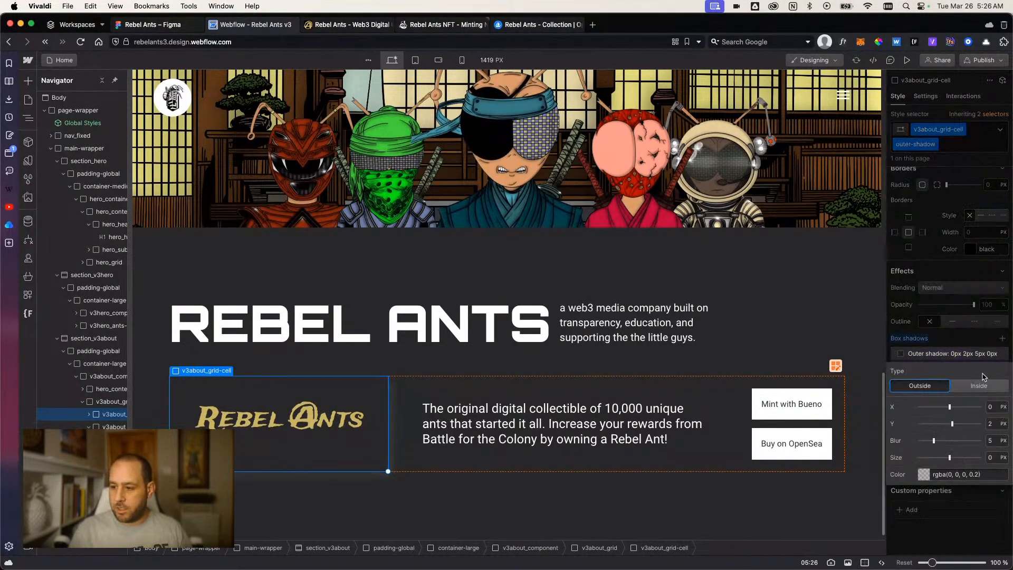
click(996, 407)
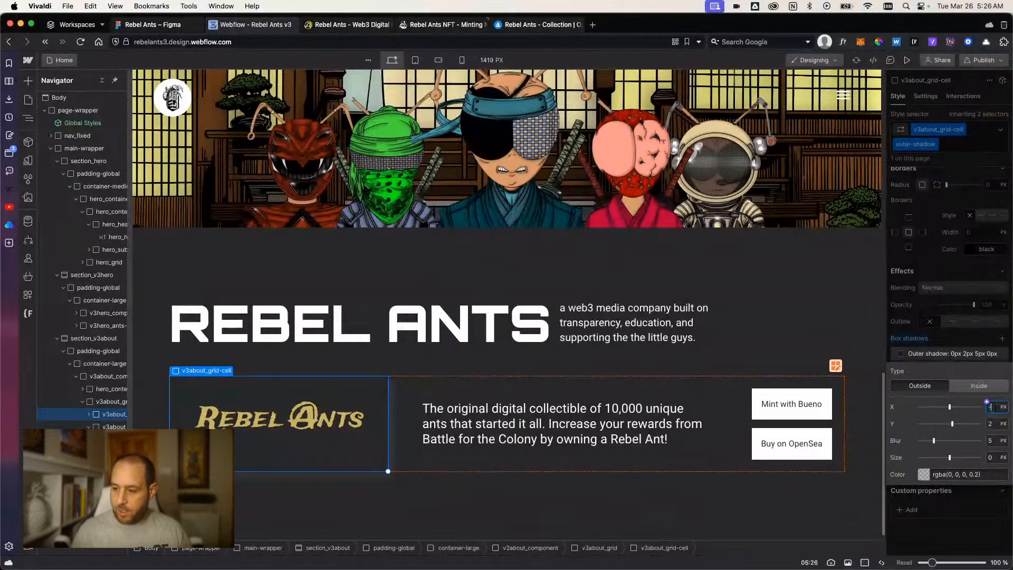
key(Return)
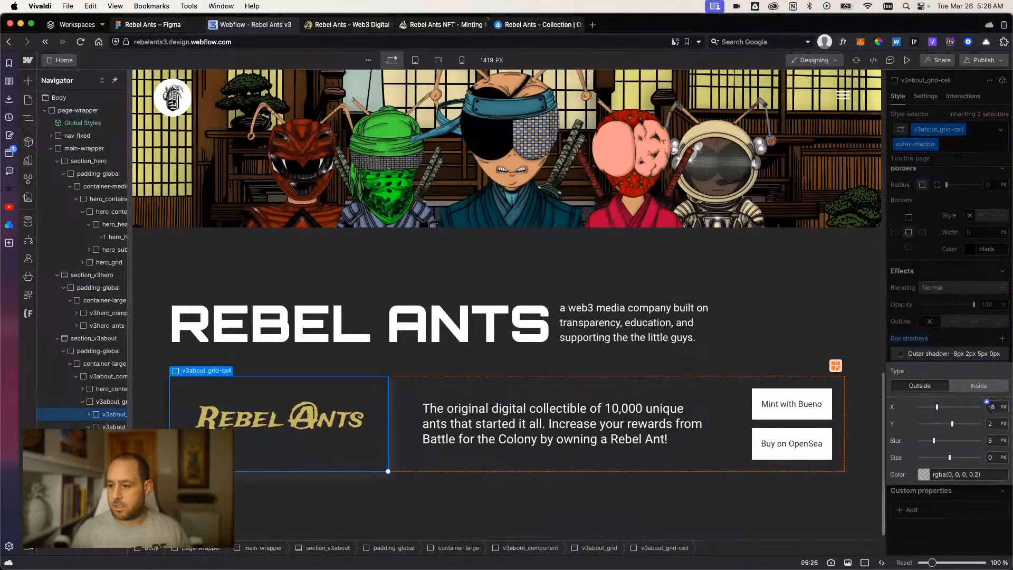
text(-8)
key(Return)
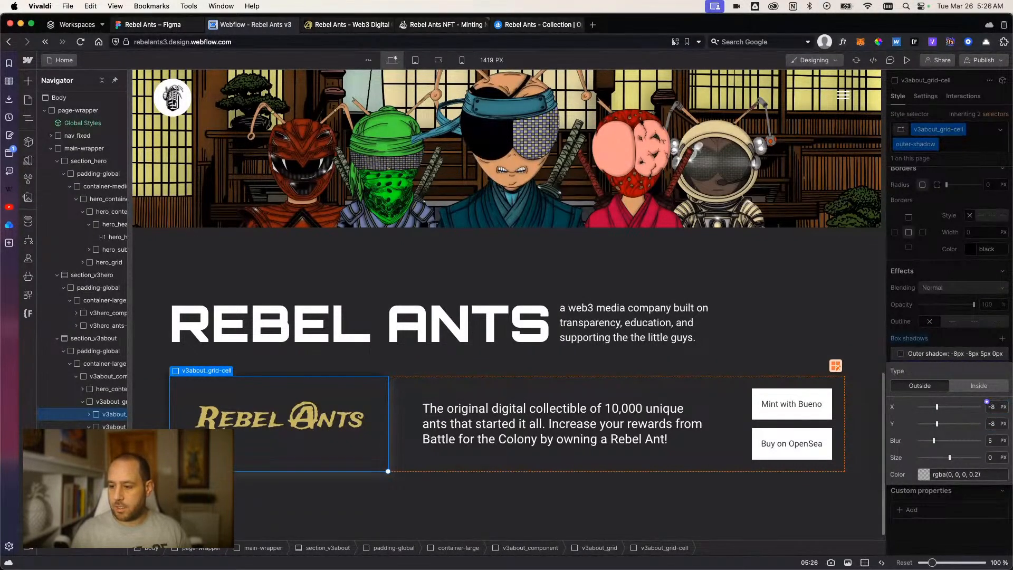
text(16)
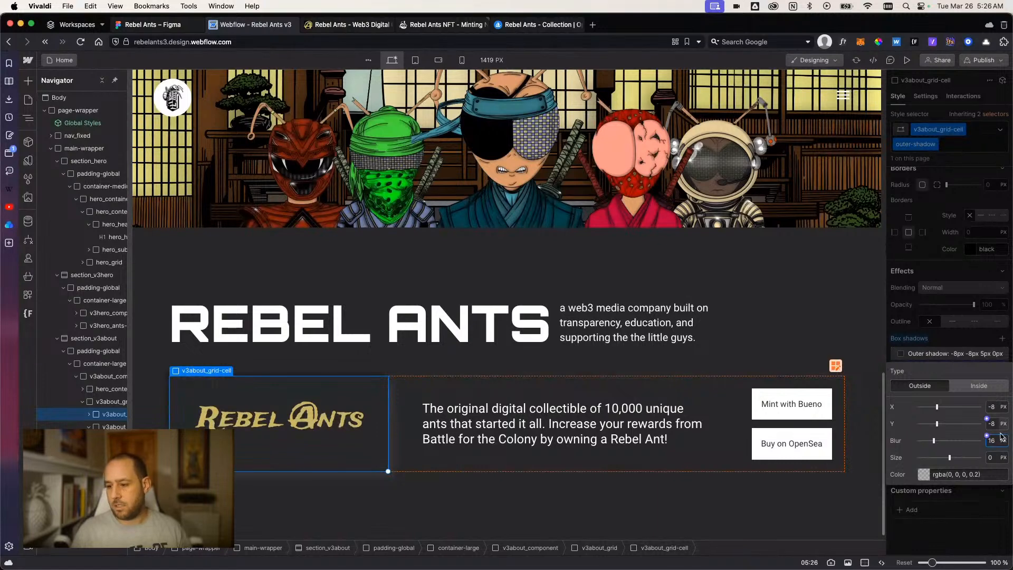
Set the color of the -8 px offset shadow to the outer-top variable.
click(920, 475)
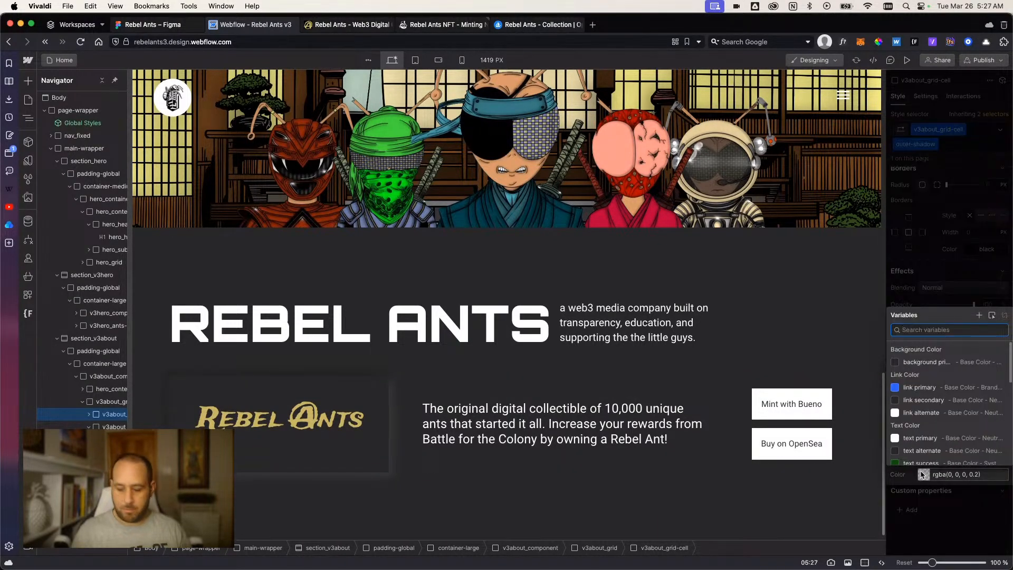
text(top)
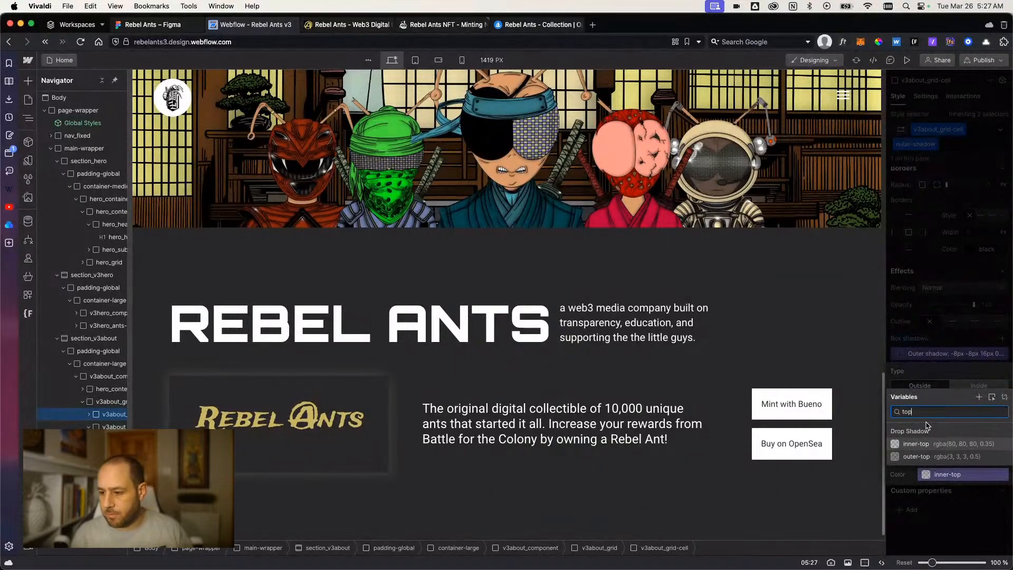
click(921, 457)
click(950, 534)
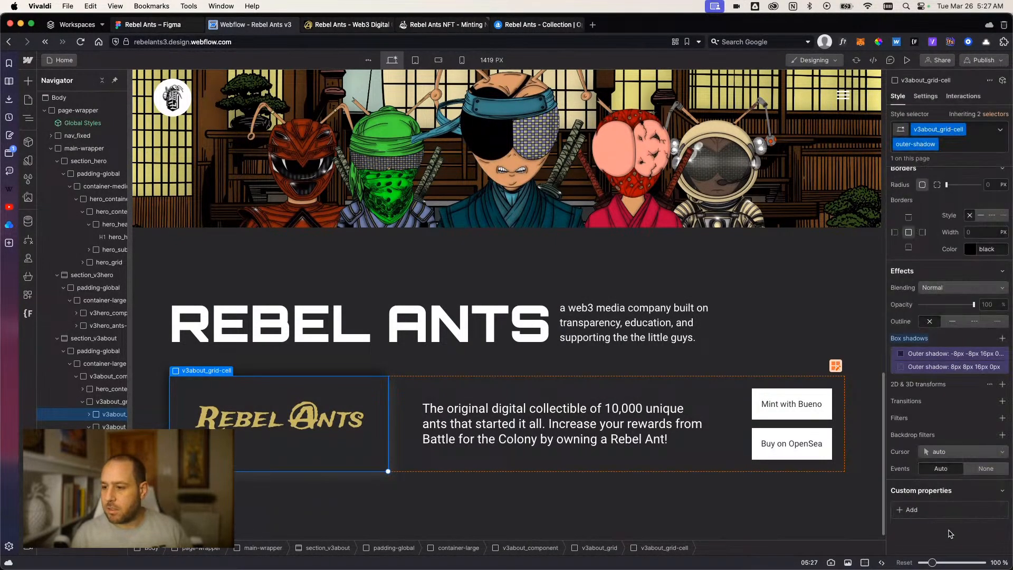
scroll(944, 376, down, 1)
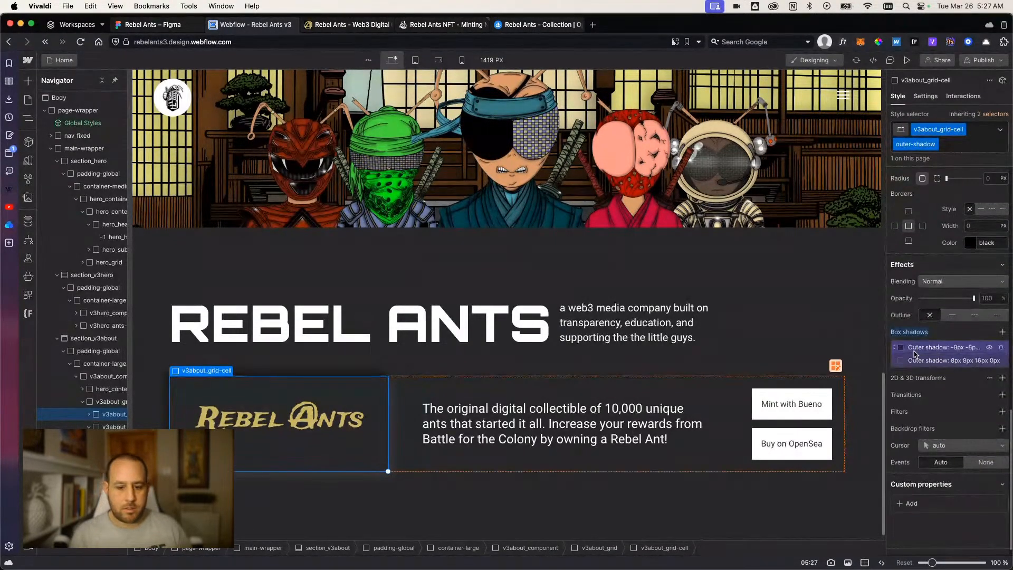
click(592, 510)
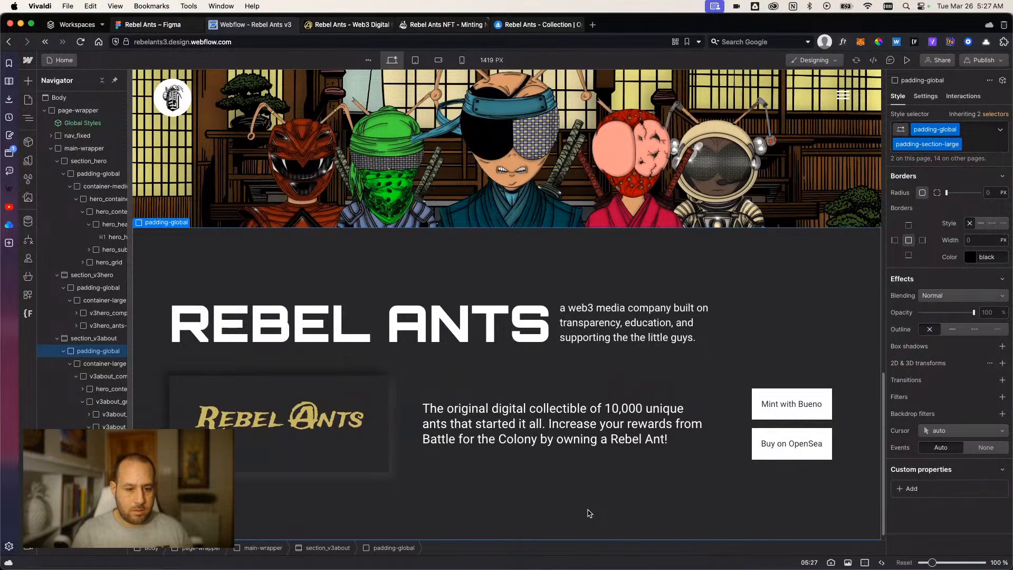
Apply the outer-shadow combo class to the grid cell holding the description text.
click(341, 459)
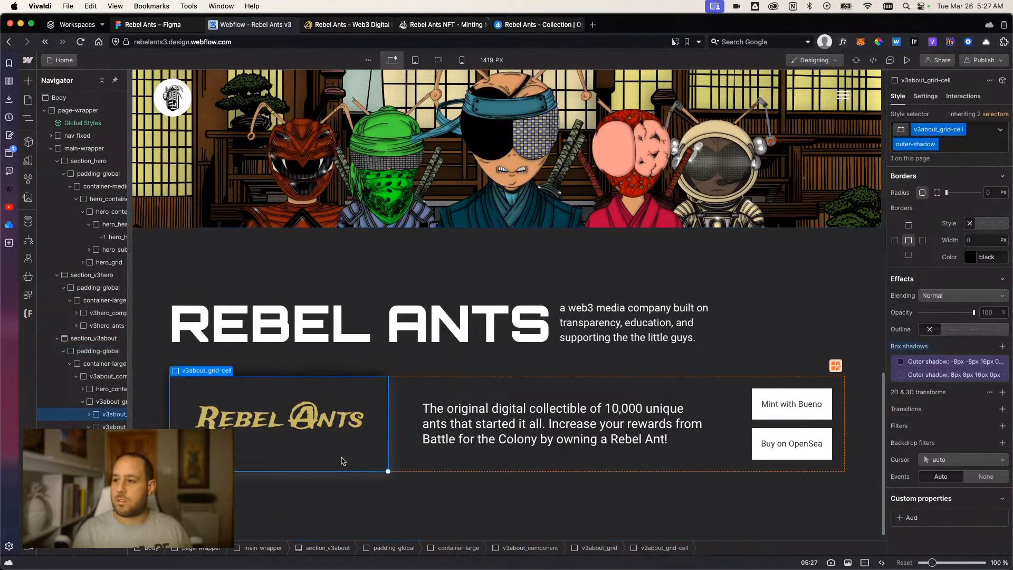
click(710, 464)
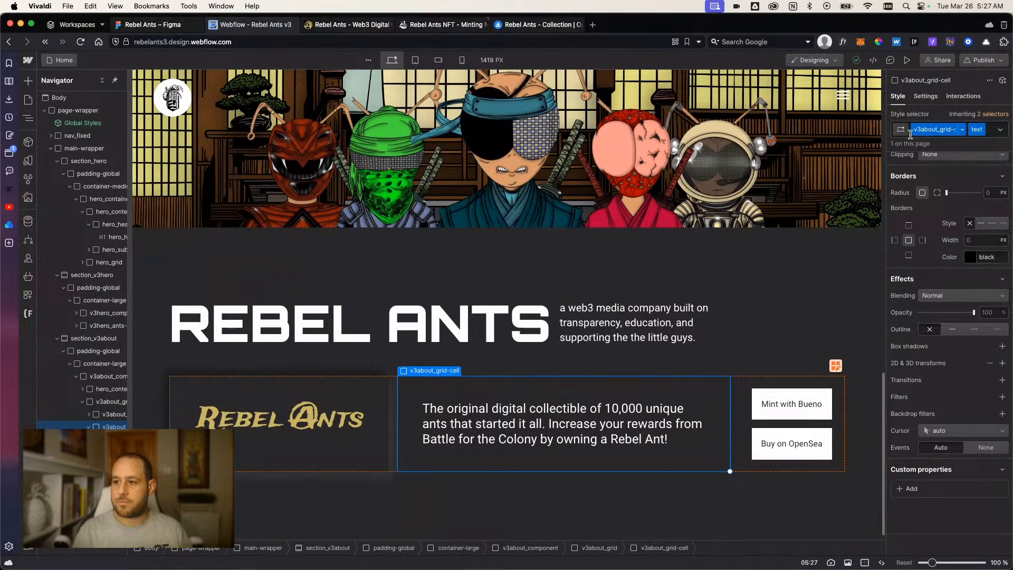
click(995, 133)
text(outer-shadow)
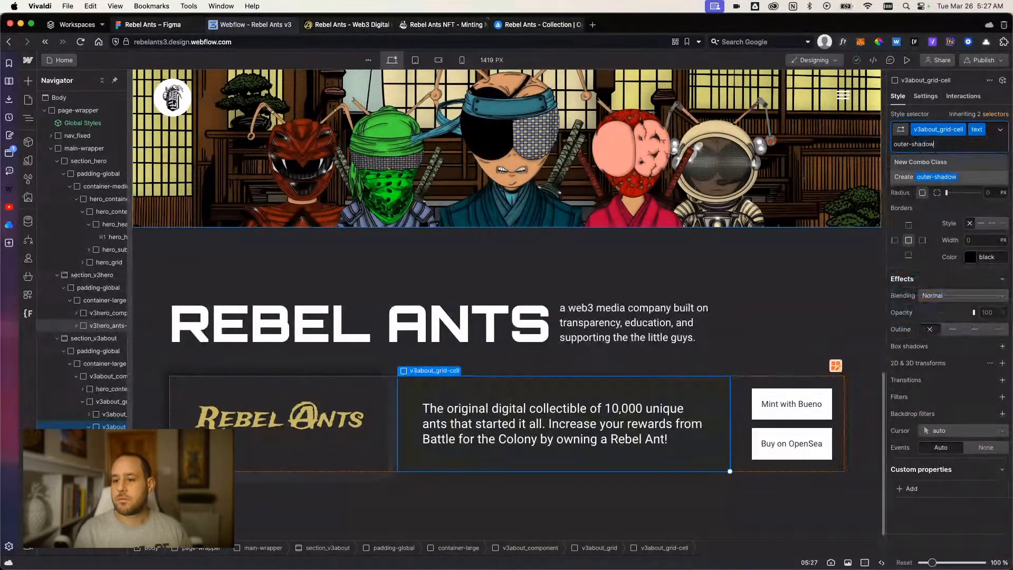
key(Return)
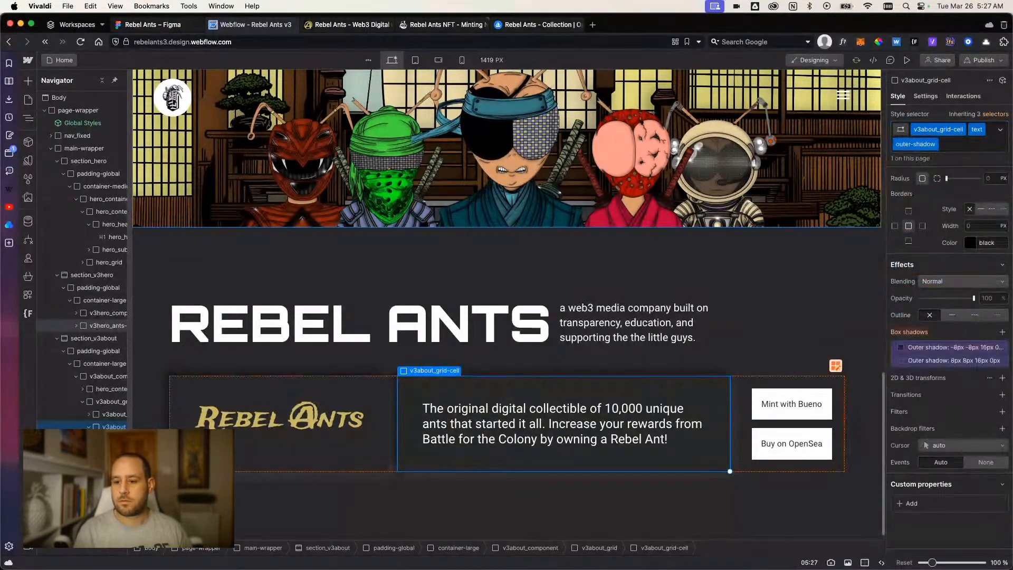
Apply the outer-shadow combo class to the grid cell holding the Mint with Bueno and Buy on OpenSea buttons.
click(746, 435)
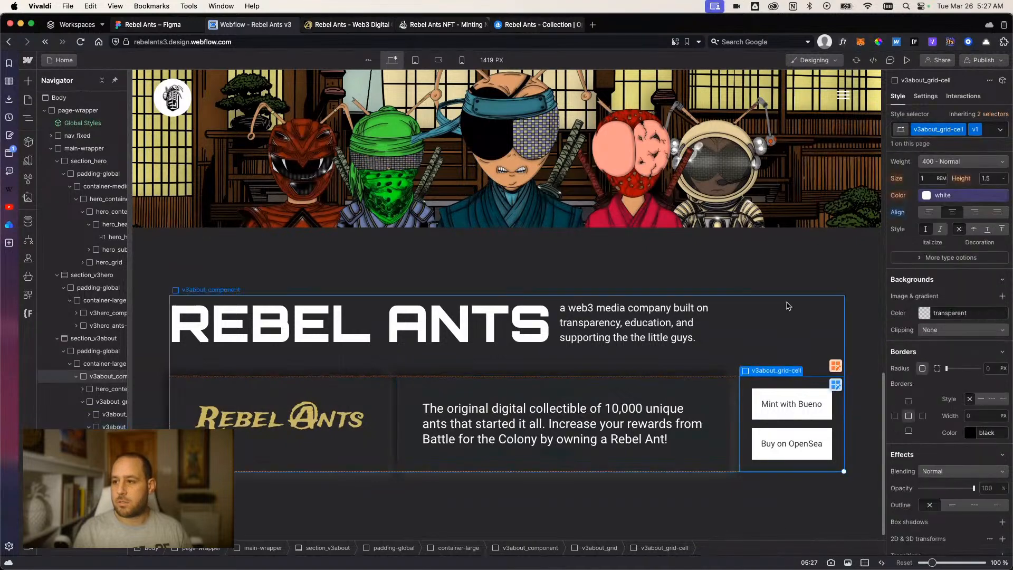
click(990, 133)
text(out)
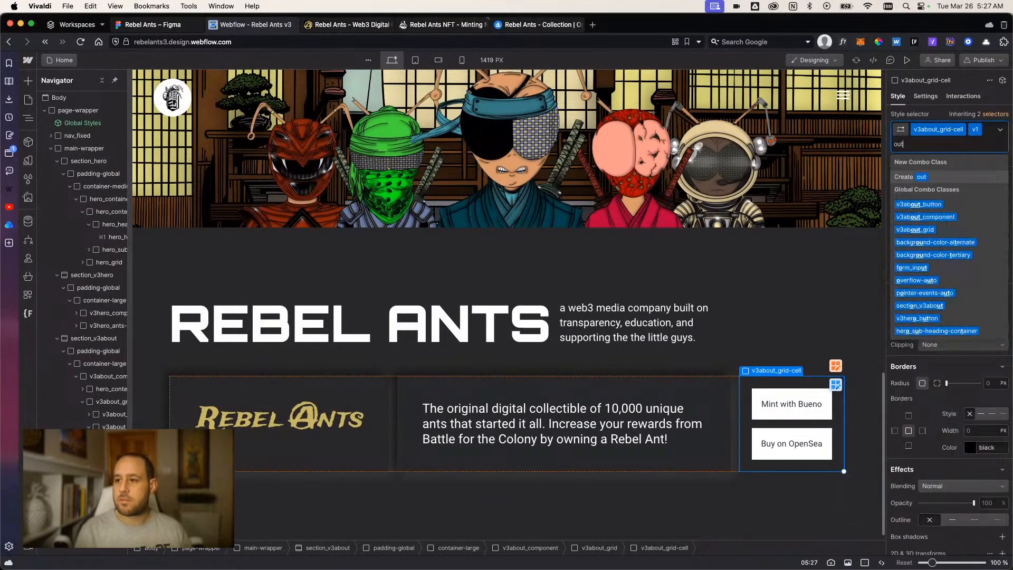
text(ersha)
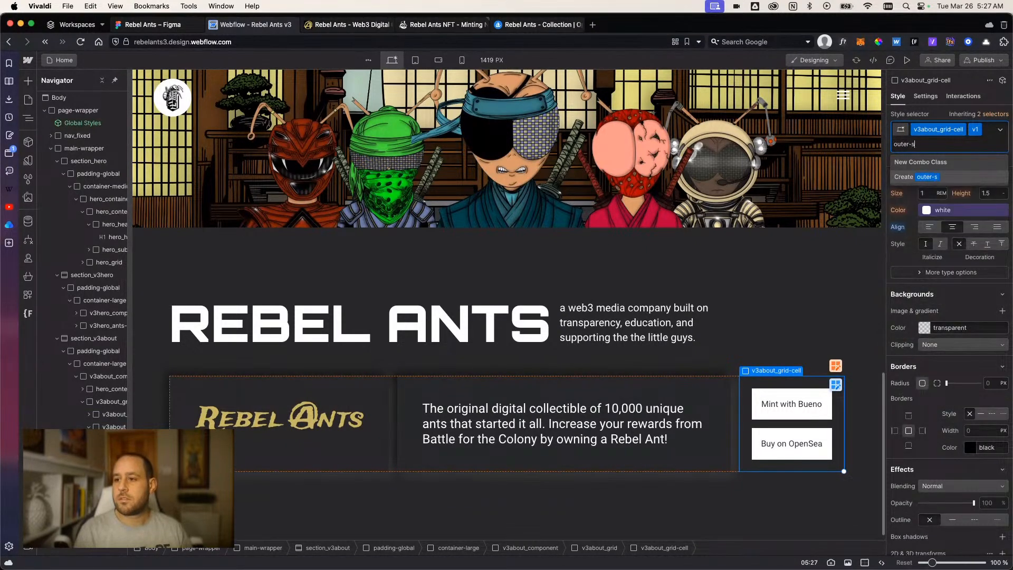
text(hadow)
key(Return)
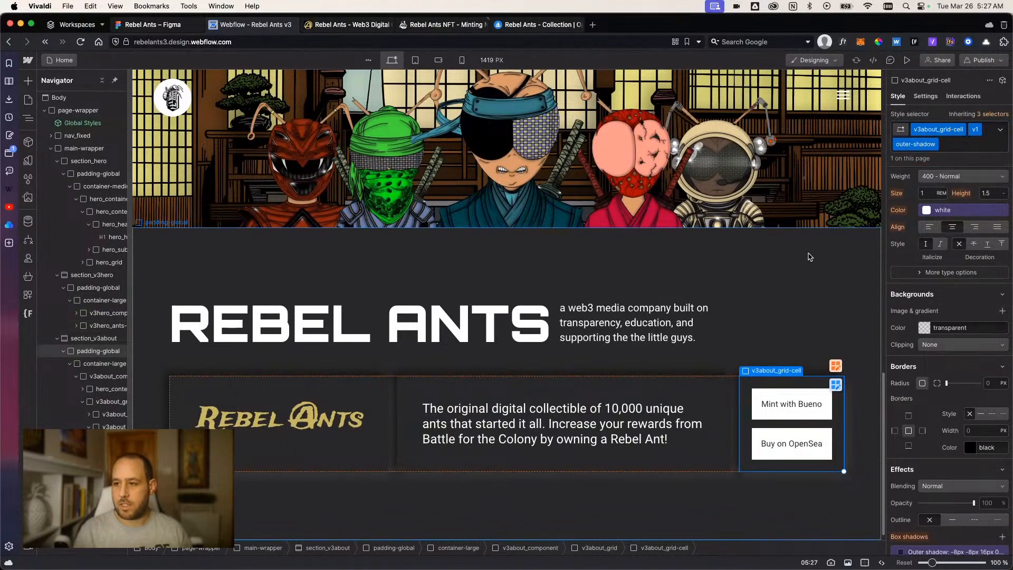
Preview the about section to check the shadows on the three grid cells, and return to the designer.
click(810, 257)
click(907, 59)
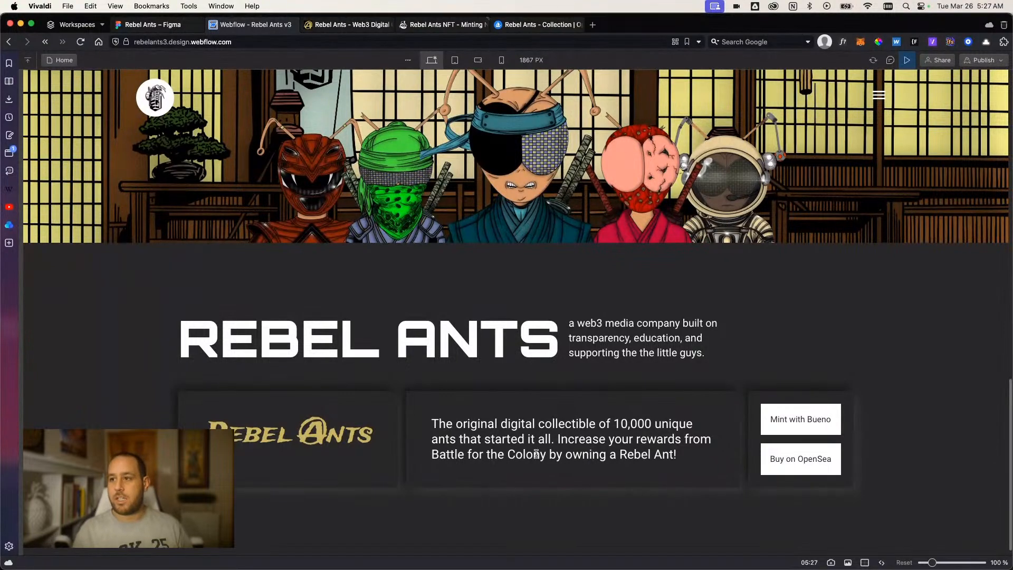
click(907, 60)
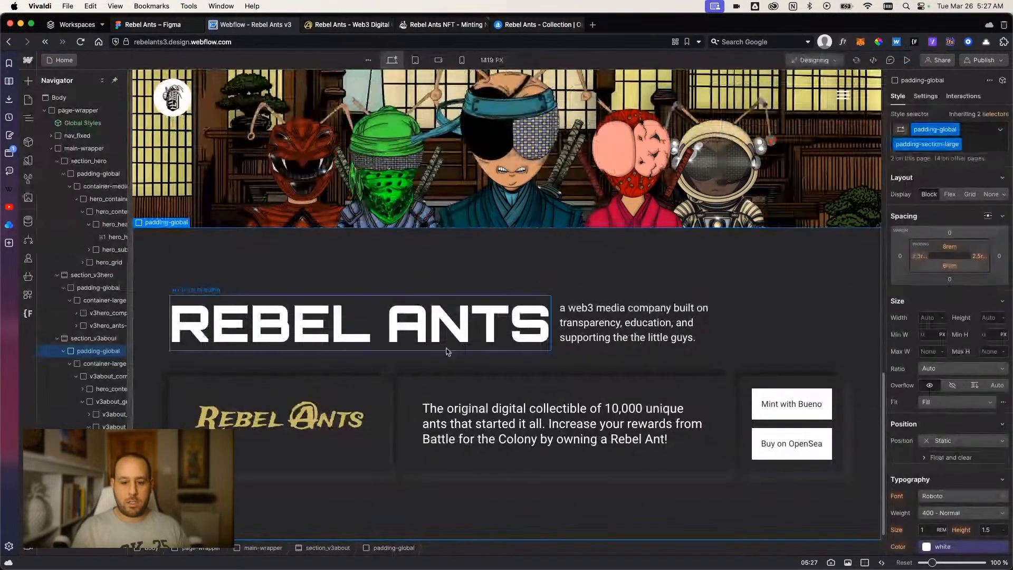
Replace the outer-shadow combo class on the logo's grid cell with a new inner-shadow combo class.
click(383, 419)
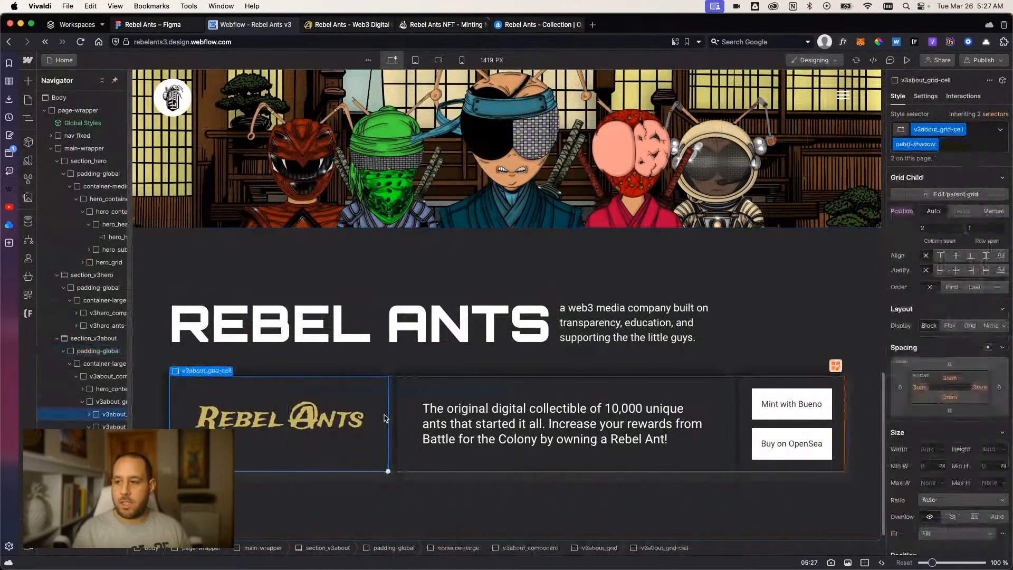
click(689, 400)
click(951, 148)
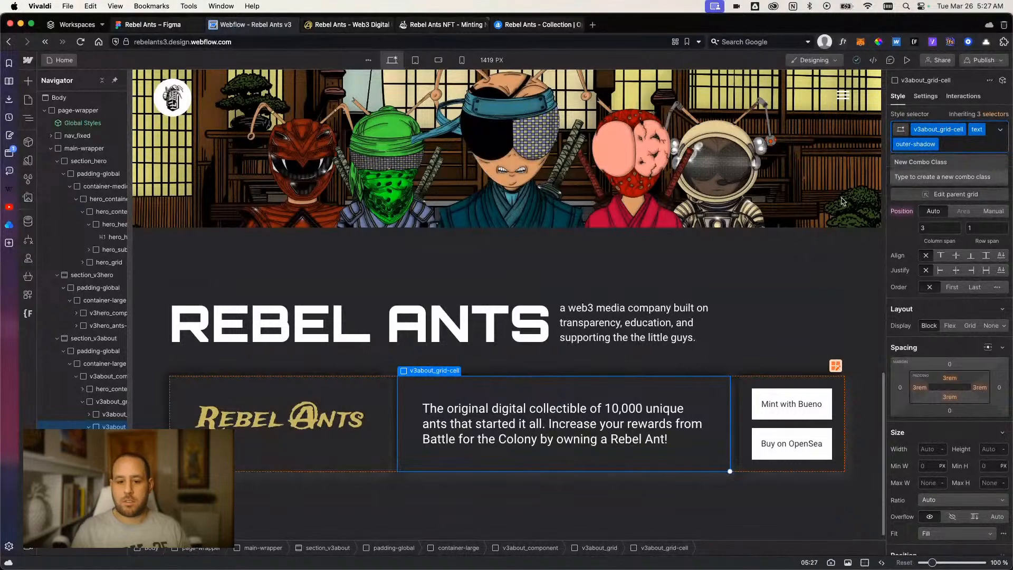
click(390, 421)
click(380, 396)
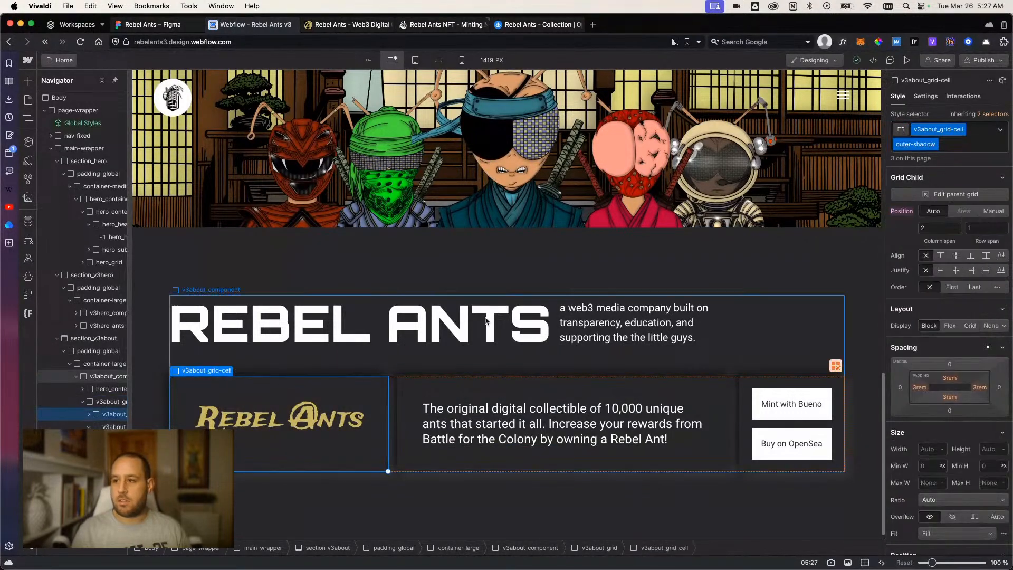
click(955, 149)
key(BackSpace)
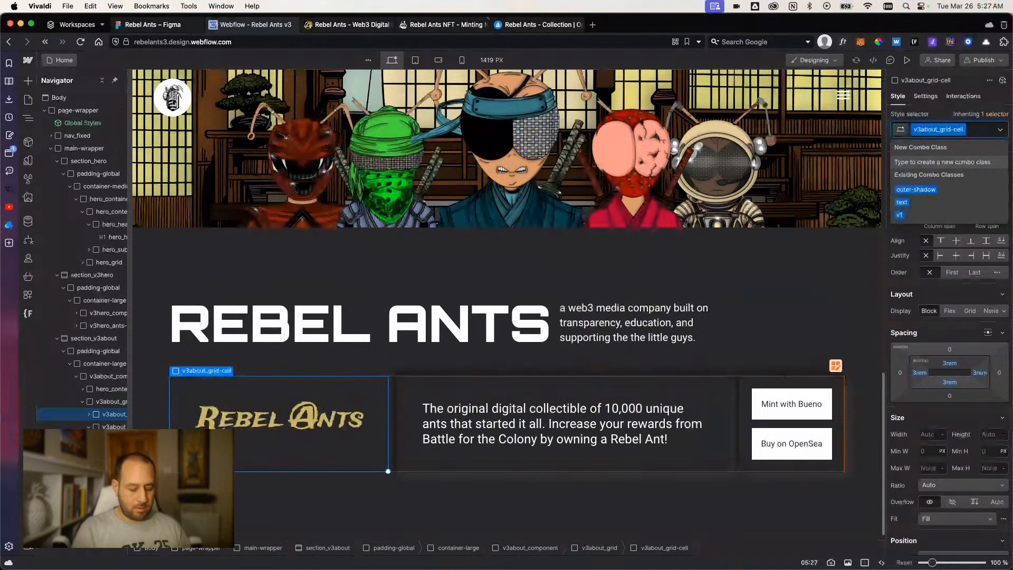
text(inner-shadow)
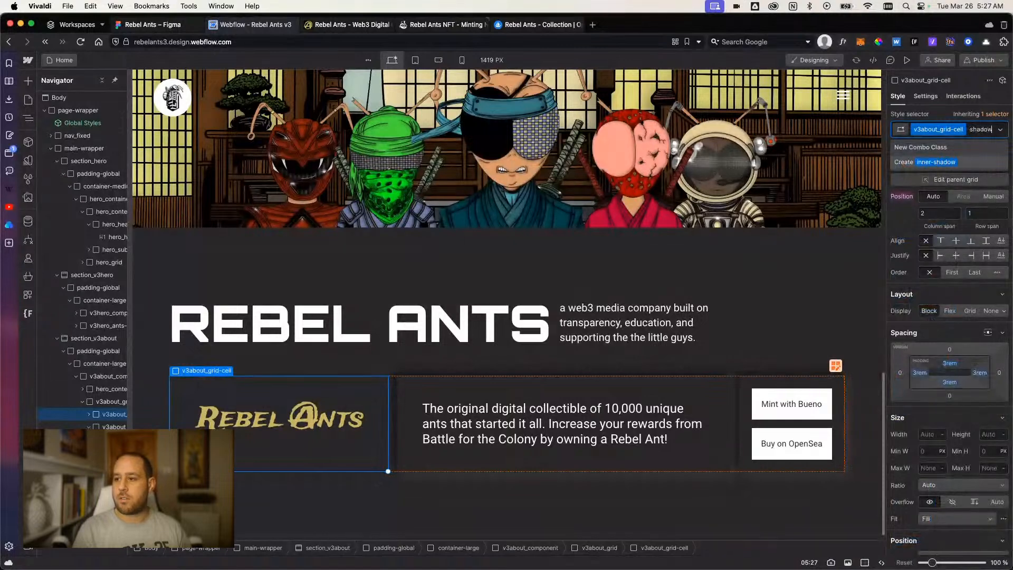
key(Return)
Add an inside box shadow to the inner-shadow class with X 8 px, Y 8 px and blur 16 px.
scroll(968, 394, down, 10)
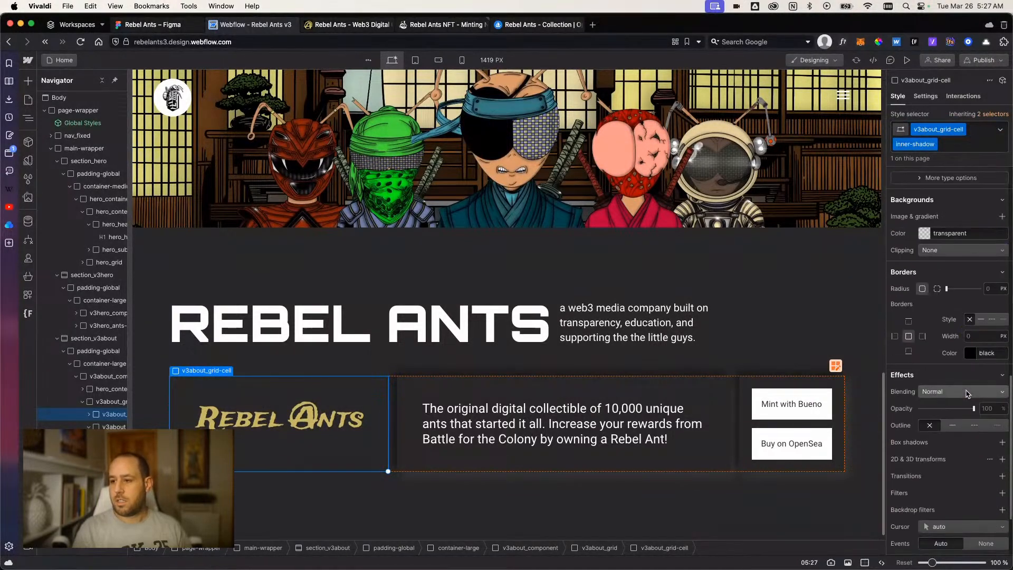
scroll(968, 394, down, 5)
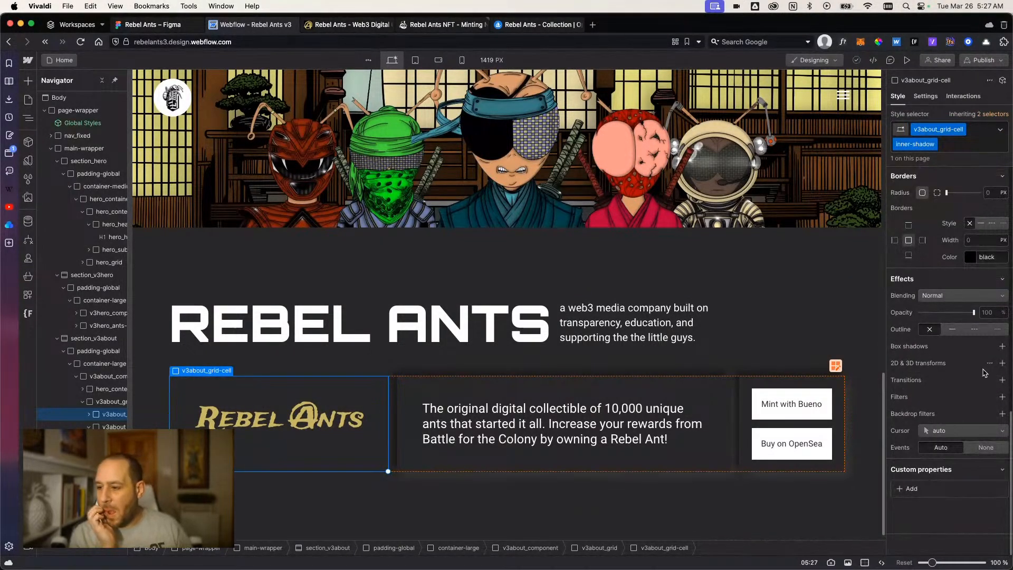
click(1002, 347)
click(969, 398)
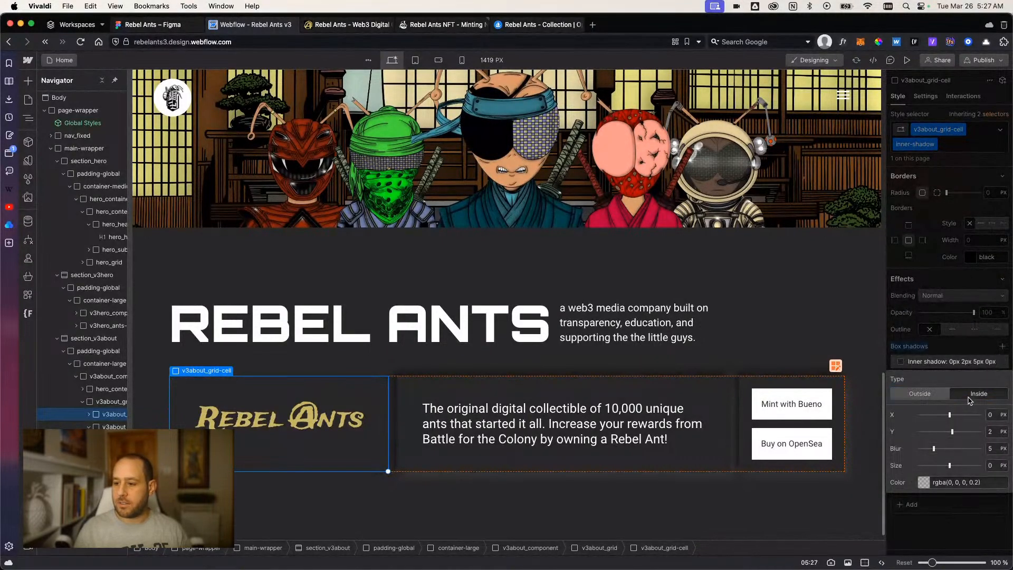
click(992, 416)
text(88)
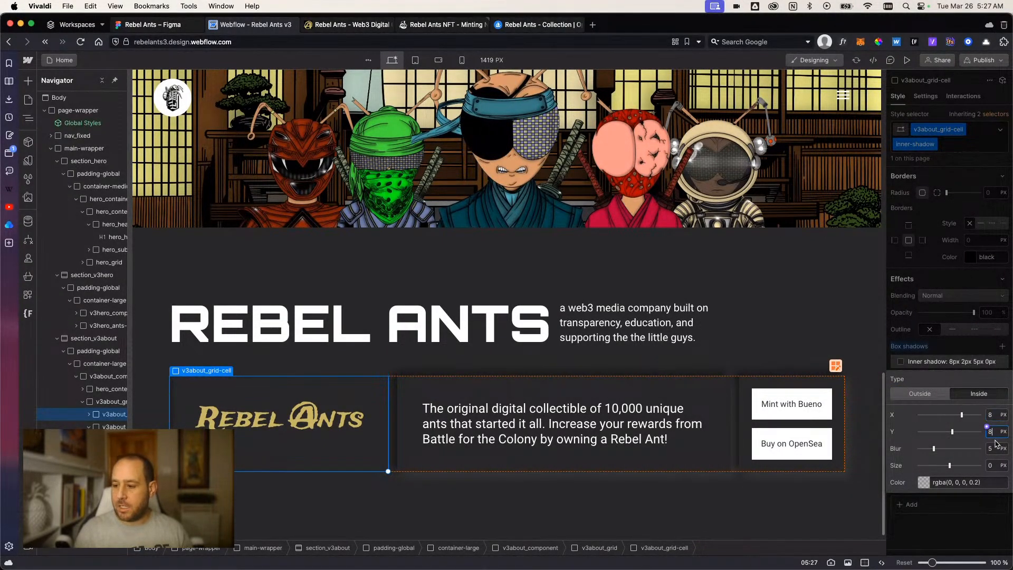
click(994, 447)
text(16)
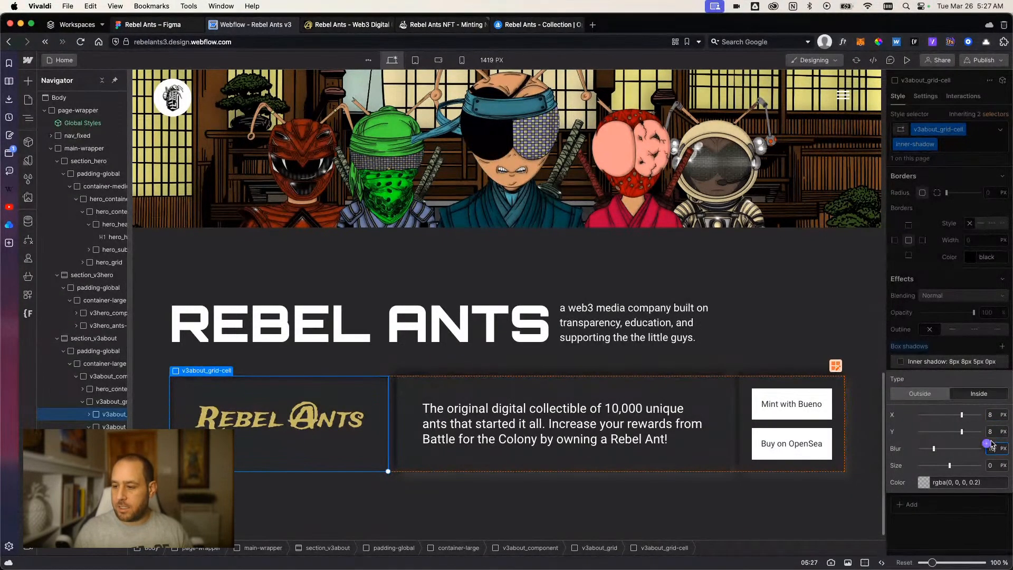
Set the color of the 8 px offset inner shadow to the inner-bottom variable.
click(920, 479)
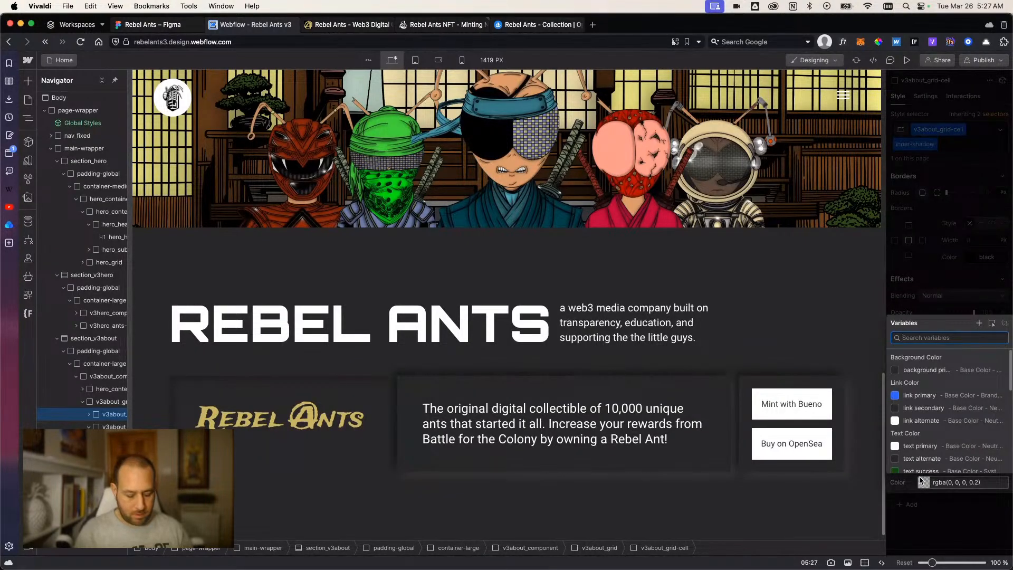
text(bottom)
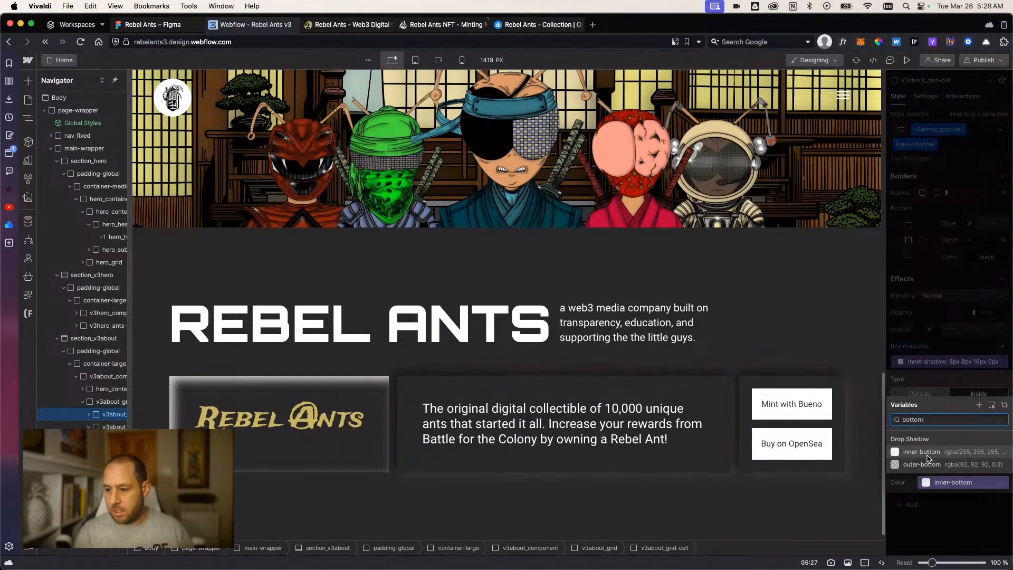
click(925, 453)
click(943, 521)
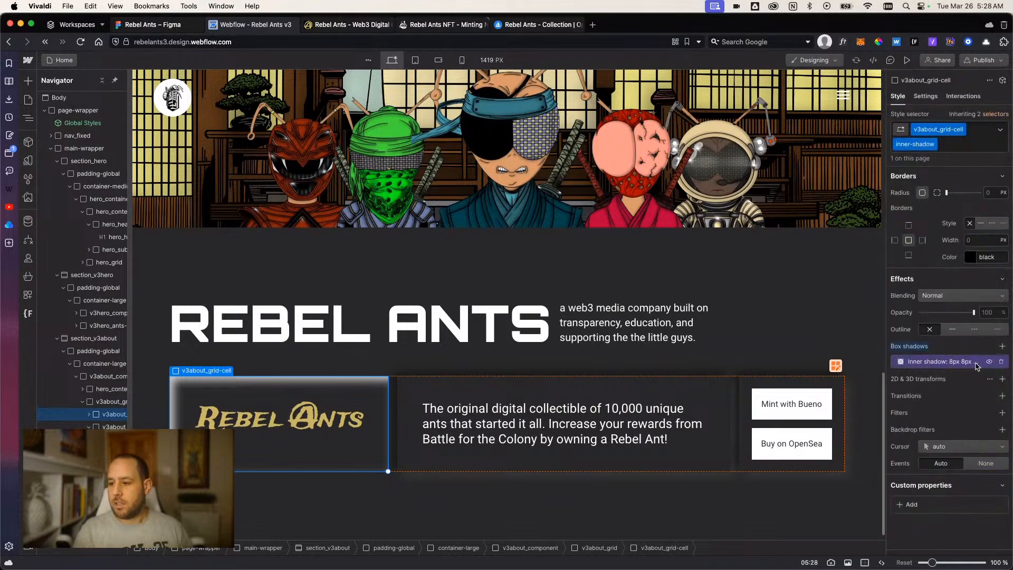
Add a second inside box shadow with X -8 px, Y -8 px and blur 16 px.
click(1001, 347)
click(968, 395)
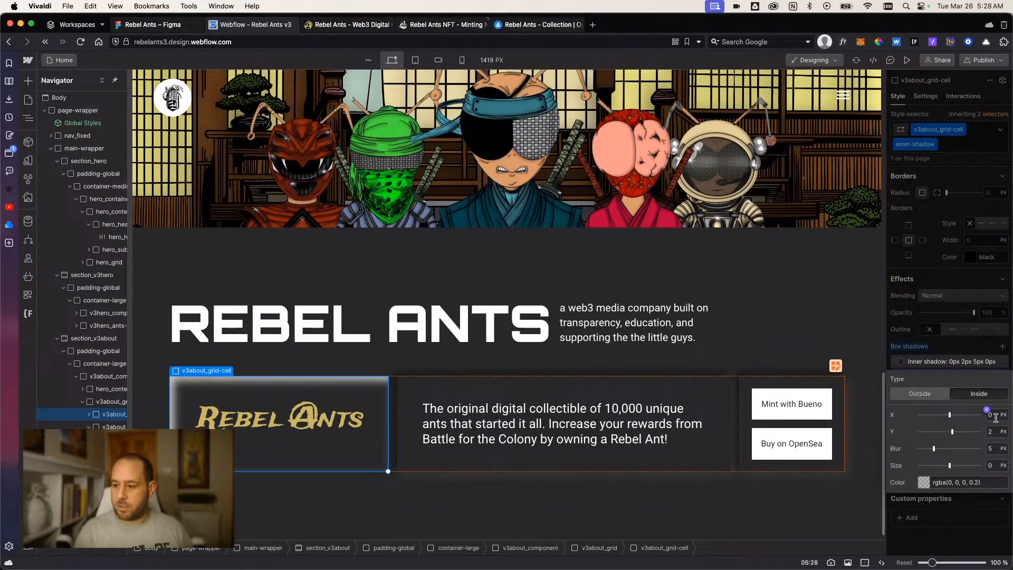
click(991, 414)
text(-8)
click(993, 432)
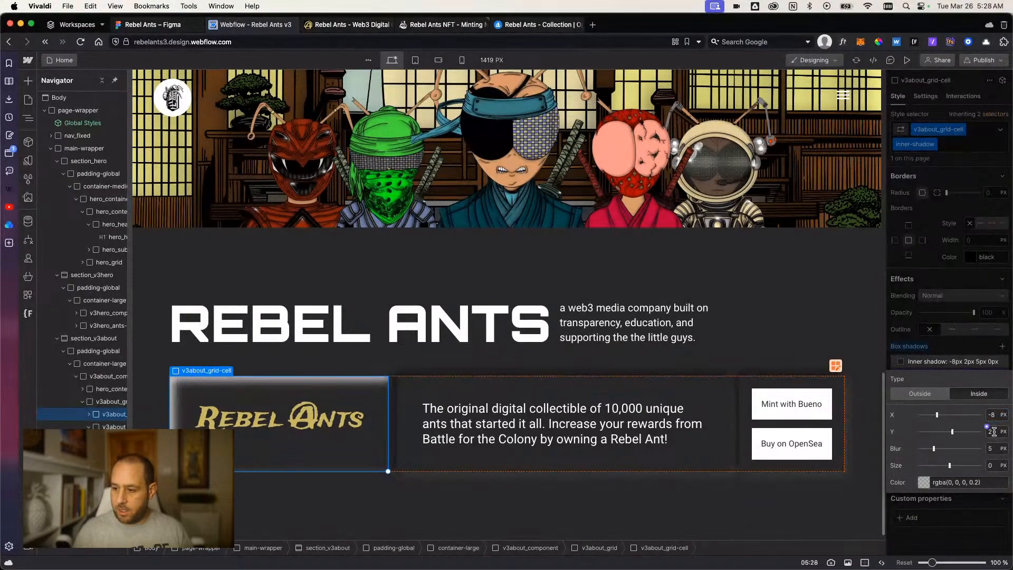
text(-8)
click(993, 449)
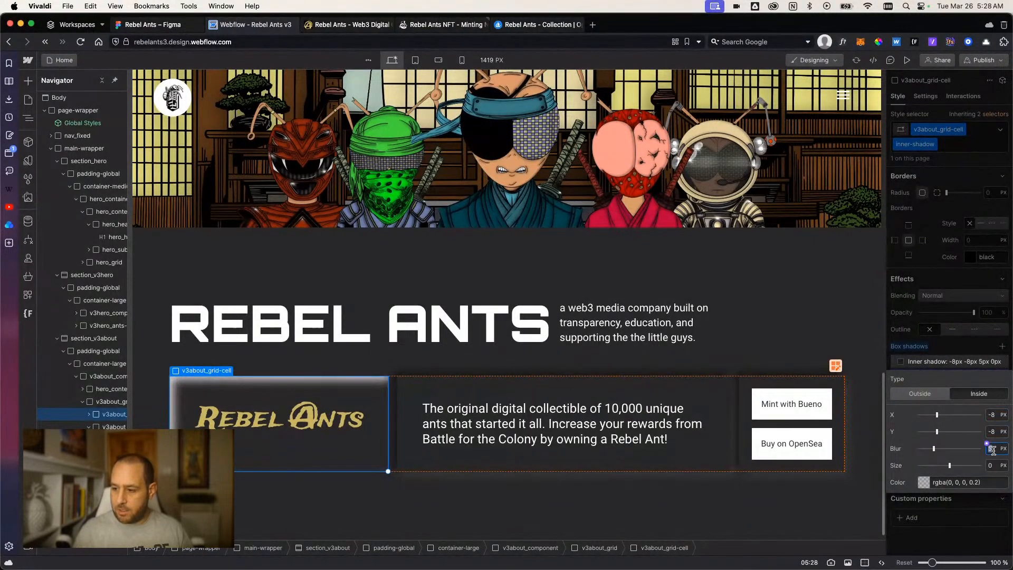
Set the color of the -8 px offset inner shadow to the inner-top variable.
click(923, 483)
text(top)
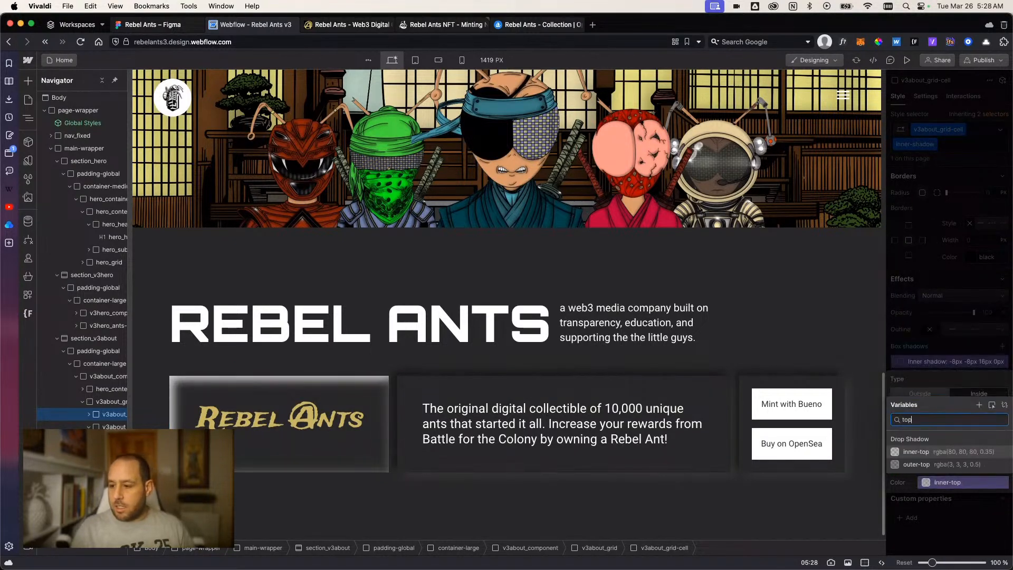
click(924, 452)
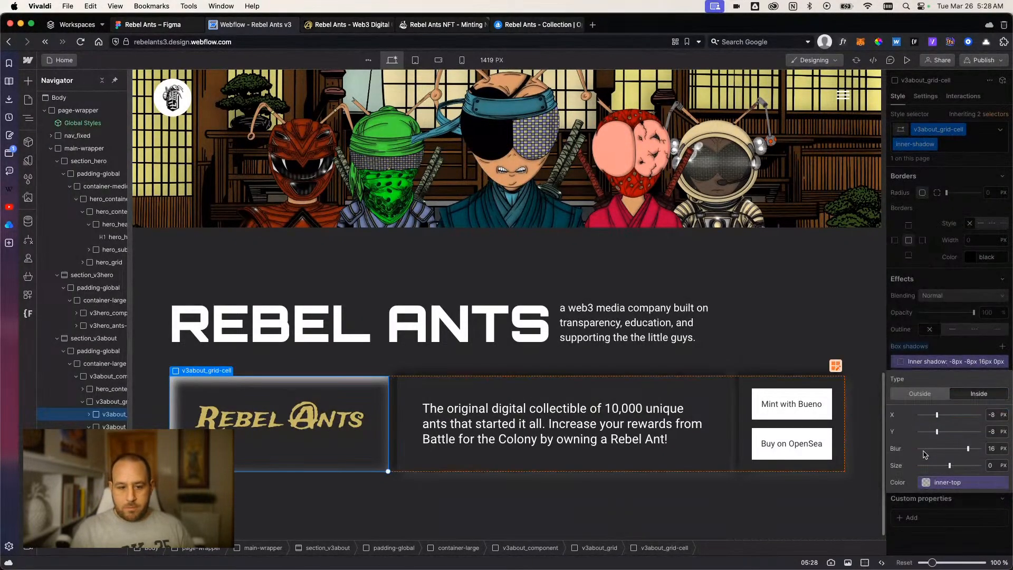
click(944, 525)
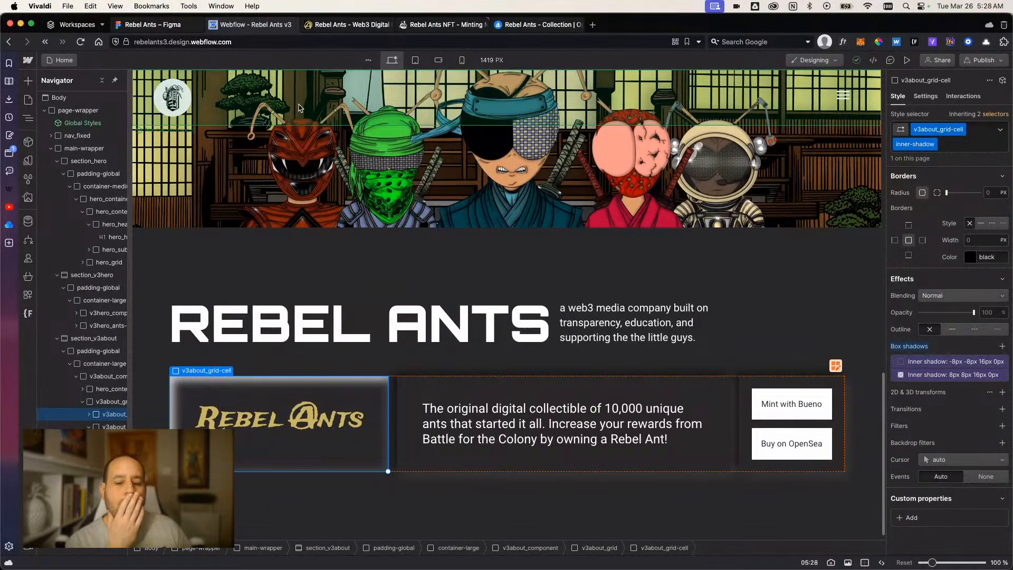
Glance at the shadow design in Figma, return to Webflow and open the inner-bottom variable's color value for editing.
click(151, 24)
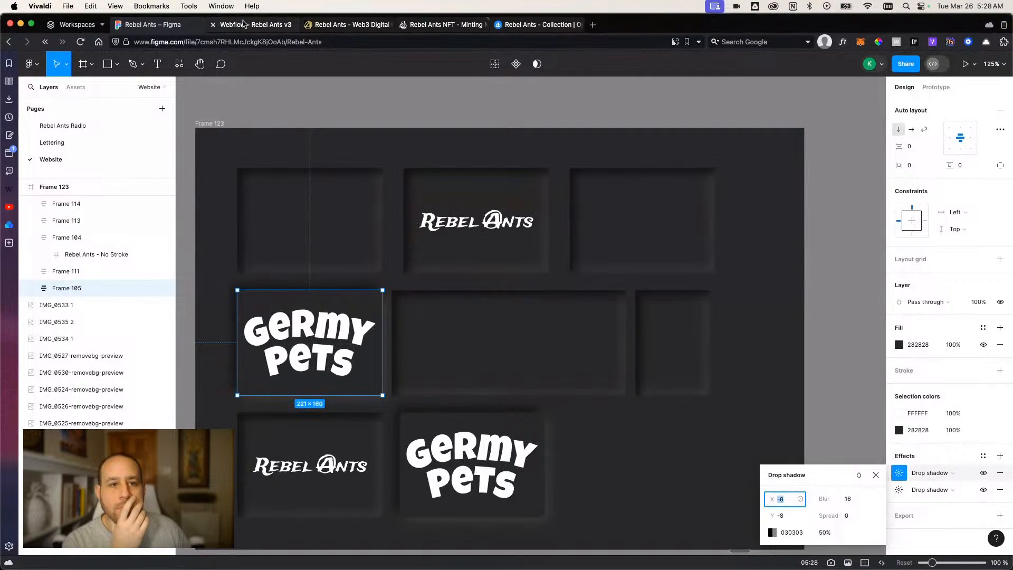
click(243, 24)
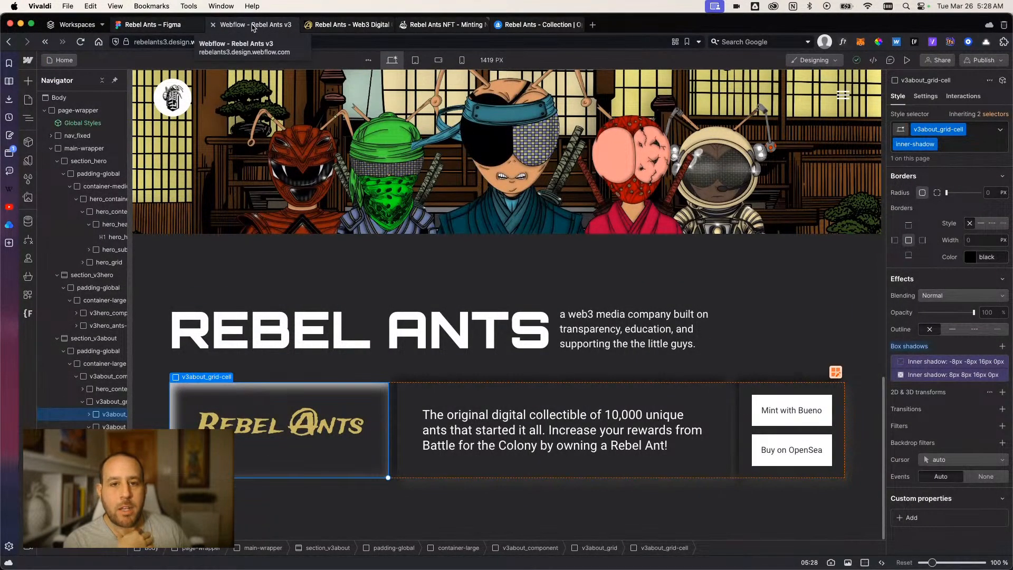
click(905, 375)
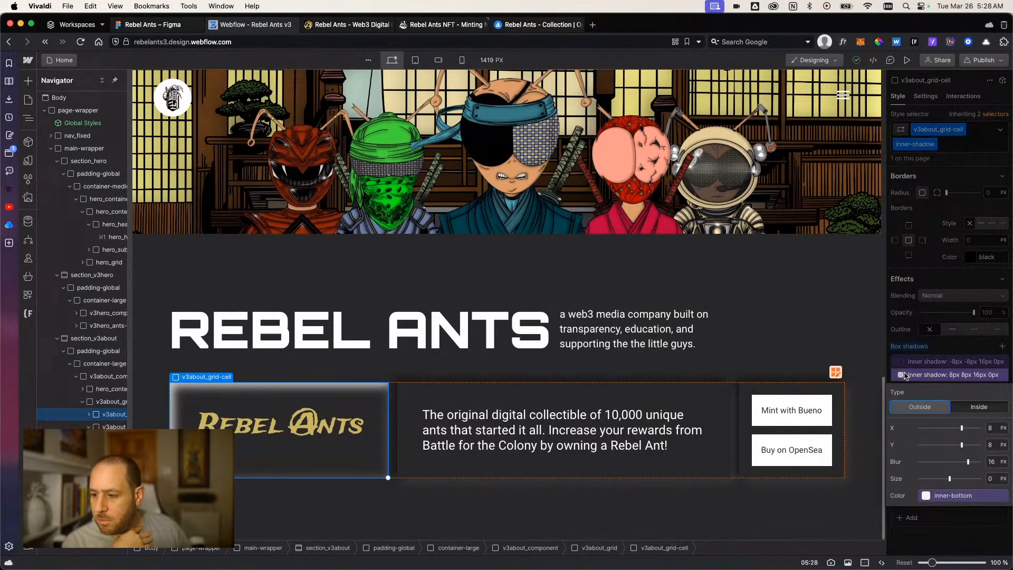
click(927, 497)
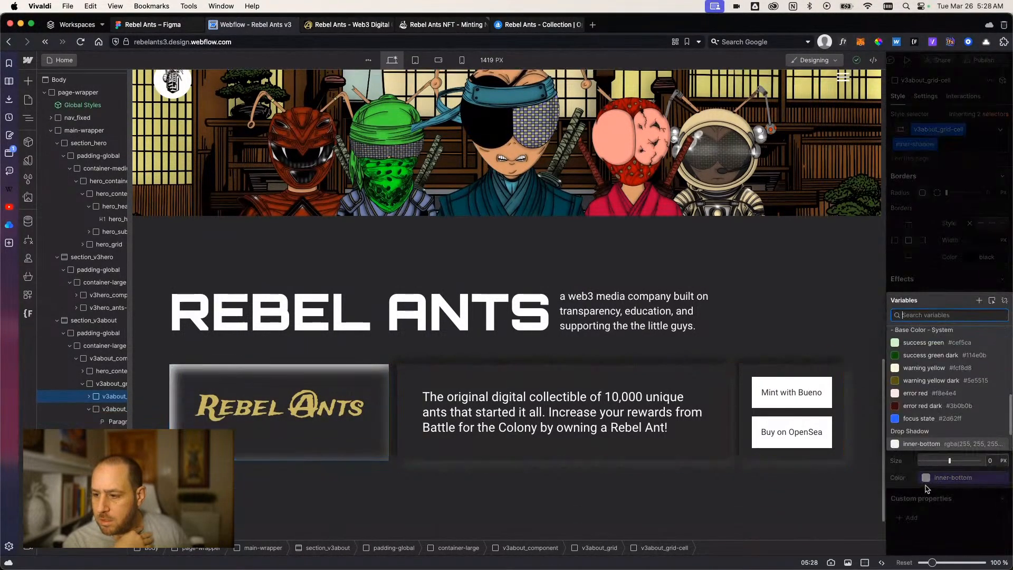
click(932, 476)
click(1001, 481)
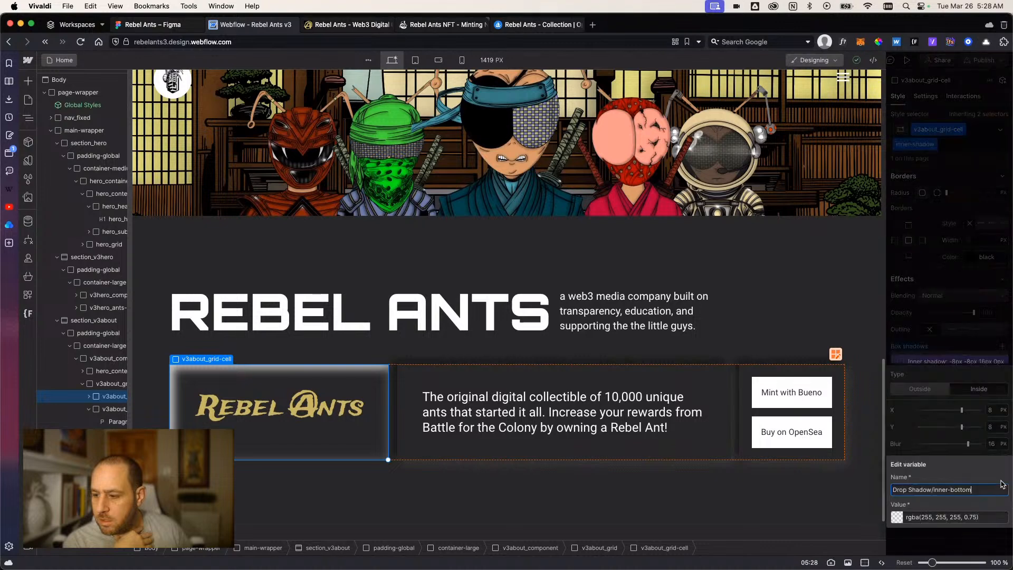
click(898, 518)
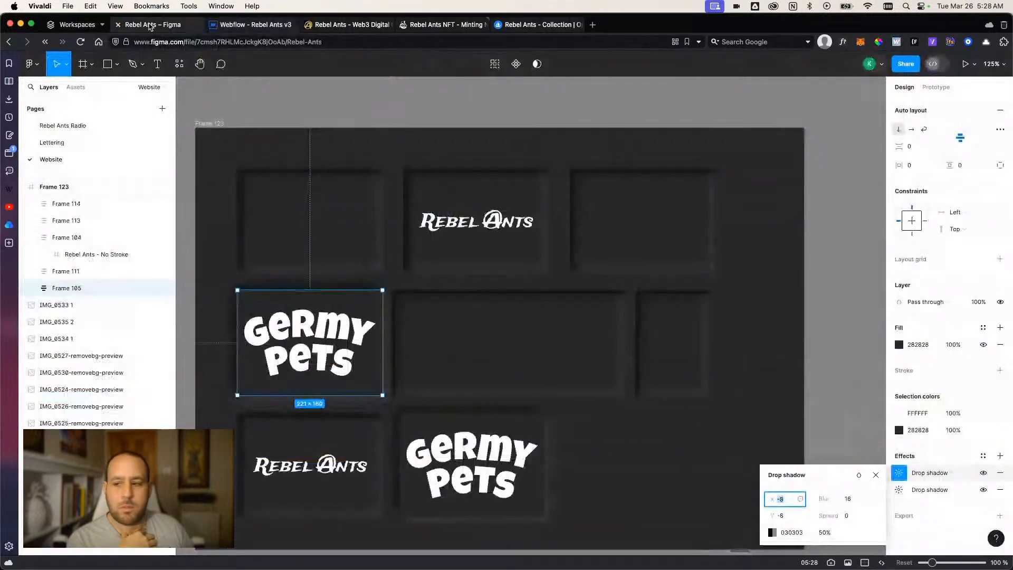
Look up the inner shadow settings of the wide middle frame in the Figma design, and return to Webflow.
click(158, 24)
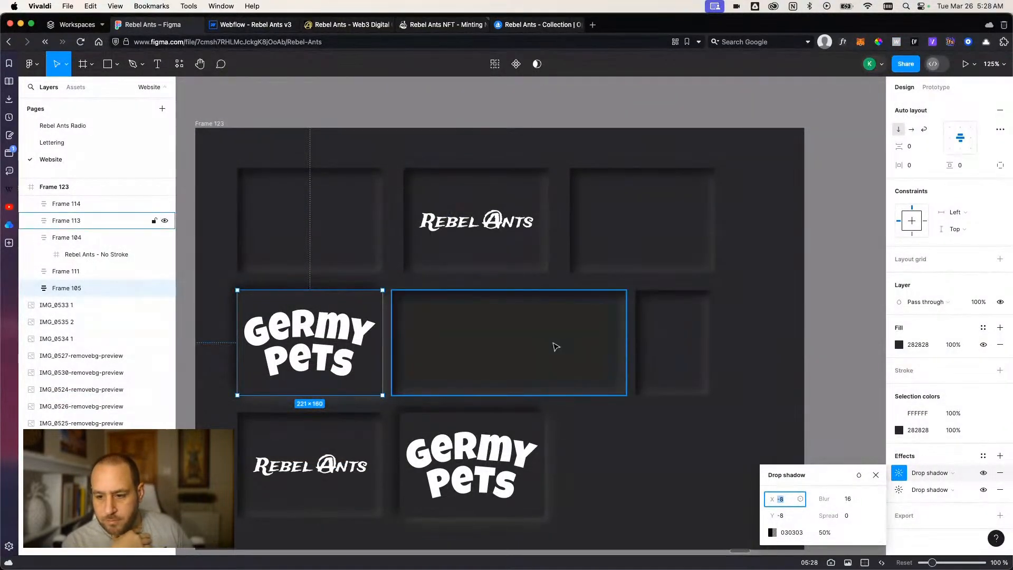
click(554, 347)
click(900, 490)
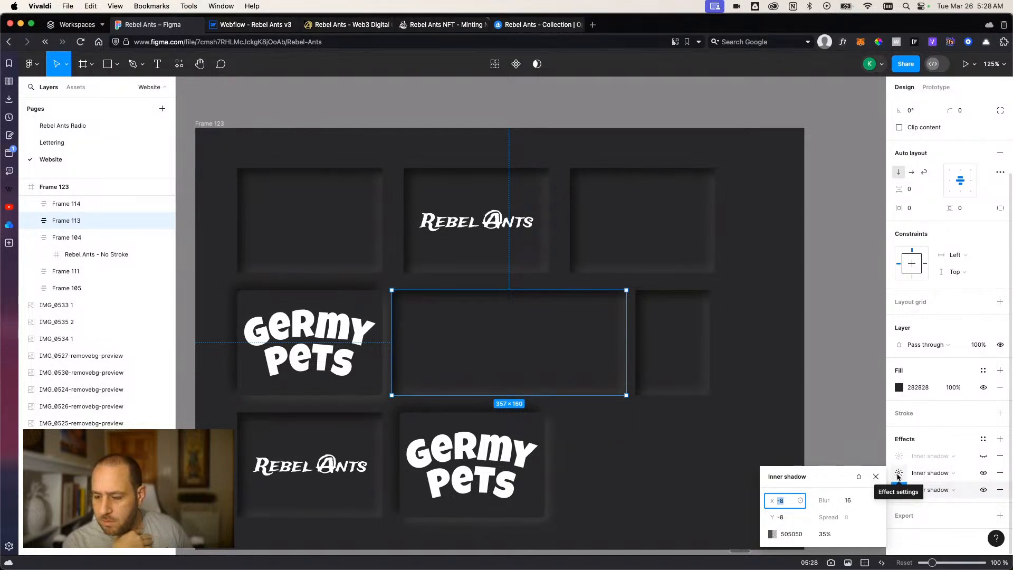
click(899, 474)
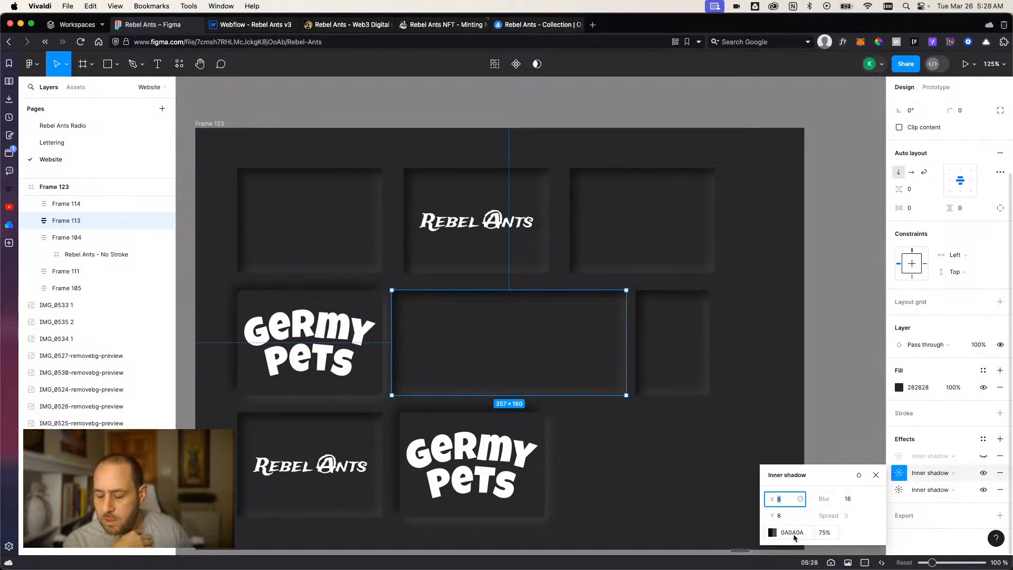
click(213, 25)
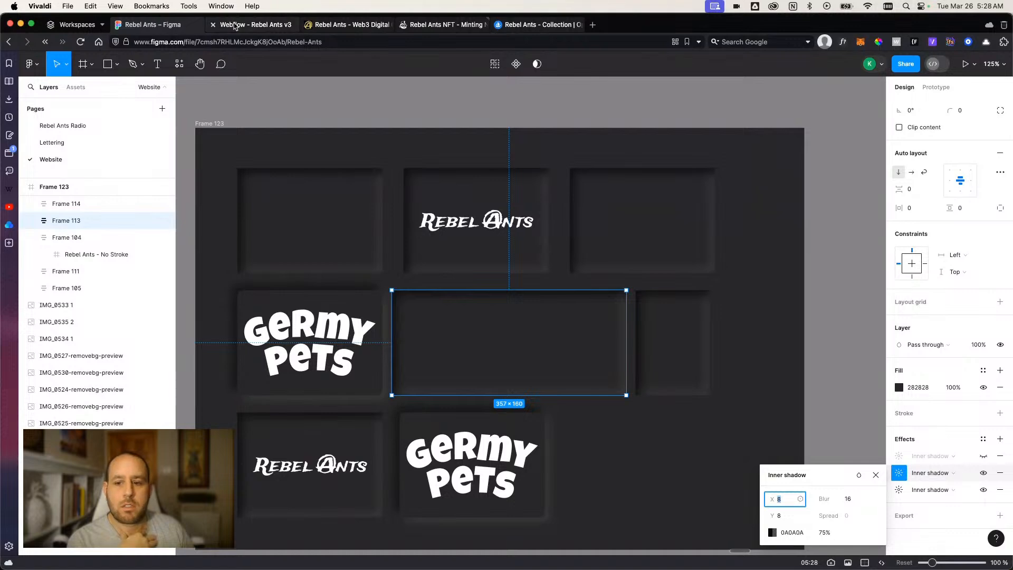
Try to set the inner-bottom variable's hex color to 0A0A0A.
text(0a0a0a)
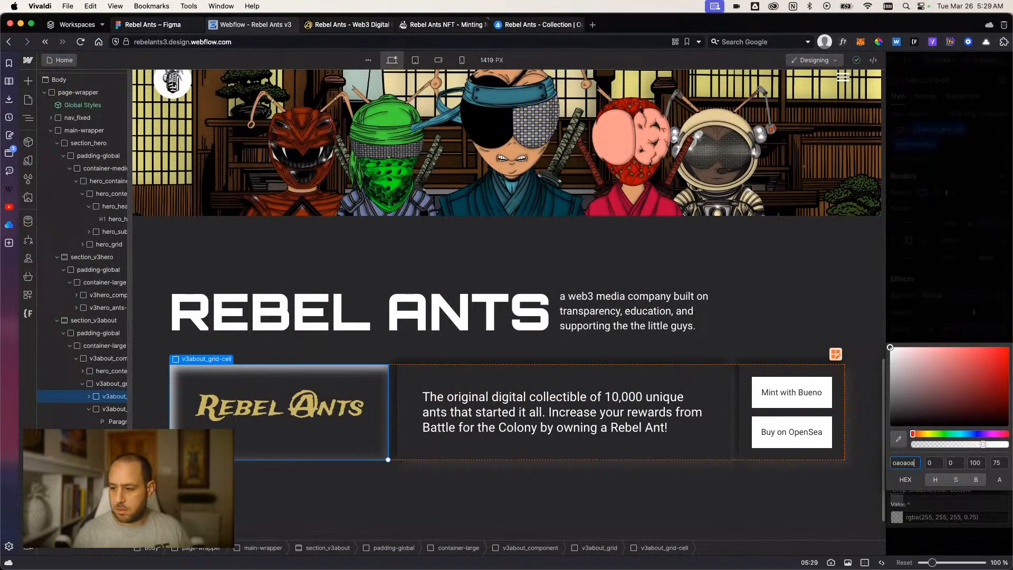
key(Tab)
key(Tab)
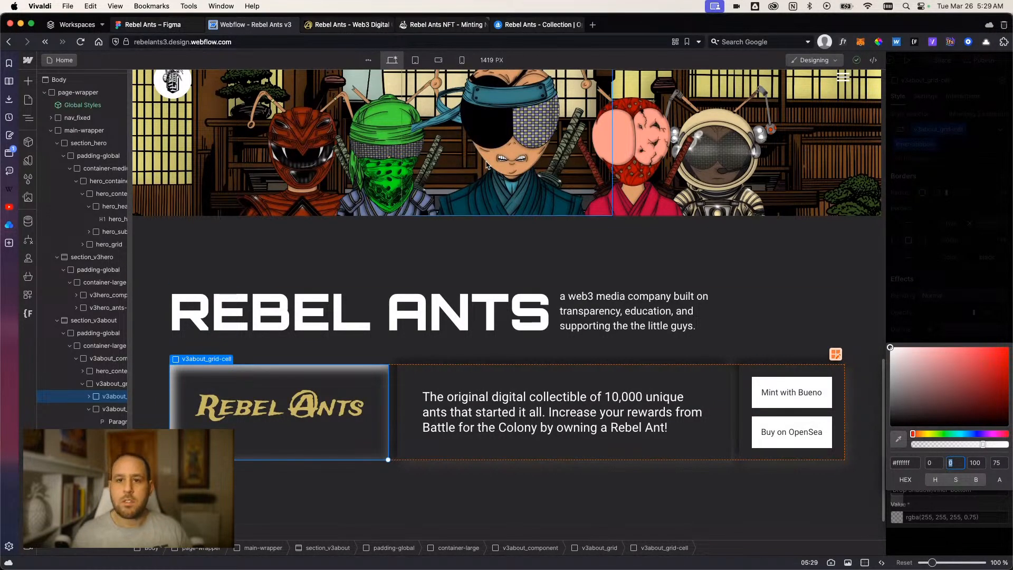
Look up the hex color of the wide middle frame's inner shadow in Figma, and return to Webflow.
click(175, 27)
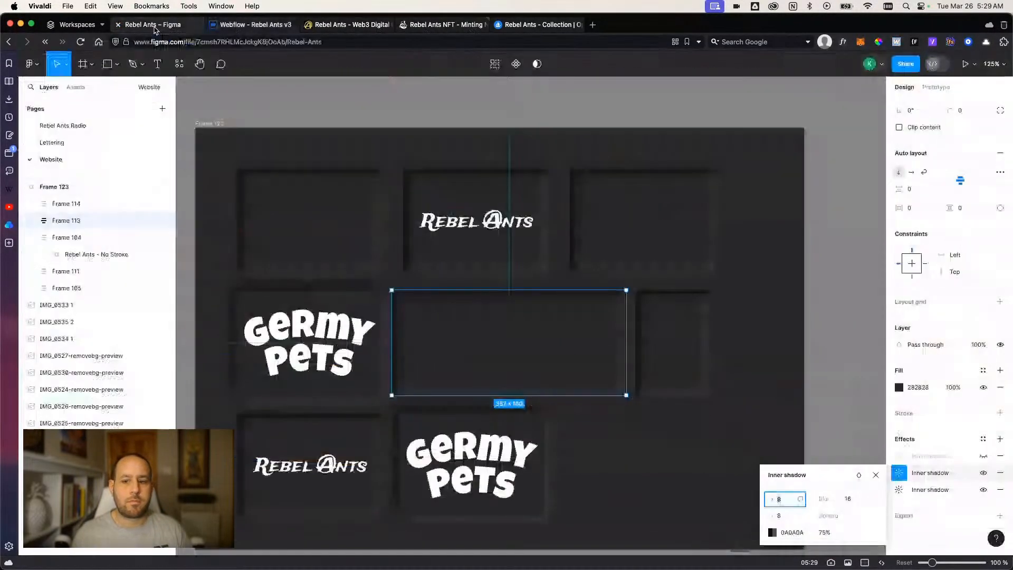
click(771, 533)
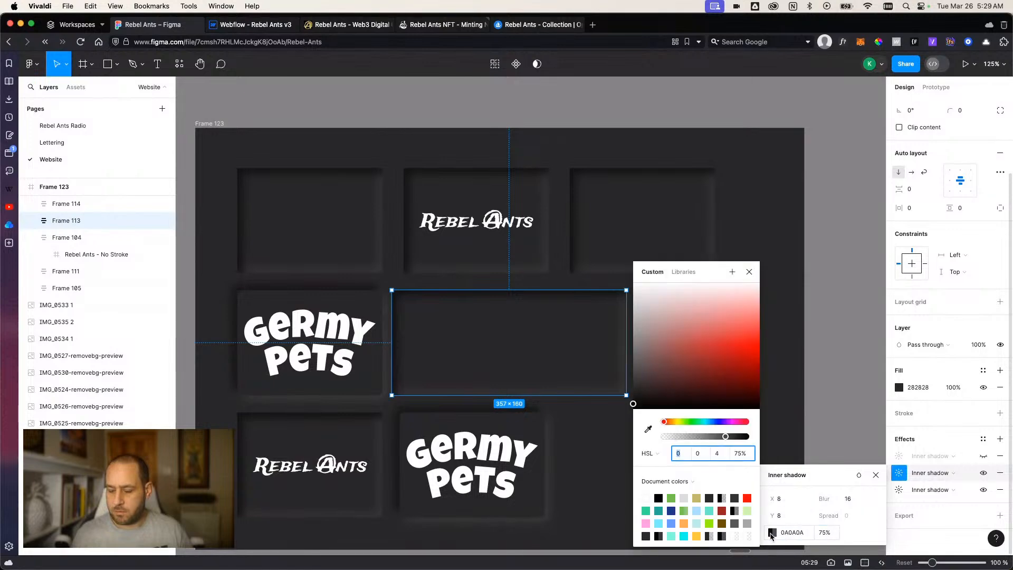
click(238, 26)
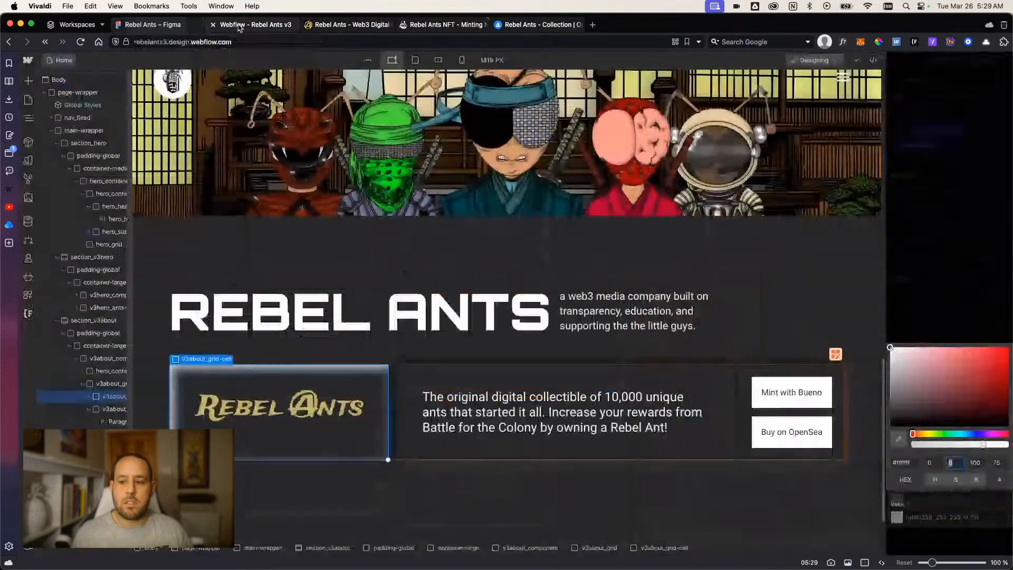
Set the inner-bottom variable's color to #0a0a0a and close the variable and shadow settings.
click(907, 459)
text(0)
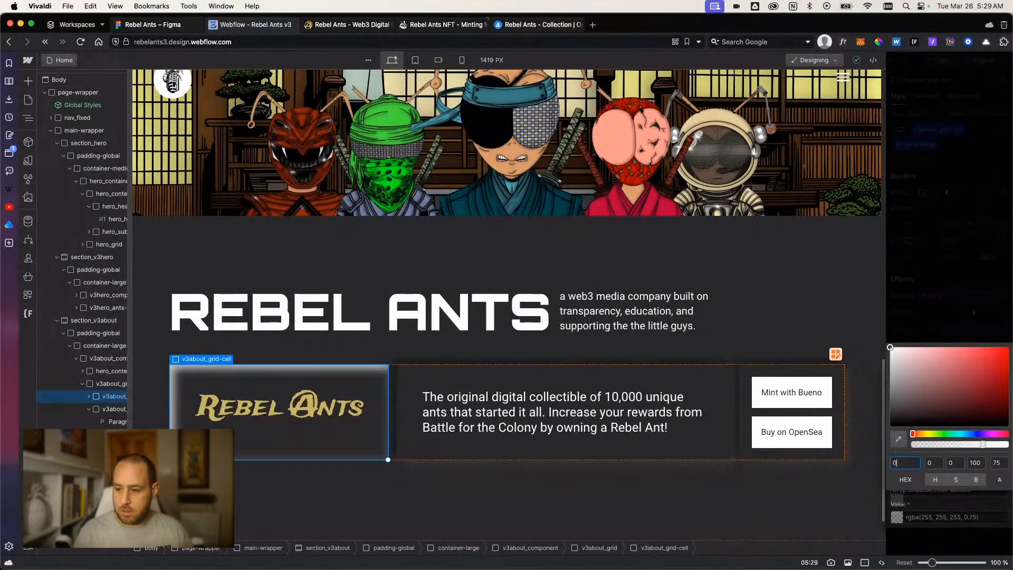
text(a0a0a)
key(Return)
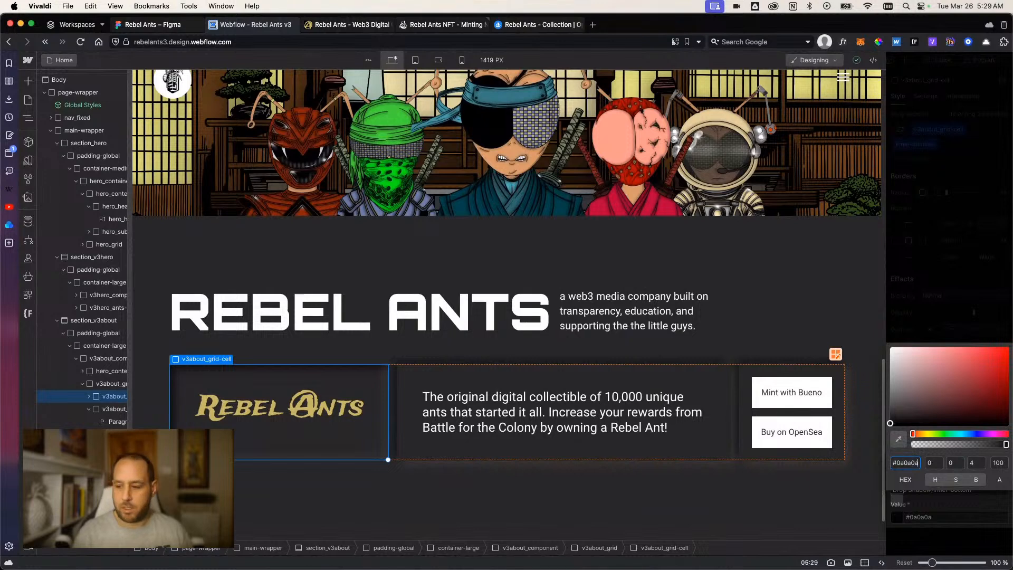
click(950, 329)
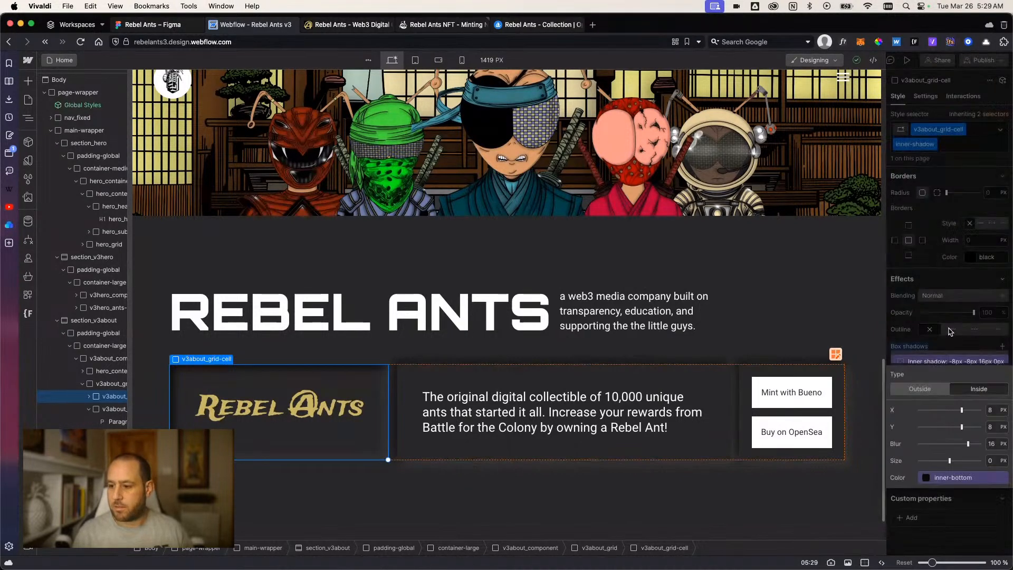
click(958, 552)
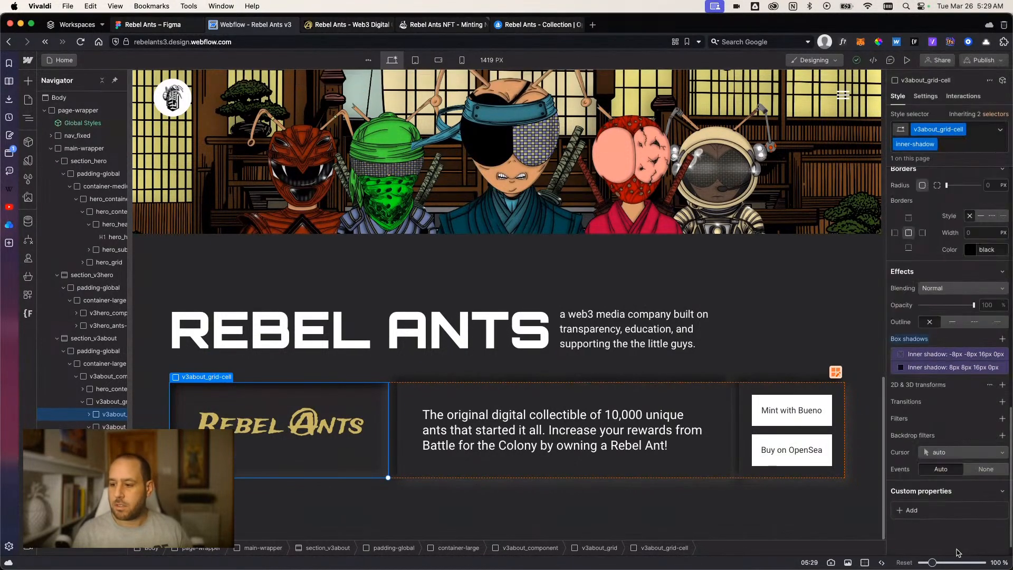
click(491, 522)
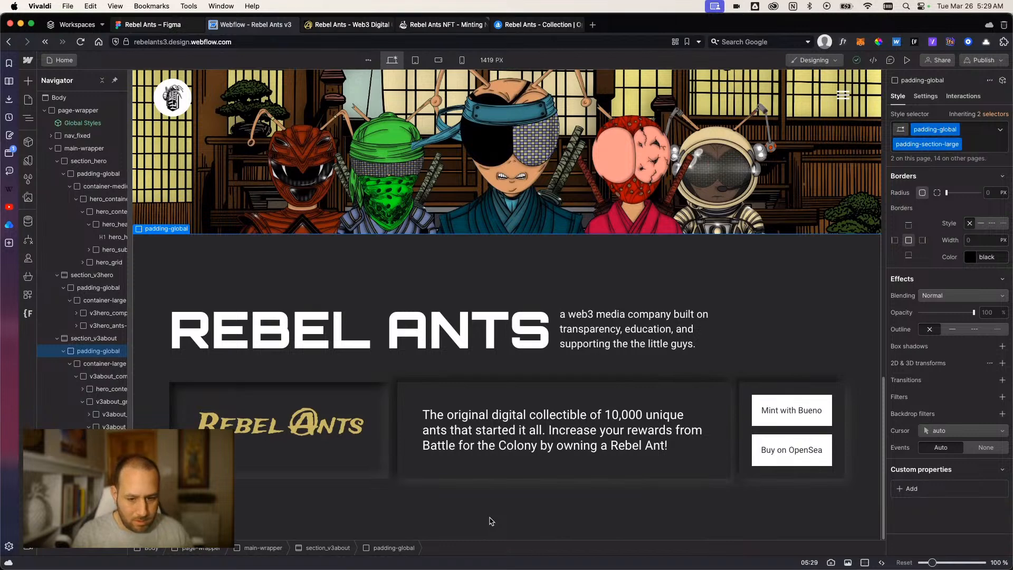
Replace the inner-shadow combo class on the Rebel Ants logo cell with outer-shadow.
click(377, 469)
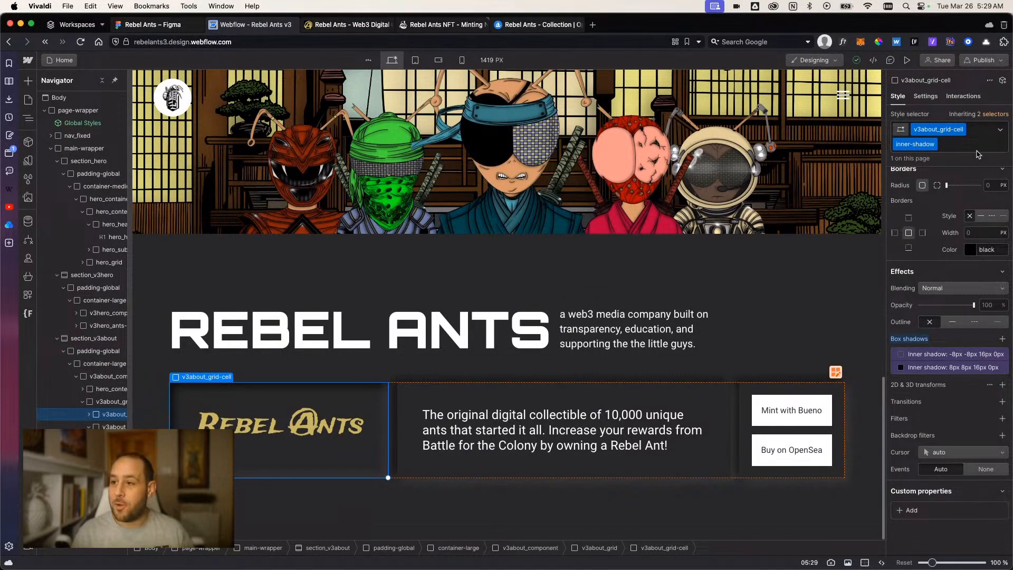
click(975, 146)
key(BackSpace)
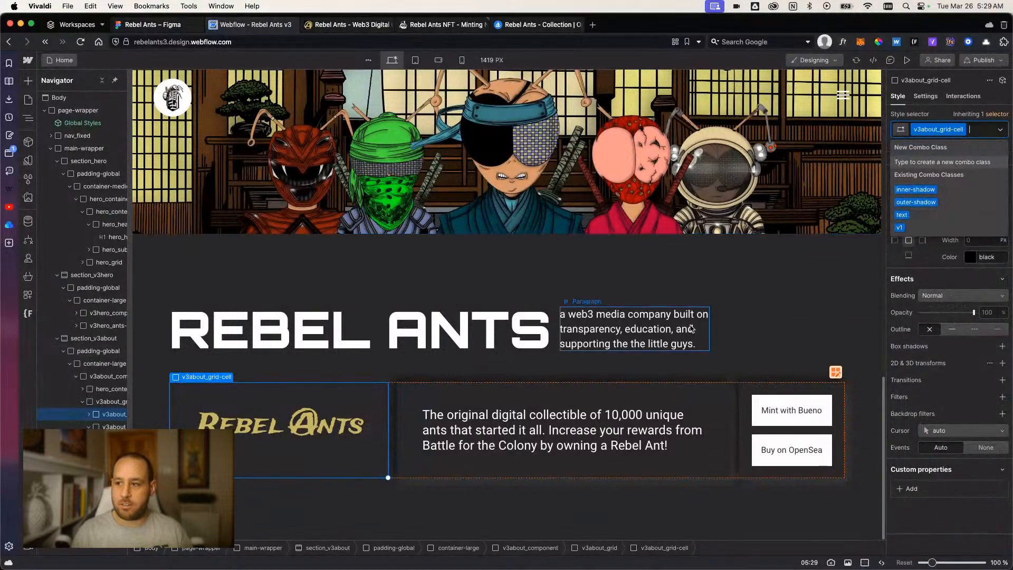
text(out)
key(Down)
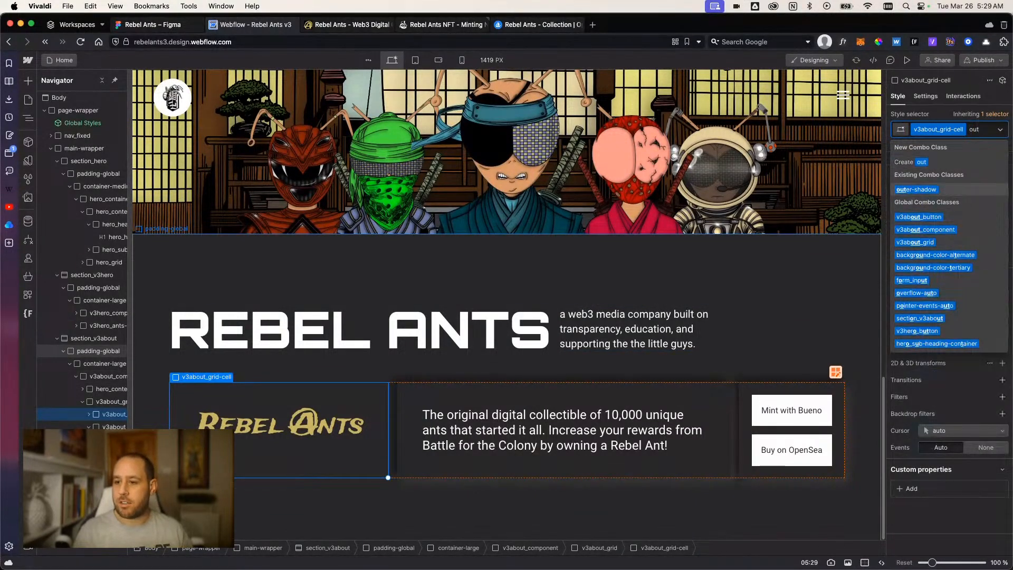
key(Return)
Replace the outer-shadow combo class on the middle text cell with inner-shadow.
click(716, 406)
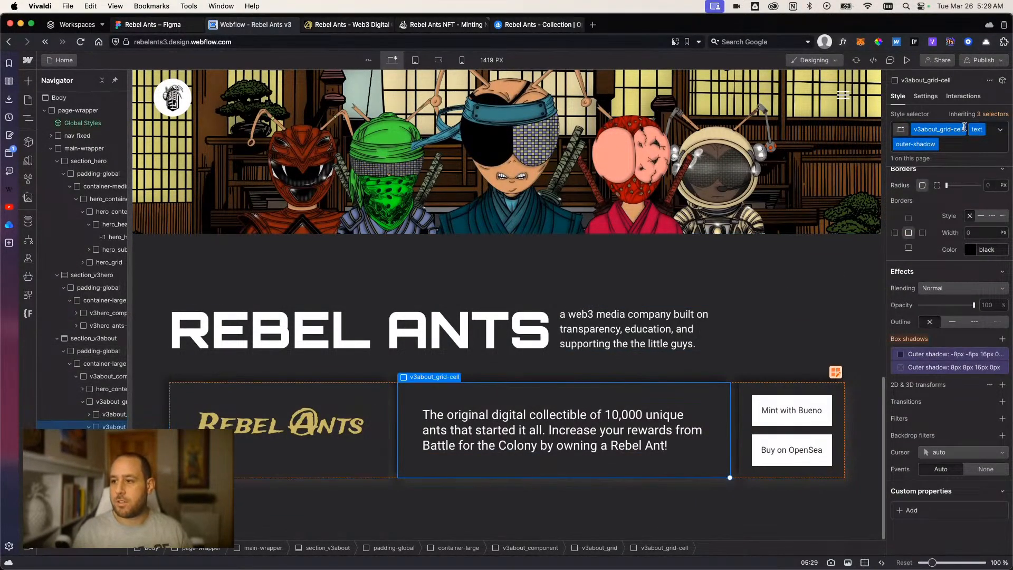
click(944, 144)
key(BackSpace)
text(inner)
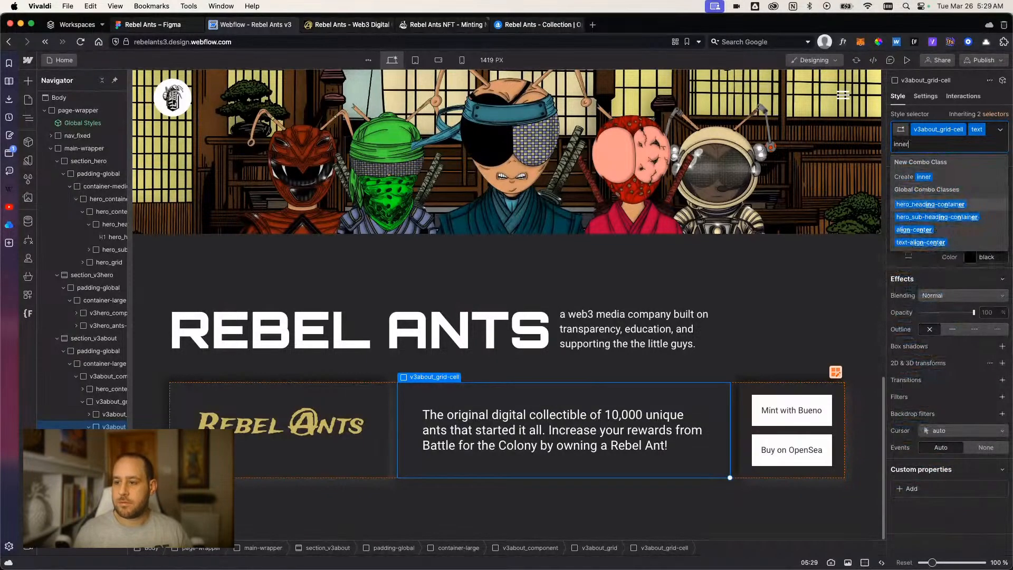
text(-shadow)
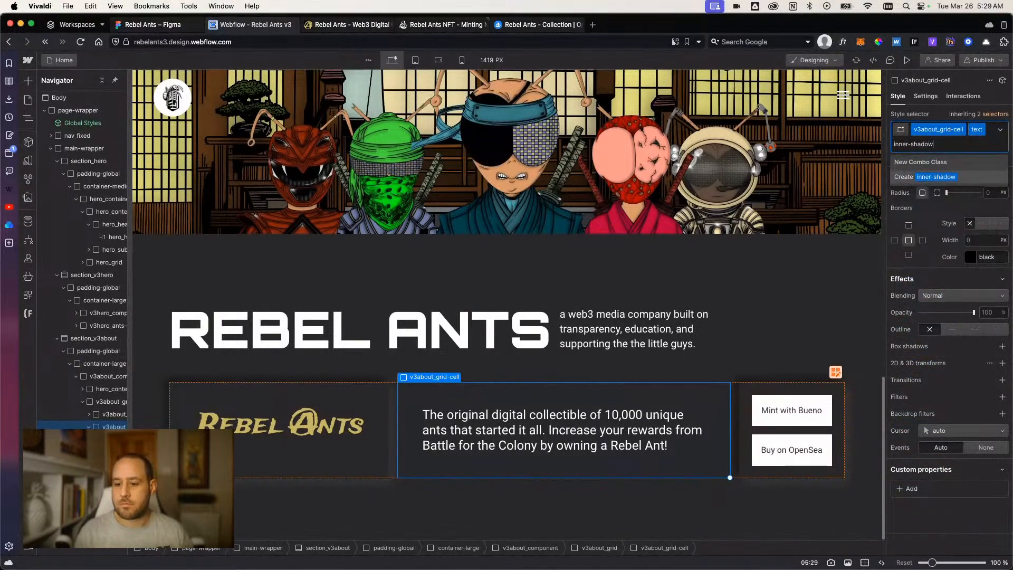
key(Return)
click(840, 361)
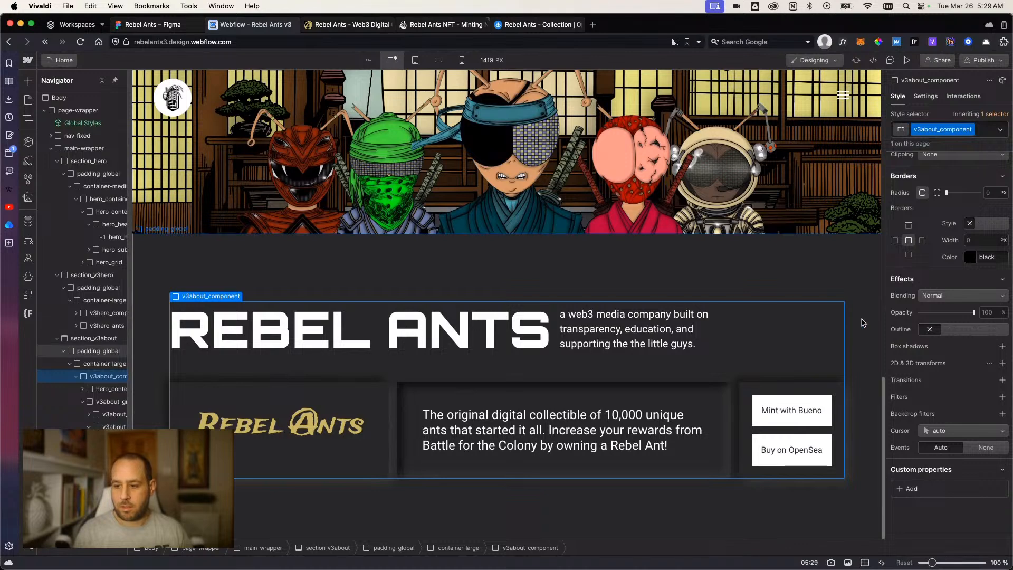
Replace the outer-shadow combo class on the button cell with inner-shadow, and preview the page.
click(840, 400)
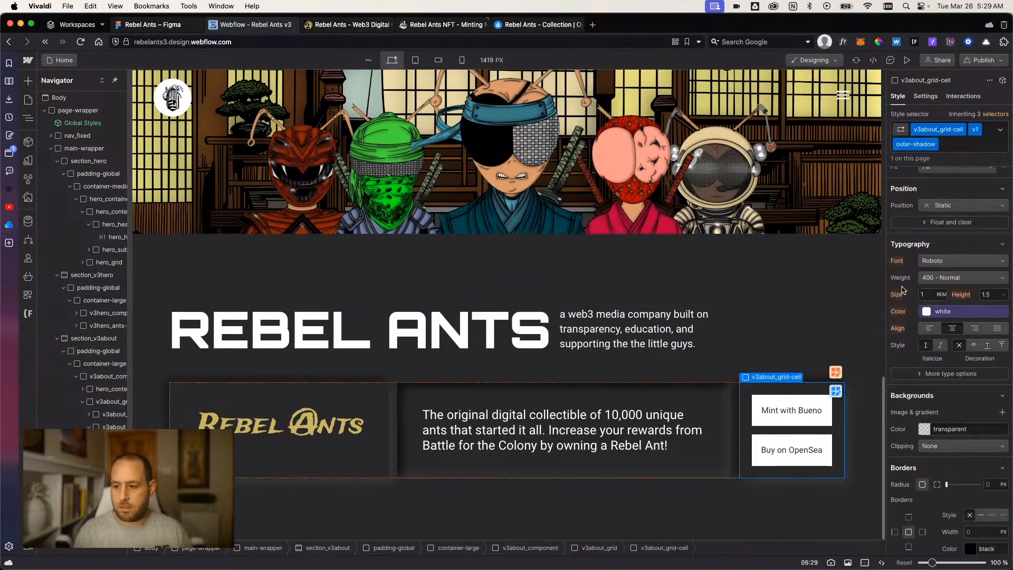
click(955, 156)
key(BackSpace)
text(inner)
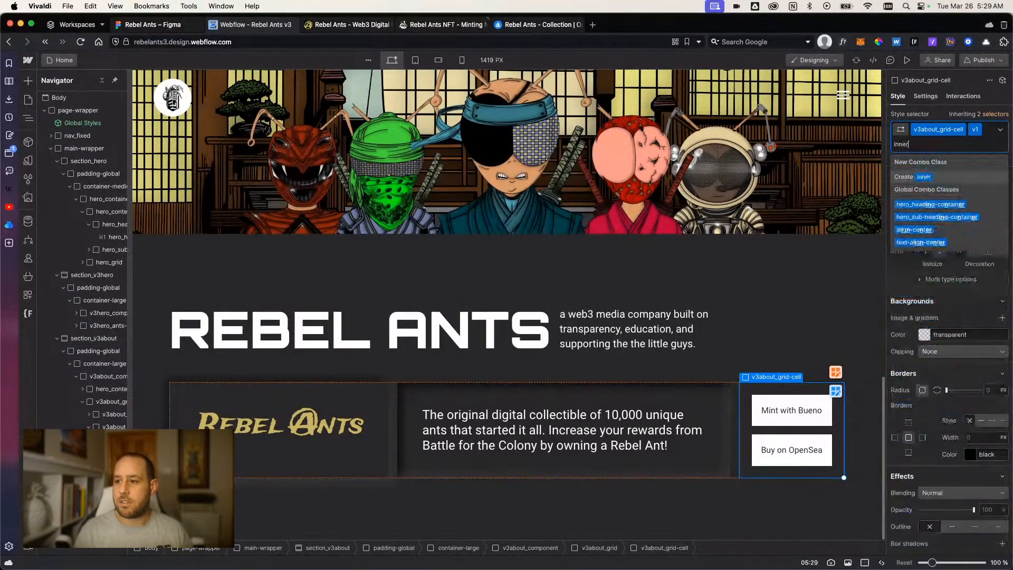
text(-shadow)
key(Return)
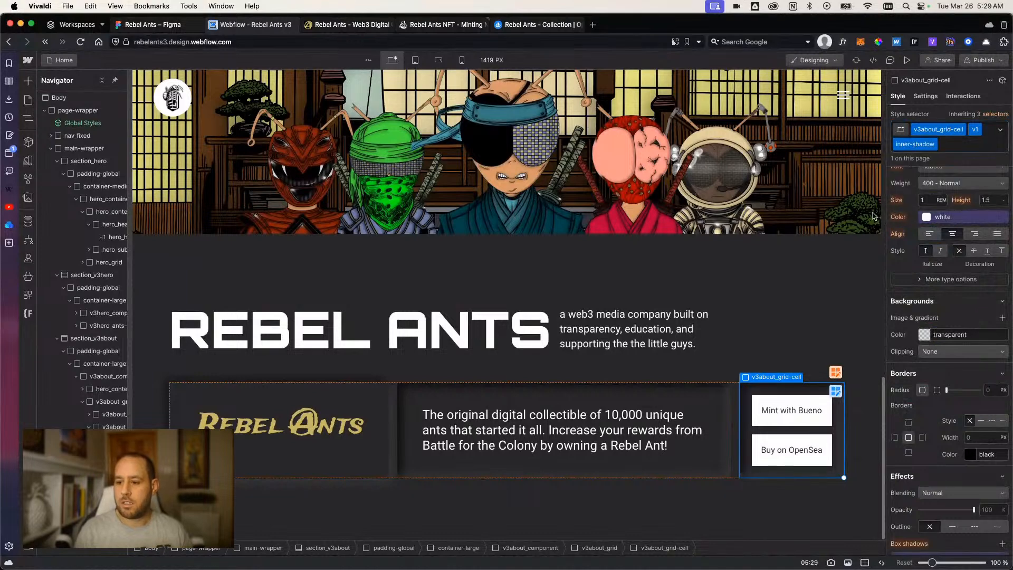
click(744, 497)
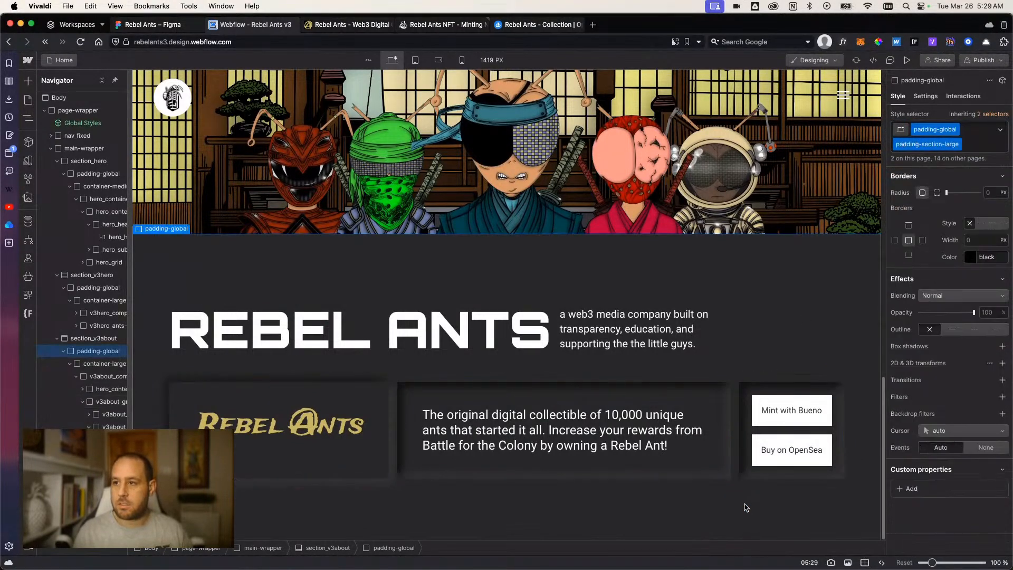
click(908, 60)
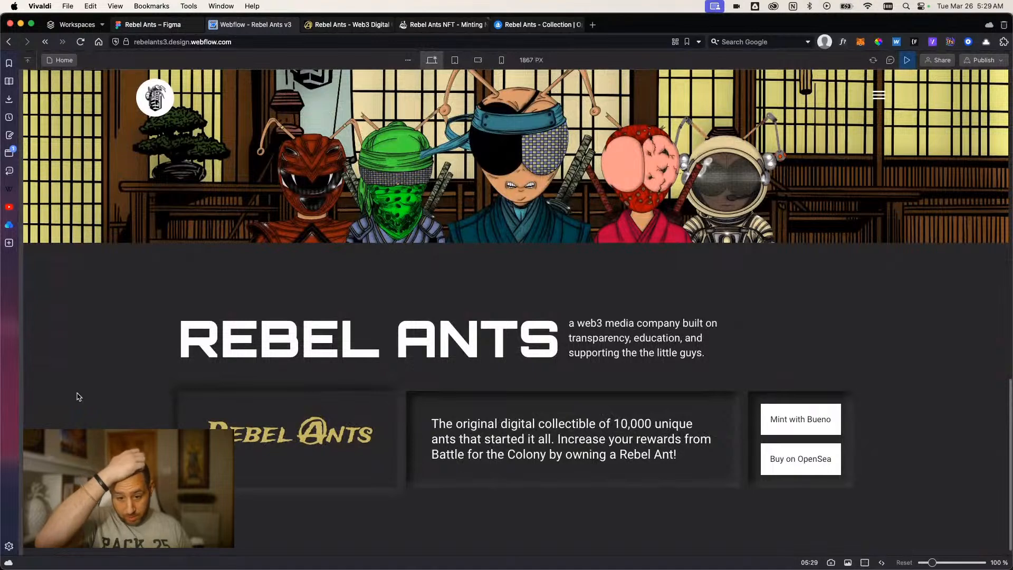
click(908, 61)
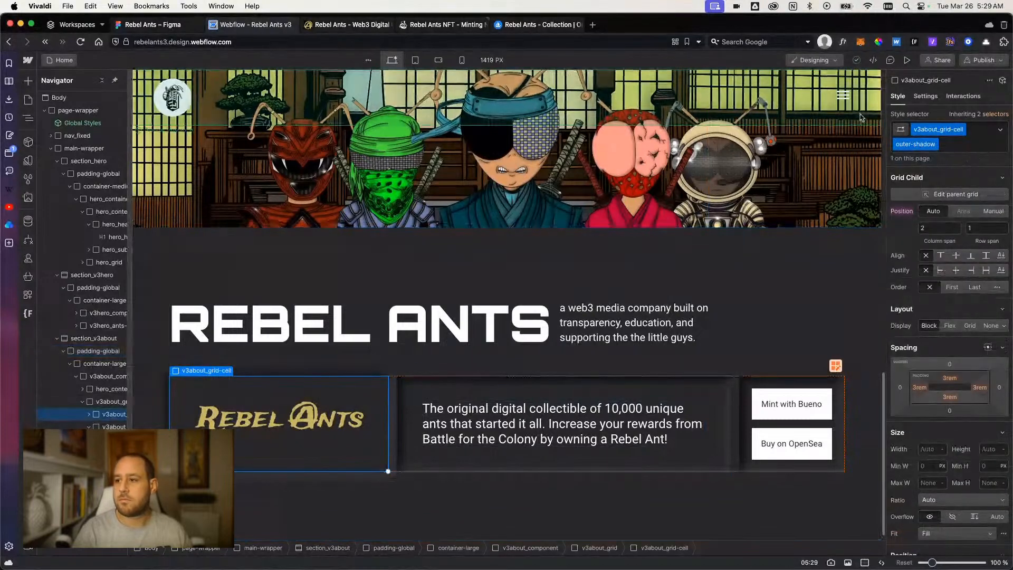
Replace the outer-shadow combo class on the Rebel Ants logo cell with inner-shadow, and preview the page.
click(976, 144)
key(BackSpace)
text(inner)
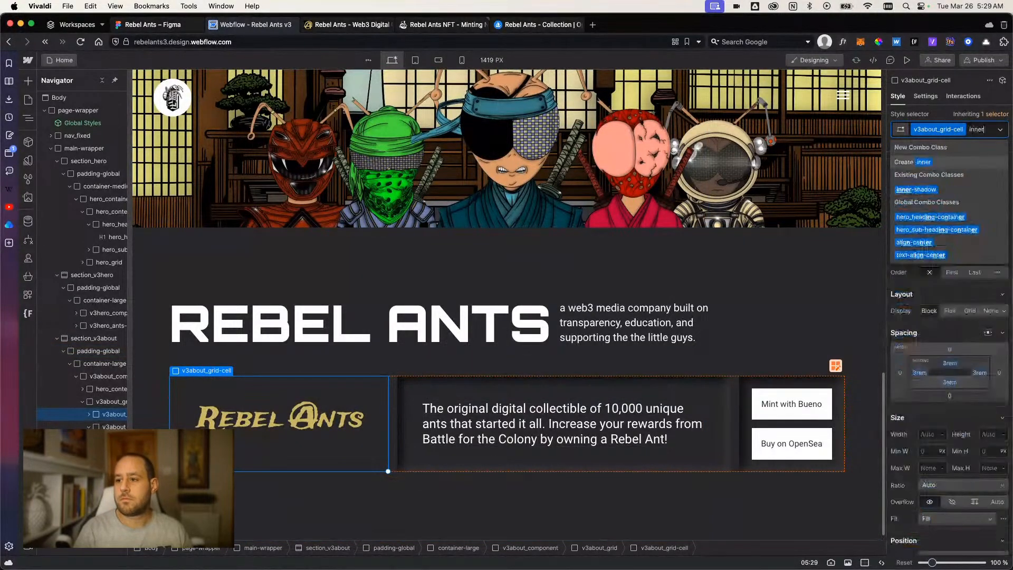
key(Return)
click(907, 60)
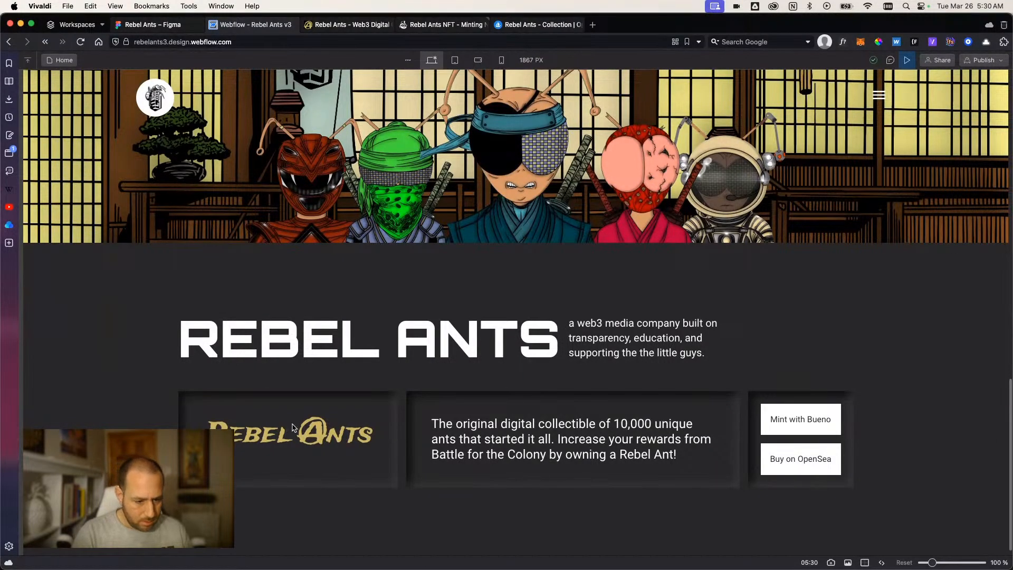
key(super+shift+p)
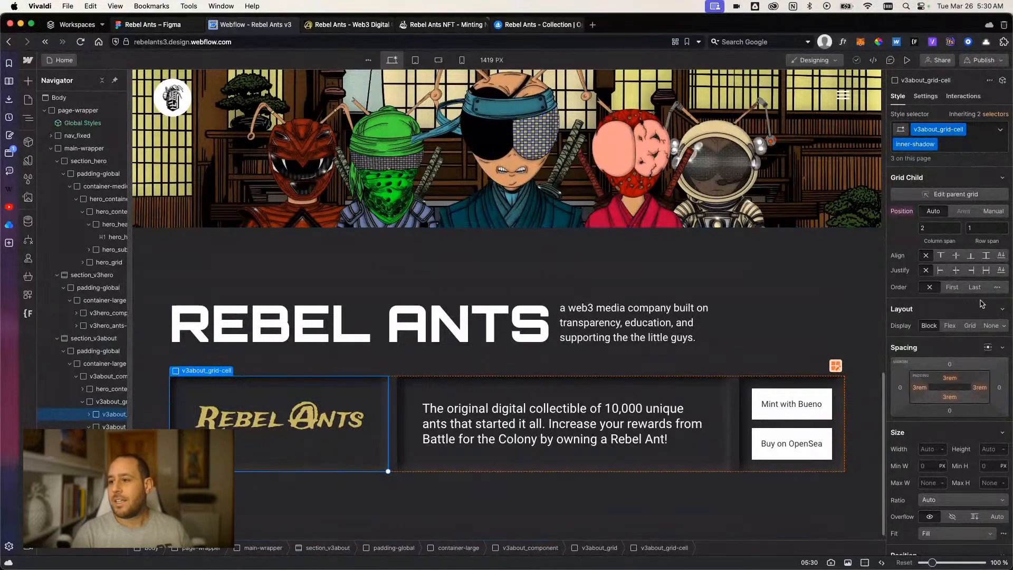
Set the logo cell's inner-shadow class to Flex centered on both axes, and the button cell's flex direction to vertical.
click(949, 326)
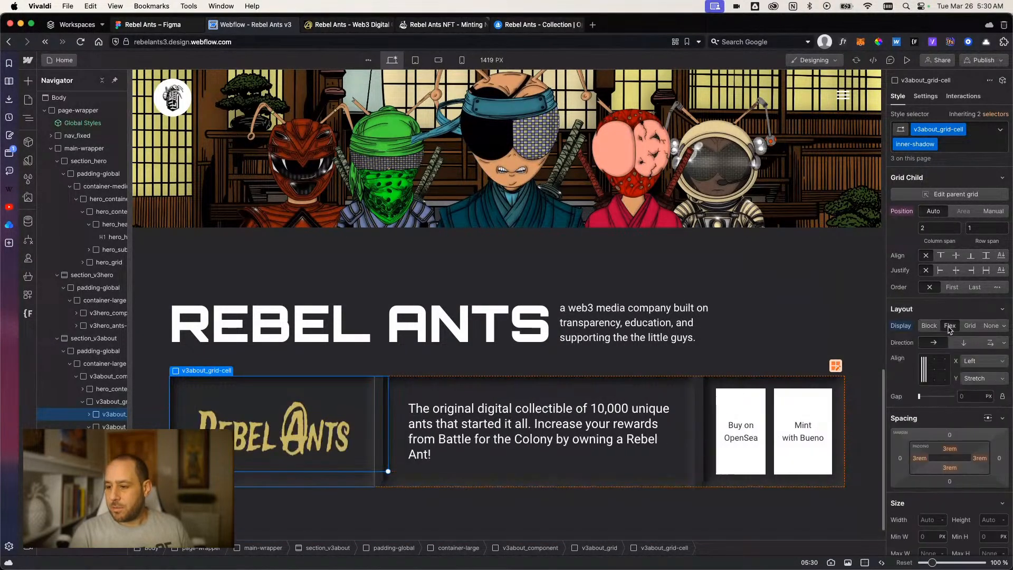
click(934, 371)
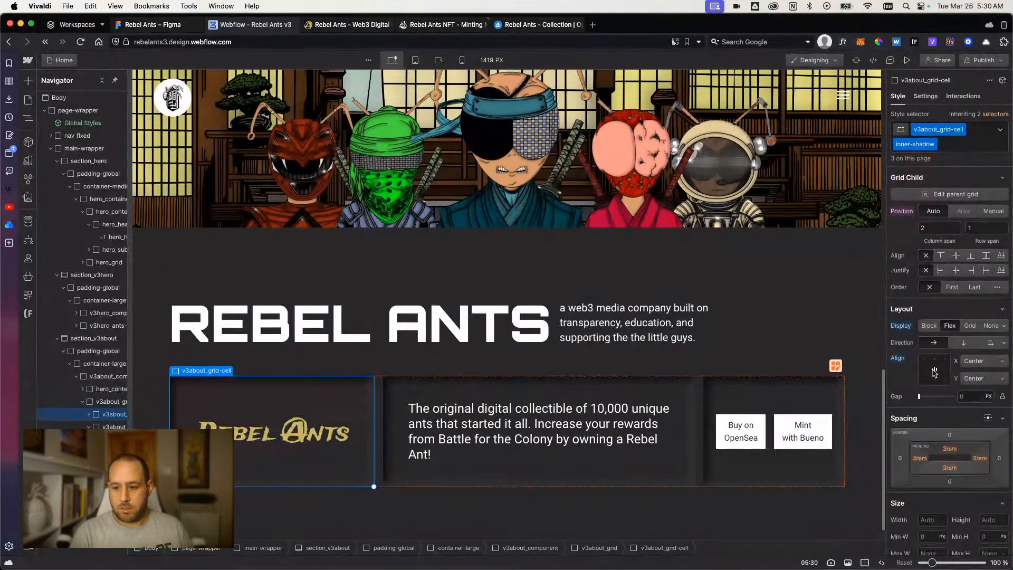
click(769, 451)
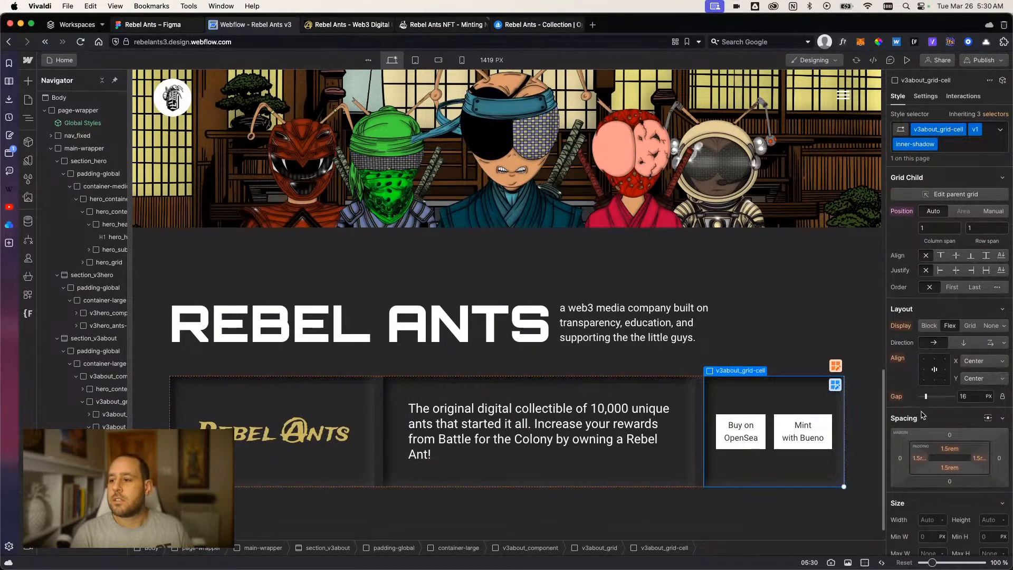
click(960, 344)
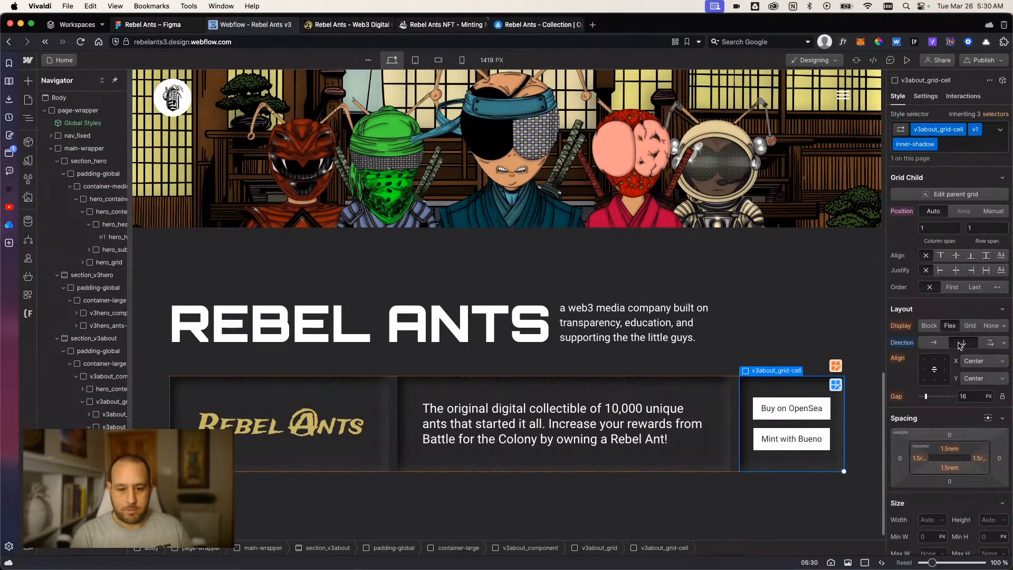
click(907, 59)
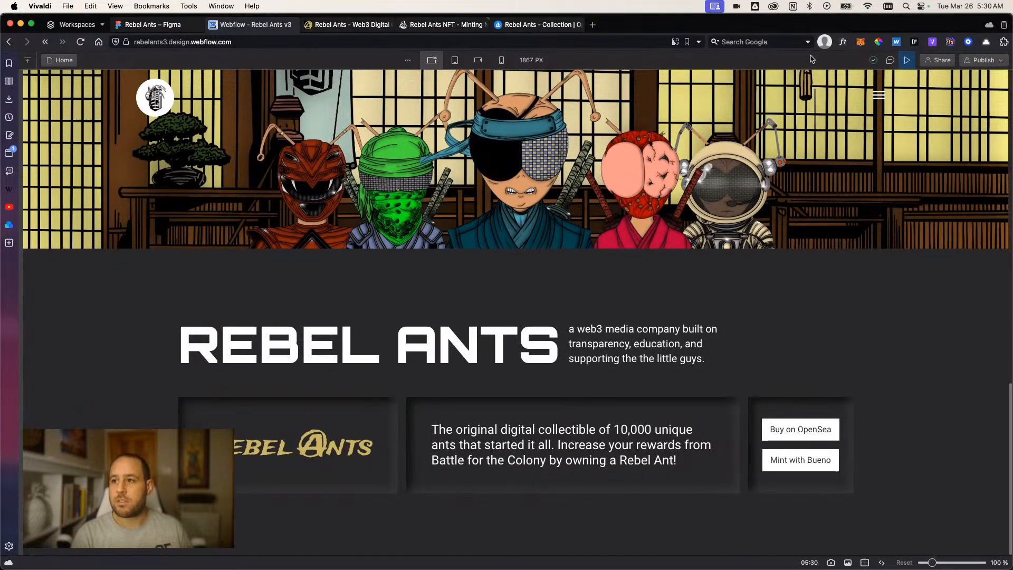
click(907, 59)
Open the link settings of the Buy on OpenSea button and switch its link type to a page.
click(829, 419)
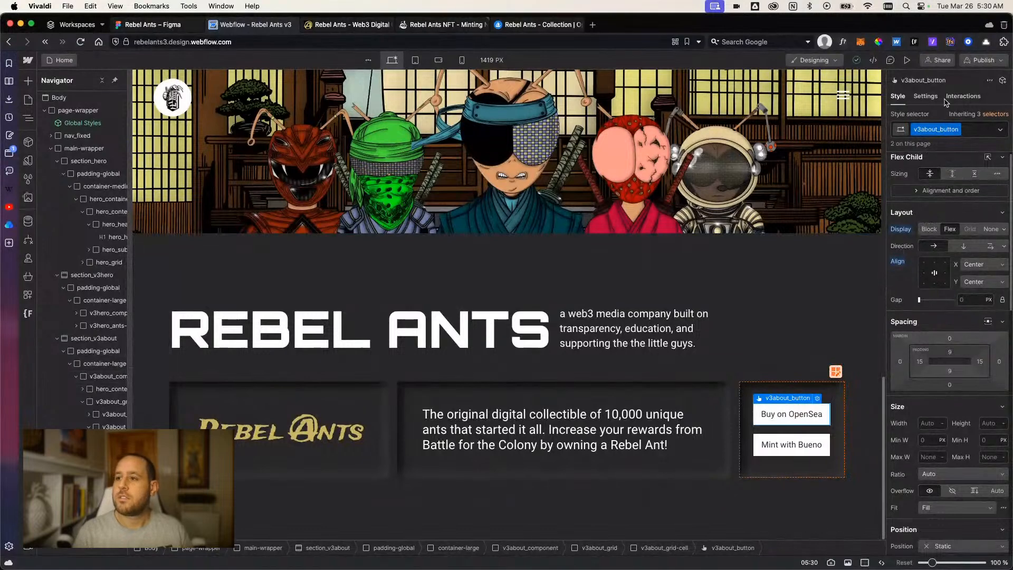
click(926, 97)
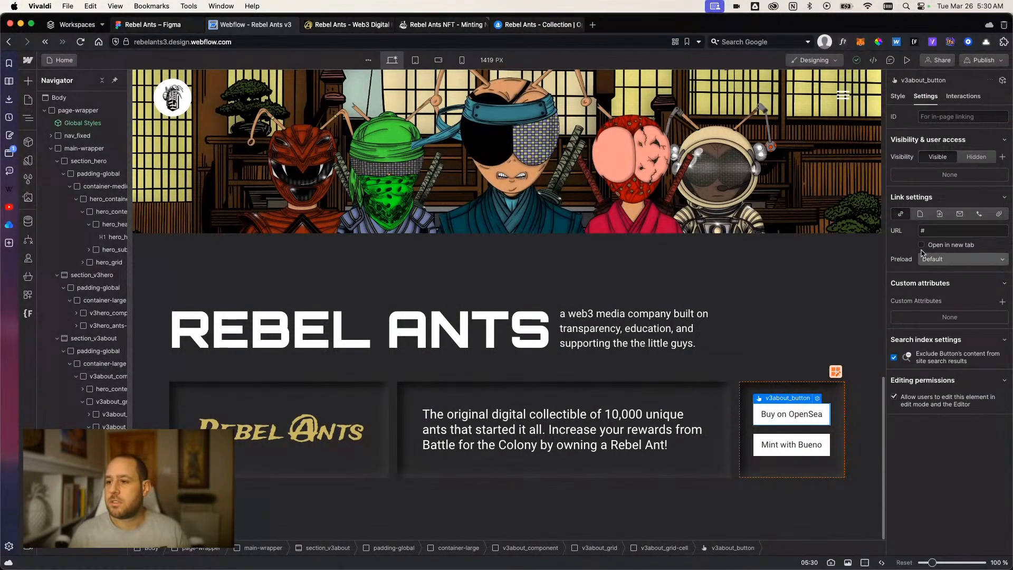
click(925, 218)
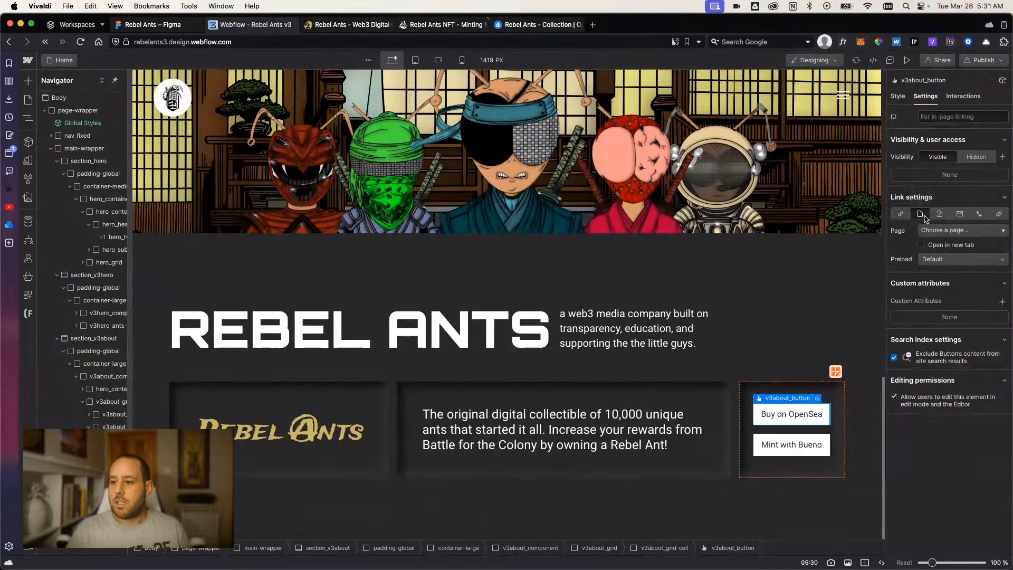
Switch to the OpenSea page of the Rebel Ants collection and copy its URL.
click(531, 26)
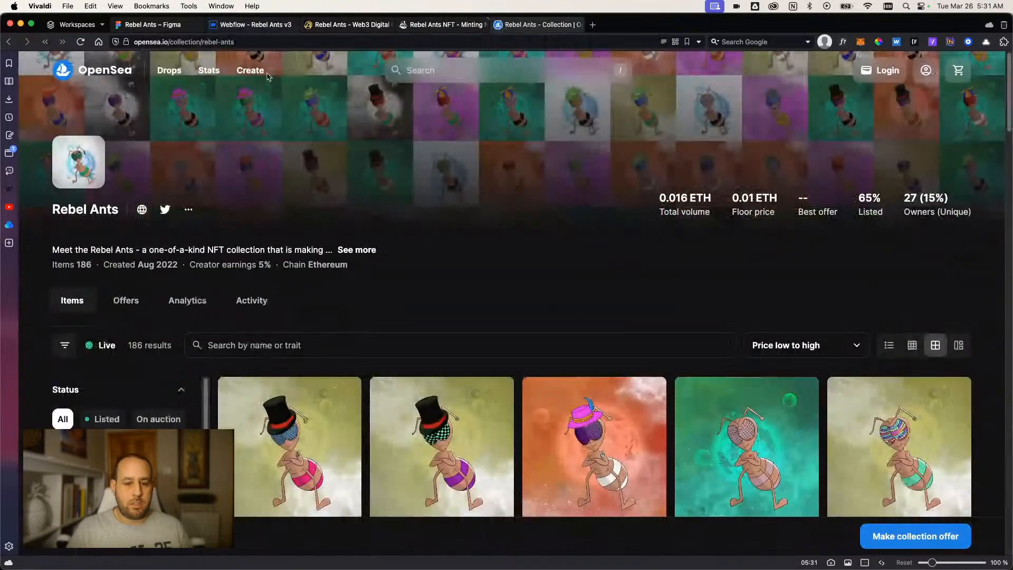
click(328, 41)
key(super+c)
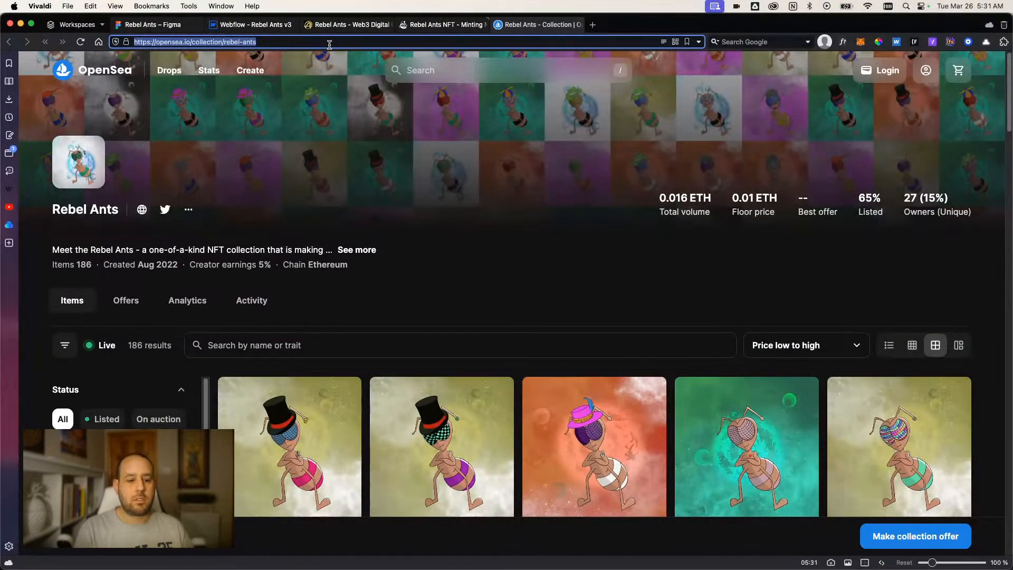
scroll(349, 208, down, 6)
scroll(346, 211, up, 6)
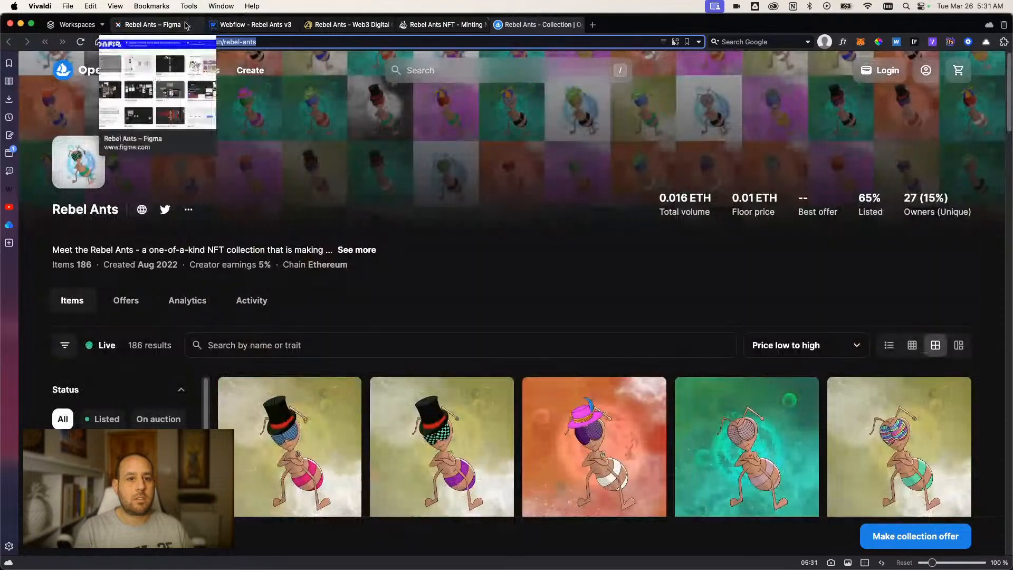
Return to Webflow and set the Buy on OpenSea button's link URL to the copied OpenSea address of the rebel-ants collection.
click(248, 24)
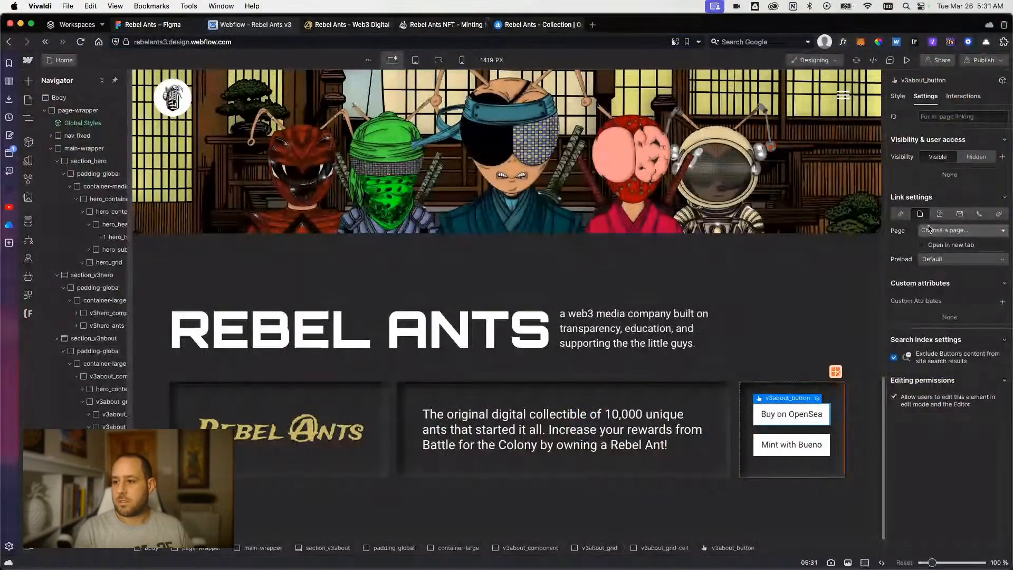
click(901, 213)
key(super+v)
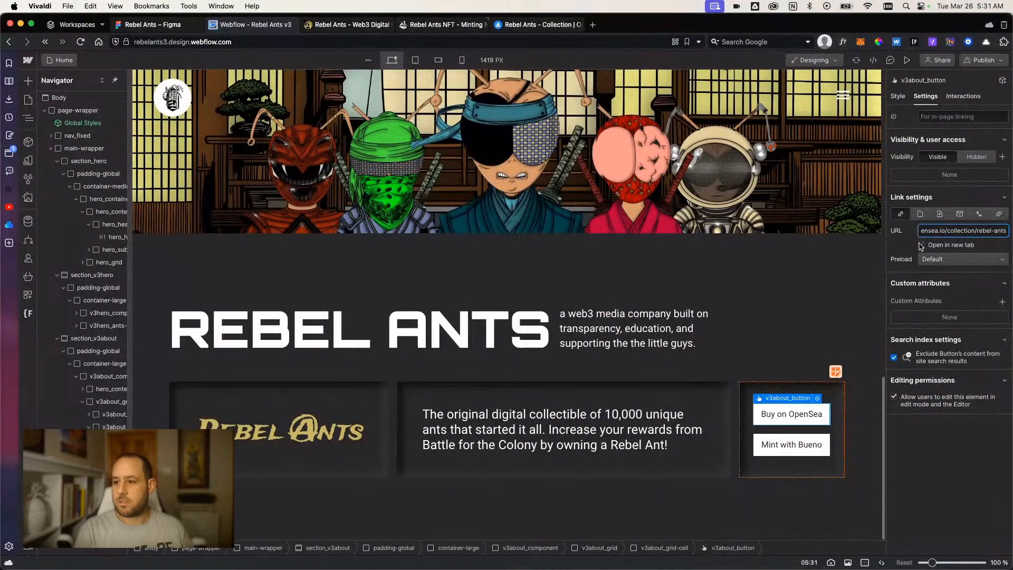
key(Return)
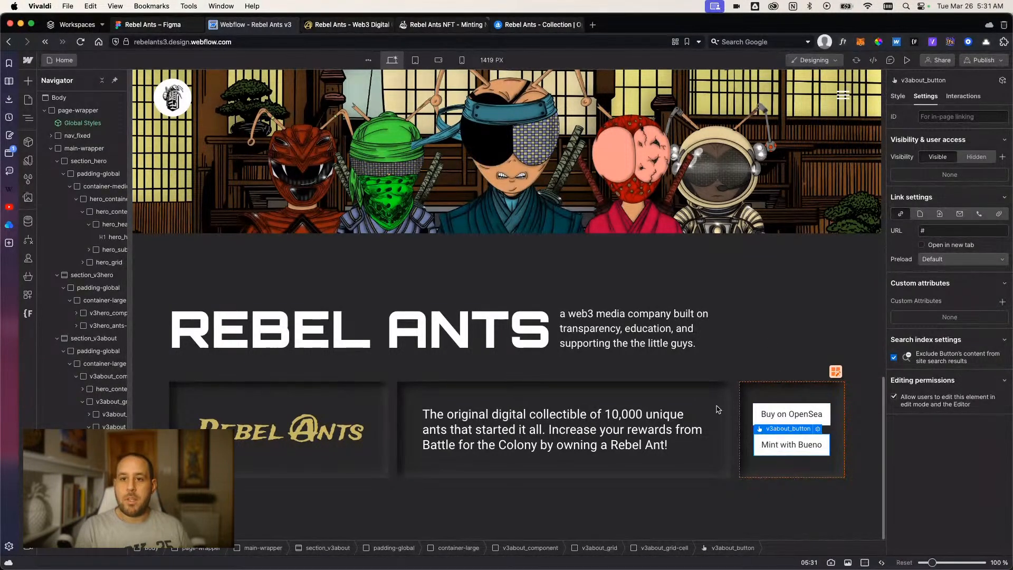
Switch to the Bueno minting page of Rebel Ants and copy its URL.
click(536, 24)
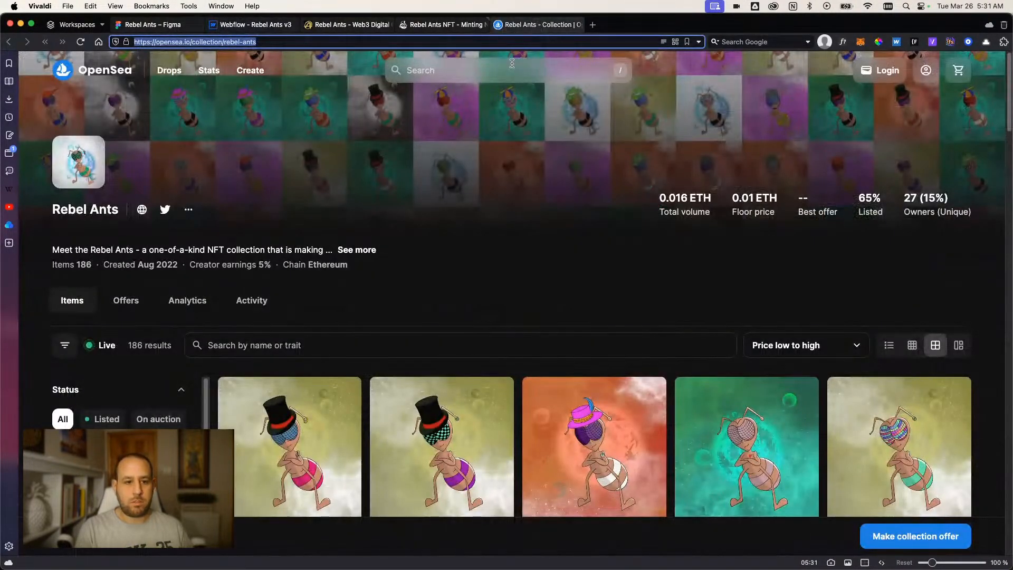
click(437, 24)
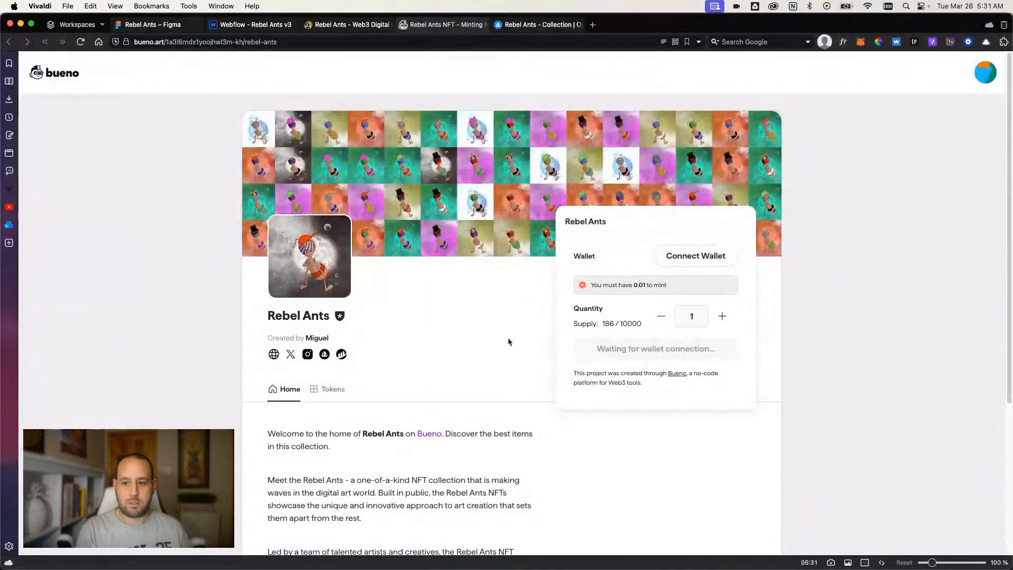
scroll(477, 341, down, 5)
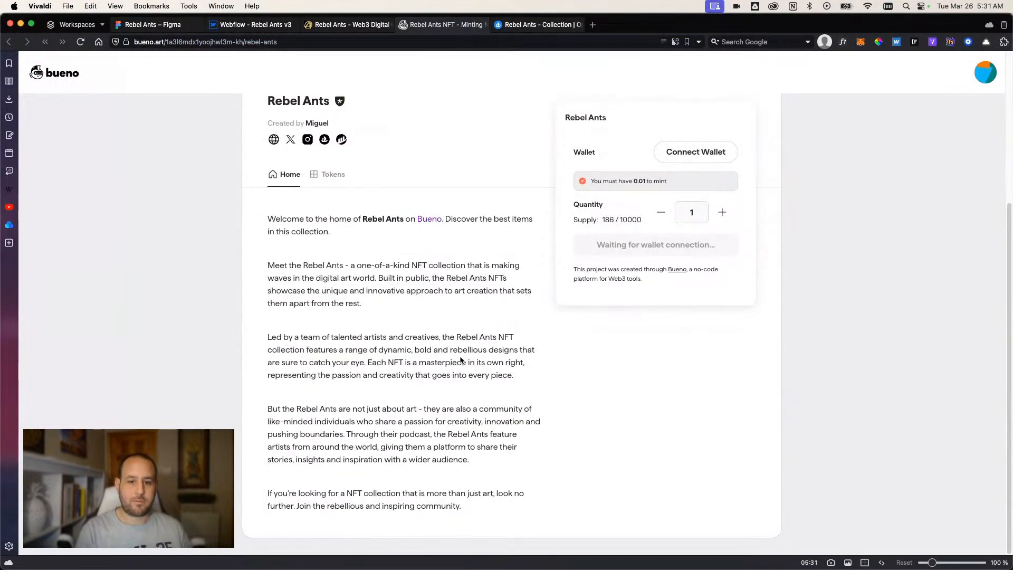
scroll(461, 361, up, 5)
click(291, 44)
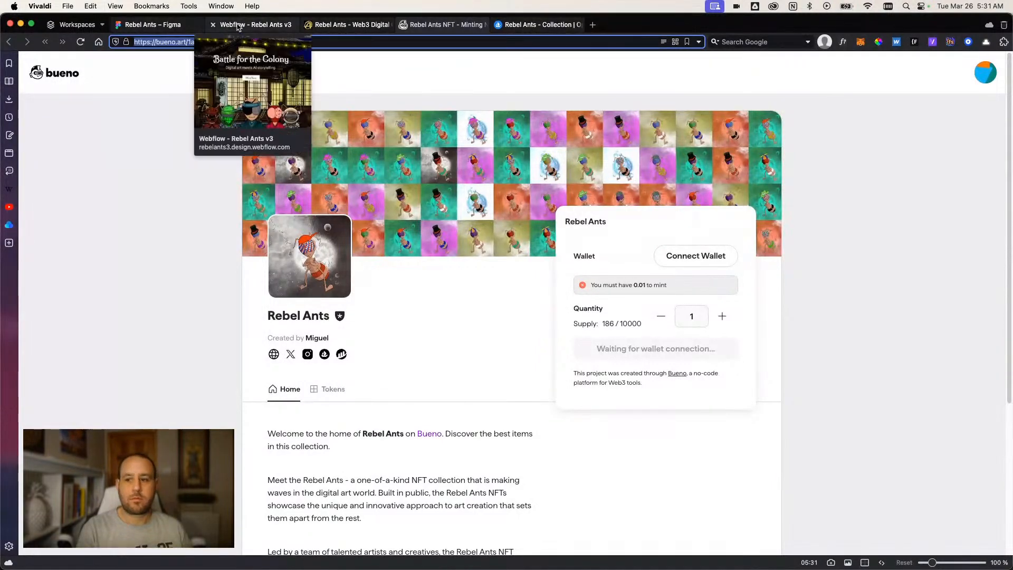
Return to Webflow and set the Mint with Bueno button's link URL to the copied Bueno page address.
click(253, 25)
click(933, 233)
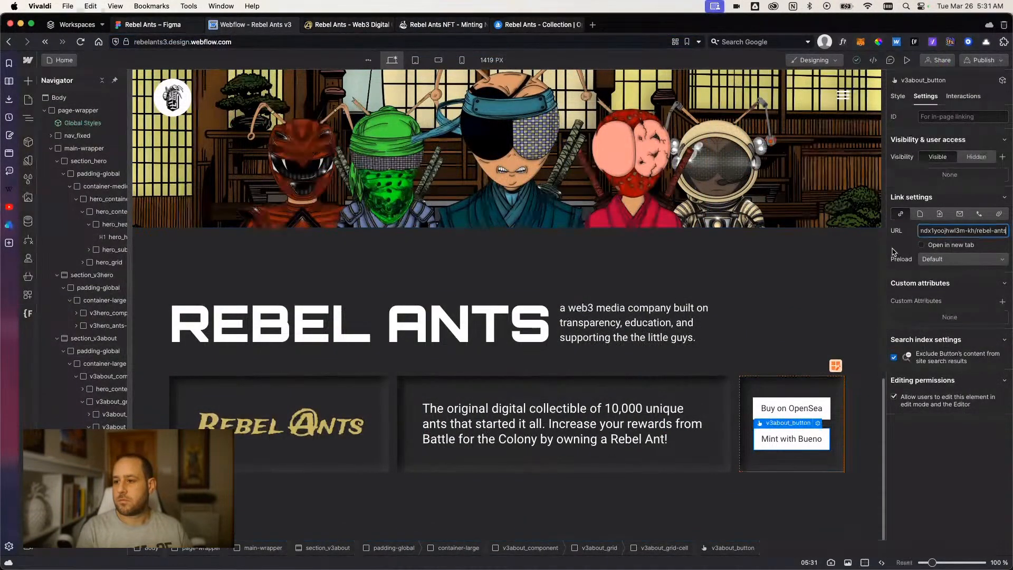
key(cmd+v)
Preview the page to check the hero button and the two about-section buttons.
click(907, 60)
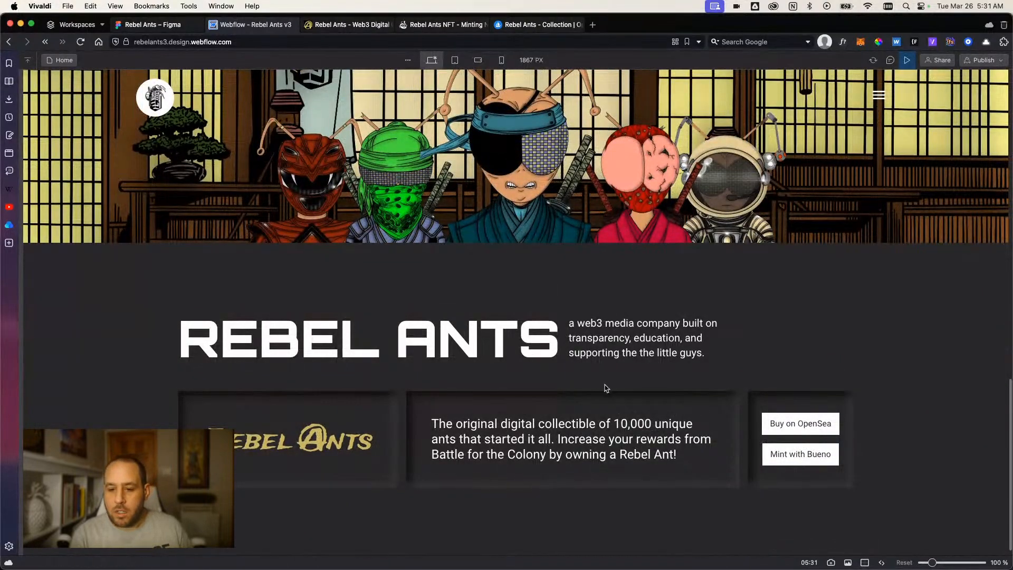
scroll(554, 315, up, 5)
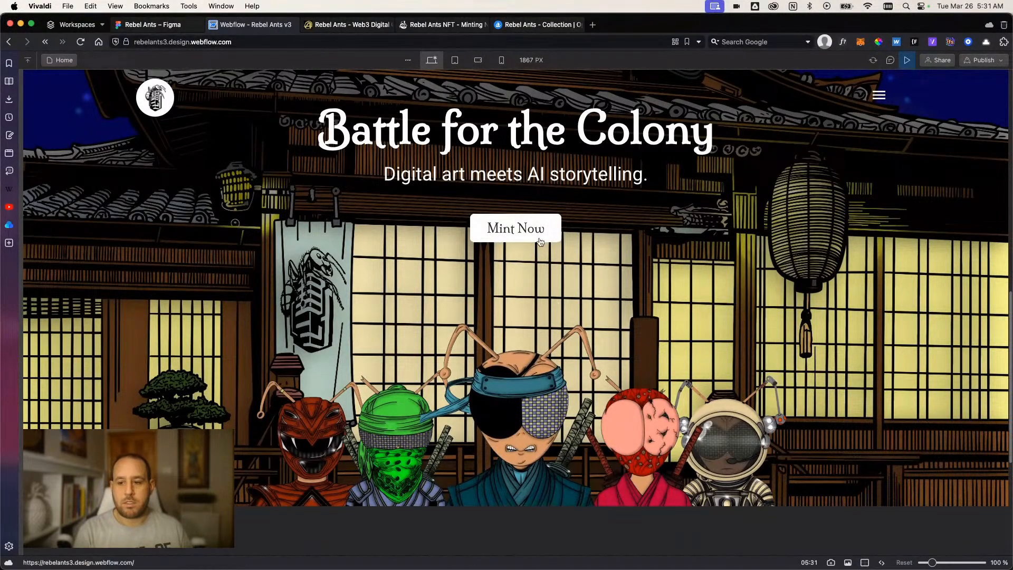
scroll(539, 241, down, 5)
click(907, 60)
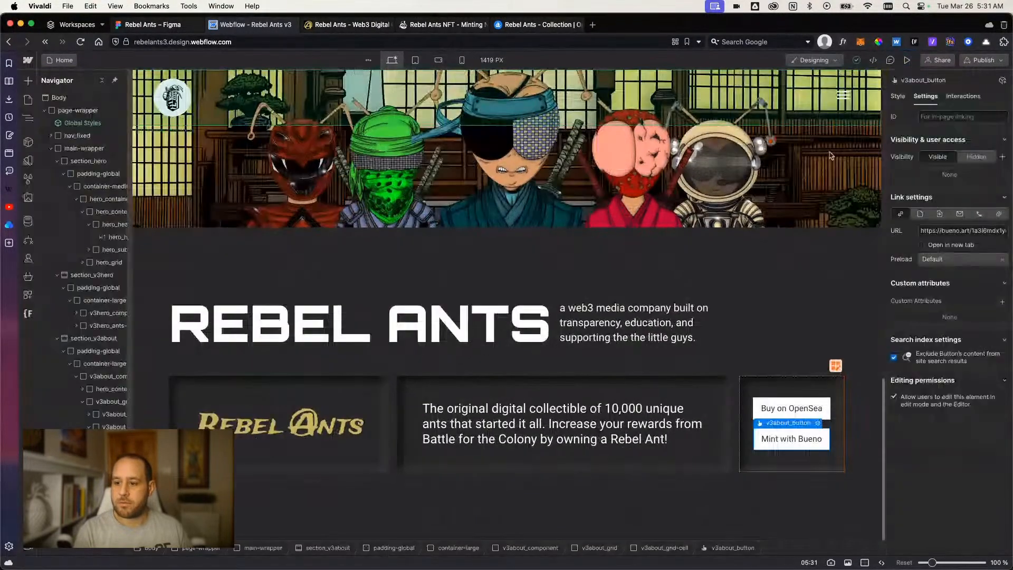
Inspect the Hover state styles of the Buy on OpenSea button and the Mint Now hero button.
click(761, 409)
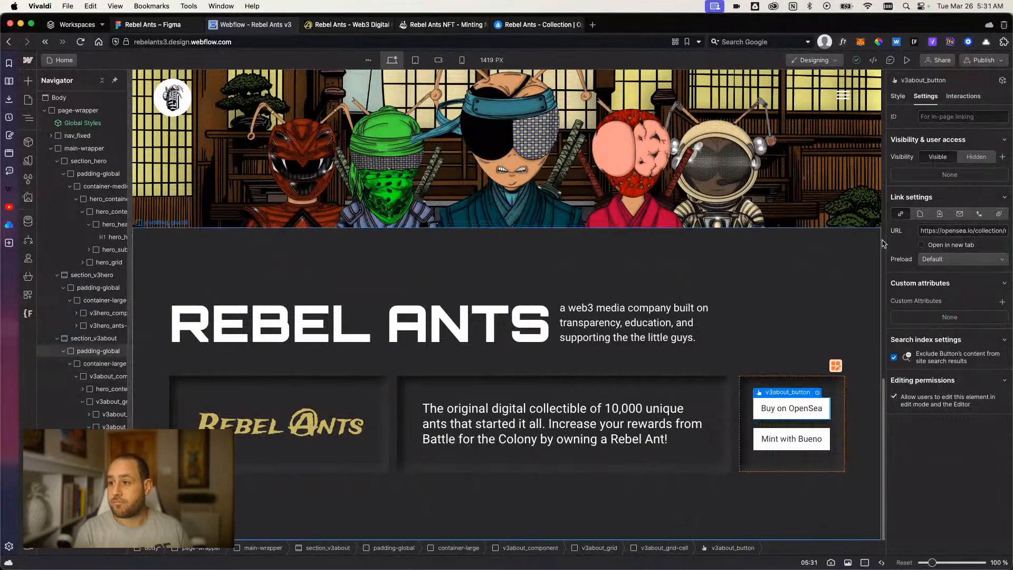
click(898, 96)
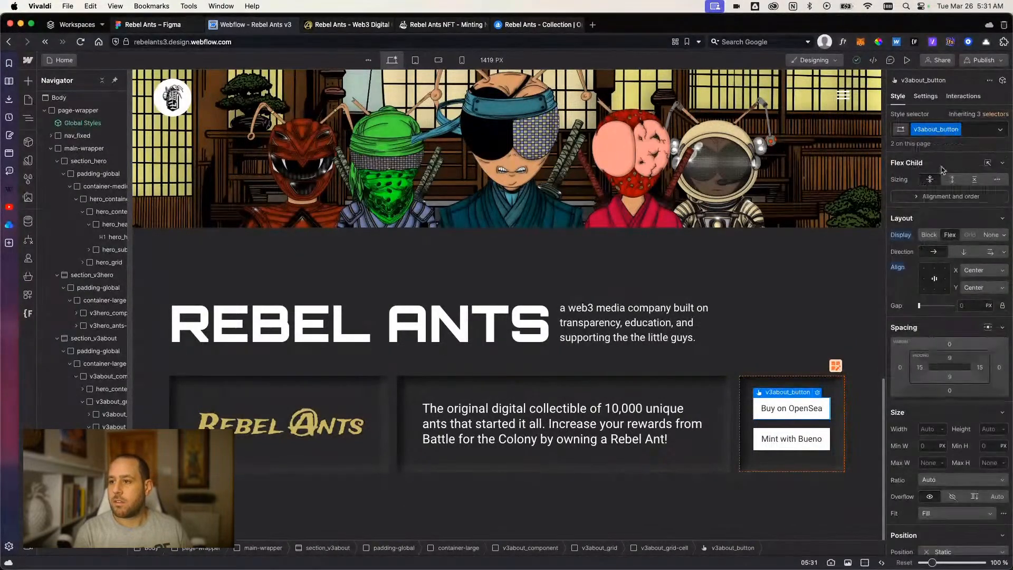
click(999, 131)
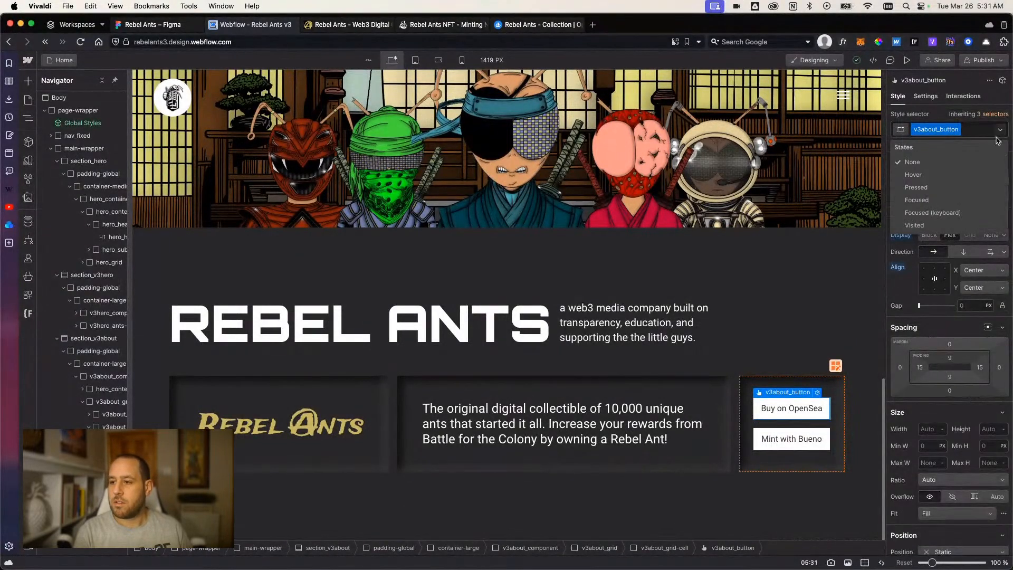
click(969, 180)
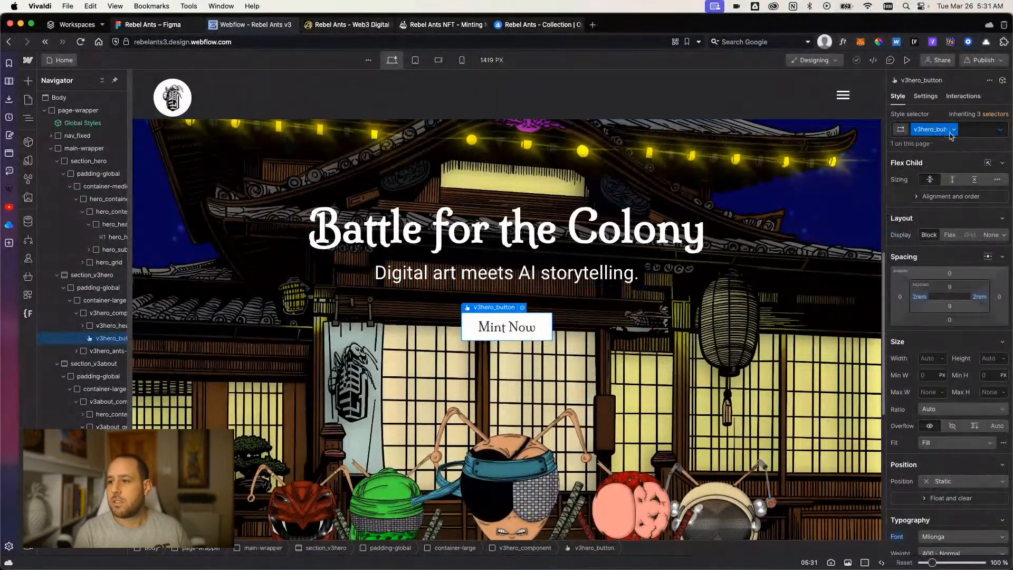
click(998, 130)
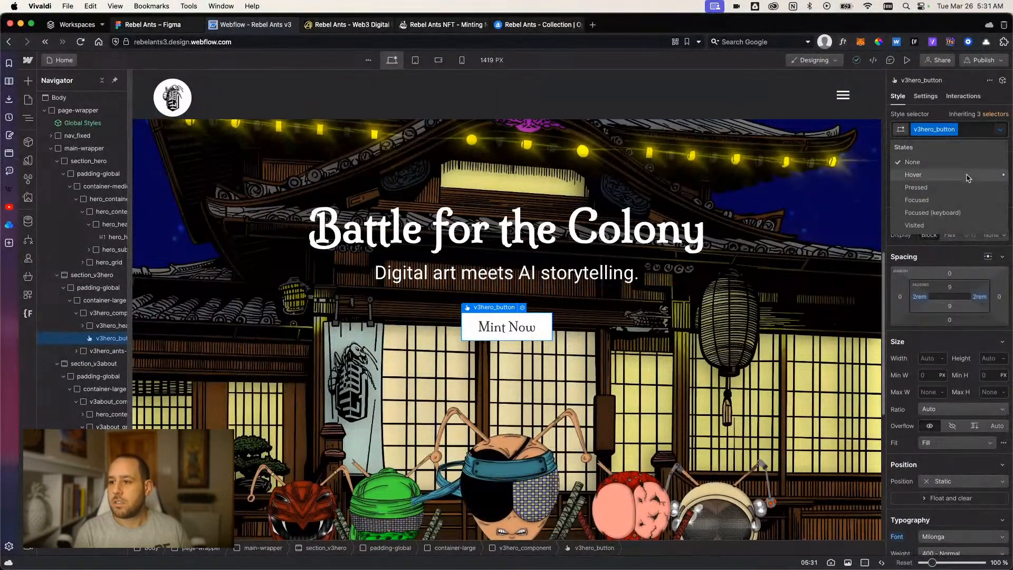
click(968, 178)
scroll(927, 401, down, 5)
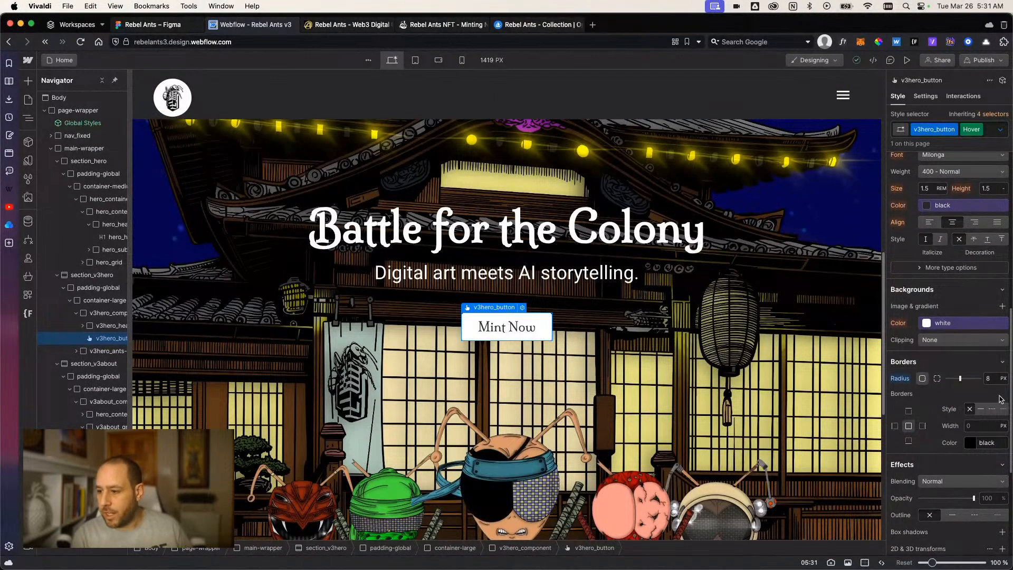
click(980, 130)
scroll(760, 409, down, 8)
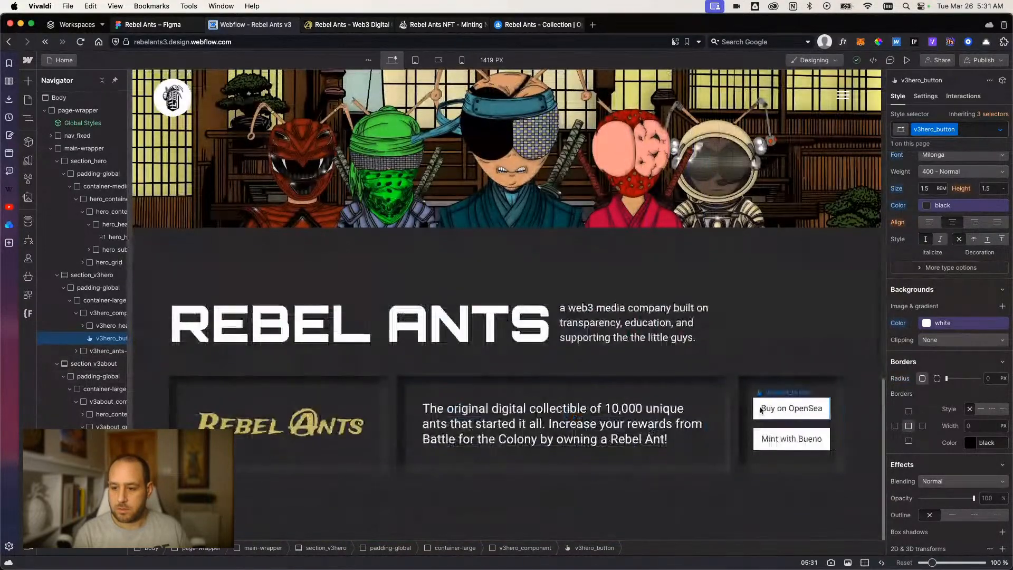
Compare the typography, background and border styles of v3about_button with those of v3hero_button.
click(760, 409)
scroll(726, 398, up, 7)
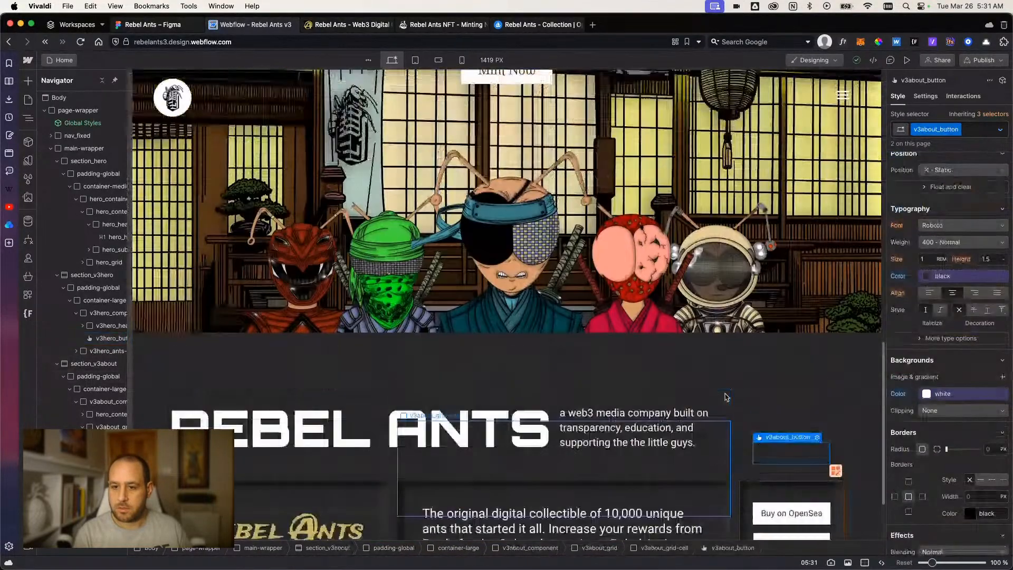
click(551, 320)
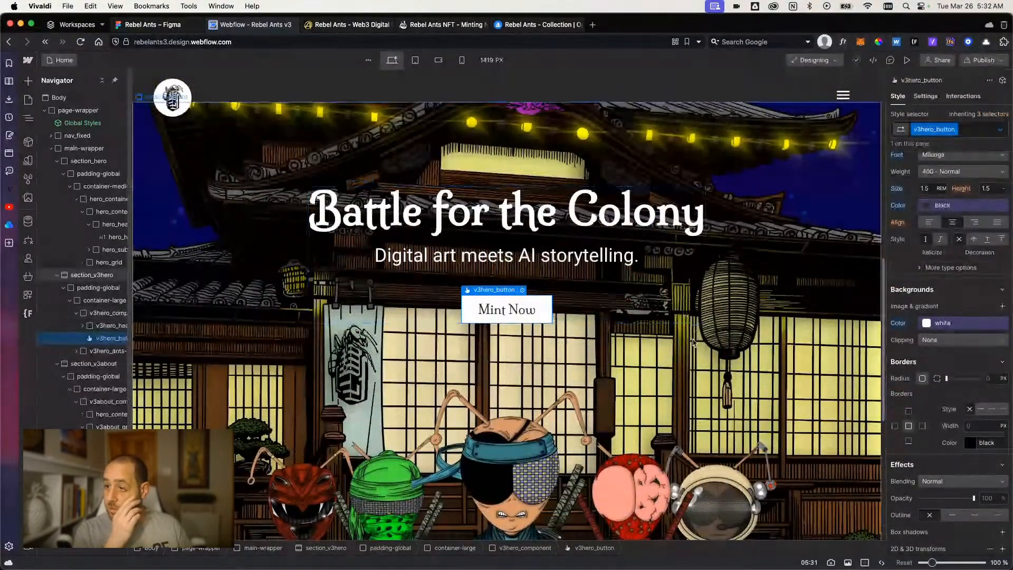
scroll(633, 369, down, 8)
click(771, 411)
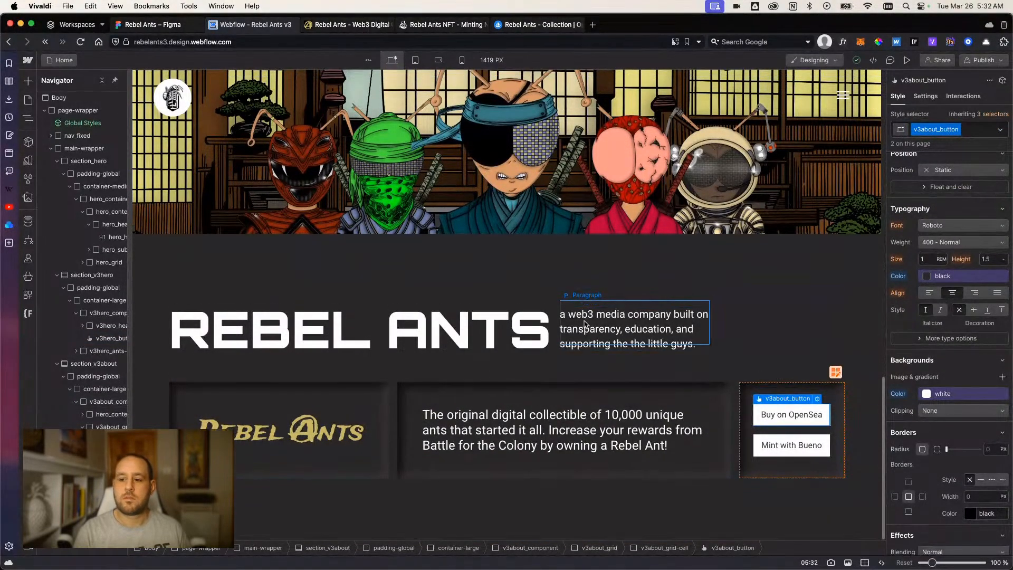
scroll(580, 290, up, 10)
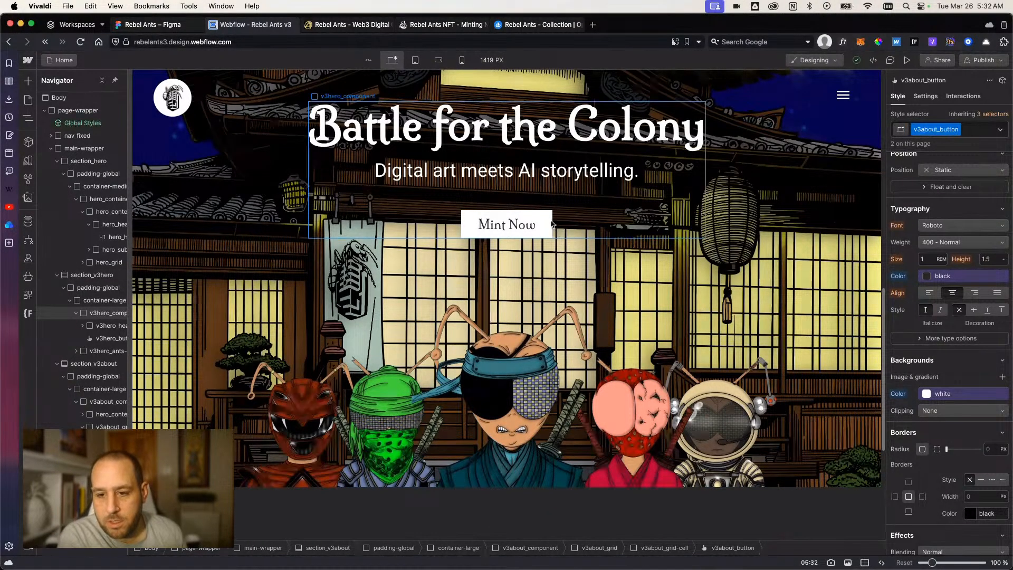
click(545, 236)
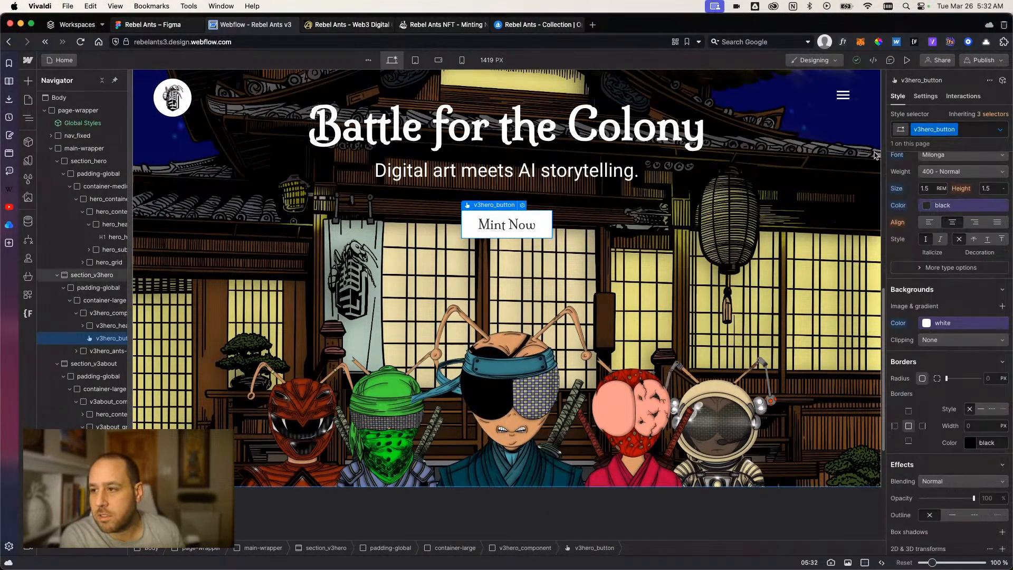
click(999, 130)
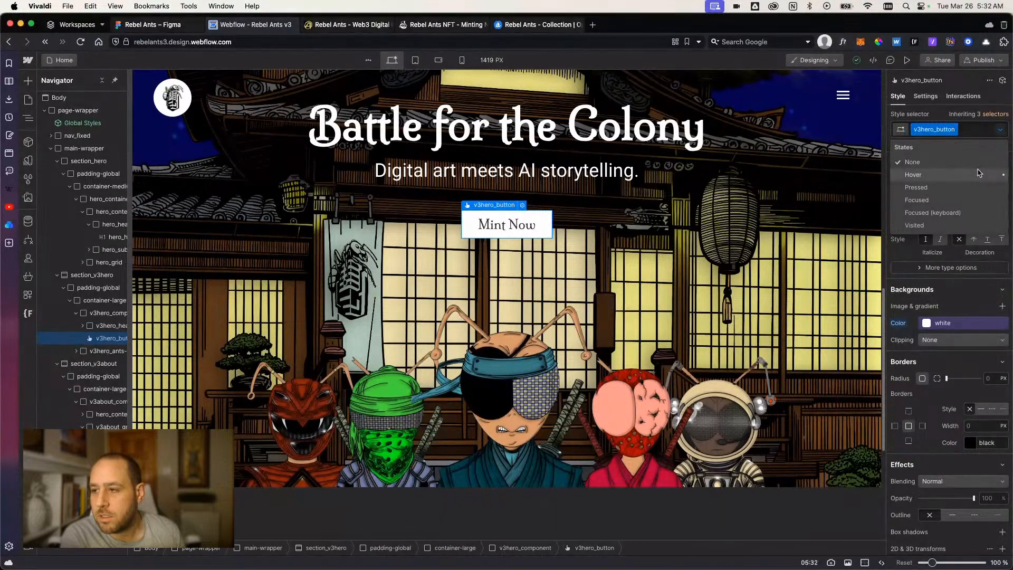
click(947, 112)
scroll(825, 409, down, 5)
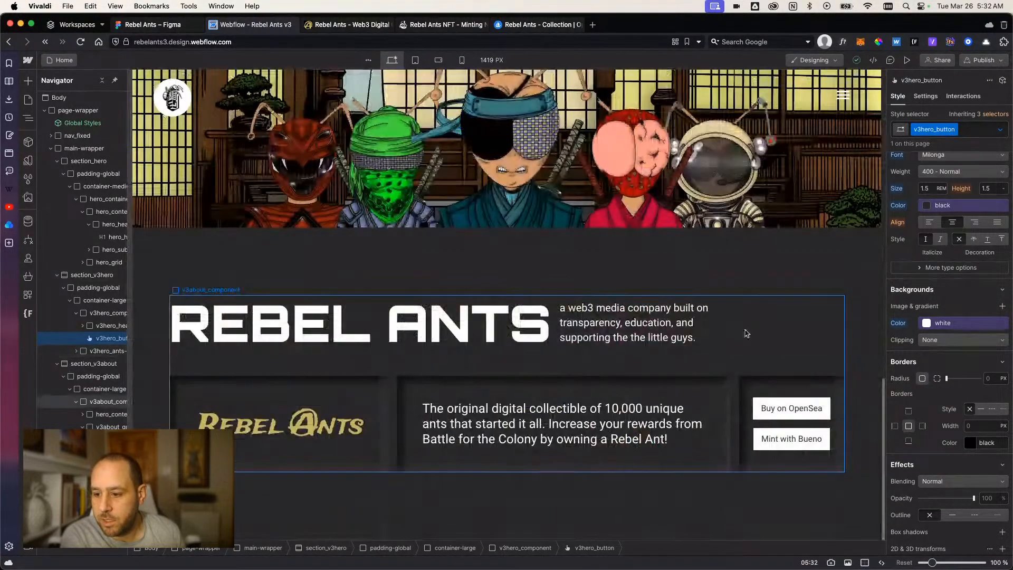
click(825, 410)
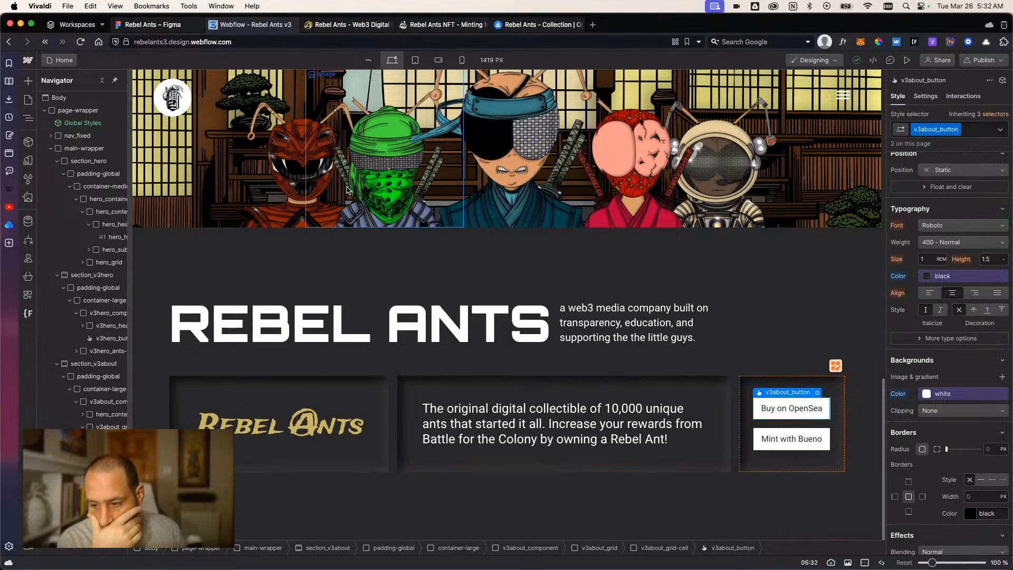
Switch to Figma and draw a frame of about 131 × 57 in Frame 123's empty area beside Germy Pets, filled with FFFFFF.
click(159, 26)
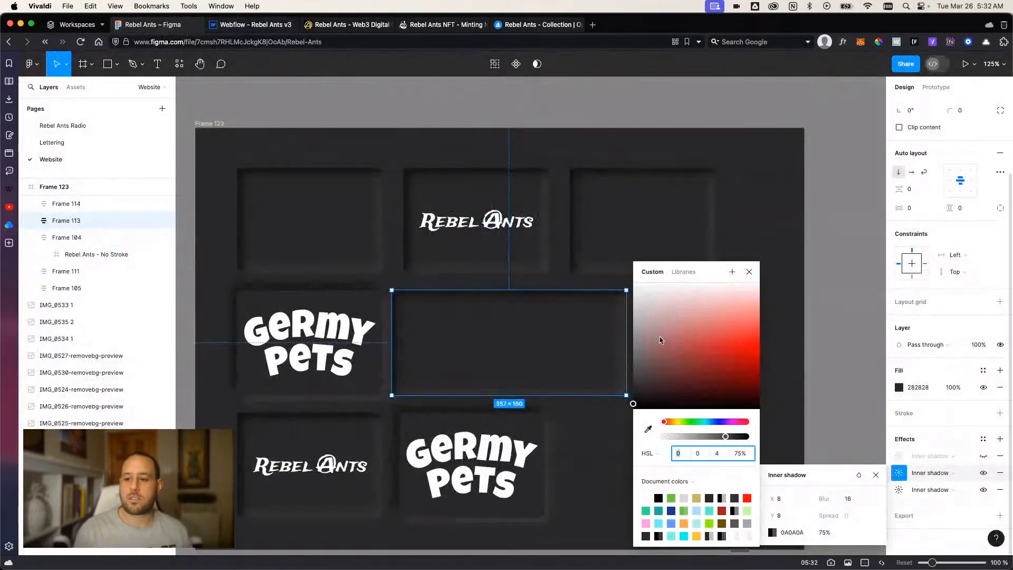
click(749, 272)
drag(677, 450, 596, 261)
click(596, 262)
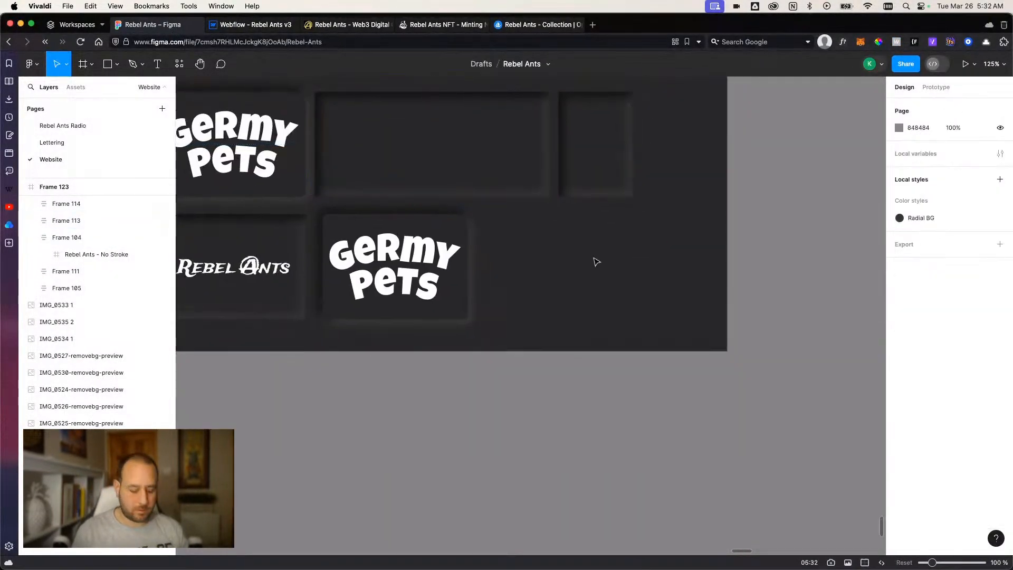
key(f)
mouse_move(556, 236)
mouse_down()
mouse_move(632, 272)
mouse_move(642, 256)
mouse_up()
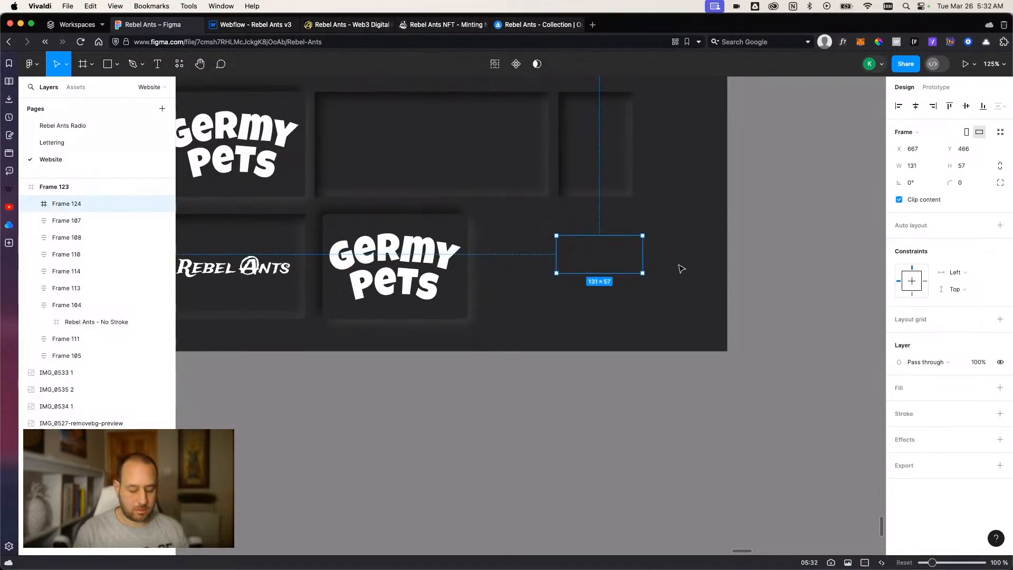
click(899, 387)
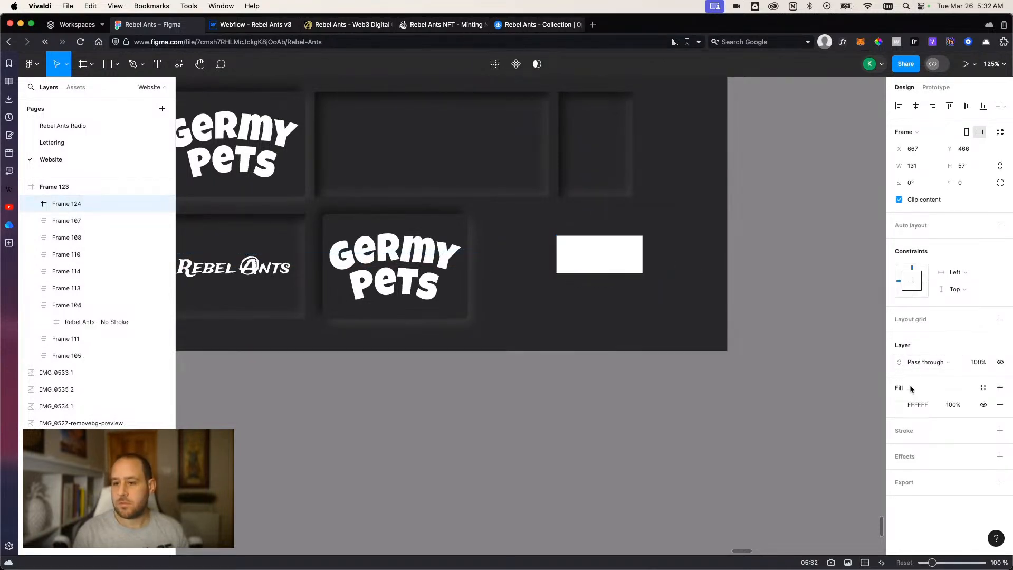
click(646, 305)
click(622, 264)
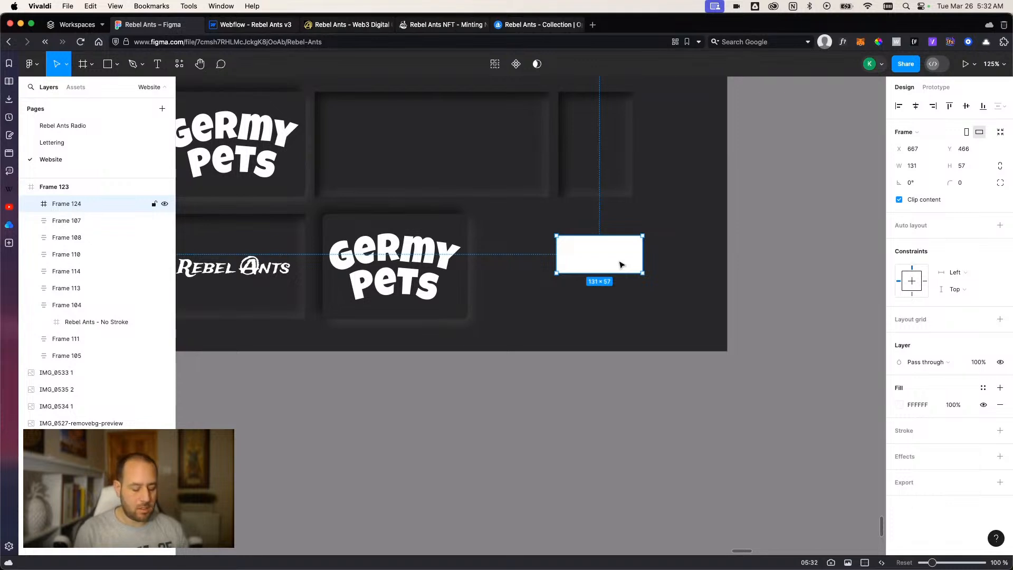
Add the text "Mint on OpenSea" inside the white button frame.
key(t)
click(596, 258)
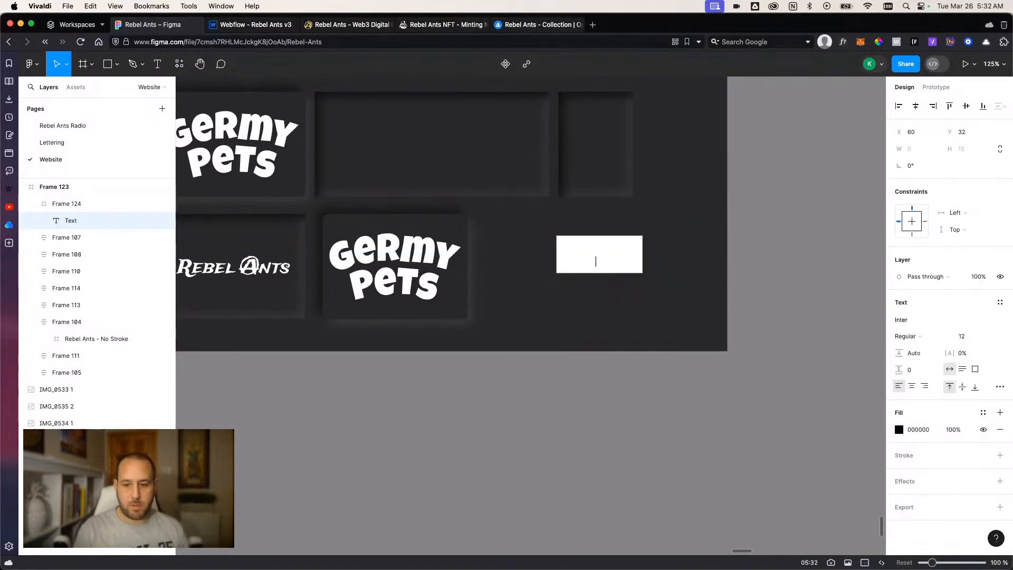
text(Mint on Open)
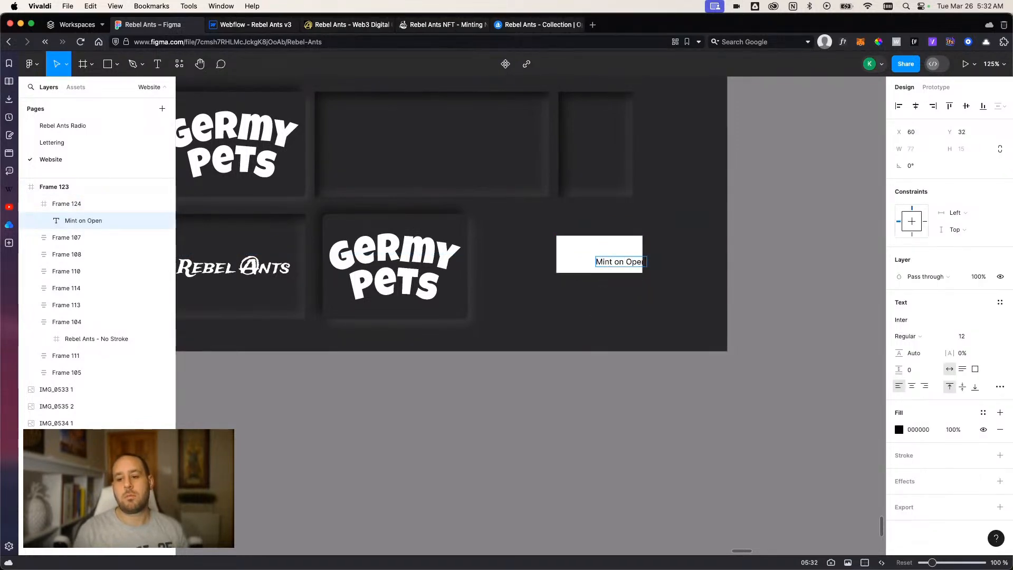
text(Sea)
key(Escape)
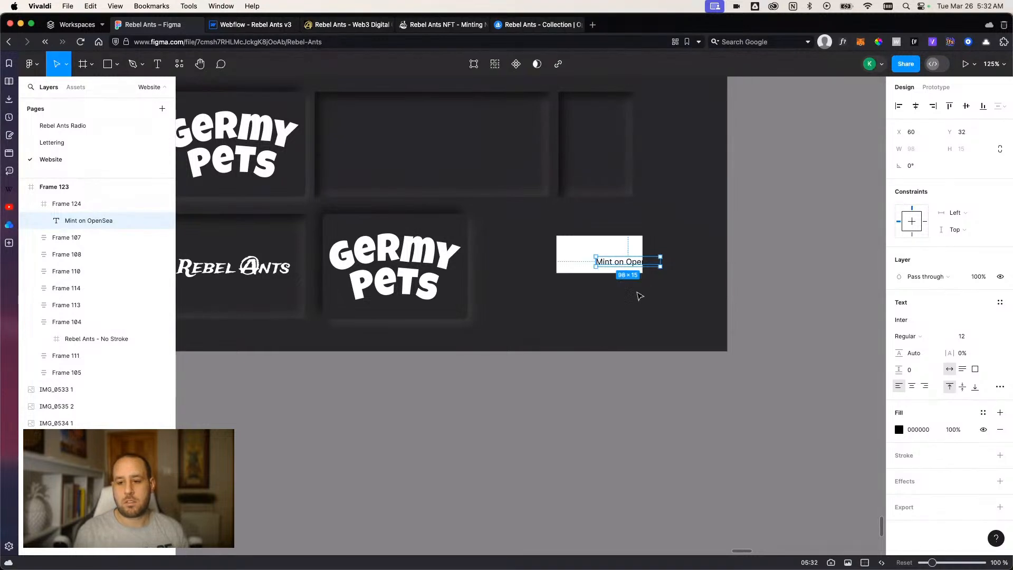
Center the Mint on OpenSea text inside the white button frame and apply auto layout to the frame.
drag(630, 266, 596, 255)
click(613, 247)
key(shift+a)
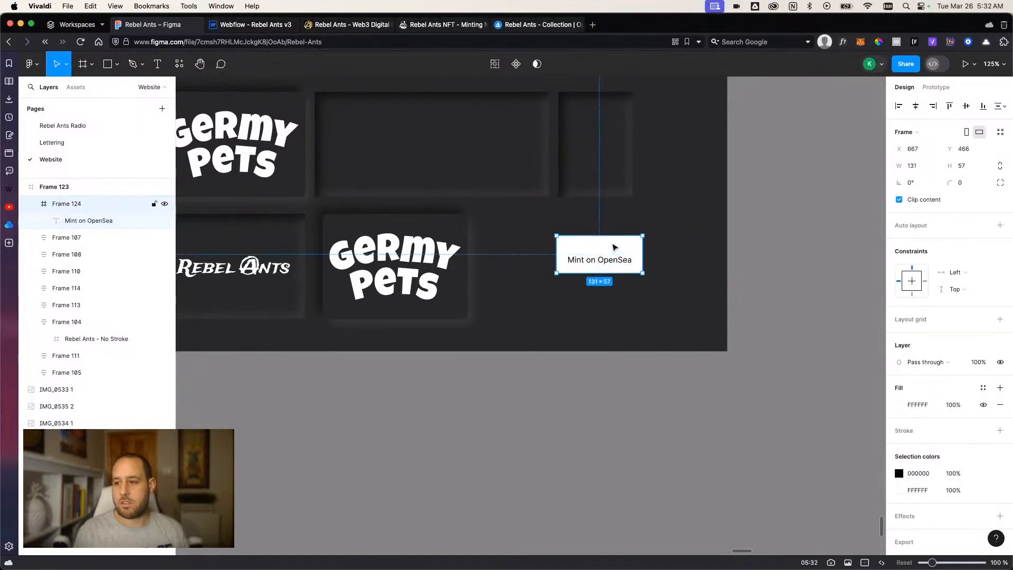
click(710, 357)
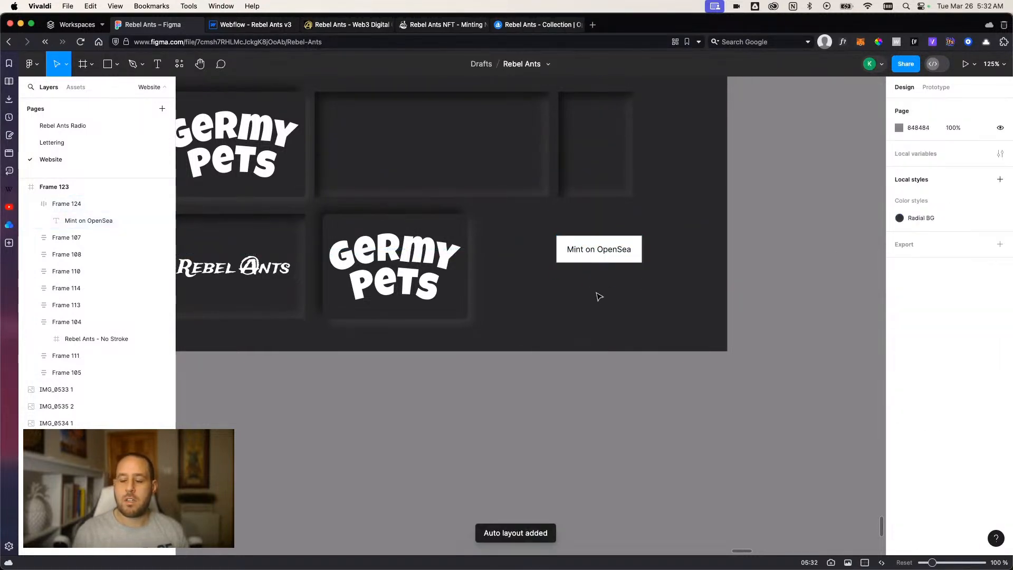
Add two drop shadow effects to the white Mint on OpenSea button frame.
scroll(602, 293, up, 5)
scroll(633, 364, up, 5)
scroll(583, 366, down, 3)
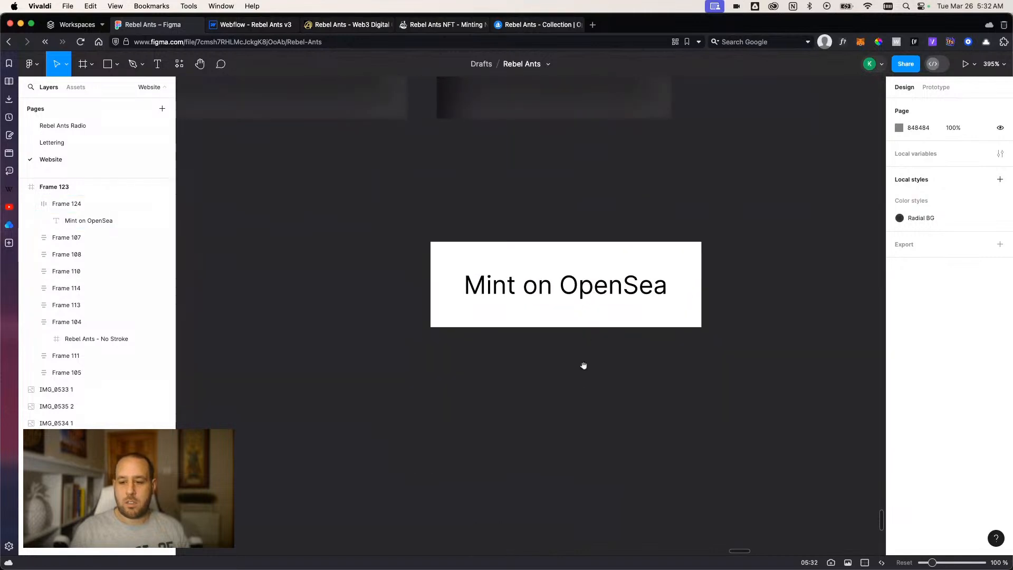
click(591, 323)
scroll(949, 448, down, 3)
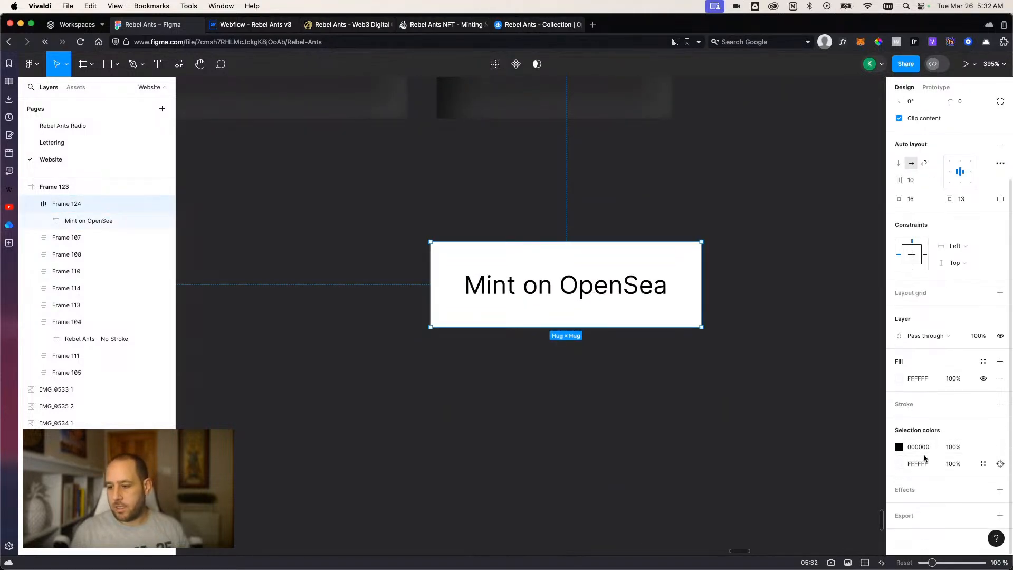
click(918, 491)
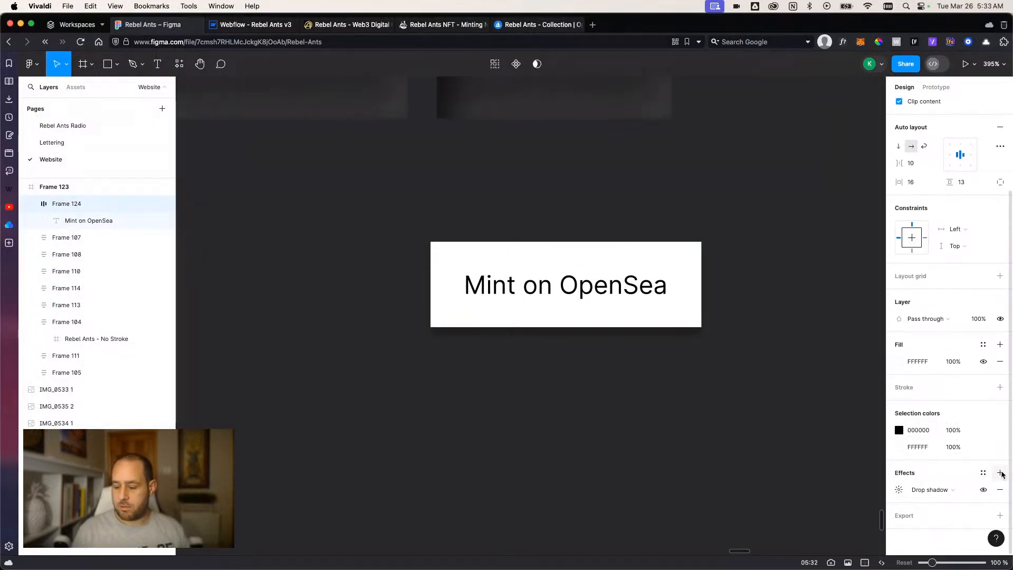
click(1000, 473)
Set the button's first listed shadow to X 4 and blur 8, and change its type to inner shadow.
click(899, 490)
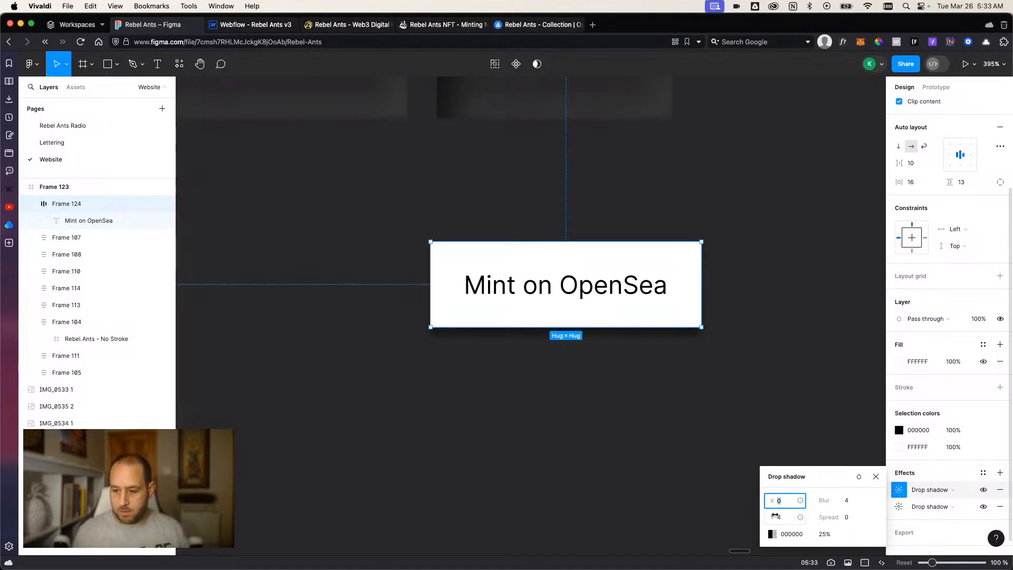
text(-)
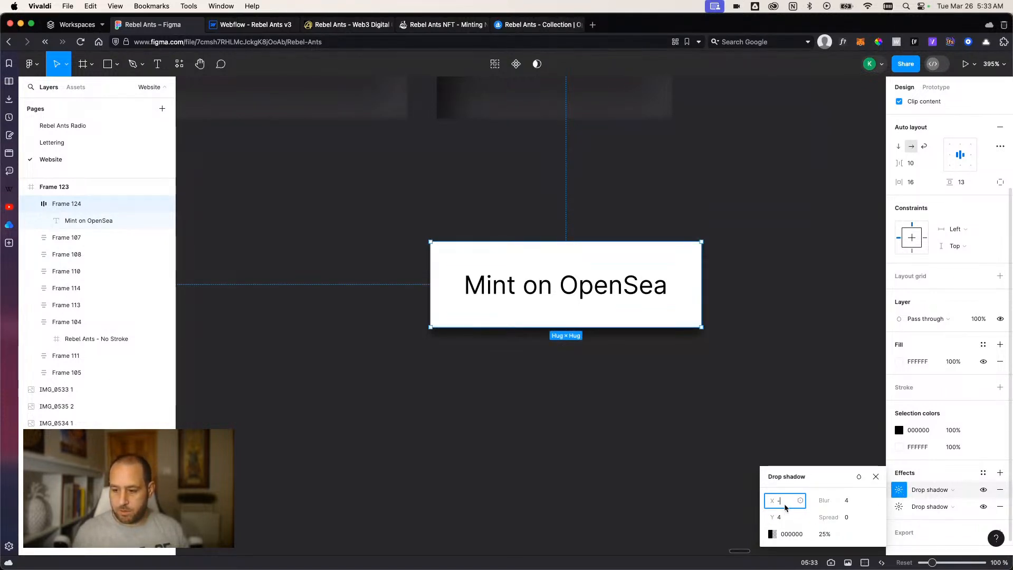
key(BackSpace)
text(4)
drag(844, 500, 846, 501)
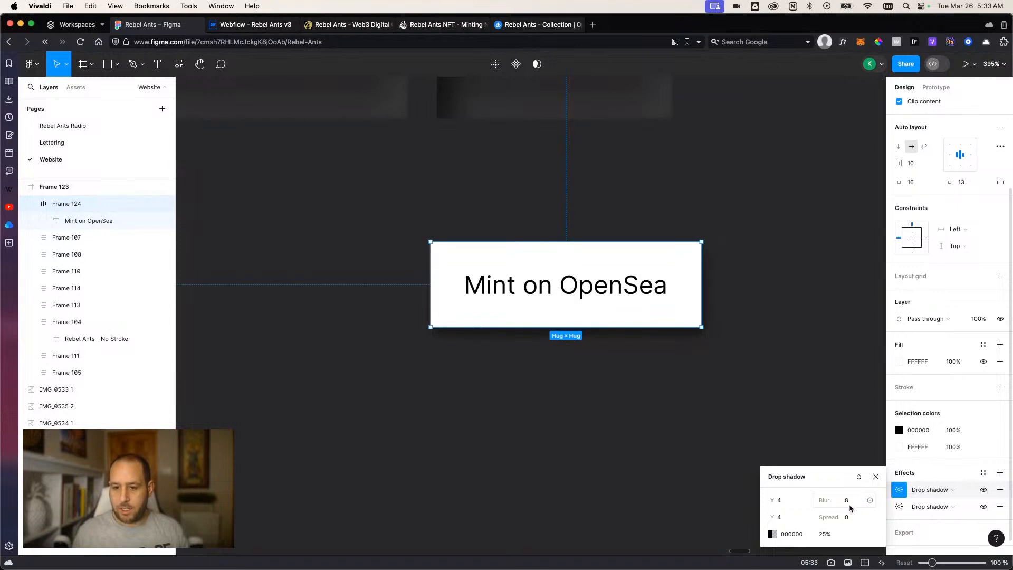
click(945, 491)
click(942, 479)
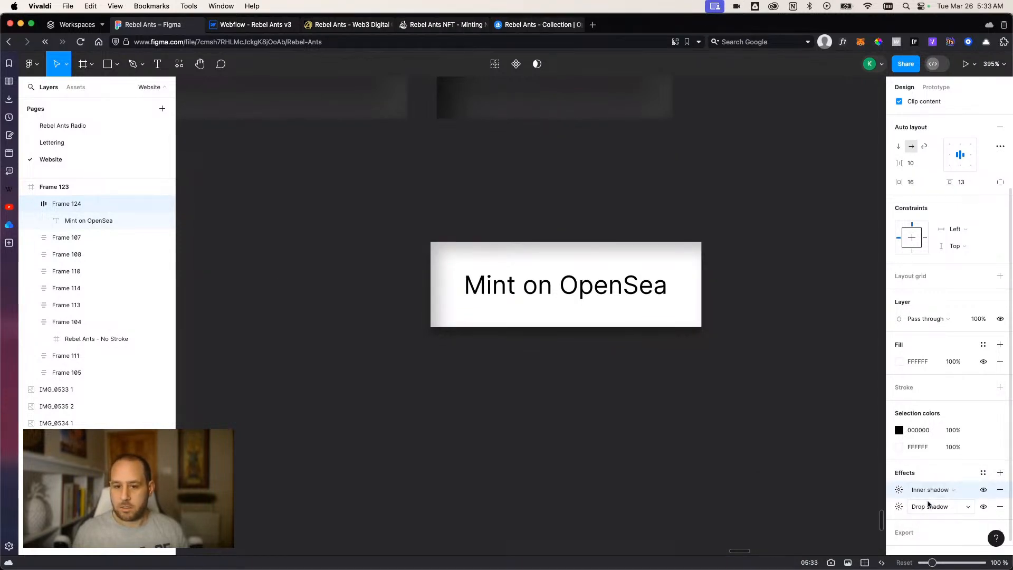
click(899, 489)
click(898, 489)
click(916, 511)
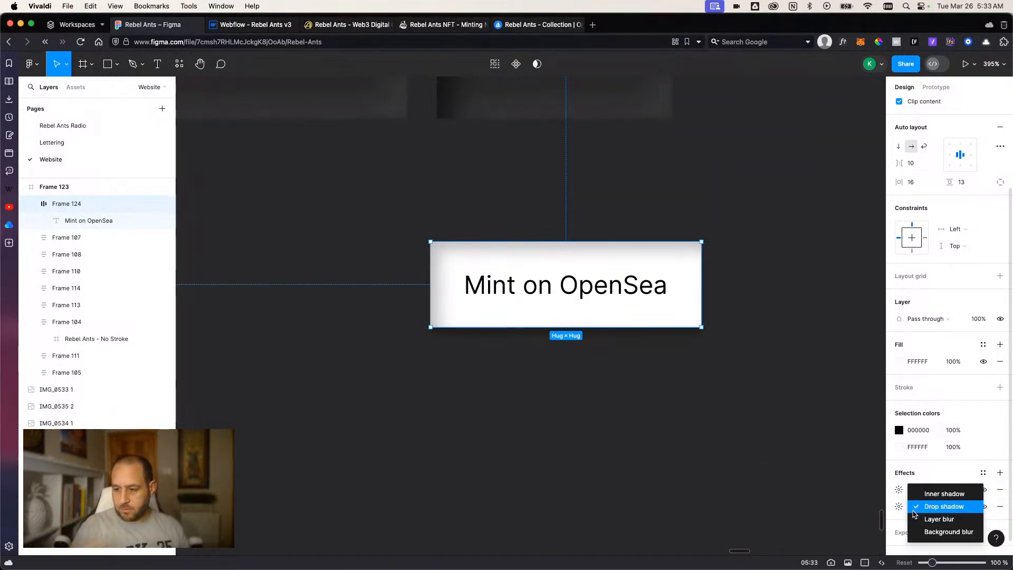
click(915, 510)
click(898, 491)
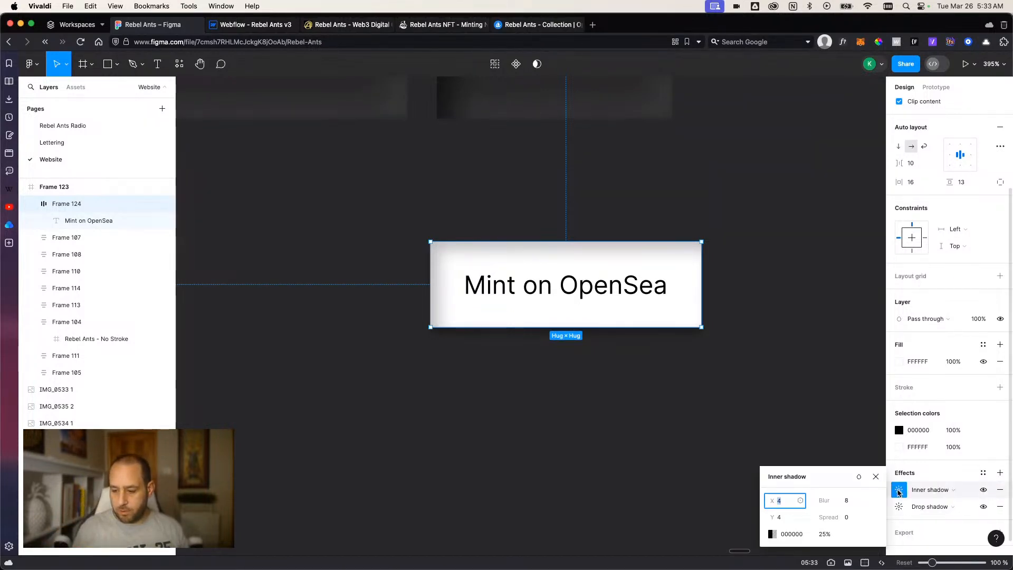
Set the button's remaining drop shadow to X -4, Y -4 and blur 8, and change it to an inner shadow.
click(899, 506)
text(-)
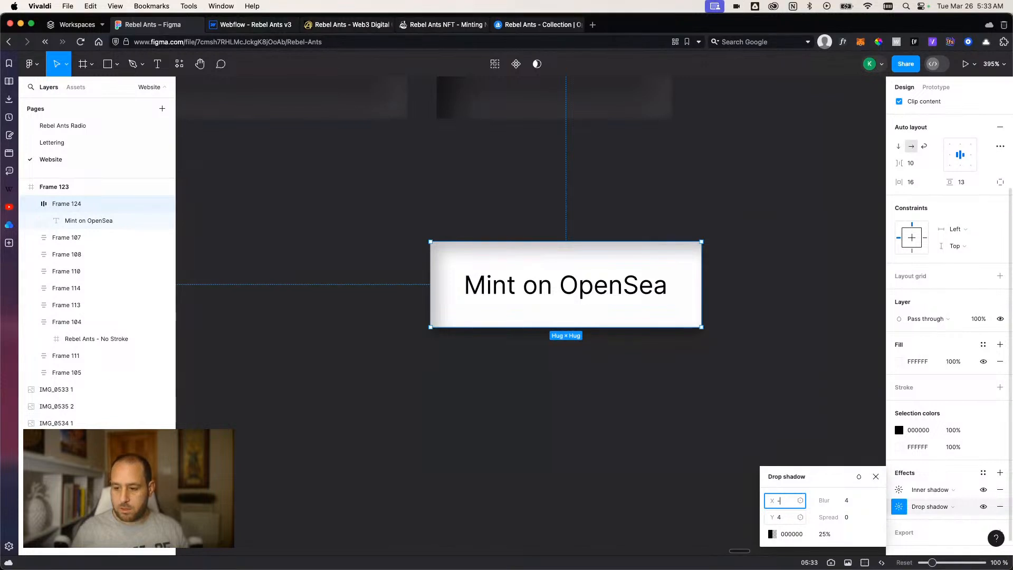
text(4)
click(795, 518)
text(-4)
click(848, 501)
text(8)
key(Return)
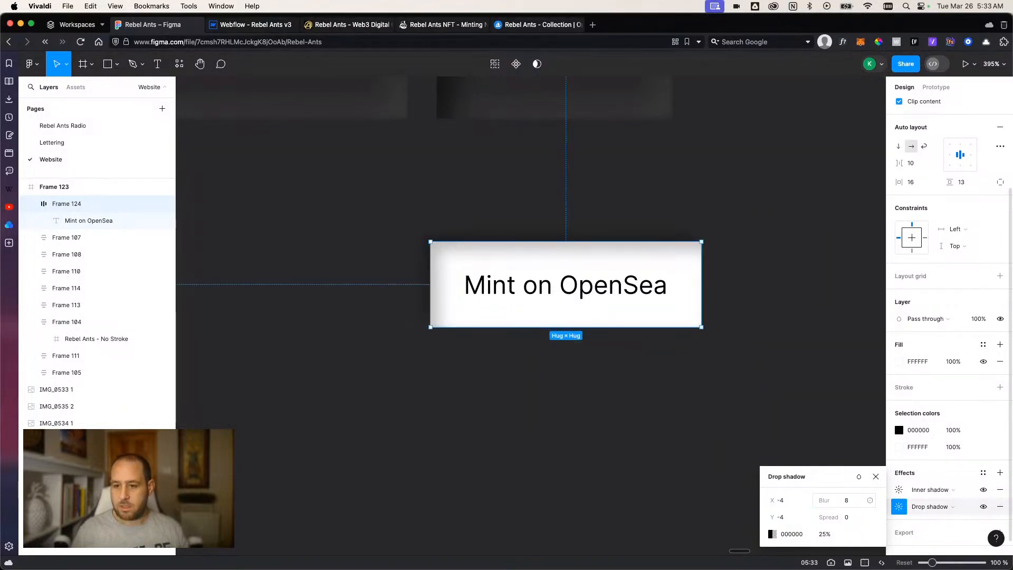
click(930, 506)
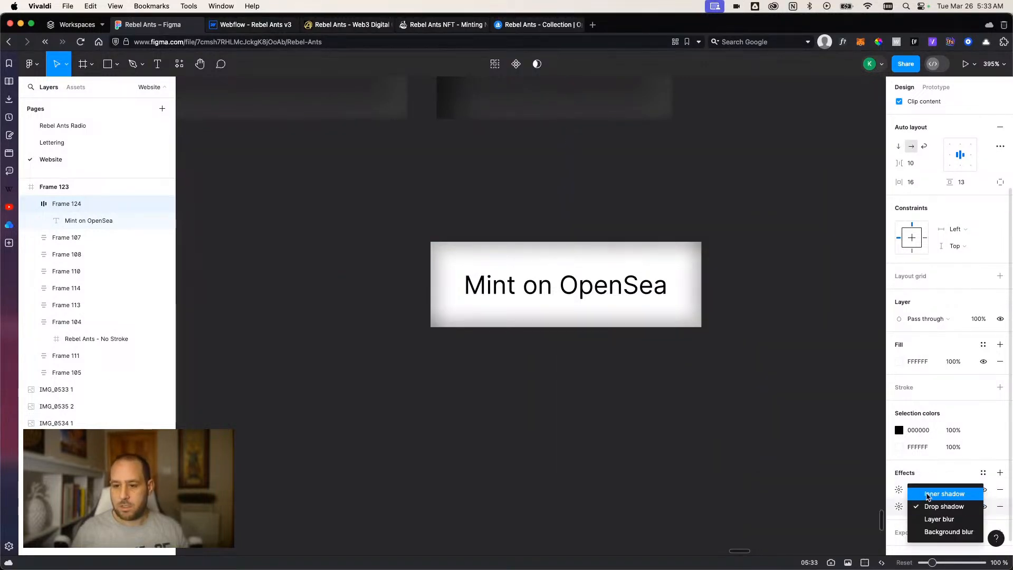
click(927, 491)
Try a lighter reddish color on the second inner shadow and return it to black 000000.
click(899, 506)
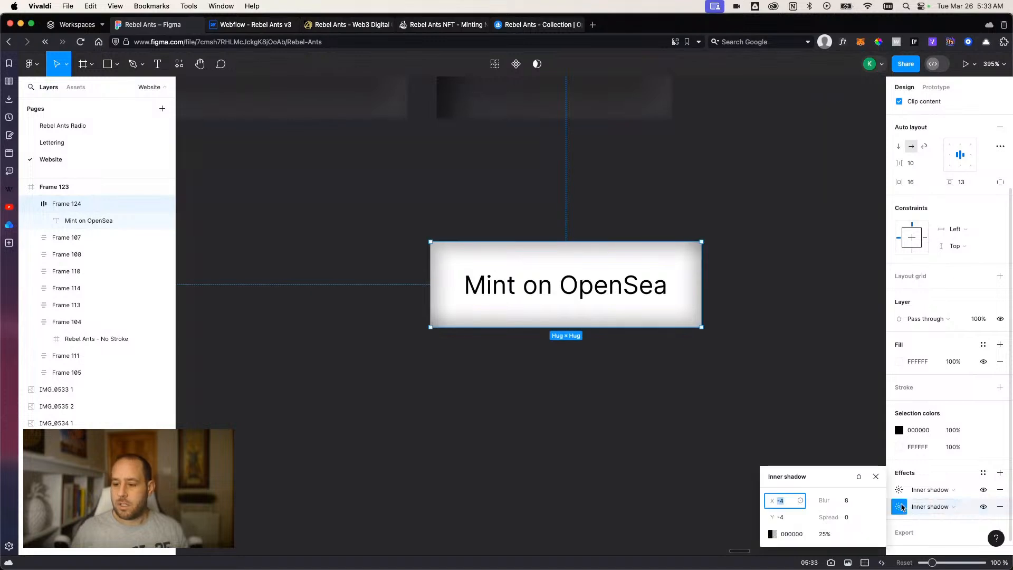
click(773, 534)
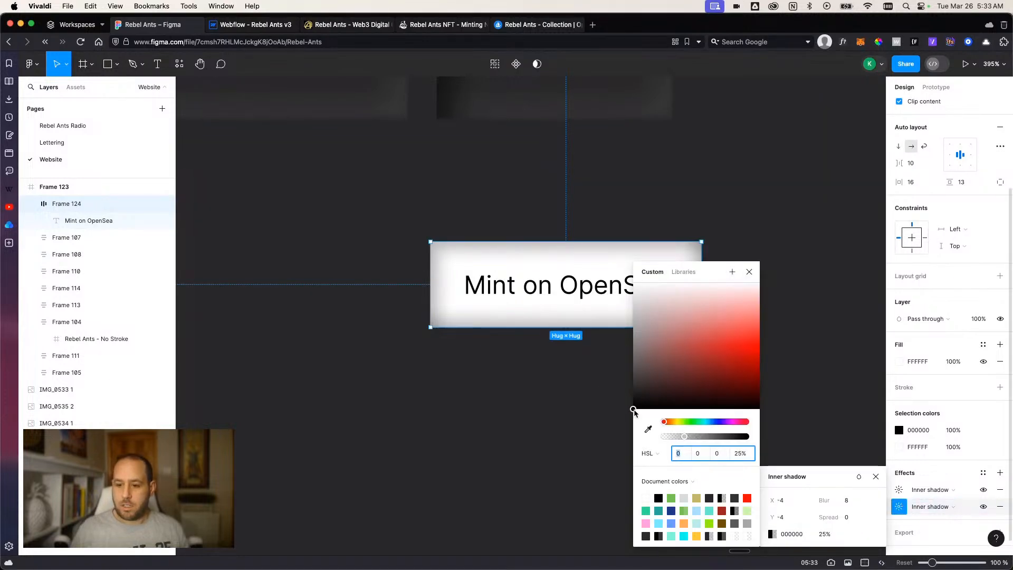
drag(632, 407, 662, 336)
drag(695, 270, 329, 243)
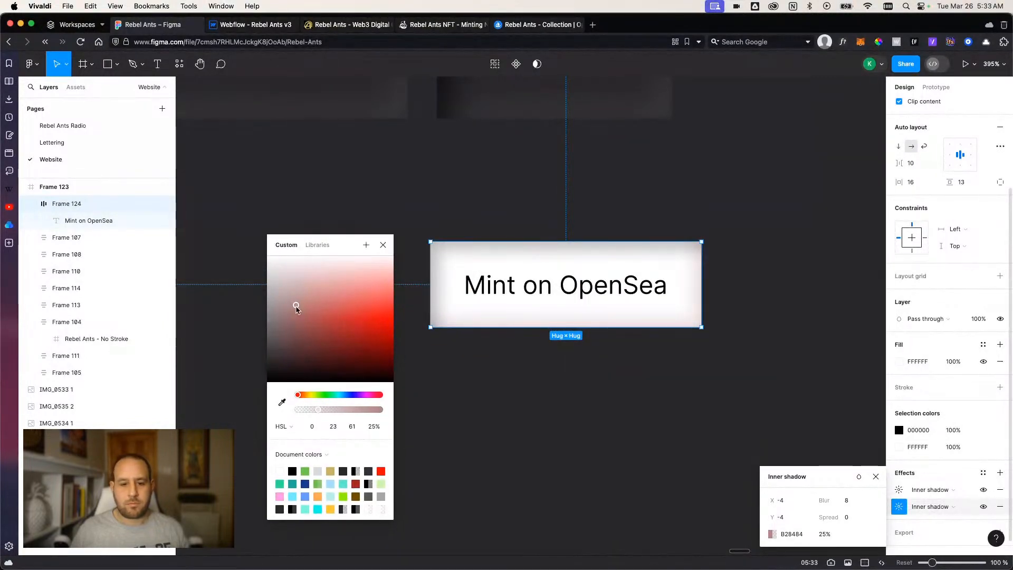
drag(298, 310, 259, 398)
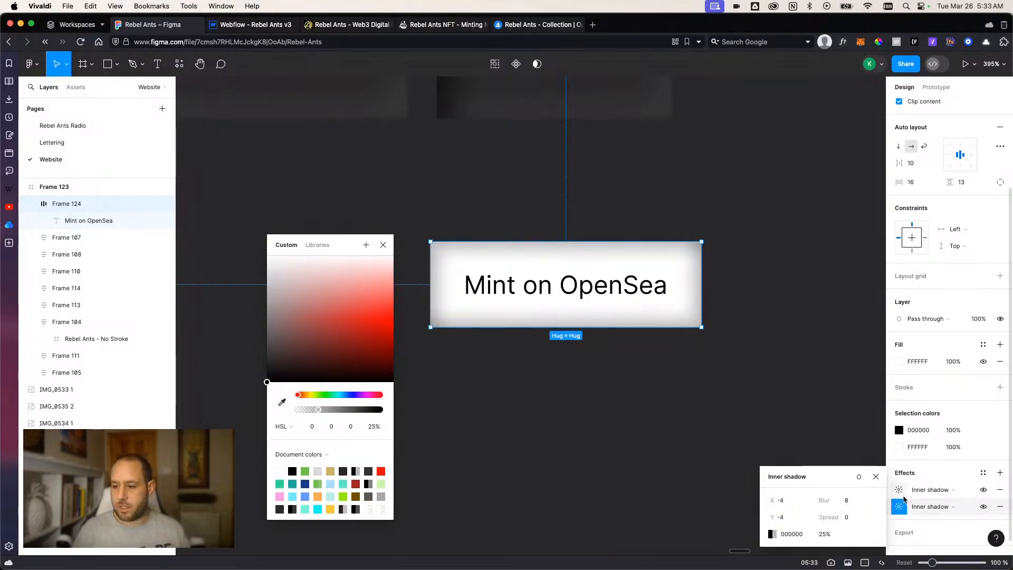
Try 100% opacity on the first inner shadow's black color.
click(900, 491)
click(772, 534)
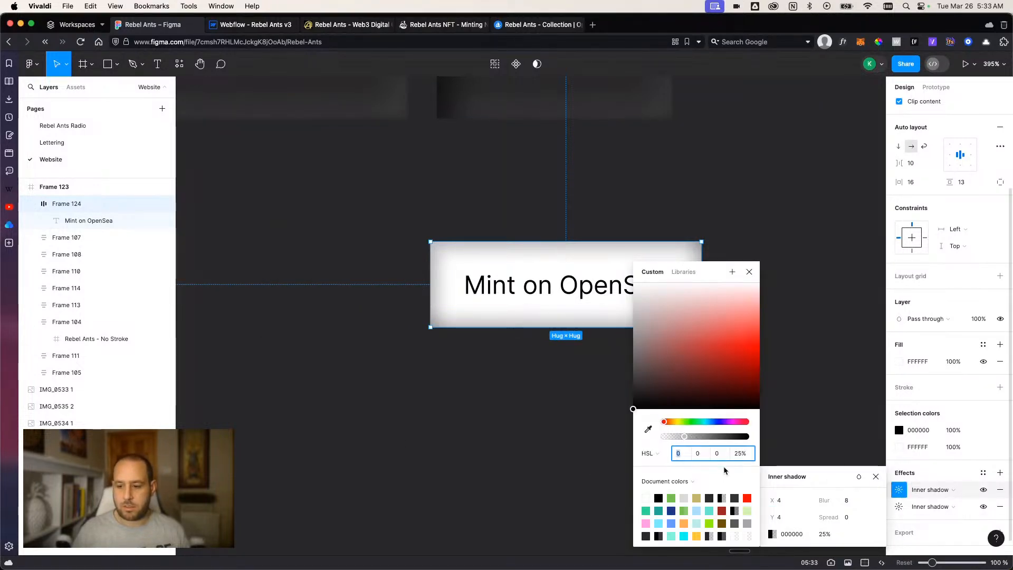
click(740, 453)
text(100)
key(Return)
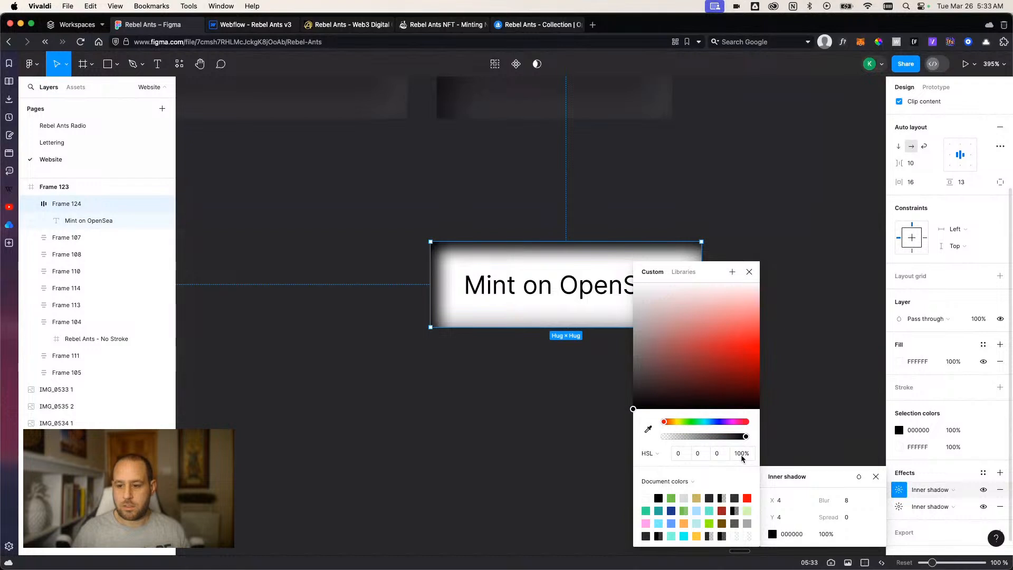
Set the second inner shadow's opacity to 100% and lighten its color to gray AEAEAE.
click(900, 506)
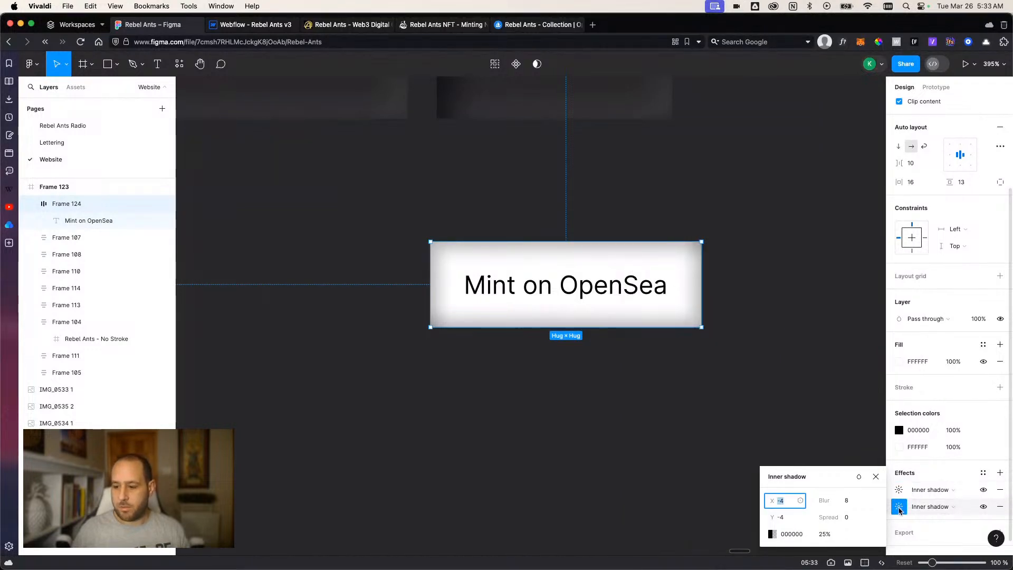
click(824, 533)
text(100)
key(Return)
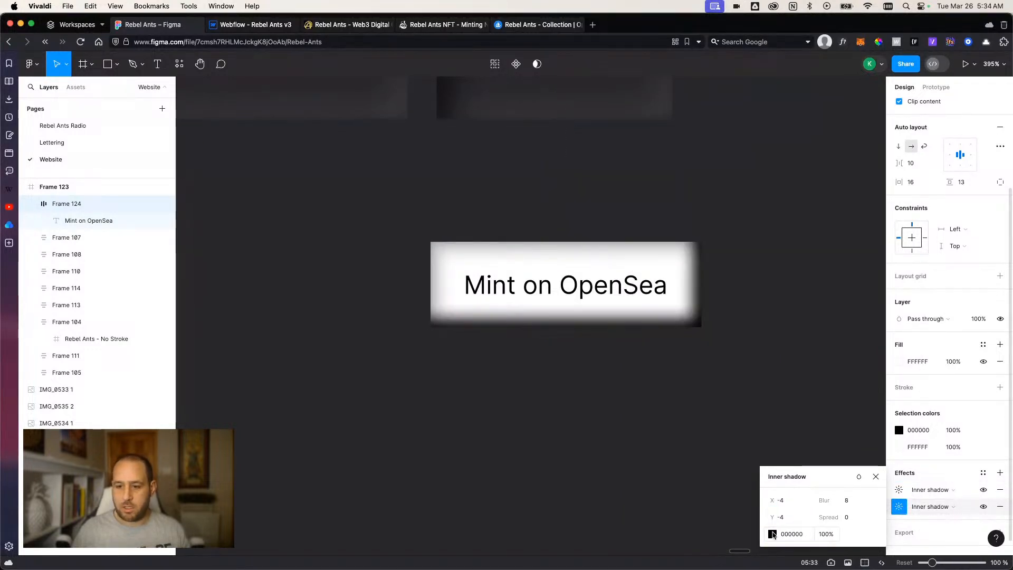
click(772, 534)
drag(701, 274, 275, 275)
drag(211, 388, 195, 302)
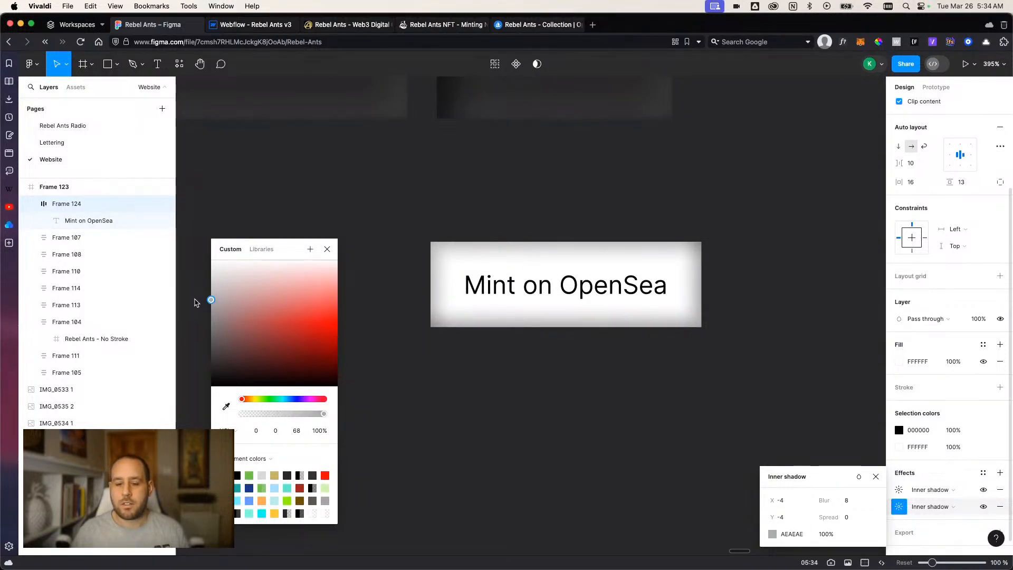
Reverse the inner shadow offsets, setting the second one to X 4, Y 4 and the first one to X -4, Y -4.
scroll(744, 504, up, 1)
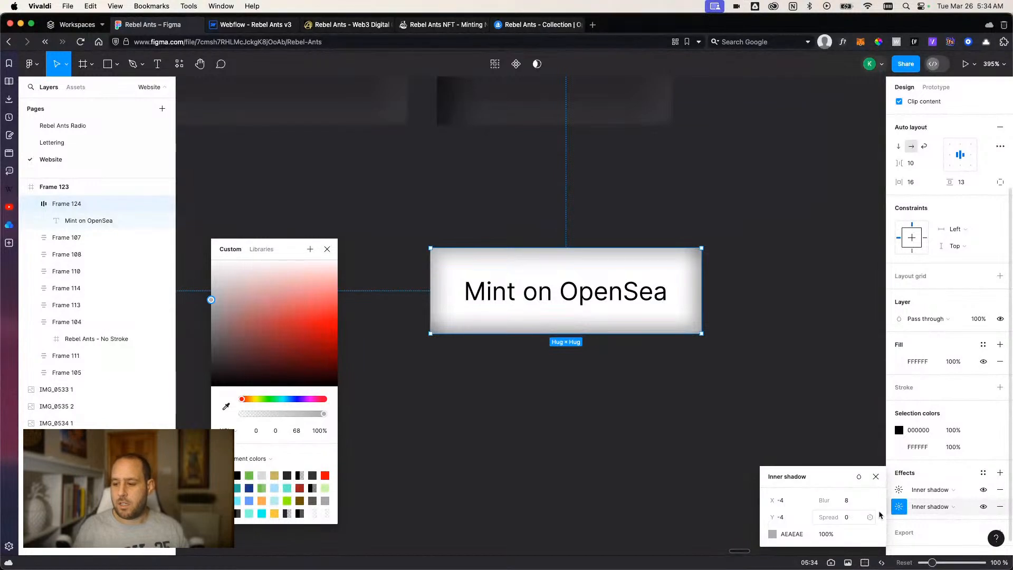
click(790, 500)
text(4)
click(790, 518)
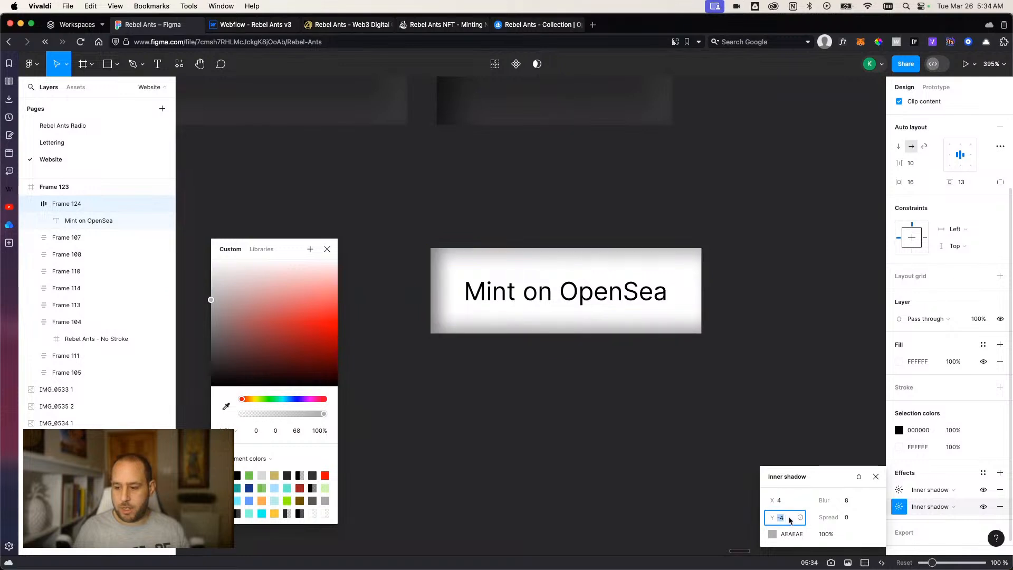
text(4)
click(898, 490)
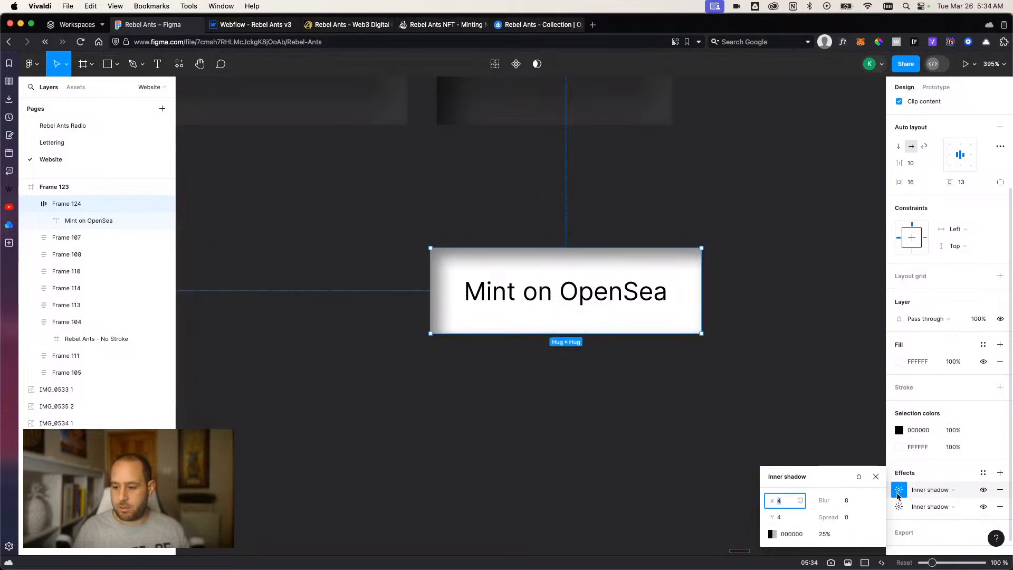
click(783, 518)
text(-4)
key(Return)
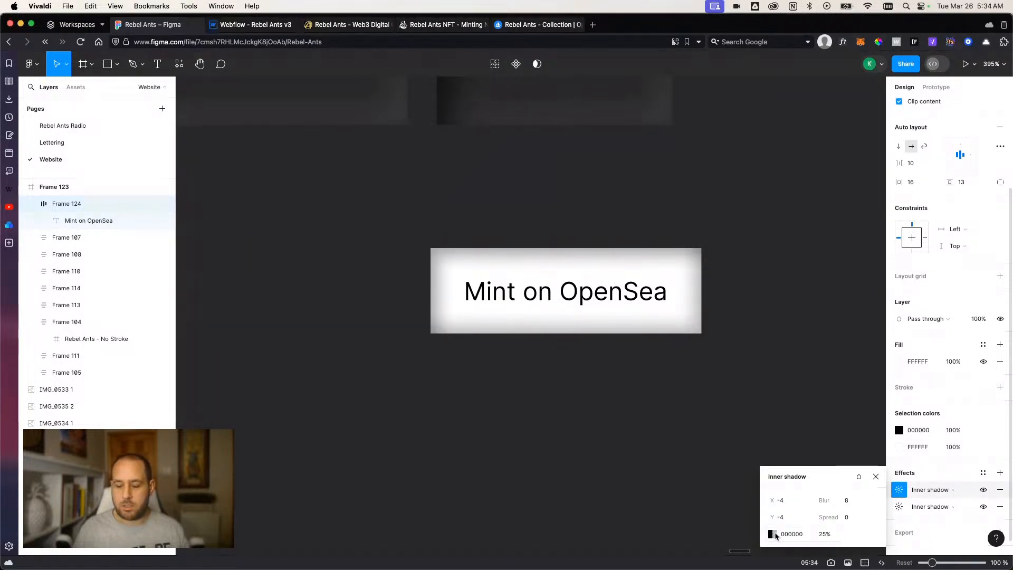
Lighten the color of the button's first inner shadow to gray D7D7D7.
click(772, 533)
click(628, 402)
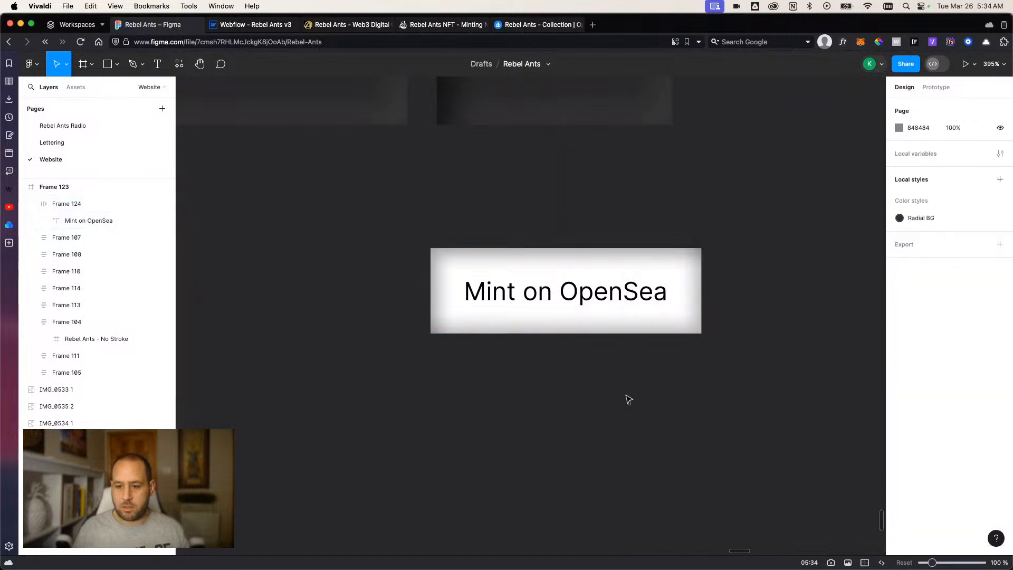
click(656, 323)
scroll(907, 520, down, 3)
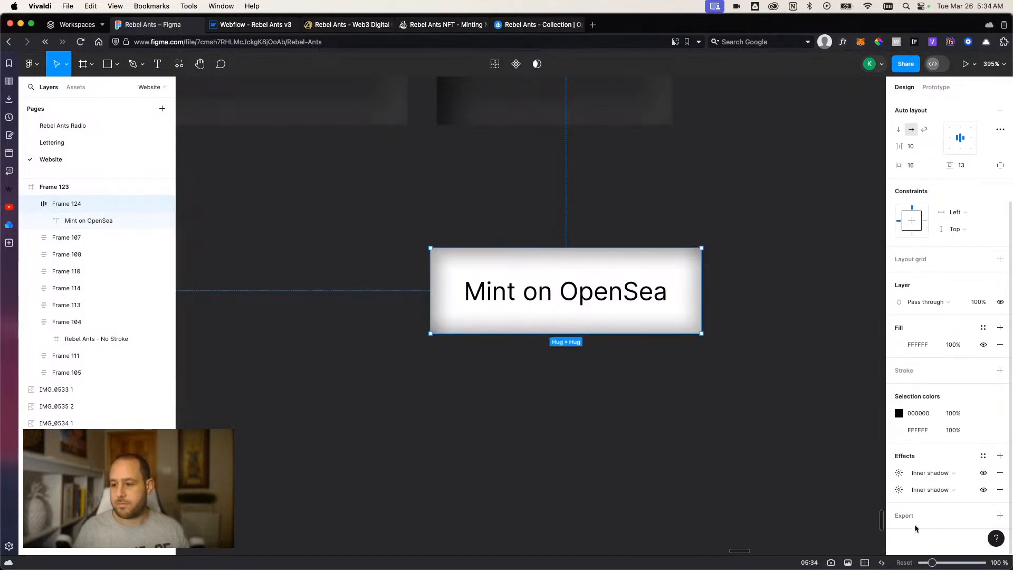
click(899, 489)
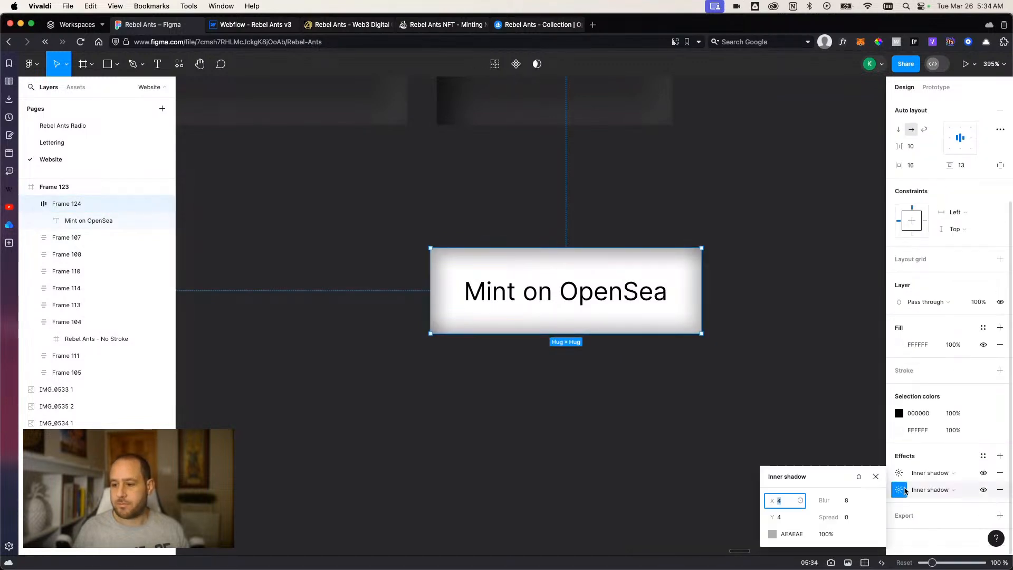
click(772, 534)
click(898, 475)
click(771, 532)
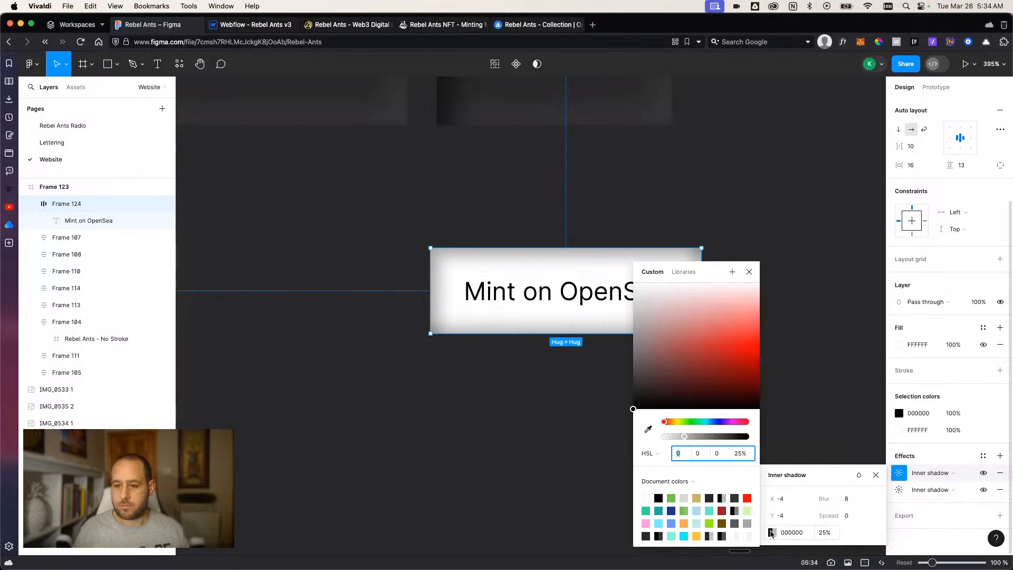
drag(710, 274, 308, 253)
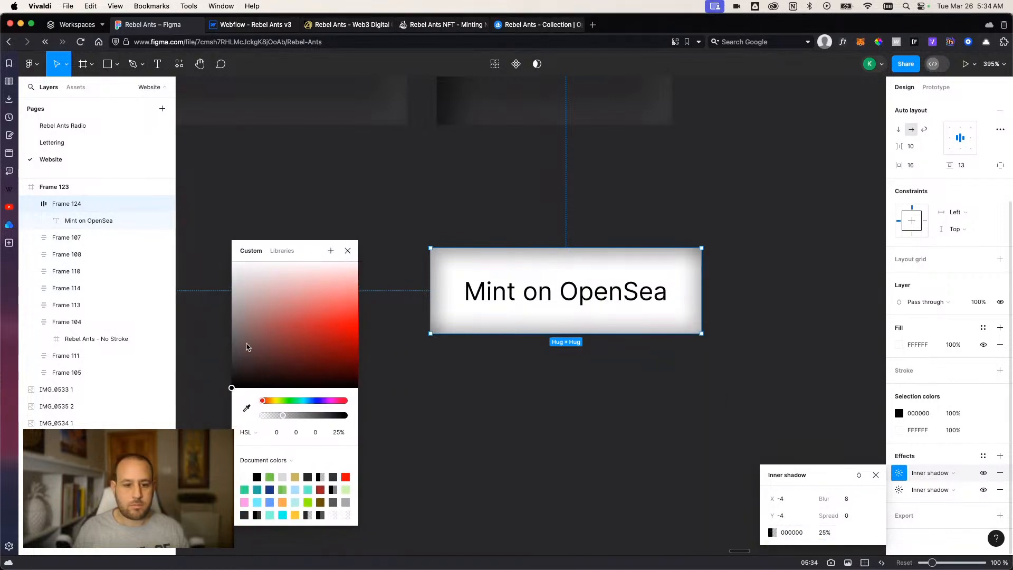
drag(240, 376, 231, 299)
drag(222, 258, 209, 282)
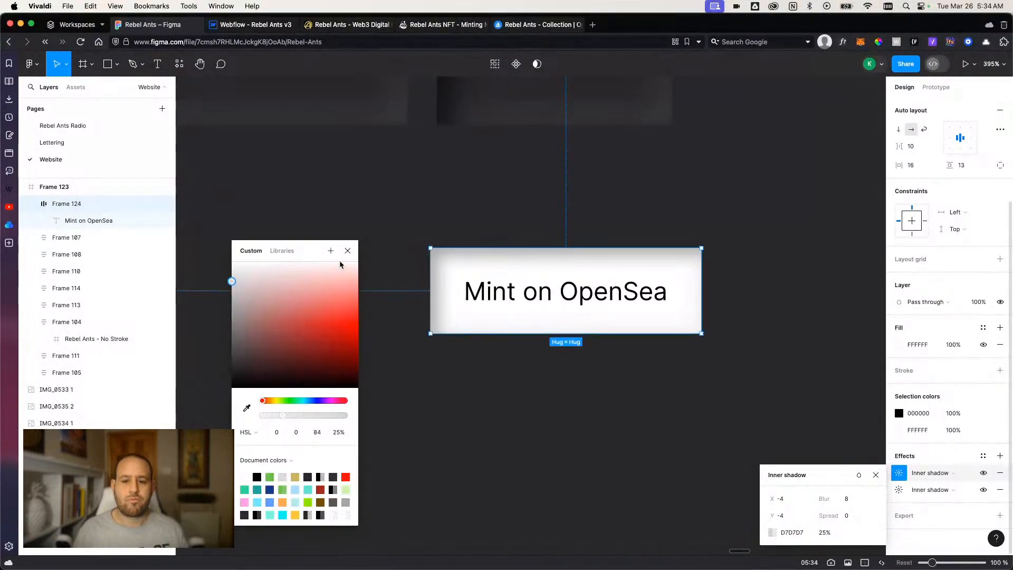
click(348, 250)
click(861, 422)
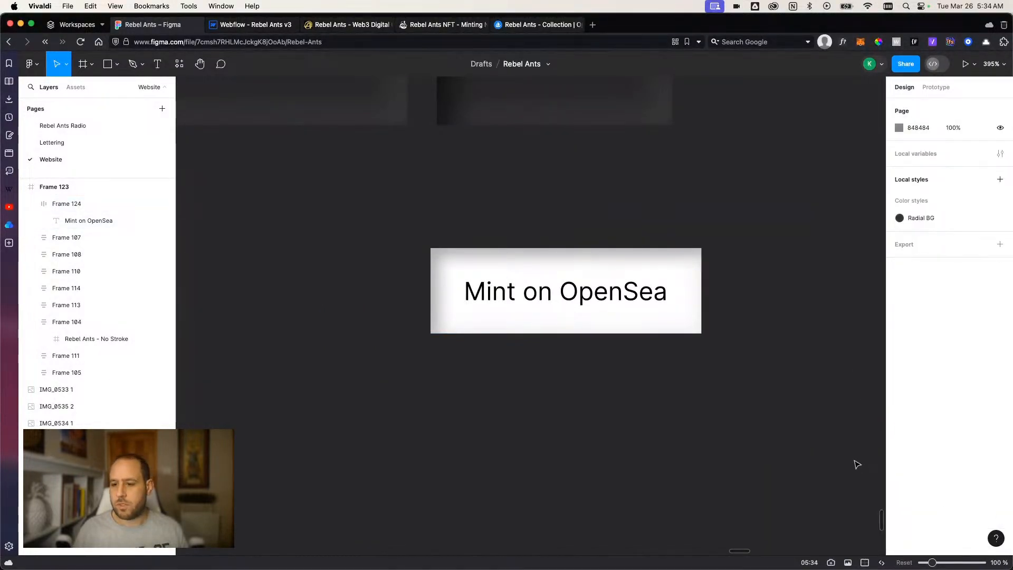
Close the OpenSea collection and Rebel Ants NFT minting pages and switch to the Webflow project.
click(657, 322)
click(532, 25)
click(529, 41)
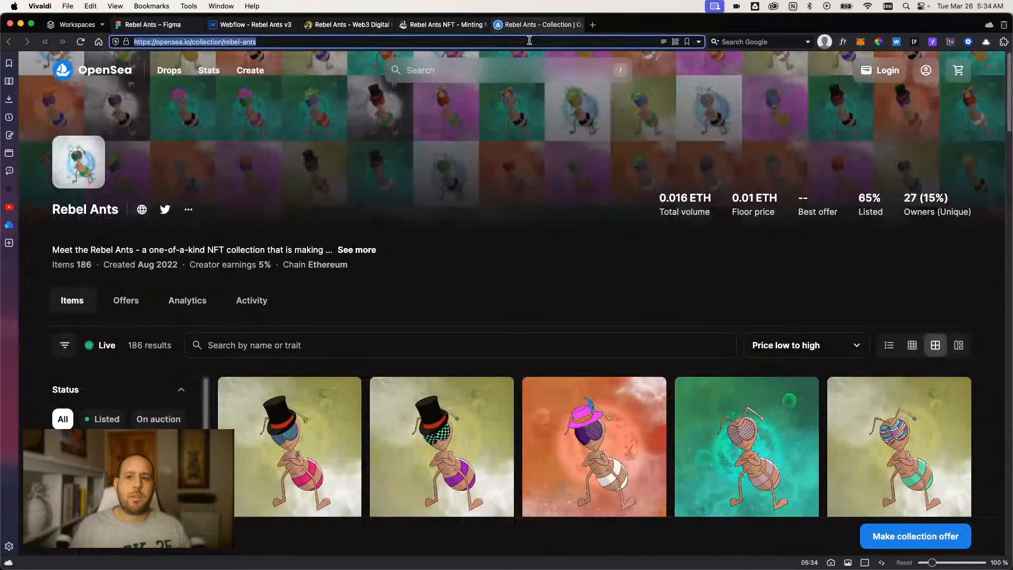
click(403, 25)
click(403, 25)
click(248, 25)
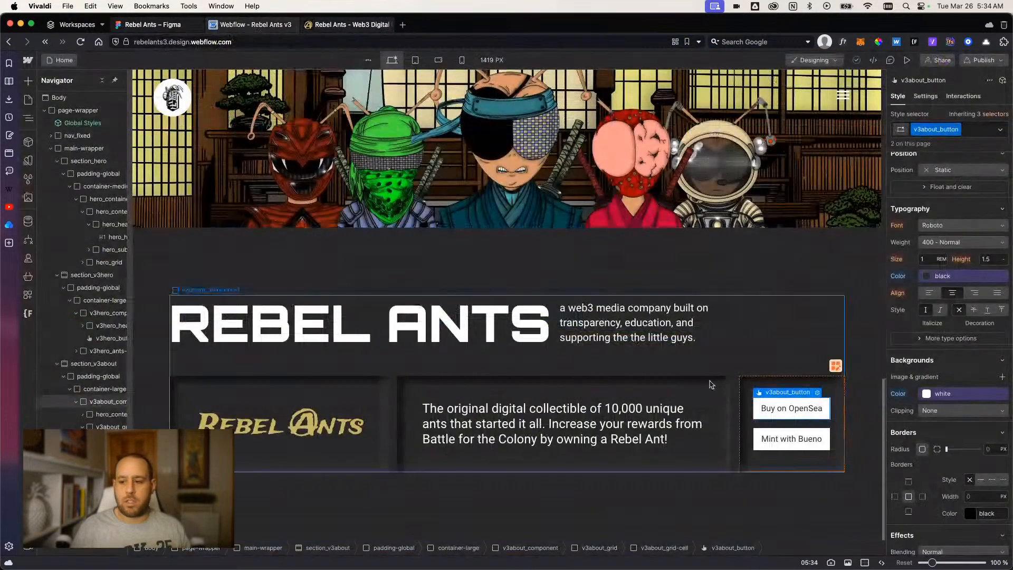
Set the border radius of v3about_button to 8 px in its Hover state.
scroll(950, 264, up, 5)
click(1000, 129)
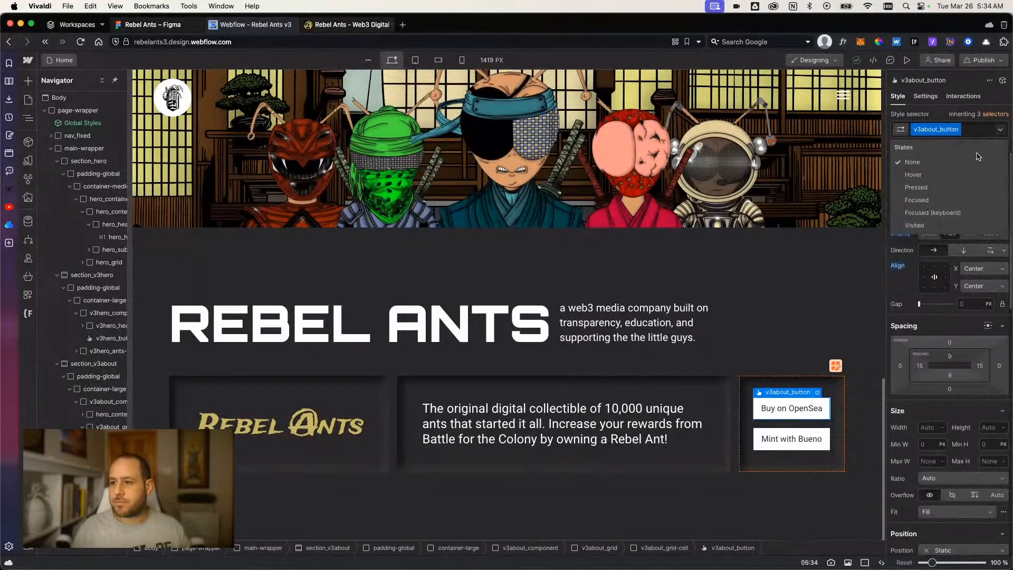
click(958, 174)
scroll(965, 369, down, 8)
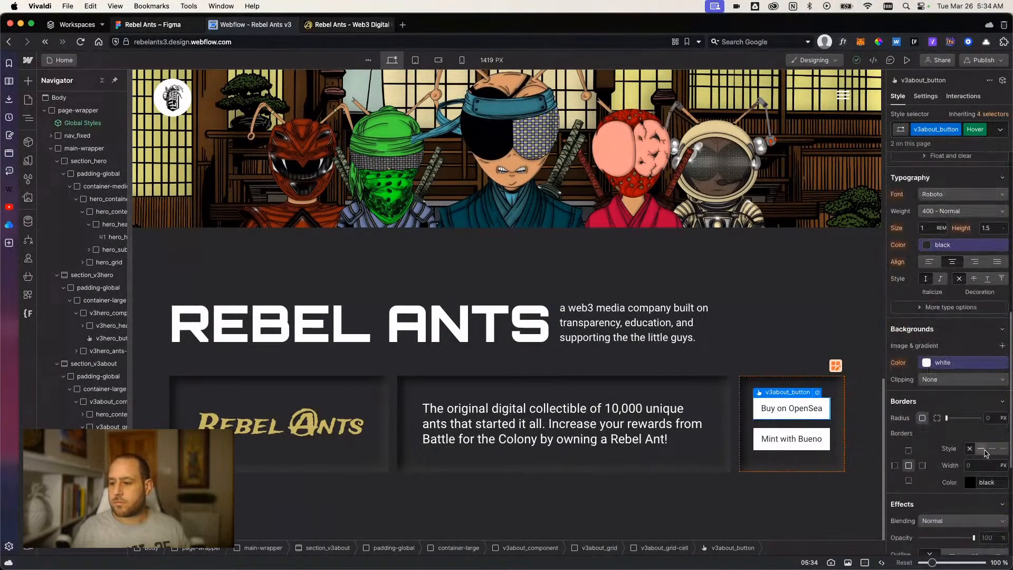
text(8)
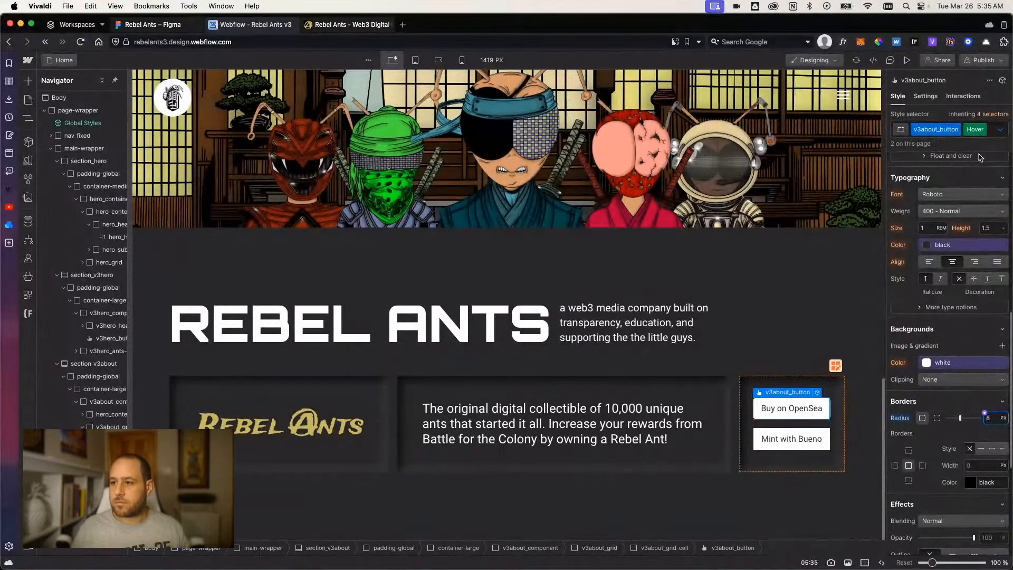
Return v3about_button to its default state and add a Border Radius transition.
click(984, 130)
scroll(919, 392, down, 5)
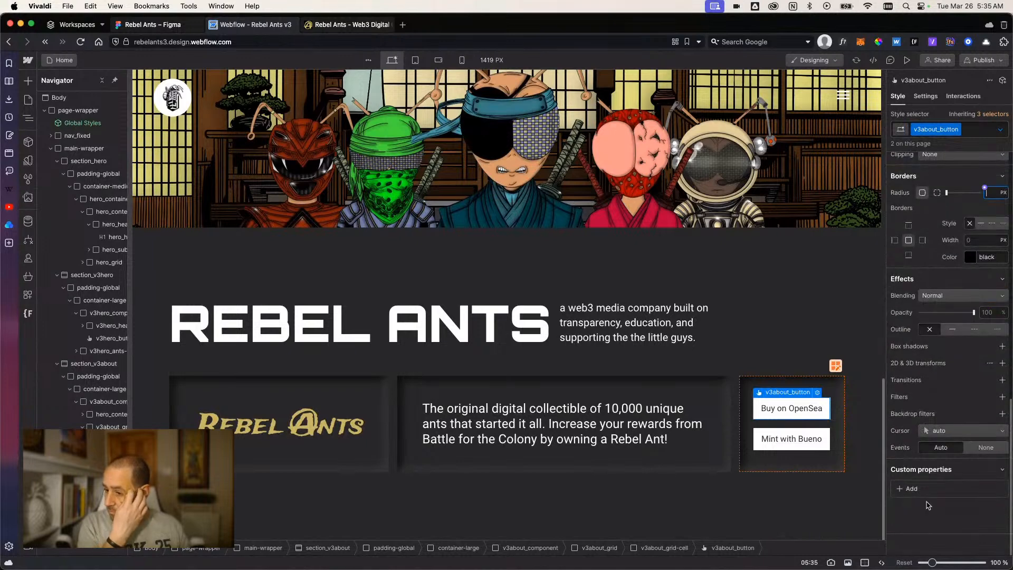
click(1001, 380)
click(963, 414)
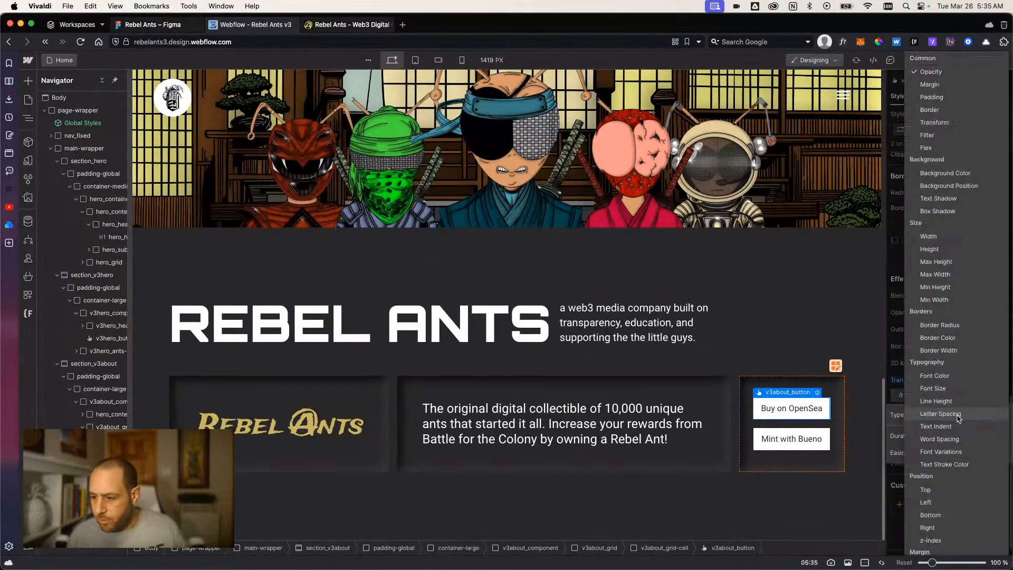
click(960, 326)
Preview the page to check the hover effect on the Buy on OpenSea and Mint with Bueno buttons, and return to the design view.
click(907, 60)
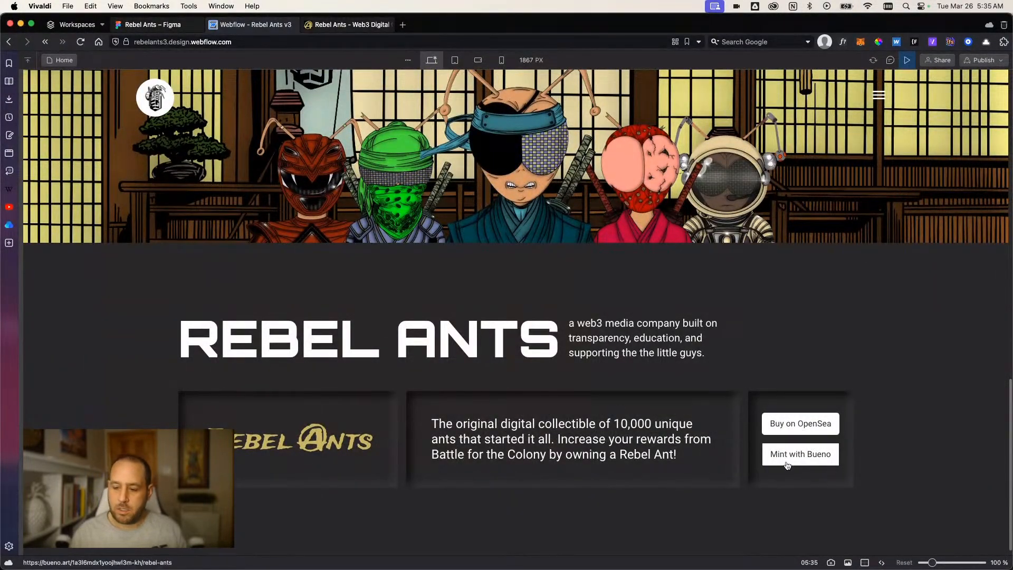
click(907, 60)
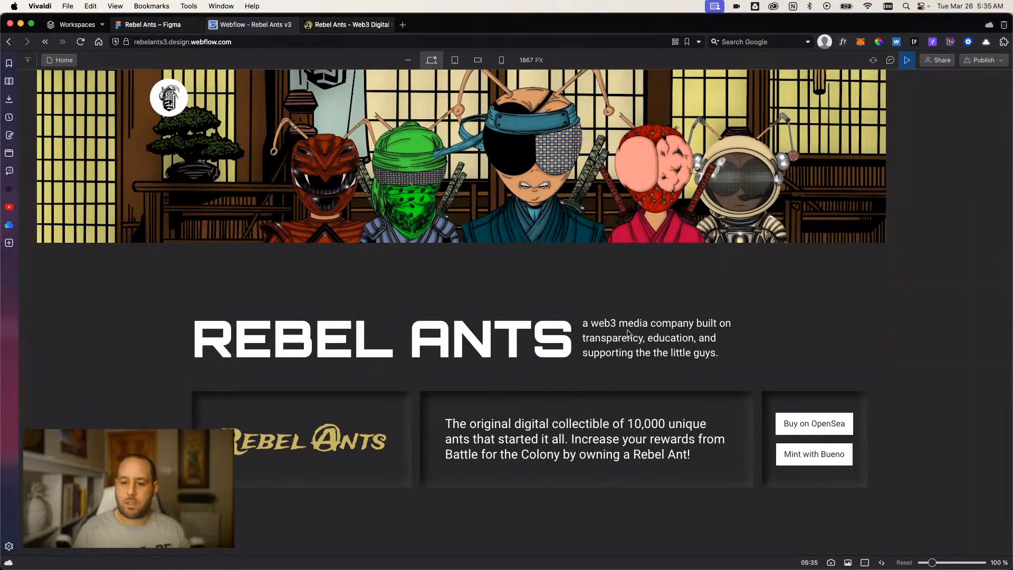
click(907, 60)
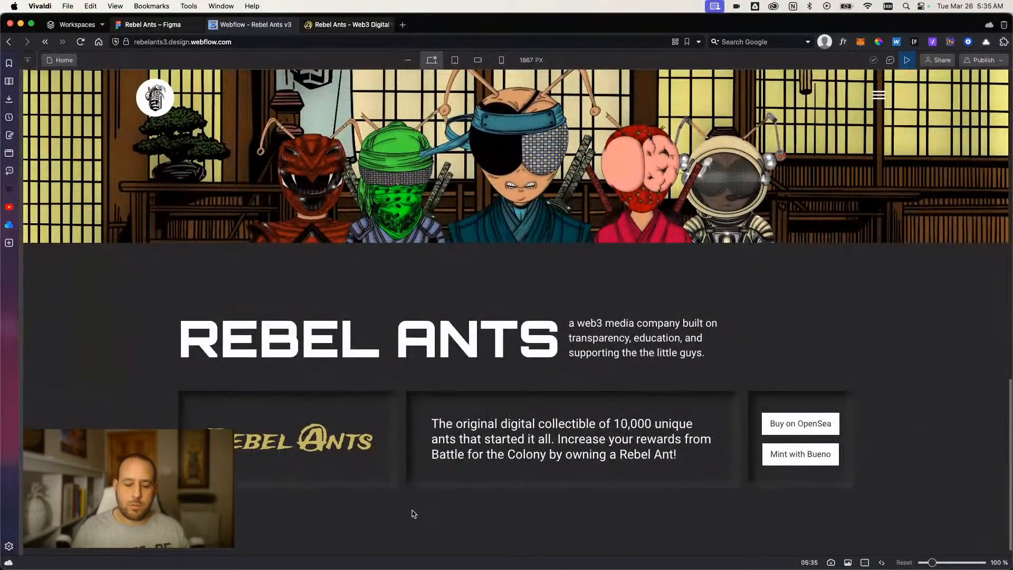
click(908, 60)
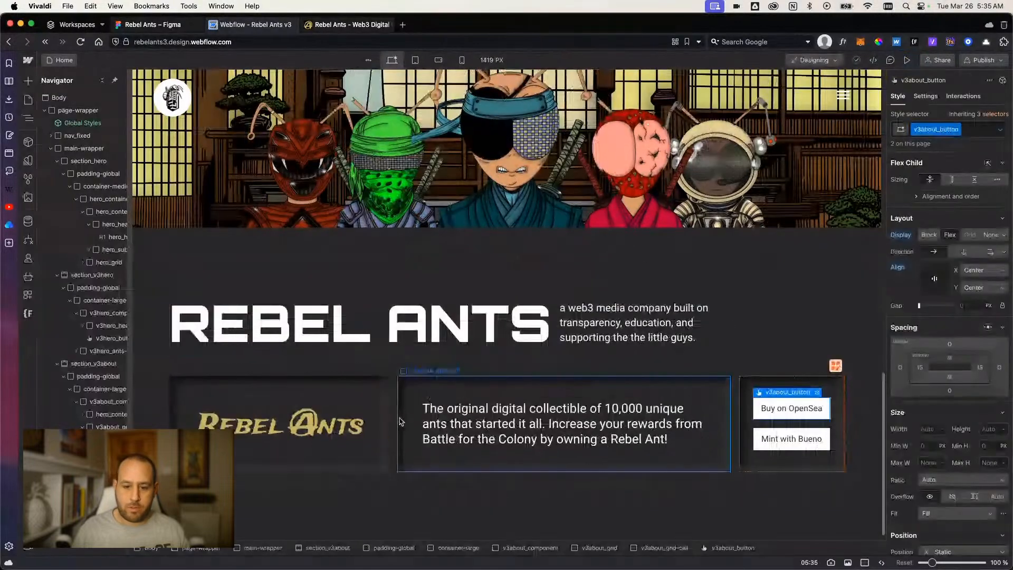
Select the v3about_grid-cell that holds the Rebel Ants logo.
click(395, 454)
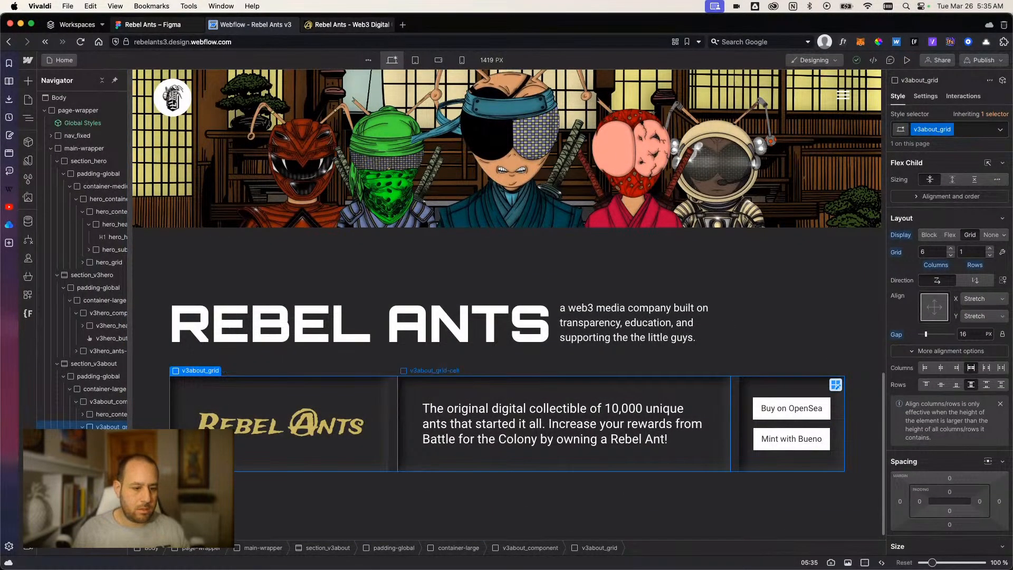
click(369, 451)
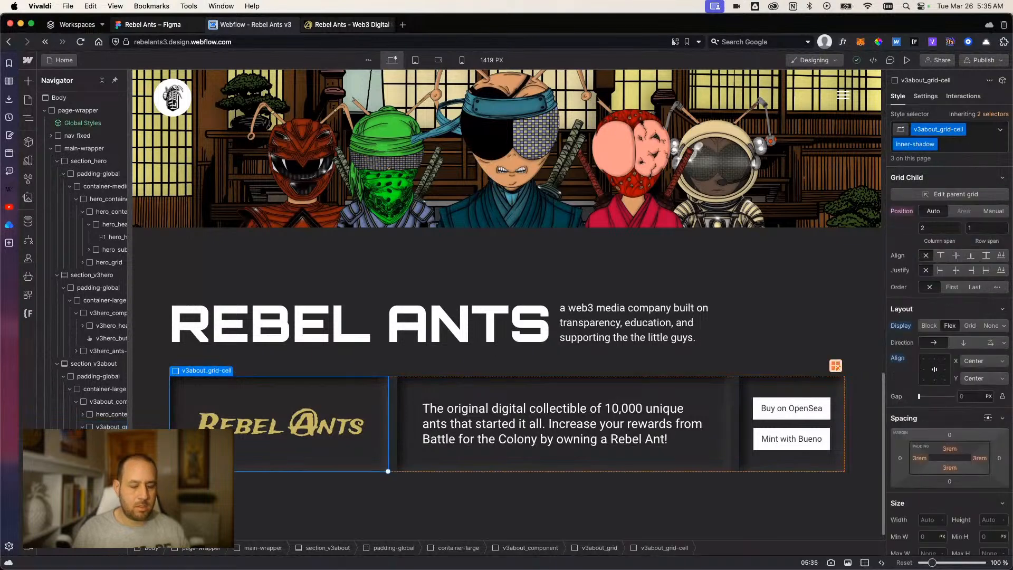
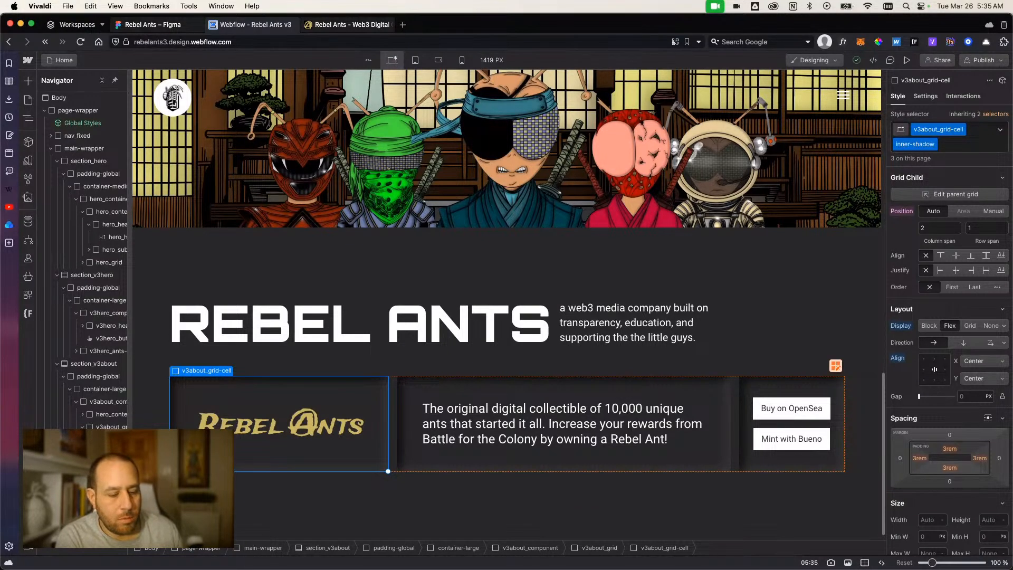
Rename the v3about_grid class on the grid holding the logo, text and button cells to v3about_grid-row.
click(108, 426)
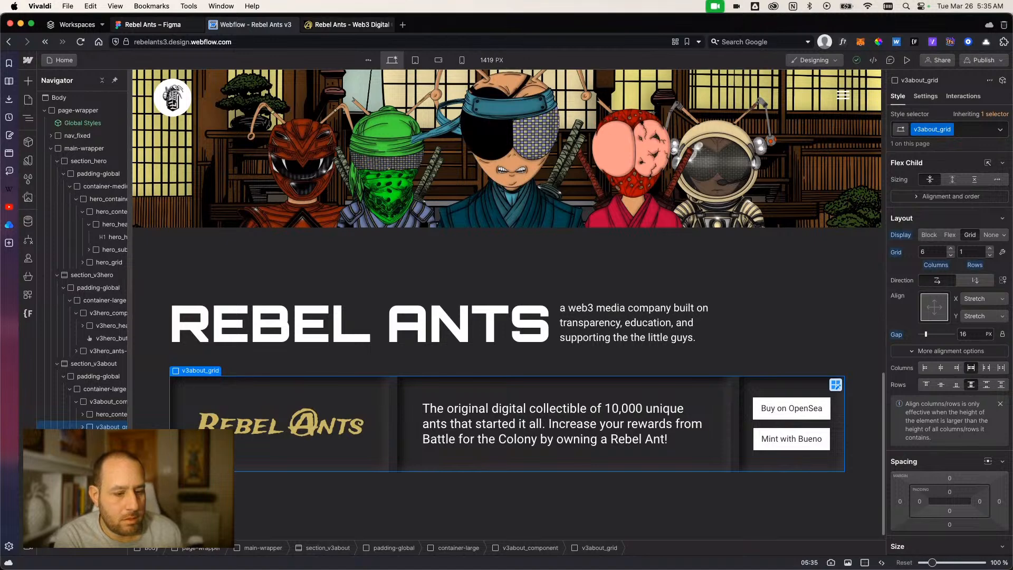
click(949, 131)
click(951, 143)
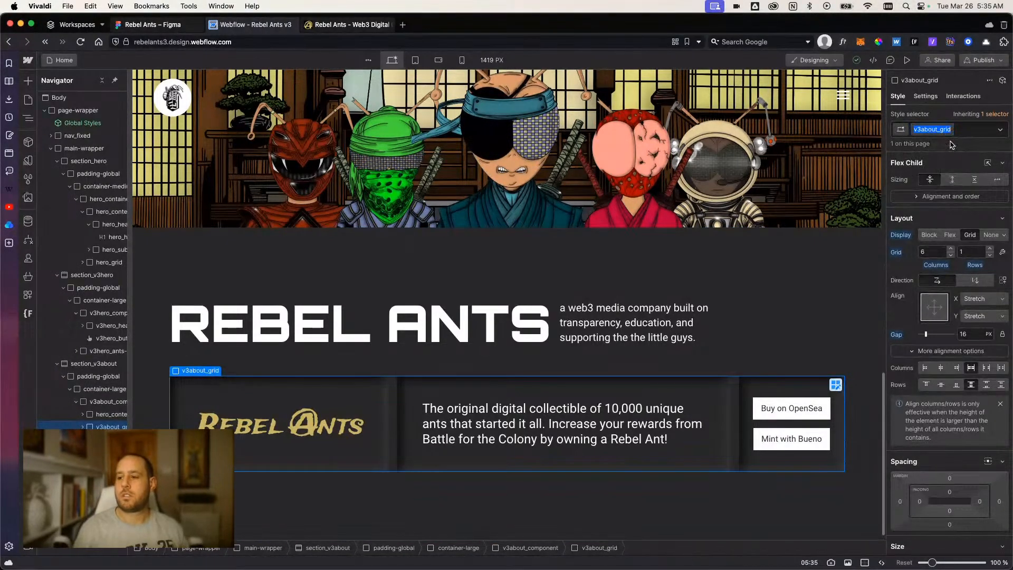
key(Right)
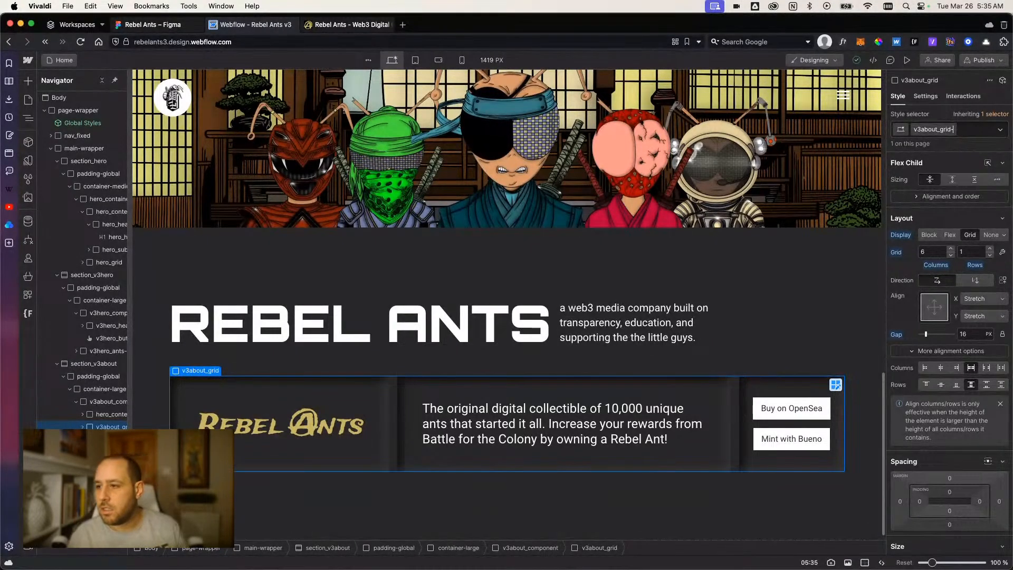
key(Return)
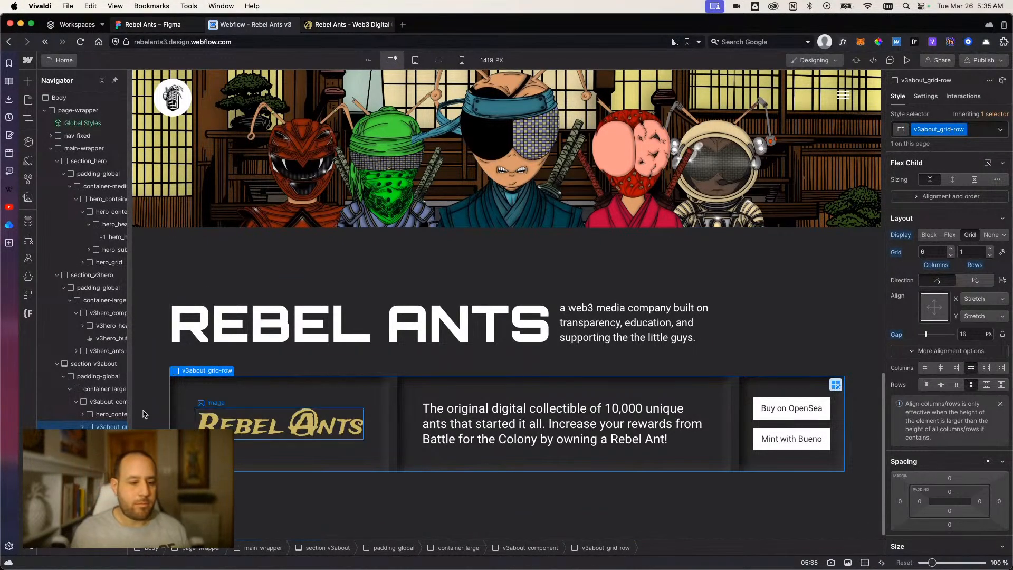
Wrap v3about_grid-row in a div block and set the wrapper to a grid of 1 column and 3 rows.
right_click(106, 426)
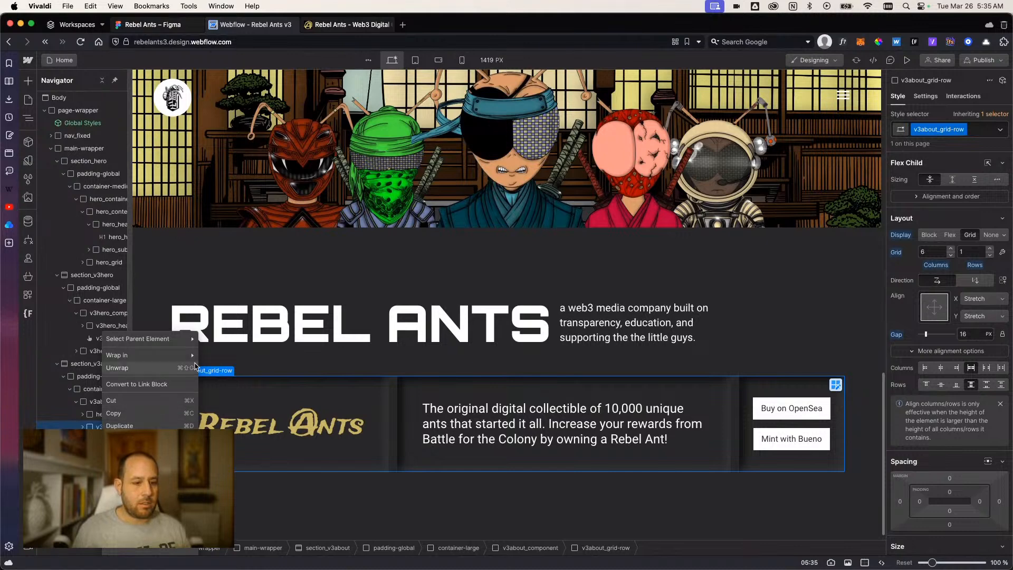
click(215, 358)
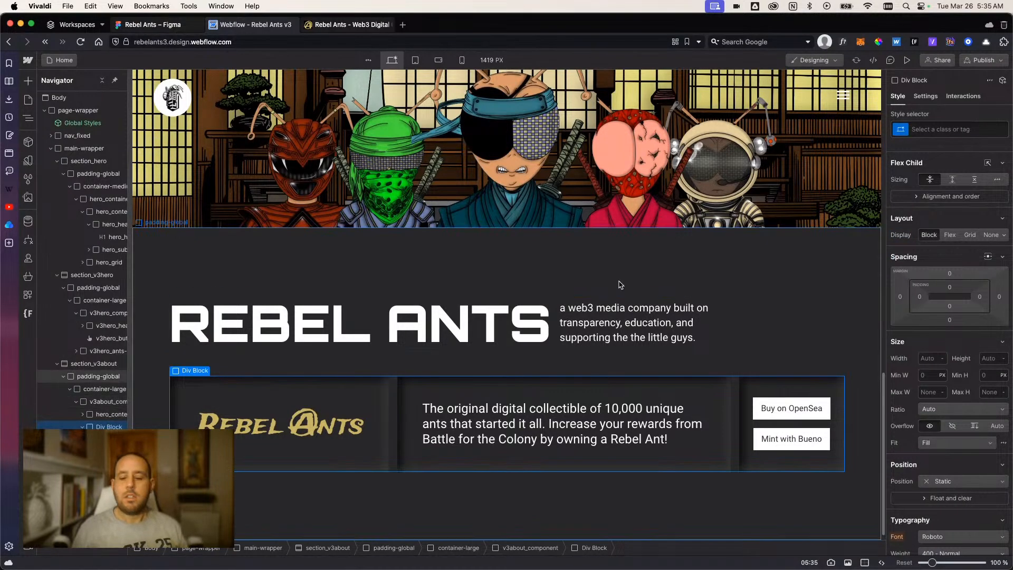
click(972, 236)
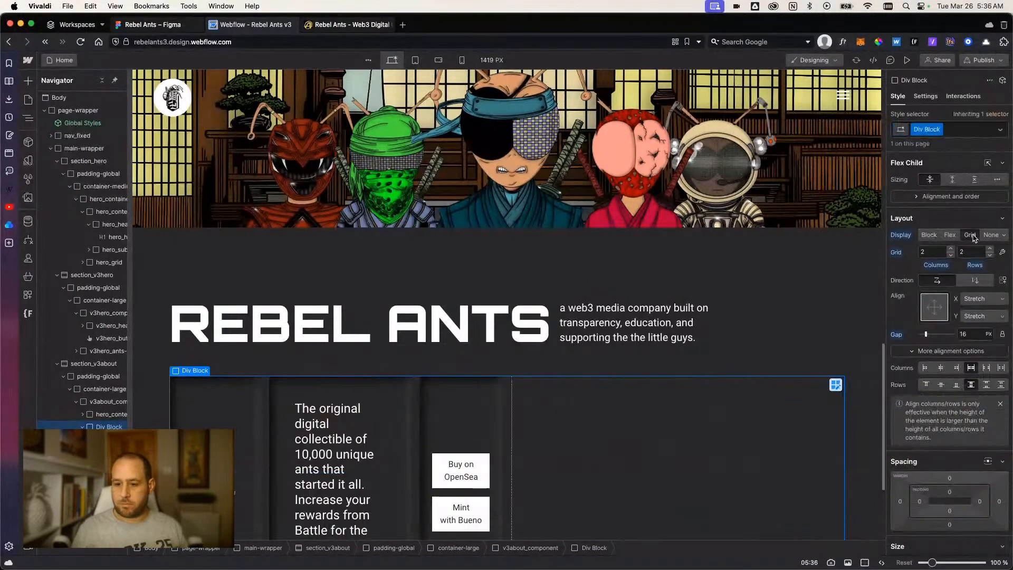
click(952, 256)
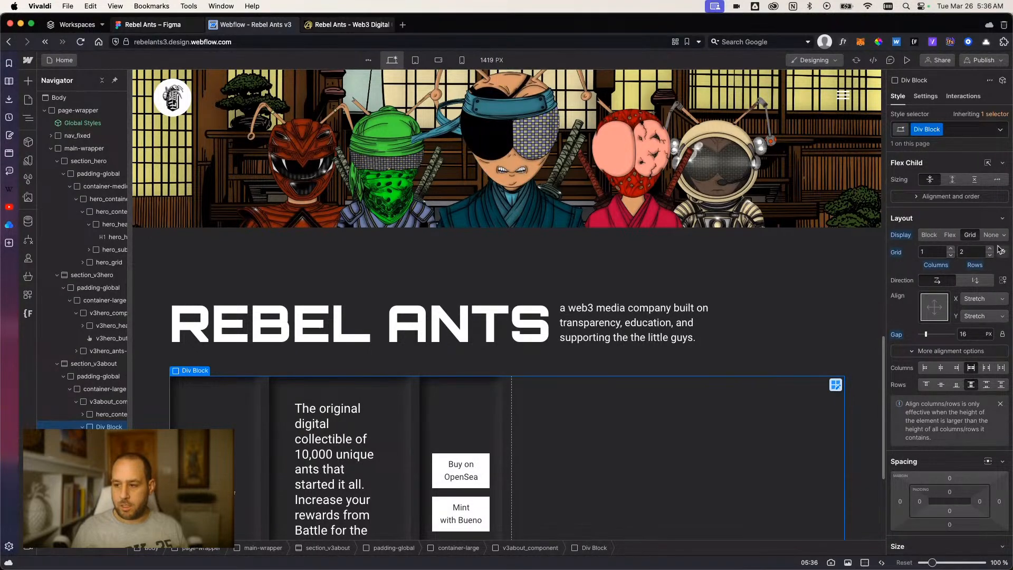
click(991, 249)
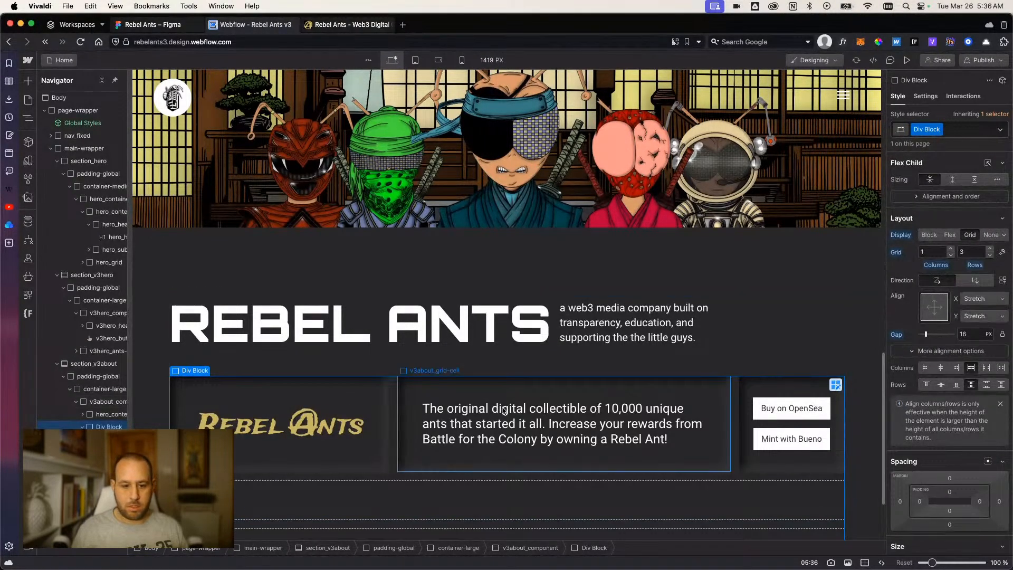
Rename the class of the new wrapper div block to v3about_grid.
scroll(375, 517, down, 2)
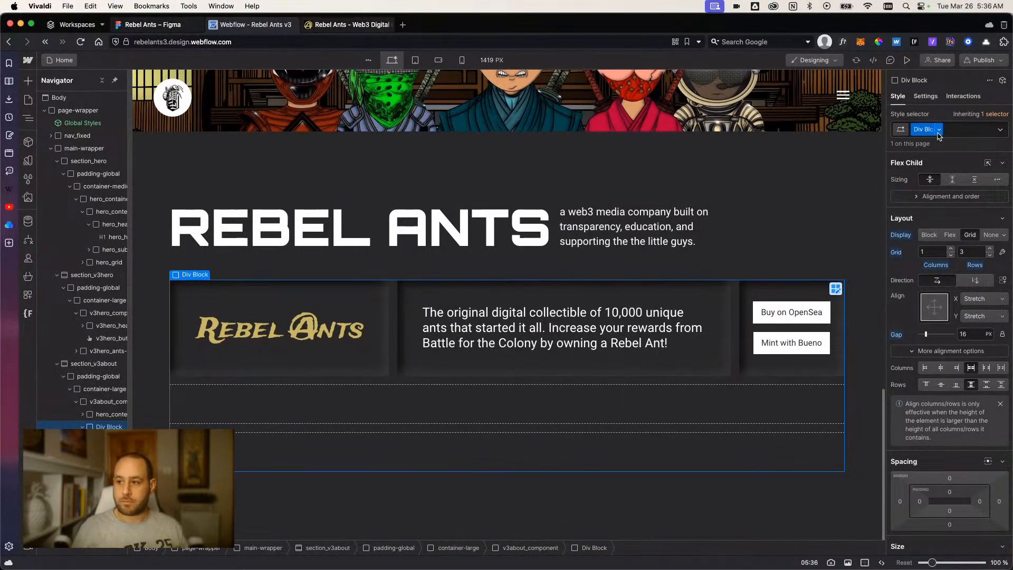
click(938, 130)
click(935, 145)
text(v)
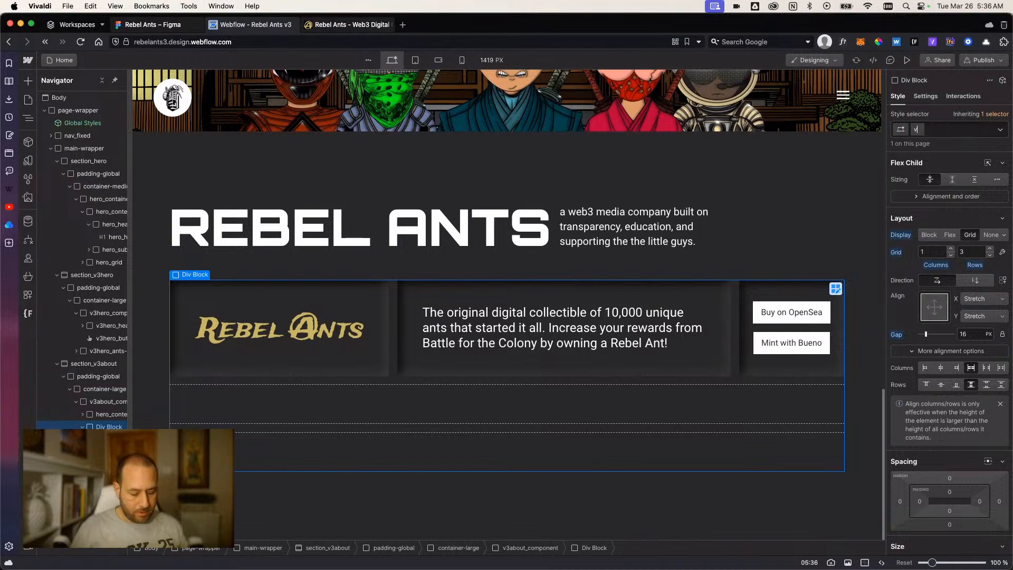
text(3about)
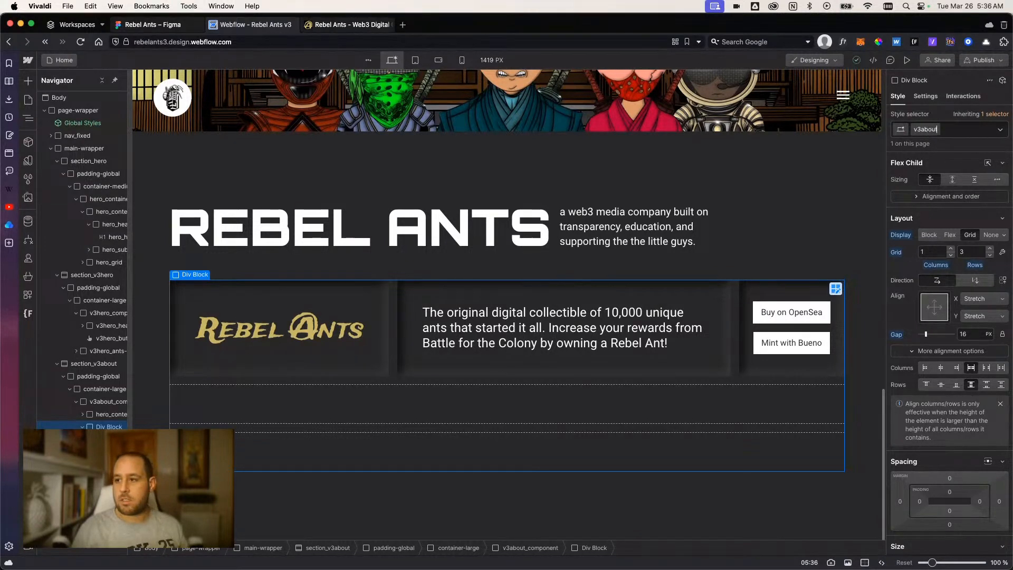
text(_grid)
key(Return)
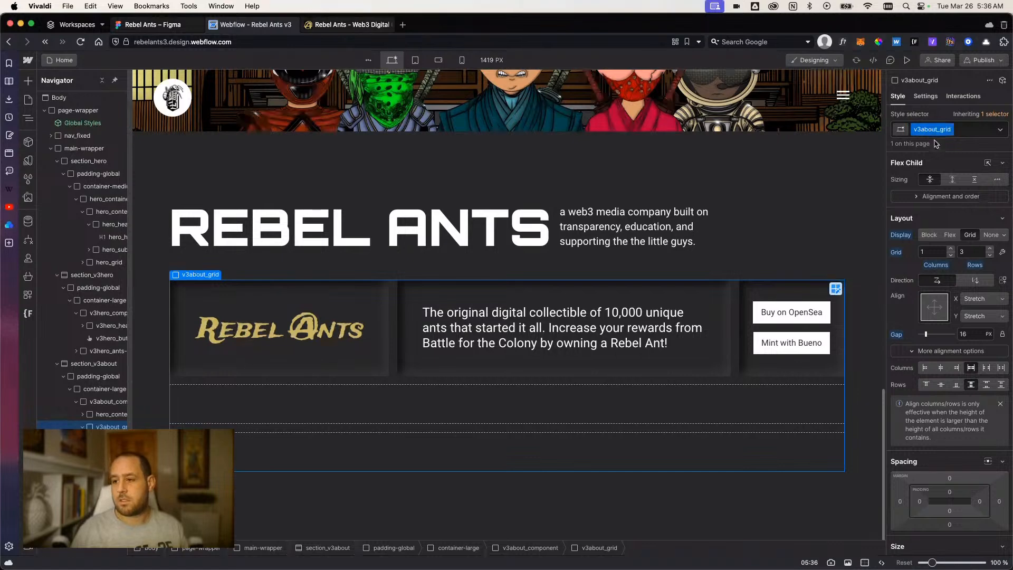
Duplicate v3about_grid-row twice to fill the three rows of v3about_grid.
click(111, 439)
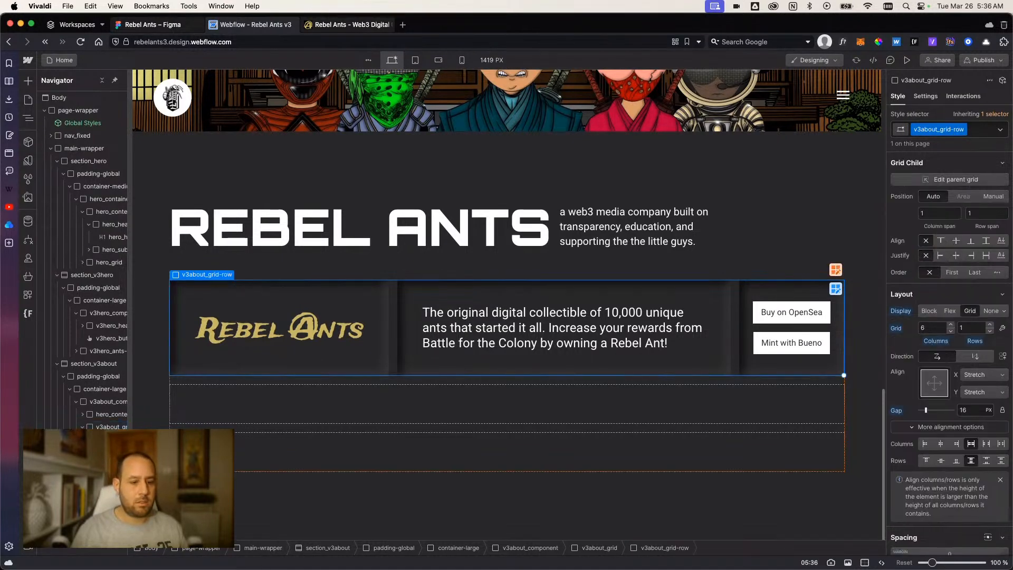
key(super+d)
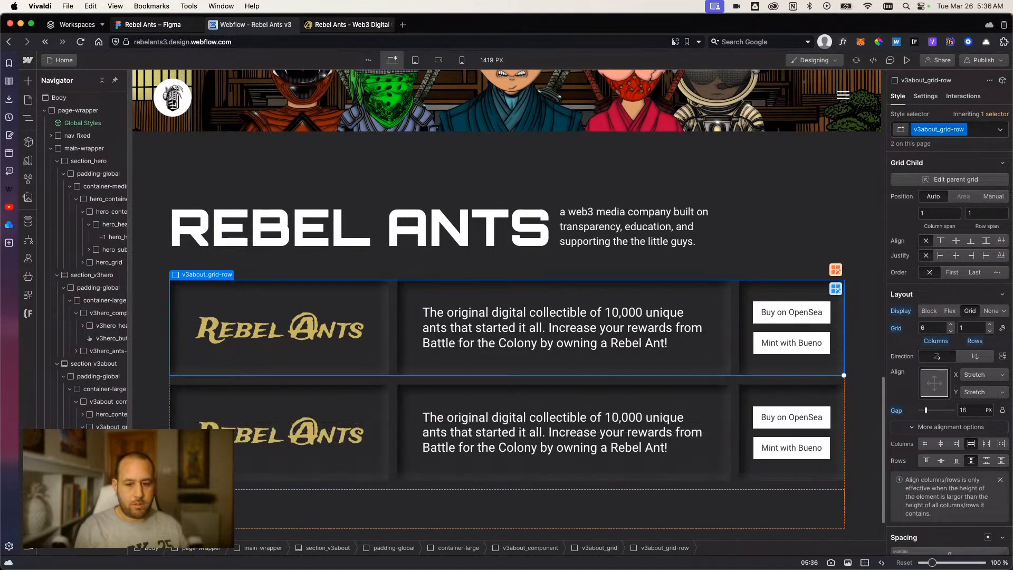
key(super+d)
scroll(295, 422, down, 2)
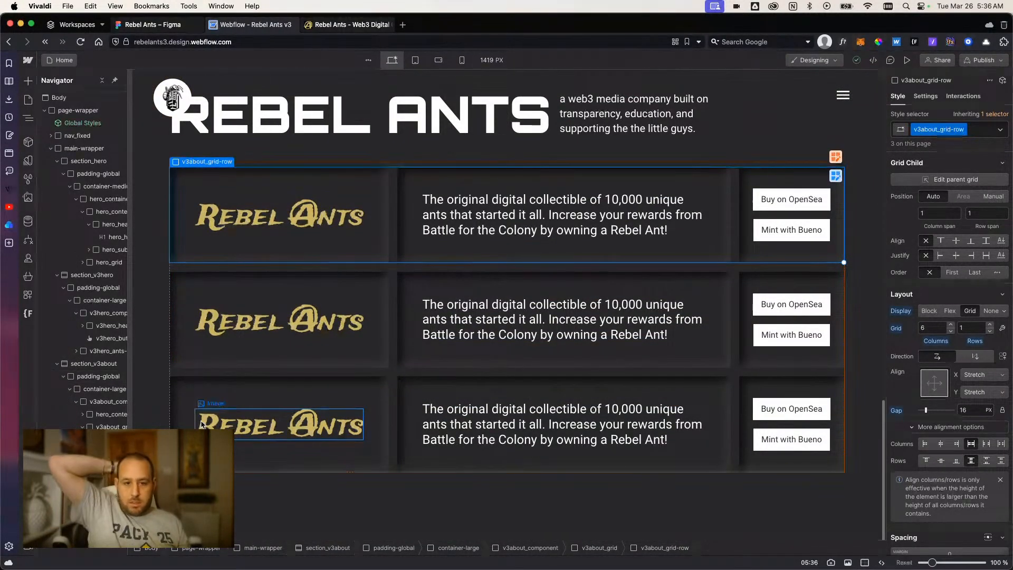
Replace the logo image in the second row with the red-to-gold Battle for the Colony logo from the assets.
click(282, 331)
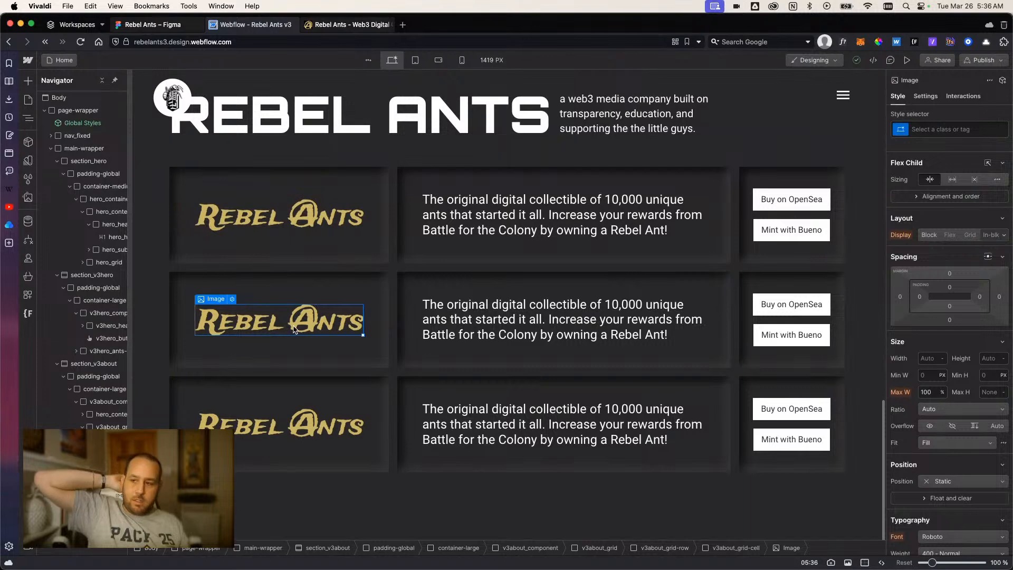
click(925, 96)
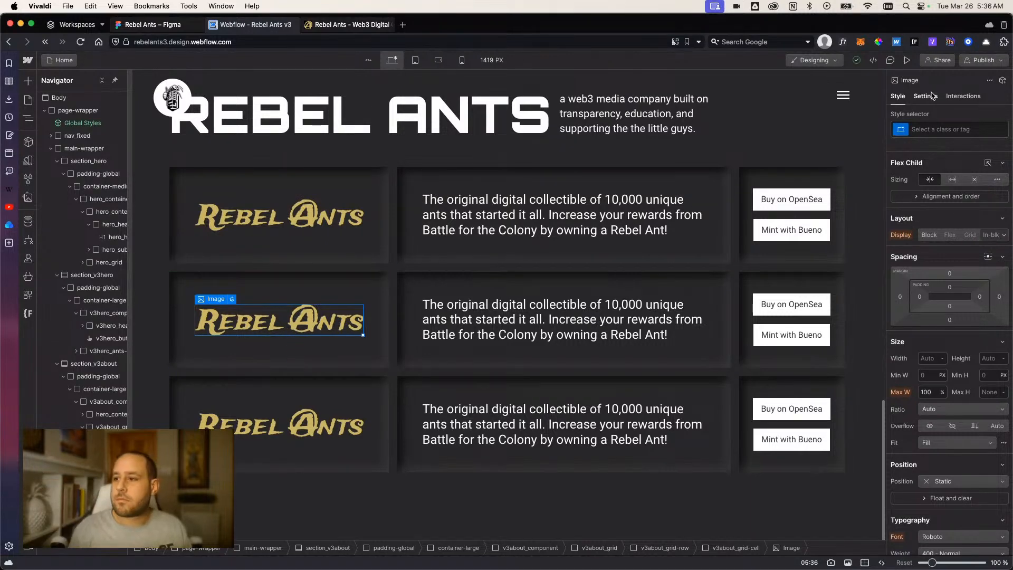
click(961, 247)
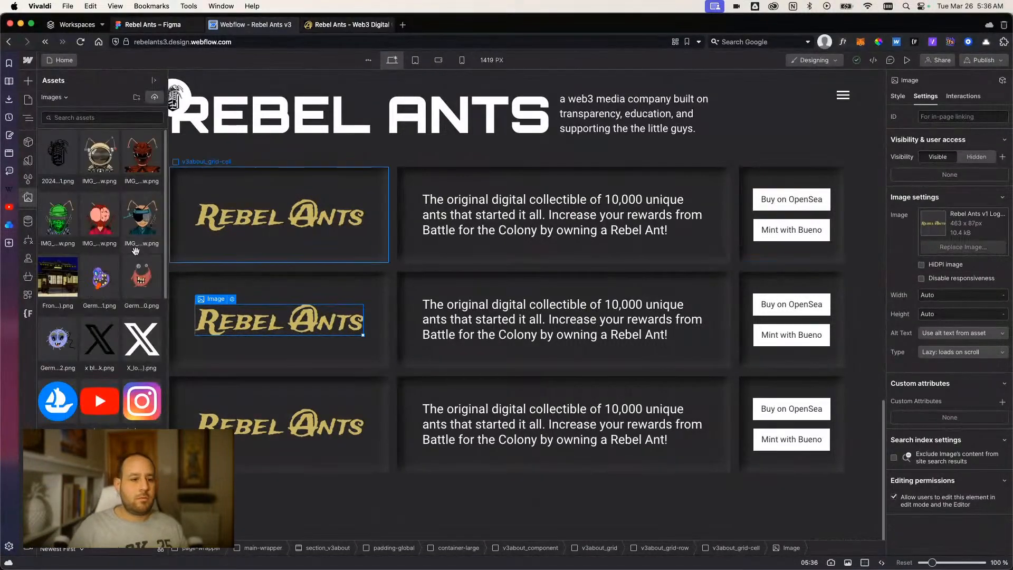
scroll(70, 306, down, 8)
click(149, 371)
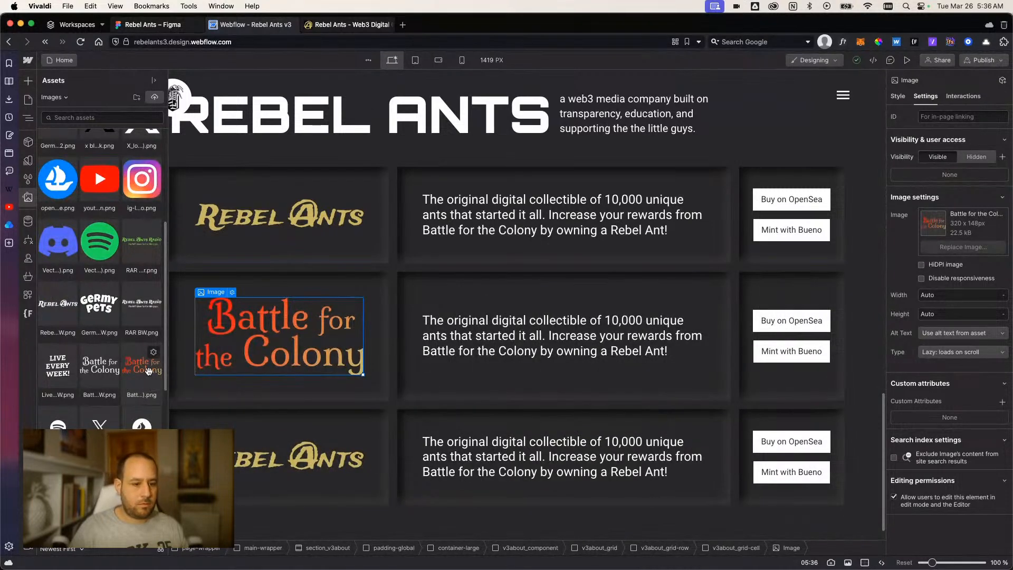
key(Escape)
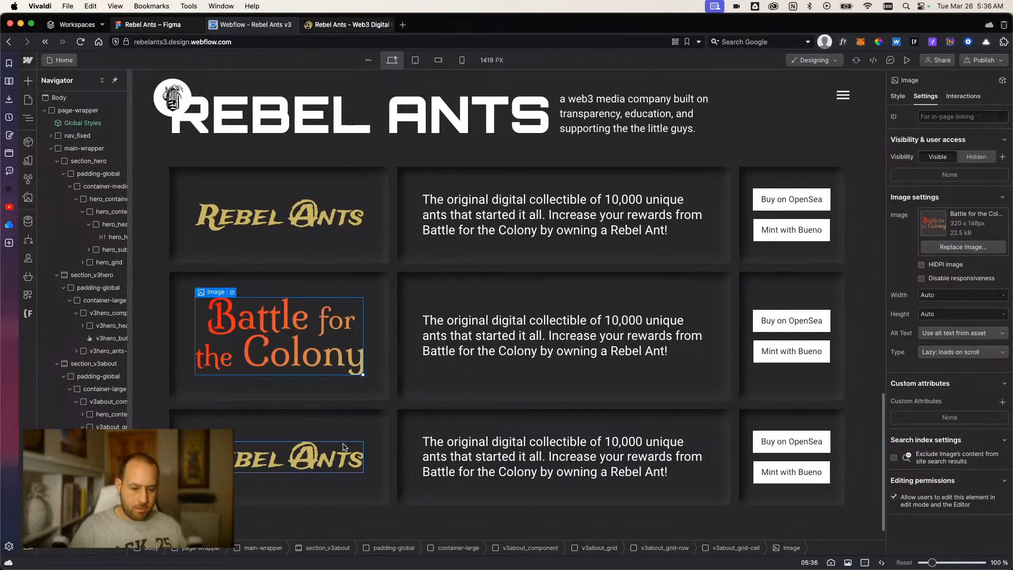
Replace the logo image in the third row with the colored Germy Pets logo from the assets.
click(300, 459)
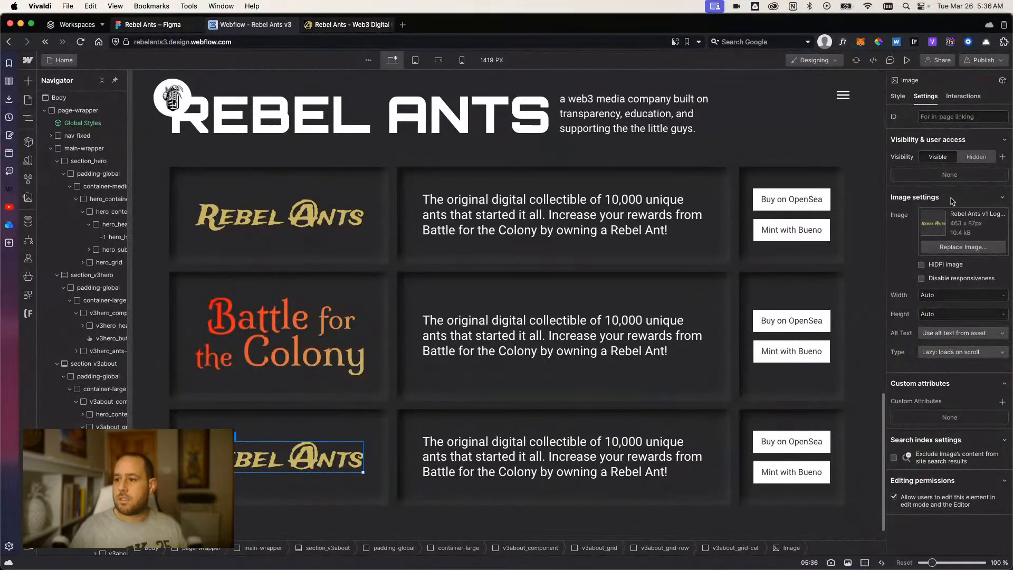
click(946, 248)
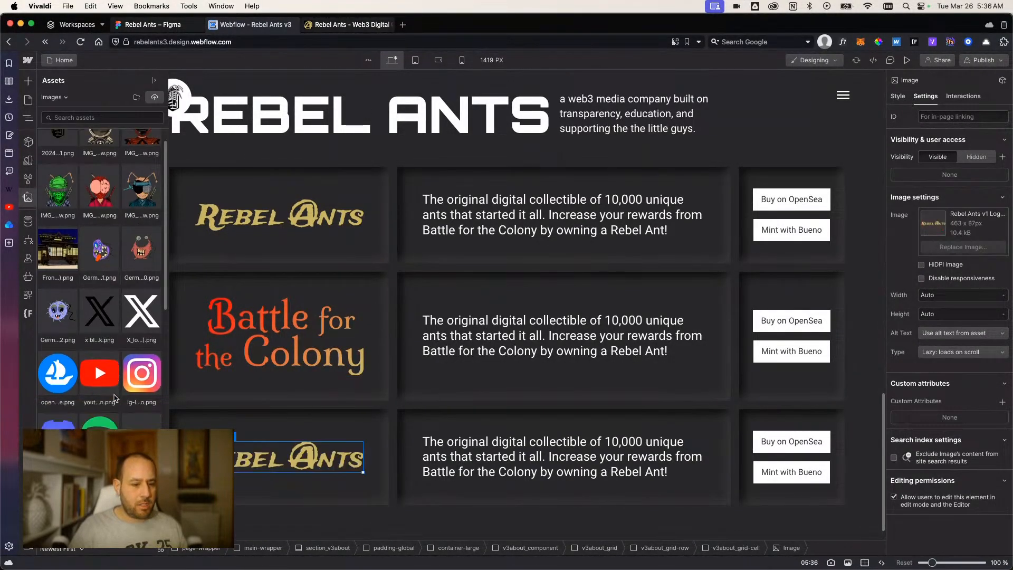
scroll(114, 399, down, 3)
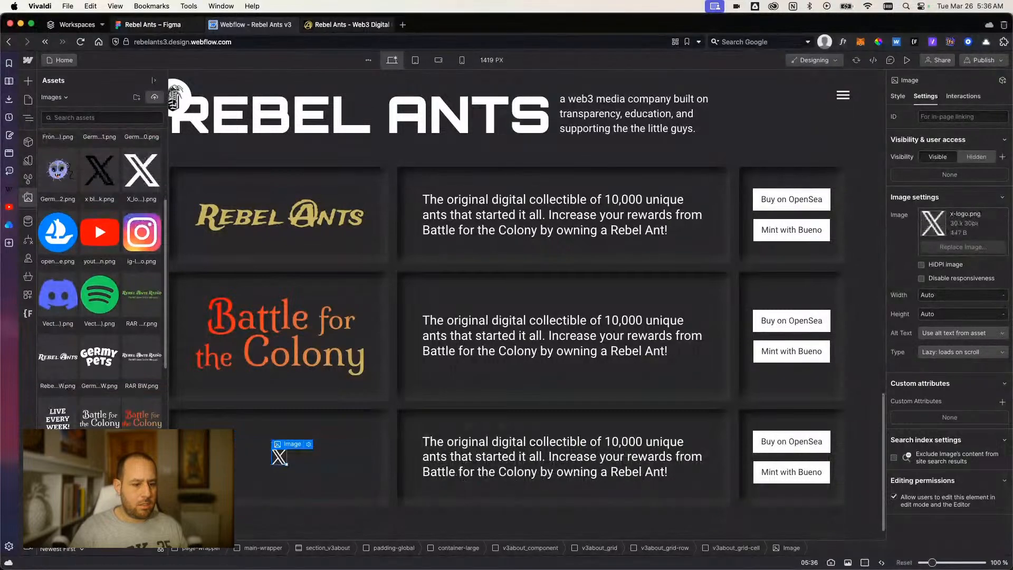
scroll(102, 419, down, 5)
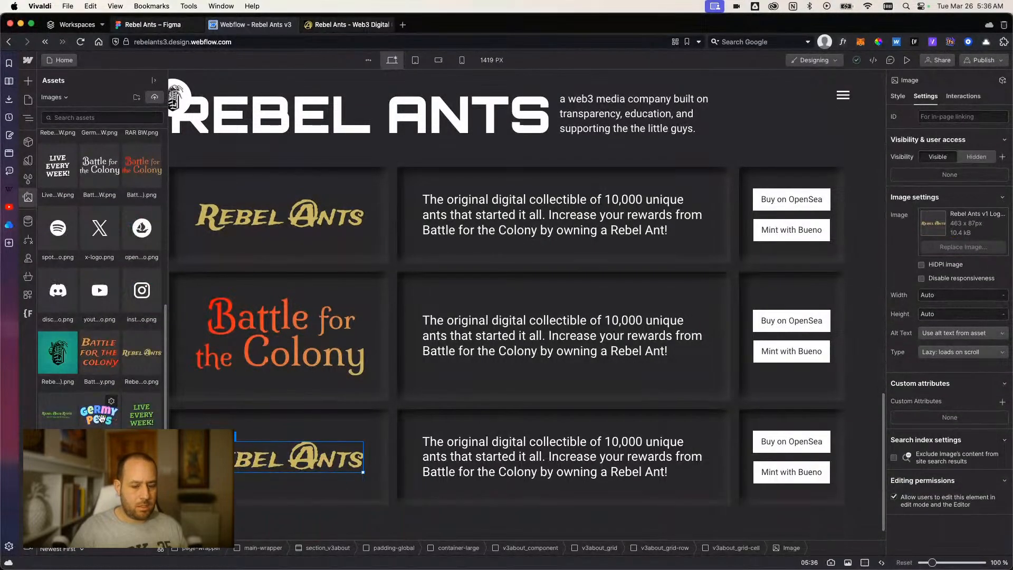
click(100, 409)
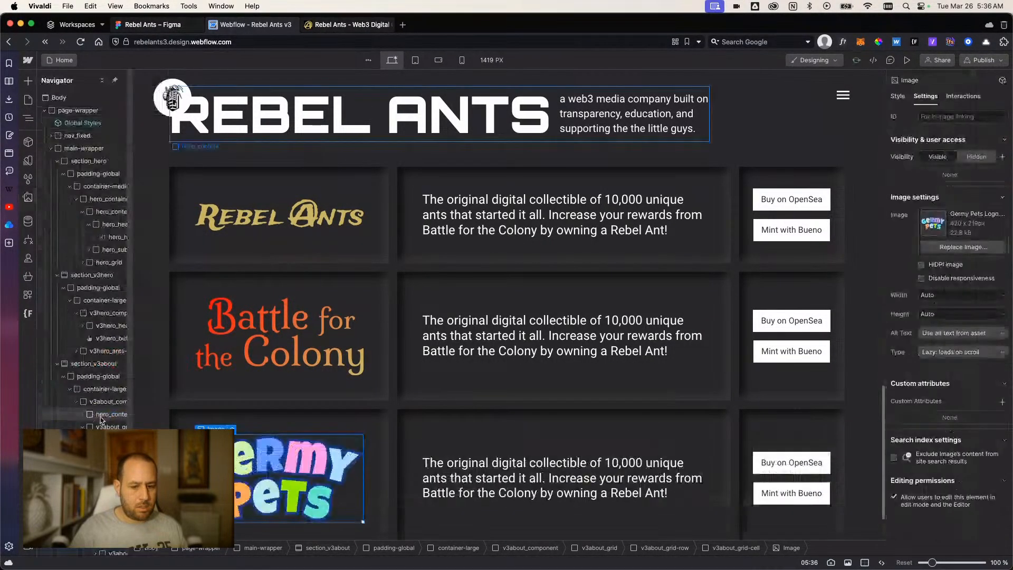
Review the three logo rows of the about section and compare them with the Battle for the Colony hero above.
scroll(499, 424, down, 2)
click(373, 490)
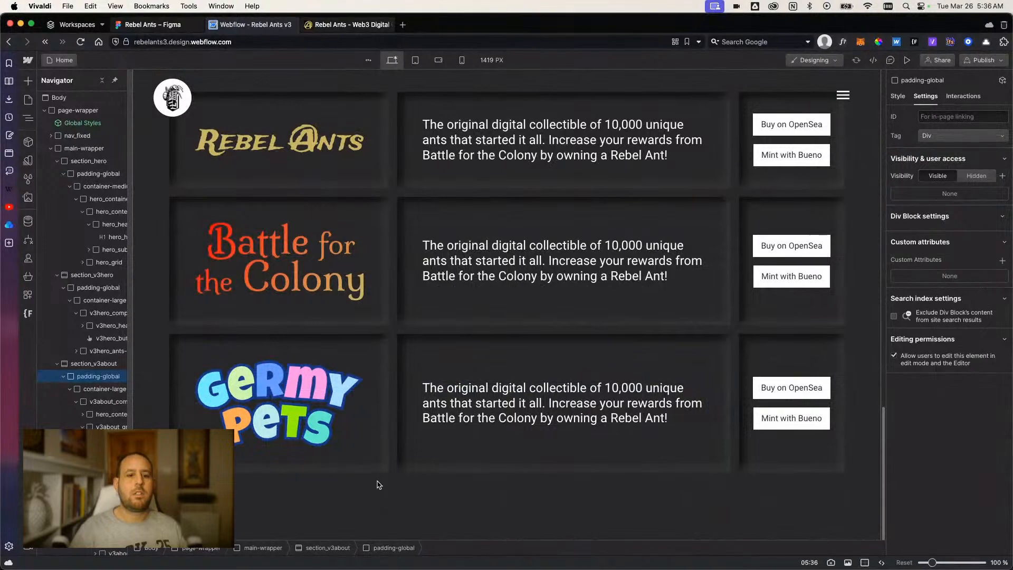
scroll(377, 481, up, 2)
scroll(441, 475, down, 1)
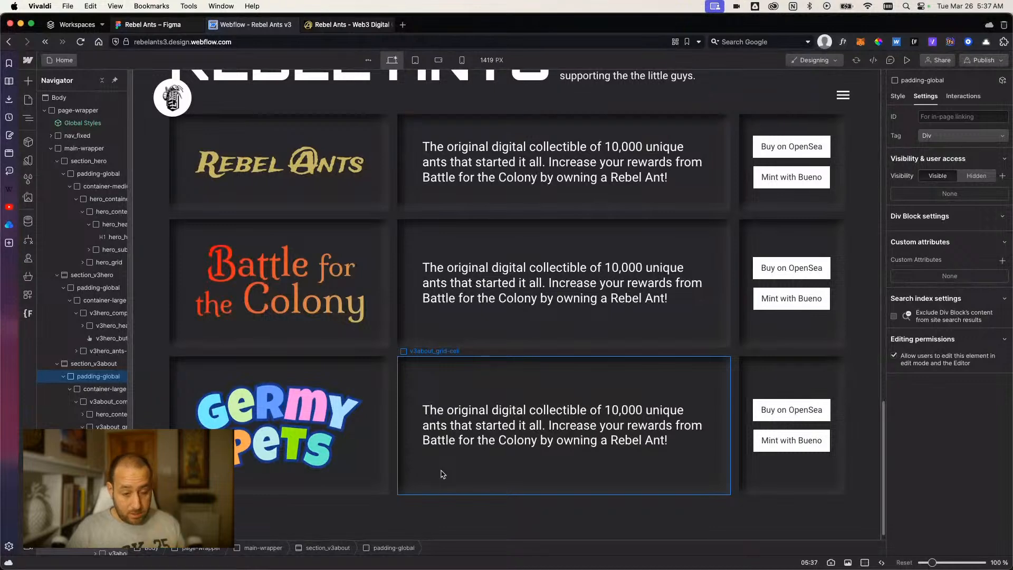
click(354, 312)
scroll(355, 313, up, 2)
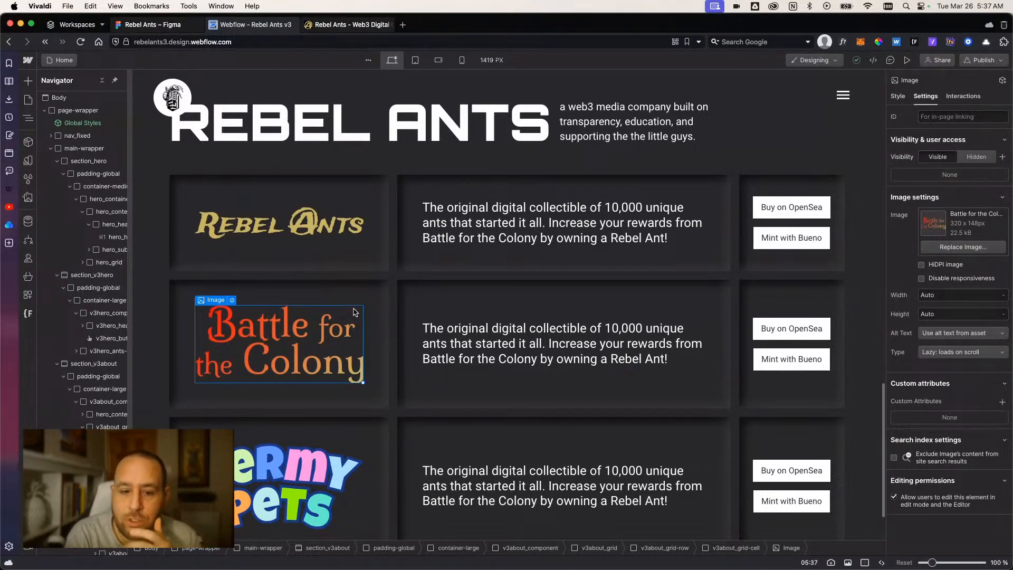
scroll(364, 274, up, 2)
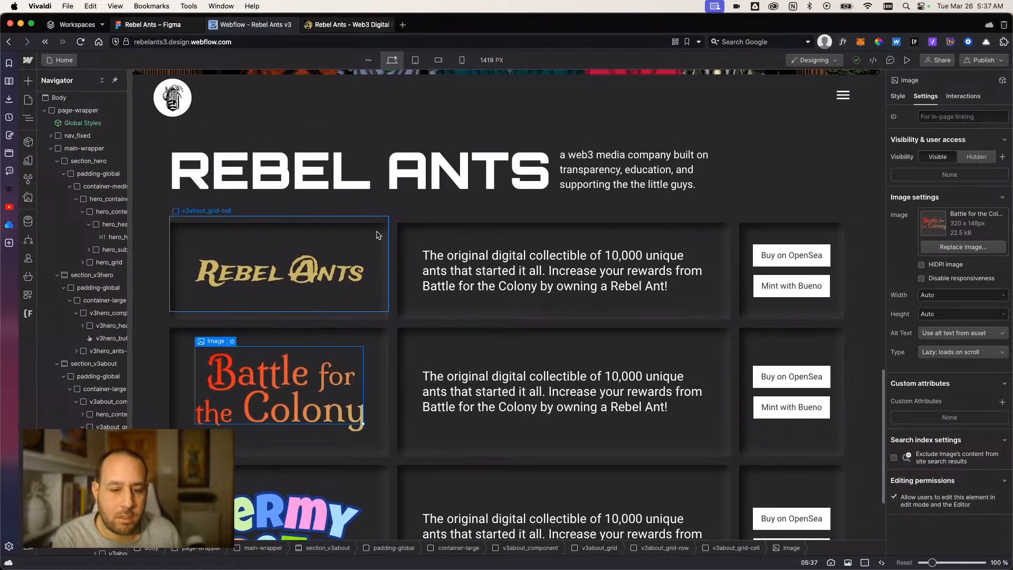
scroll(376, 235, up, 8)
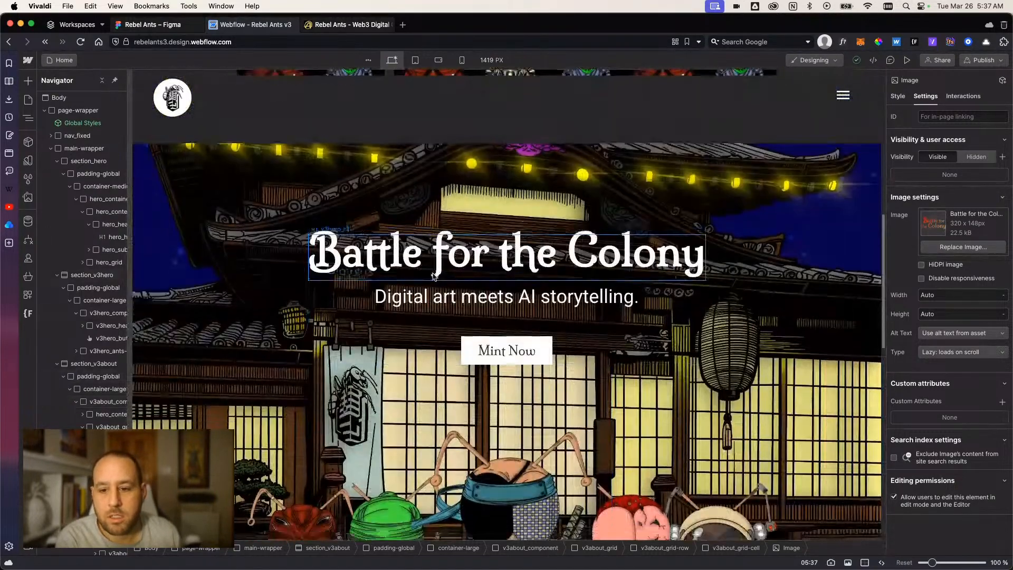
scroll(434, 276, down, 5)
scroll(434, 275, up, 1)
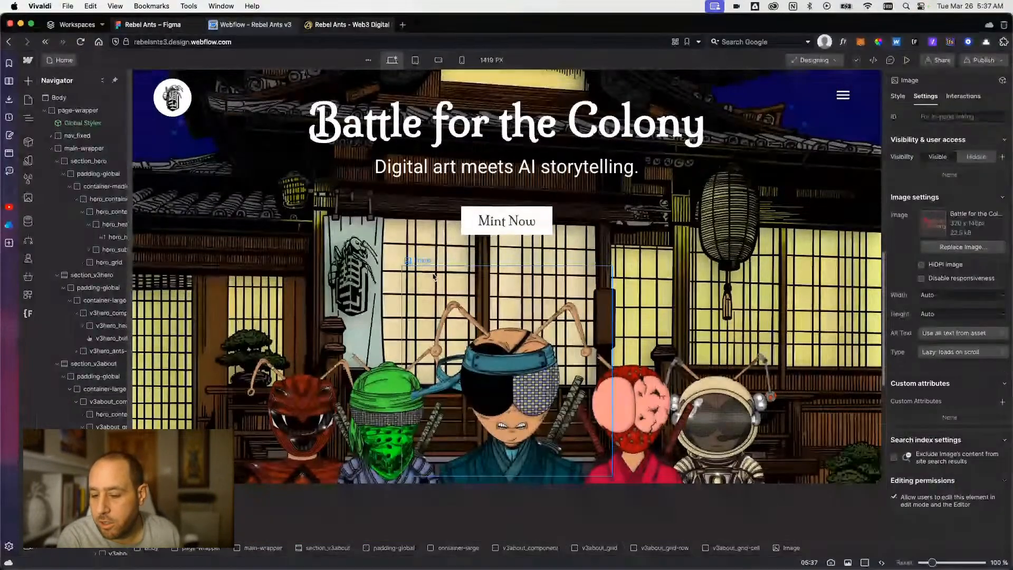
scroll(434, 275, up, 1)
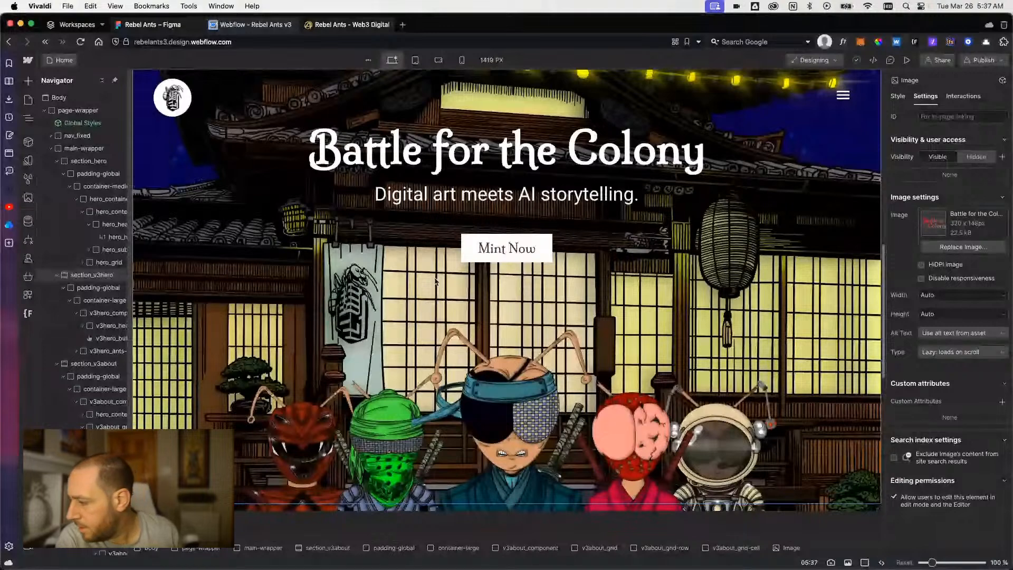
scroll(436, 281, down, 1)
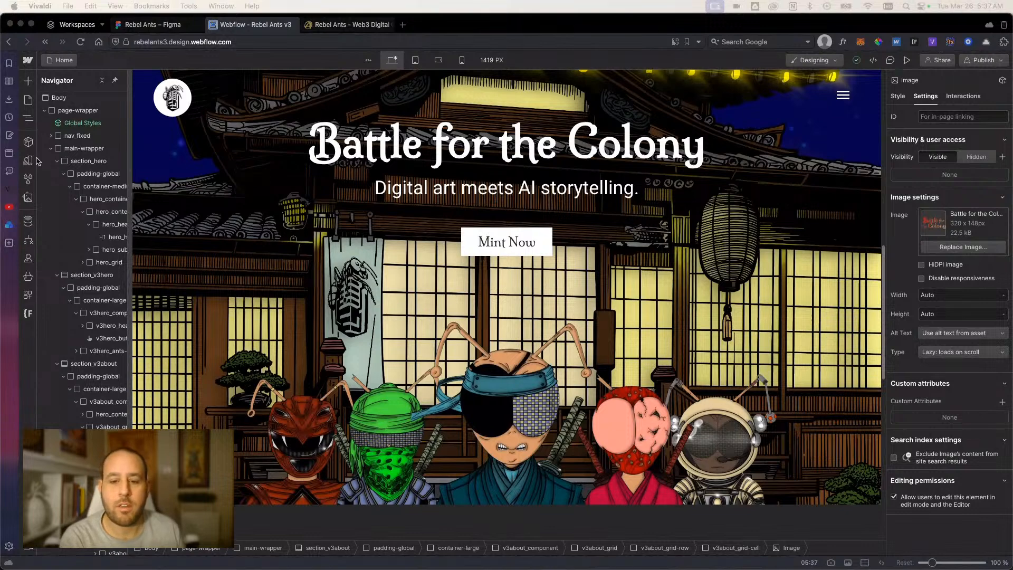
scroll(398, 253, down, 10)
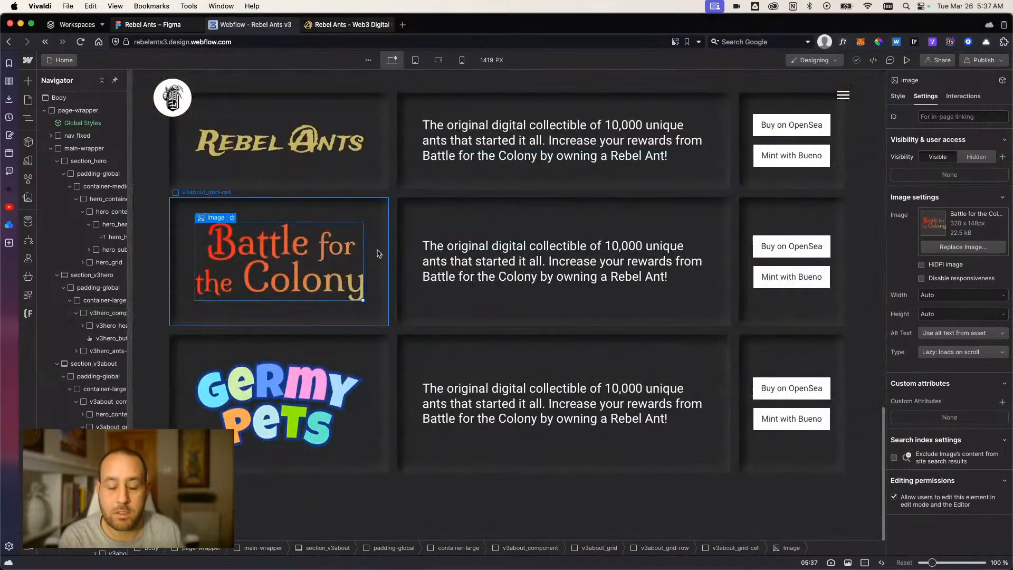
Examine the three logo rows of the about section and the style settings of their v3about_grid-cell logo cells.
scroll(398, 264, up, 2)
scroll(398, 263, down, 1)
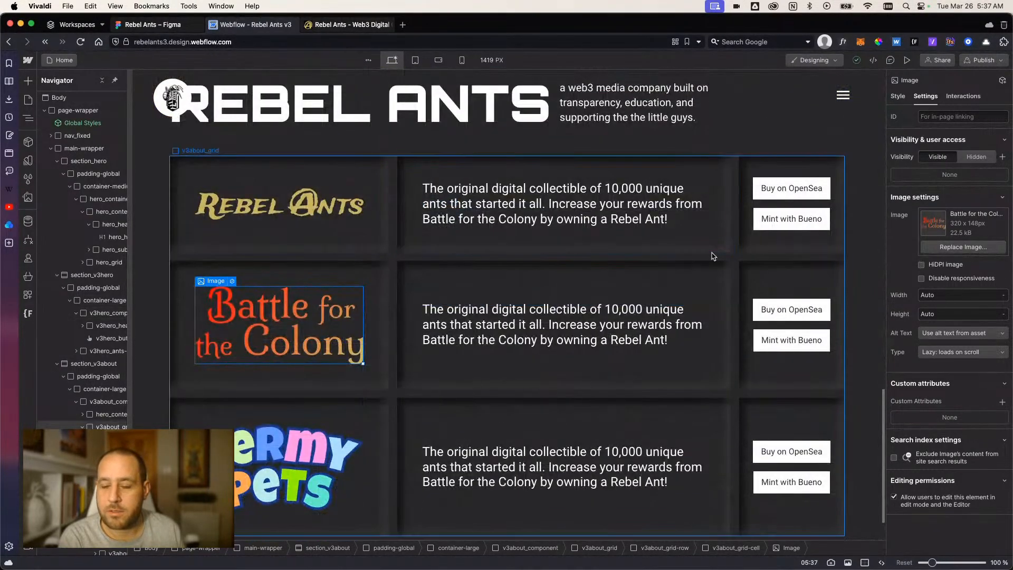
scroll(482, 238, up, 3)
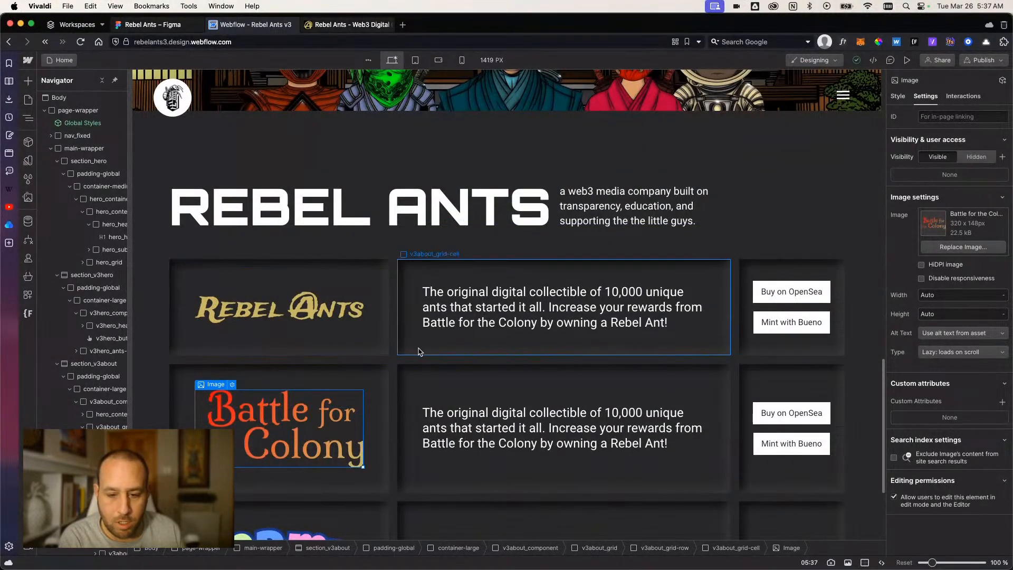
scroll(417, 338, down, 3)
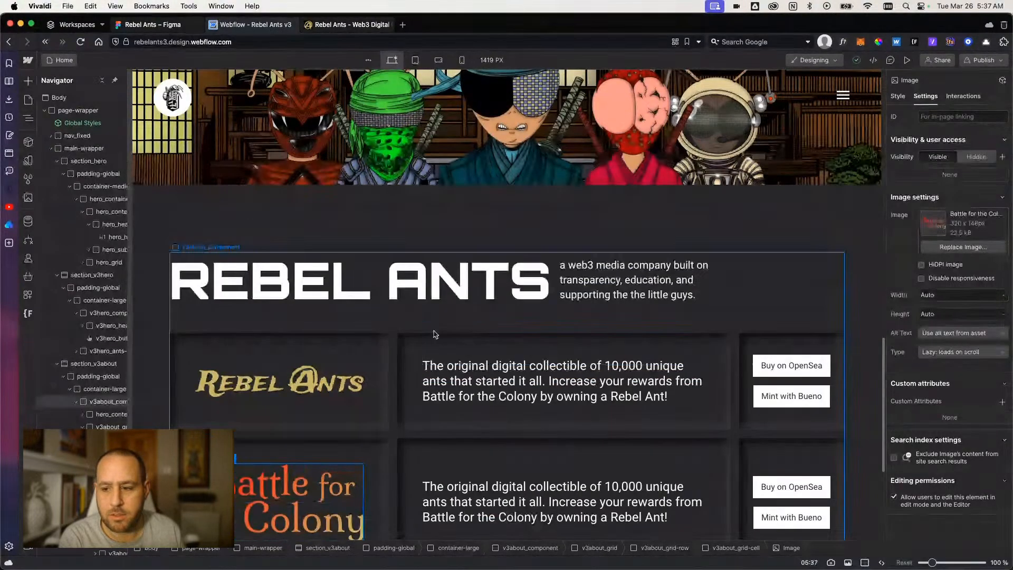
scroll(414, 321, down, 2)
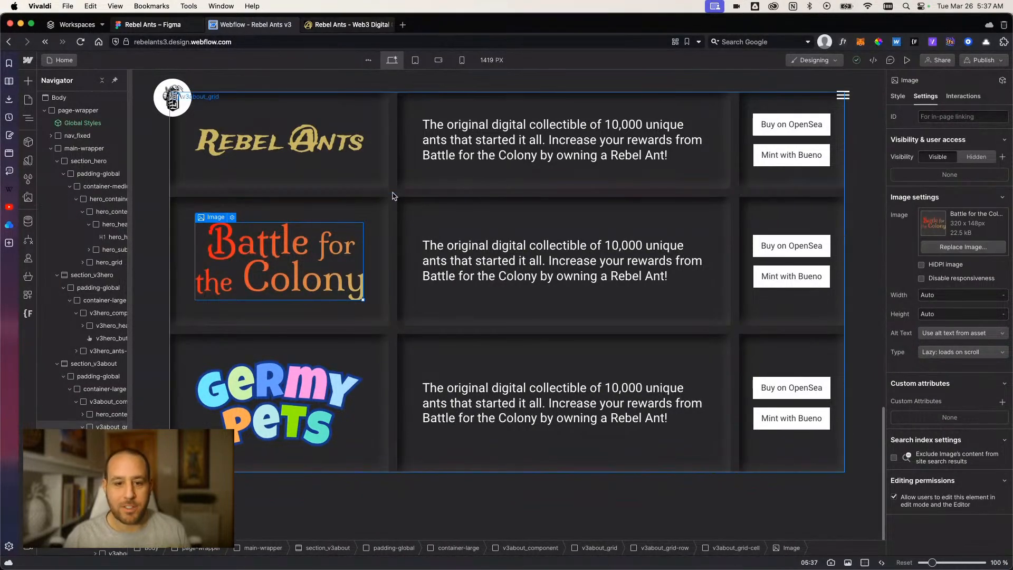
click(298, 406)
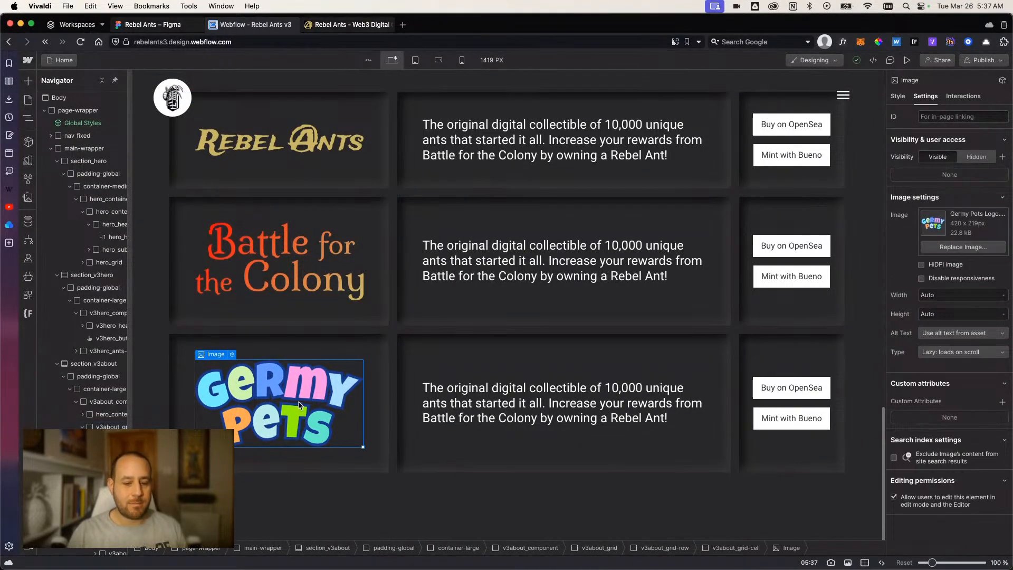
click(380, 176)
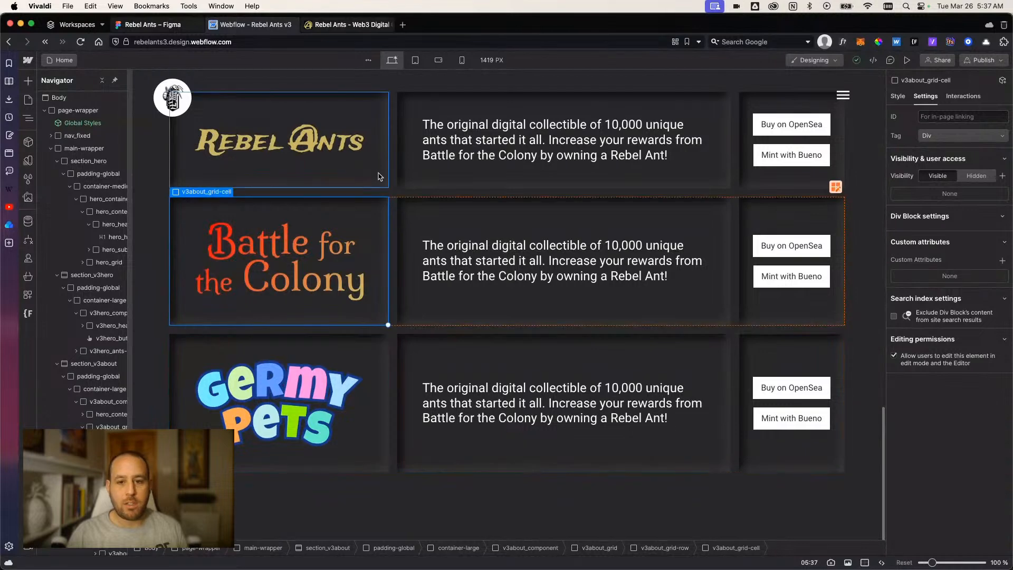
click(898, 96)
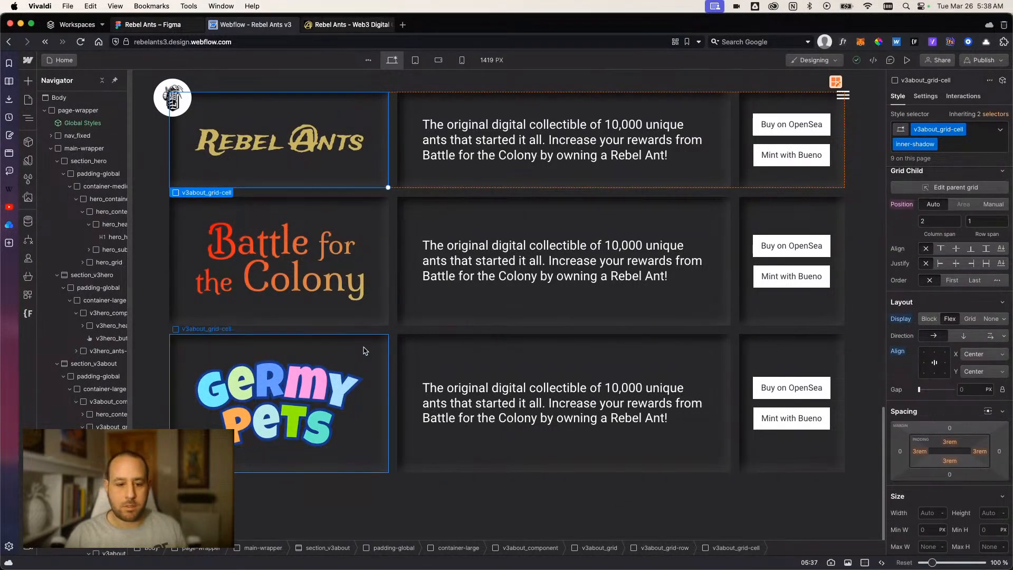
click(362, 413)
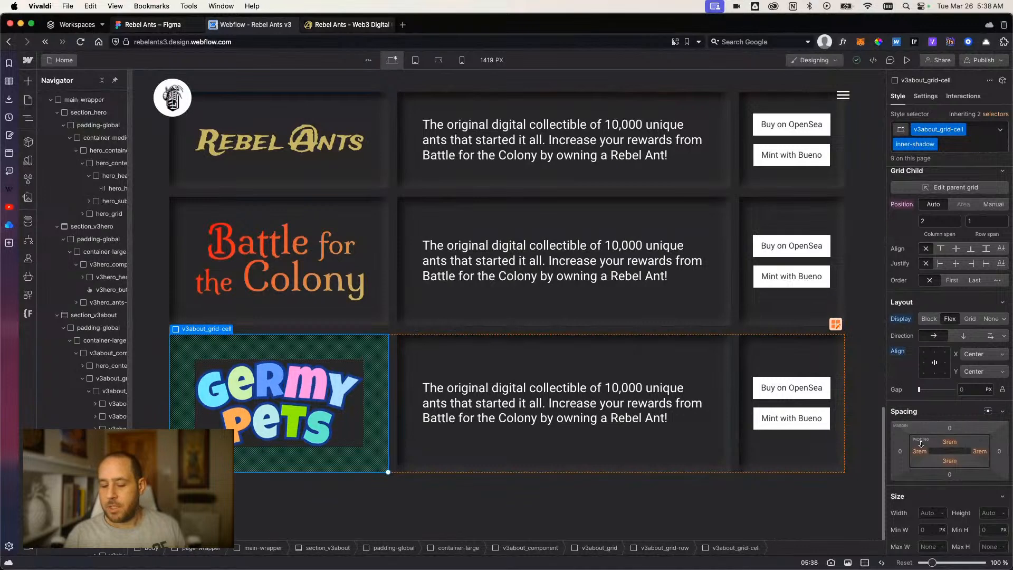
Give the Rebel Ants logo image in the first row a new class named v3about_image.
click(280, 401)
scroll(280, 258, up, 5)
click(282, 363)
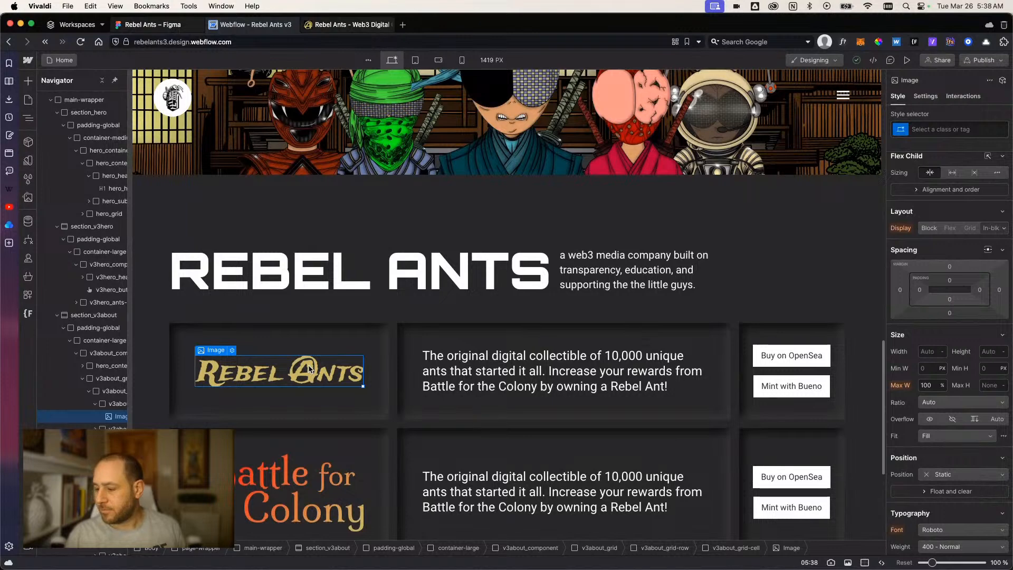
scroll(309, 369, down, 1)
click(955, 129)
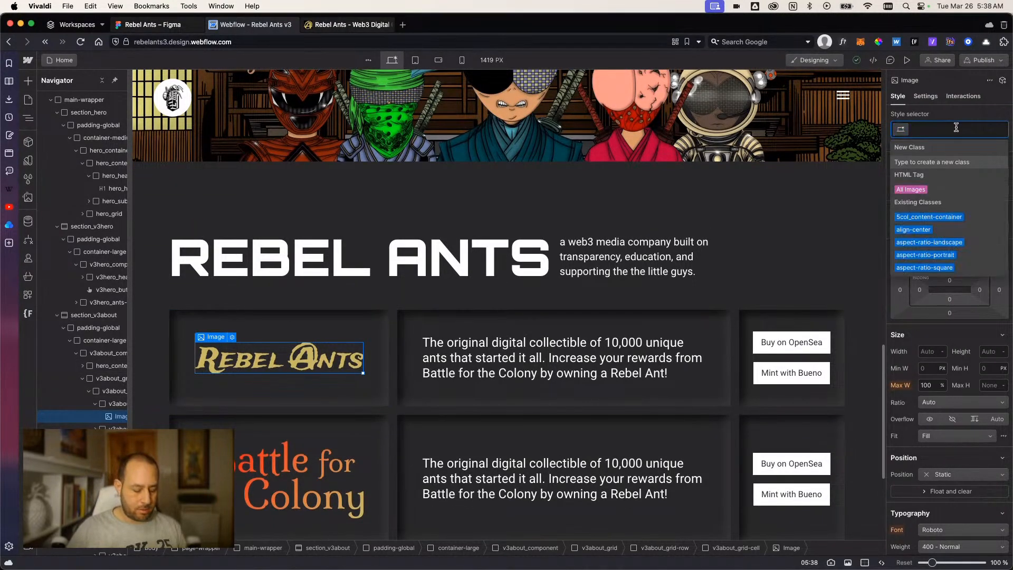
text(v3)
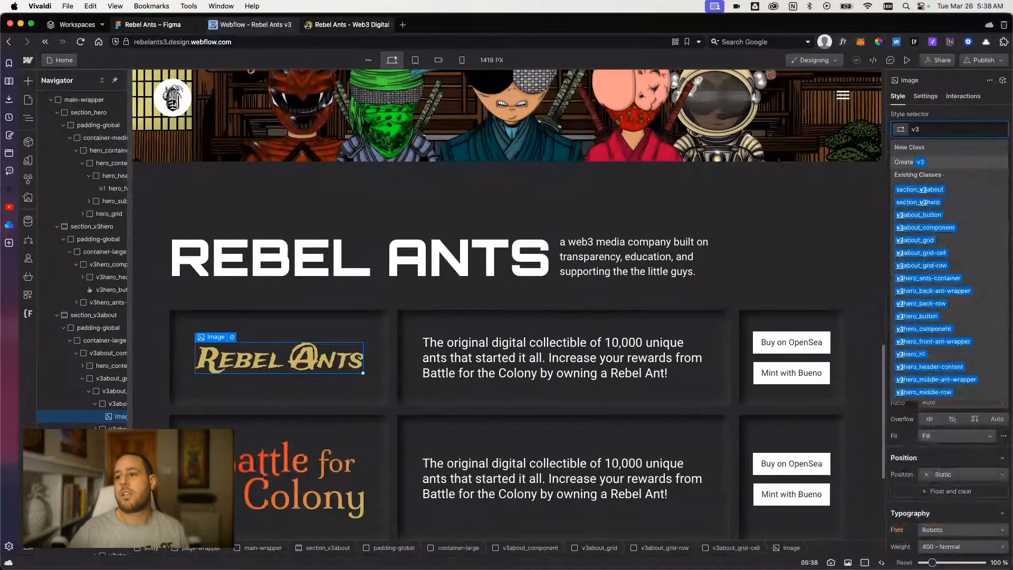
text(about_)
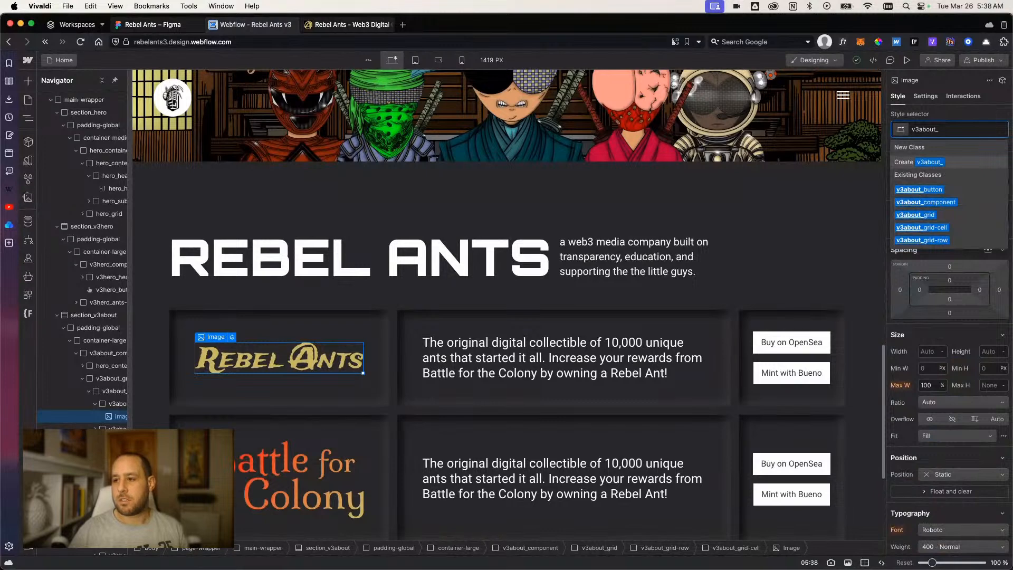
text(image)
key(Return)
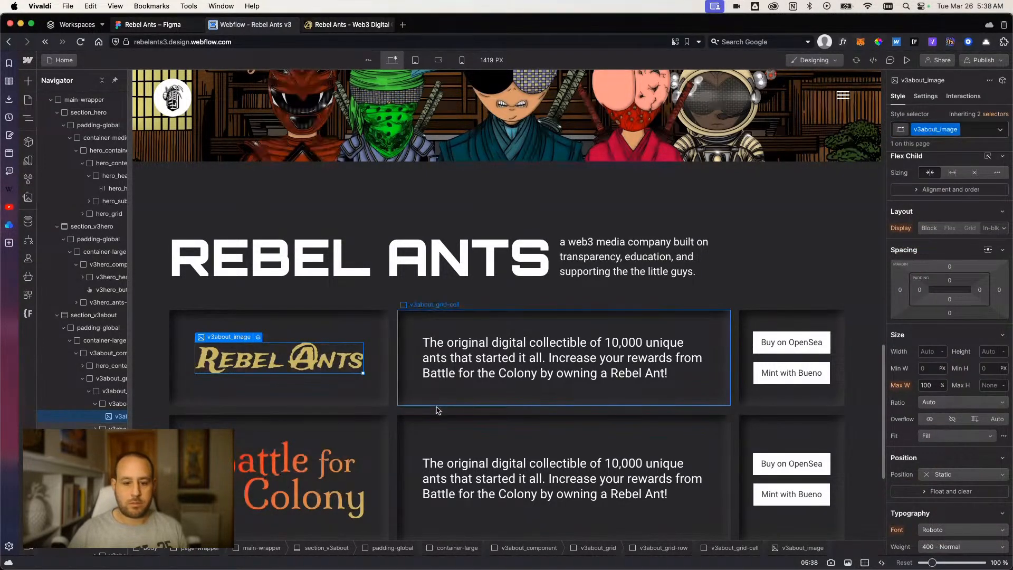
Apply the existing v3about_image class to the Battle for the Colony logo in the second row.
click(323, 474)
click(940, 127)
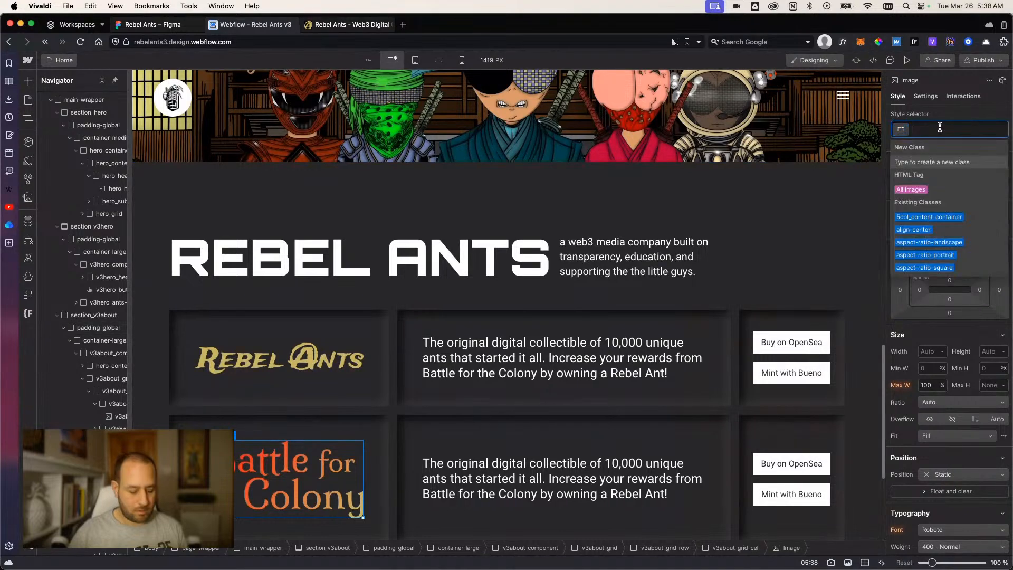
text(v3im)
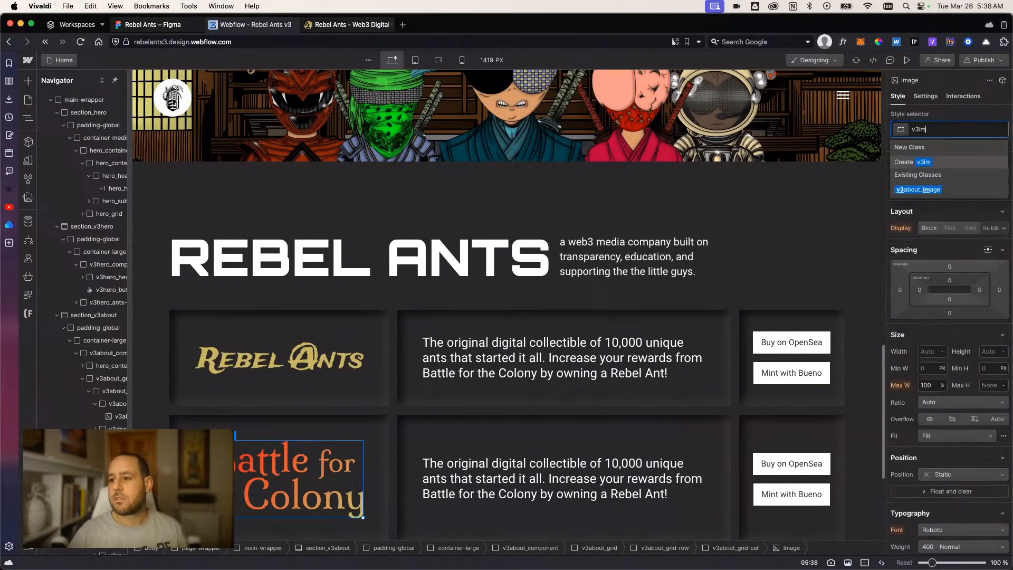
click(943, 191)
Apply the existing v3about_image class to the Germy Pets logo in the third row.
scroll(296, 370, down, 4)
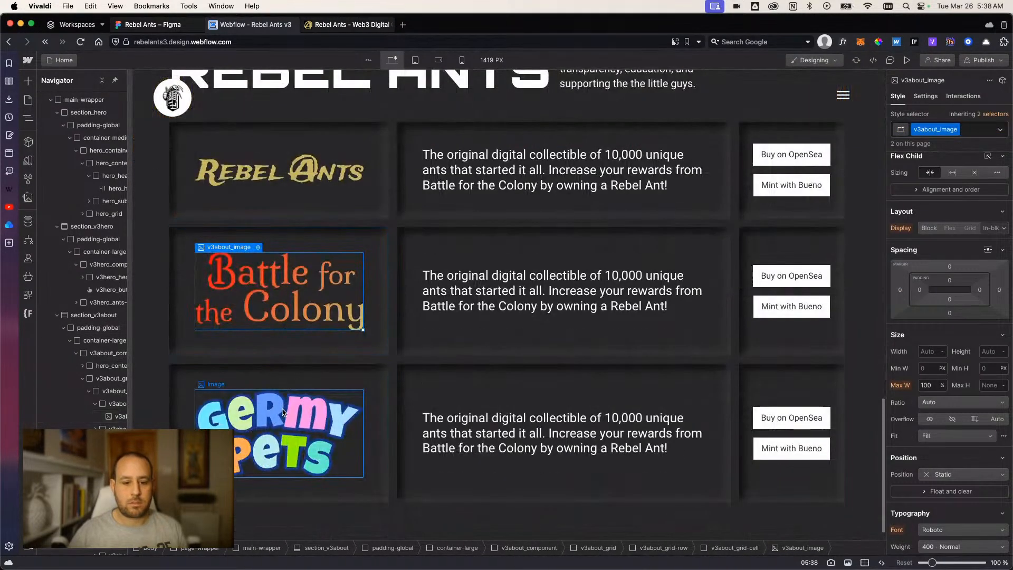
click(284, 414)
click(936, 131)
text(v3about)
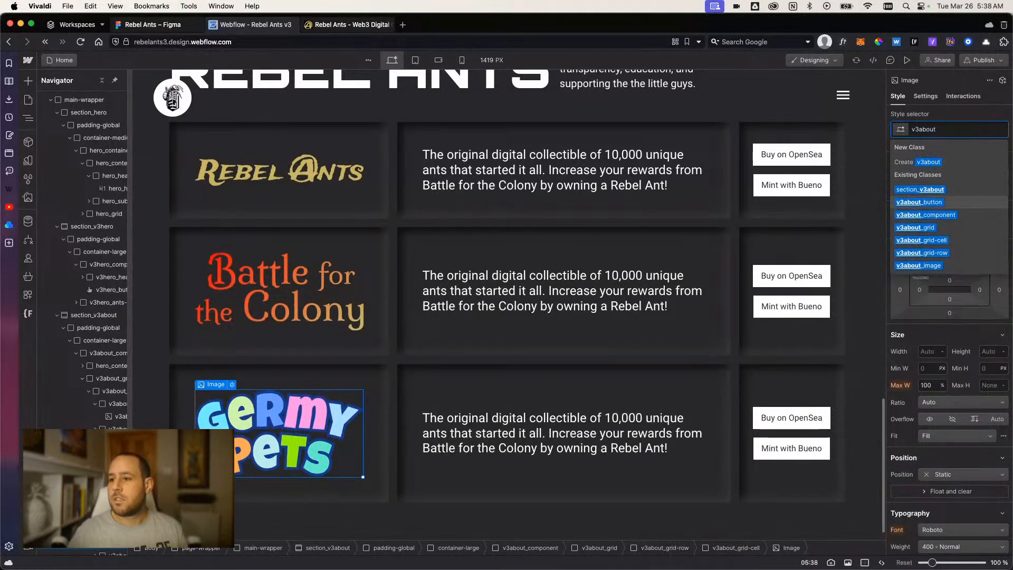
click(929, 266)
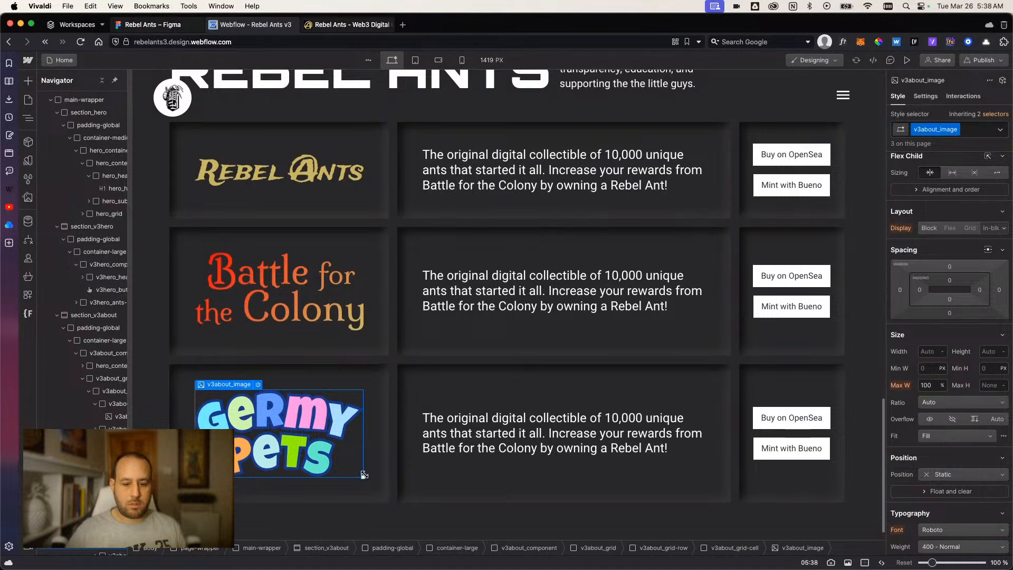
click(383, 437)
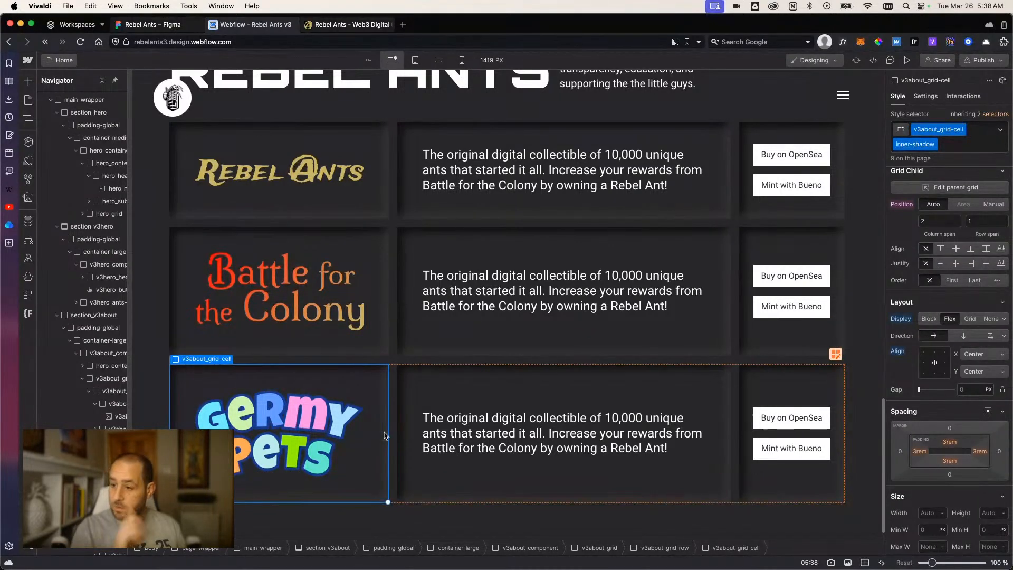
scroll(385, 436, up, 2)
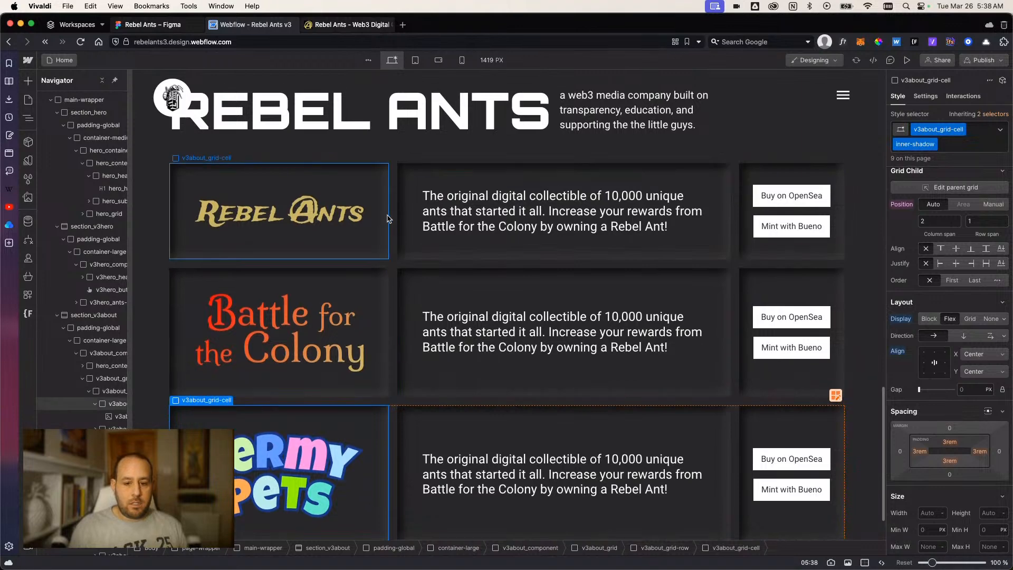
click(352, 256)
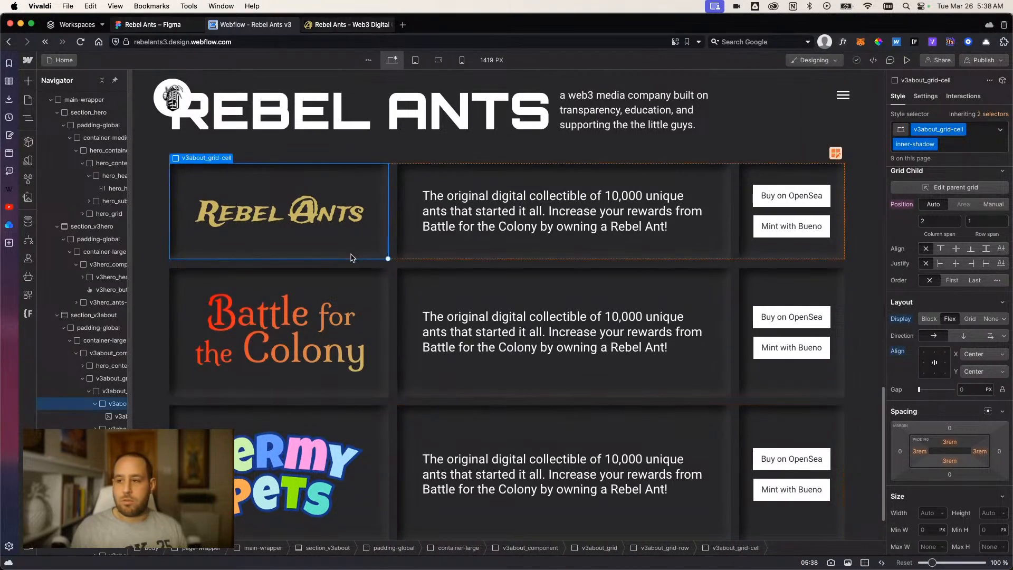
click(366, 287)
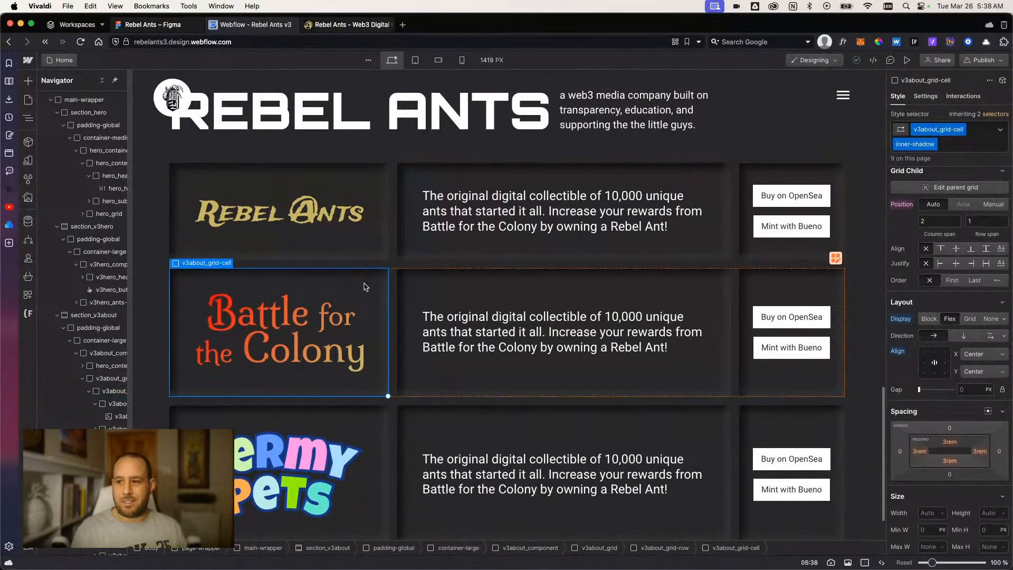
Try a fixed height on the v3about_image class, raising it from 3rem to 6rem, and reset the height.
click(308, 461)
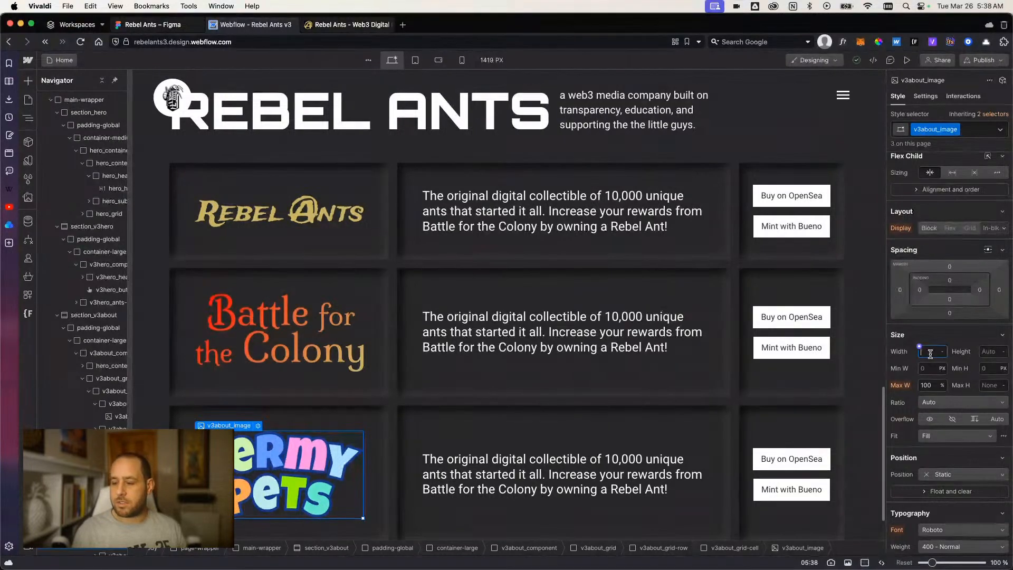
click(991, 350)
text(3)
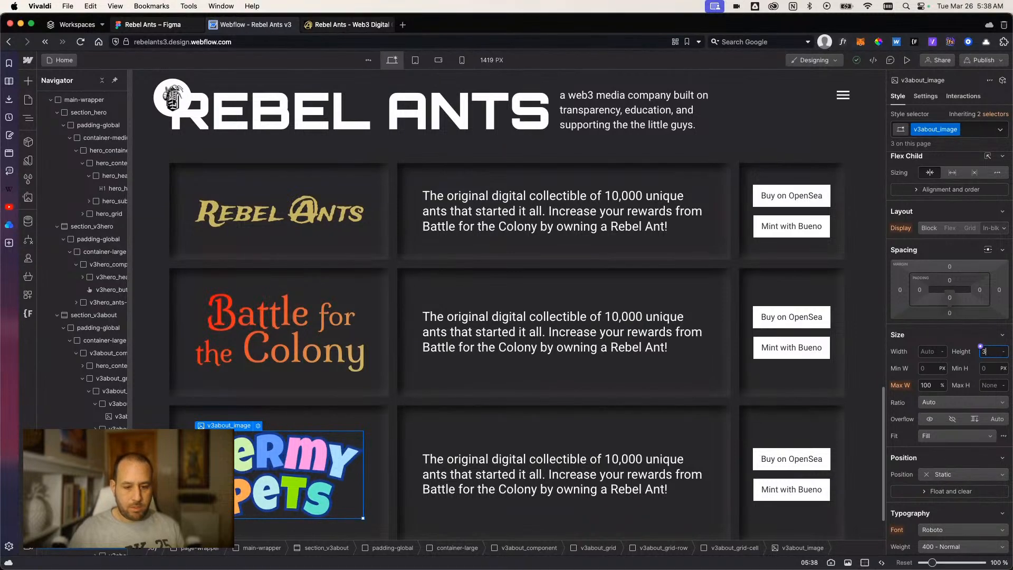
text(rem)
key(Return)
key(Up)
key(Up)
key(Up)
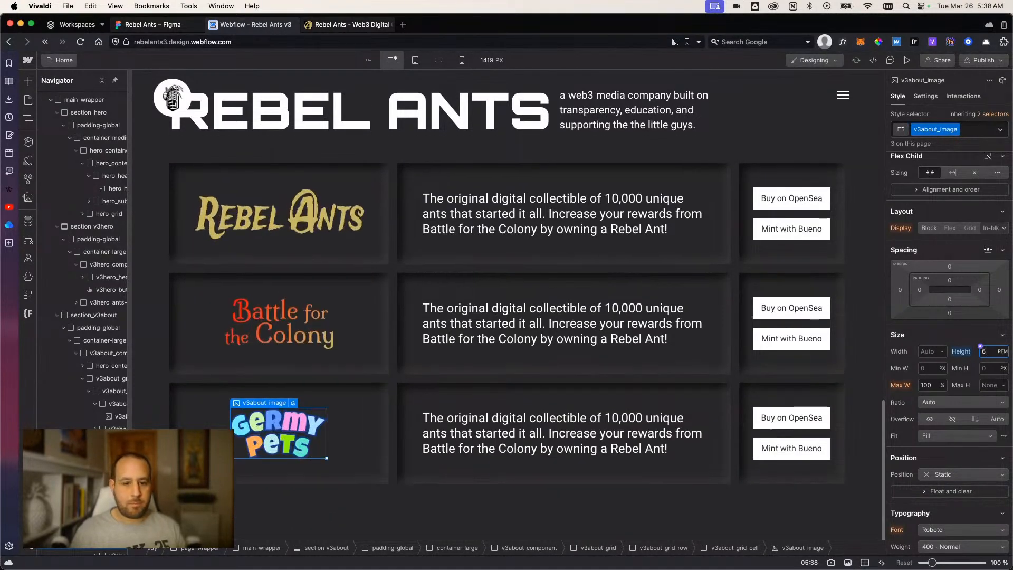
click(961, 351)
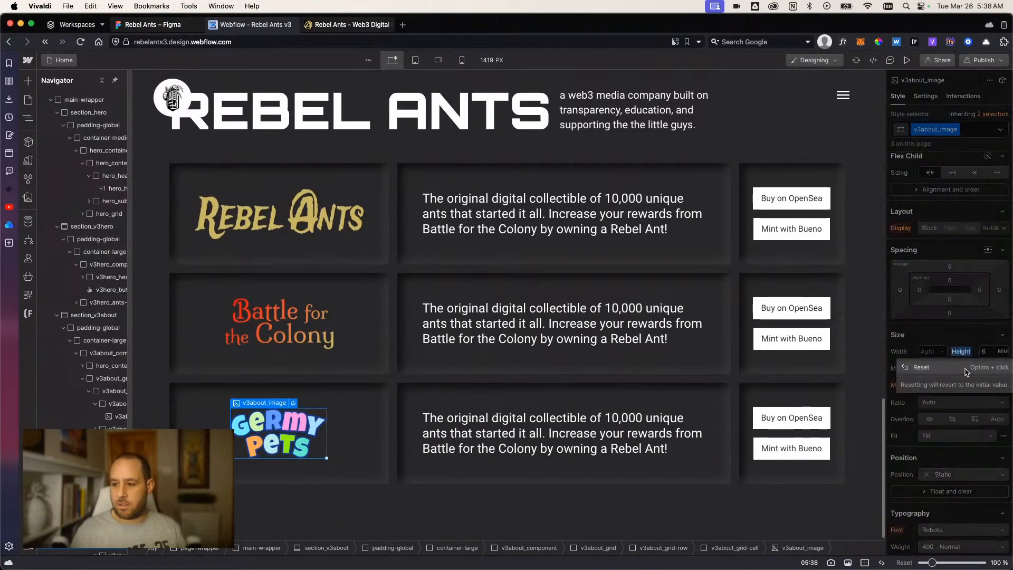
click(967, 373)
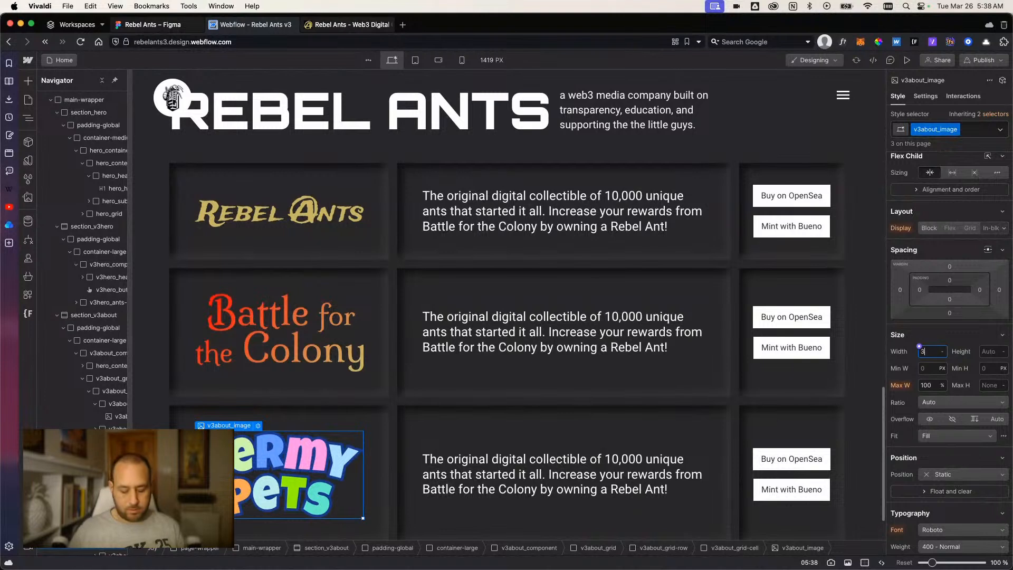
Set the width of the v3about_image class to 12rem so all three logos share it.
text(3rem)
key(Return)
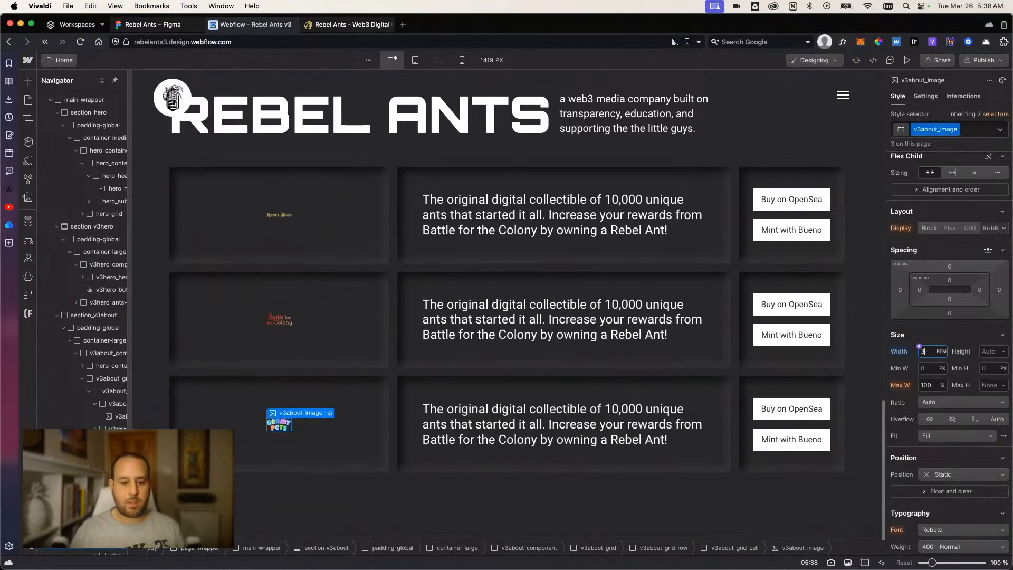
key(Up)
key(Up)
key(Up)
key(Up)
key(Up)
key(Up)
key(Up)
key(Up)
key(Up)
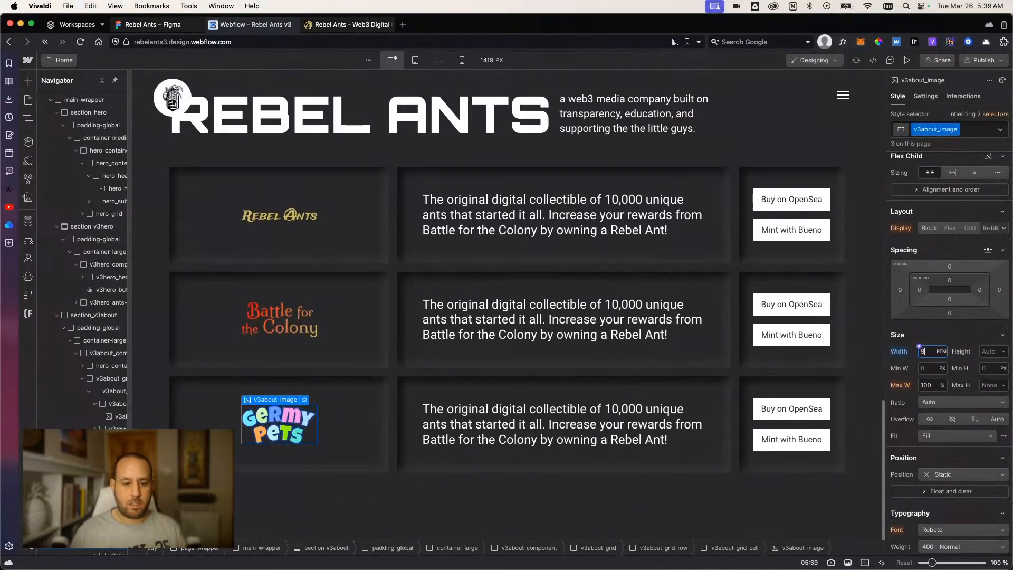
key(Up)
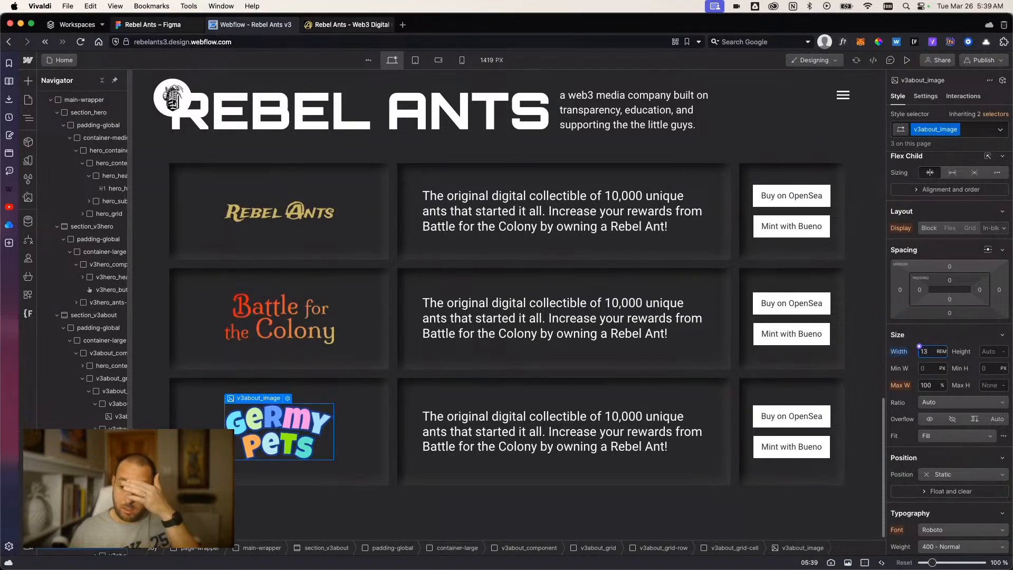
key(Up)
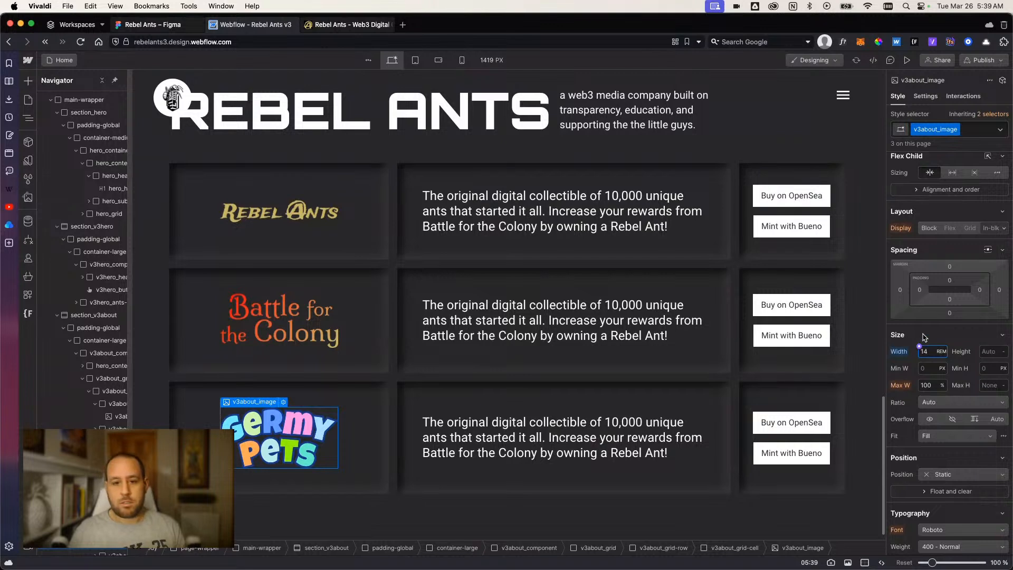
key(Down)
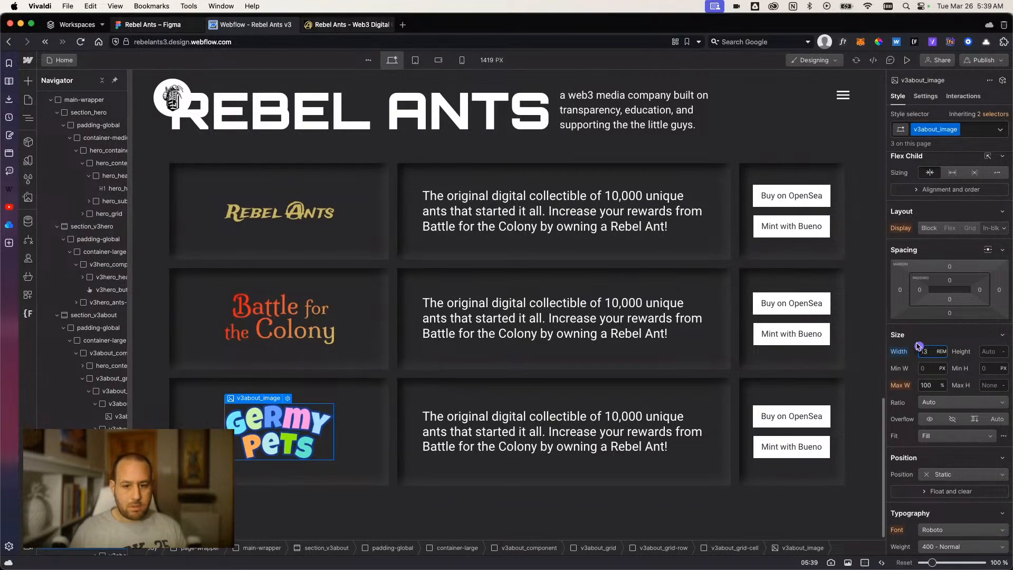
key(Down)
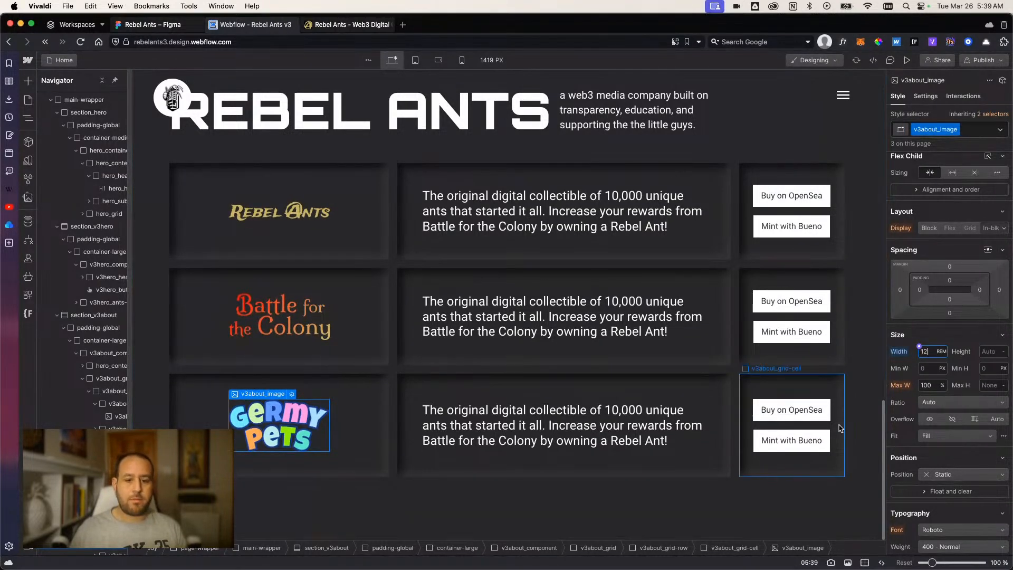
key(Up)
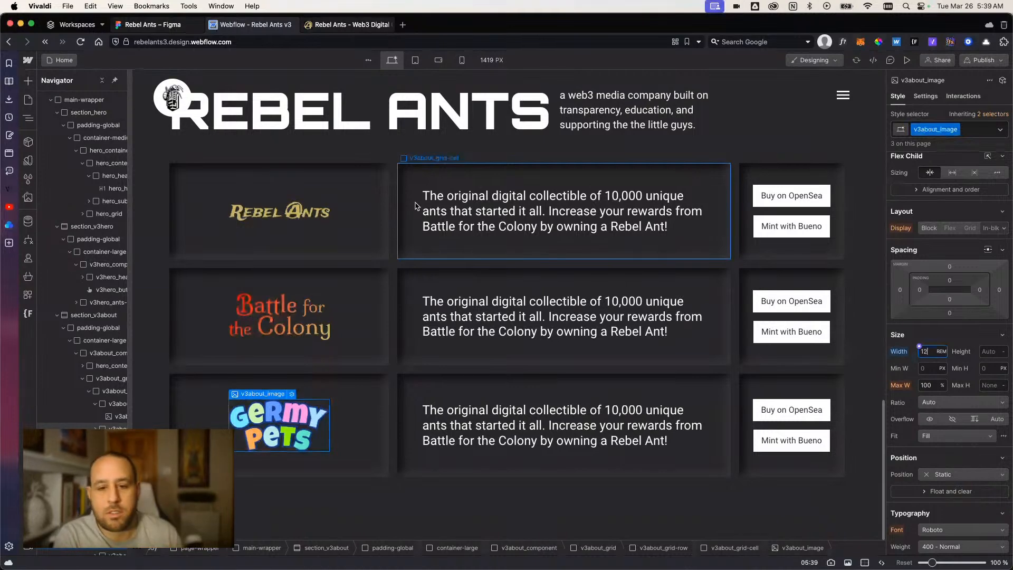
click(371, 221)
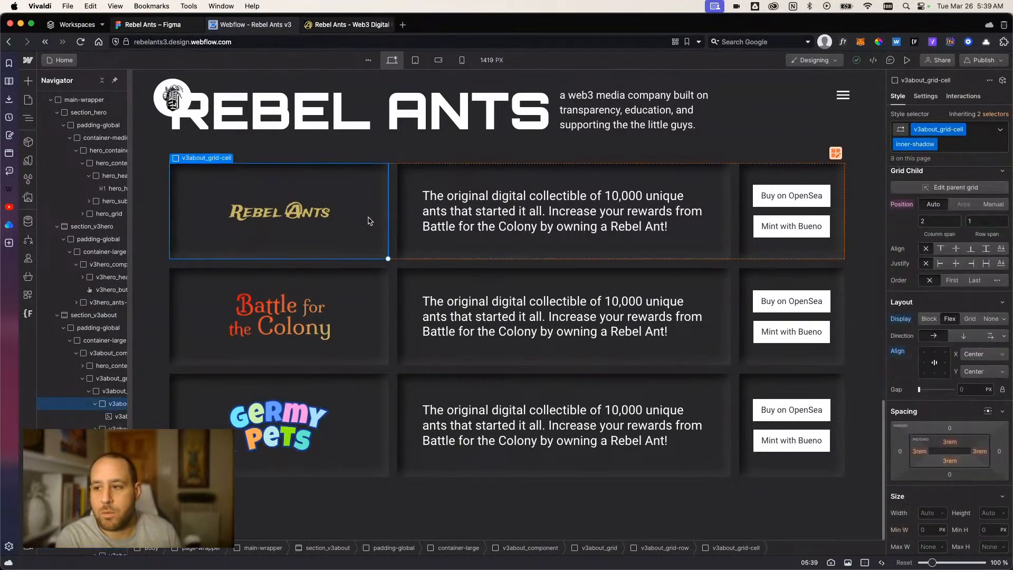
Try shrinking the Rebel Ants logo cell in the first row to a one-column span, and undo it.
click(834, 155)
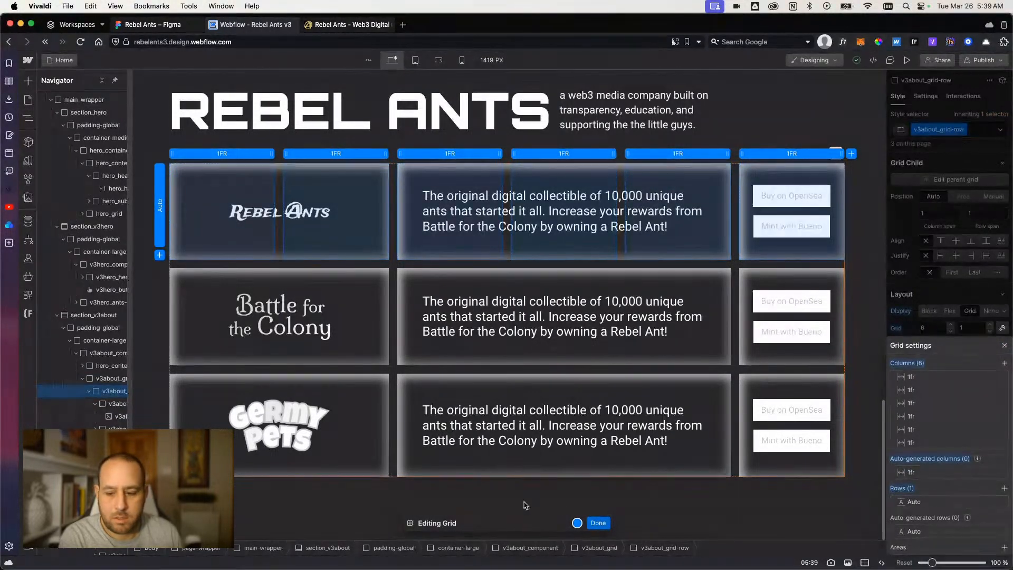
click(598, 523)
click(363, 249)
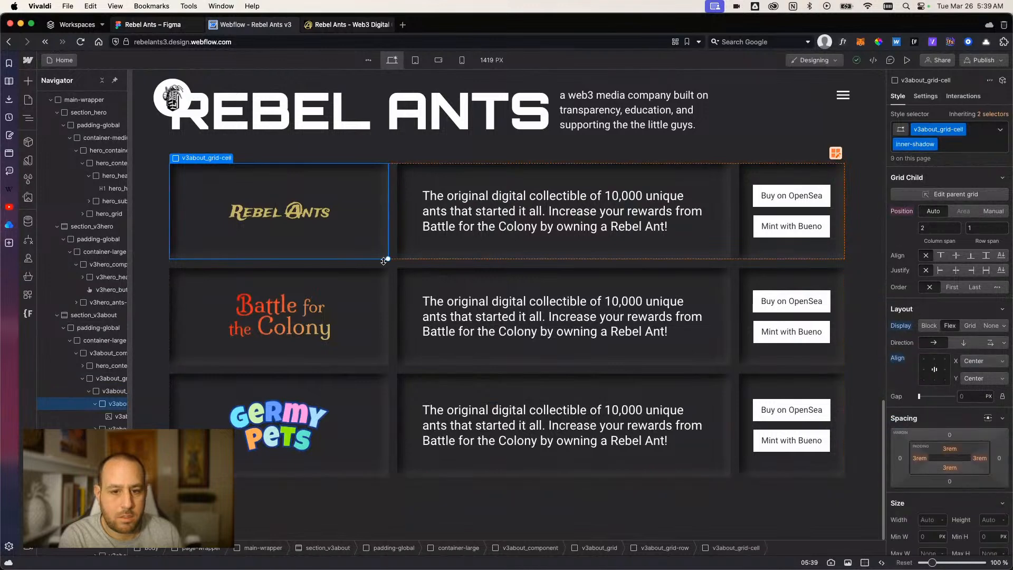
drag(386, 260, 282, 265)
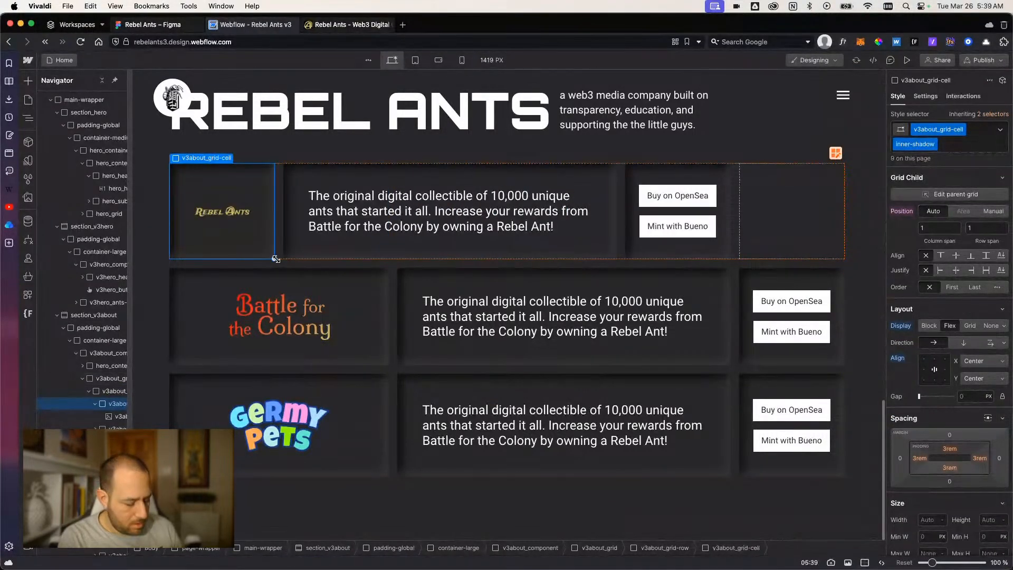
key(super+z)
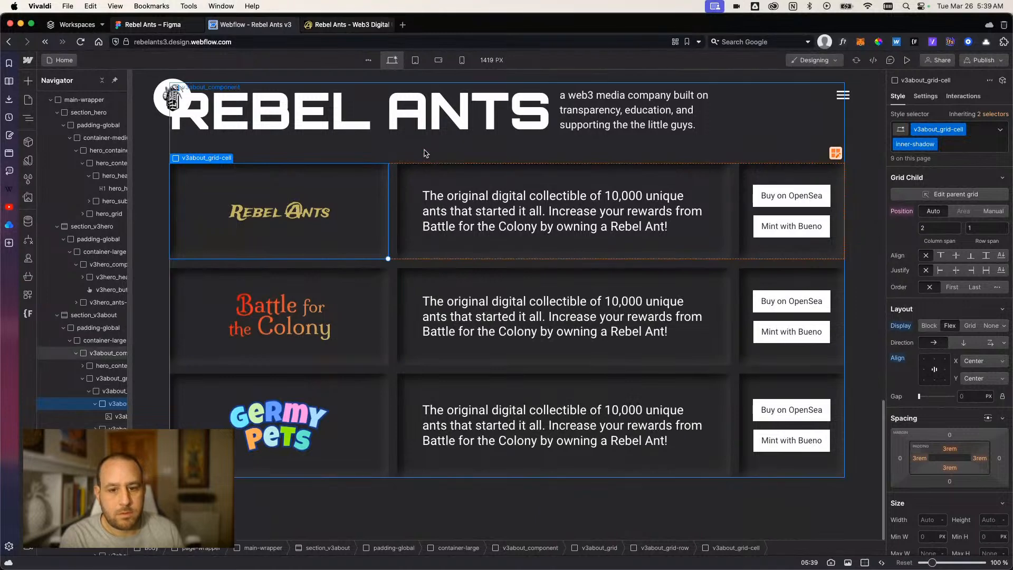
Preview the three-row about section without the editing panels, and return to the design view.
click(426, 153)
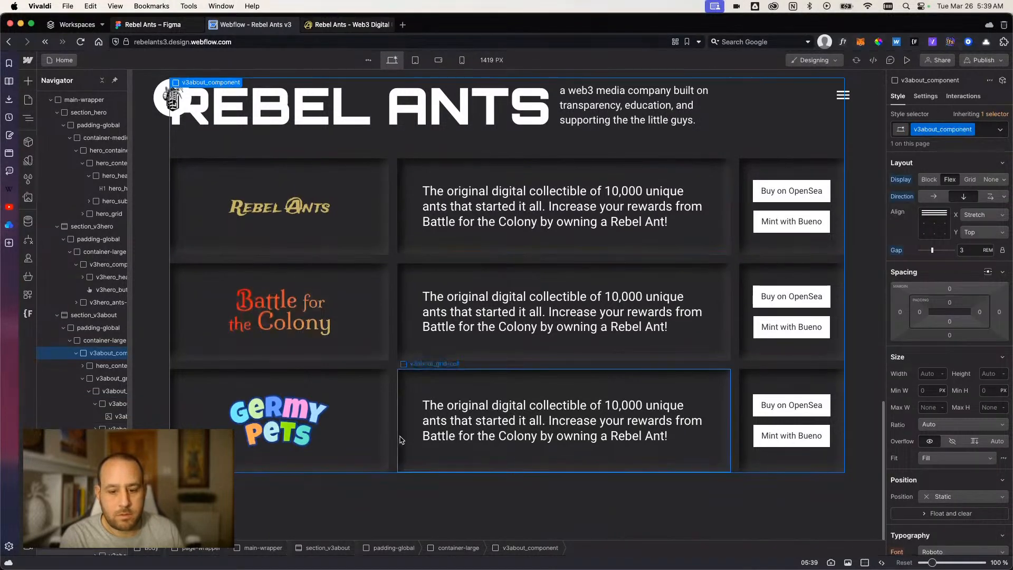
click(420, 508)
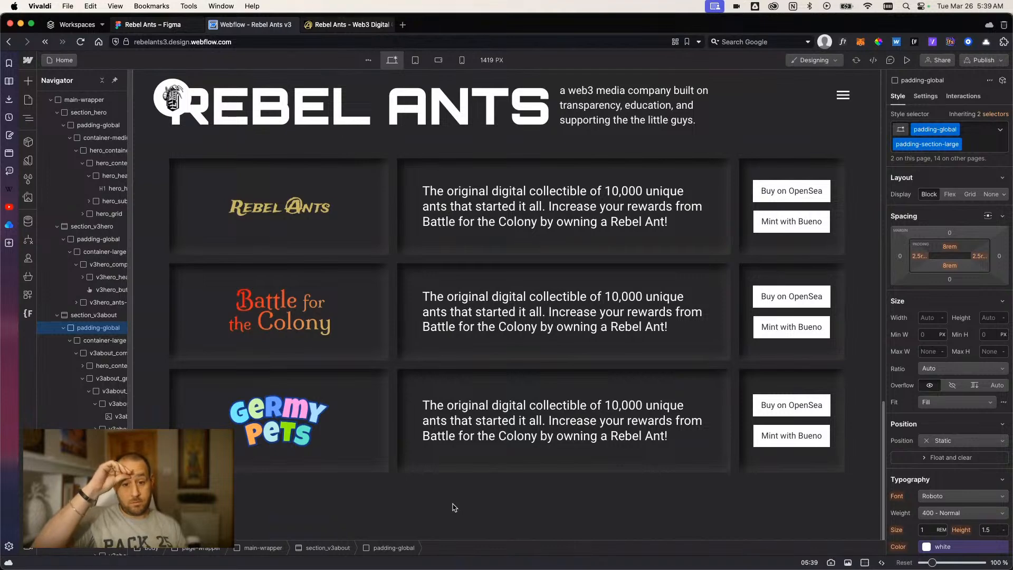
click(907, 60)
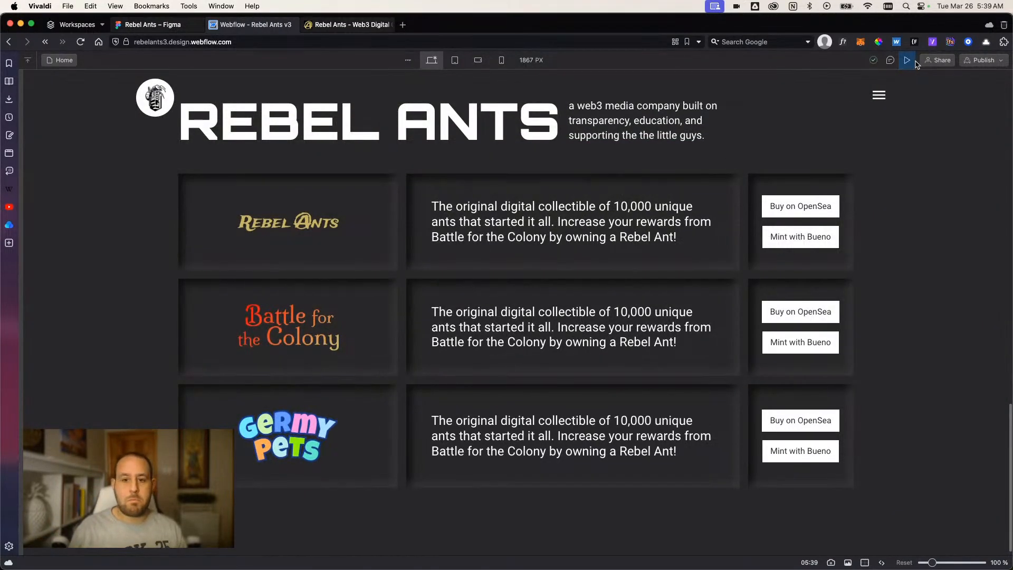
click(908, 61)
Replace the inner-shadow combo class with outer-shadow on the Battle for the Colony logo cell.
click(384, 311)
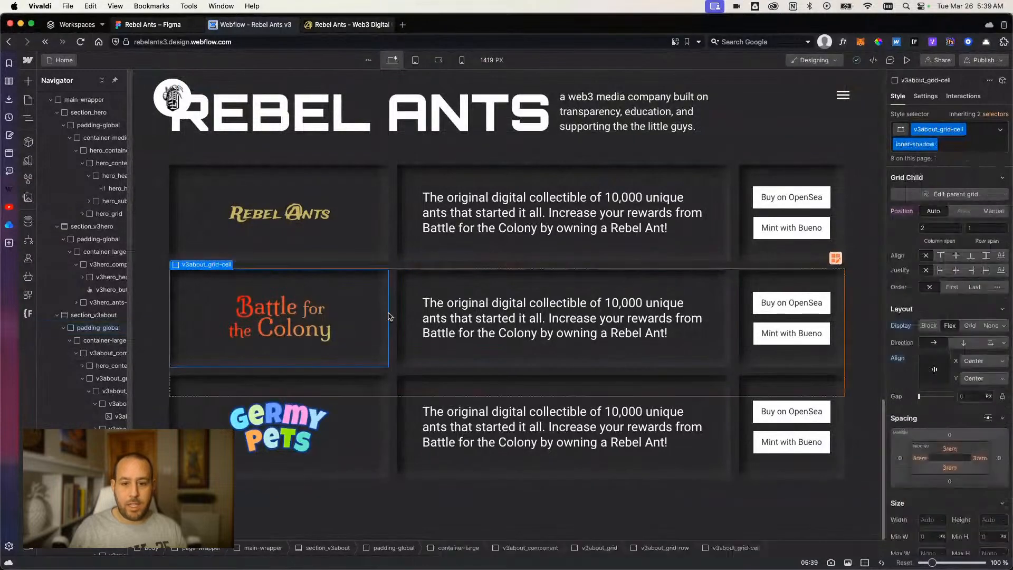
click(960, 144)
key(BackSpace)
text(outer)
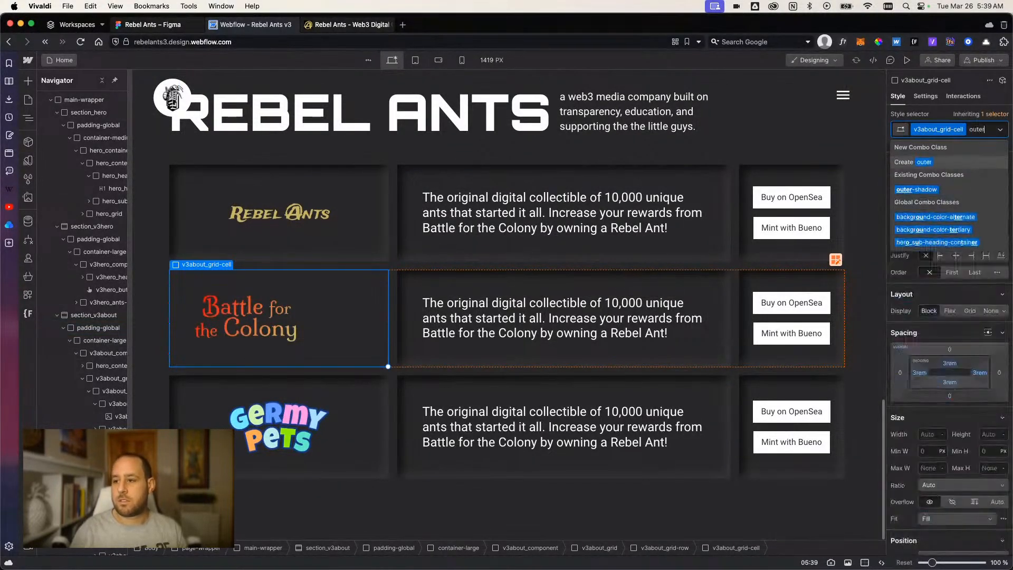
key(Down)
key(Return)
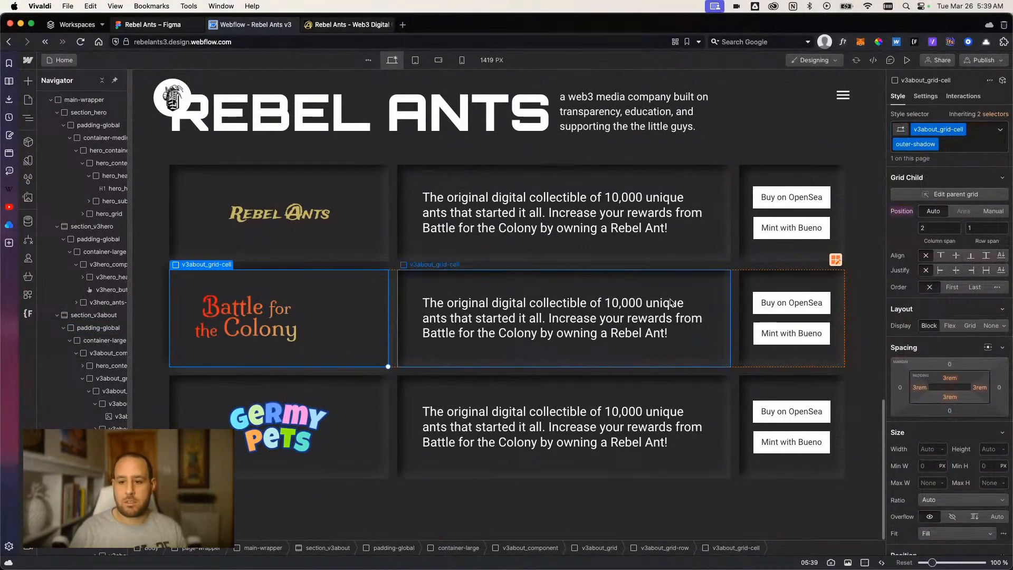
Replace inner-shadow with outer-shadow on the text cell of the Battle for the Colony row.
click(721, 354)
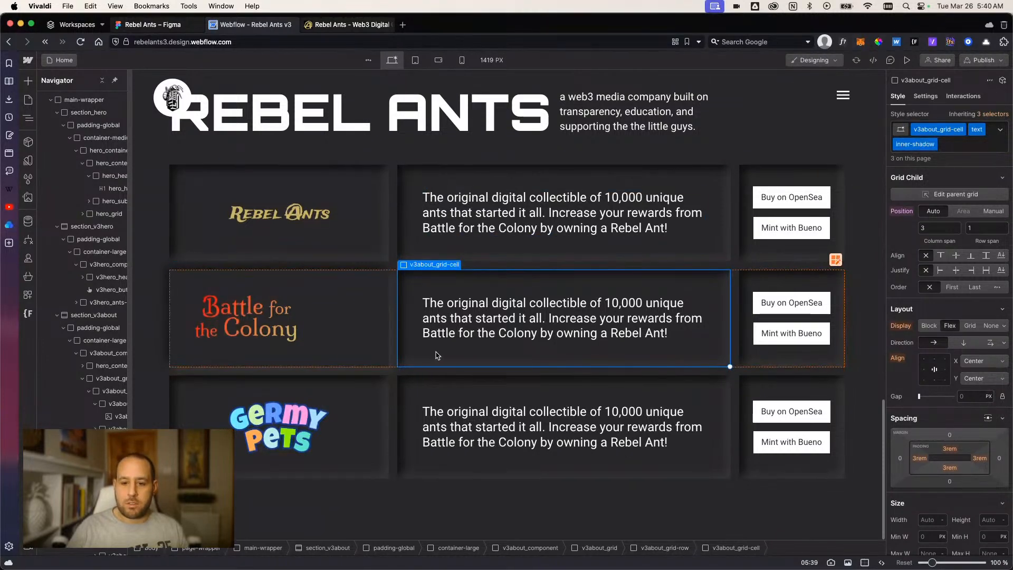
click(960, 148)
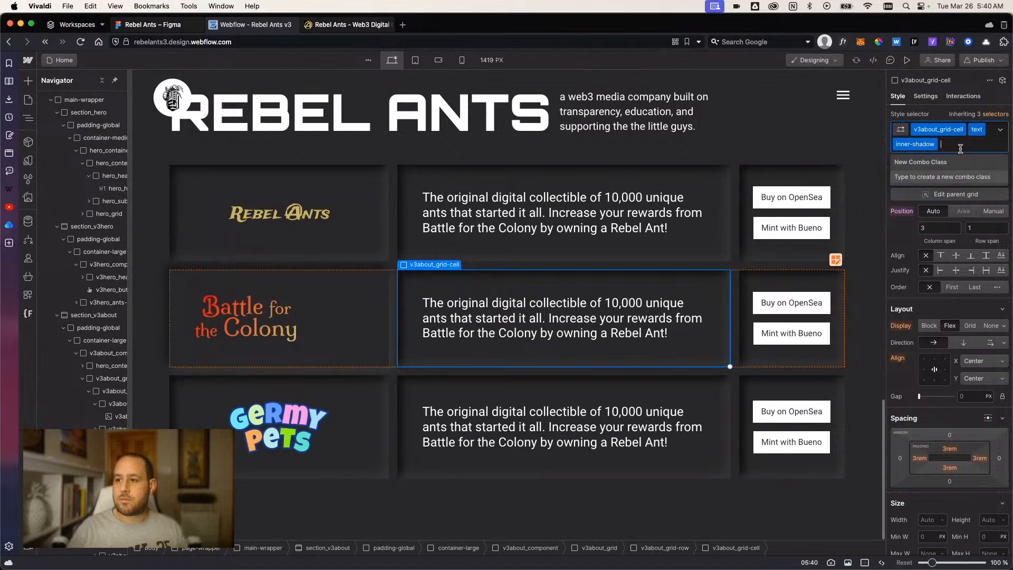
key(BackSpace)
text(outer)
key(Down)
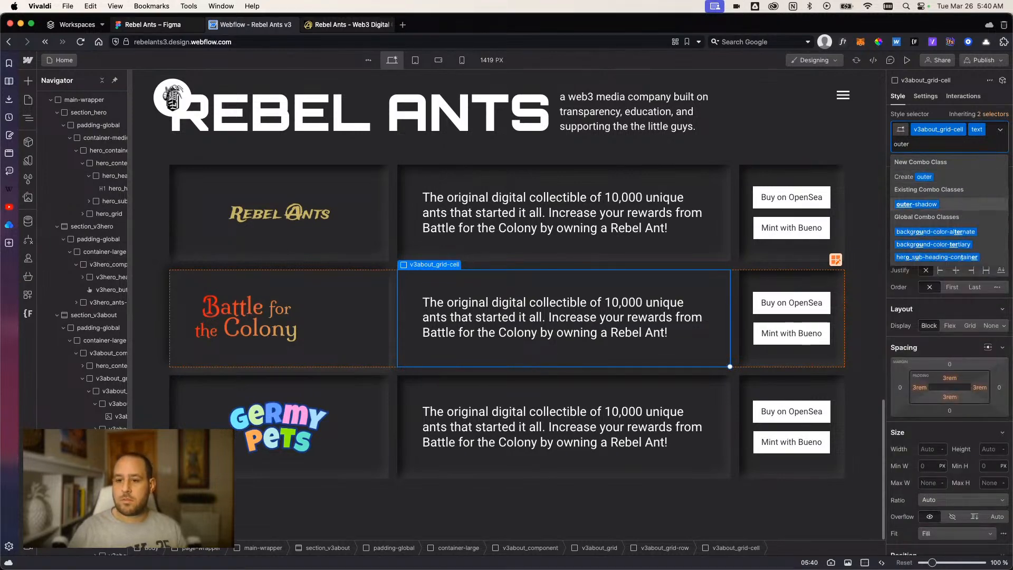
key(Return)
Replace inner-shadow with outer-shadow on the button cell of the Battle for the Colony row.
click(823, 280)
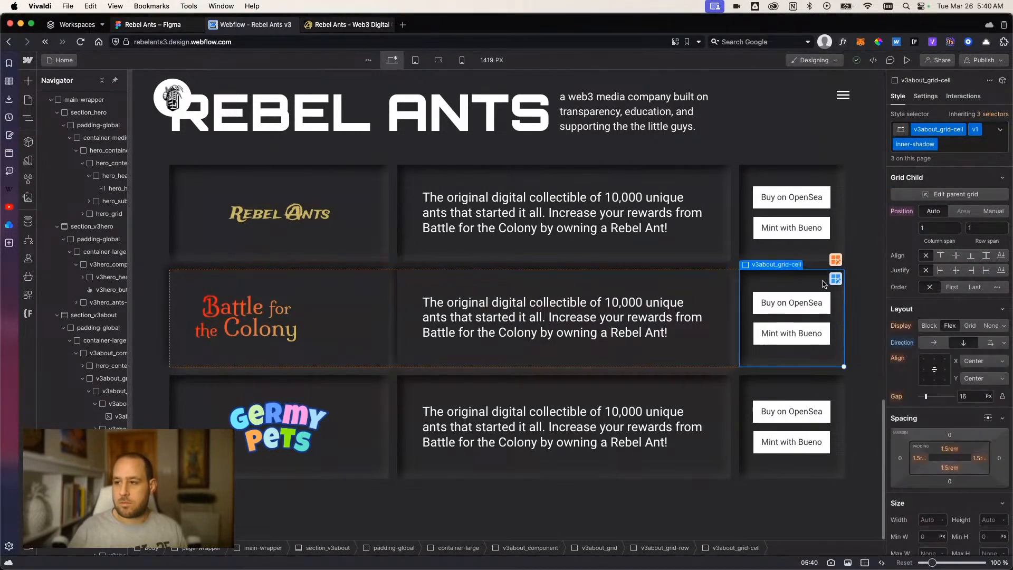
click(952, 148)
key(BackSpace)
text(out)
key(Down)
key(Return)
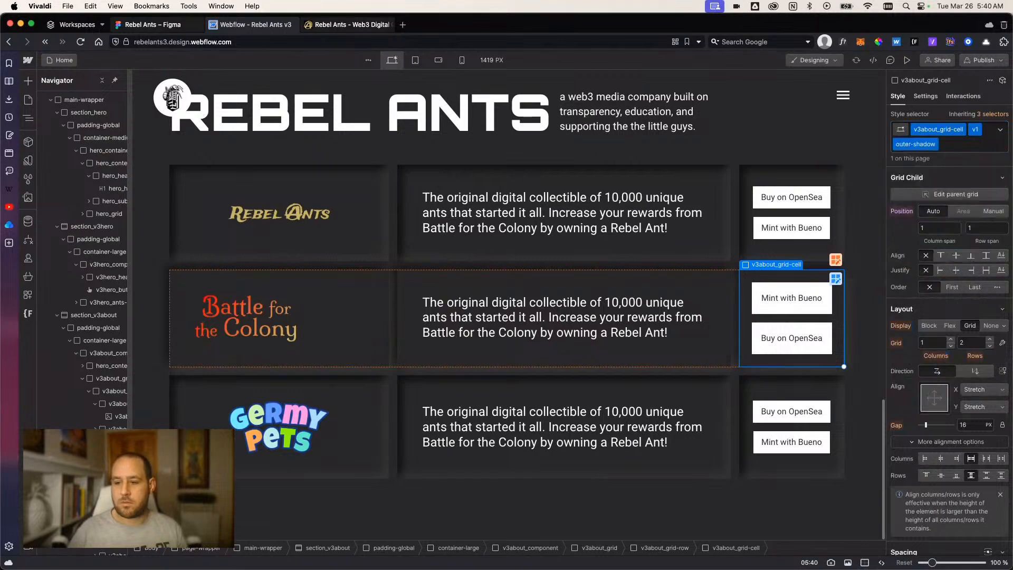
Preview the about section to compare the outer-shadow middle row with the inner-shadow rows, and return to designing.
click(907, 59)
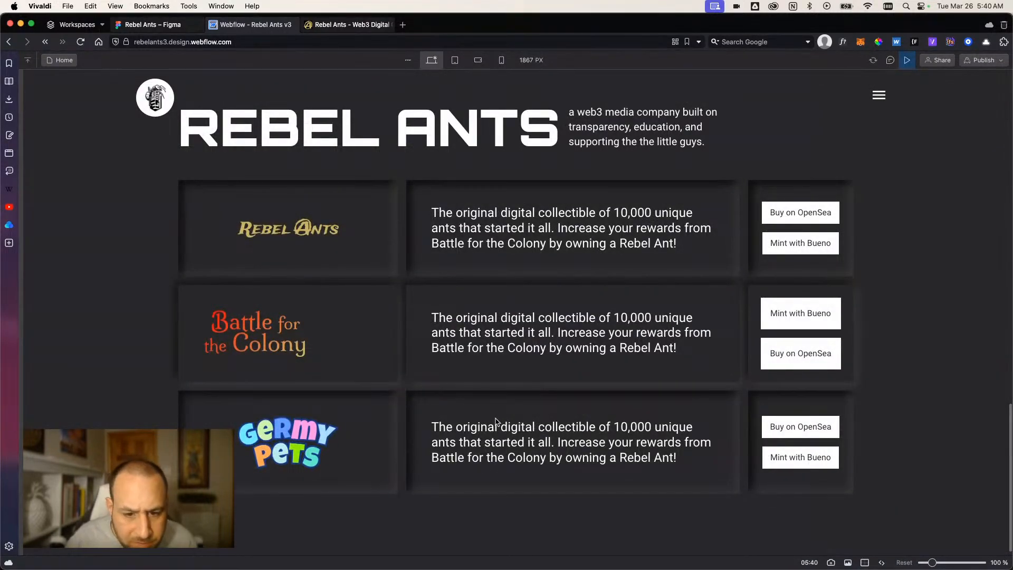
scroll(258, 339, up, 1)
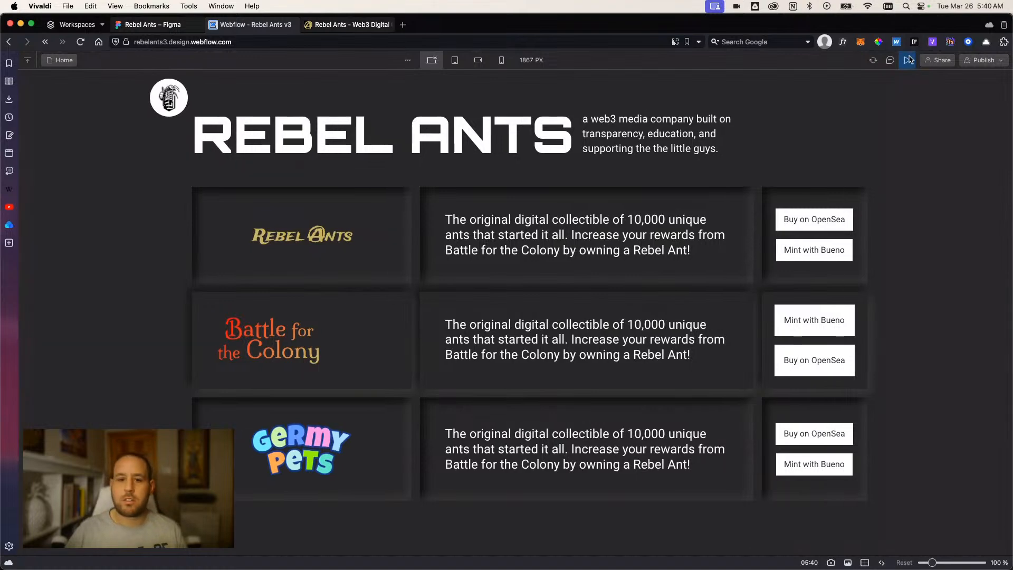
click(908, 60)
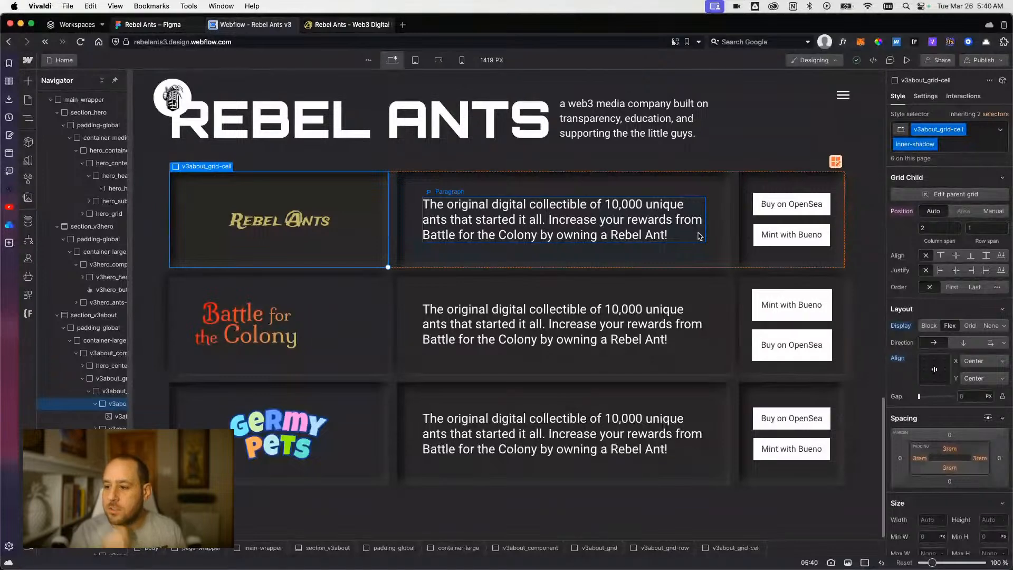
Set the outer-shadow Battle for the Colony logo cell to a flex layout centred on both axes.
click(362, 346)
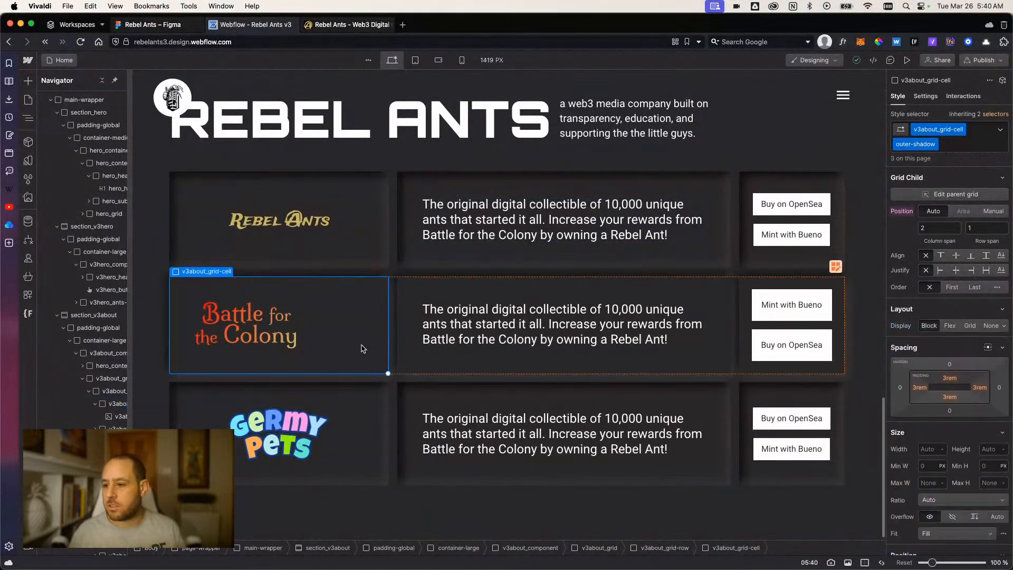
click(949, 326)
click(937, 373)
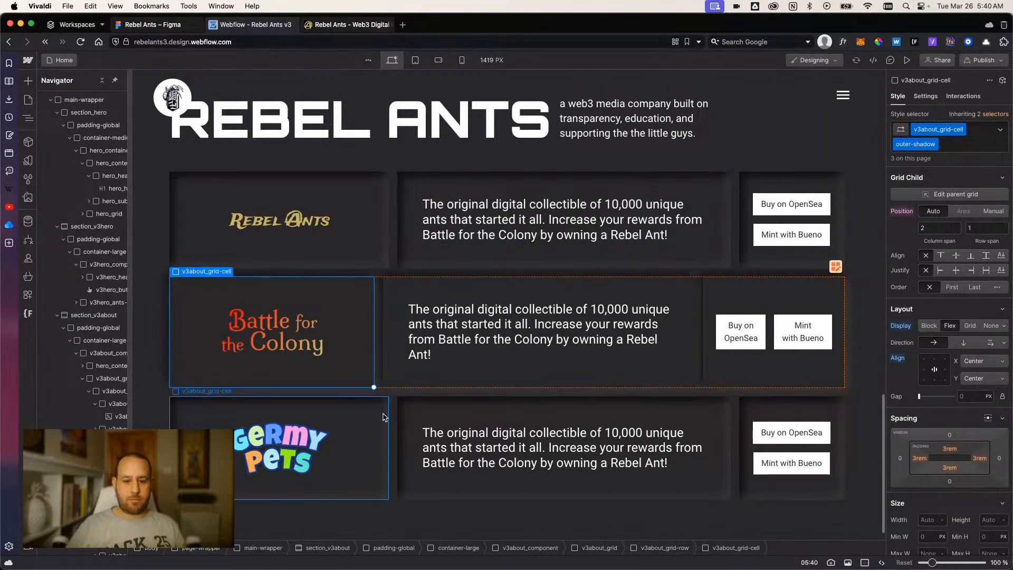
Undo the flex layout and the outer-shadow class swaps in the Battle for the Colony row.
click(397, 427)
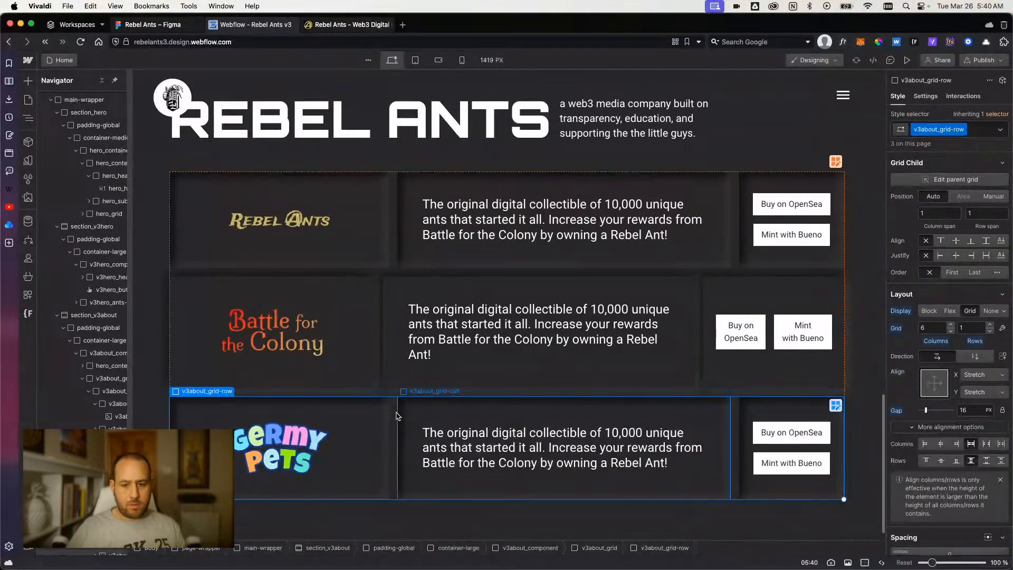
key(super+z)
key(super+z)
key(super+z)
key(super+z)
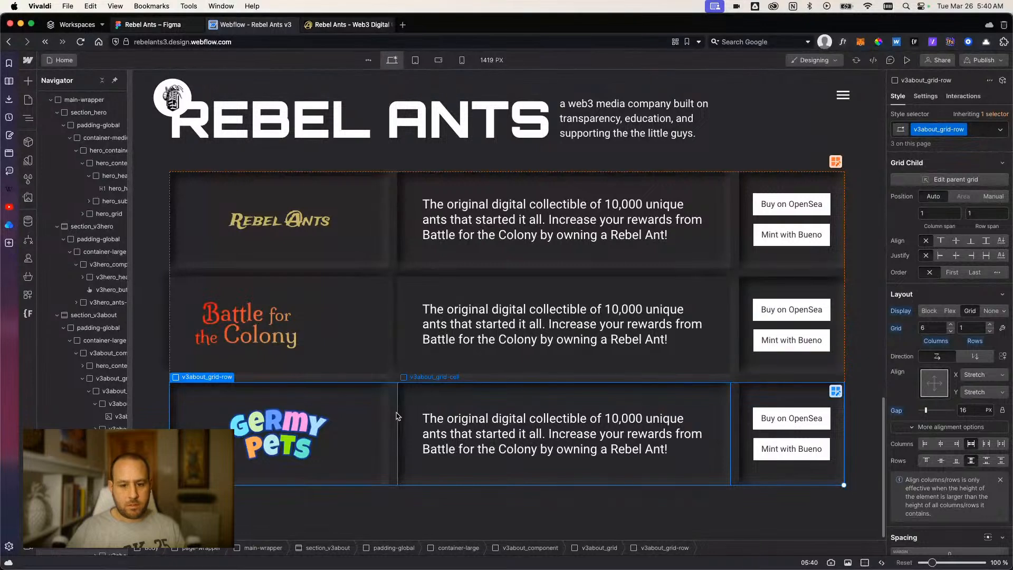
key(super+z)
key(super+z)
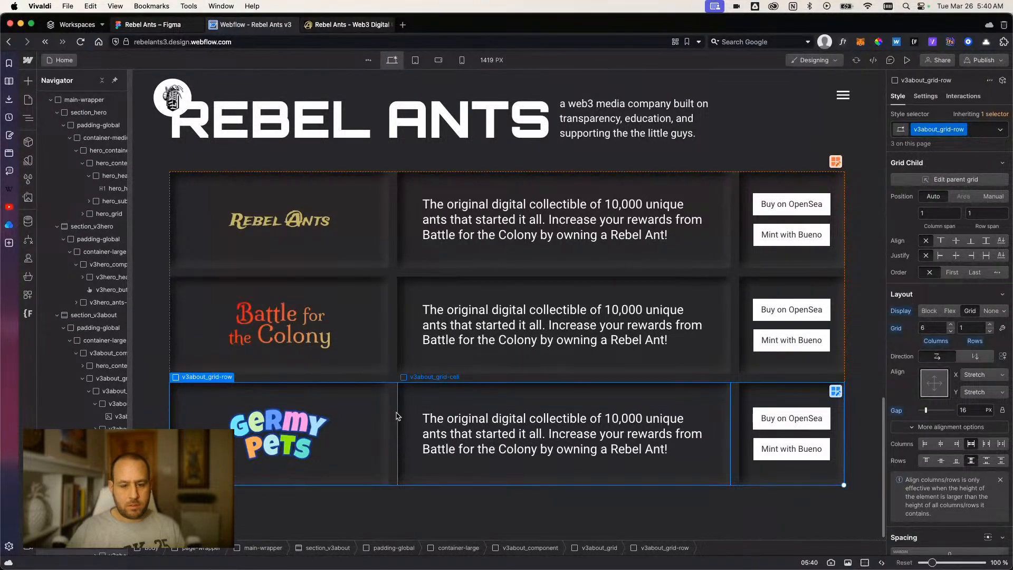
Remove the inner-shadow class from the Rebel Ants logo cell and apply it again.
click(365, 259)
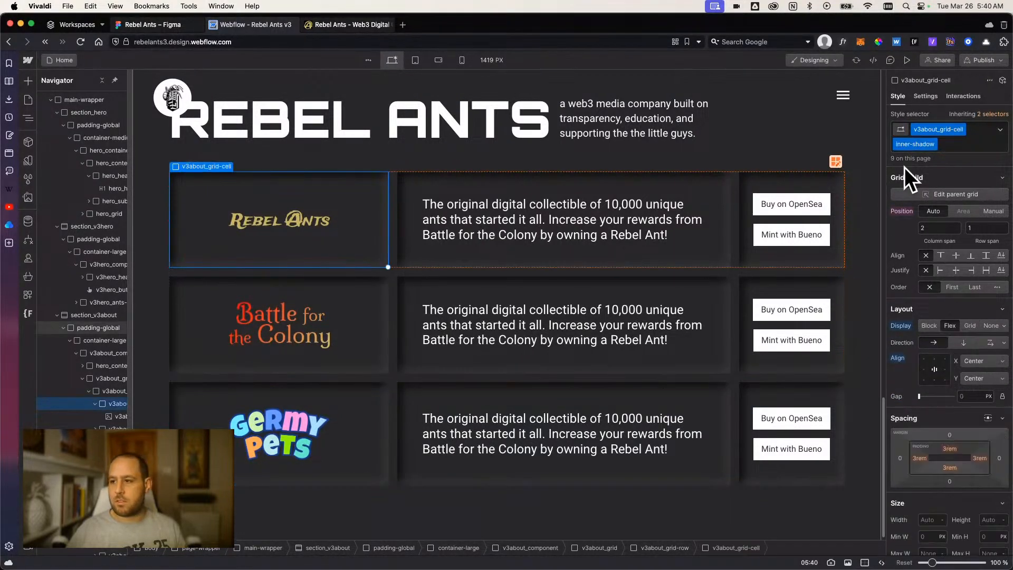
click(949, 147)
key(BackSpace)
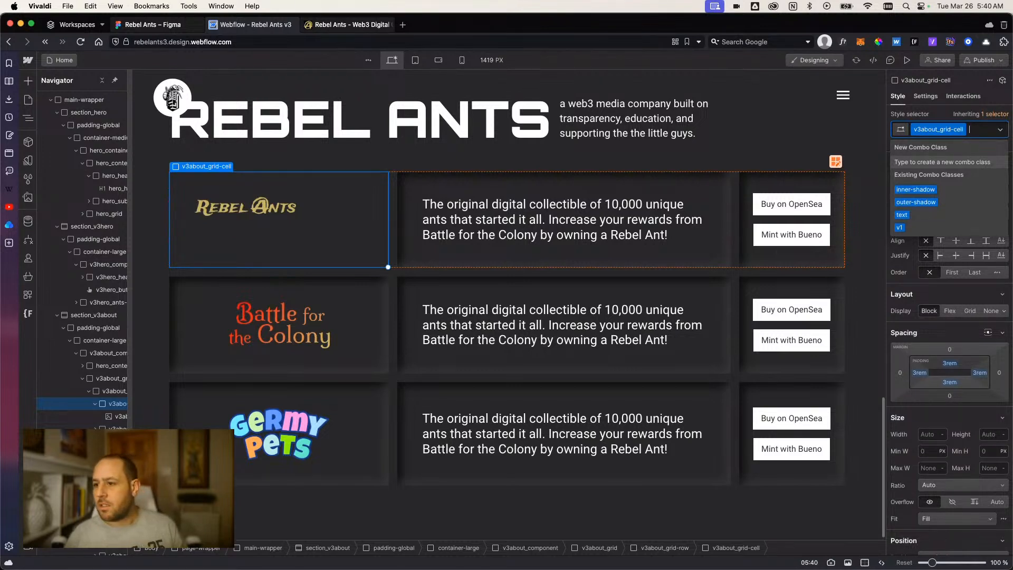
click(916, 190)
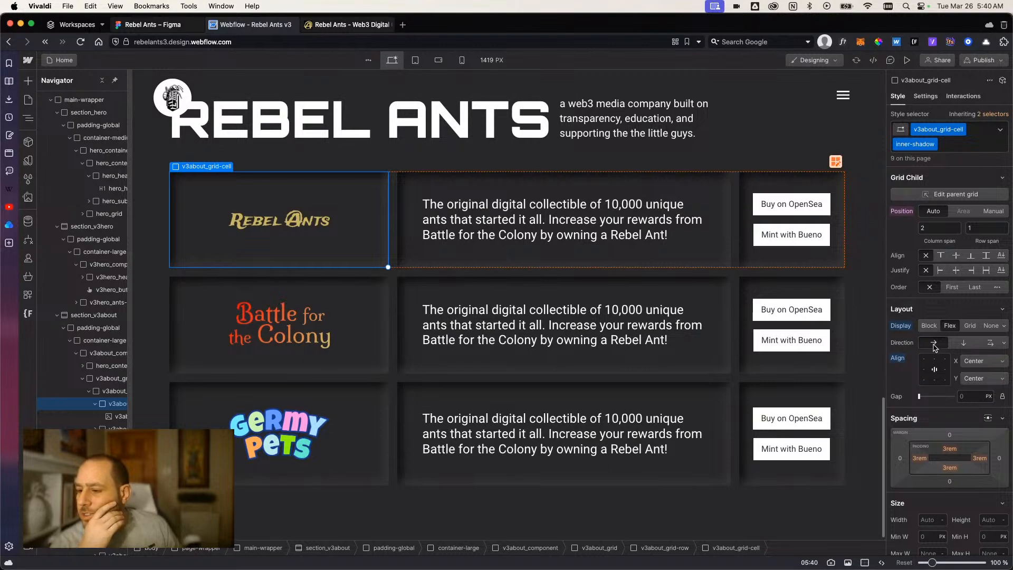
Review the inner-shadow combo class styles on the Rebel Ants logo cell and reset its display setting.
scroll(934, 347, down, 15)
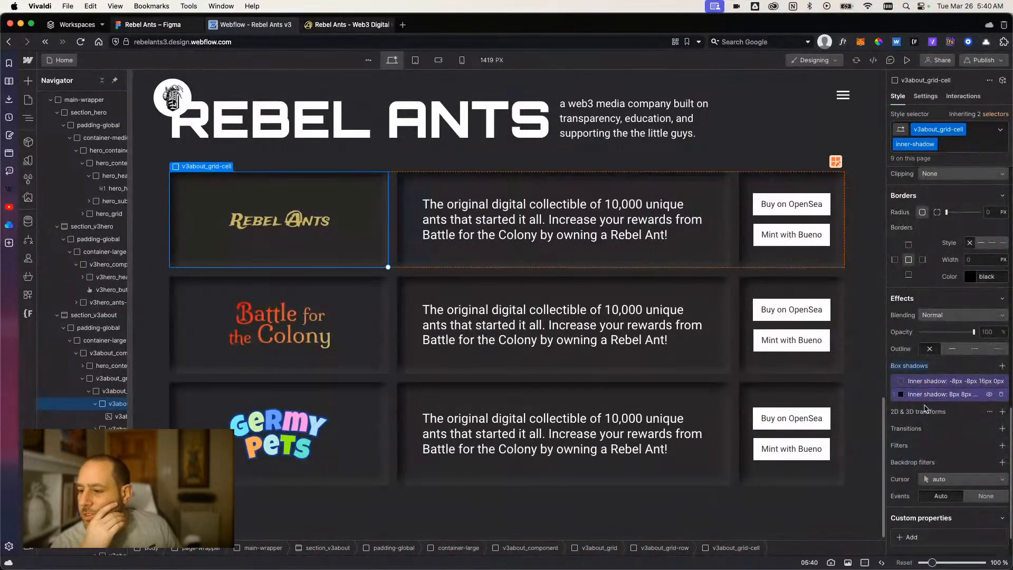
scroll(924, 406, up, 7)
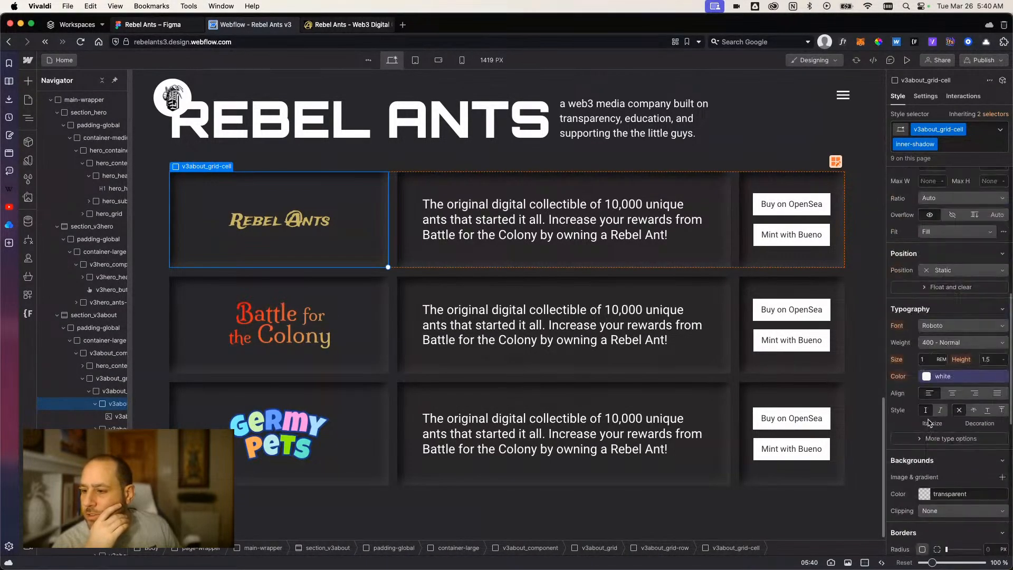
scroll(929, 423, up, 8)
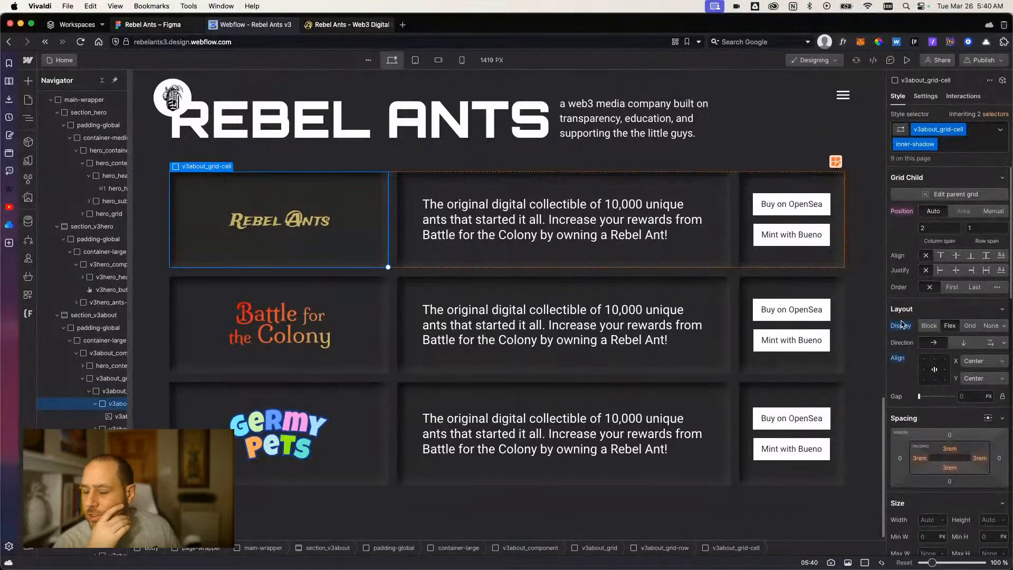
click(902, 326)
click(903, 340)
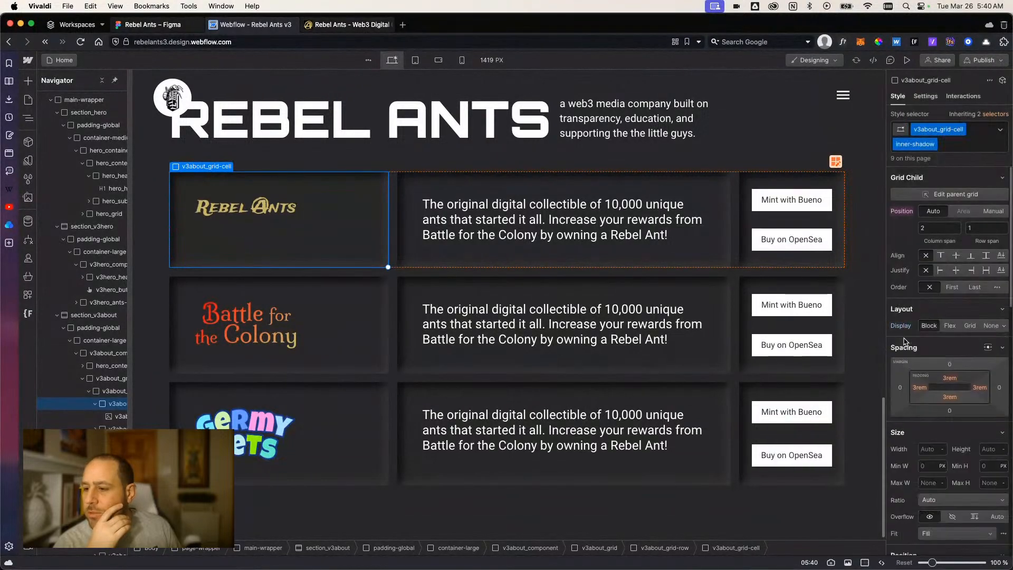
Remove the inner-shadow class from the Rebel Ants logo cell, leaving only v3about_grid-cell, and collapse its layout settings.
click(951, 145)
key(BackSpace)
click(934, 300)
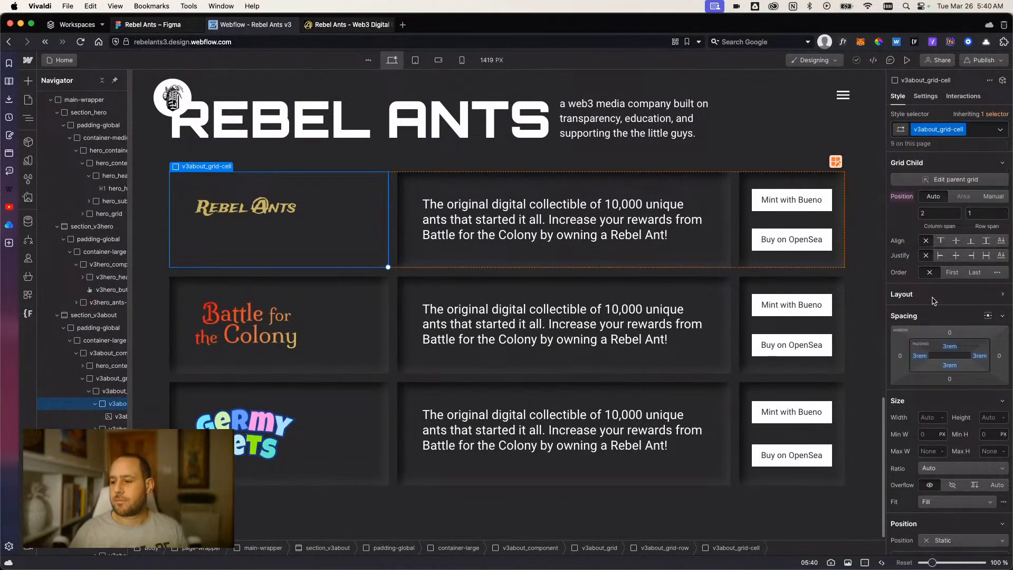
Try placing the Rebel Ants logo cell first in the grid order, and reset the order.
click(952, 272)
click(894, 273)
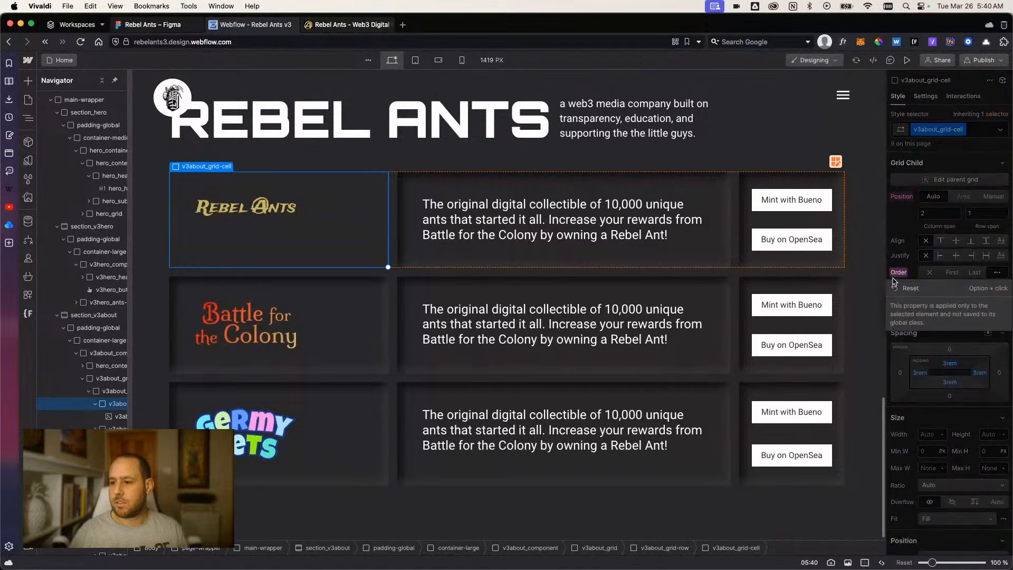
click(899, 288)
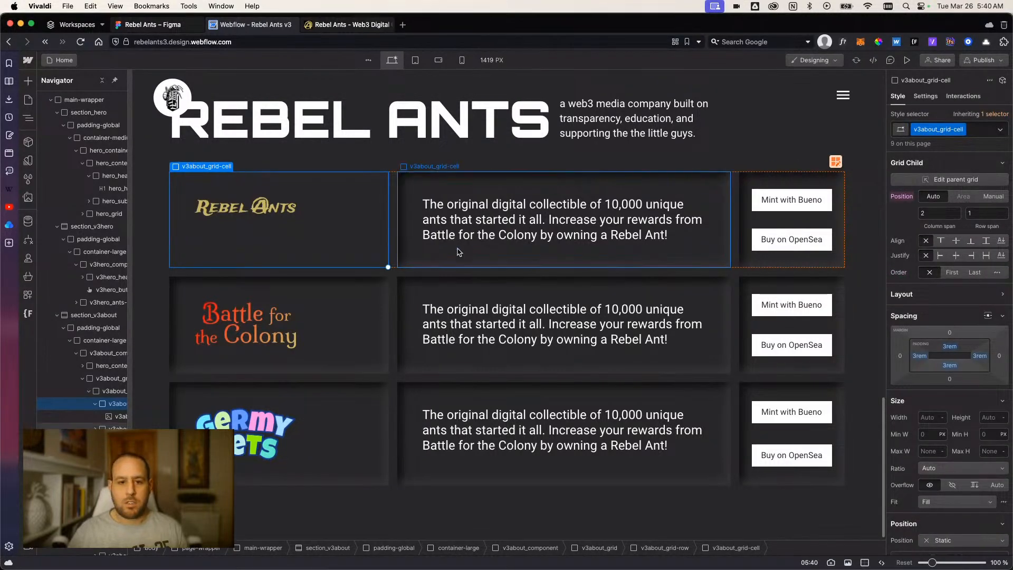
scroll(947, 411, down, 1)
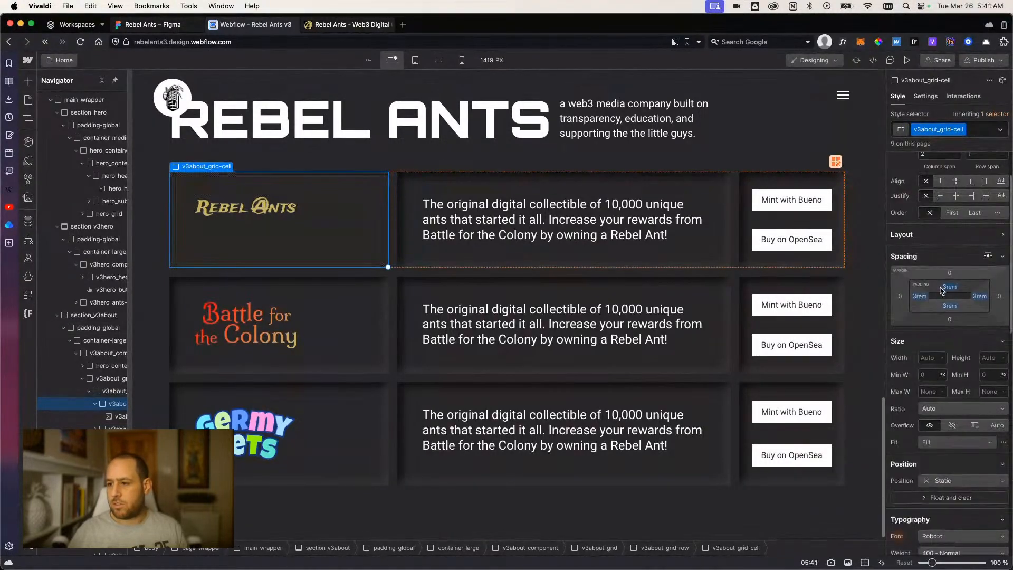
scroll(940, 288, up, 1)
click(924, 213)
text(2)
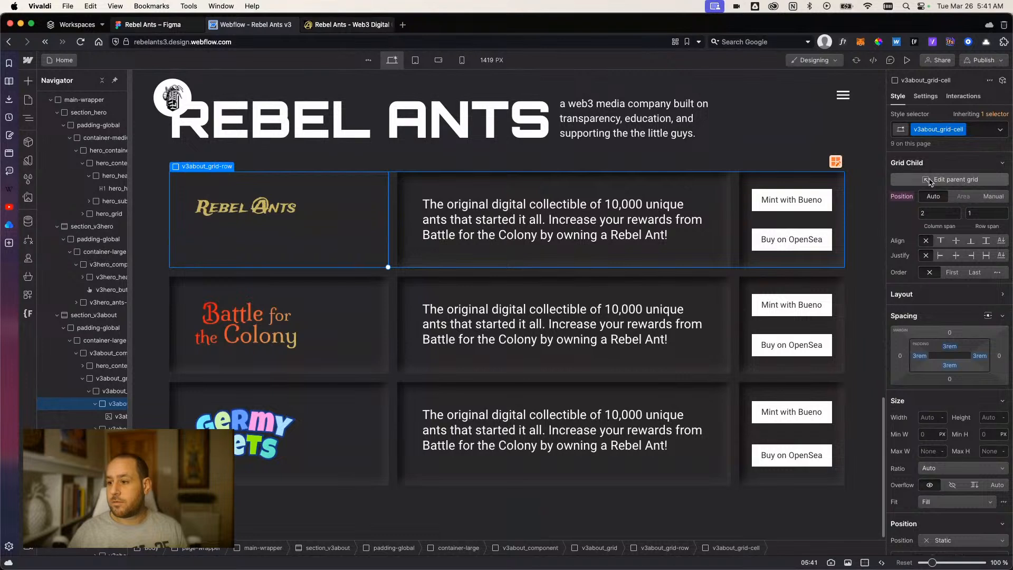
Give v3about_grid-cell a flex layout centered on both axes, and reapply the inner-shadow combo class to the Rebel Ants logo cell.
click(928, 294)
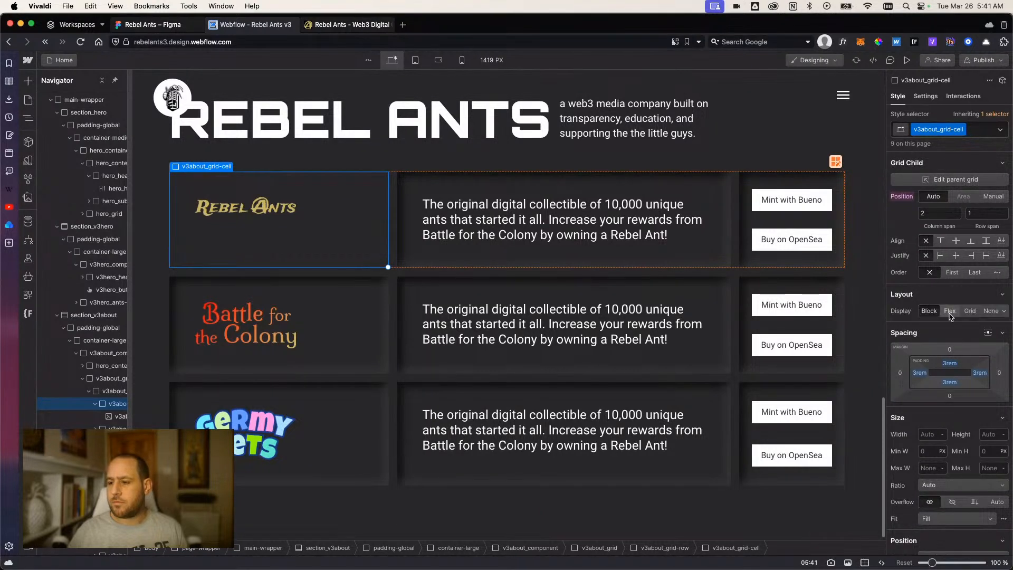
click(950, 311)
click(934, 357)
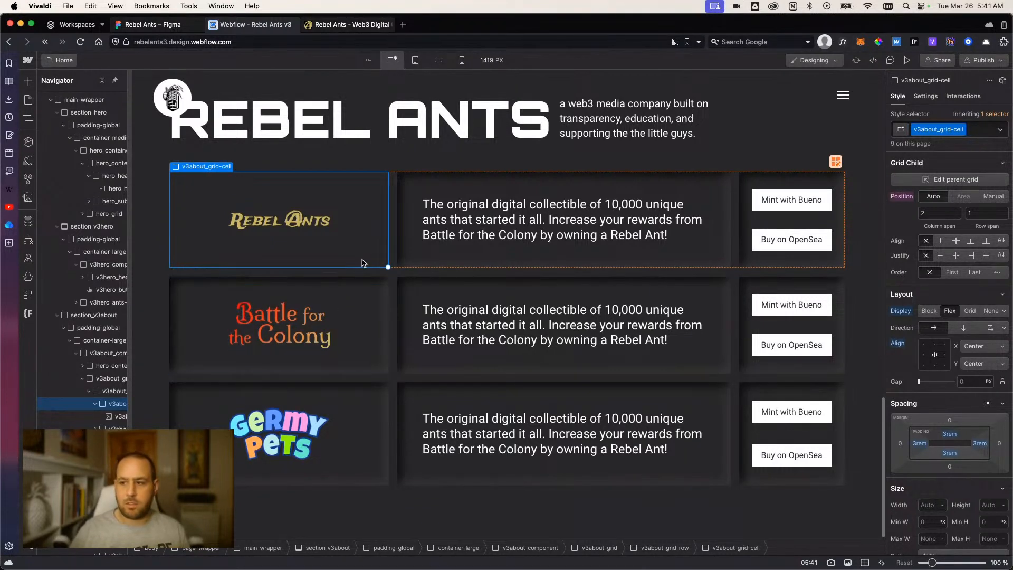
click(981, 131)
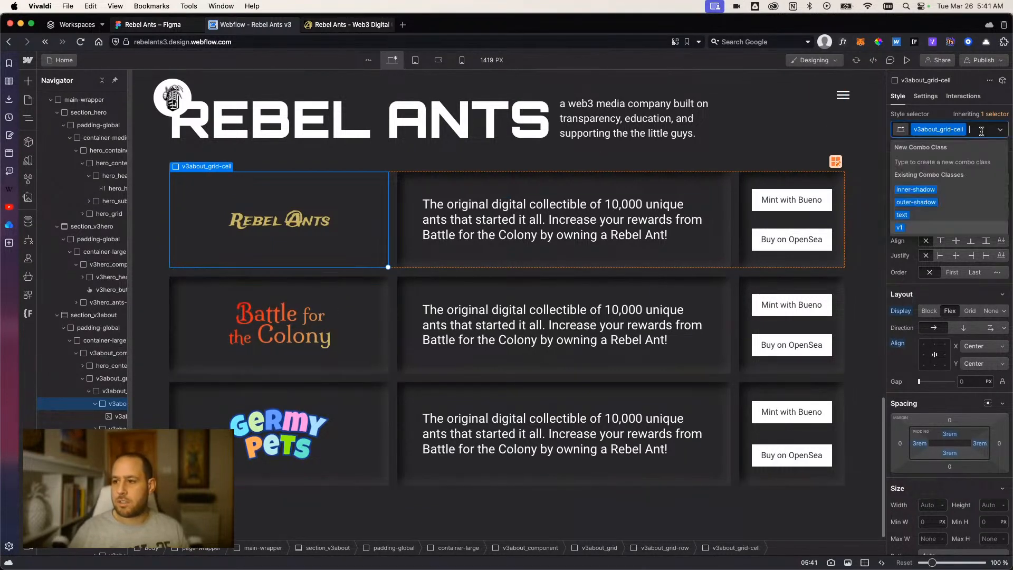
click(954, 190)
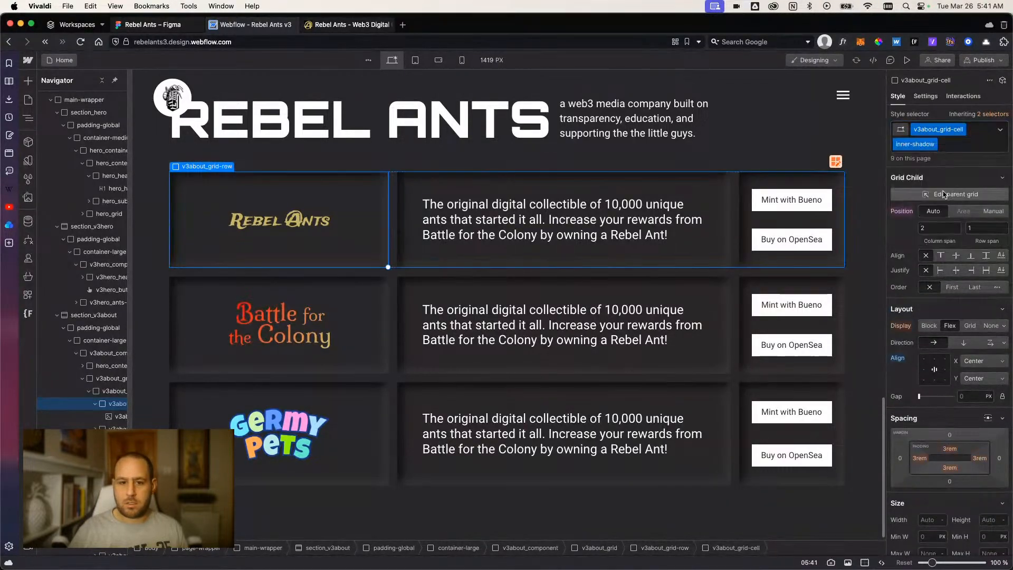
Replace the inner-shadow combo class with outer-shadow on the Battle for the Colony logo cell.
click(355, 337)
click(981, 130)
key(BackSpace)
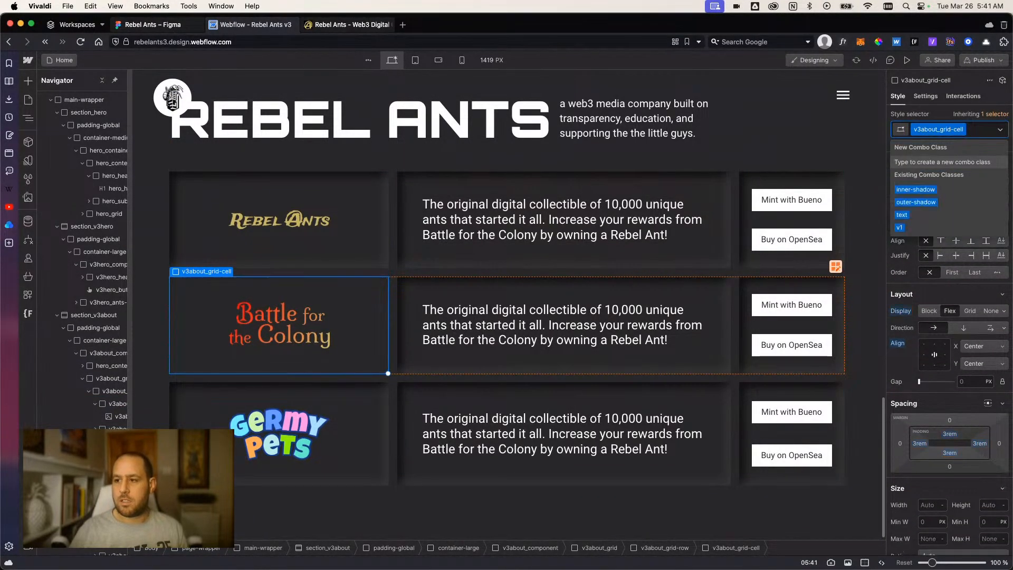
text(outer)
click(917, 188)
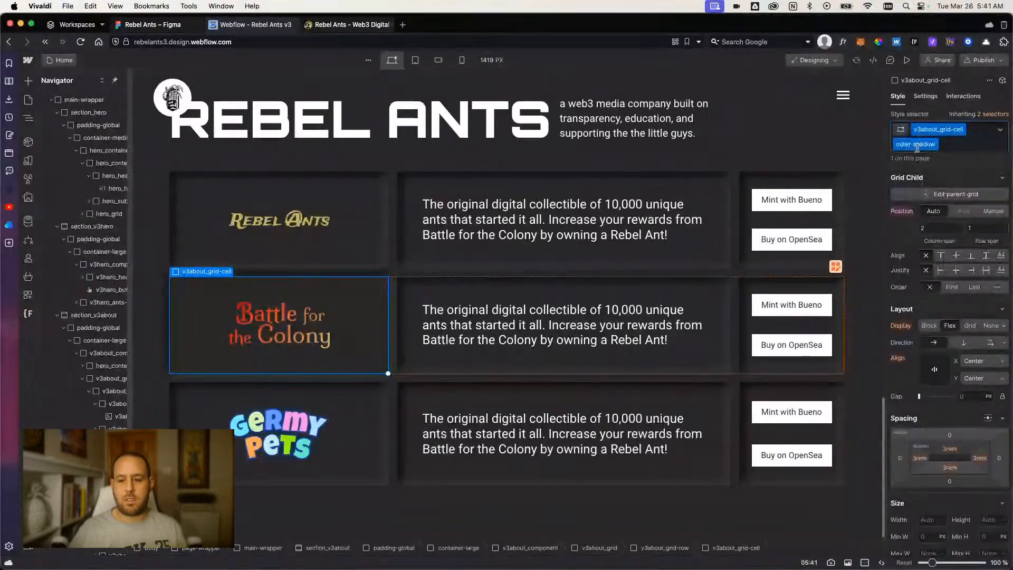
Replace the inner-shadow combo class with outer-shadow on the text cell of the Battle for the Colony row.
click(955, 150)
key(BackSpace)
text(outer)
key(Down)
key(Return)
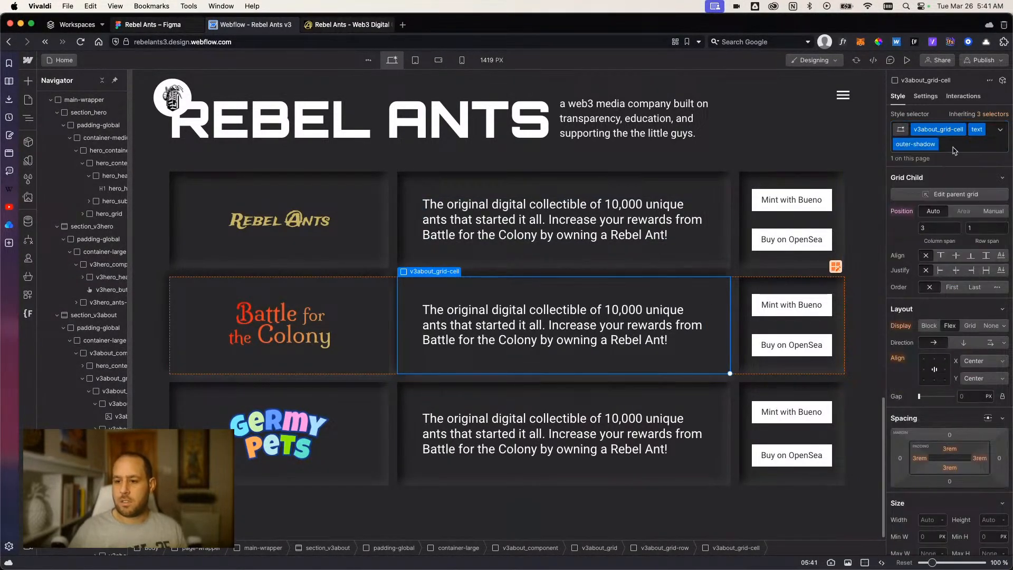
Replace inner-shadow with outer-shadow on the button cell of the Battle for the Colony row, and check the rows in preview.
click(839, 295)
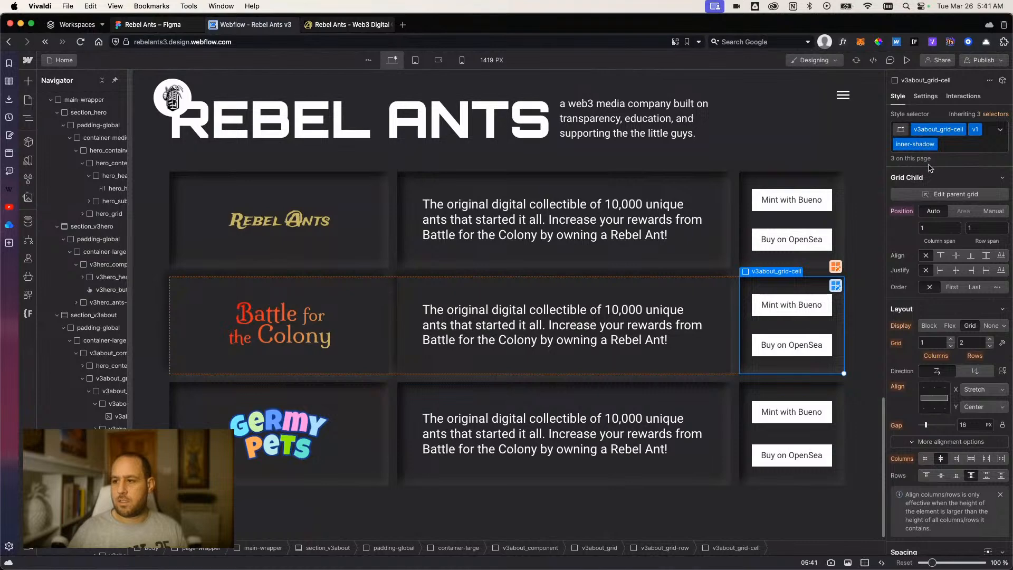
click(959, 151)
key(BackSpace)
text(out)
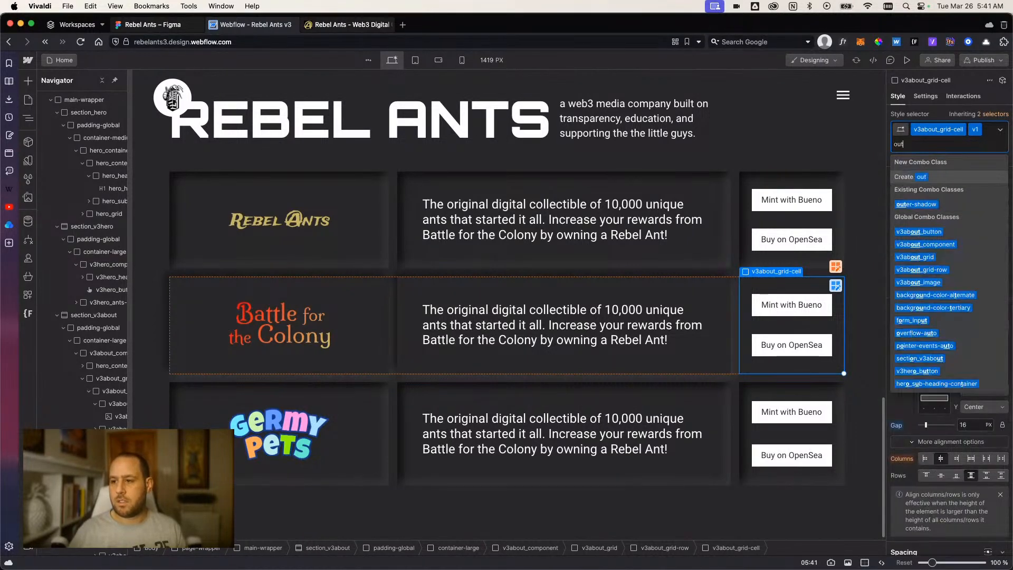
key(Down)
key(Return)
click(908, 60)
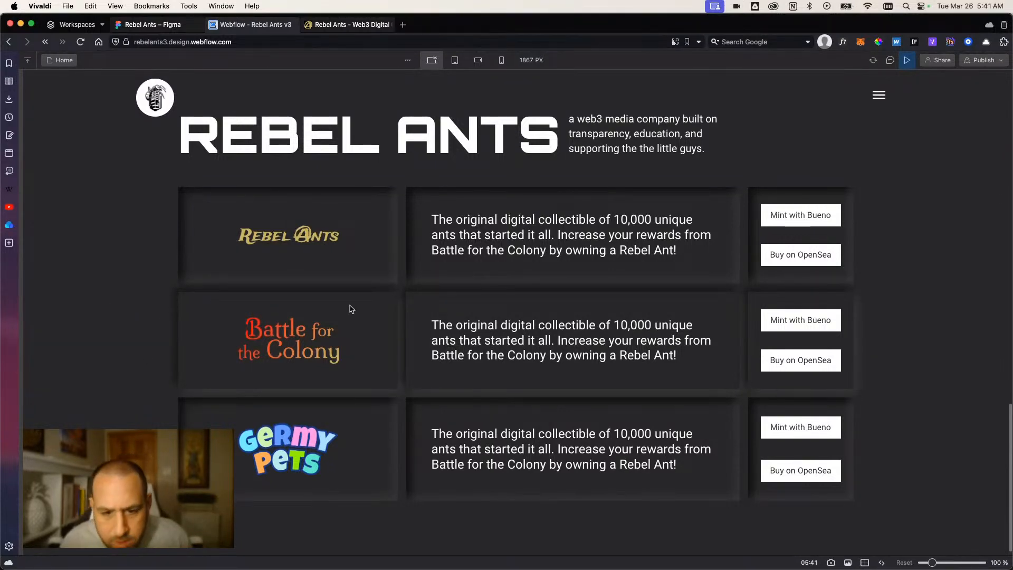
click(906, 60)
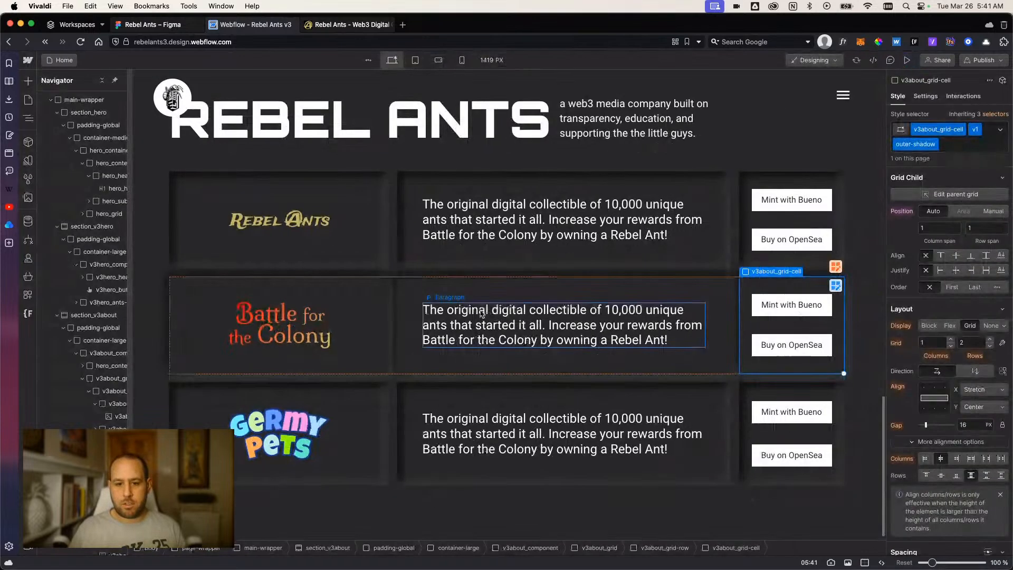
Set the gap of v3about_grid to 1.5rem and preview the row spacing.
click(397, 277)
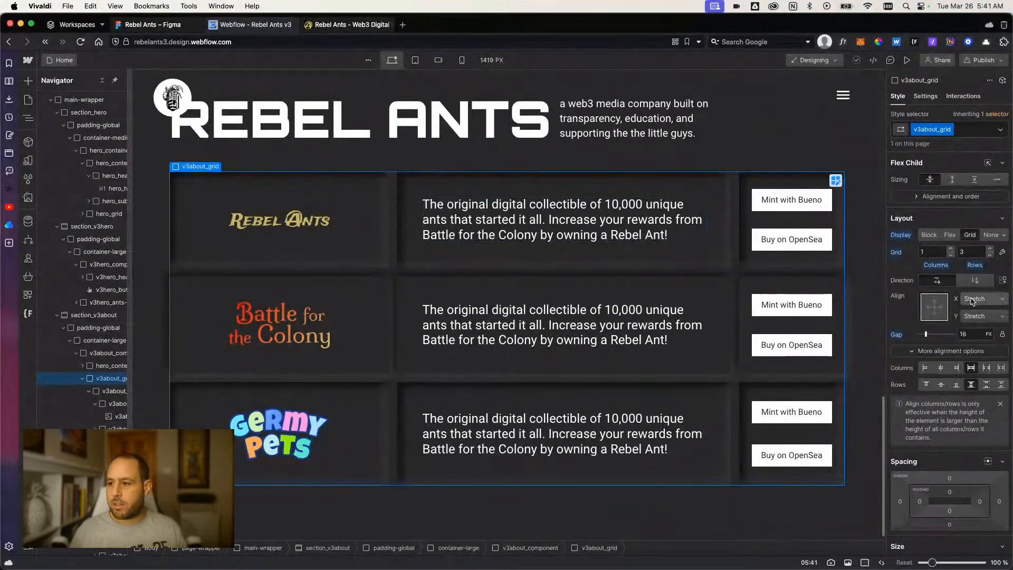
click(961, 333)
text(1.5rem)
key(Return)
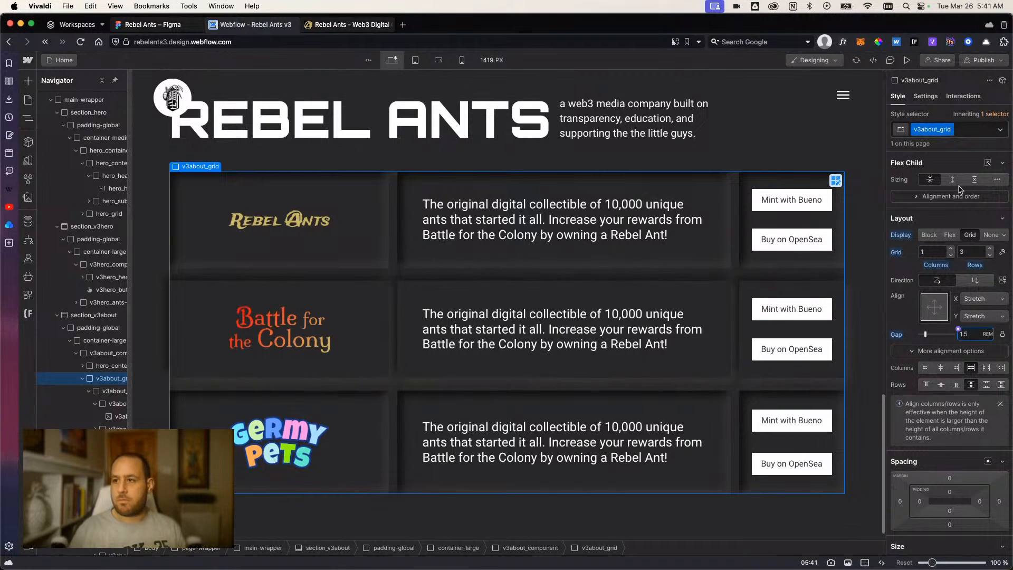
click(906, 60)
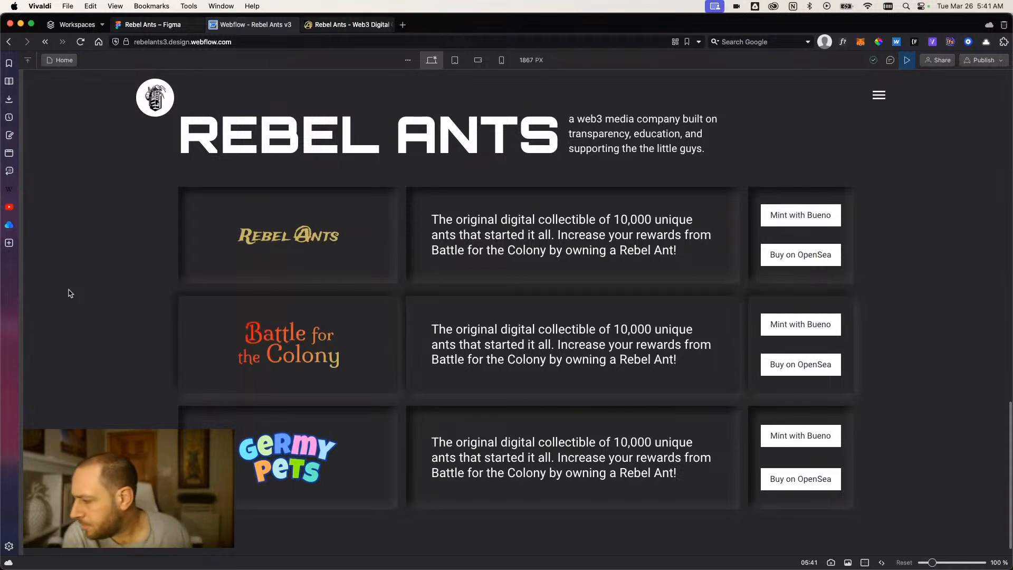
mouse_move(198, 23)
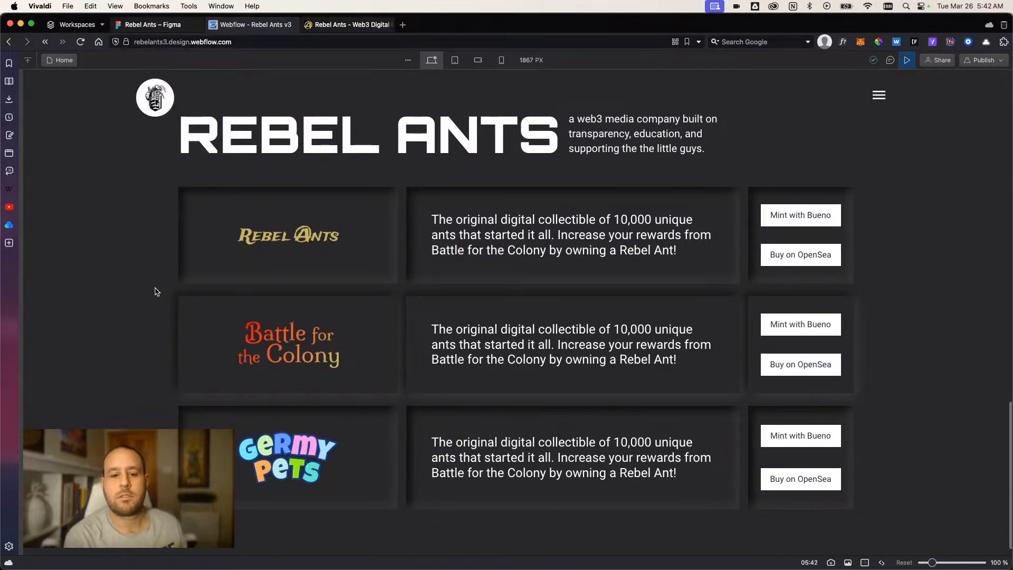
Copy the Germy Pets description from the rebelants.io site and paste it over the paragraph in the Germy Pets row.
click(338, 25)
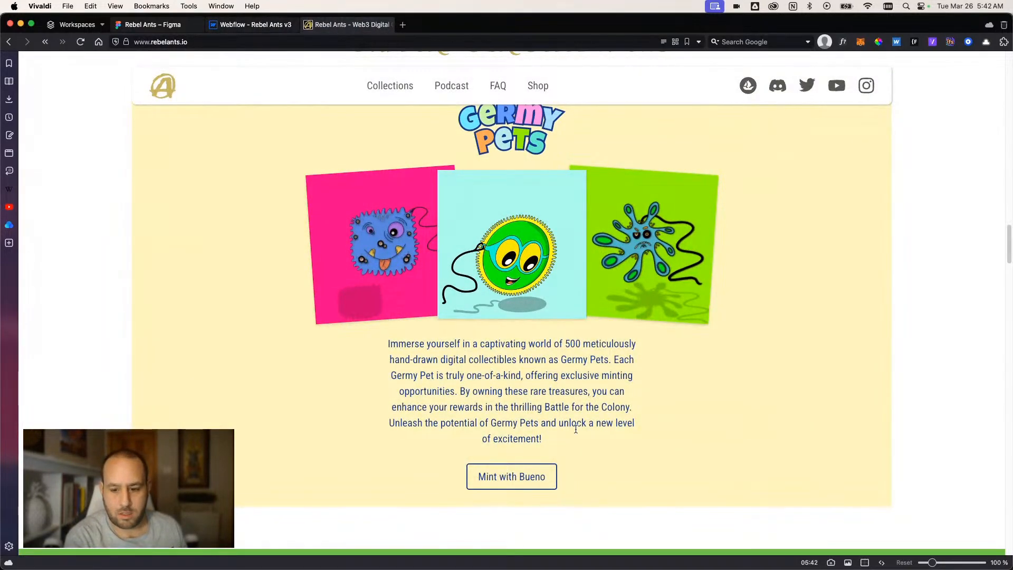
drag(538, 438, 392, 341)
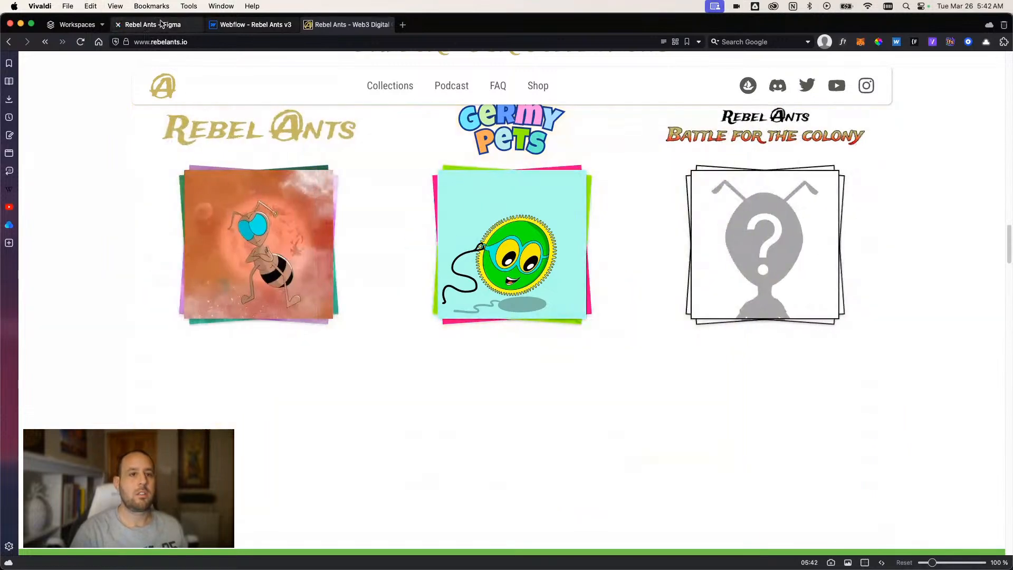
click(182, 27)
click(255, 25)
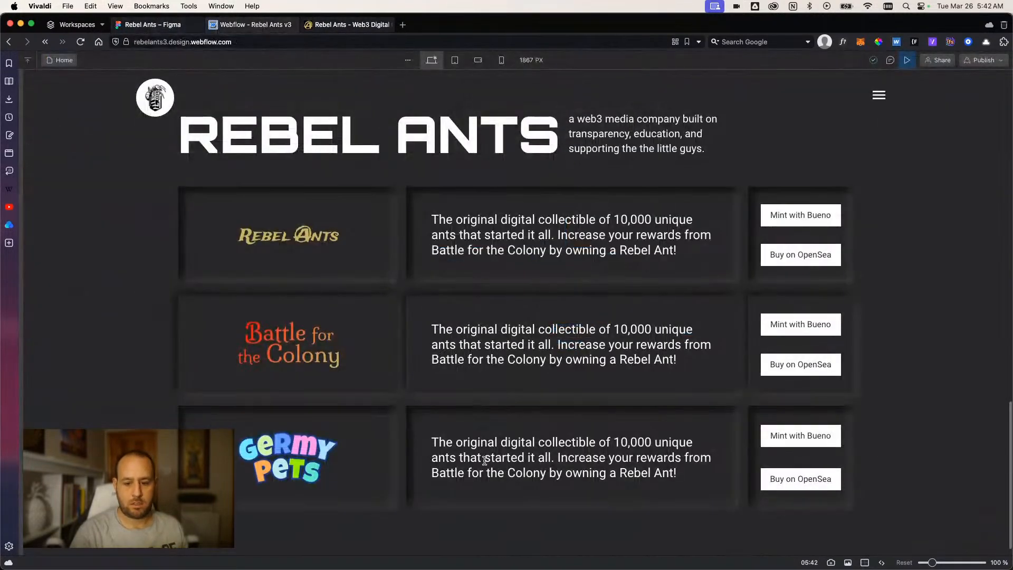
click(907, 59)
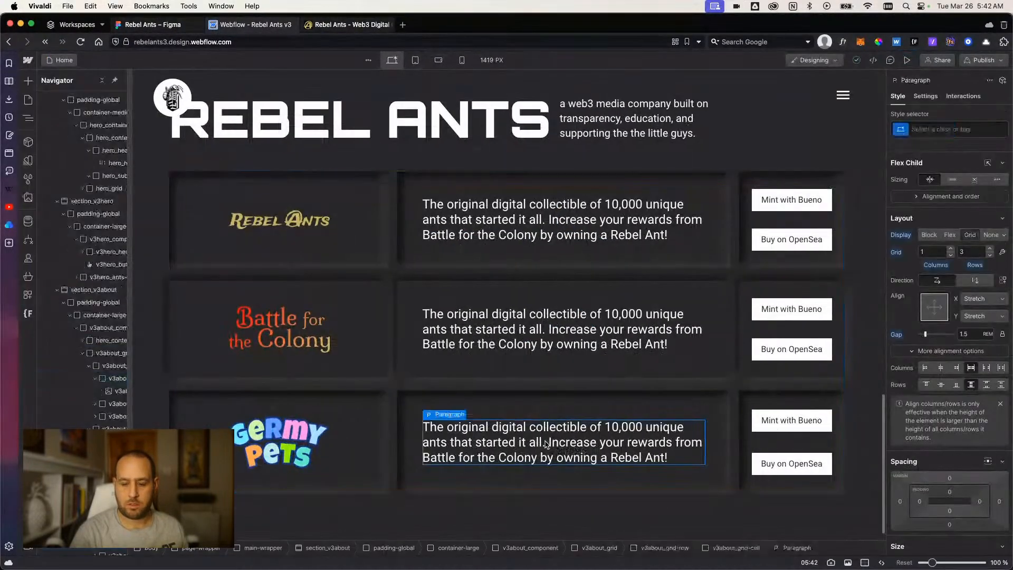
triple_click(545, 442)
text(Immerse yourself in a captivating world of 500 meticulously hand-drawn digital collectibles known as Germy Pets. Each Germy Pet is truly one-of-a-kind, offering exclusive minting opportunities. By owning these rare treasures, you can enhance your rewards in the thrilling Battle for the Colony. Unleash the potential of Germy Pets and unlock a new level of excitement!)
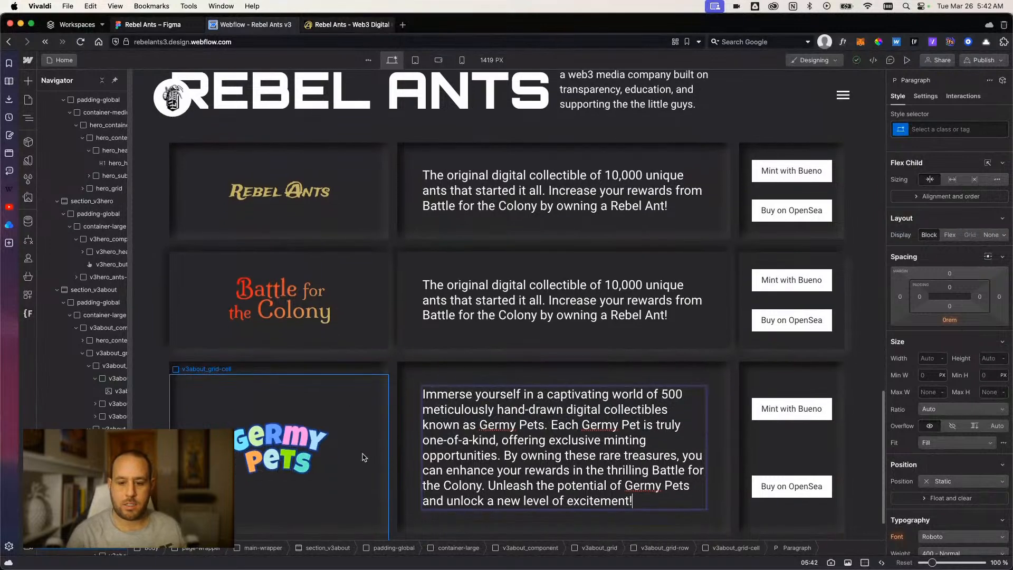
Shorten the Germy Pets paragraph's opening sentence to "500 meticulously hand-drawn digital collectibles.".
scroll(373, 439, down, 3)
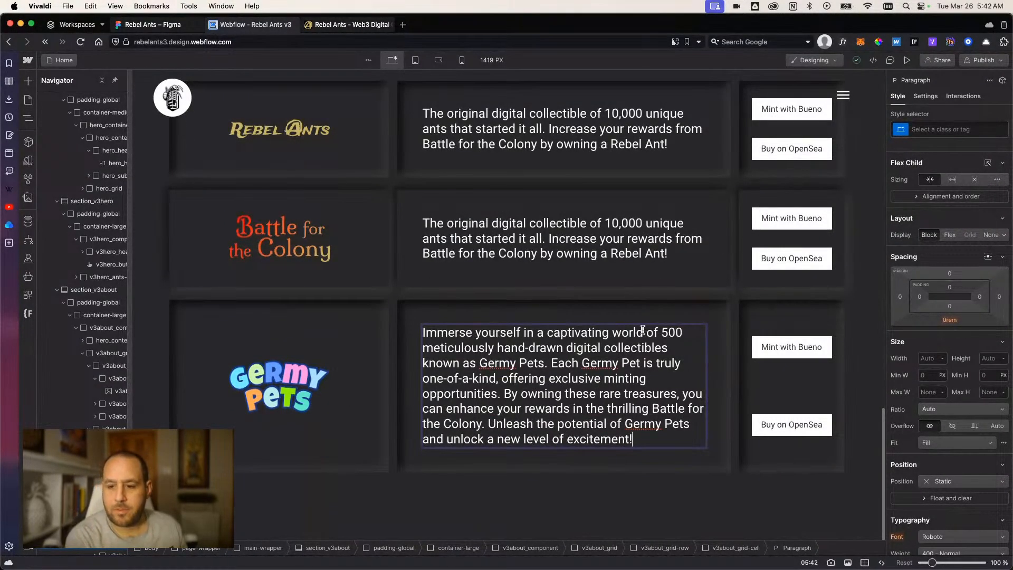
drag(657, 331, 422, 332)
key(BackSpace)
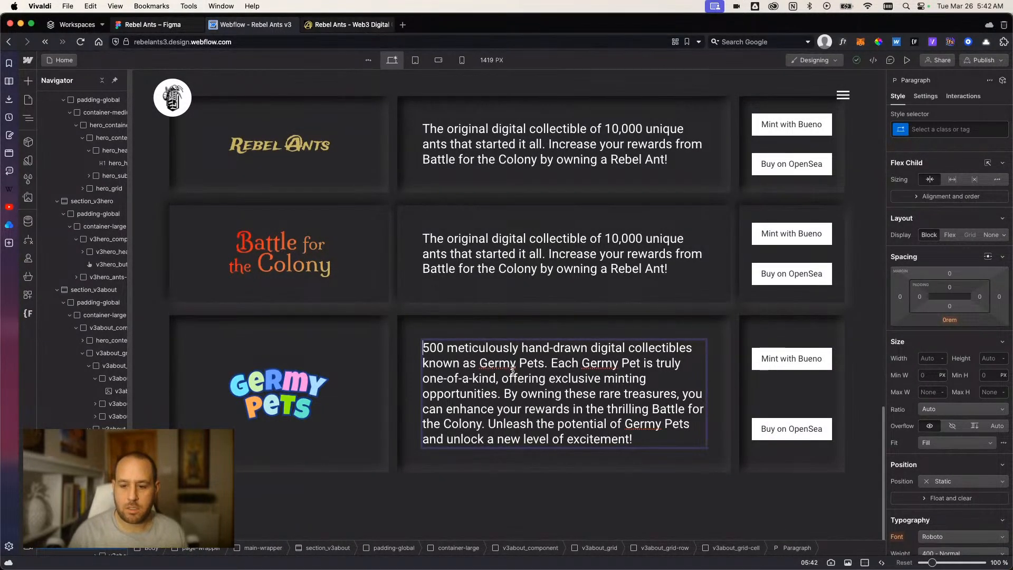
drag(545, 363, 425, 367)
key(BackSpace)
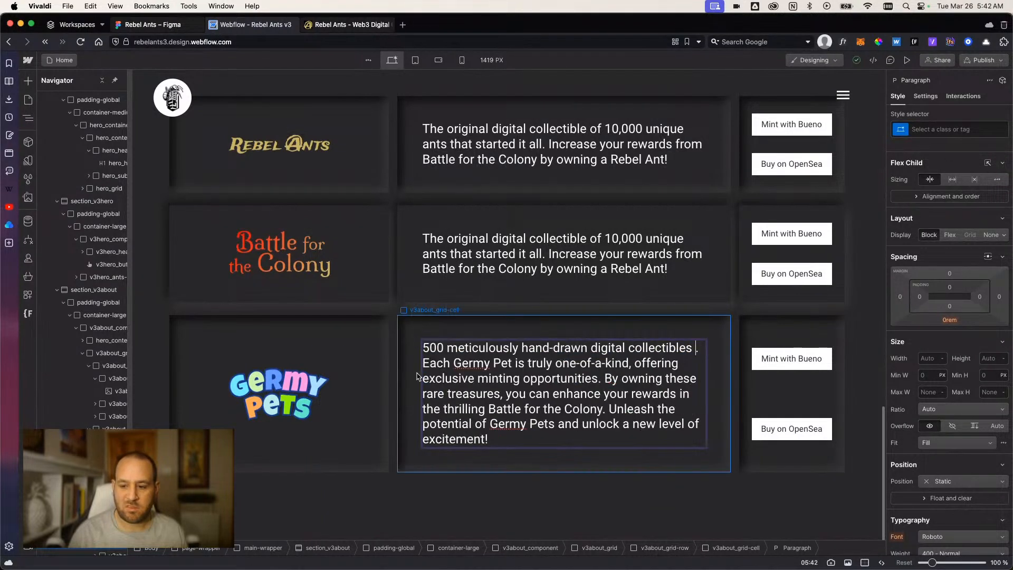
key(BackSpace)
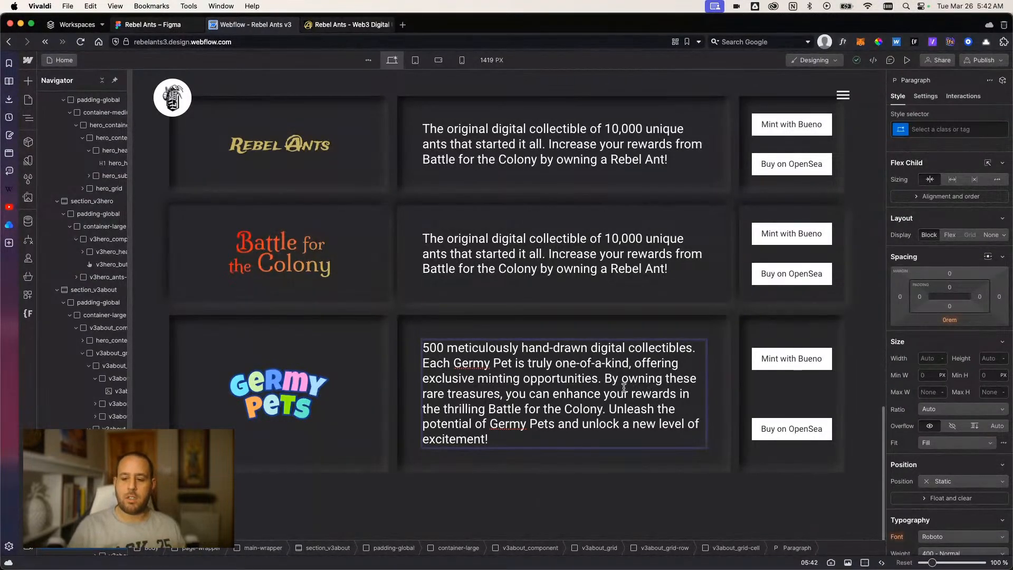
Delete the closing sentence "Unleash the potential of Germy Pets and unlock a new level of excitement!" from the Germy Pets paragraph.
drag(605, 379, 601, 409)
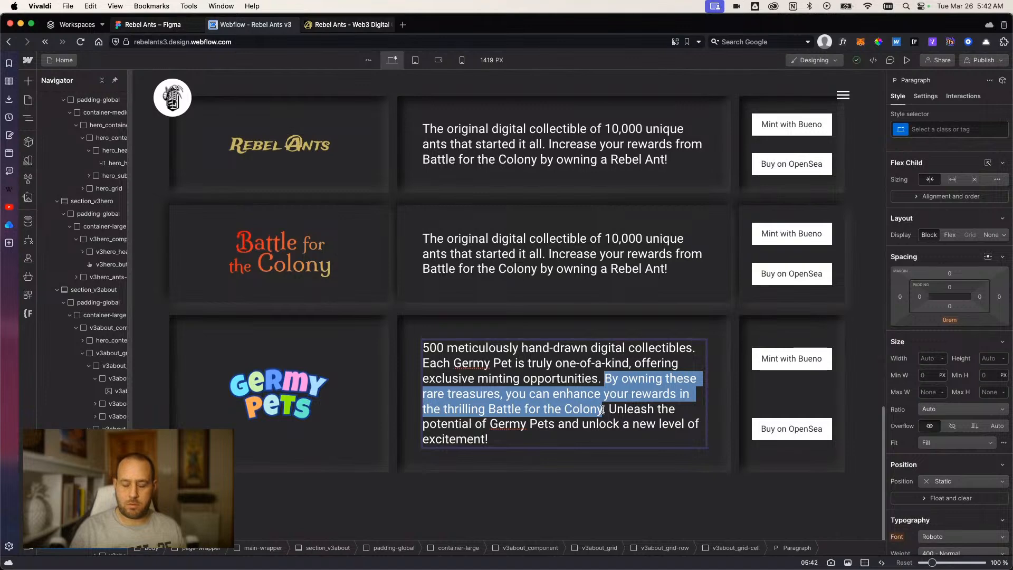
drag(488, 439, 607, 410)
key(BackSpace)
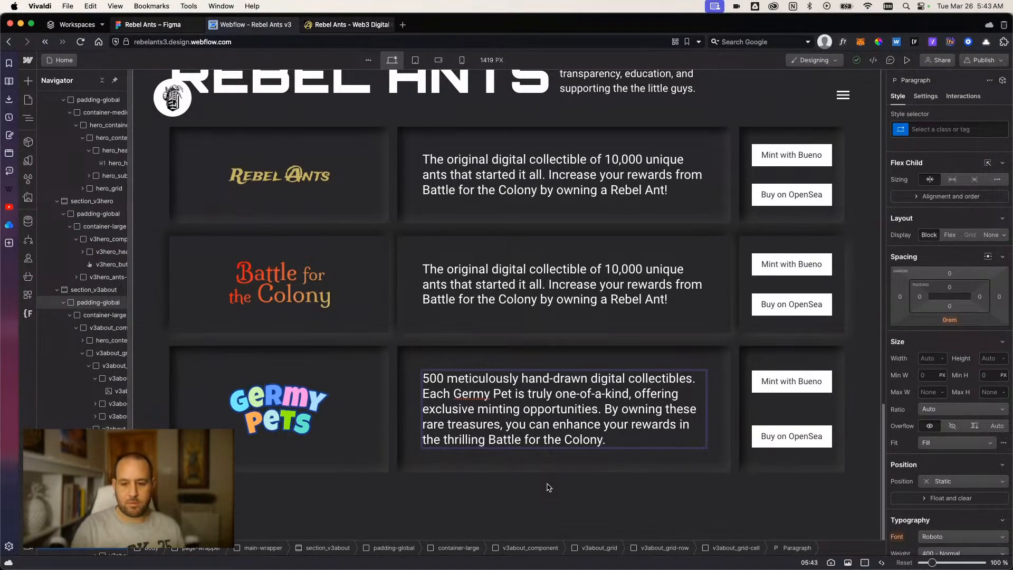
Add "being release" after "digital collectibles" in the Germy Pets paragraph.
text(being released)
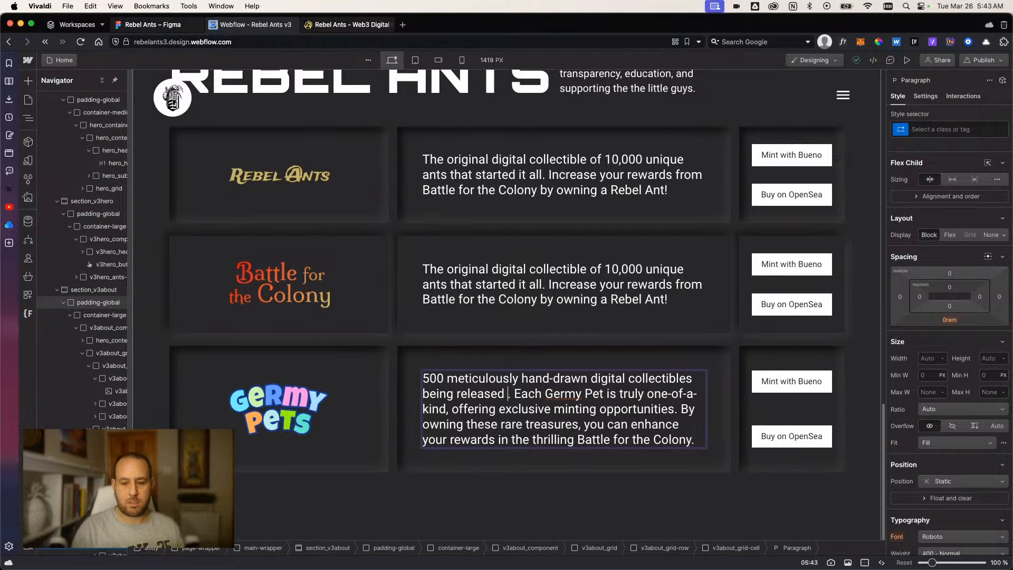
key(BackSpace)
key(BackSpace)
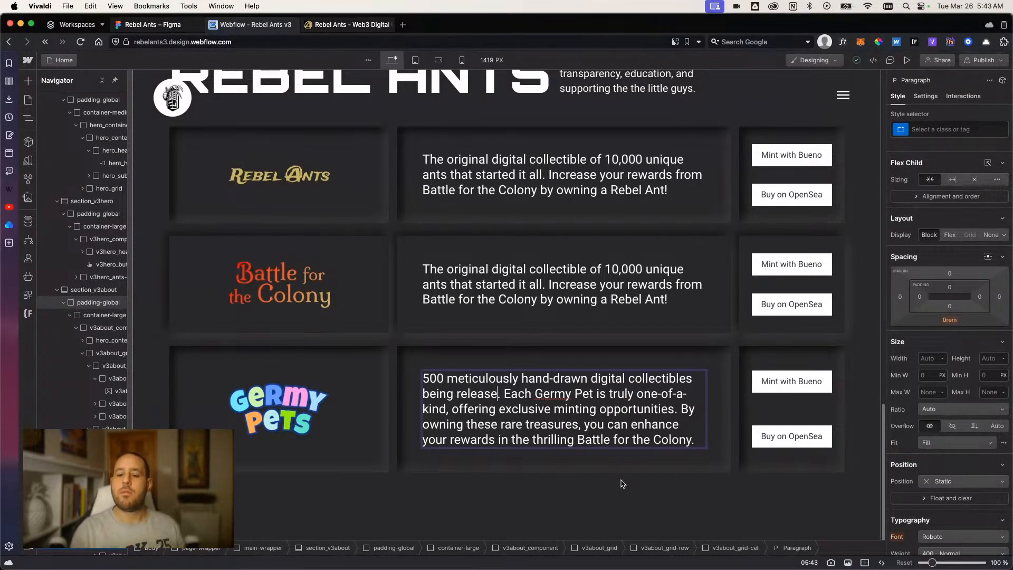
Remove "500 meticulously" from the Germy Pets paragraph so that it begins with a capitalized "Hand-drawn".
double_click(434, 379)
key(BackSpace)
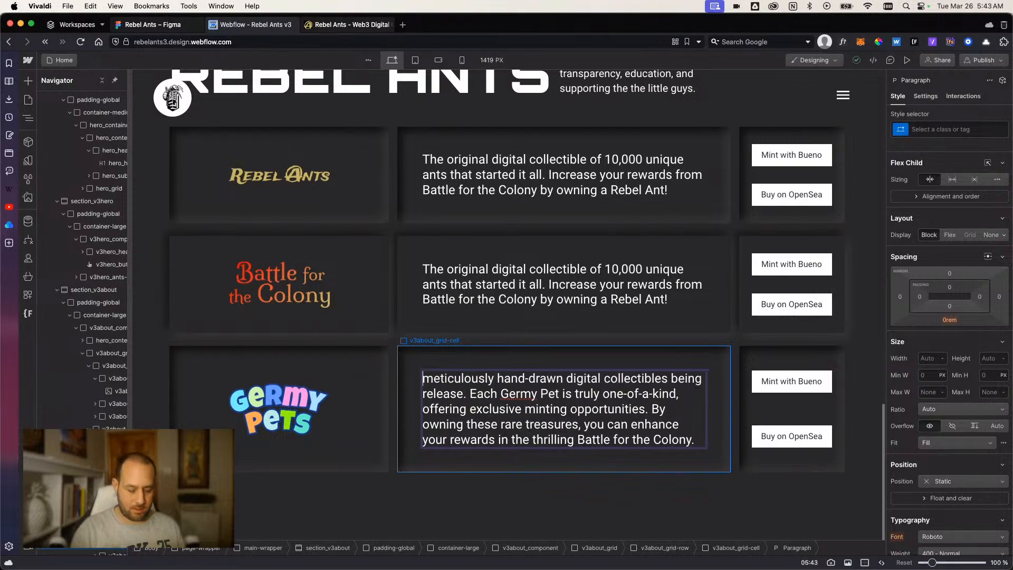
key(Delete)
key(Delete)
key(Delete)
key(Delete)
key(Delete)
key(Delete)
key(Delete)
key(Delete)
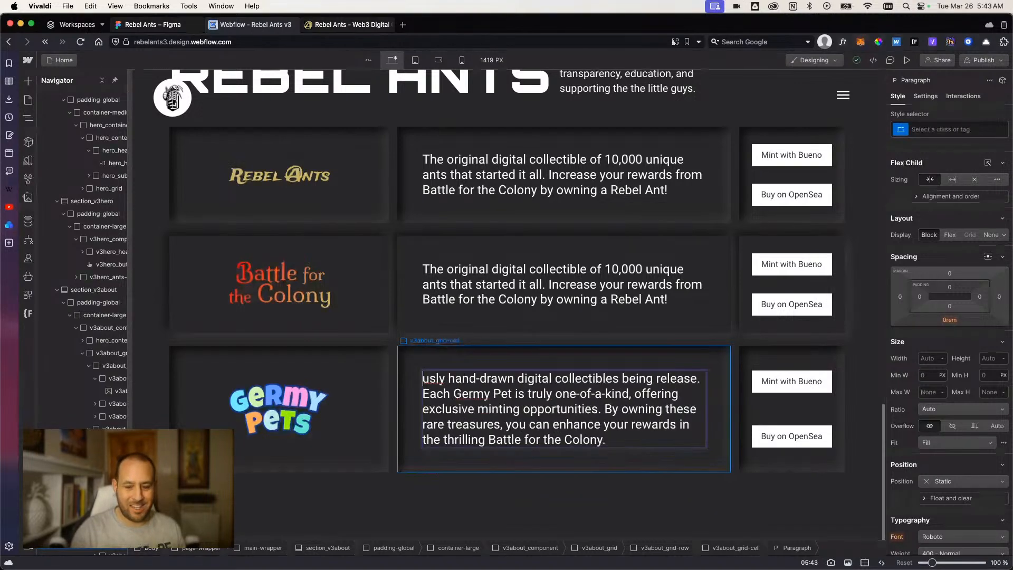
key(Delete)
key(Delete)
key(Delete)
key(Delete)
key(Delete)
key(Delete)
text(H)
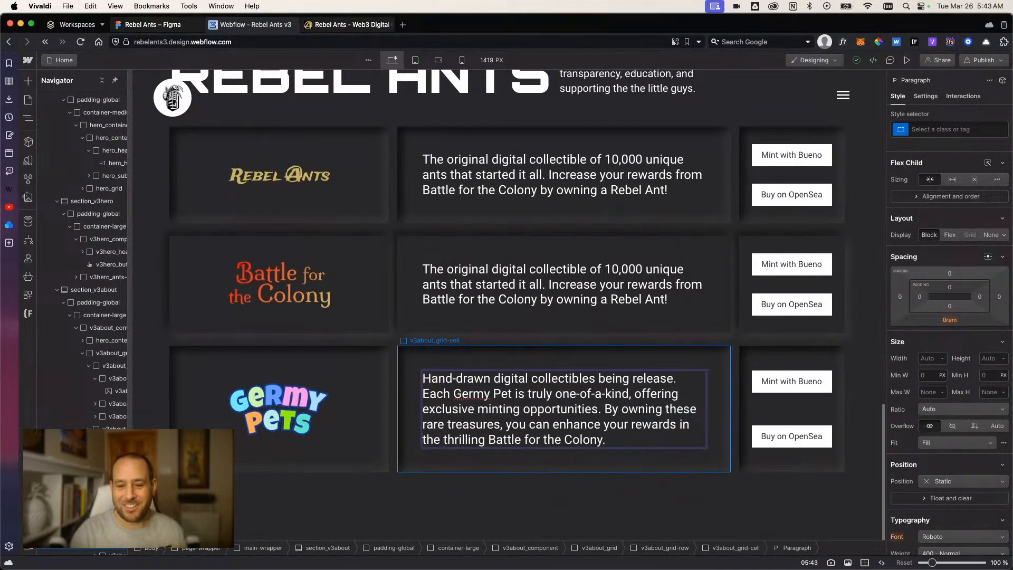
Delete "Each Germy Pet is truly one-of-a-kind," from the Germy Pets paragraph and change "rewards in" to "rewards from".
key(Right)
key(Right)
key(Right)
key(Right)
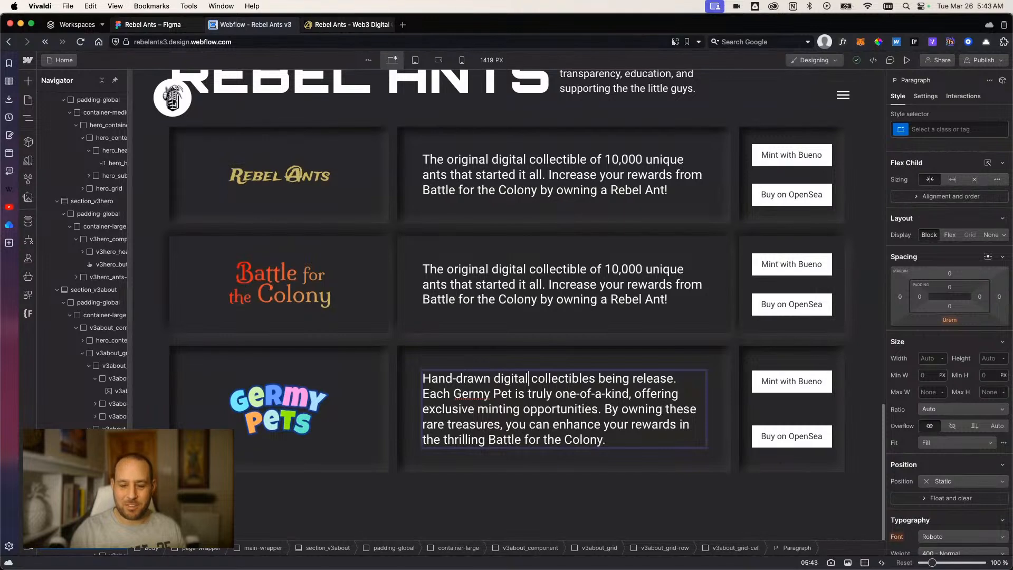
drag(678, 378, 631, 393)
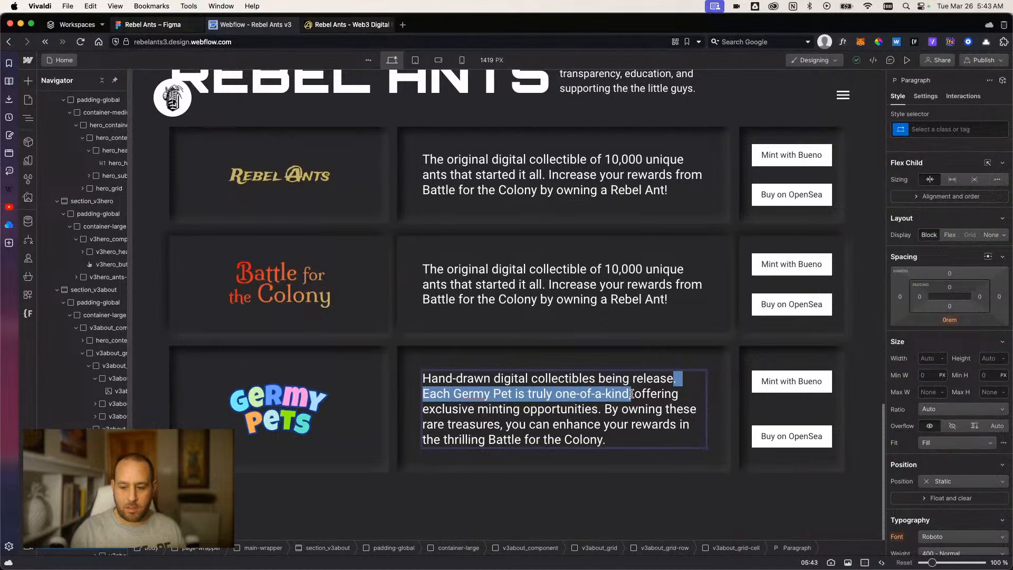
key(BackSpace)
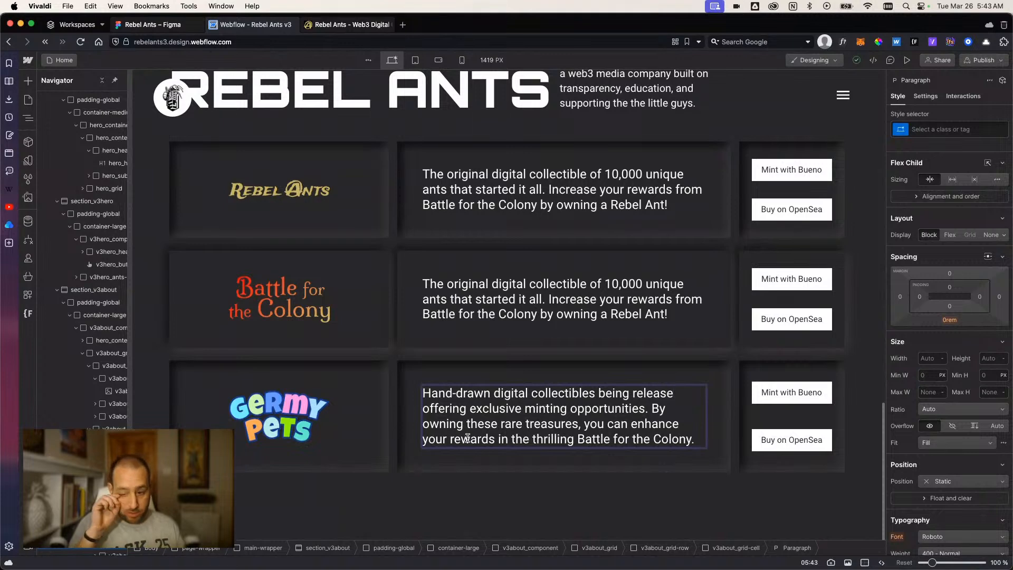
double_click(502, 437)
text(from)
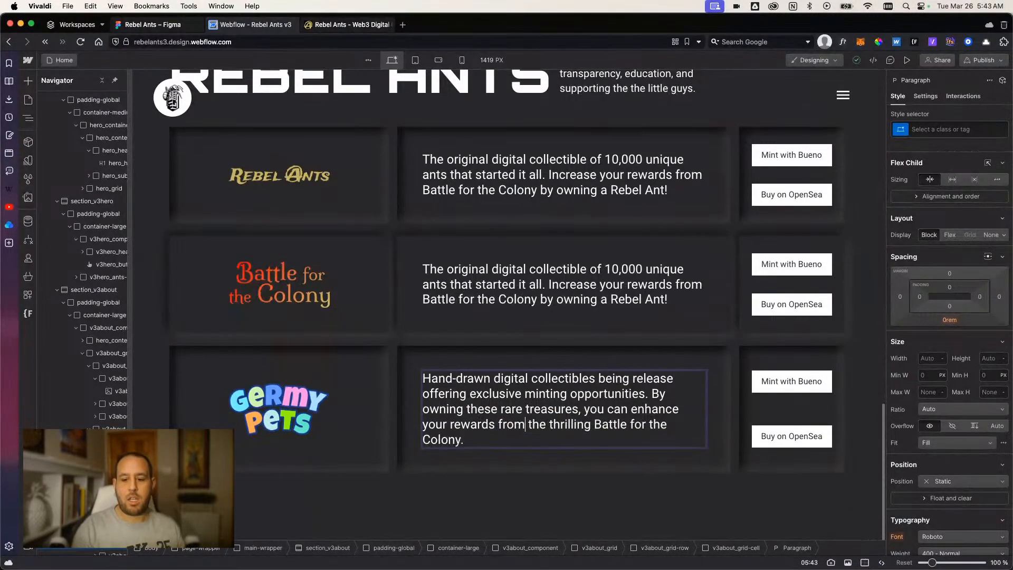
Delete "the thrilling" before "Battle for the Colony" in the last sentence of the Germy Pets paragraph.
key(Delete)
key(Delete)
key(Delete)
key(Delete)
key(Delete)
key(Delete)
key(Delete)
key(Delete)
key(Delete)
key(Delete)
key(Delete)
key(Delete)
key(Delete)
key(Delete)
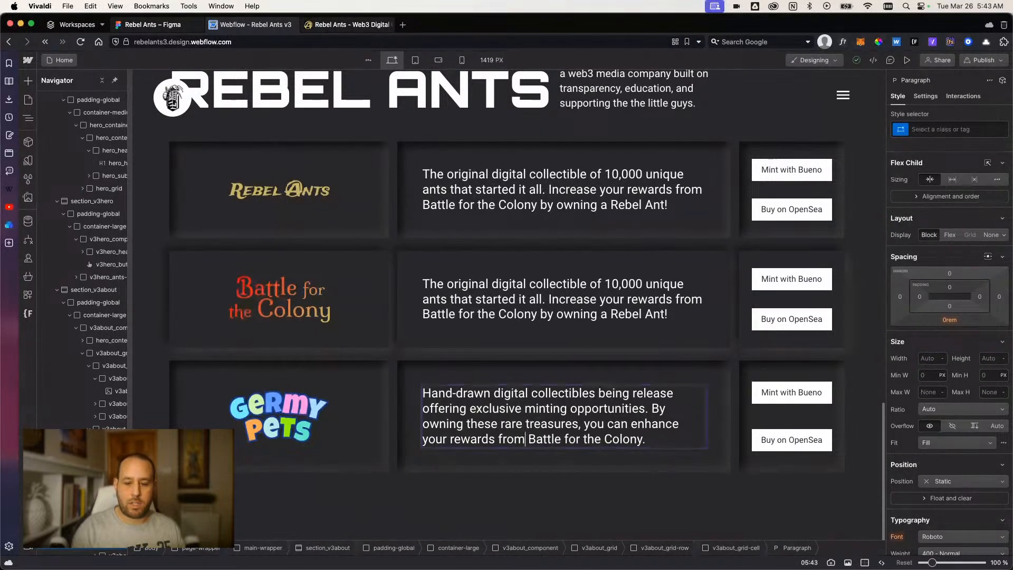
Insert "1-of-1" between "Hand-drawn" and "digital collectibles" in the Germy Pets paragraph.
key(alt+Left)
key(Up)
key(Up)
key(Up)
key(Up)
key(Right)
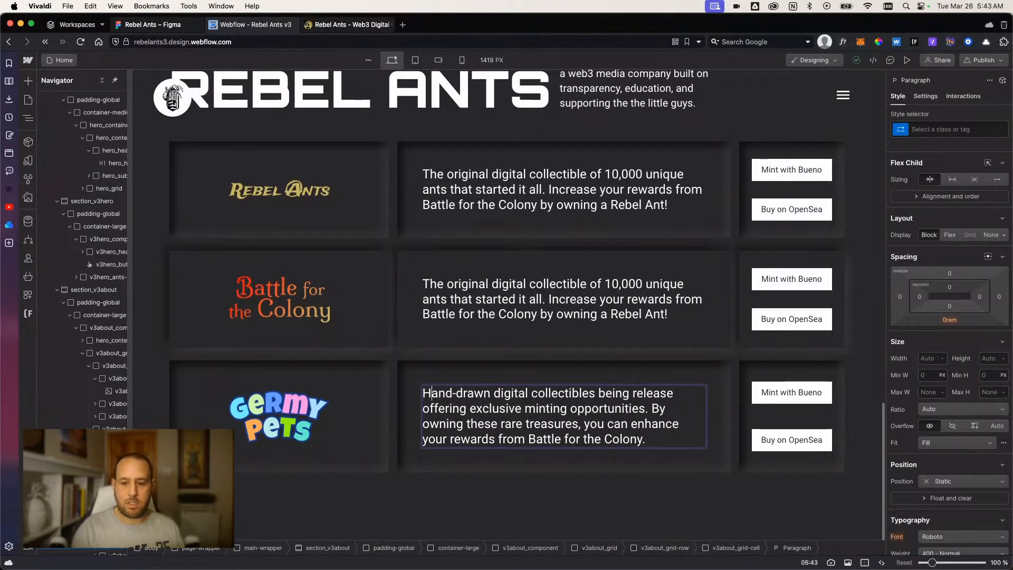
key(Right)
key(Right)
key(Right)
key(Right)
key(Right)
key(Right)
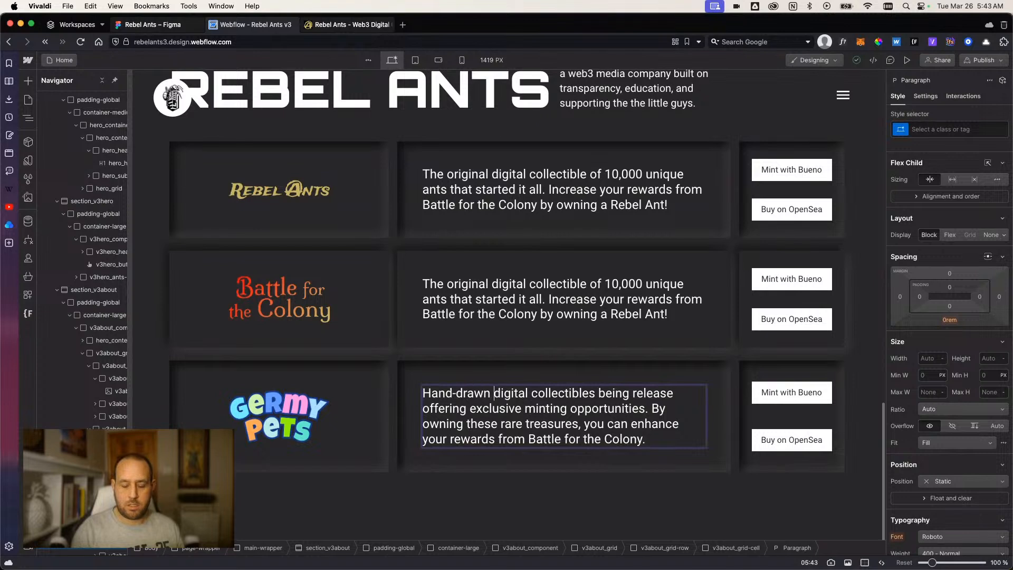
text(1 of)
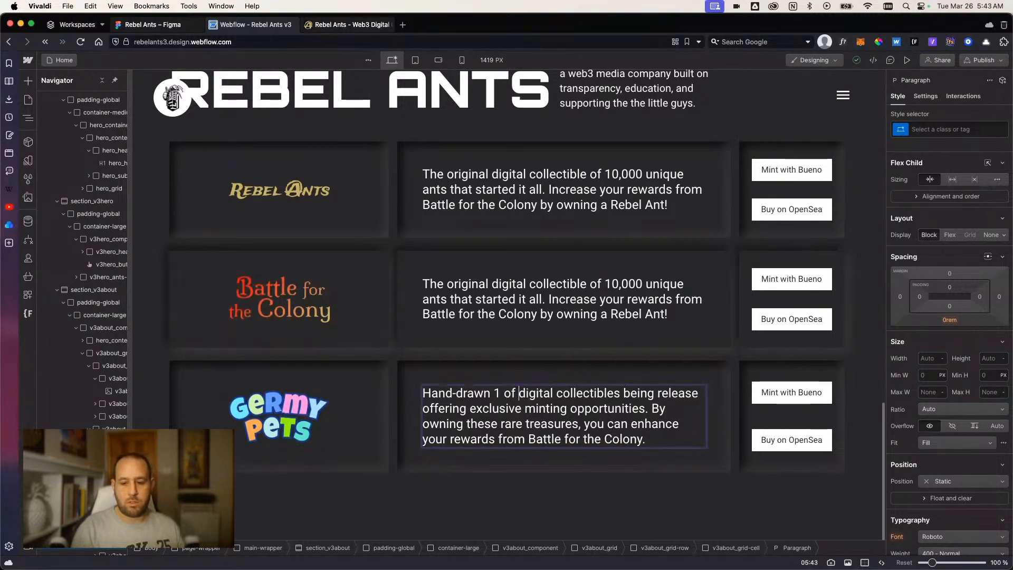
key(BackSpace)
key(BackSpace)
key(BackSpace)
key(BackSpace)
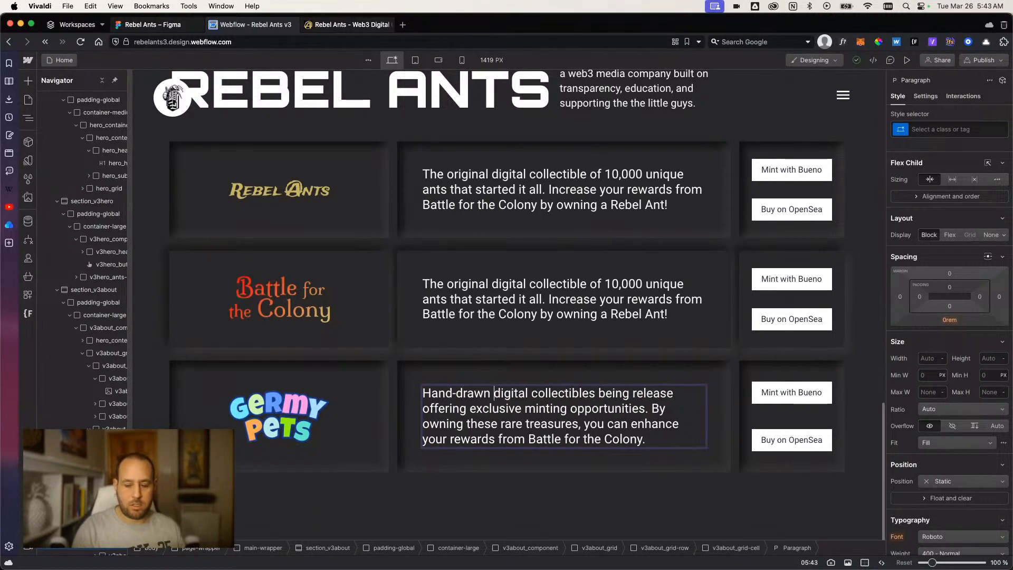
text(1-f)
key(BackSpace)
text(of-1)
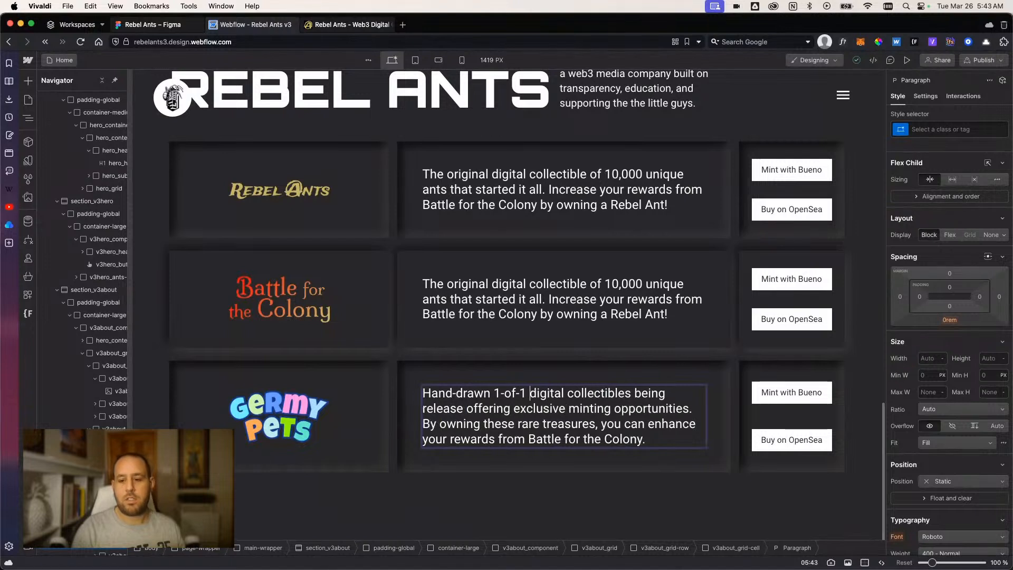
Delete the word "release" before "offering" in the Germy Pets paragraph.
key(Right)
key(Right)
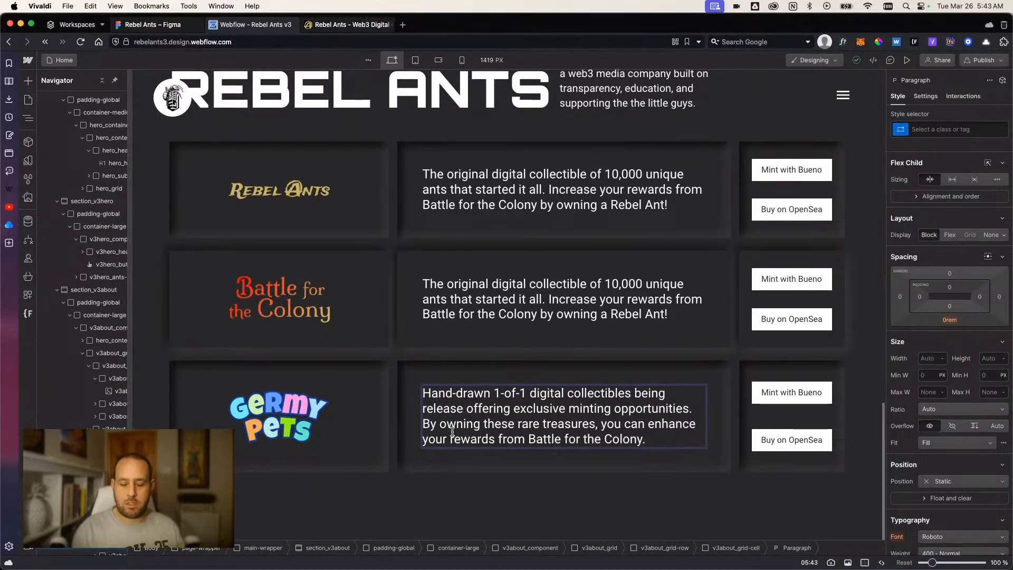
double_click(453, 409)
key(BackSpace)
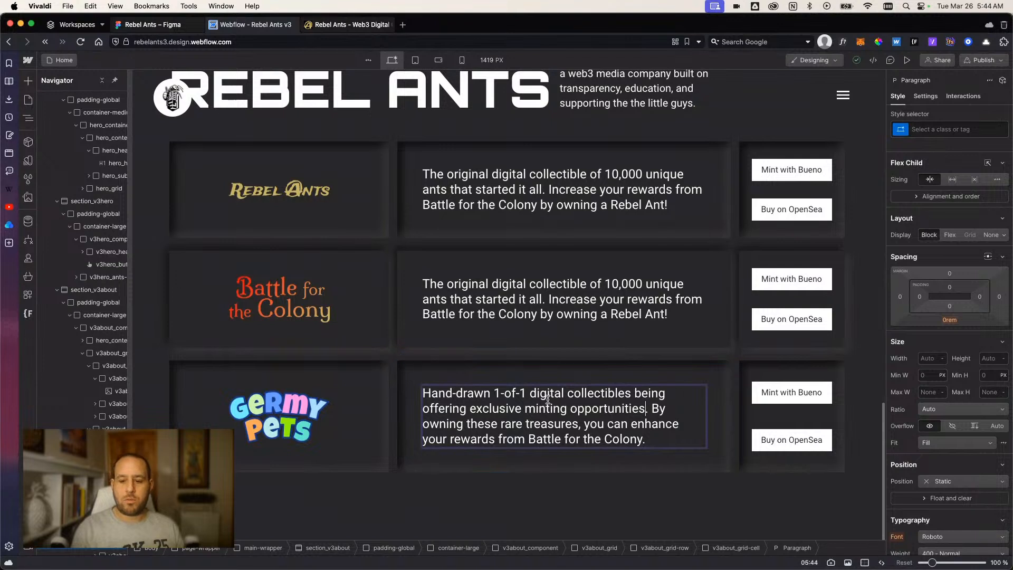
Change "exclusive minting opportunities" to "a unique minting experience" in the Germy Pets paragraph.
double_click(652, 392)
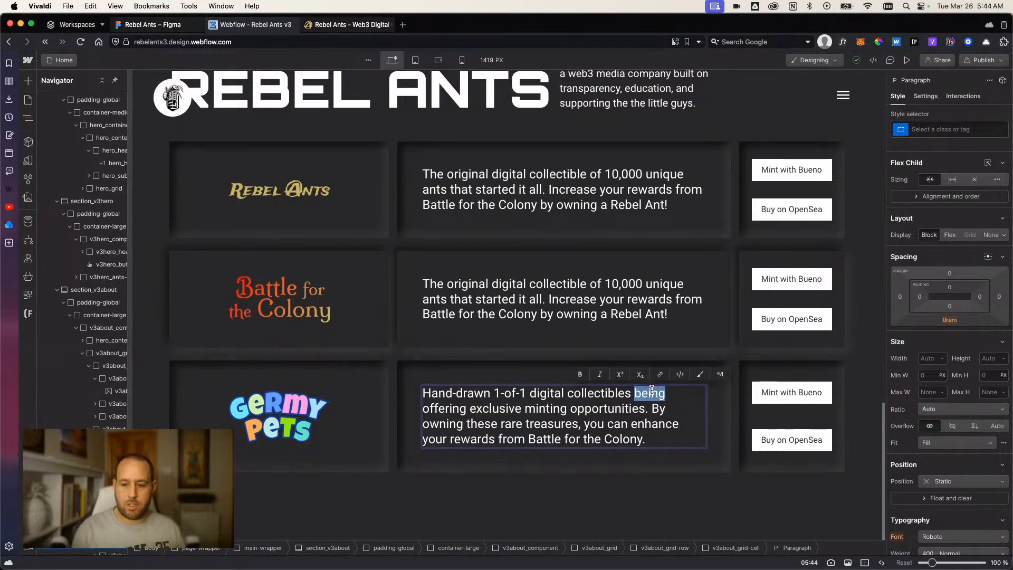
double_click(499, 412)
text(a q)
text(nique)
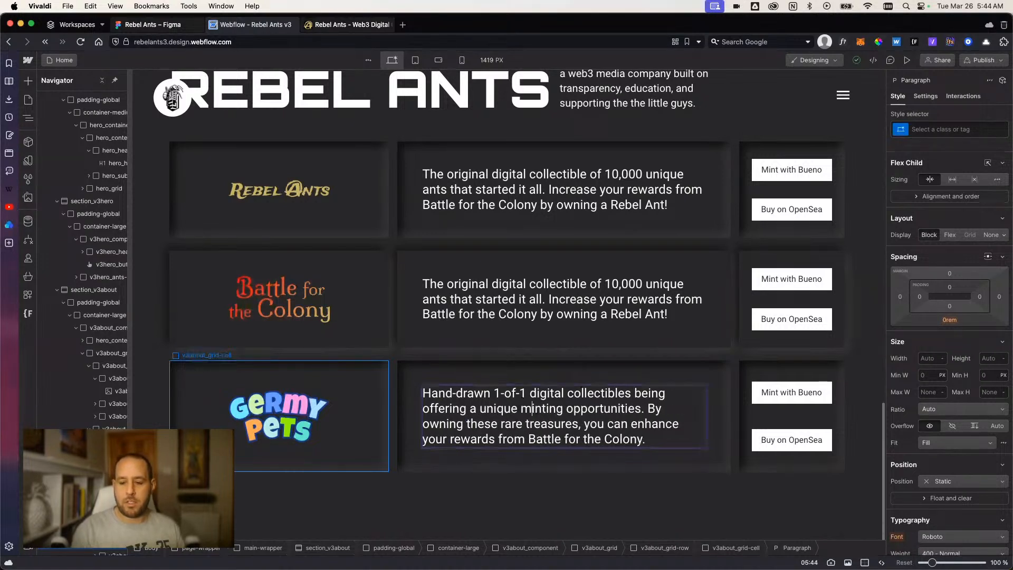
key(Right)
key(Right)
key(Right)
key(Right)
key(Right)
key(Right)
key(Right)
key(Right)
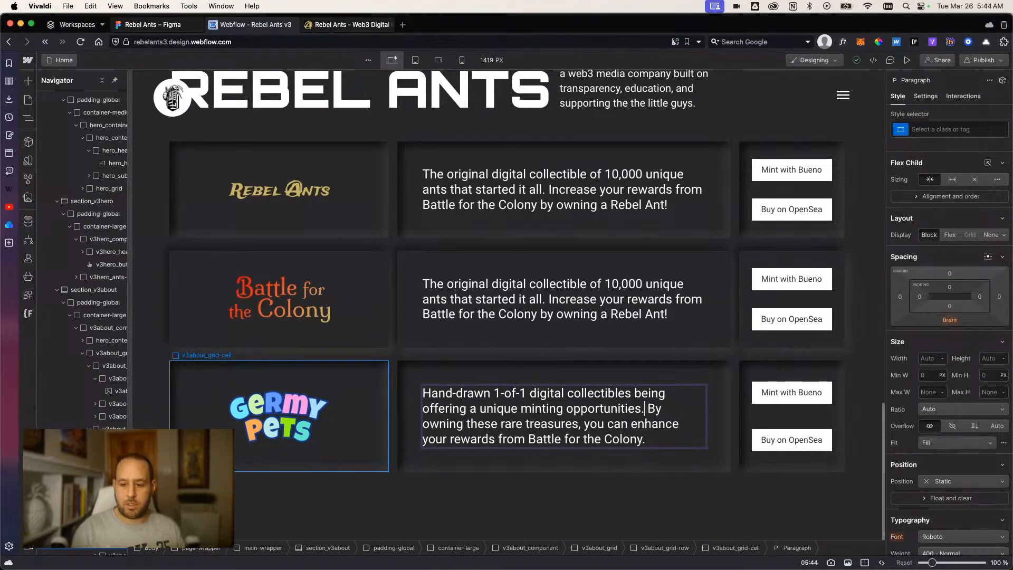
key(BackSpace)
key(BackSpace)
key(BackSpace)
key(BackSpace)
key(BackSpace)
key(BackSpace)
key(BackSpace)
key(BackSpace)
key(BackSpace)
key(BackSpace)
key(BackSpace)
key(BackSpace)
key(BackSpace)
key(BackSpace)
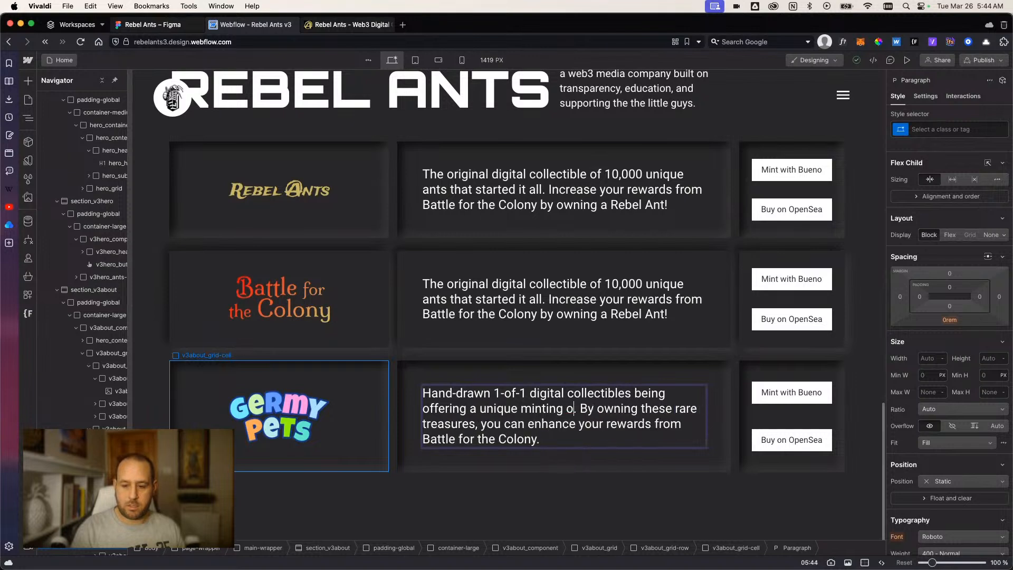
text(experience)
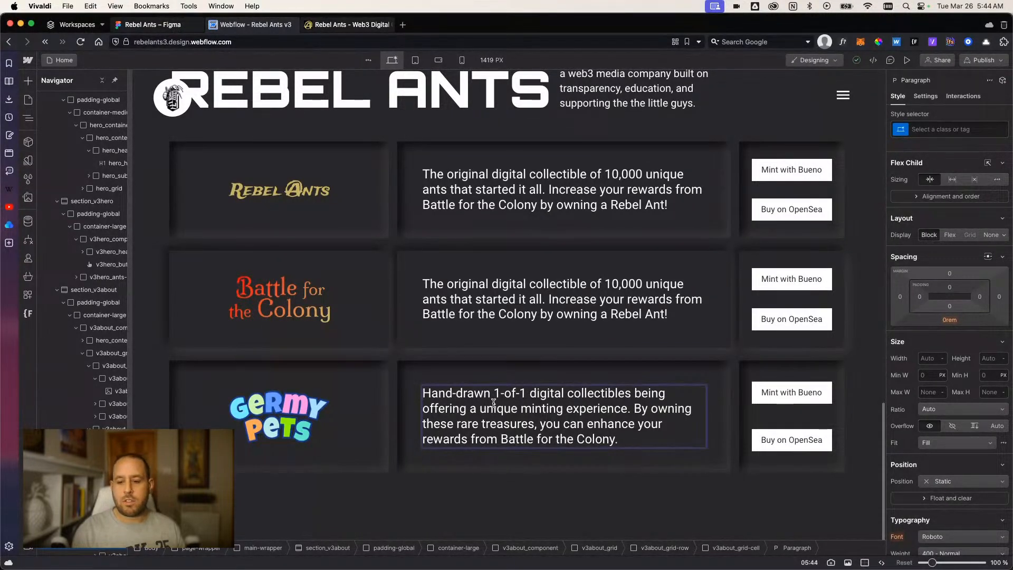
Delete "being" and its extra space between "collectibles" and "offering" in the Germy Pets paragraph.
double_click(651, 393)
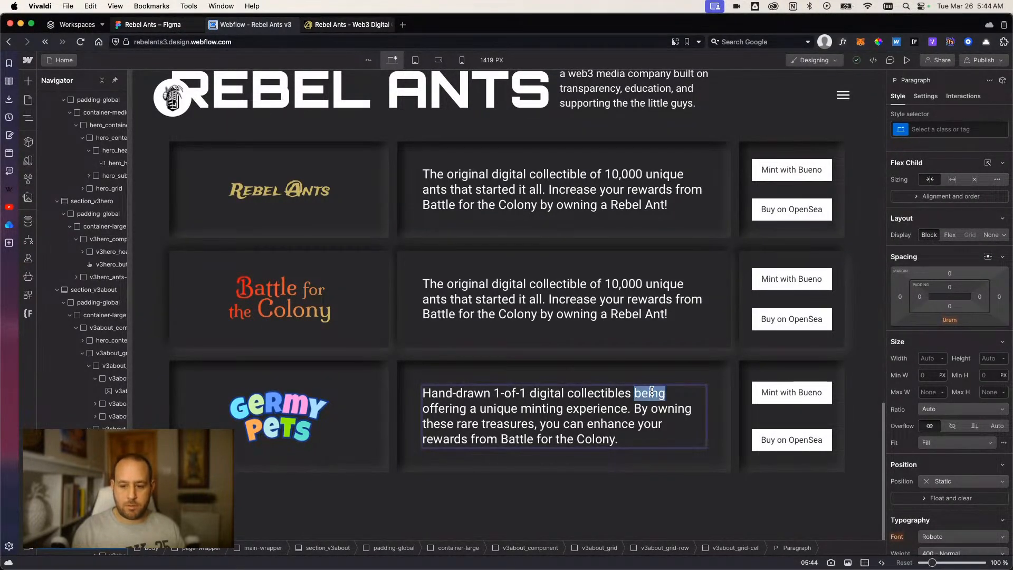
key(BackSpace)
key(BackSpace)
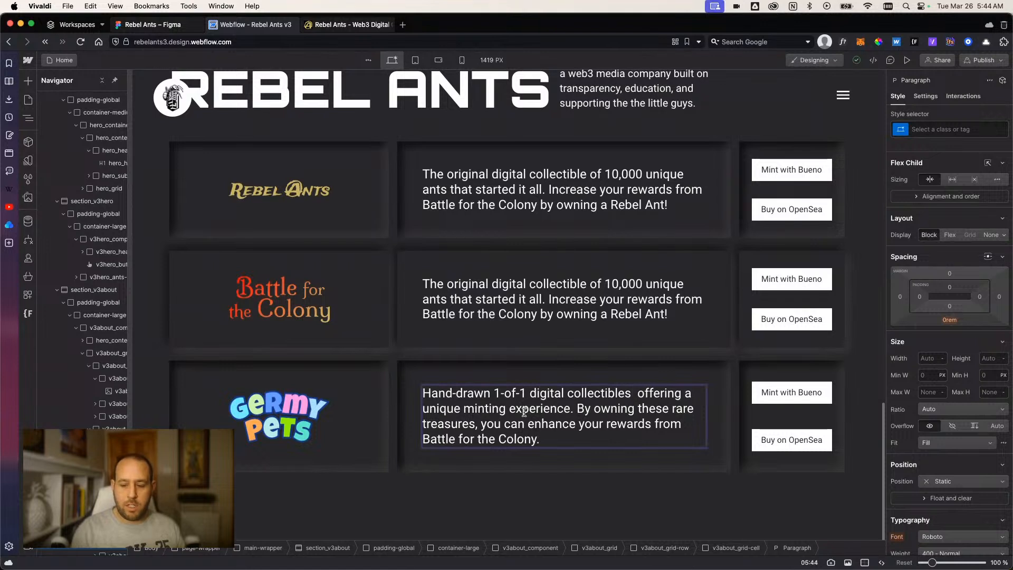
key(BackSpace)
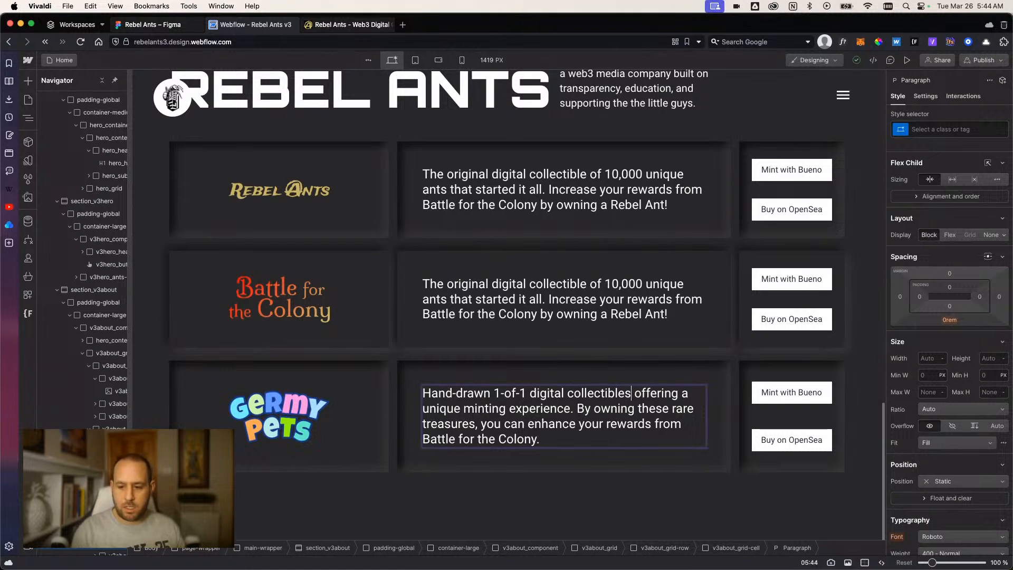
Add the sentence "Eventually, 500 Germy Pets will be released." before "By owning these rare treasures" in the Germy Pets paragraph.
click(576, 408)
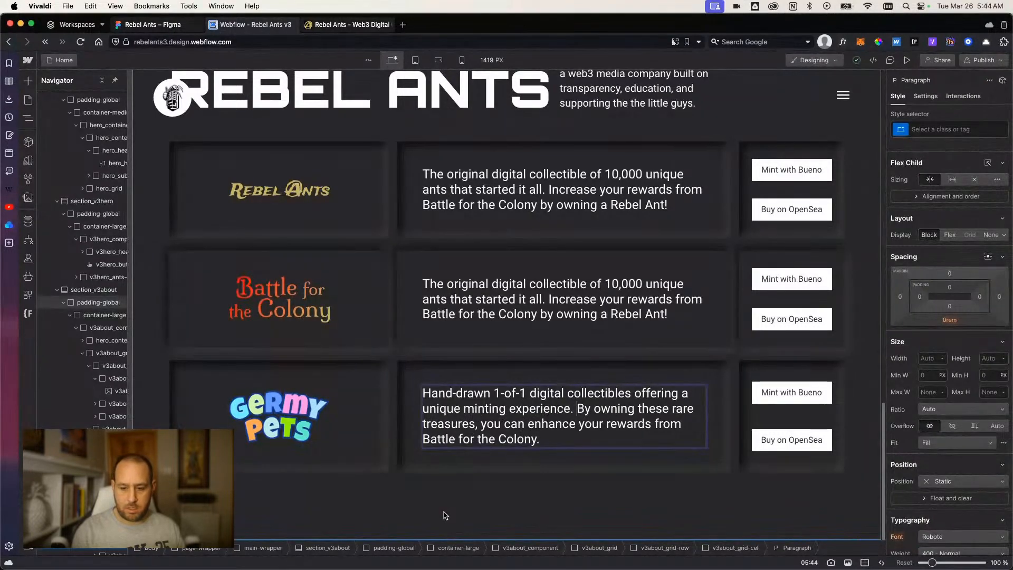
text(Eventually, 5)
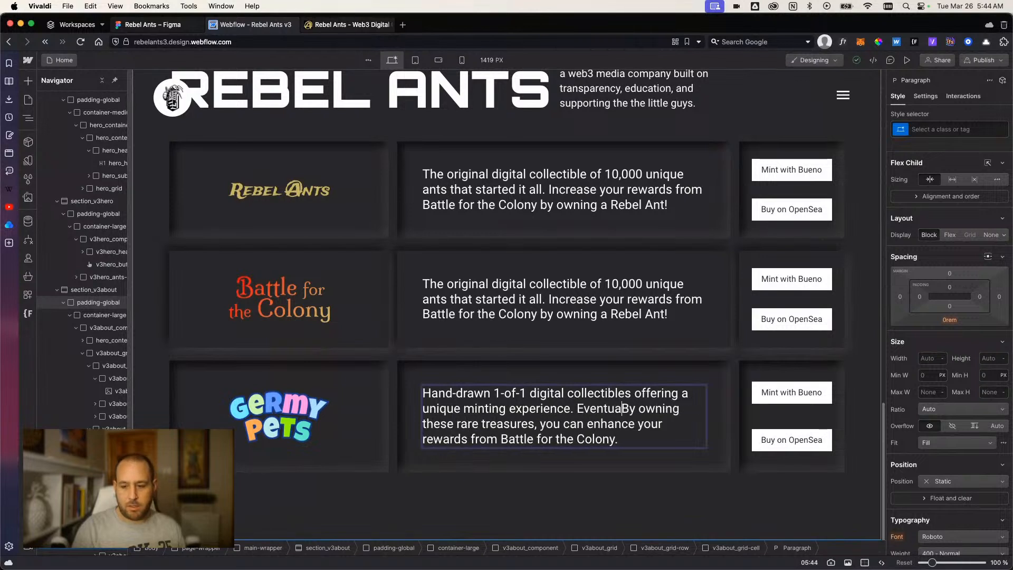
text(00)
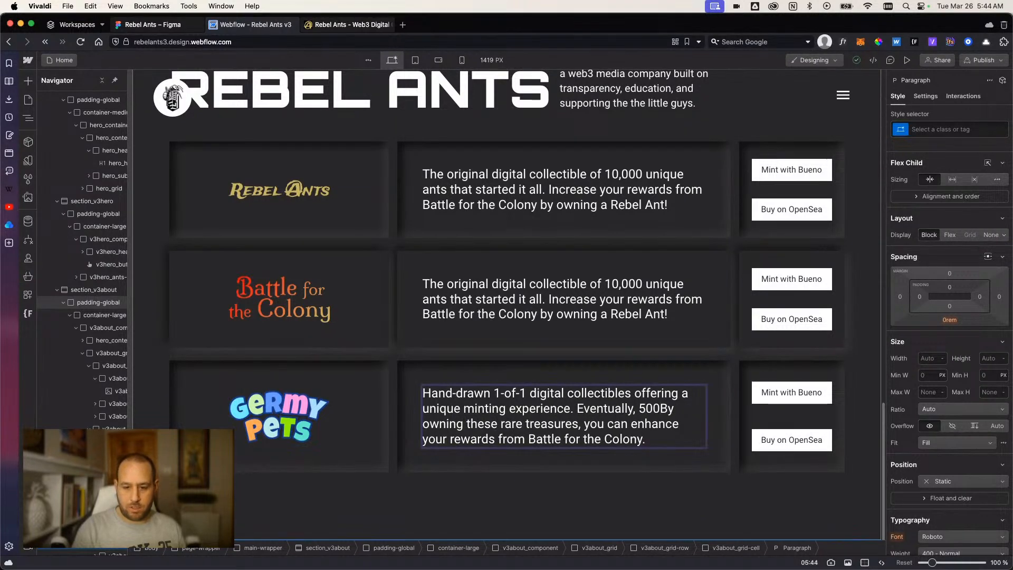
text( Germy Pets w)
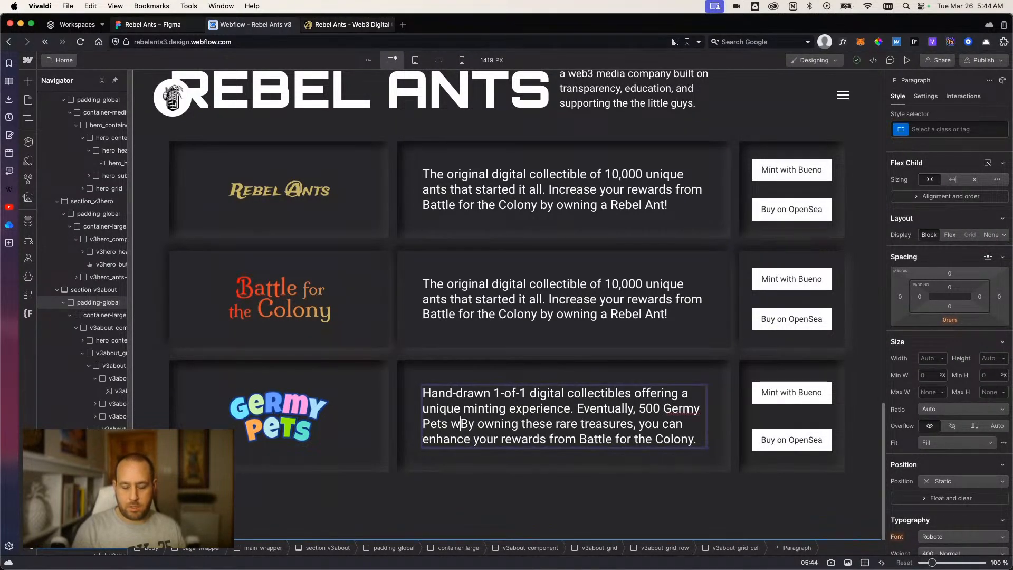
text(ill )
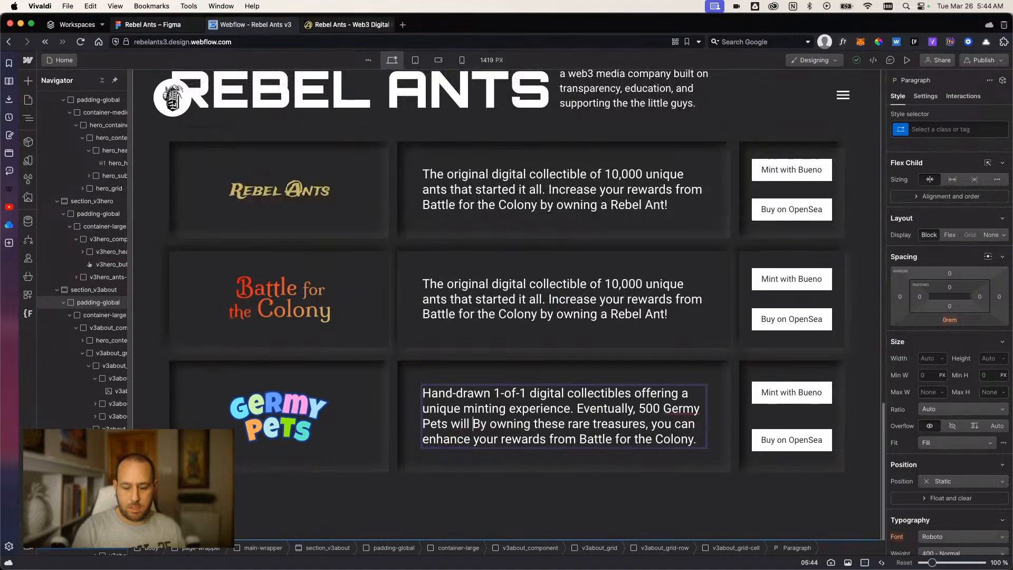
text(be released.)
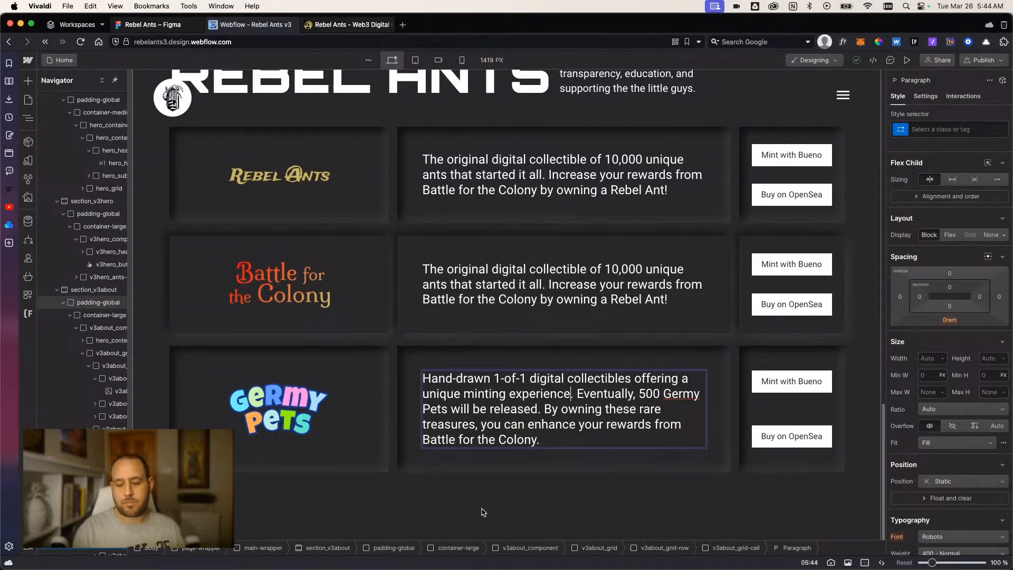
Merge the first two Germy Pets sentences by replacing the period and "Eventually," after "experience" with "with".
key(Delete)
key(Delete)
key(Delete)
key(Delete)
key(Delete)
key(Delete)
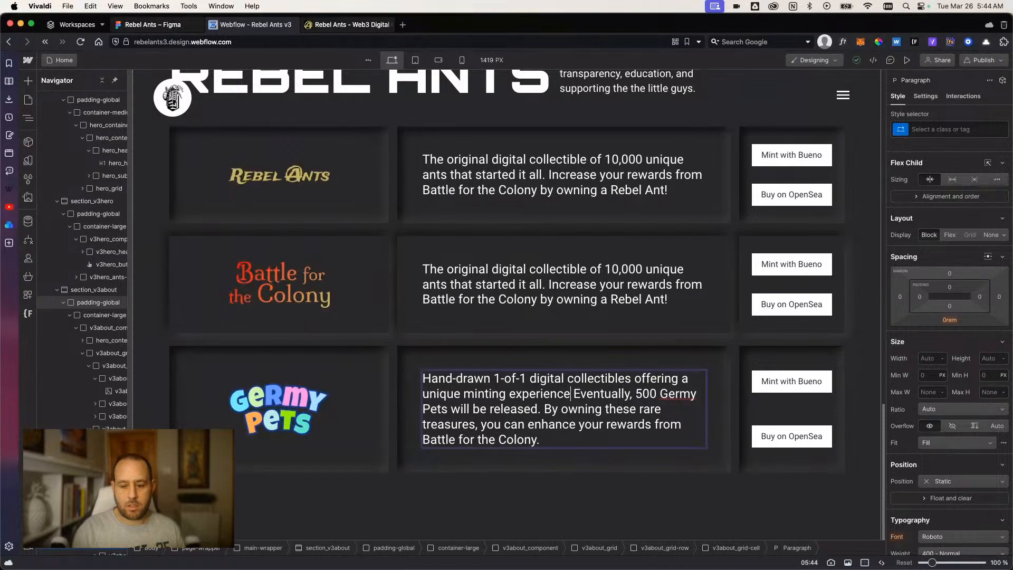
key(Delete)
key(Delete)
key(Delete)
key(Delete)
key(Delete)
key(Delete)
key(Delete)
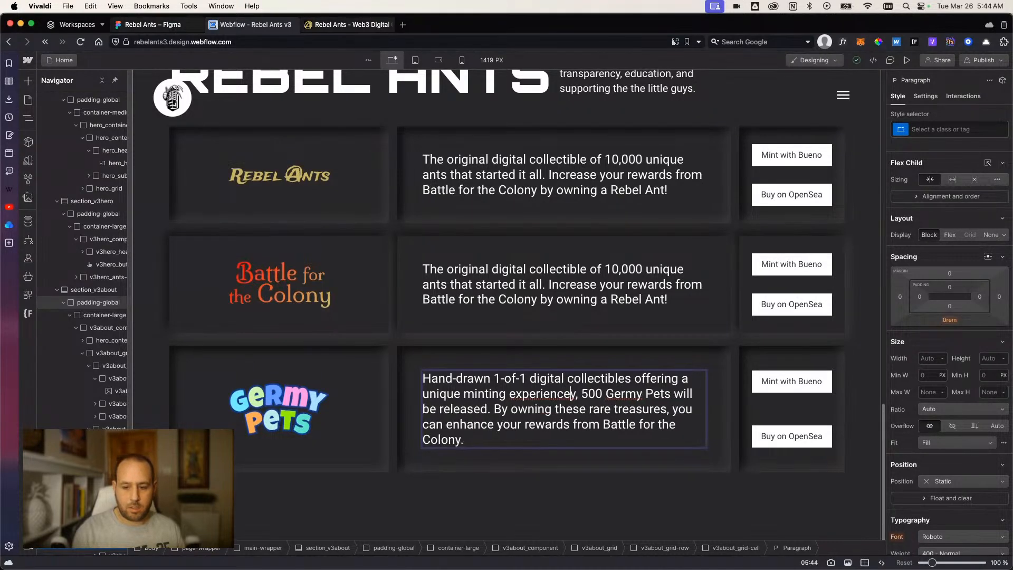
text(with)
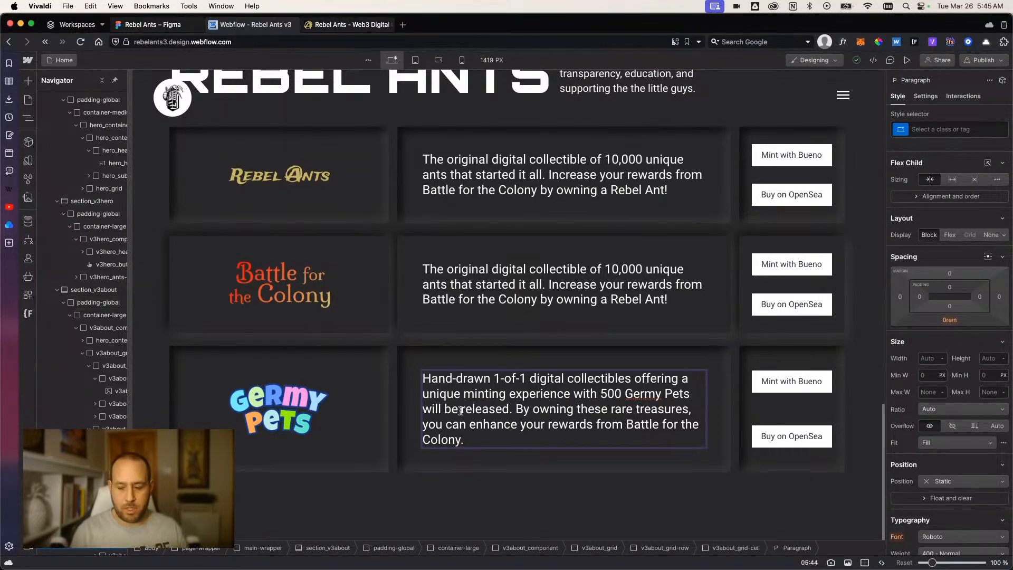
Change "with" to "for" before "500 Germy Pets" and delete "will be released" from that sentence.
double_click(582, 396)
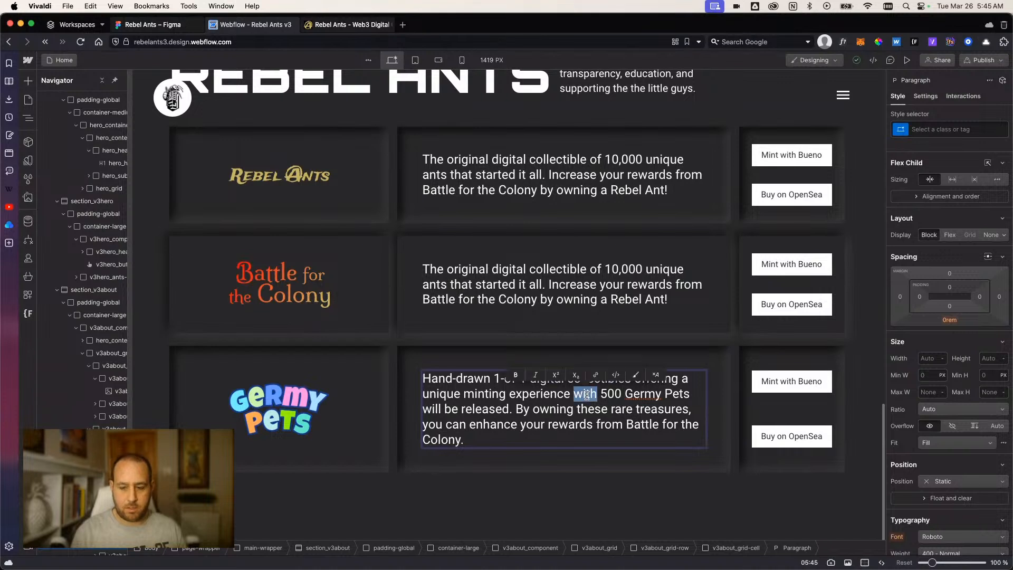
text(for)
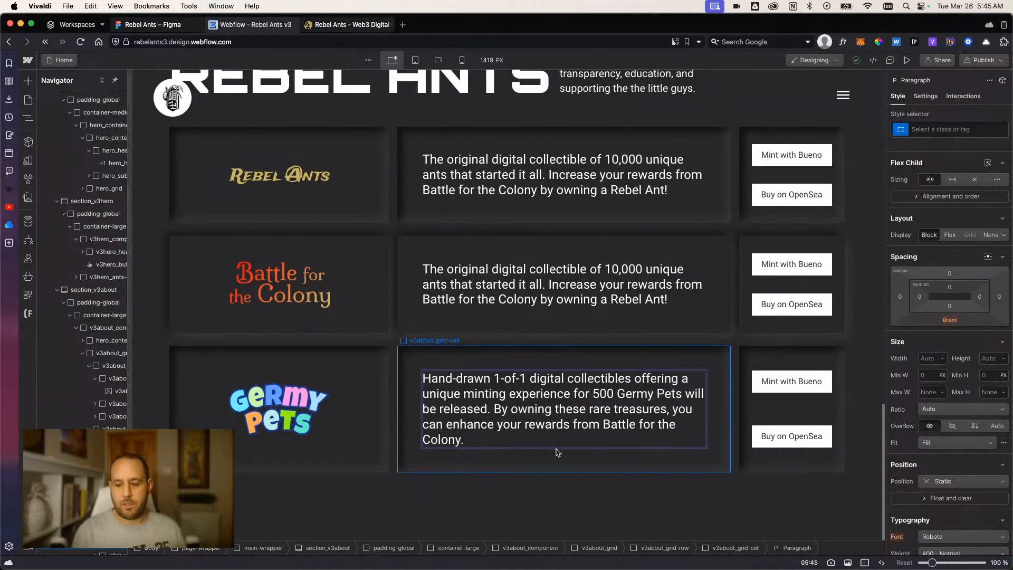
drag(685, 395, 486, 409)
key(BackSpace)
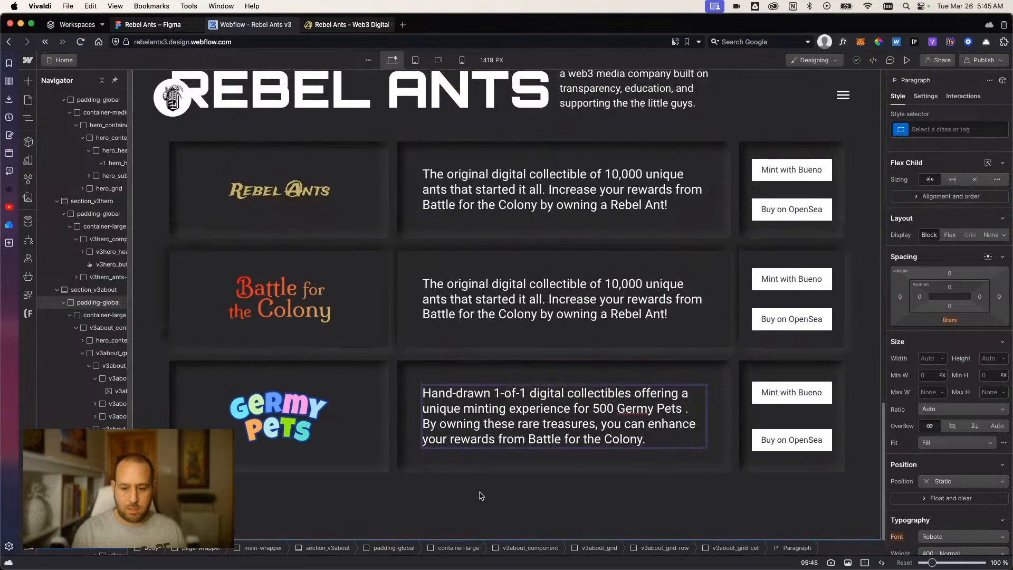
click(479, 496)
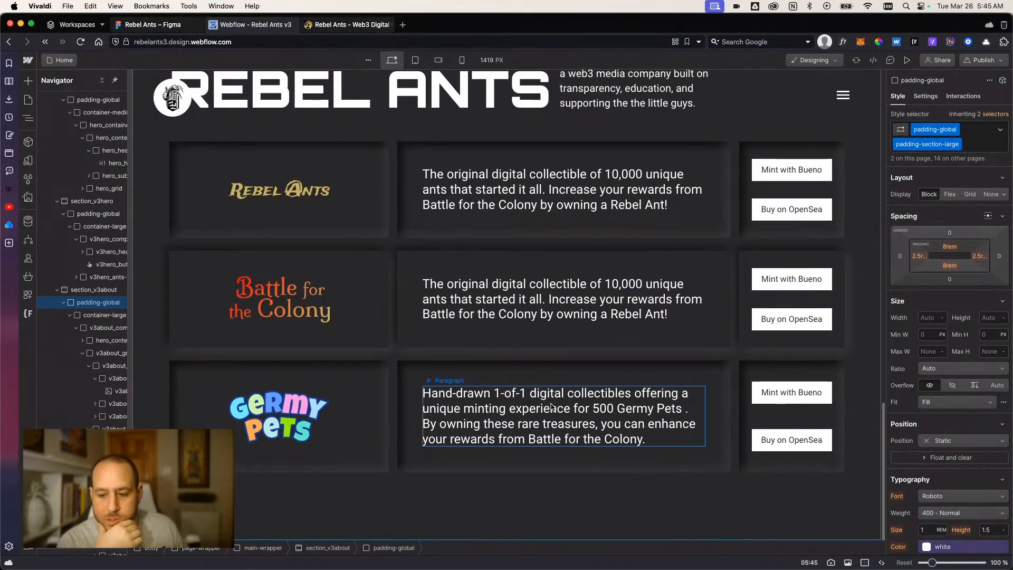
Change "500 Germy Pets" to "each Germy Pet" and remove the stray space before the period.
click(591, 413)
double_click(593, 410)
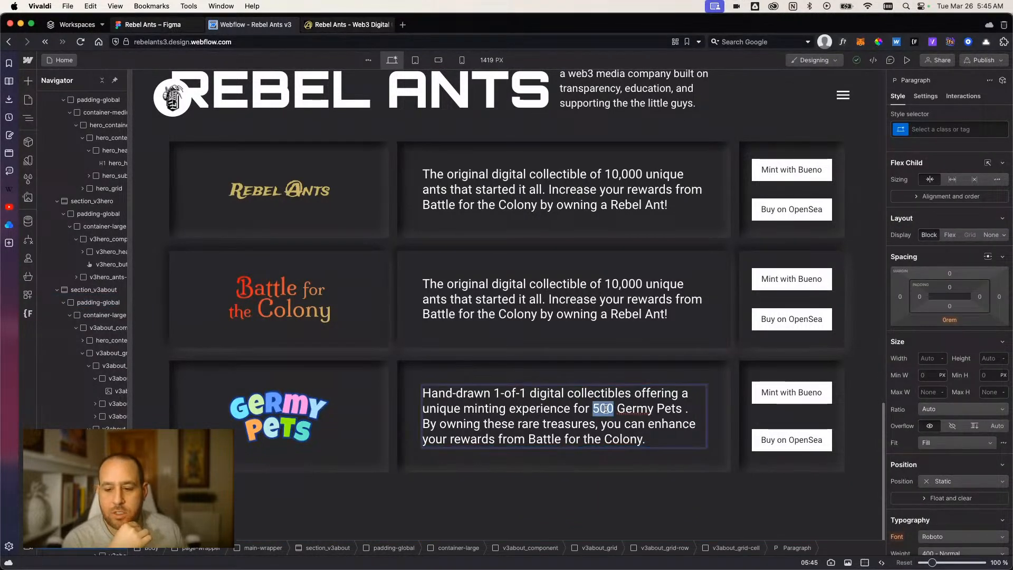
text(each)
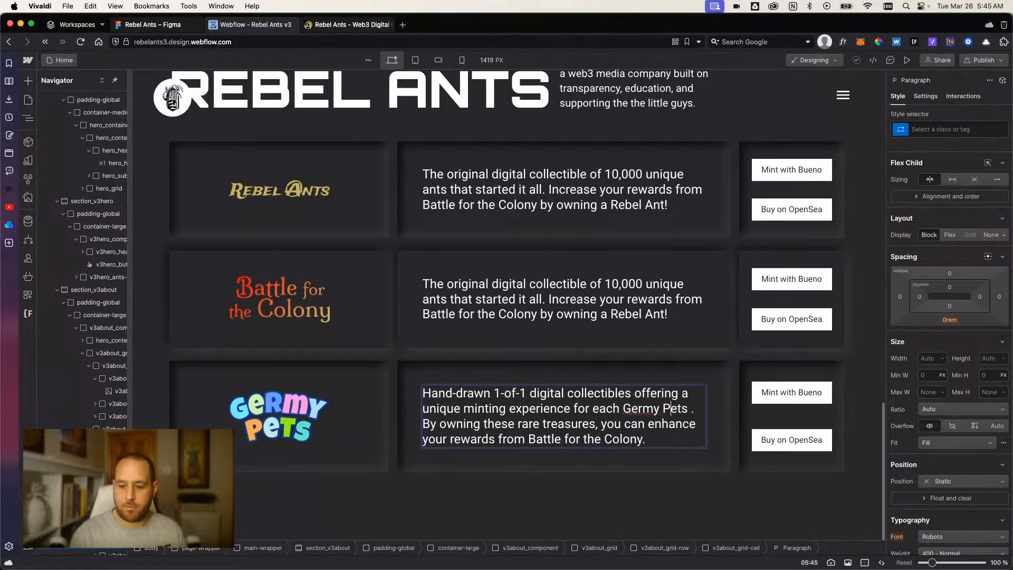
key(Right)
key(Right)
key(Right)
key(BackSpace)
key(Delete)
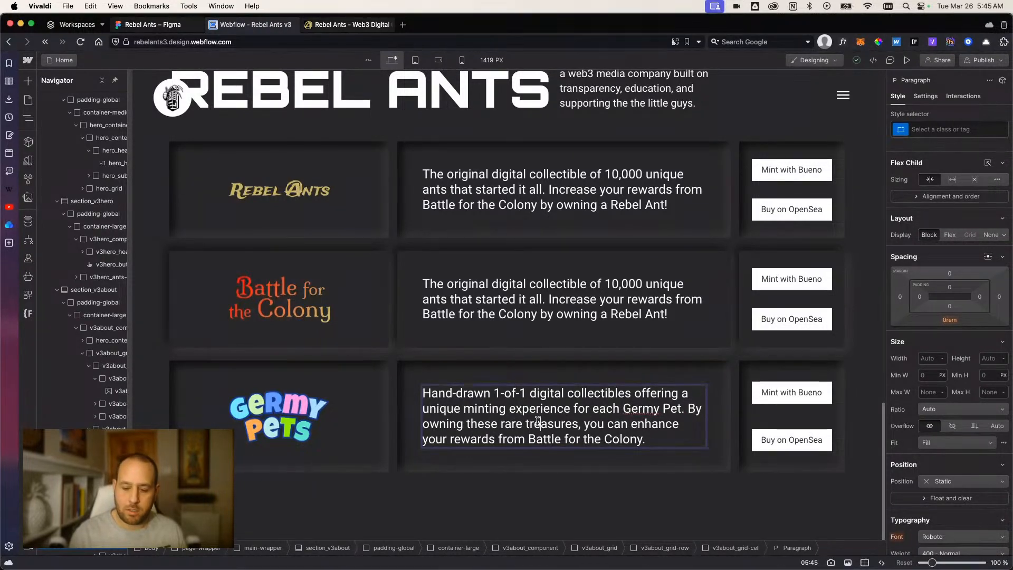
Replace "rare" with "1-of-1" before "treasures" in the last sentence of the Germy Pets paragraph.
double_click(512, 424)
click(496, 493)
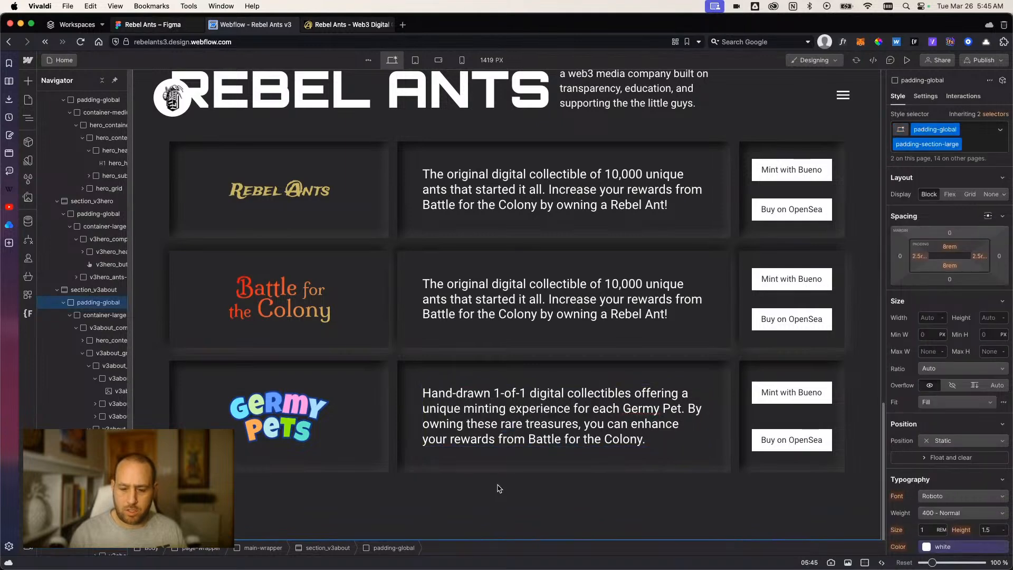
double_click(512, 424)
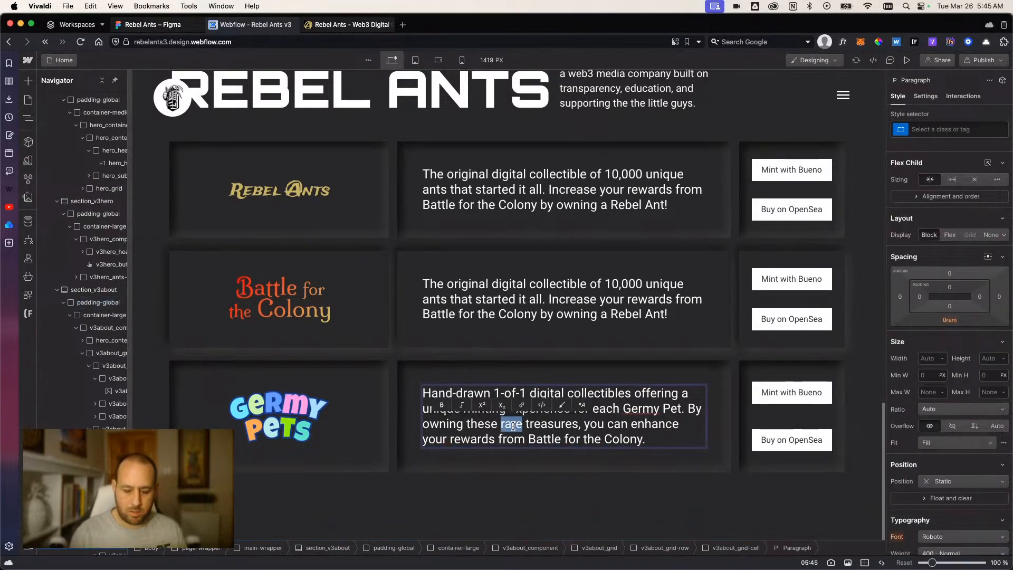
text(1-of-1)
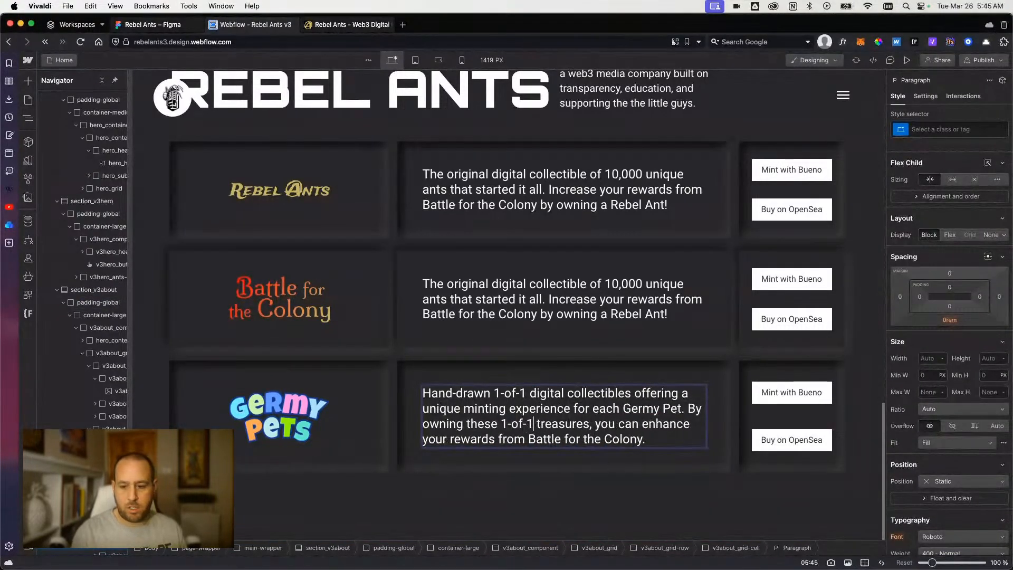
Change the opening words of the Germy Pets paragraph from "Hand-drawn 1-of-1 digital collectibles" to "500 hand-drawn digital collectibles".
drag(530, 393, 495, 392)
key(BackSpace)
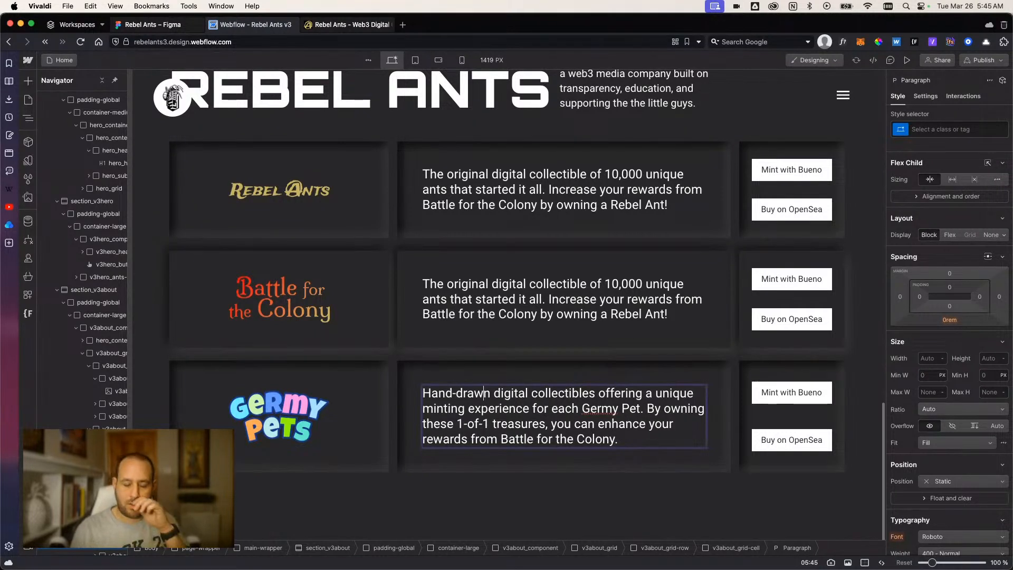
key(Left)
key(Left)
key(Left)
key(Left)
key(Left)
key(Left)
text(500)
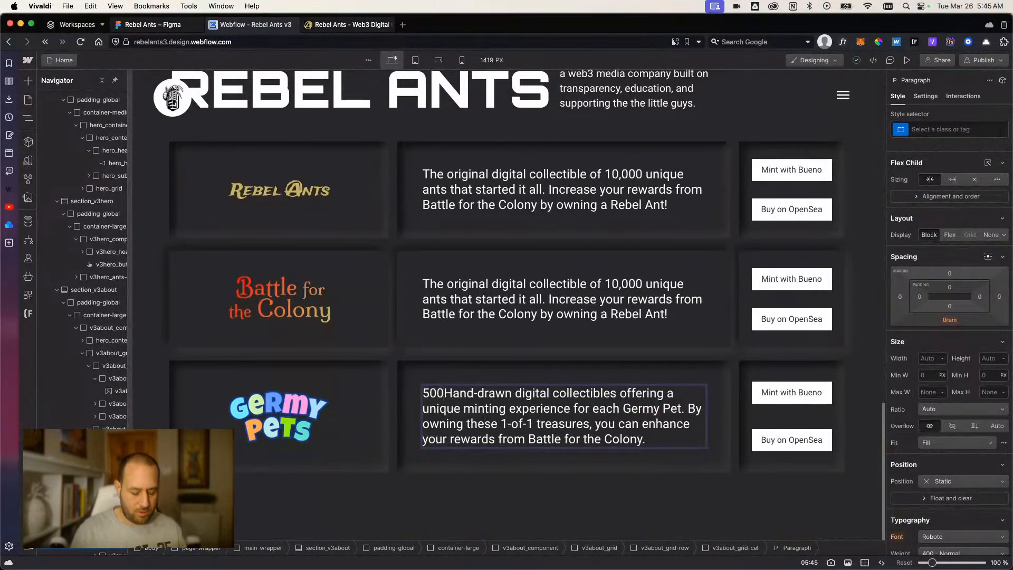
key(Delete)
text(h)
key(Right)
key(Right)
key(Right)
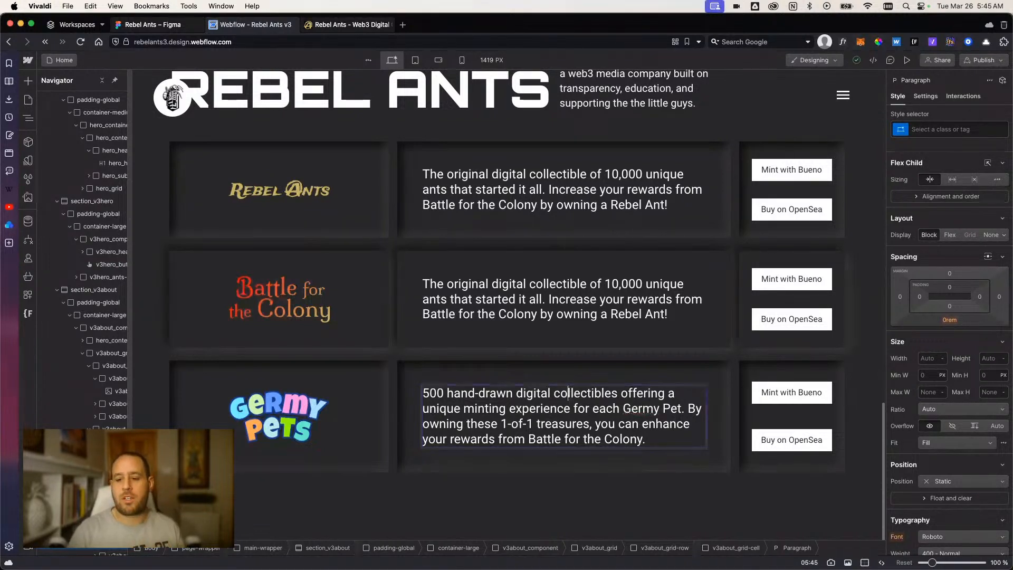
click(765, 420)
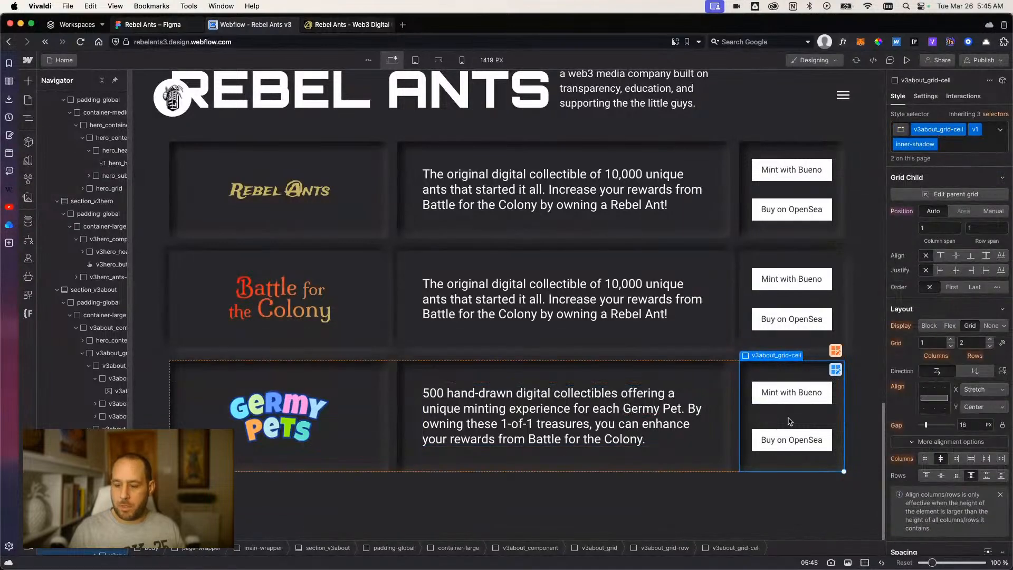
click(657, 452)
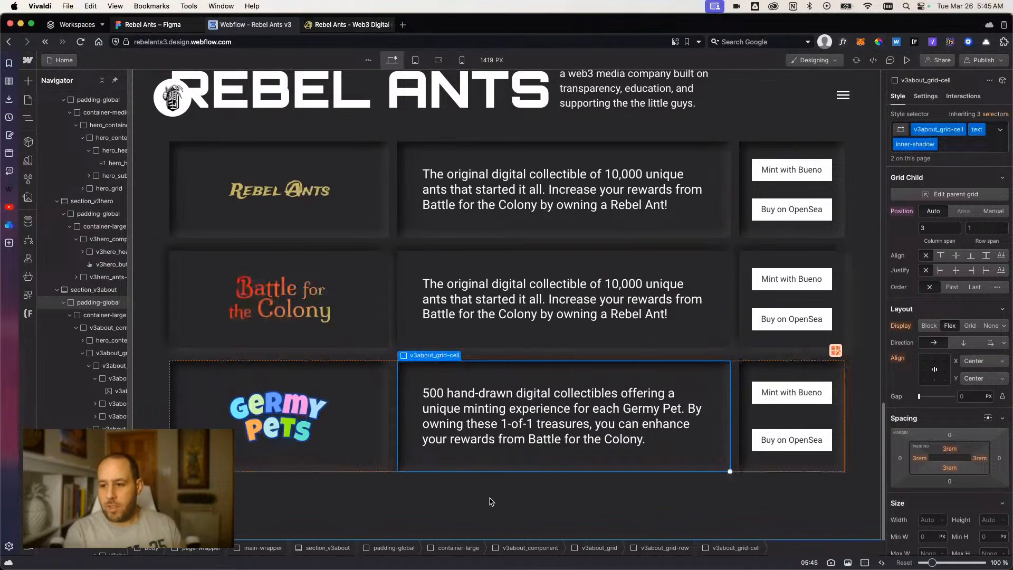
click(763, 302)
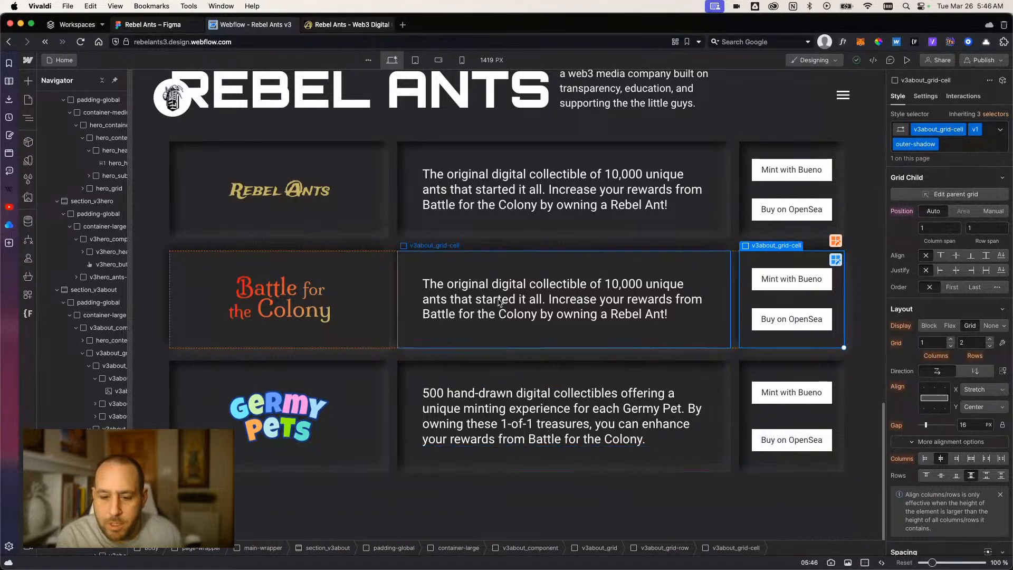
scroll(475, 369, up, 1)
Replace the last sentence of the Germy Pets paragraph with "Increase your rewards from Battle for the Colony.".
click(471, 420)
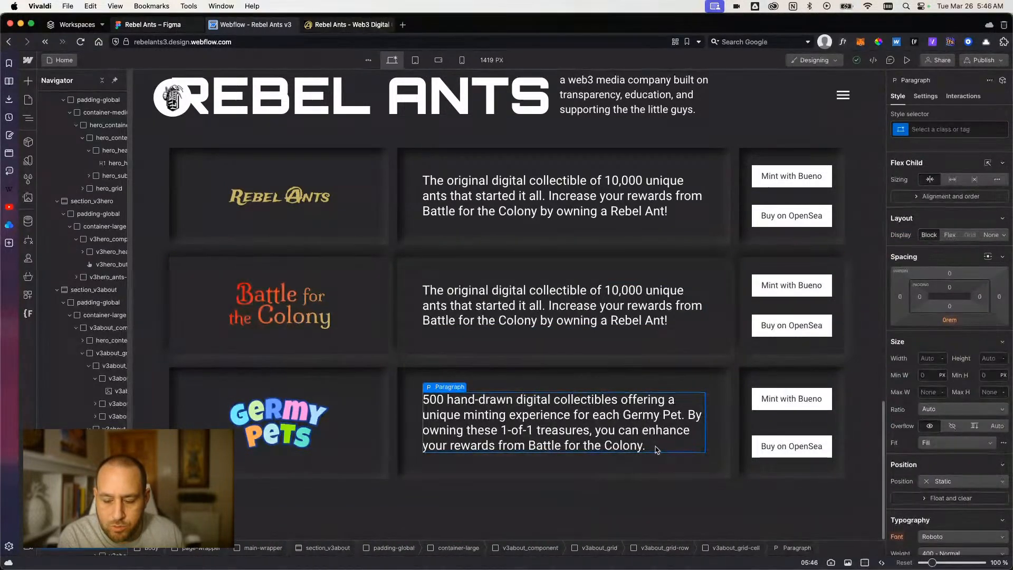
double_click(689, 415)
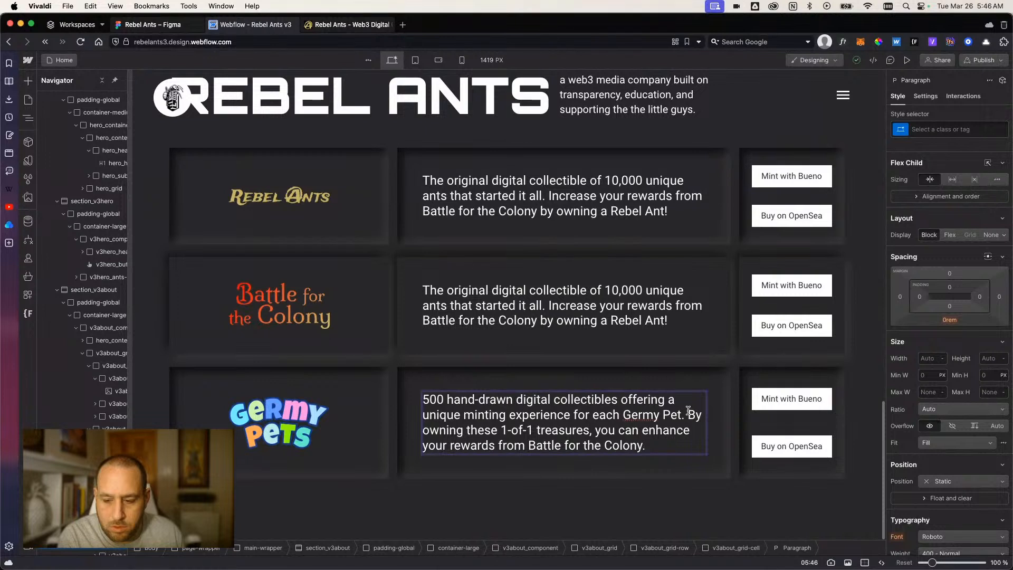
drag(689, 414, 702, 457)
key(BackSpace)
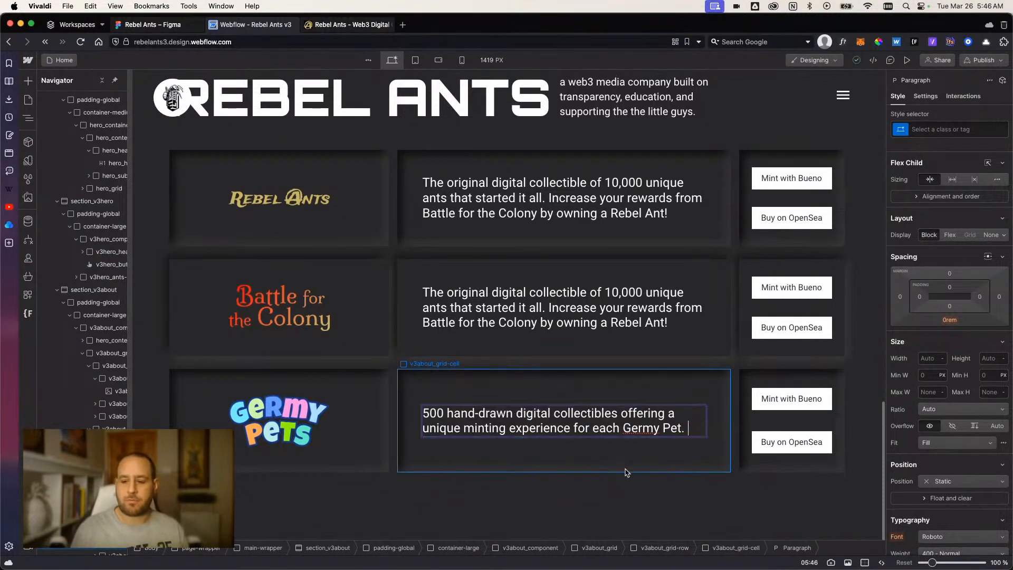
text(Incre)
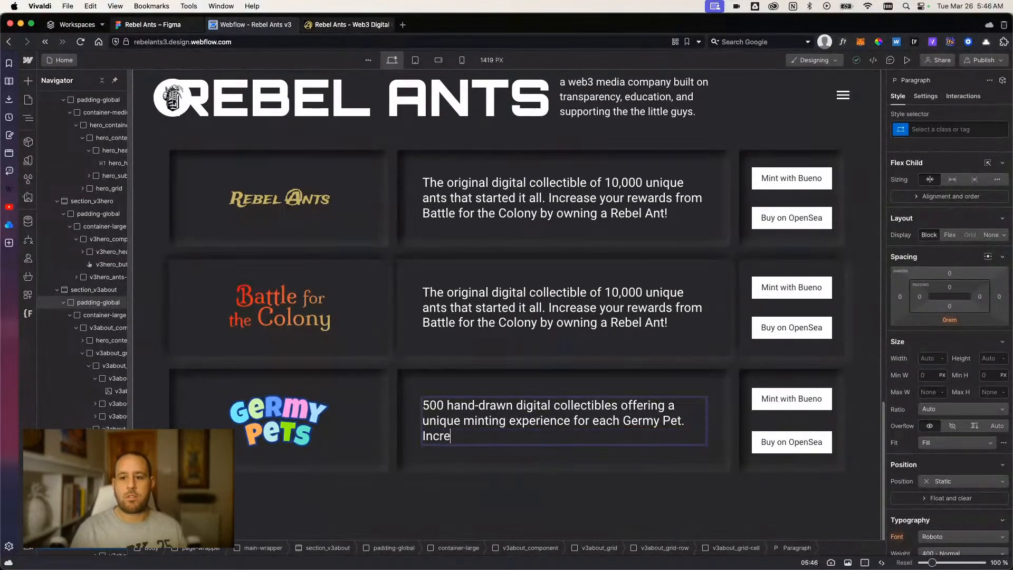
text(ase your rewards from )
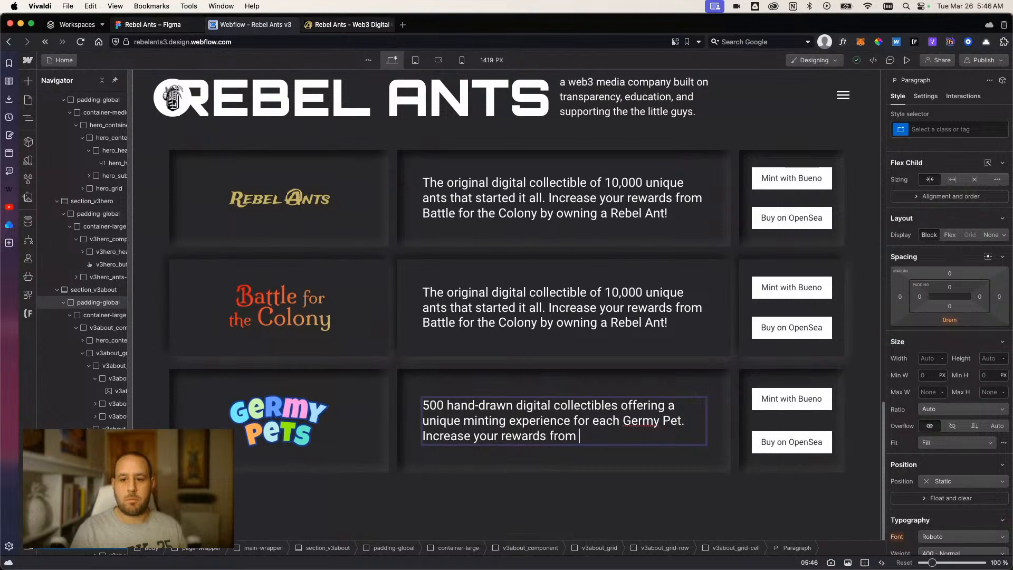
text(Battle for the Colony)
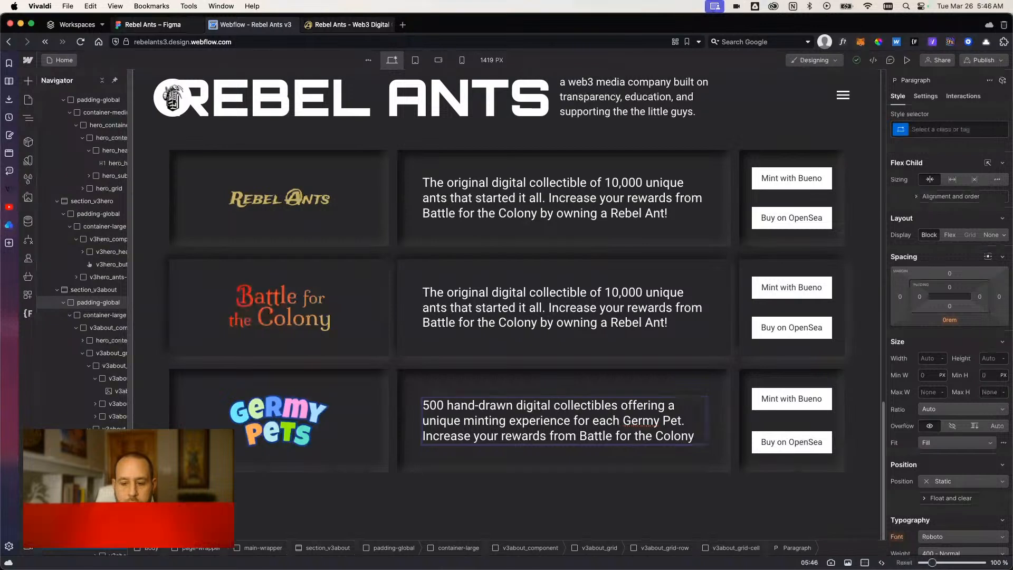
text(.)
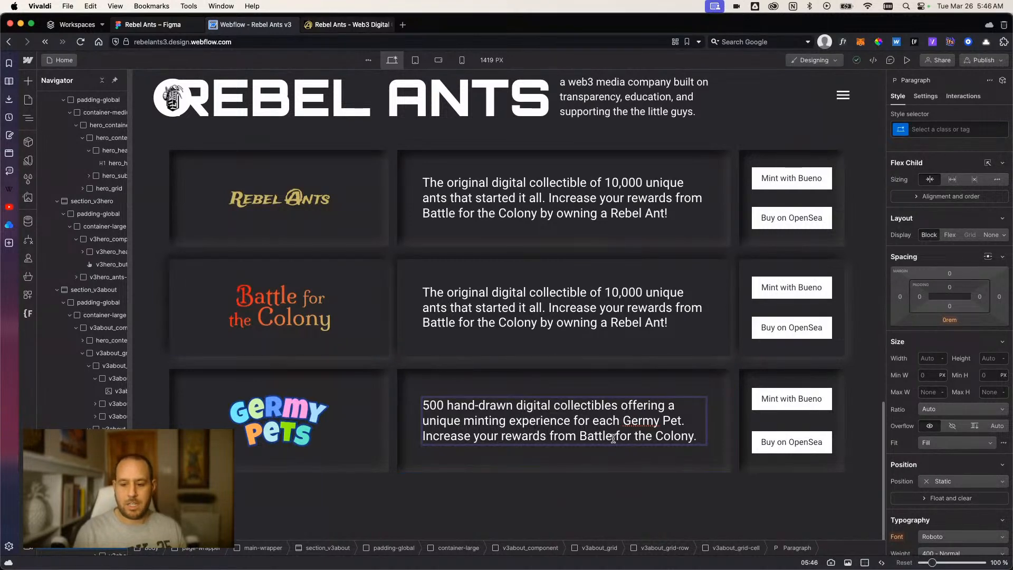
click(543, 468)
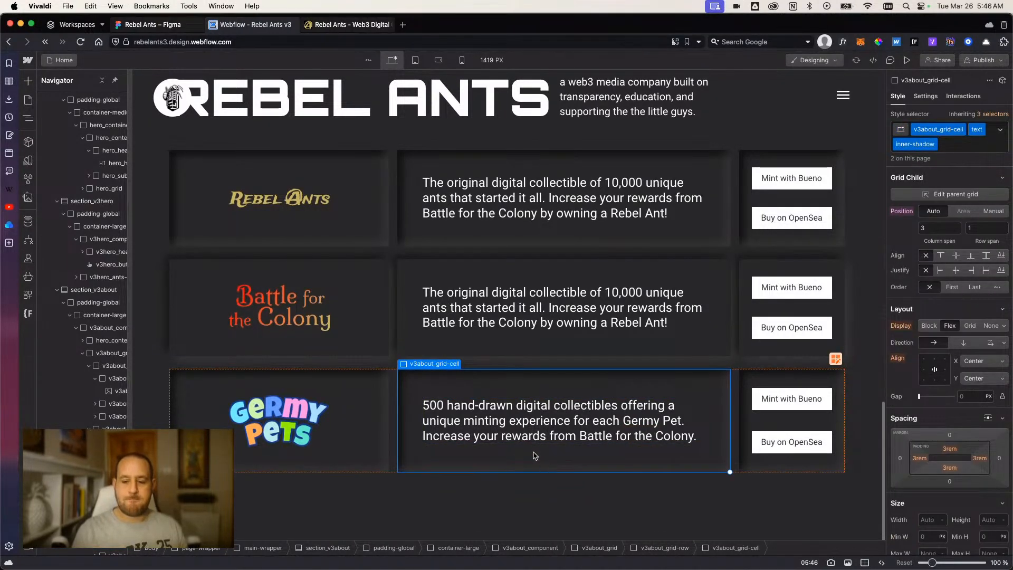
Reword the start of the last Germy Pets sentence from "Increase your rewards" to "Ownership increases your rewards".
double_click(526, 450)
click(463, 436)
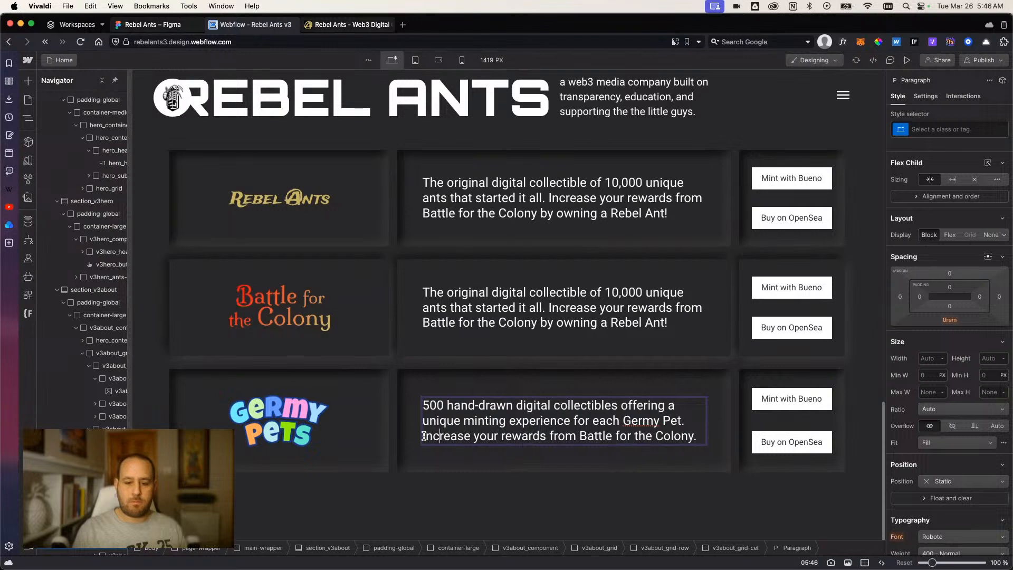
click(424, 436)
text(Ownership)
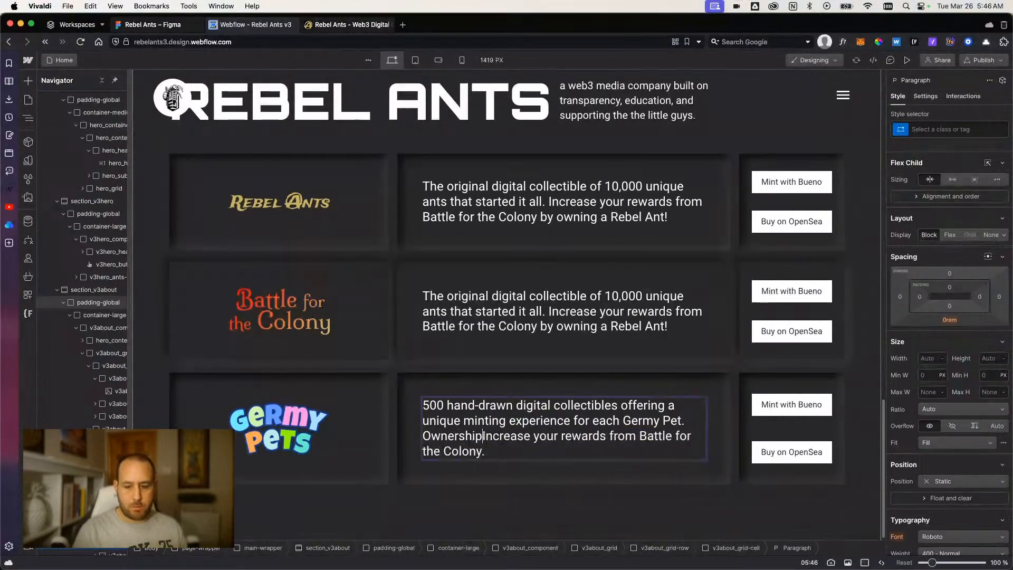
text( increa)
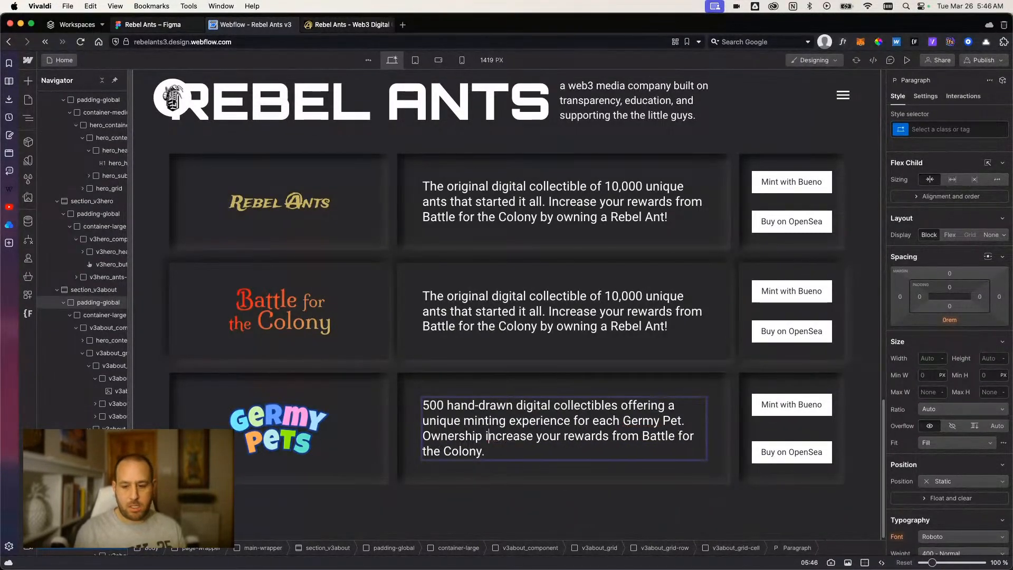
text(s)
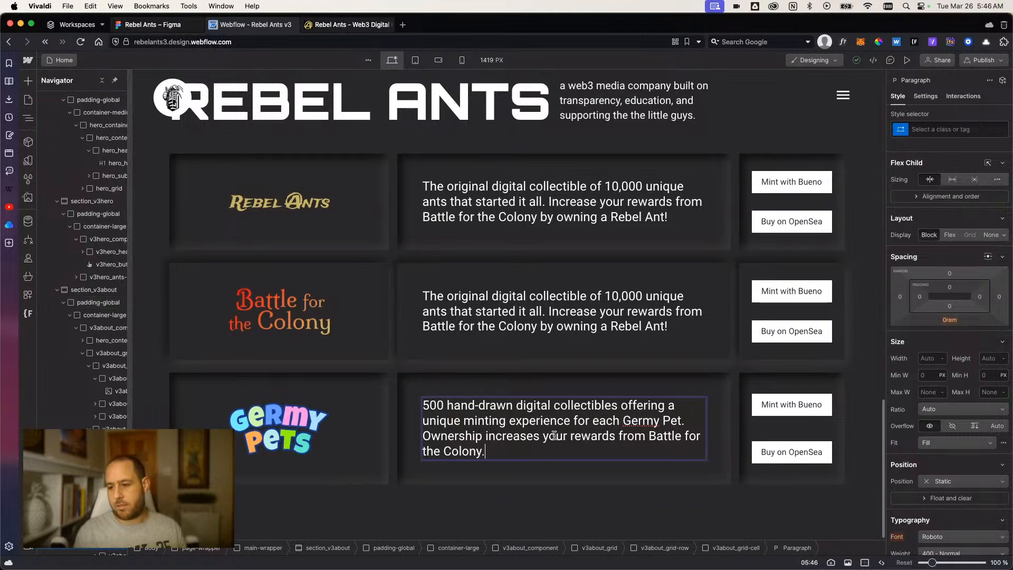
click(773, 438)
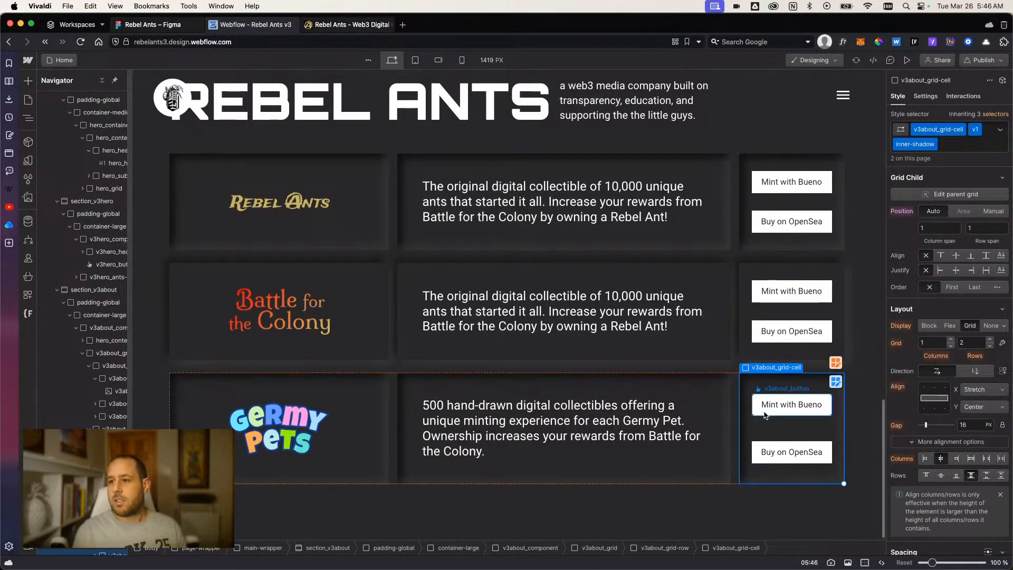
Align the grid rows to the center in the Germy Pets and Battle for the Colony button cells and check the page preview.
click(768, 246)
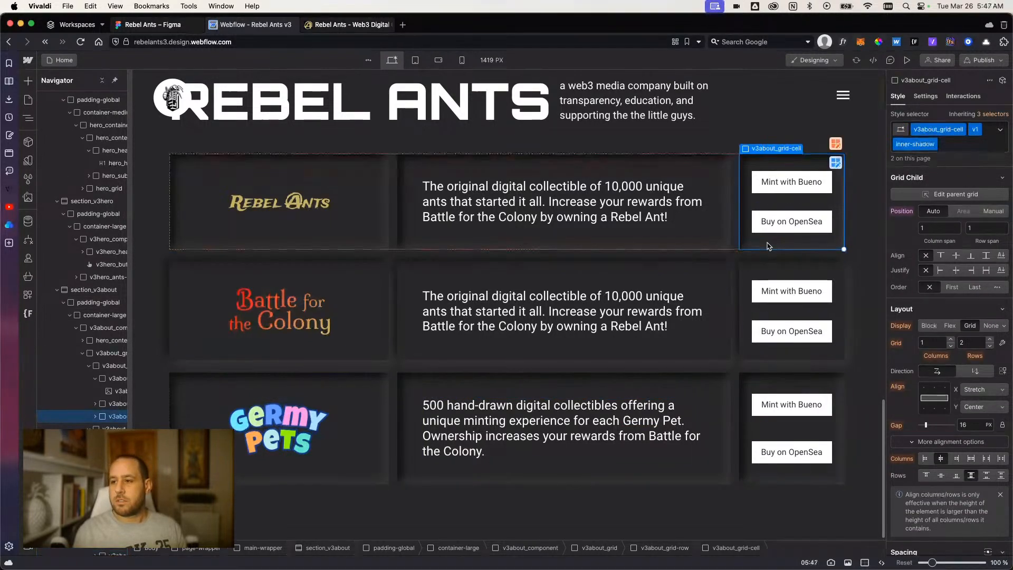
click(742, 317)
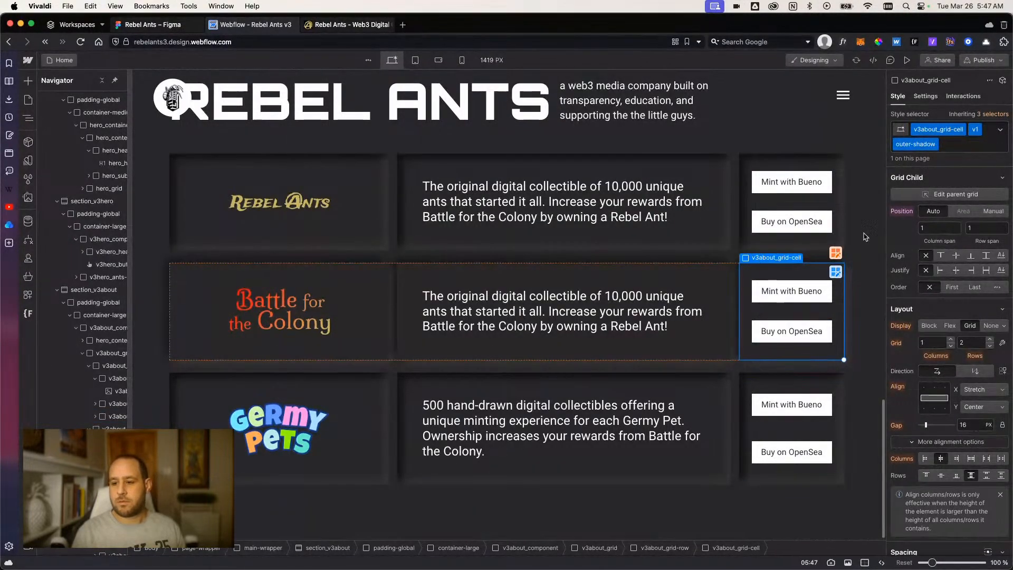
click(745, 432)
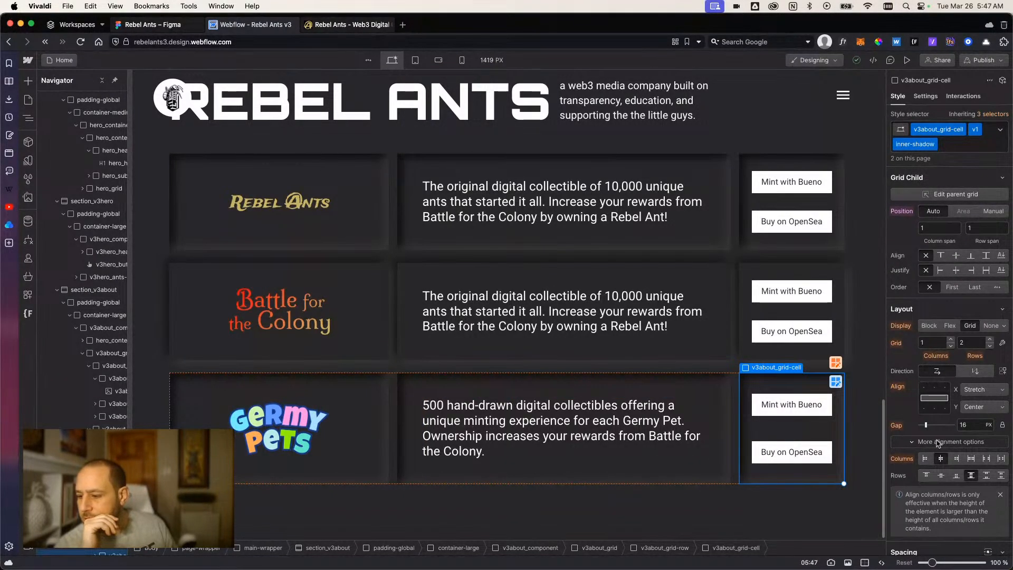
click(941, 476)
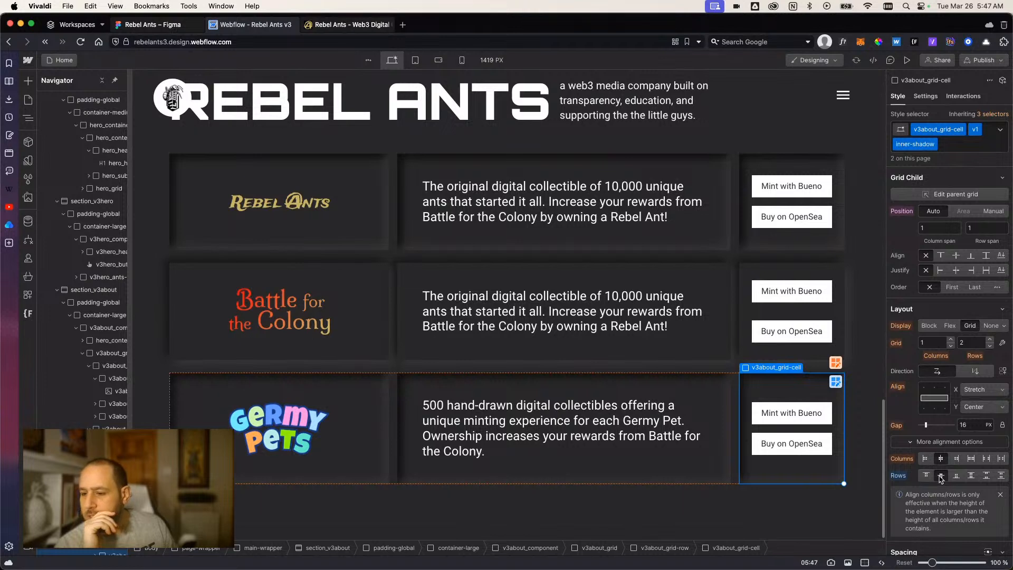
click(828, 310)
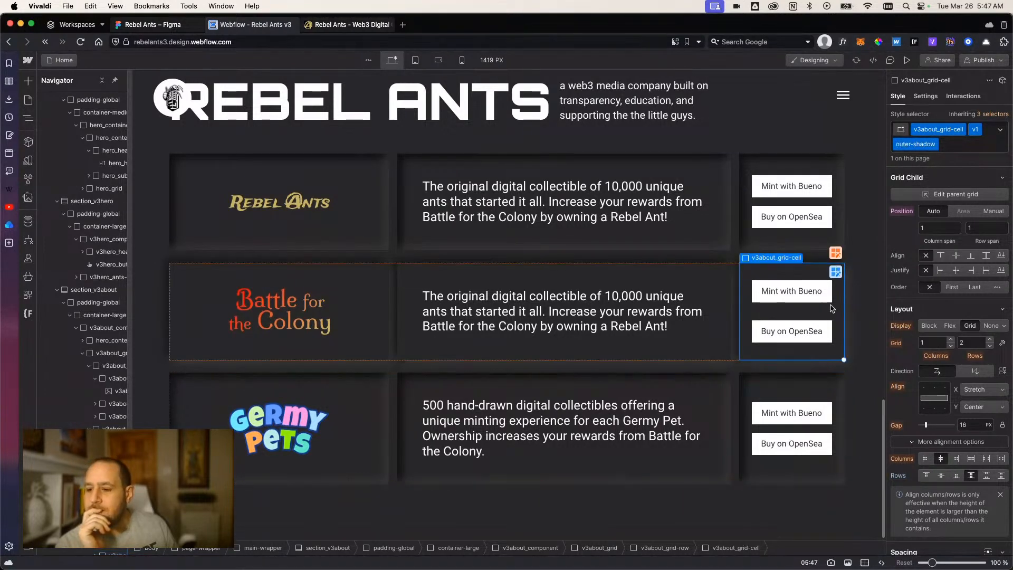
click(940, 476)
click(727, 491)
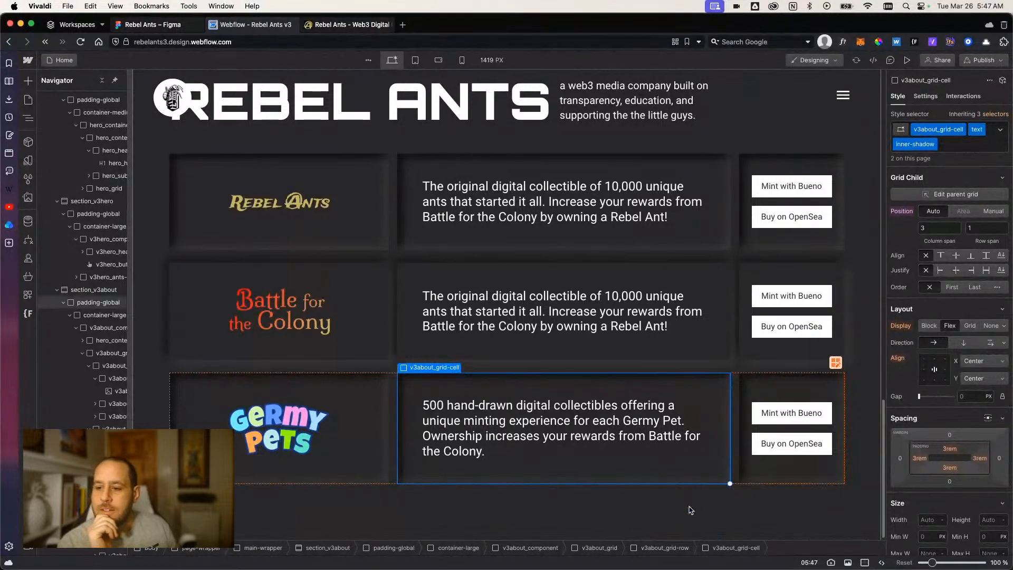
click(907, 60)
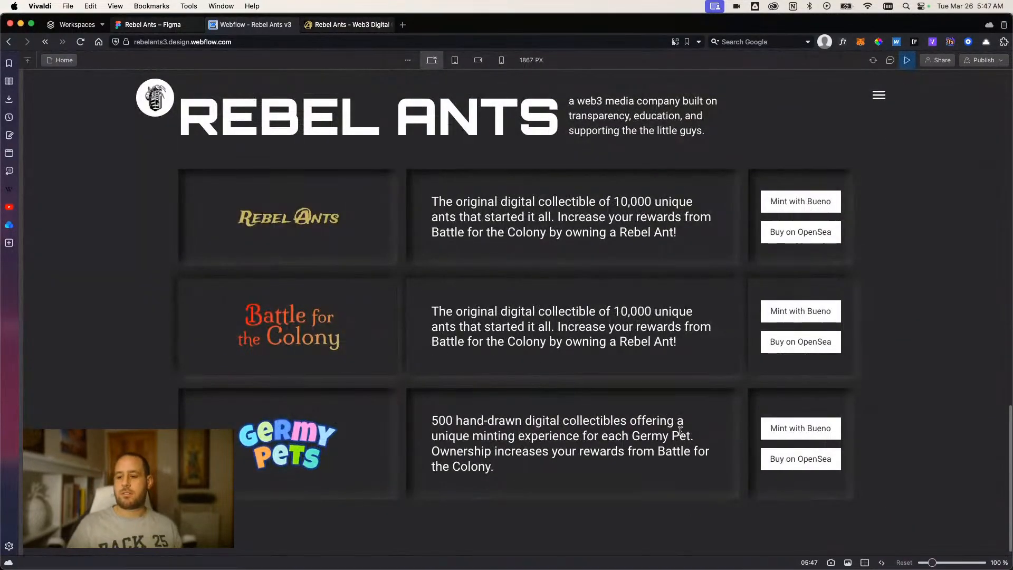
click(907, 59)
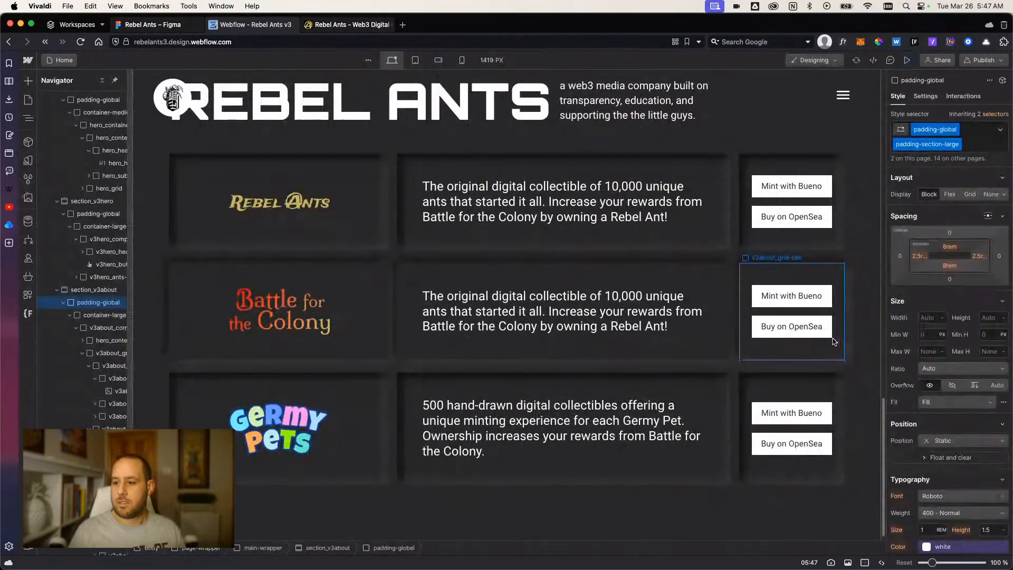
Set the grid gap to 1.5rem in the Battle for the Colony and Germy Pets button cells.
click(832, 341)
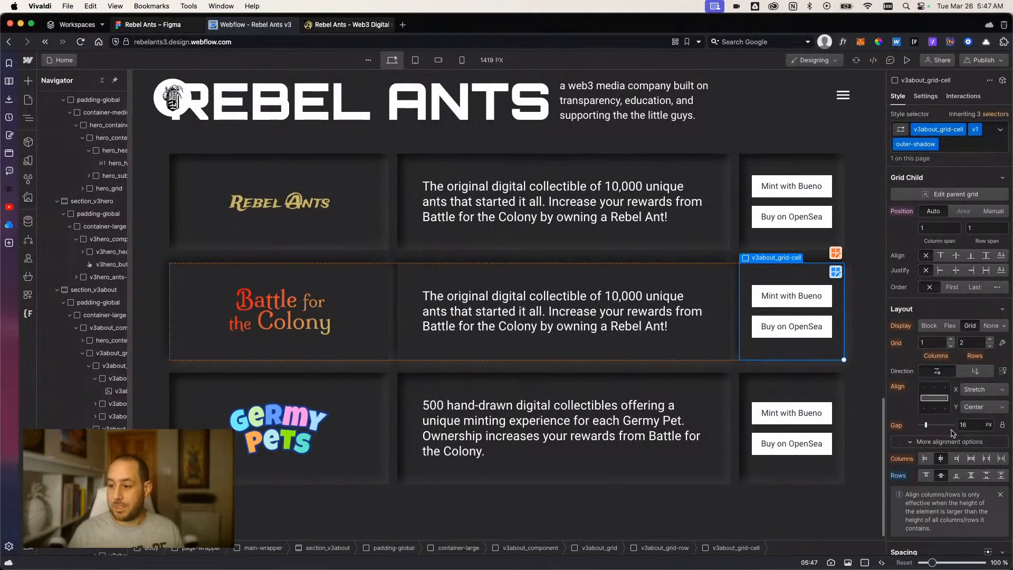
click(969, 425)
text(1)
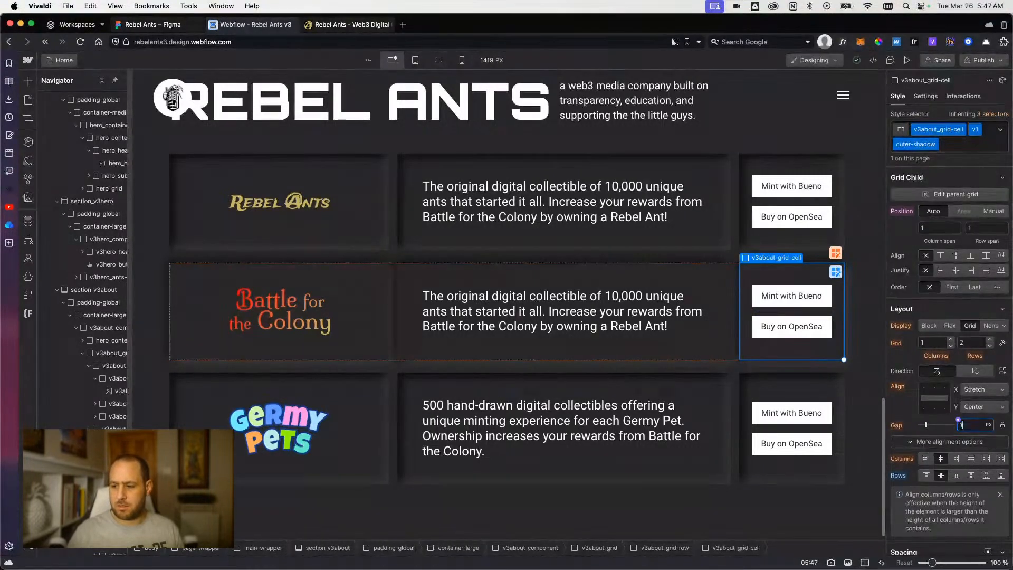
text(.5rem)
key(Return)
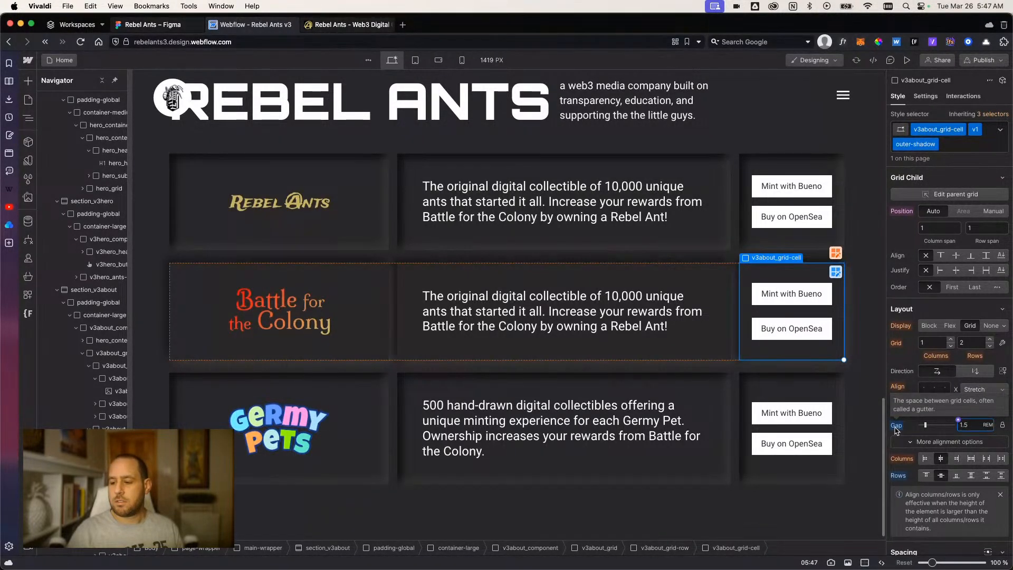
click(839, 428)
click(968, 425)
text(1.5rem)
key(Return)
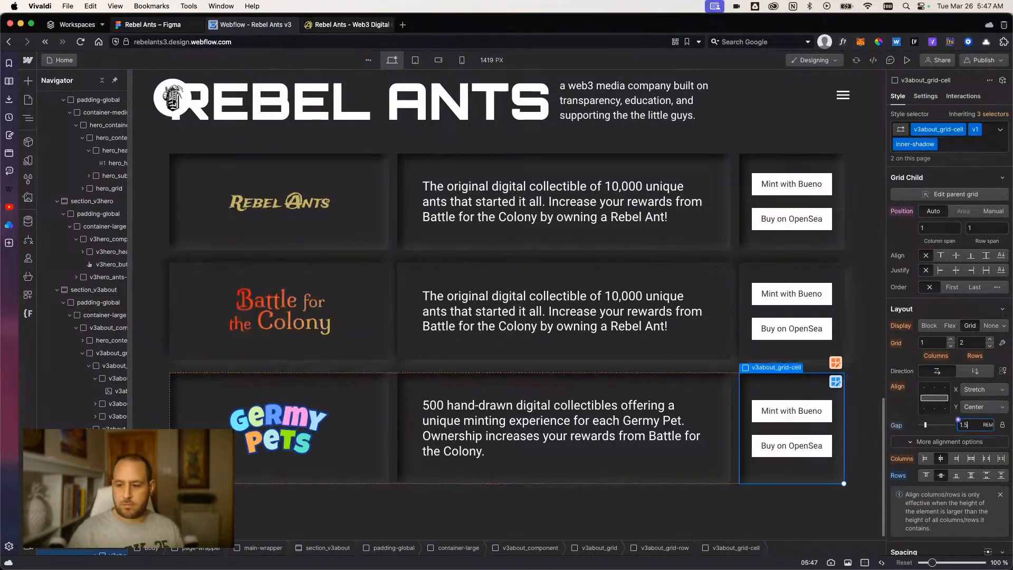
Preview the page to examine the button spacing and descriptions across the three grid rows.
click(907, 60)
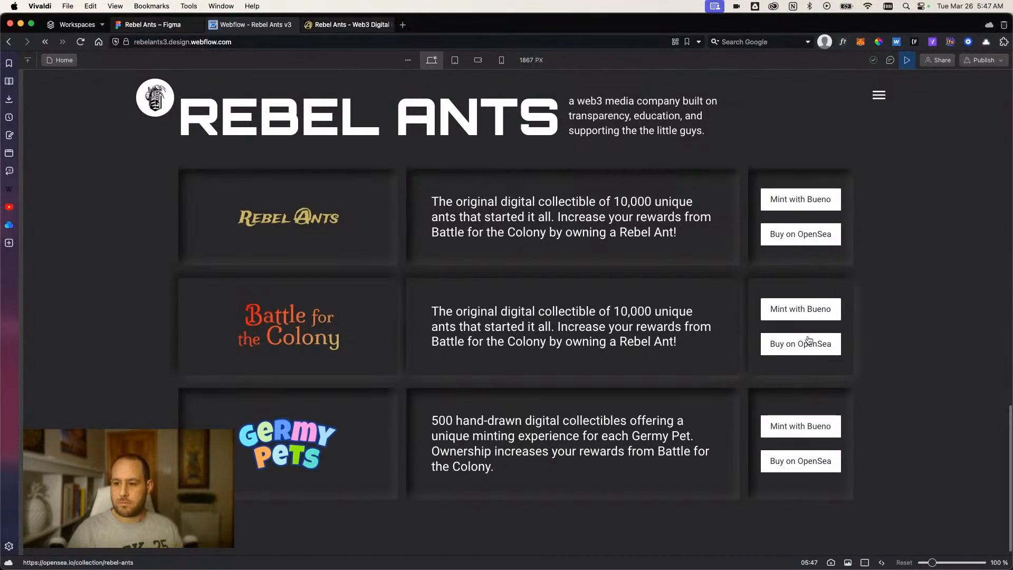
scroll(807, 370, up, 1)
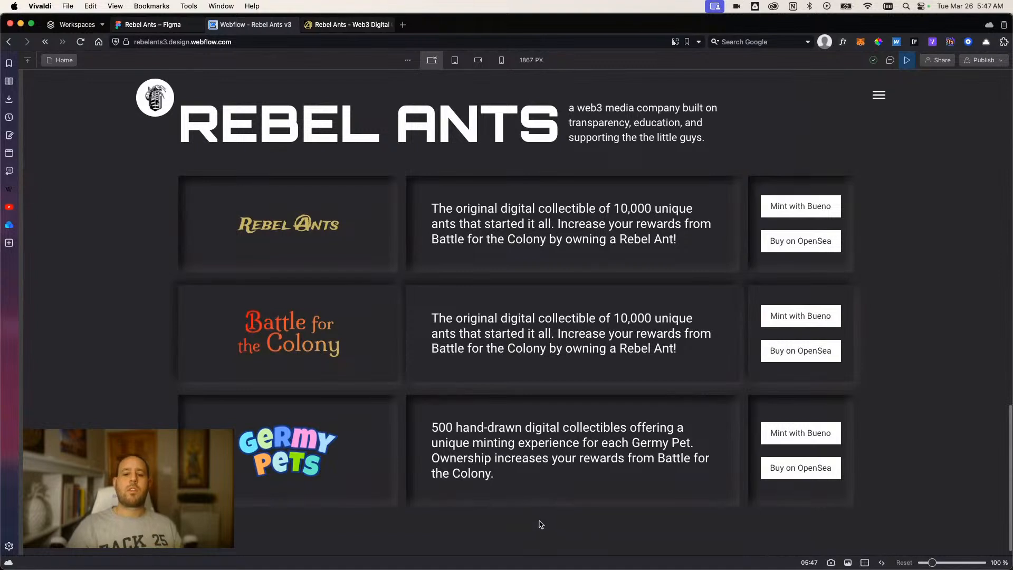
scroll(532, 525, up, 1)
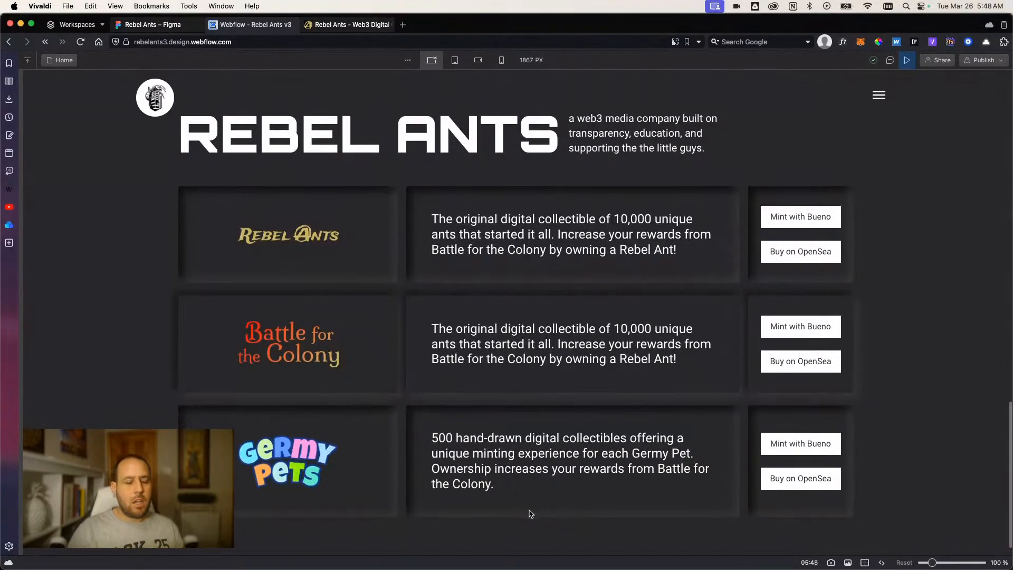
scroll(490, 533, down, 2)
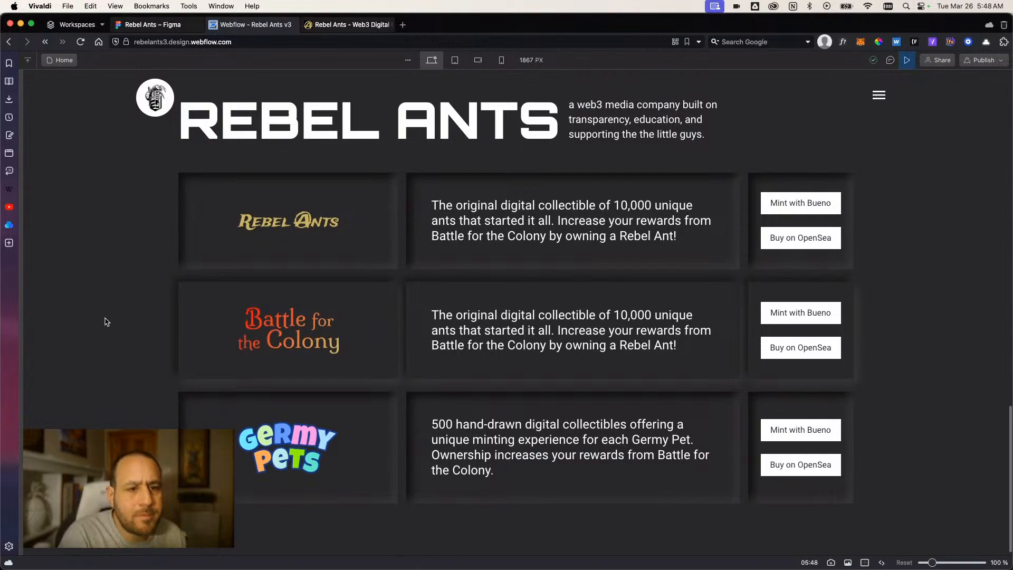
Review the previewed home page from the hero section down through the three grid rows.
scroll(105, 324, up, 4)
scroll(109, 337, down, 4)
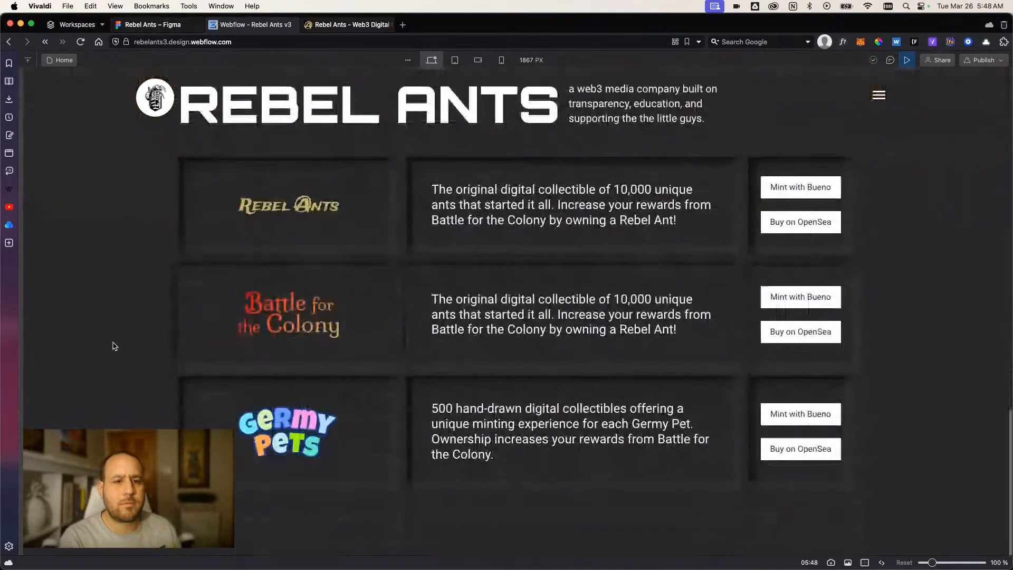
scroll(112, 345, up, 6)
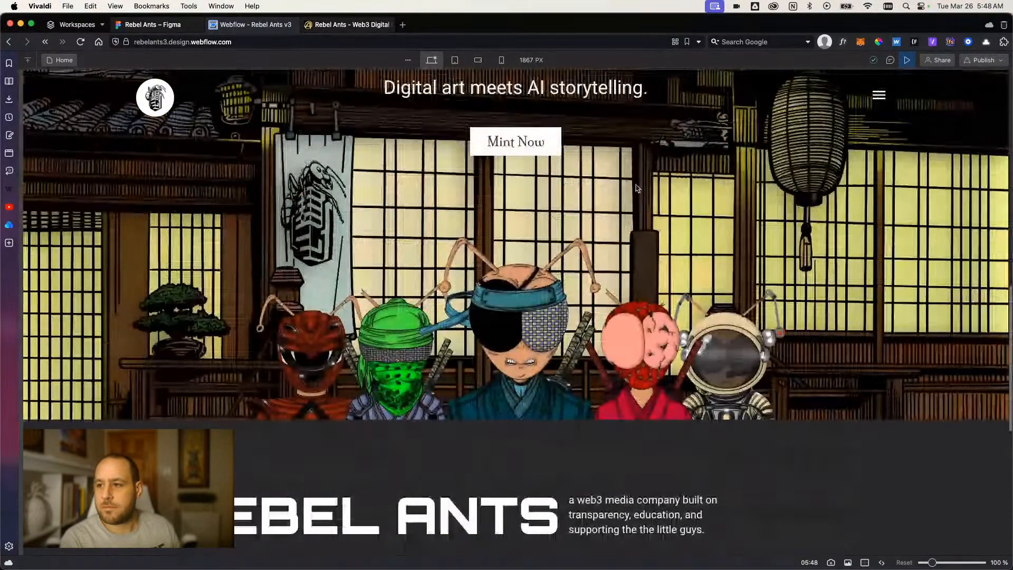
scroll(637, 188, up, 5)
scroll(273, 310, down, 8)
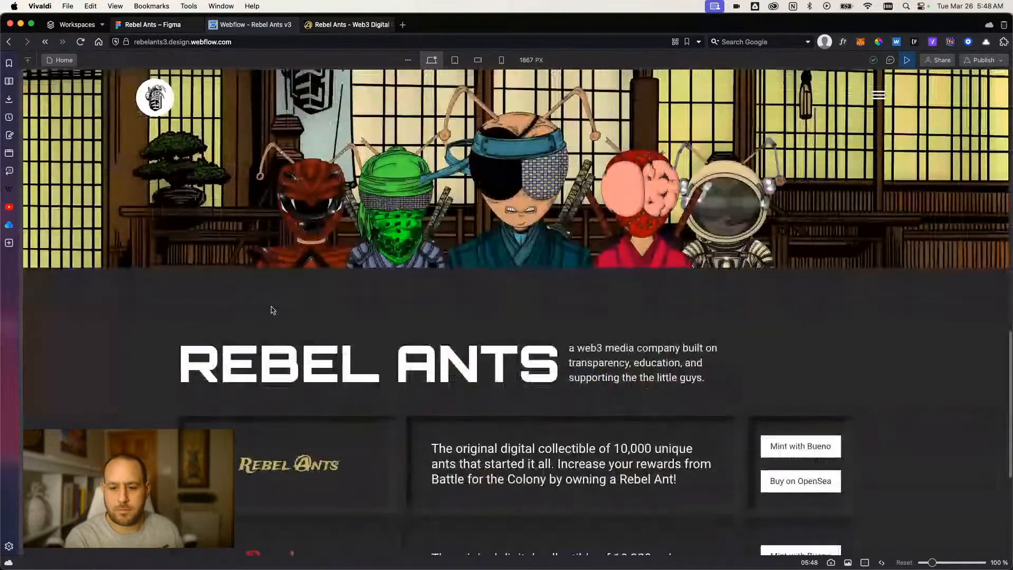
scroll(273, 310, down, 5)
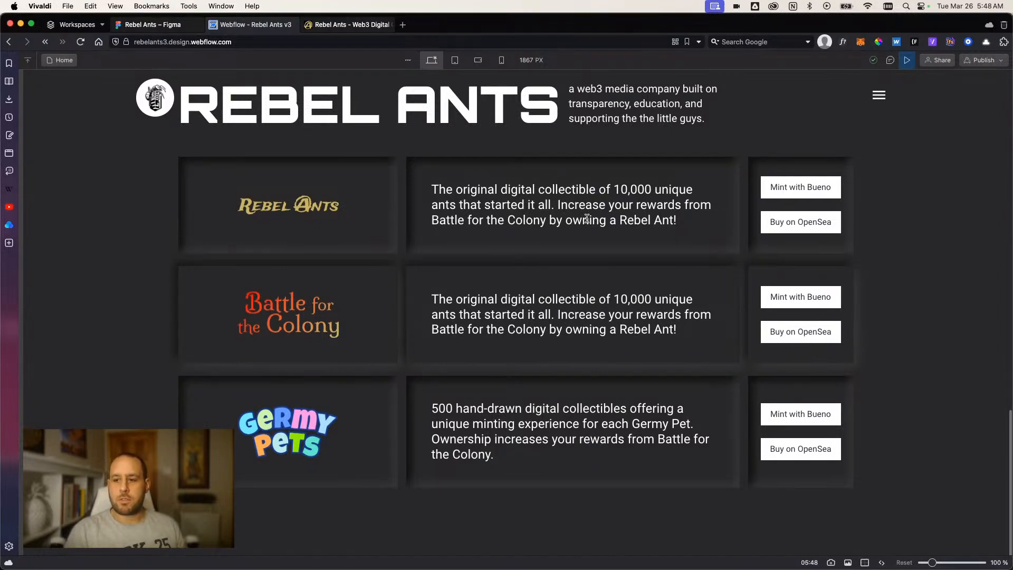
Switch to the live rebelants.io site and copy the full description paragraph from its red Battle for the Colony section.
click(153, 25)
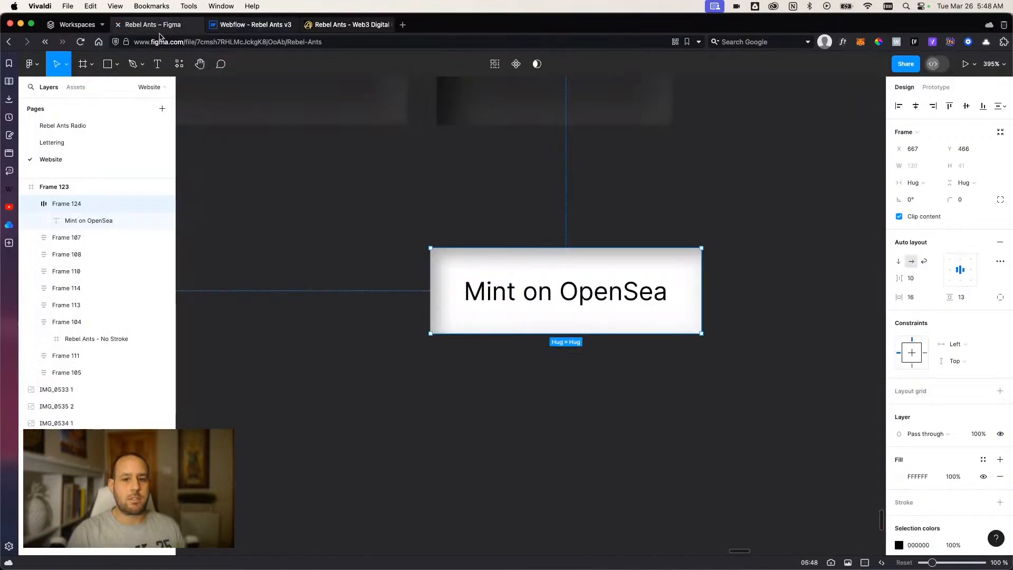
click(334, 27)
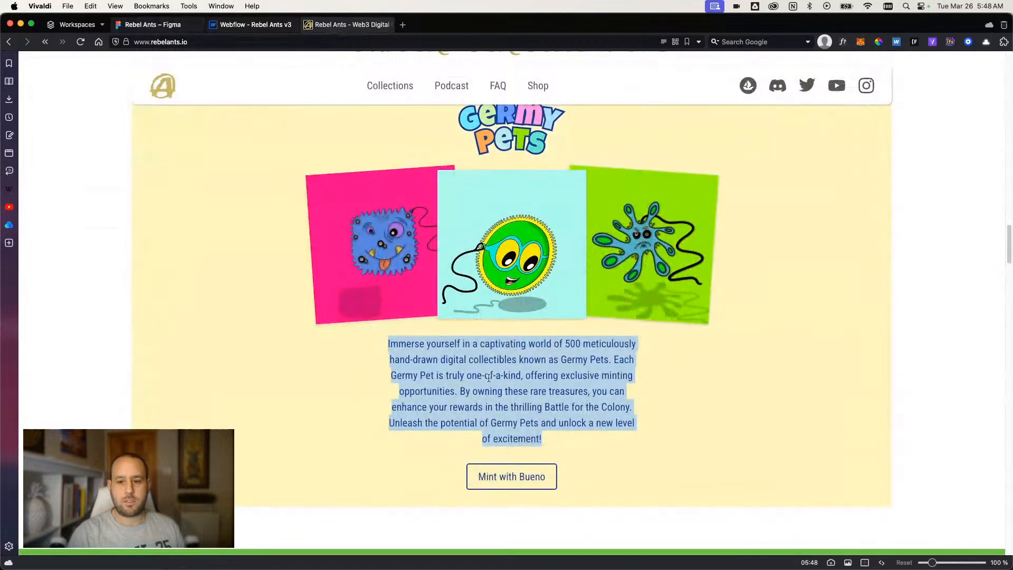
scroll(642, 256, up, 5)
scroll(633, 317, down, 10)
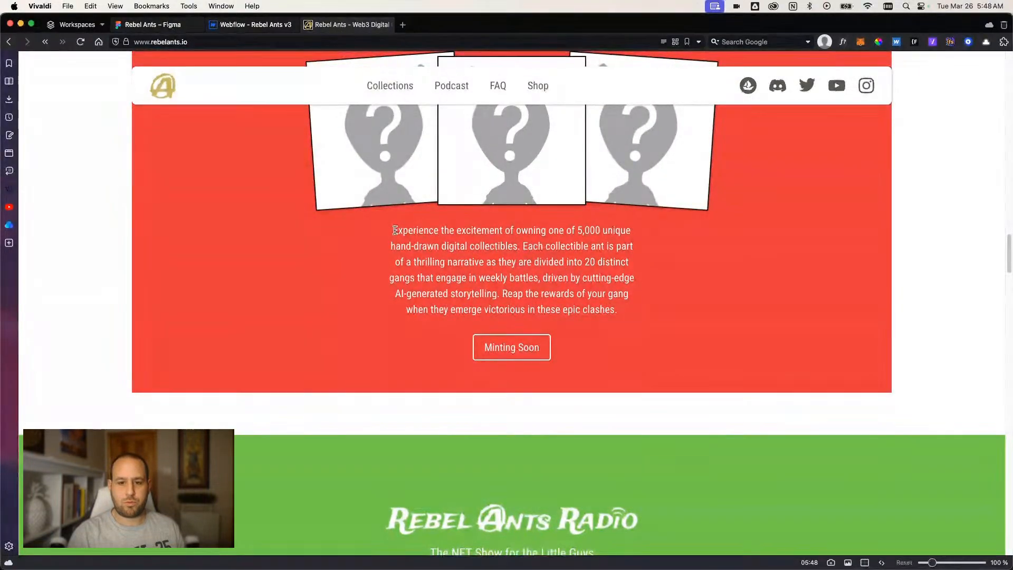
drag(393, 230, 618, 311)
right_click(590, 296)
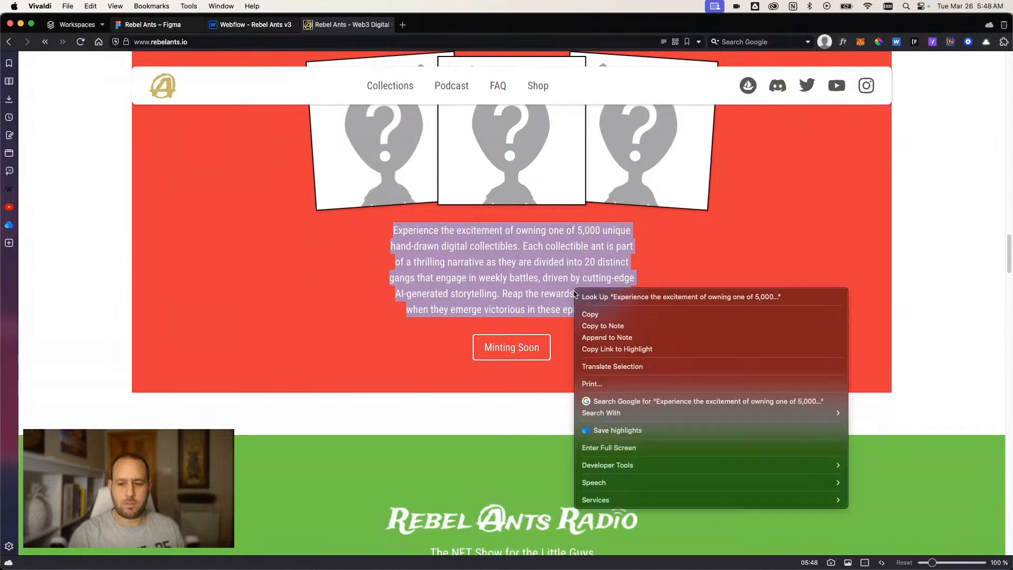
click(589, 318)
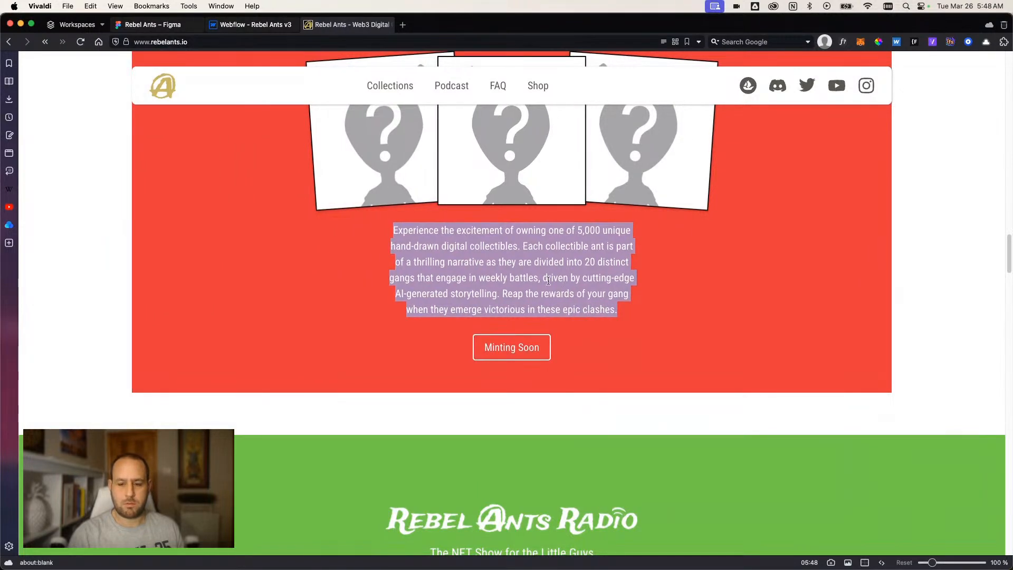
right_click(539, 273)
click(565, 301)
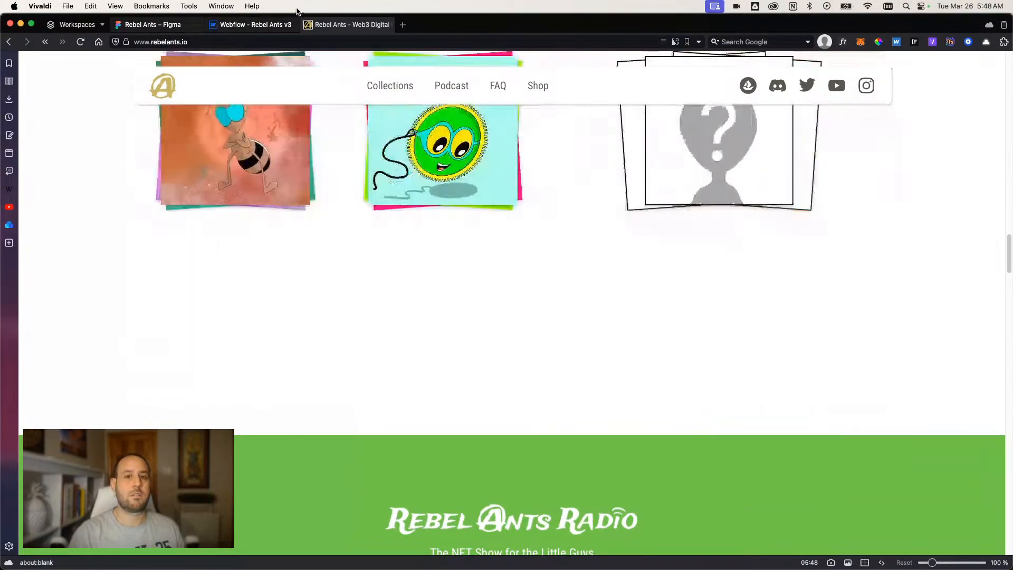
Back in the Webflow designer, exit the preview and replace the Battle for the Colony row's description with the copied paragraph.
click(253, 24)
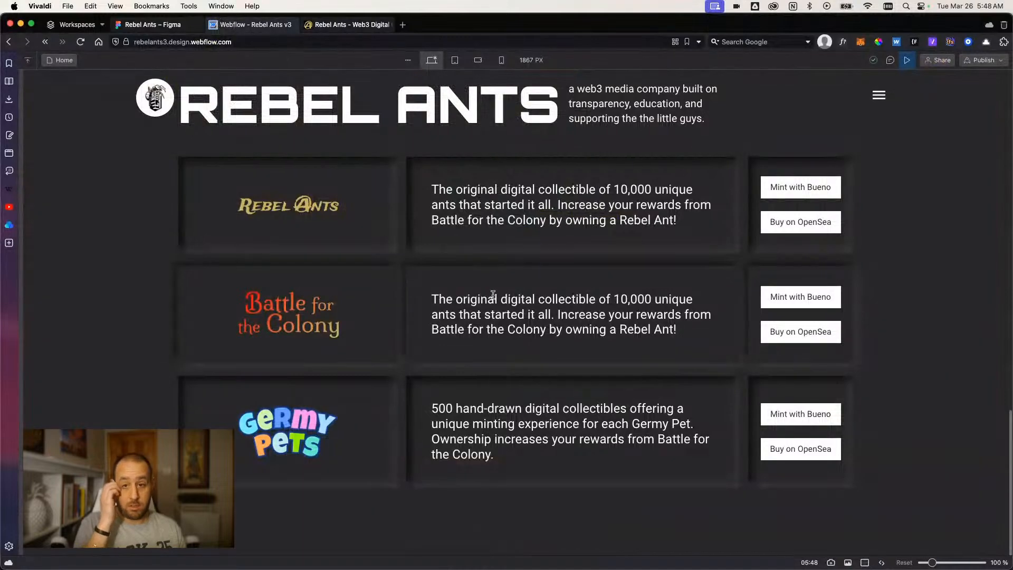
click(907, 59)
triple_click(551, 298)
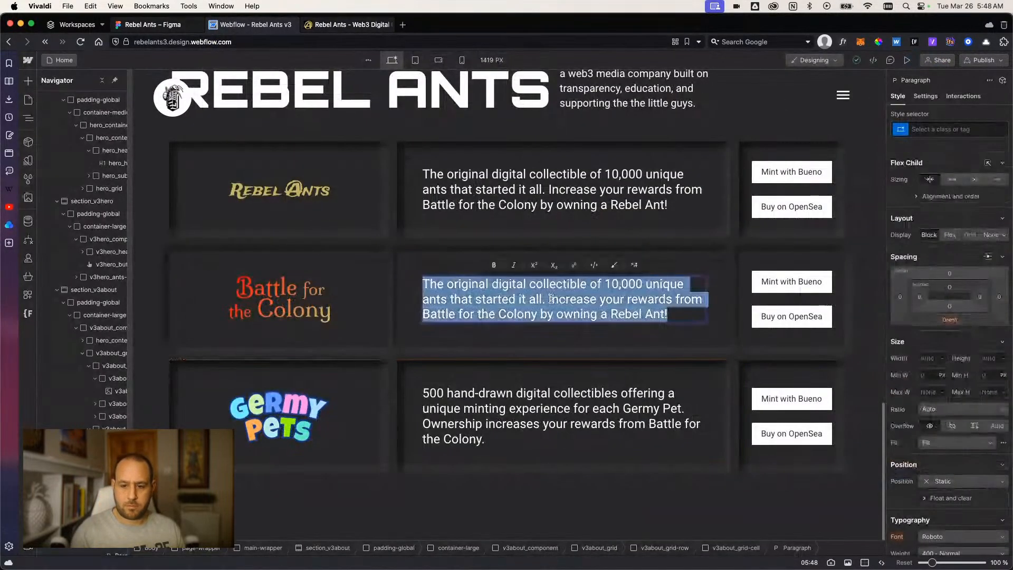
key(super+v)
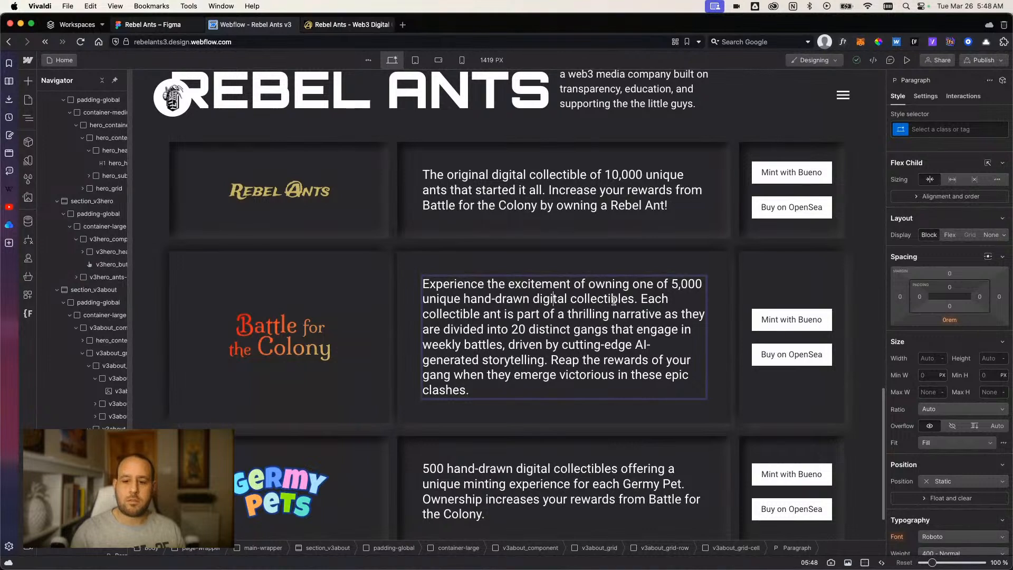
click(511, 328)
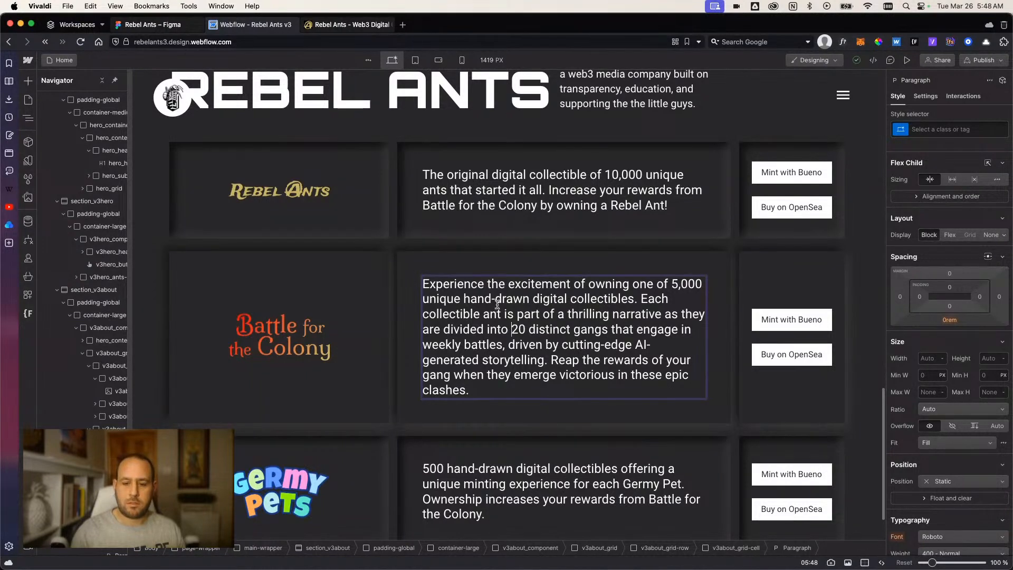
click(550, 299)
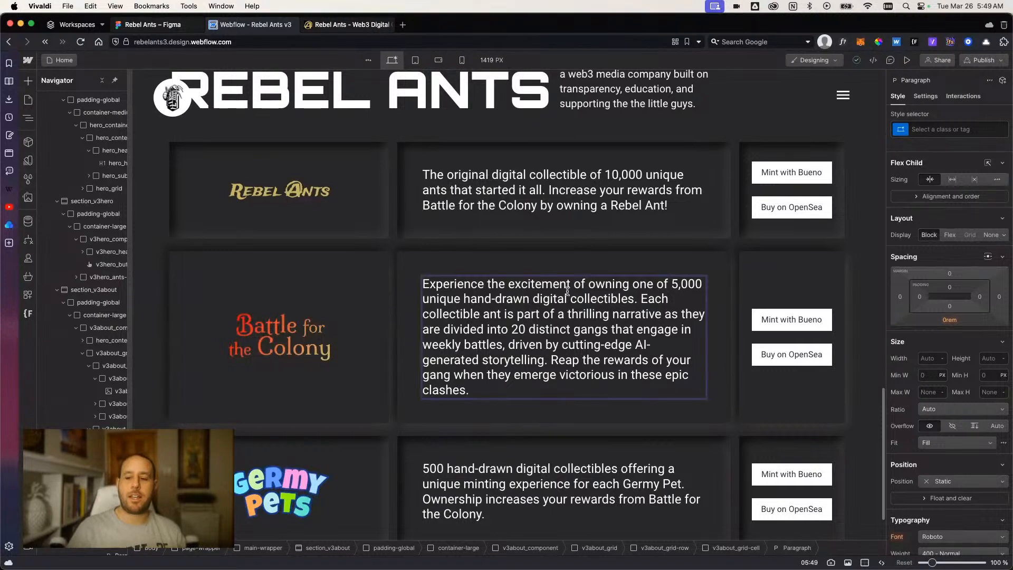
Select the Rebel Ants description cell and examine the styles of its inherited base class v3about_grid-cell.
click(510, 218)
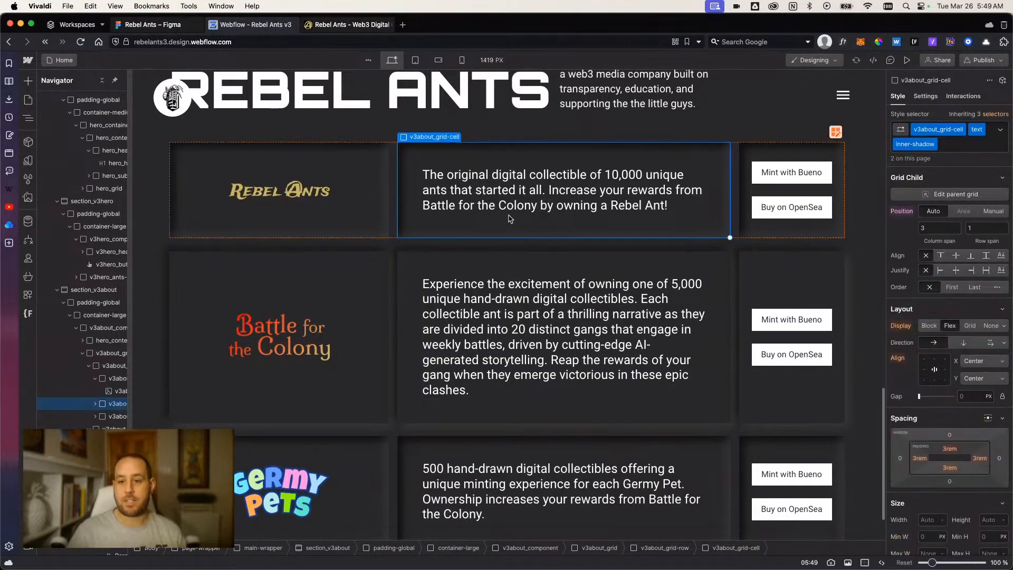
click(342, 224)
click(416, 222)
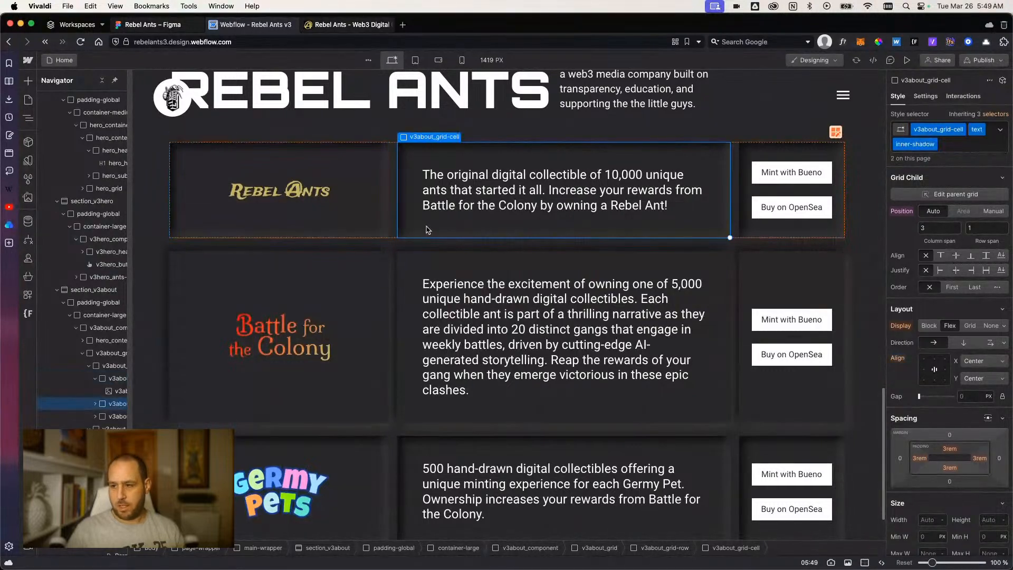
click(999, 130)
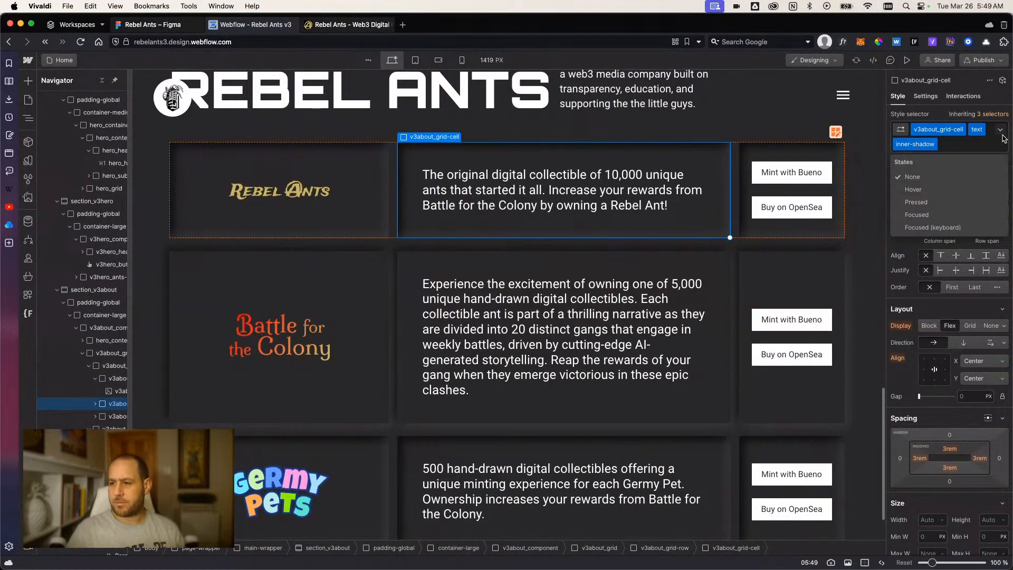
click(998, 136)
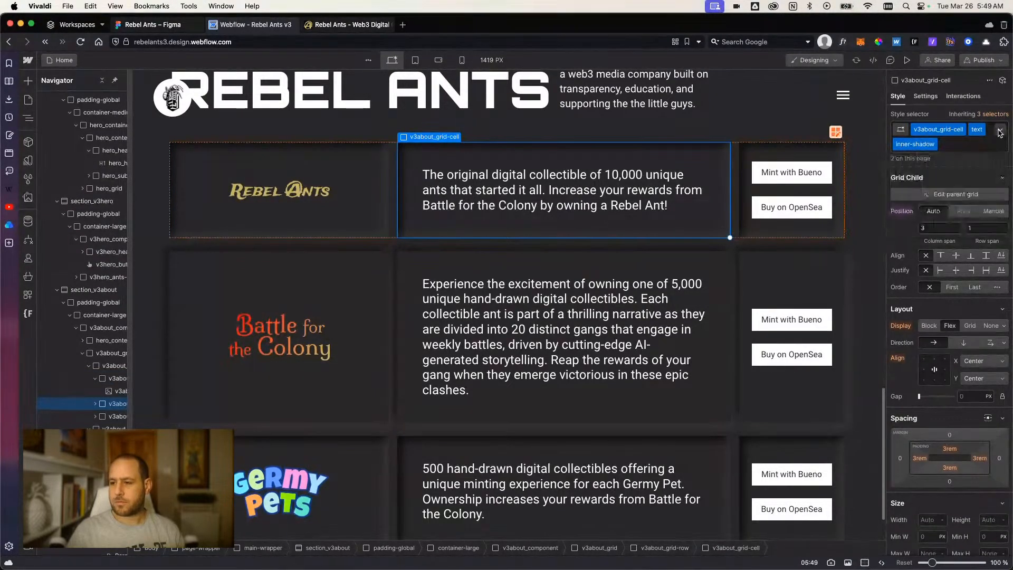
click(903, 134)
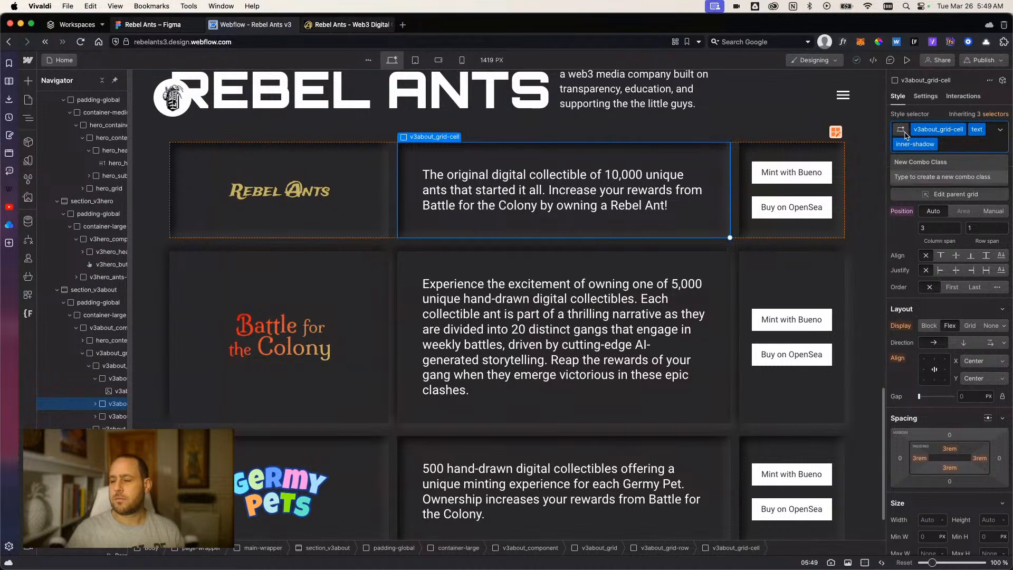
click(986, 114)
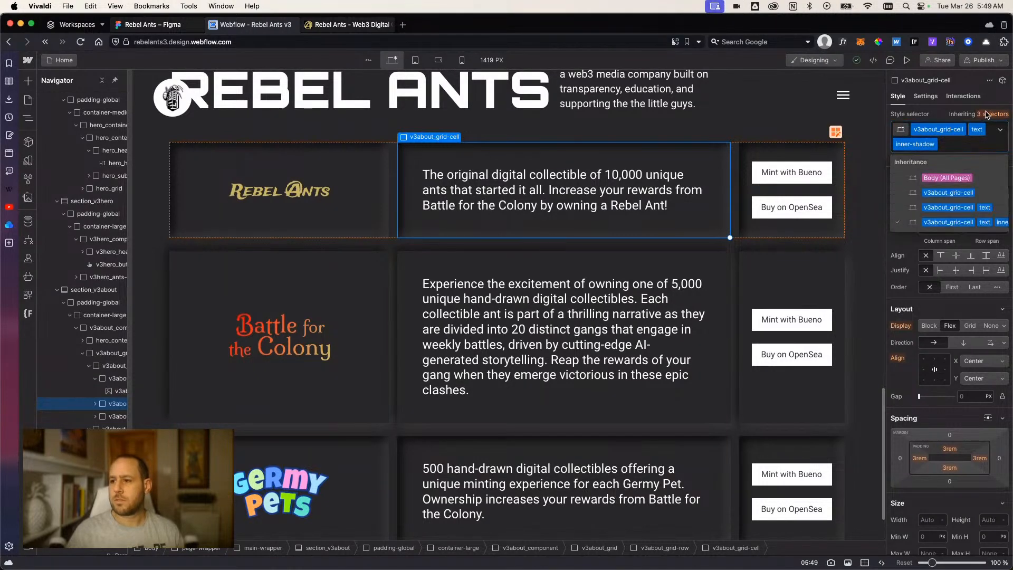
click(974, 193)
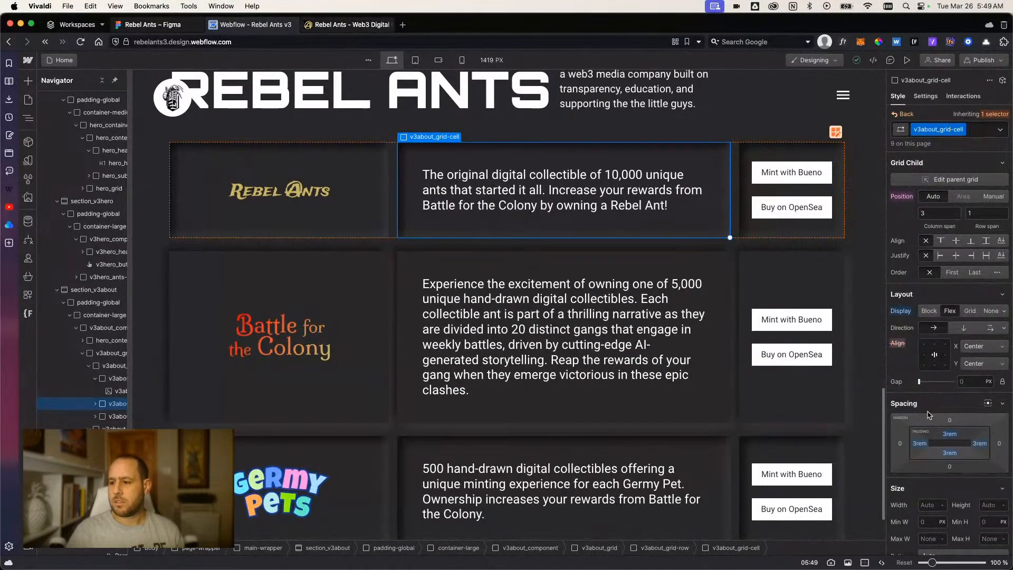
scroll(929, 414, down, 5)
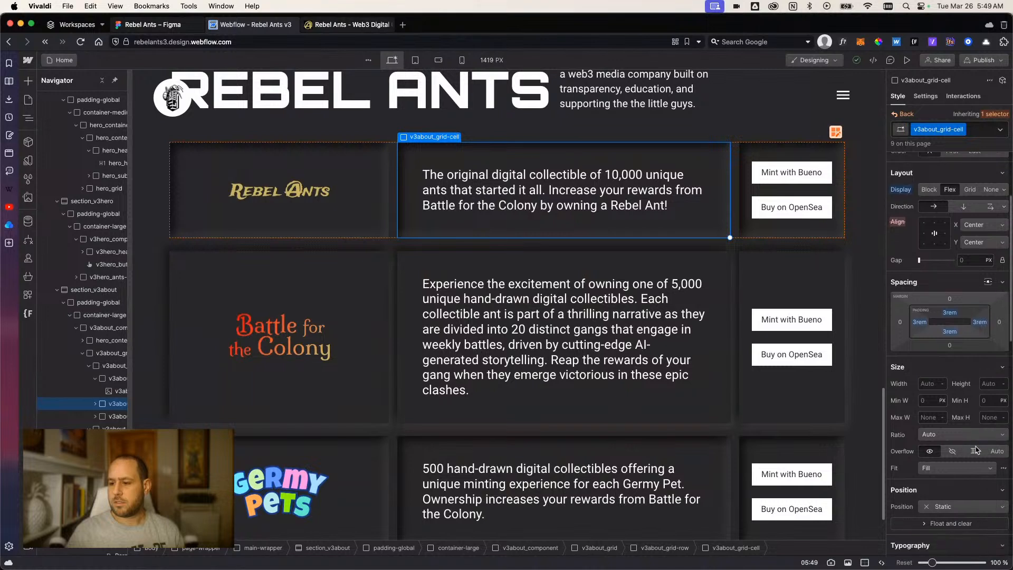
scroll(975, 449, down, 3)
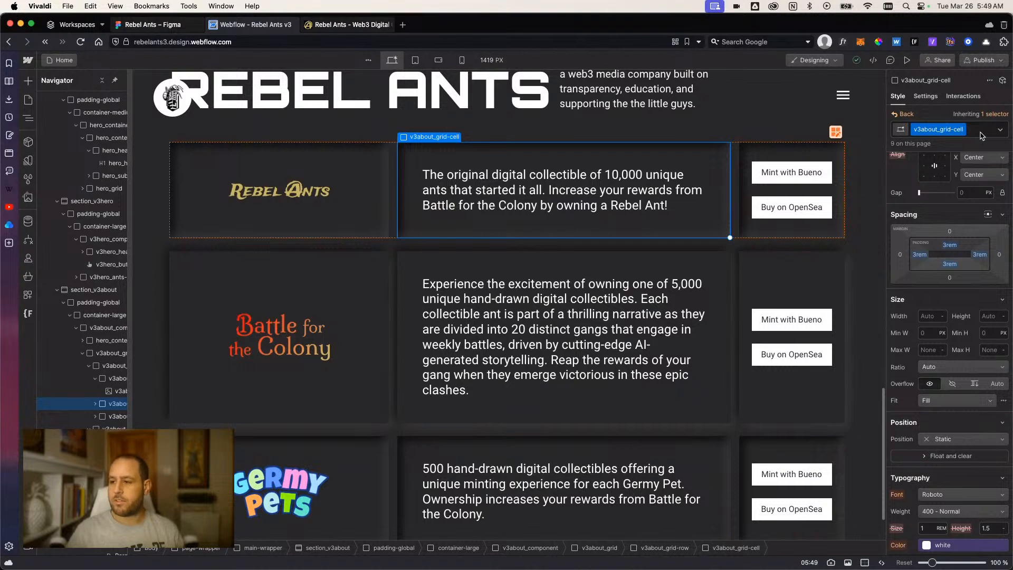
Switch to the inherited v3about_grid-cell text combo class and set its font size to 1 rem, trying 1.2 rem first.
click(992, 115)
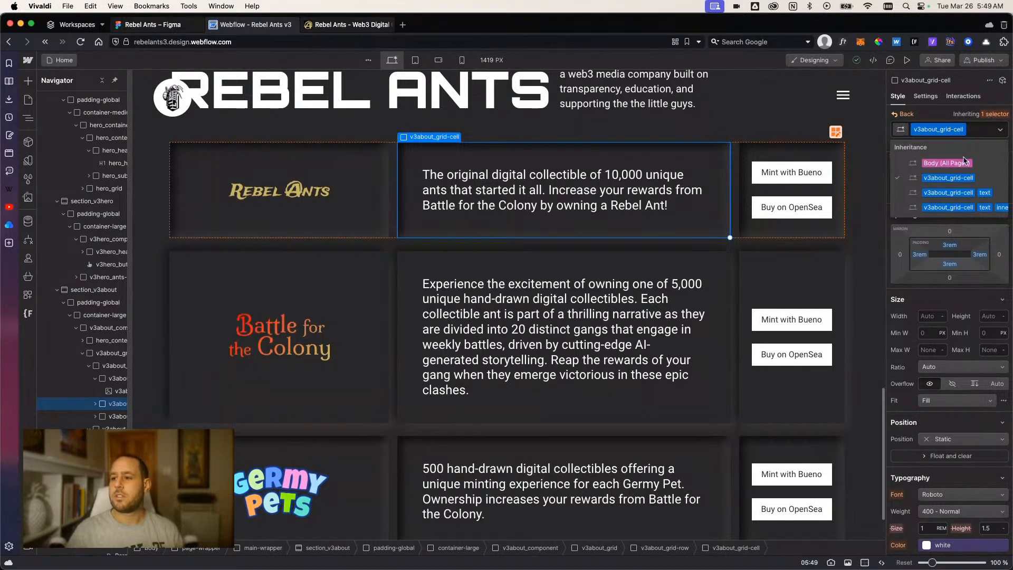
click(948, 193)
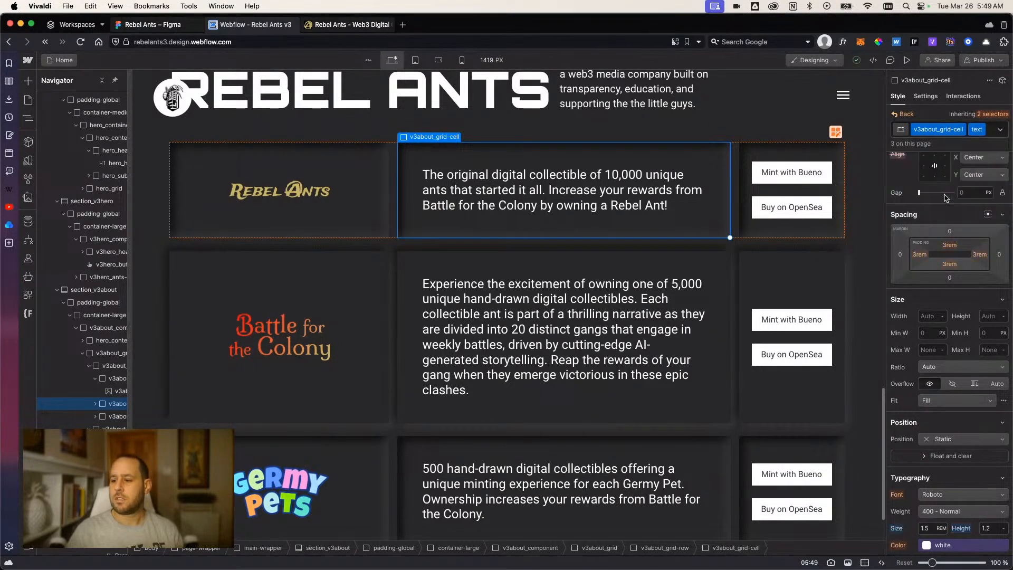
scroll(947, 211, down, 4)
double_click(924, 407)
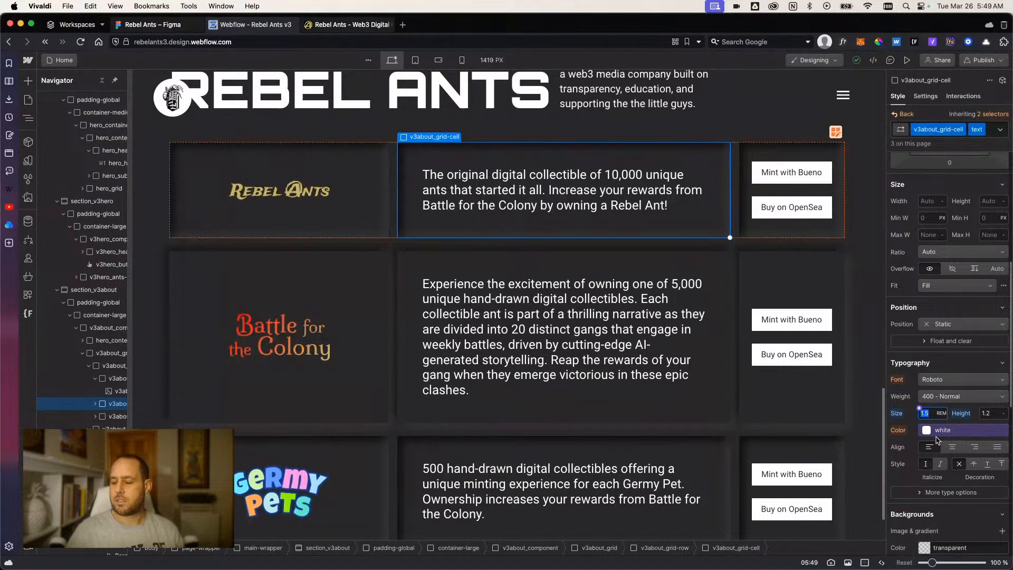
text(1.)
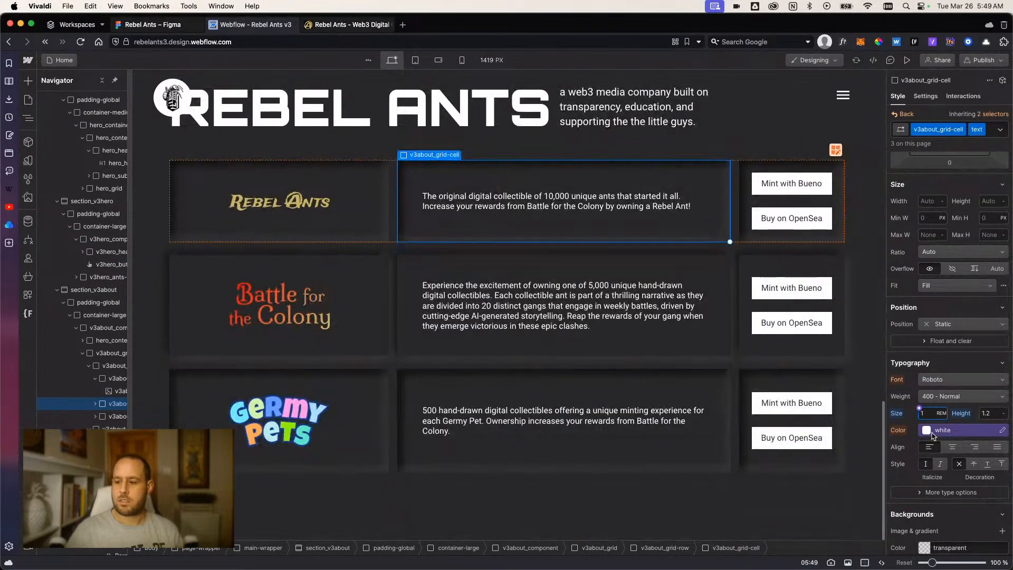
text(2)
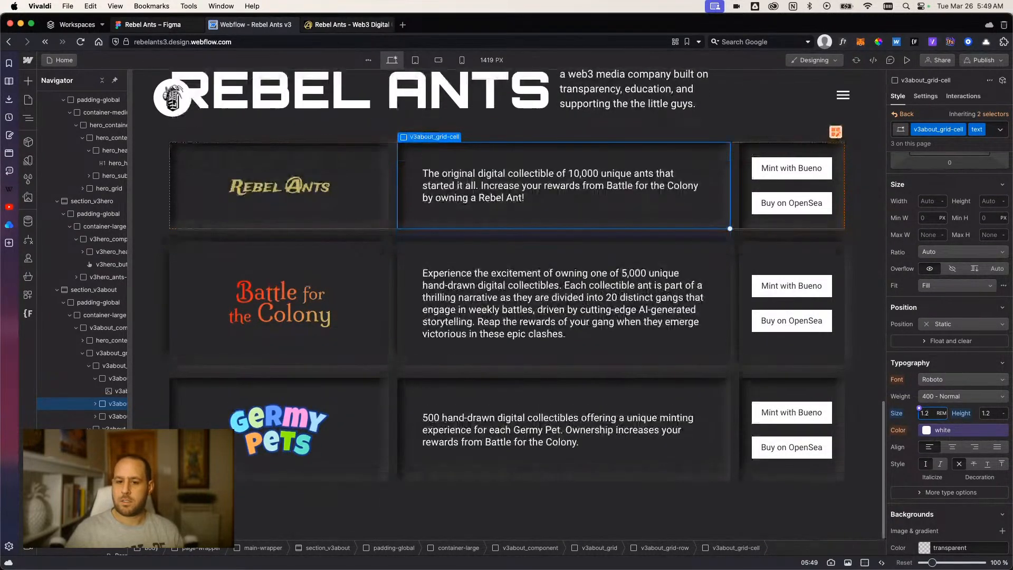
key(BackSpace)
key(BackSpace)
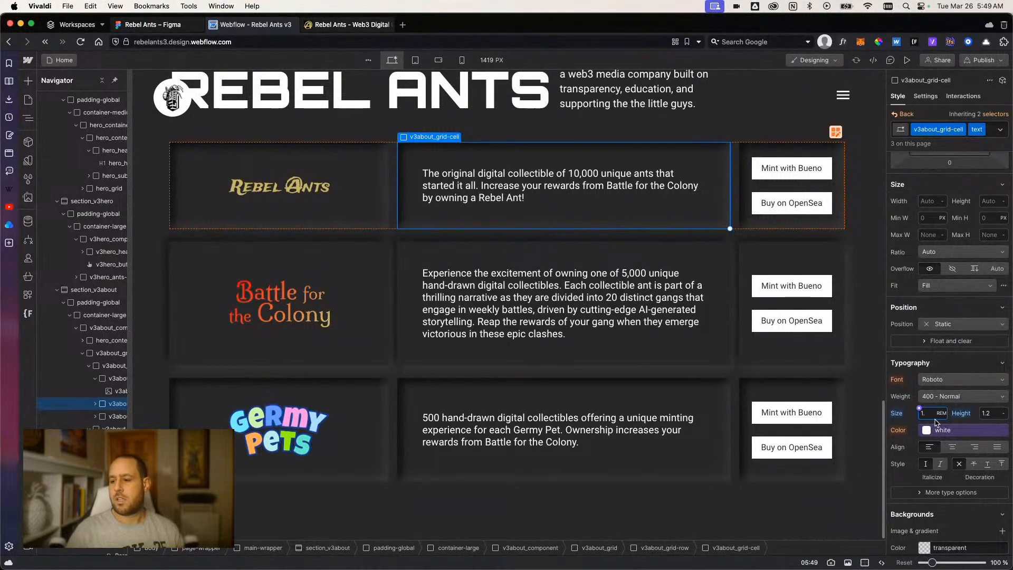
Try line heights of 1.3 and 1.4 on the description text class, and return the line height to 1.2.
click(988, 414)
text(1)
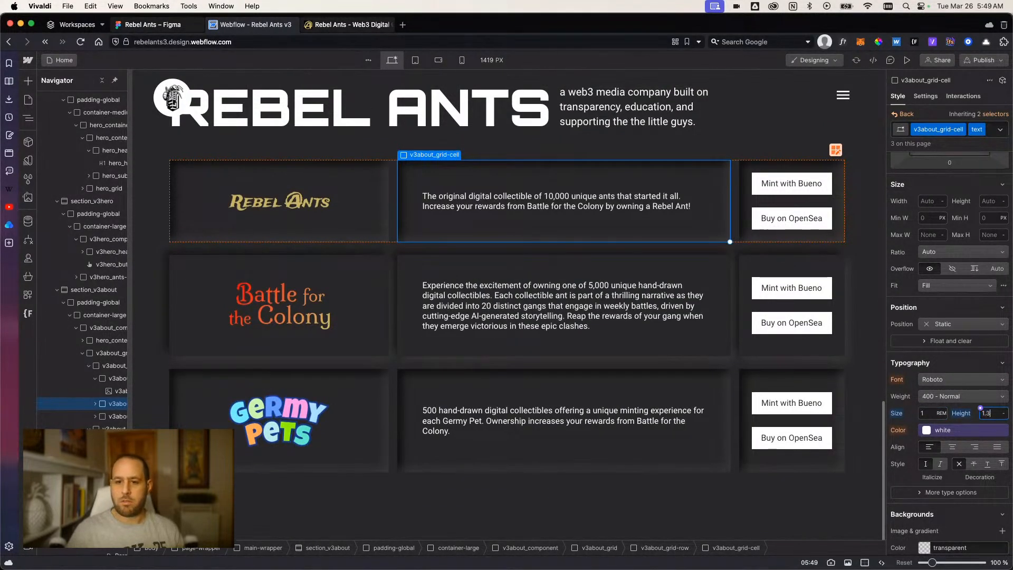
text(.3)
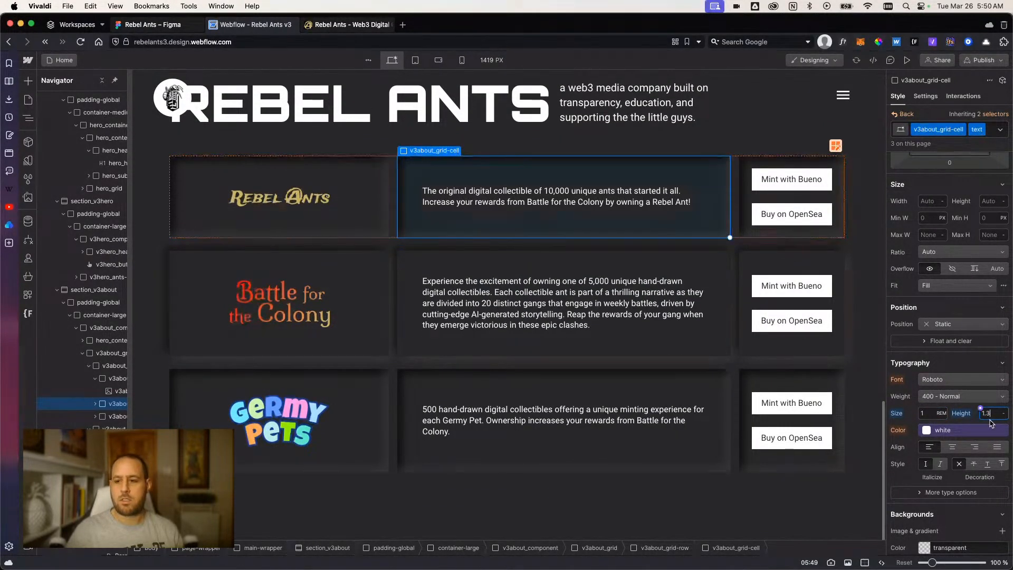
key(BackSpace)
text(5)
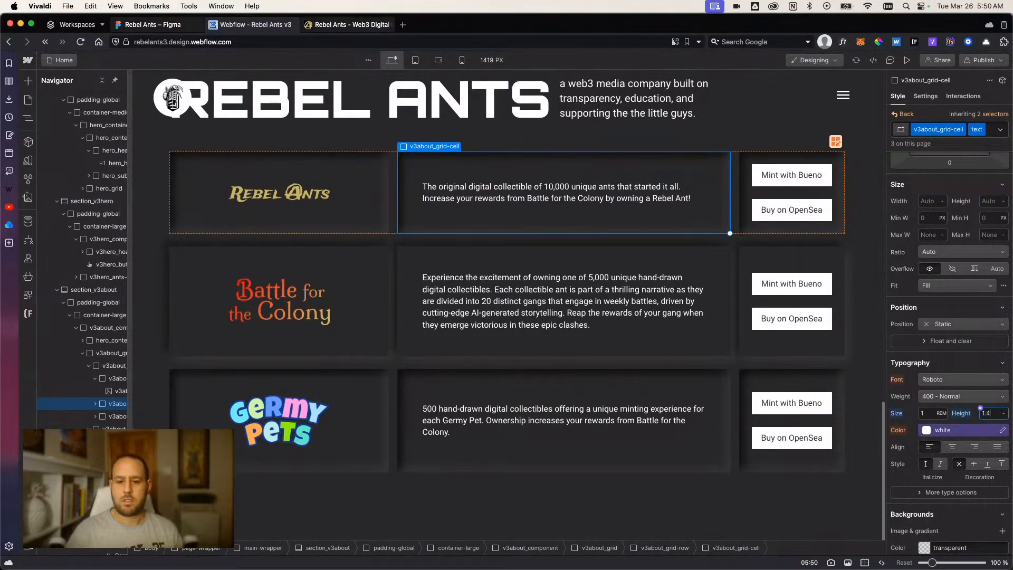
key(BackSpace)
text(2)
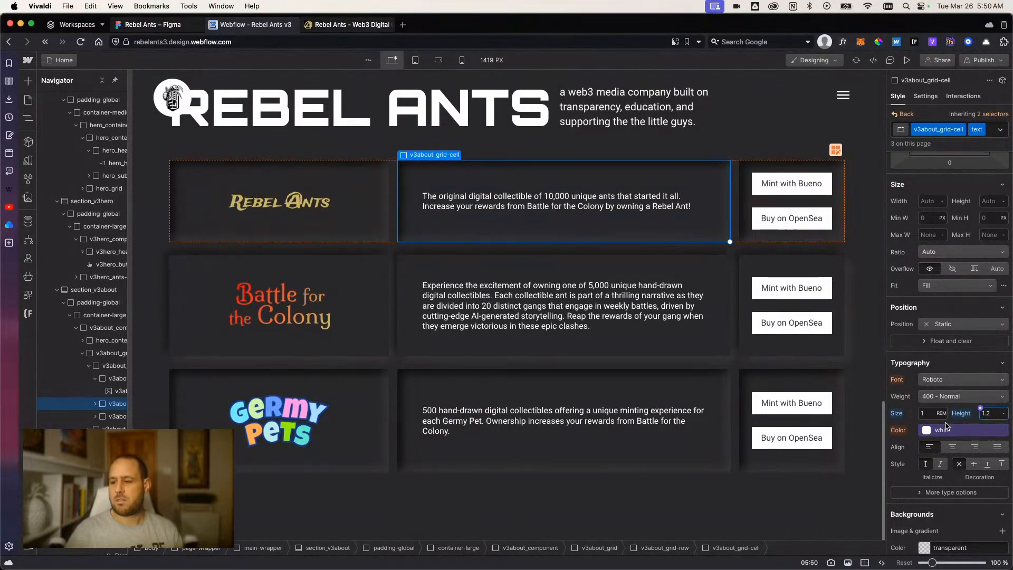
Set the font size of the description text class to 1.2 rem.
click(922, 414)
text(.2)
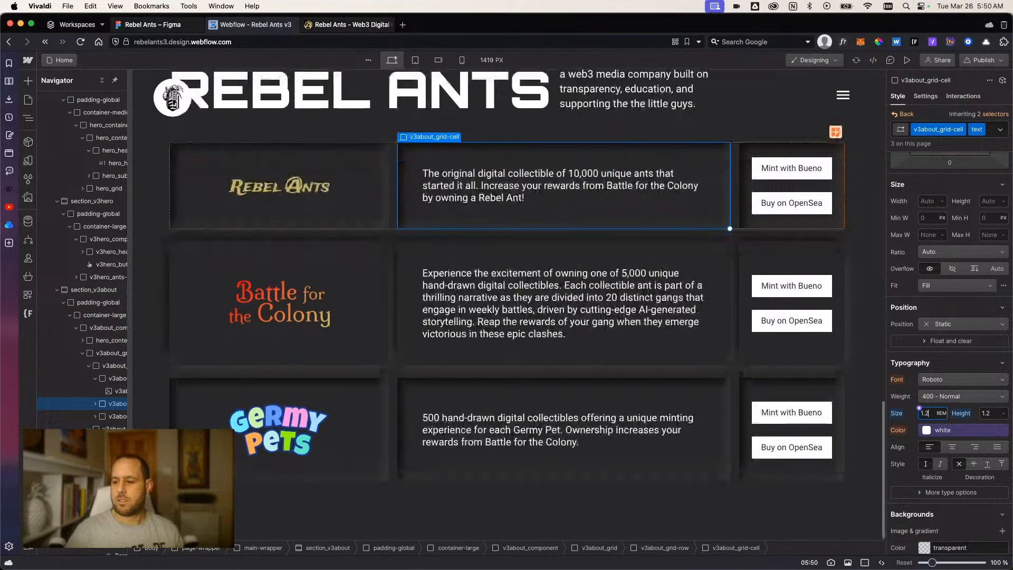
Apply the 1.2 rem font size and check the inherited text styles on the Germy Pets description cell.
key(Tab)
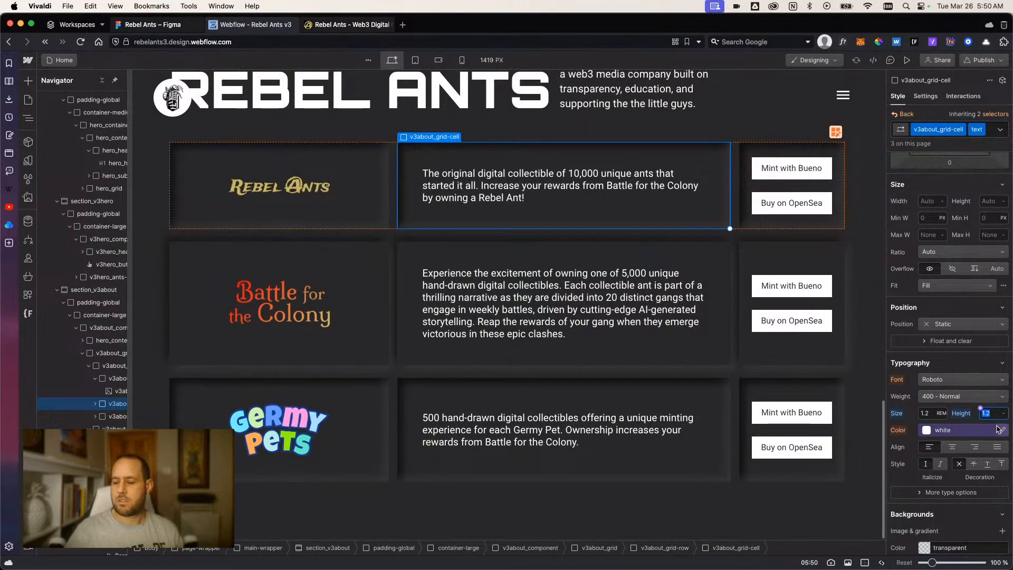
click(664, 395)
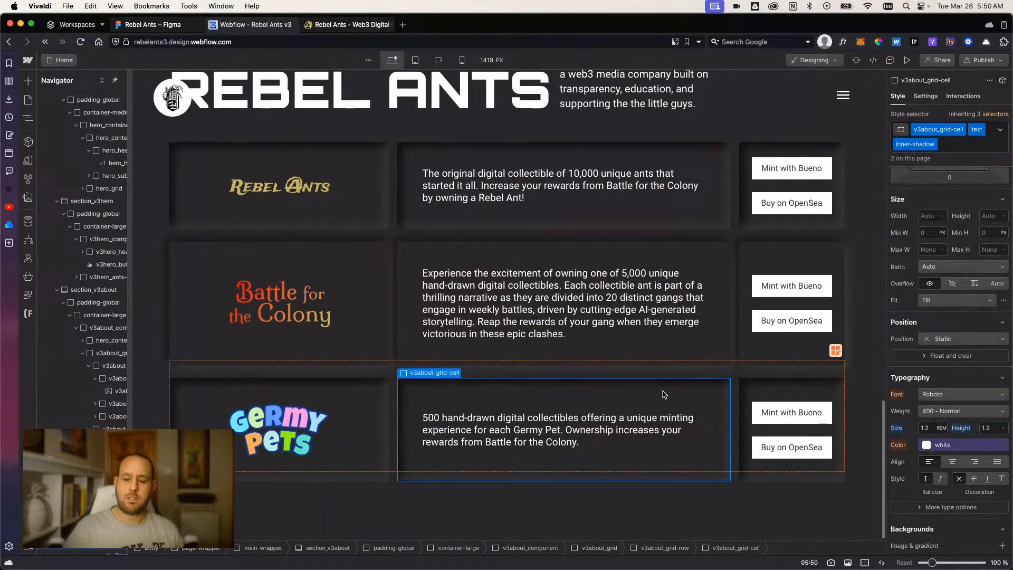
click(593, 510)
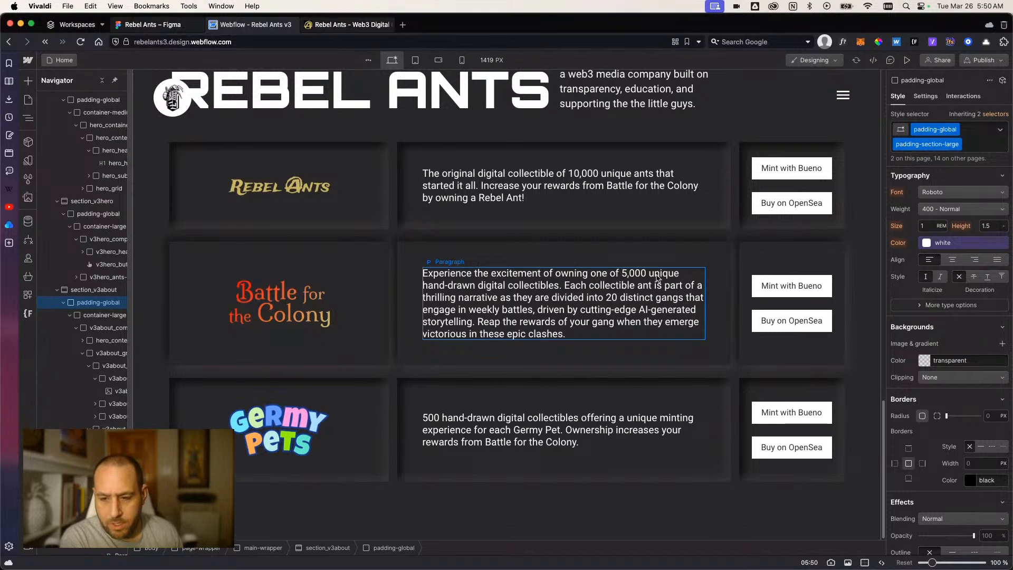
Delete the opening sentence of the Battle for the Colony description, so the paragraph starts with "Each collectible ant".
double_click(590, 289)
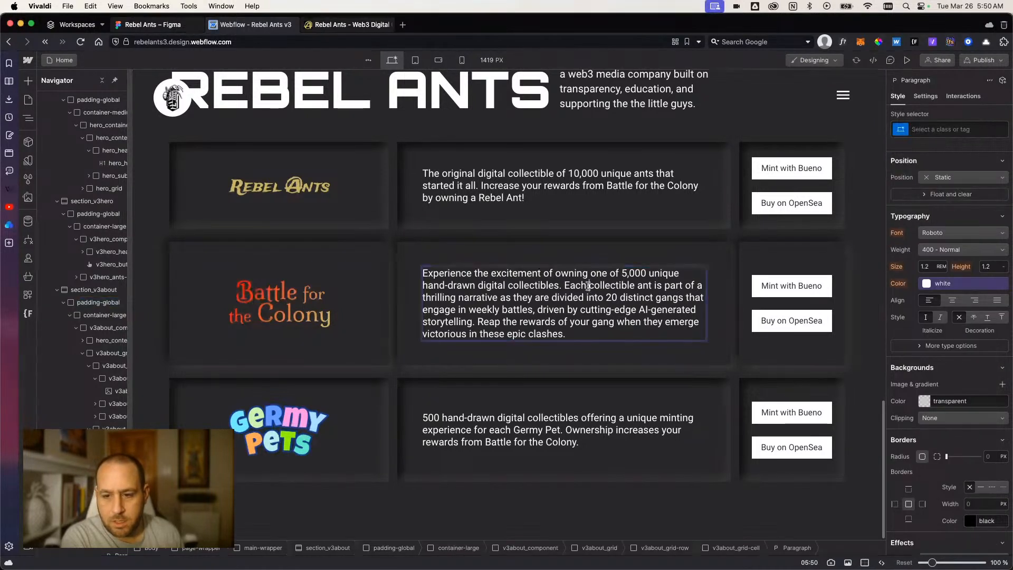
click(560, 285)
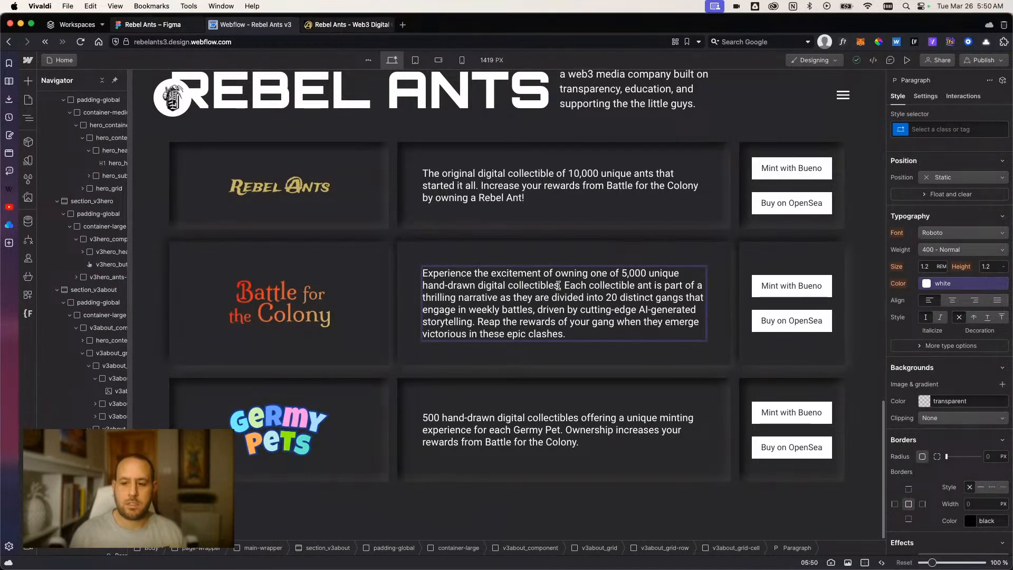
drag(564, 286, 423, 274)
key(BackSpace)
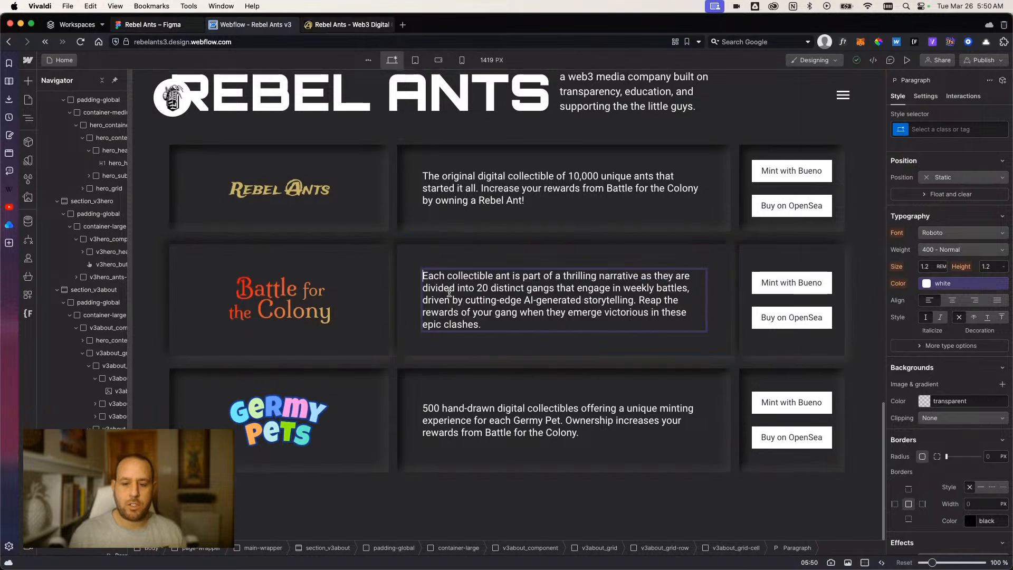
Insert "of the 5,555 hand-drawn" after "Each" in the Battle for the Colony description.
click(448, 276)
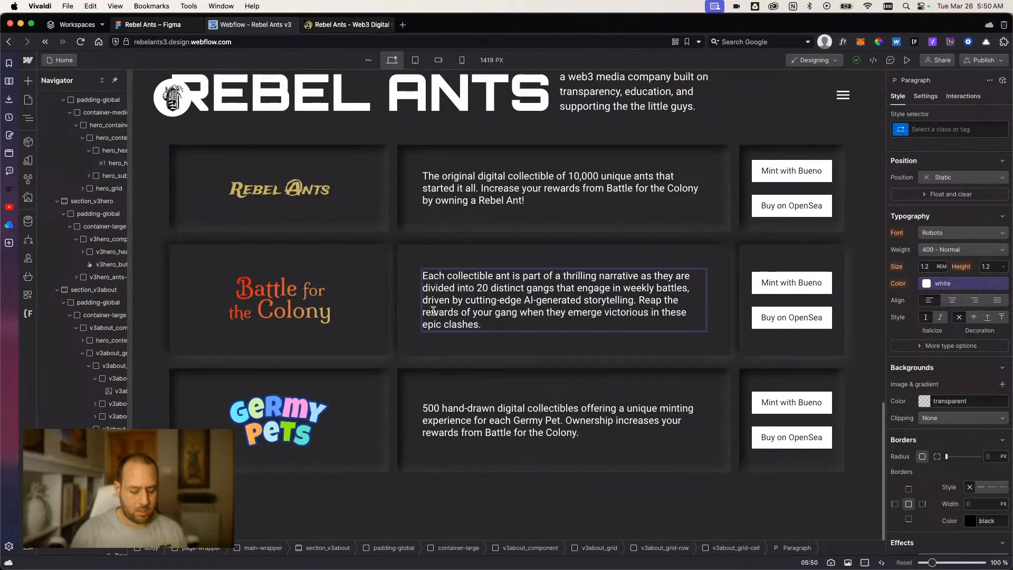
text(of the 5,555 )
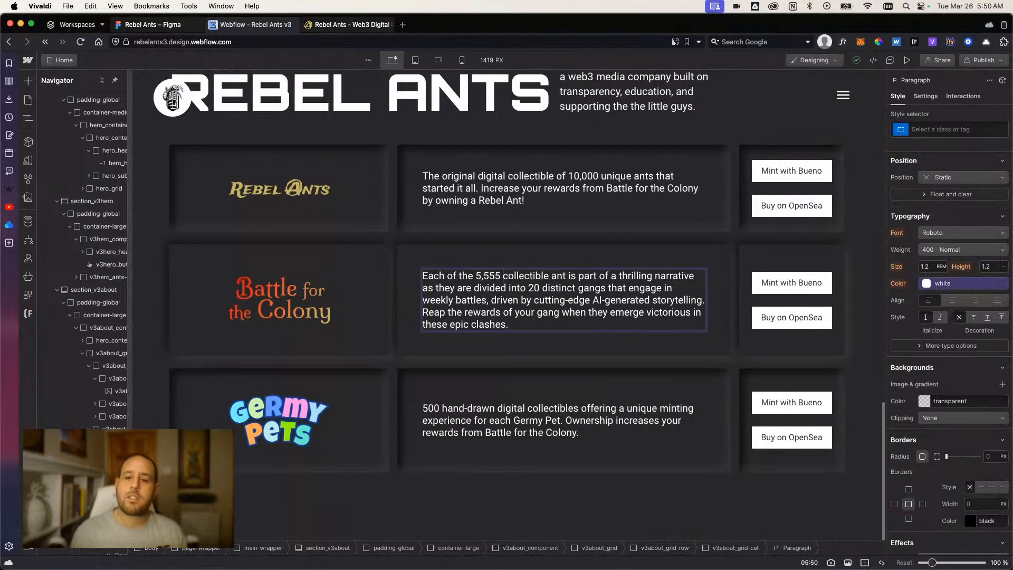
text(hand-d)
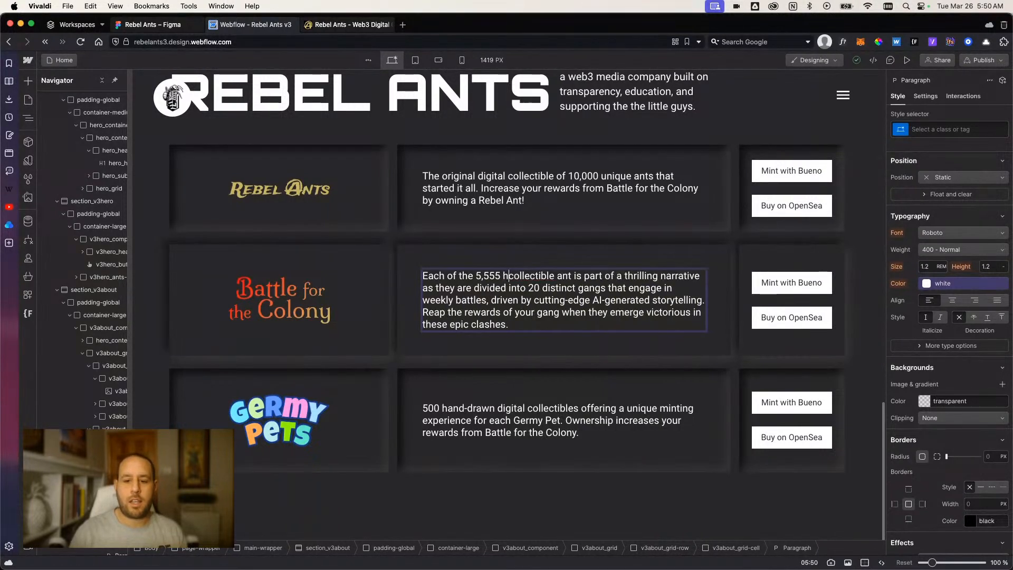
text(rawn)
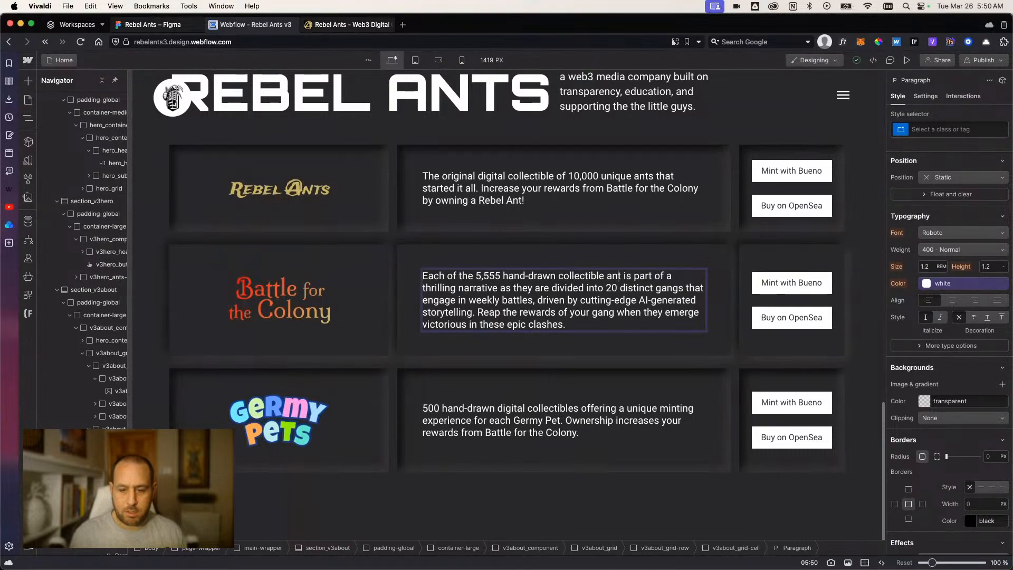
Change the number of distinct gangs in the Battle for the Colony description to 11 and finish editing the paragraph.
key(Right)
key(Right)
key(Right)
key(Right)
key(Right)
key(Right)
key(Right)
key(Right)
key(Right)
key(Right)
key(Right)
key(Right)
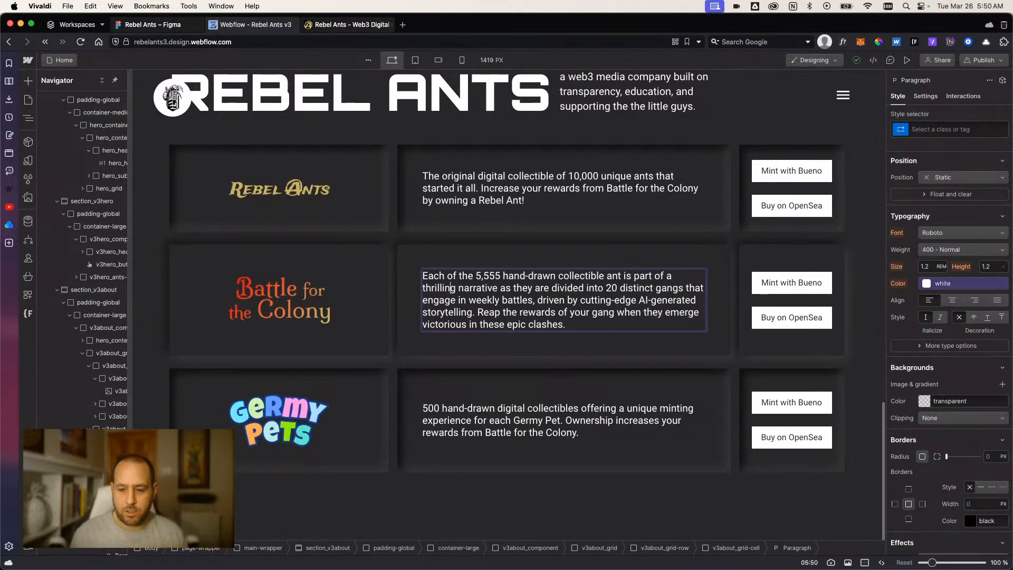
double_click(610, 288)
text(11)
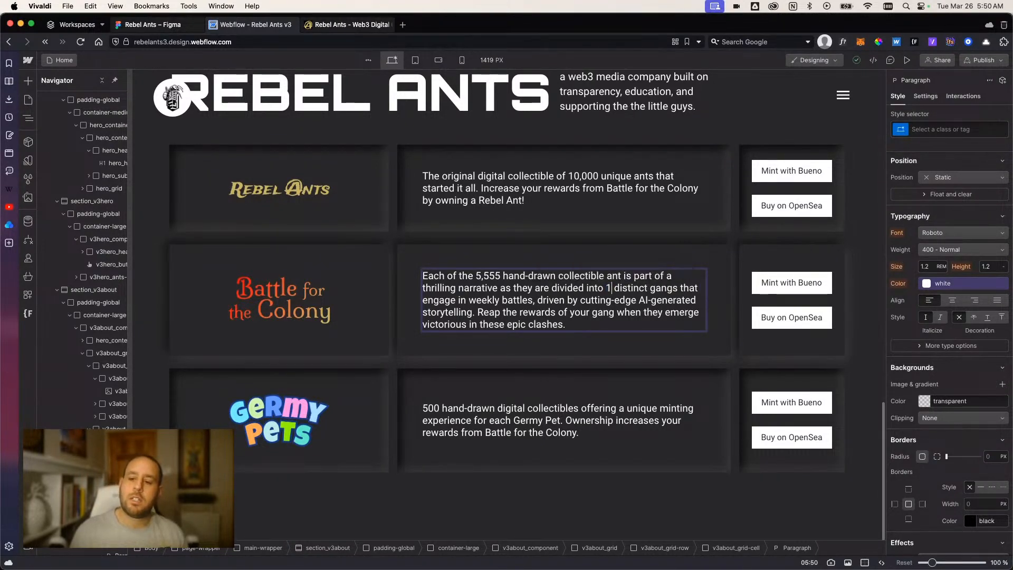
key(Right)
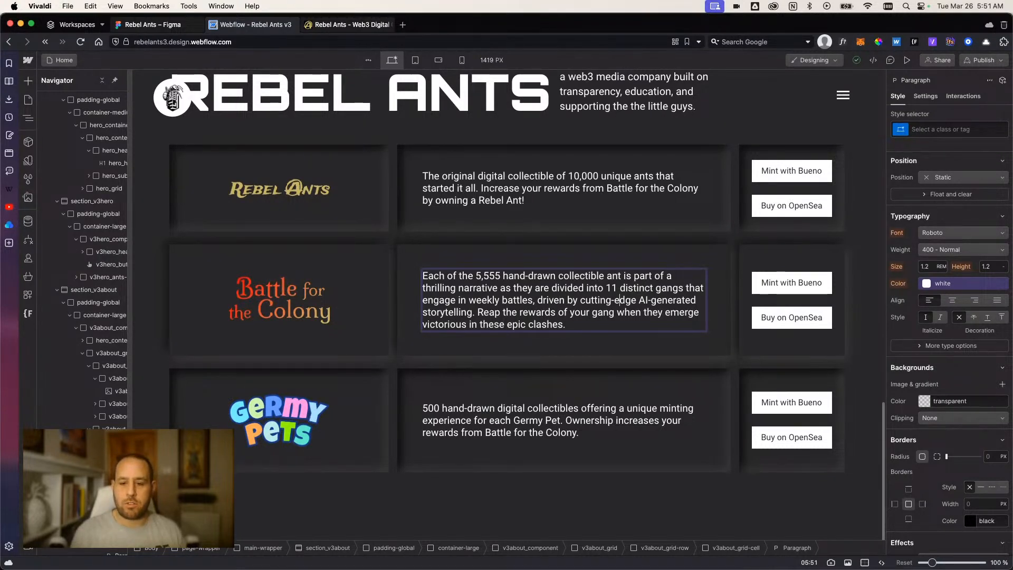
click(587, 313)
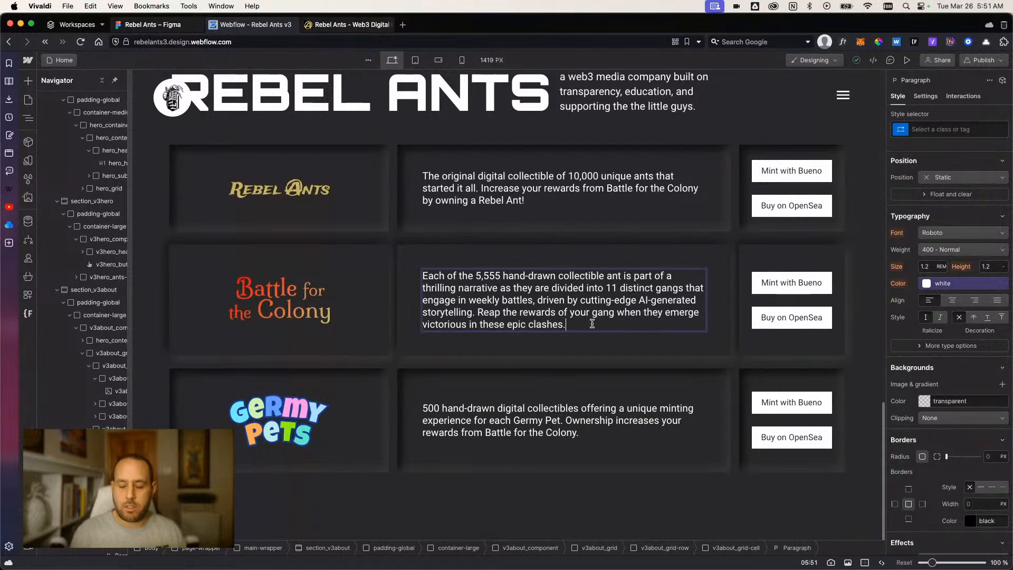
double_click(596, 315)
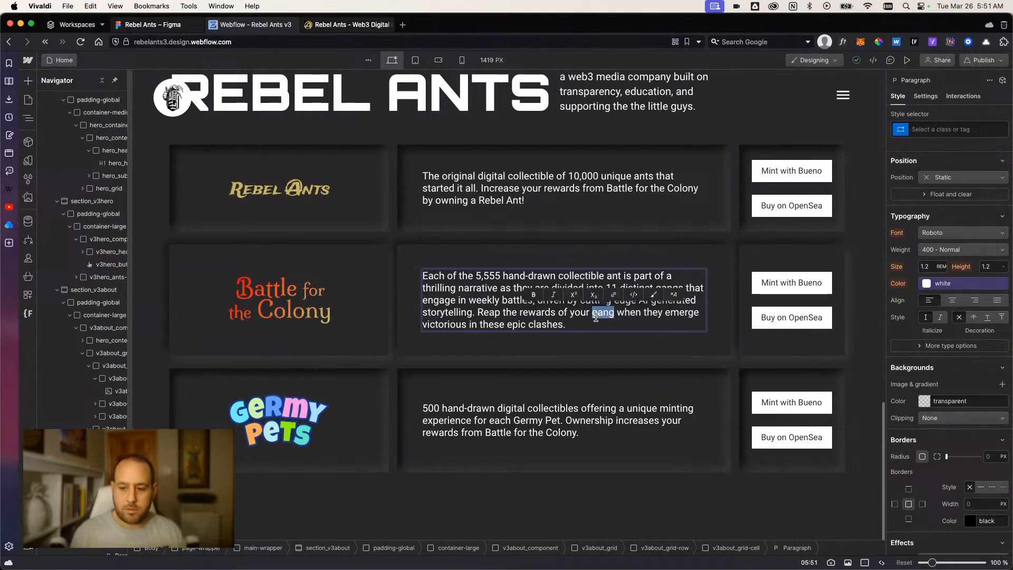
click(576, 347)
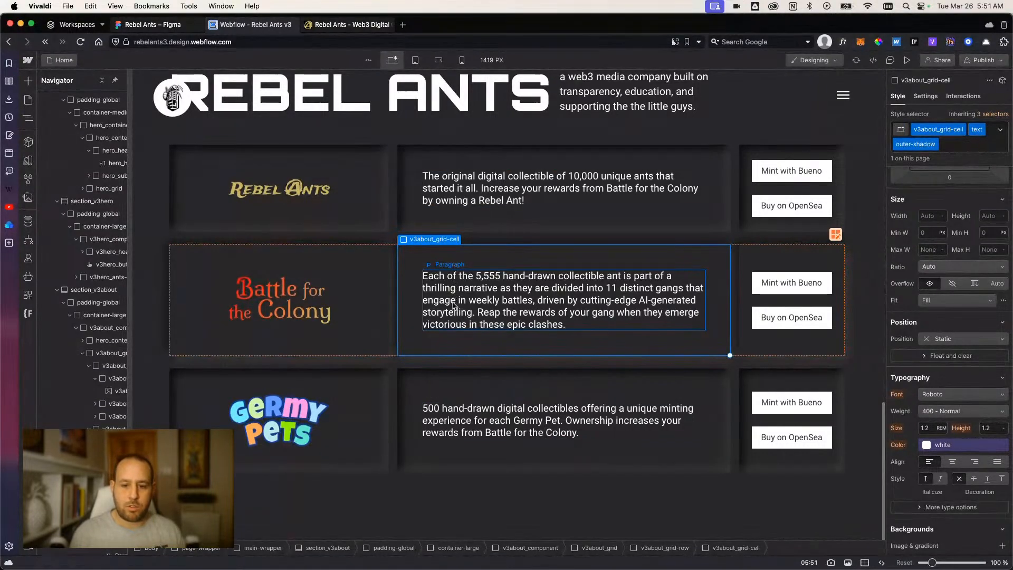
click(394, 494)
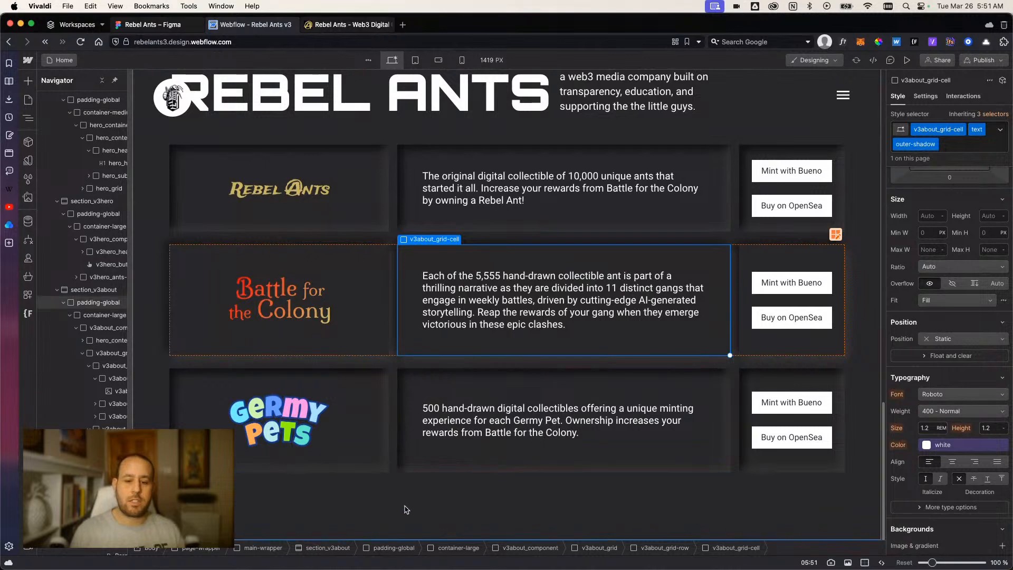
Review the layout of the three-row about grid and its heading together with the Battle for the Colony hero section above.
scroll(470, 449, up, 2)
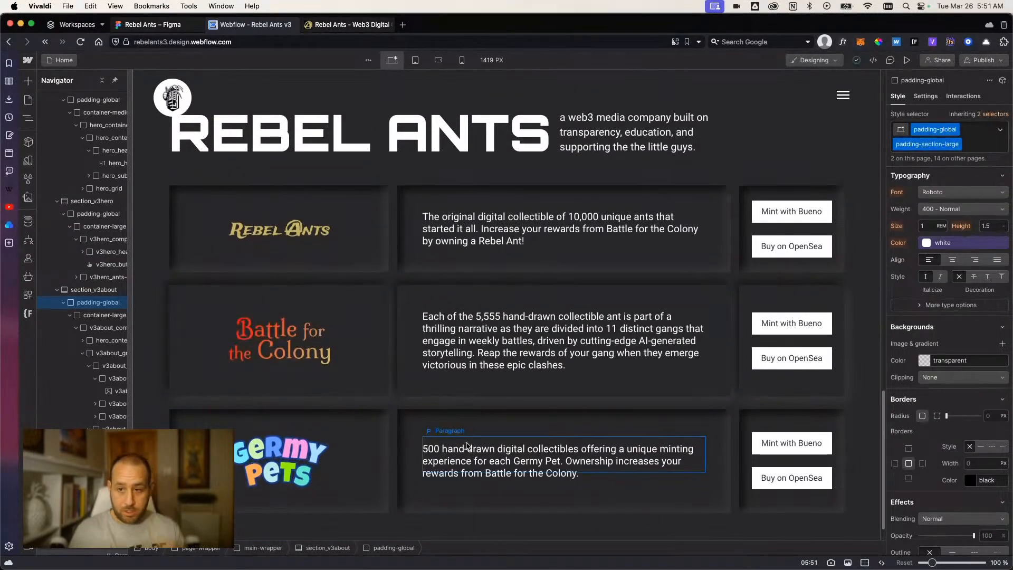
scroll(466, 446, up, 1)
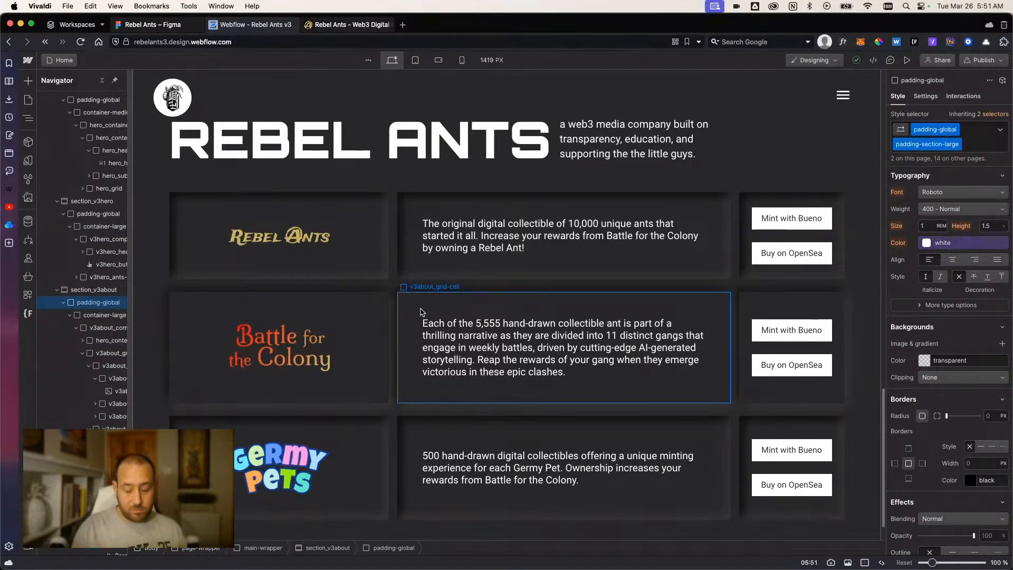
scroll(433, 275, down, 2)
scroll(432, 275, up, 2)
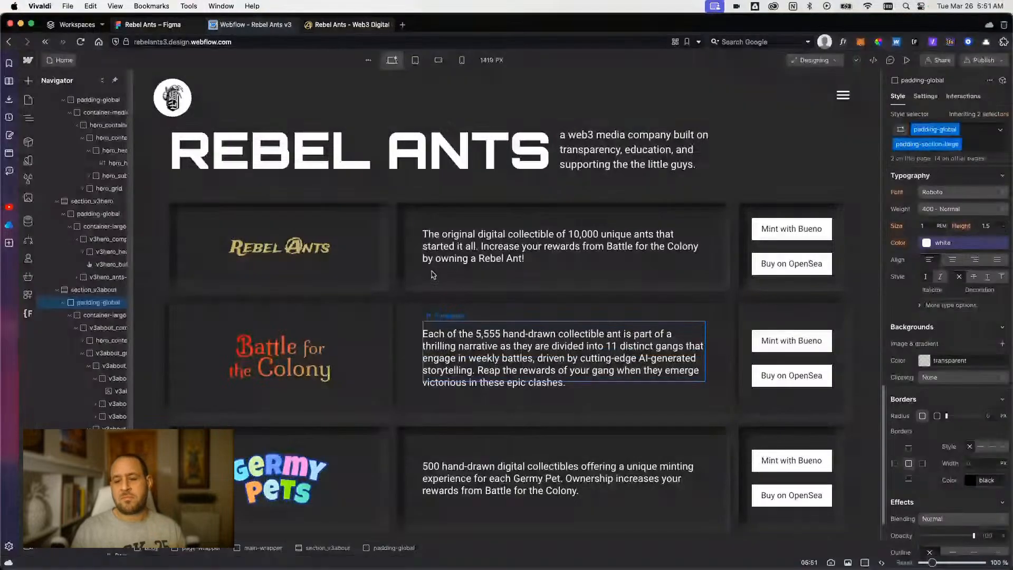
scroll(412, 266, down, 1)
scroll(369, 305, down, 2)
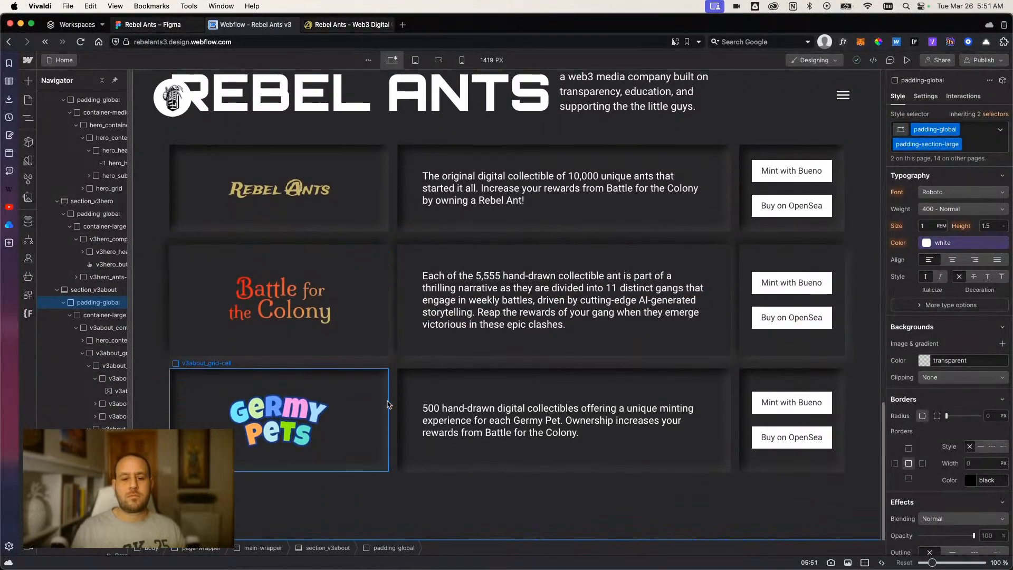
scroll(480, 506, up, 10)
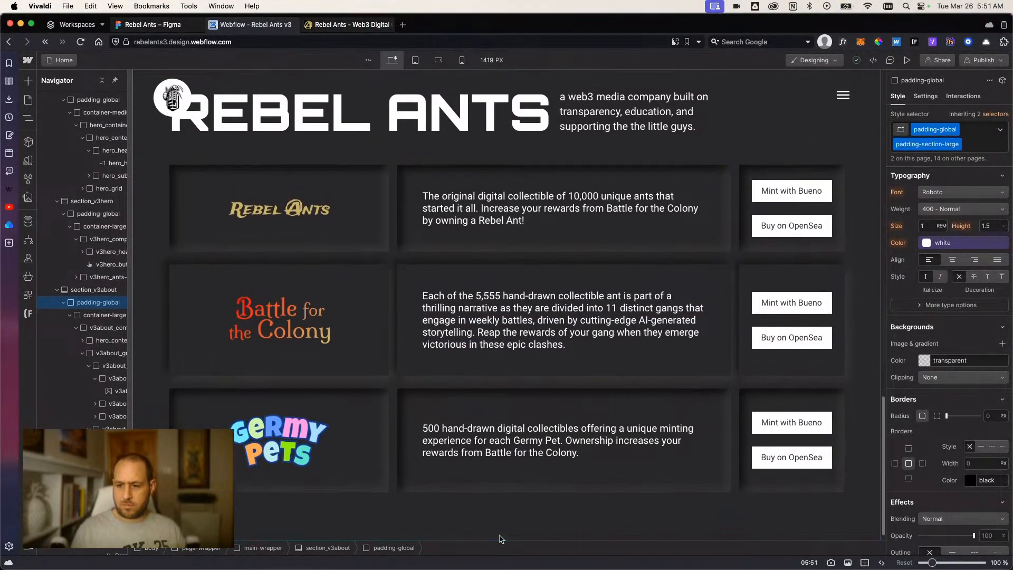
scroll(496, 475, down, 10)
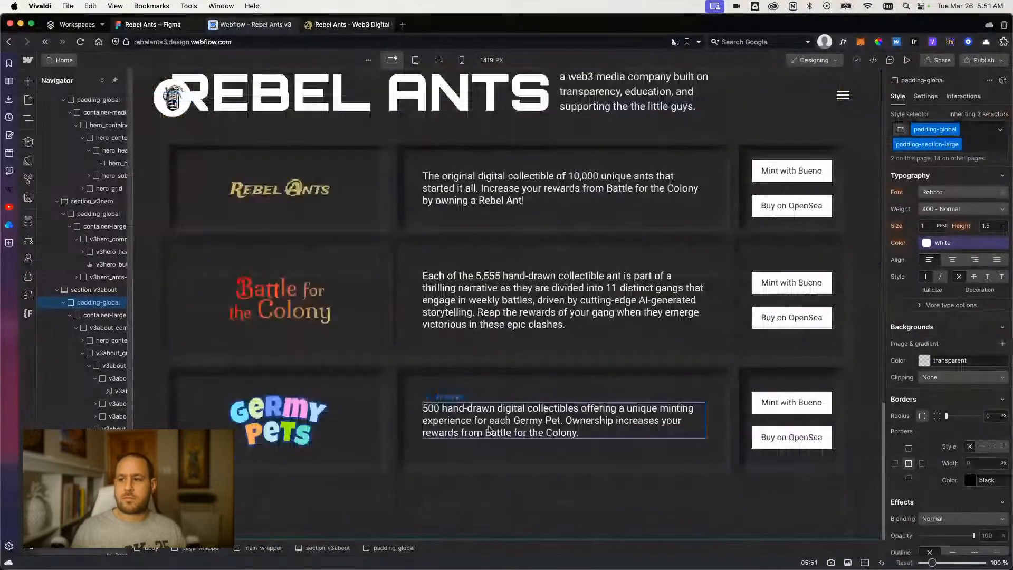
scroll(678, 296, up, 8)
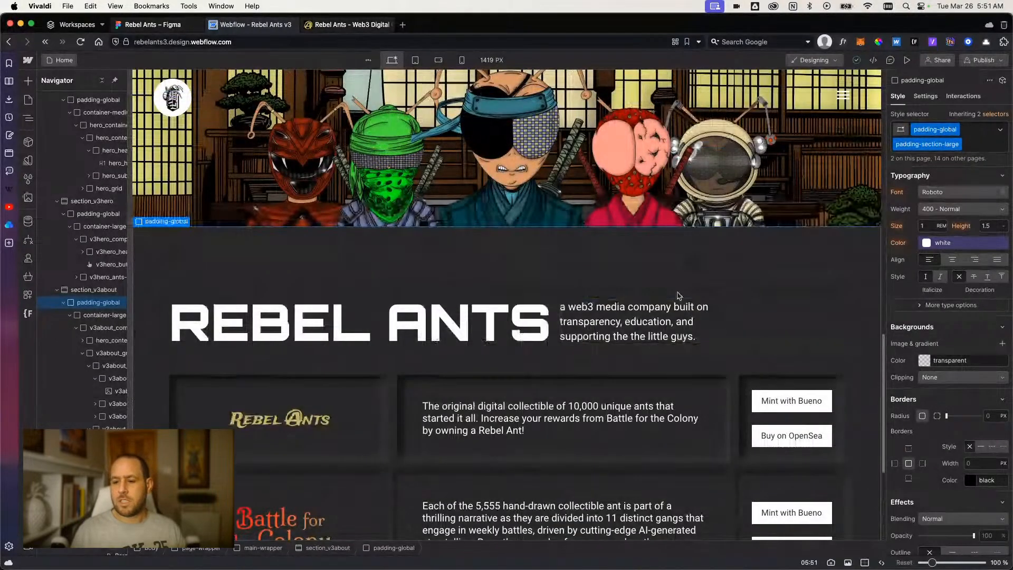
scroll(678, 295, down, 8)
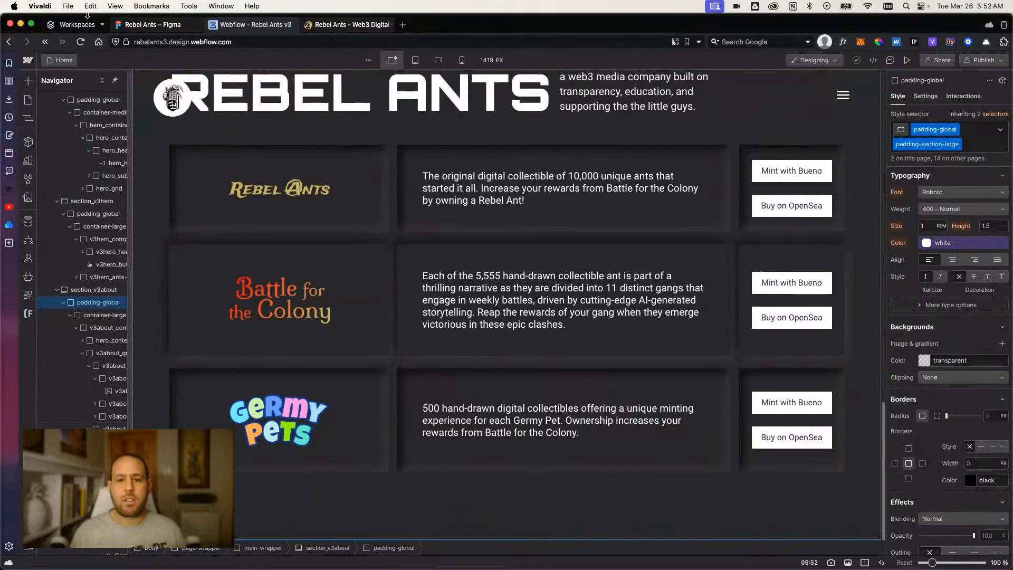
scroll(301, 197, up, 3)
scroll(301, 197, down, 3)
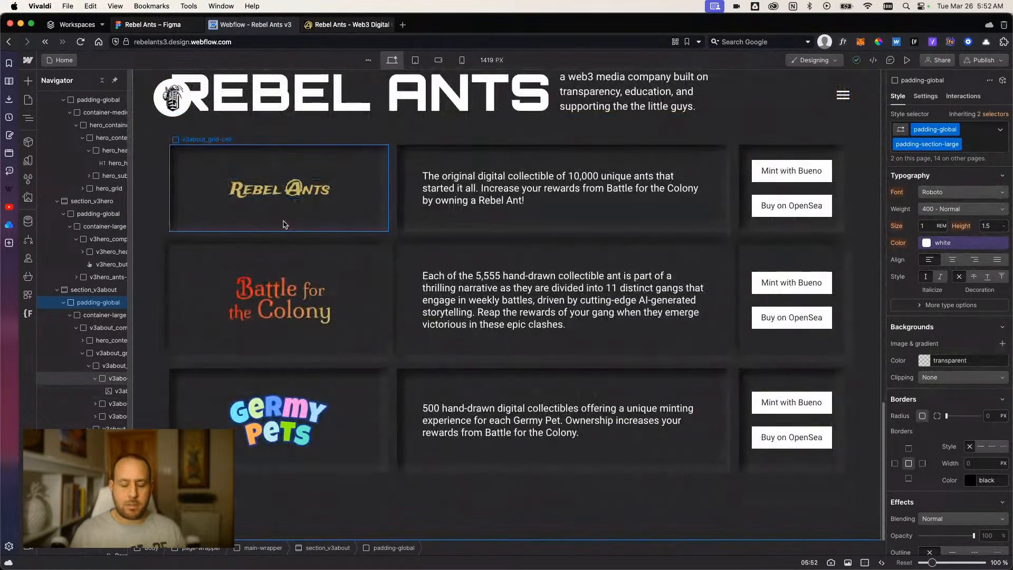
scroll(286, 225, up, 1)
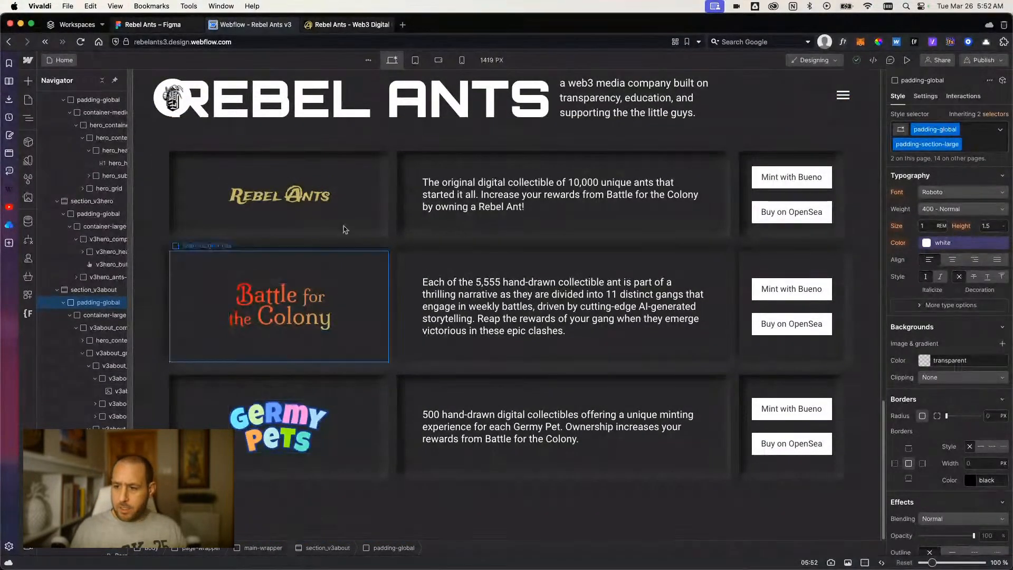
scroll(528, 343, down, 1)
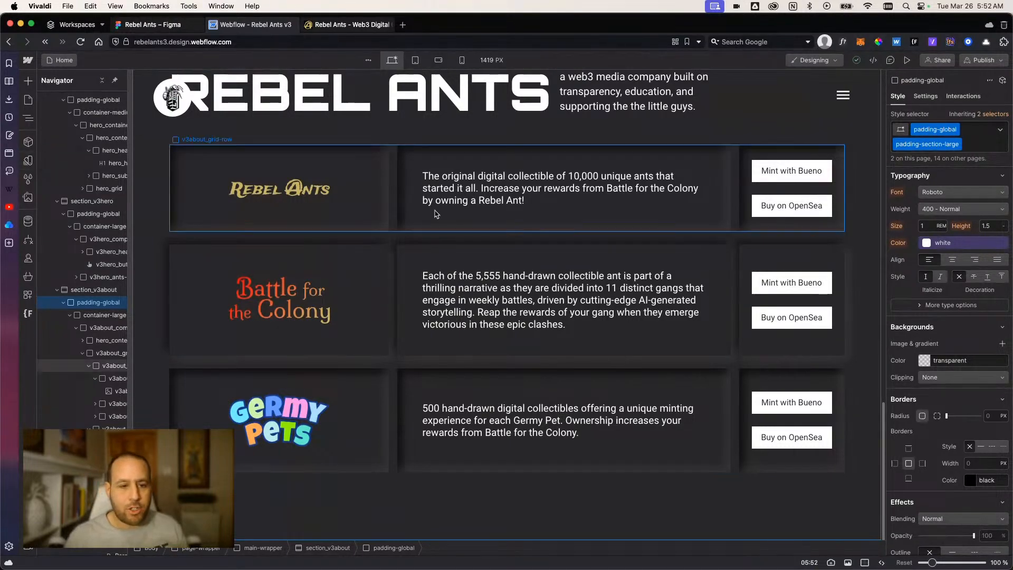
scroll(475, 220, up, 5)
scroll(475, 220, up, 15)
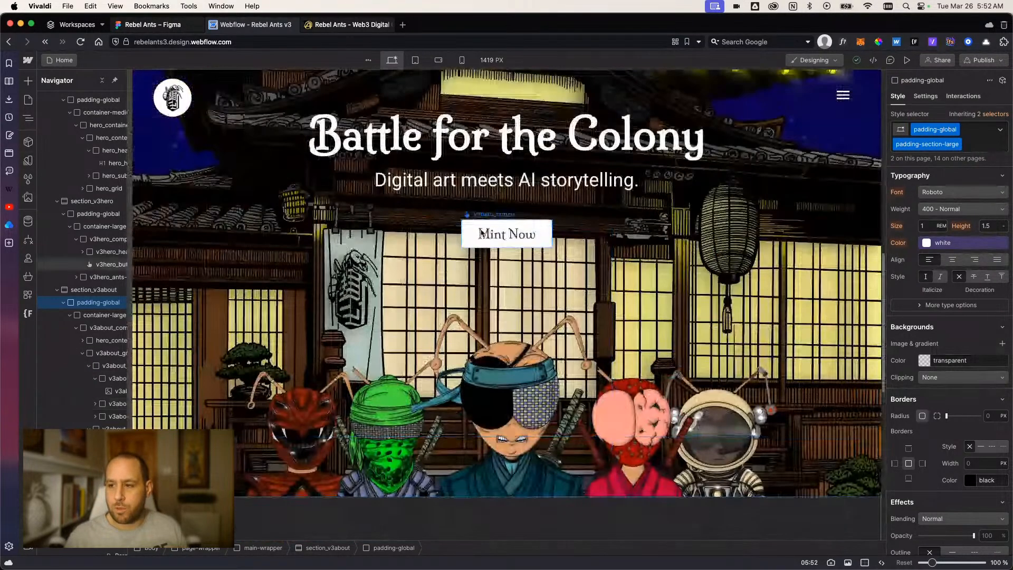
scroll(663, 206, down, 15)
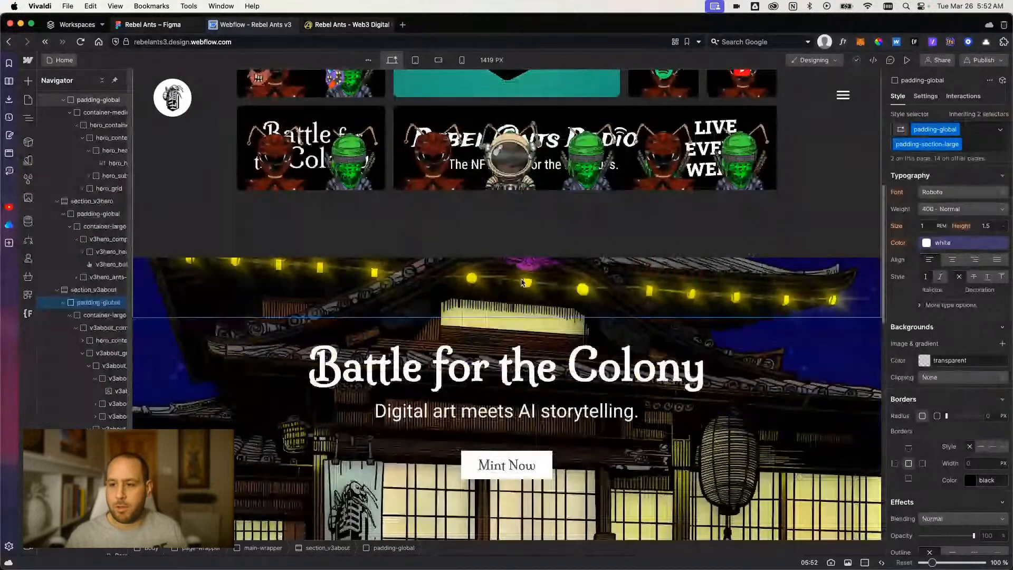